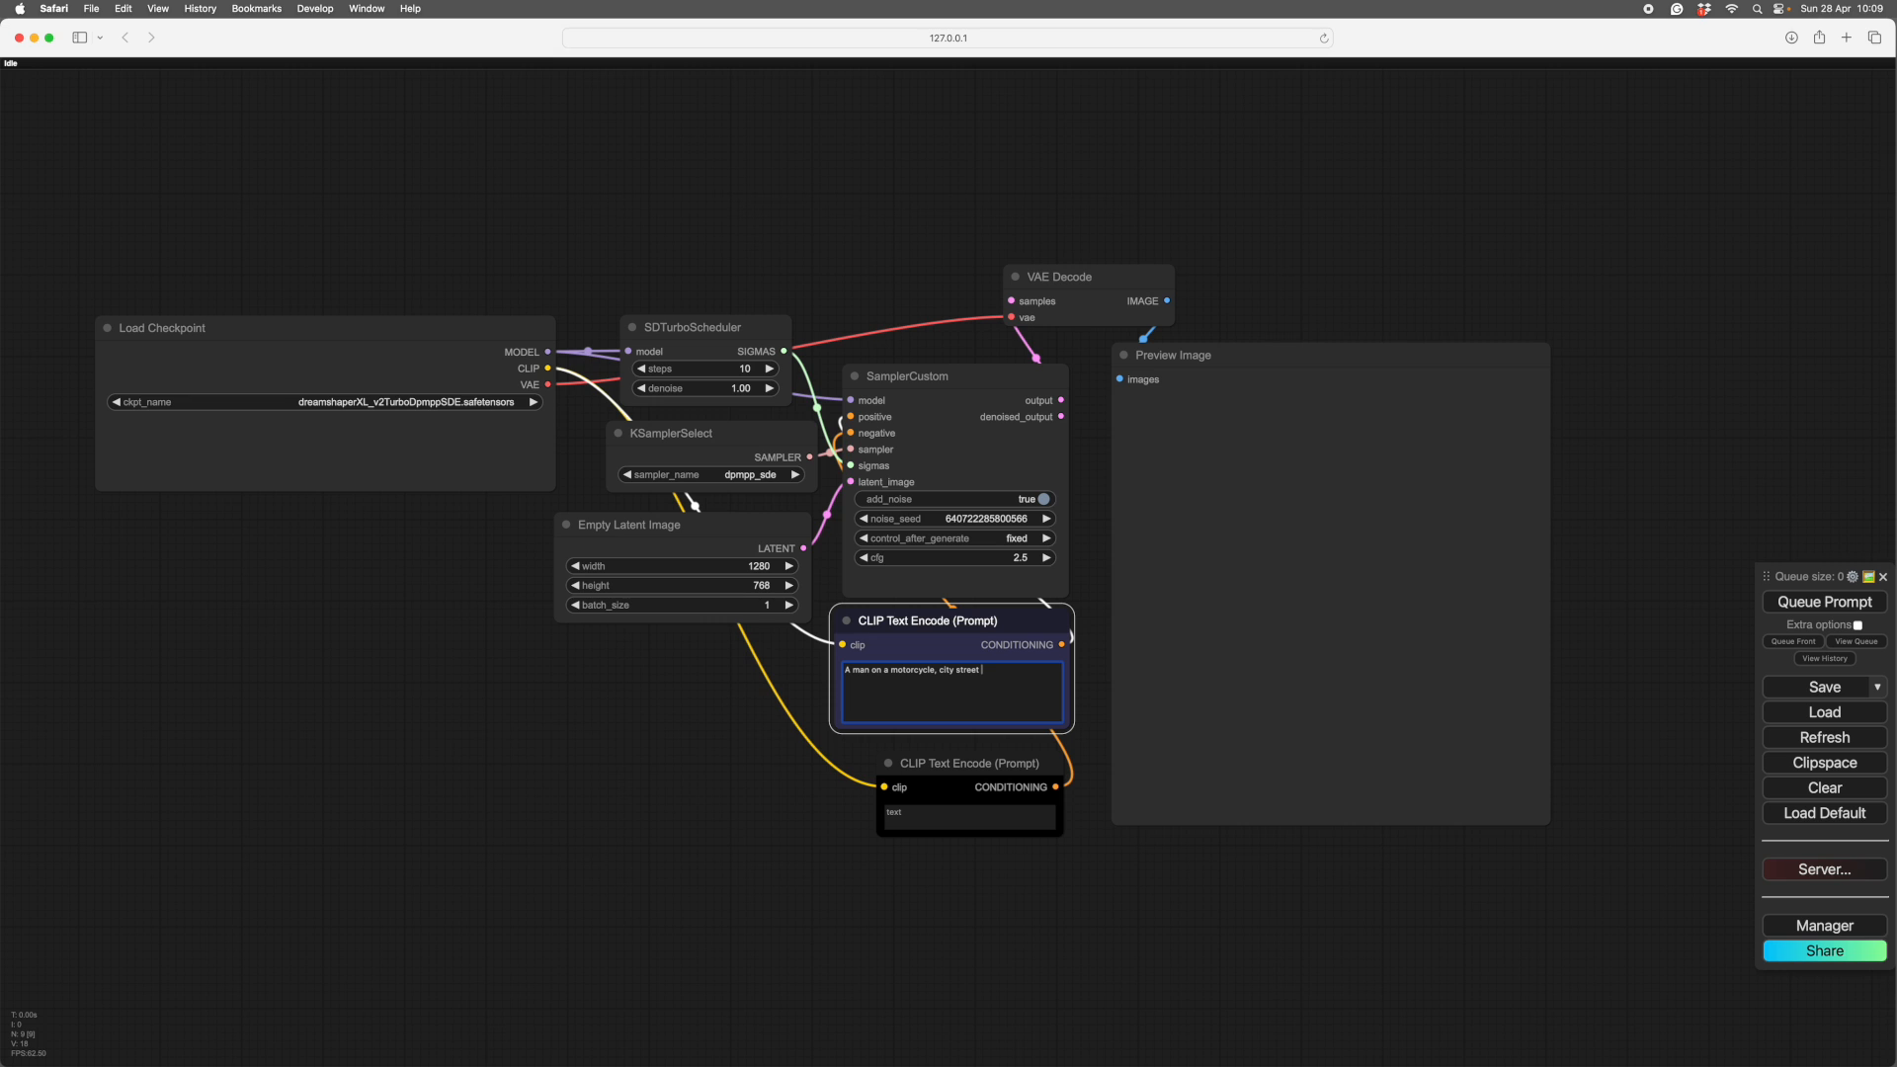
- Complete the positive prompt with "evening light" and generate the image
type("vening light")
left_click(1813, 602)
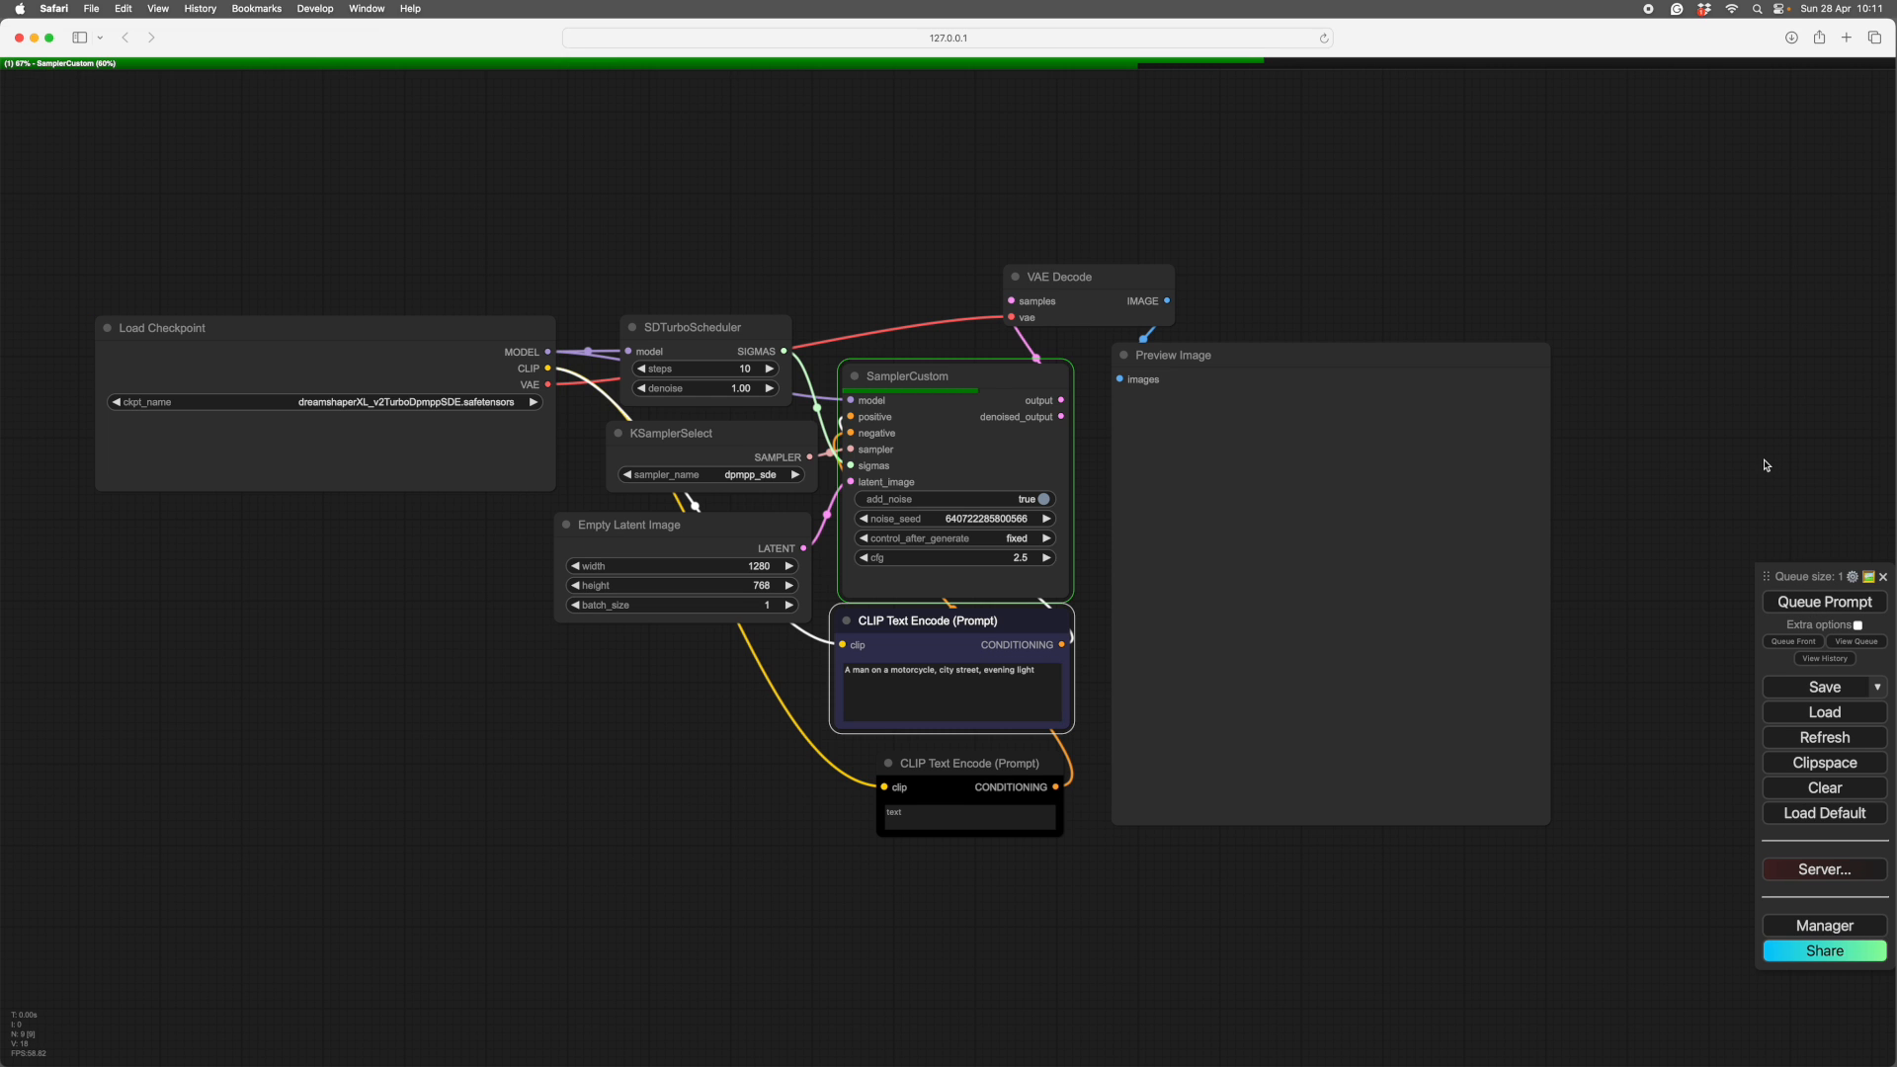
scroll(1611, 750, "up", 4)
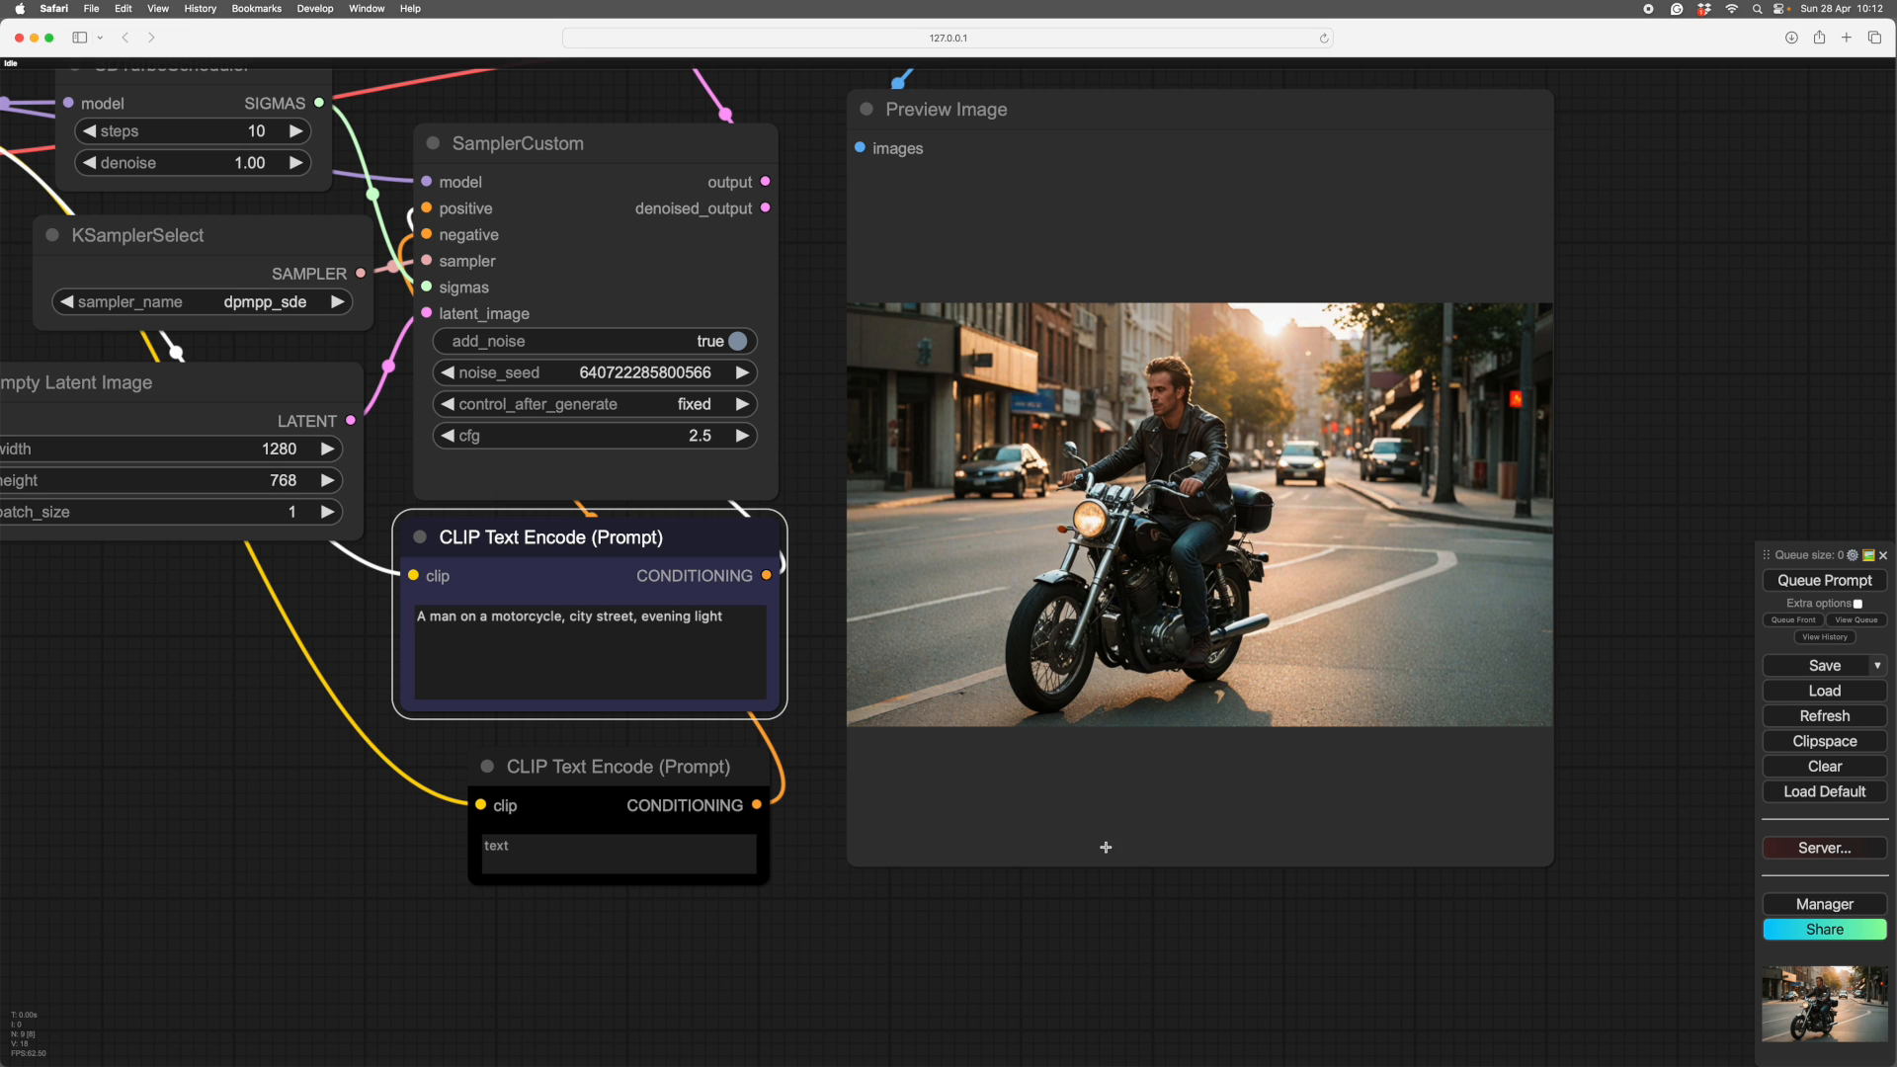
- Insert "on the right," after "motorcycle," in the positive prompt and generate a new image
scroll(1225, 956, "down", 5)
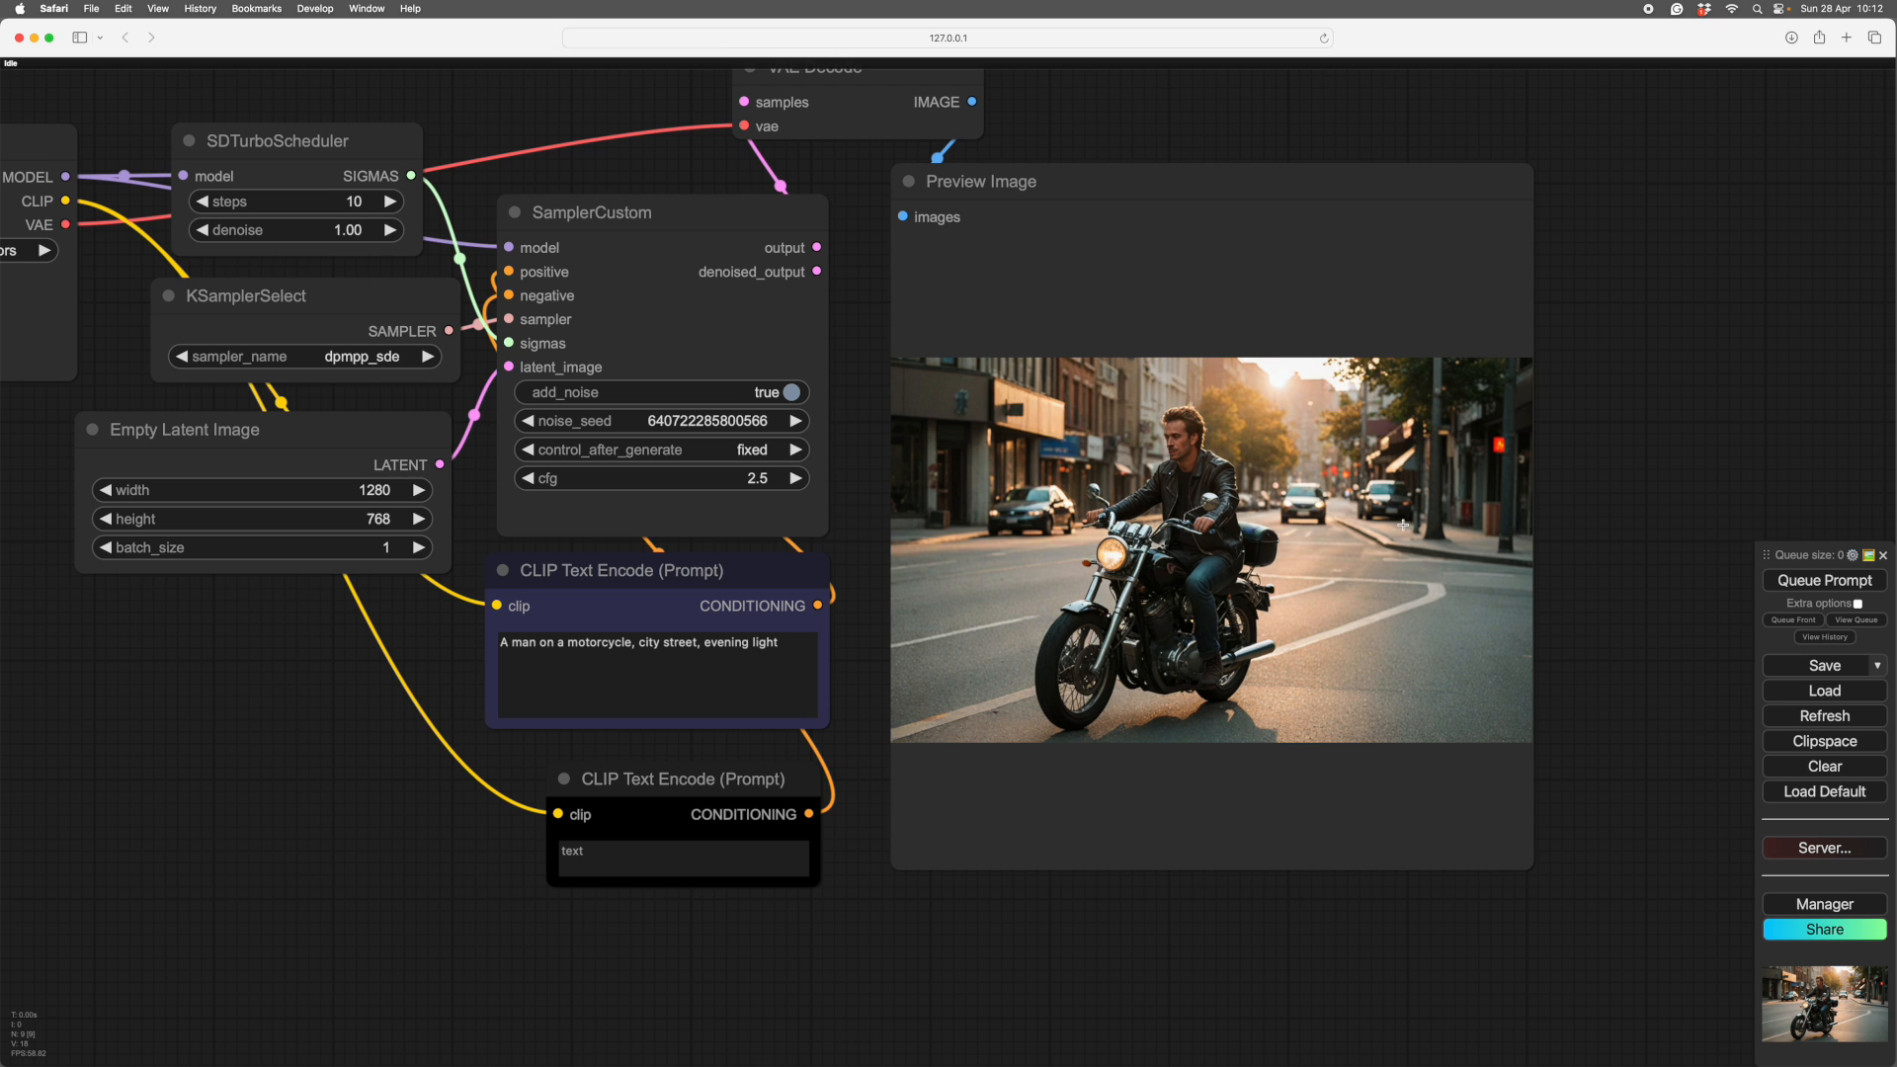
left_click_drag(885, 919, 1015, 936)
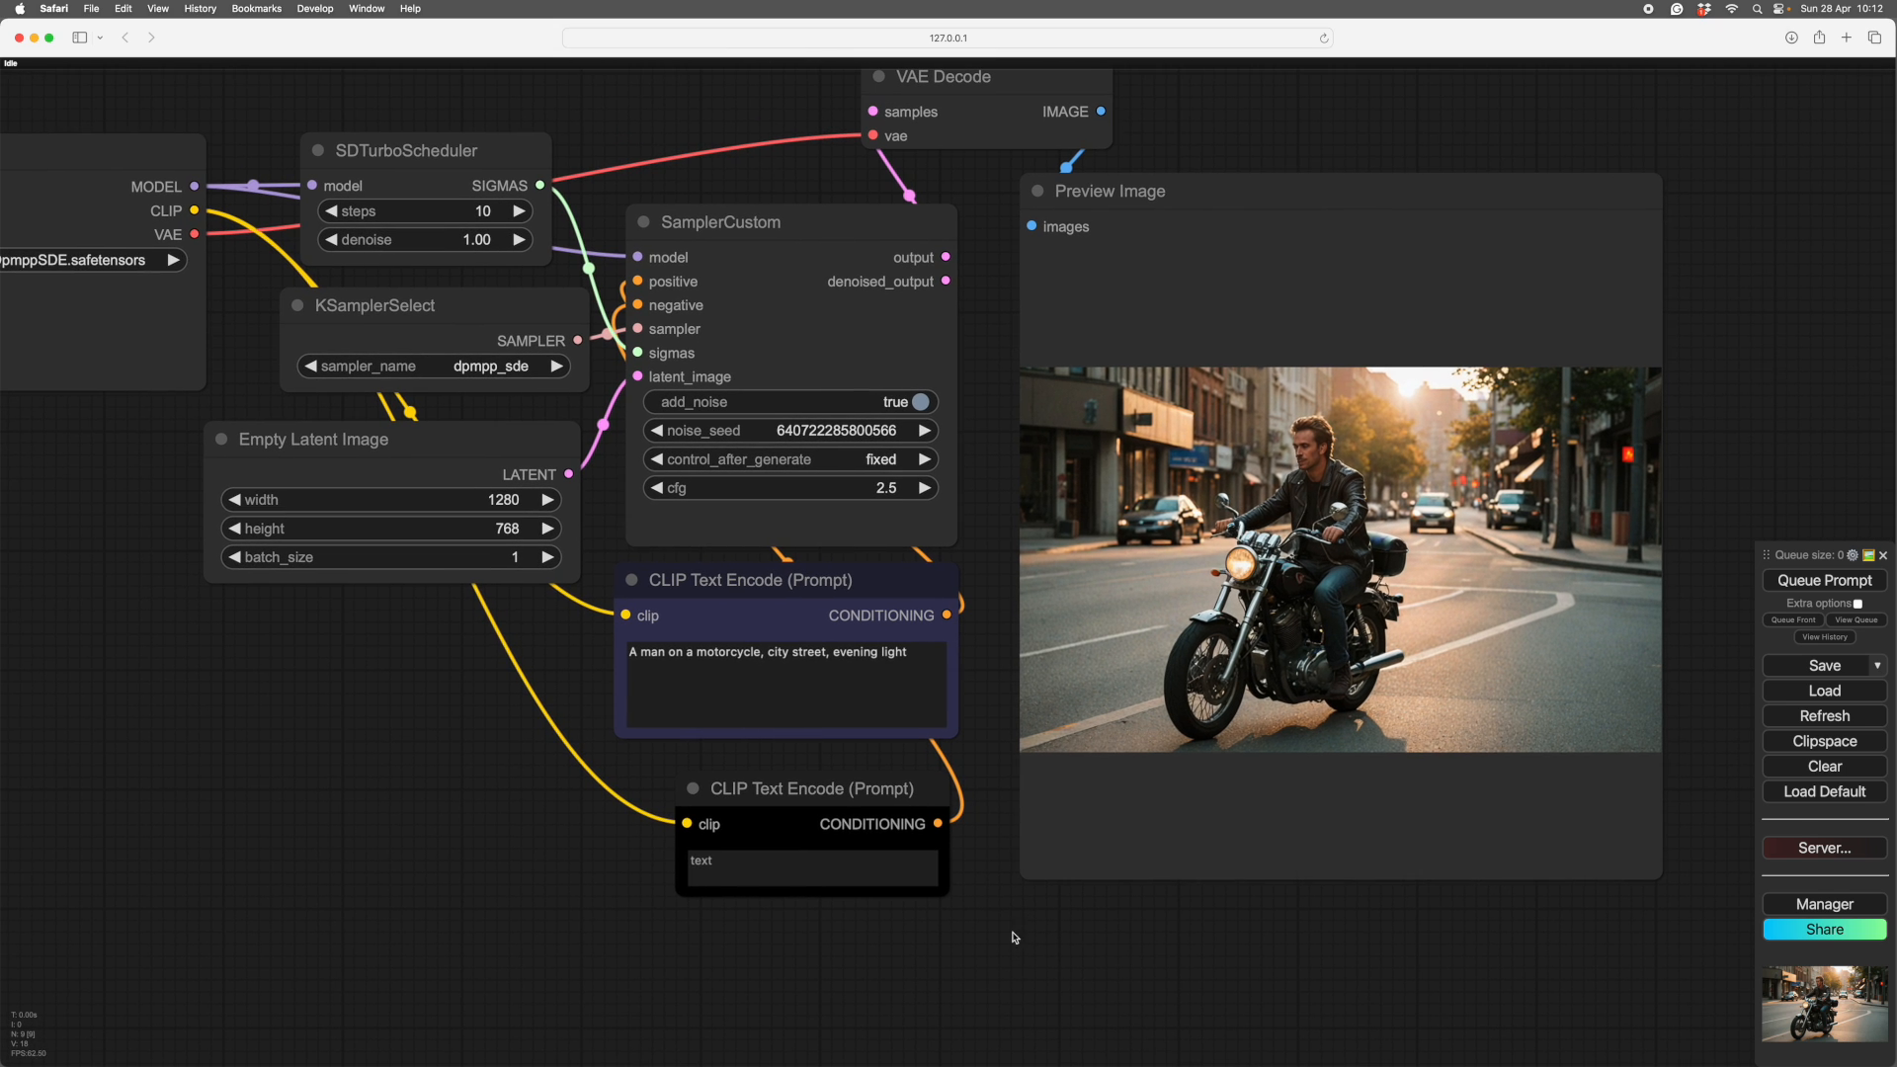
left_click(770, 655)
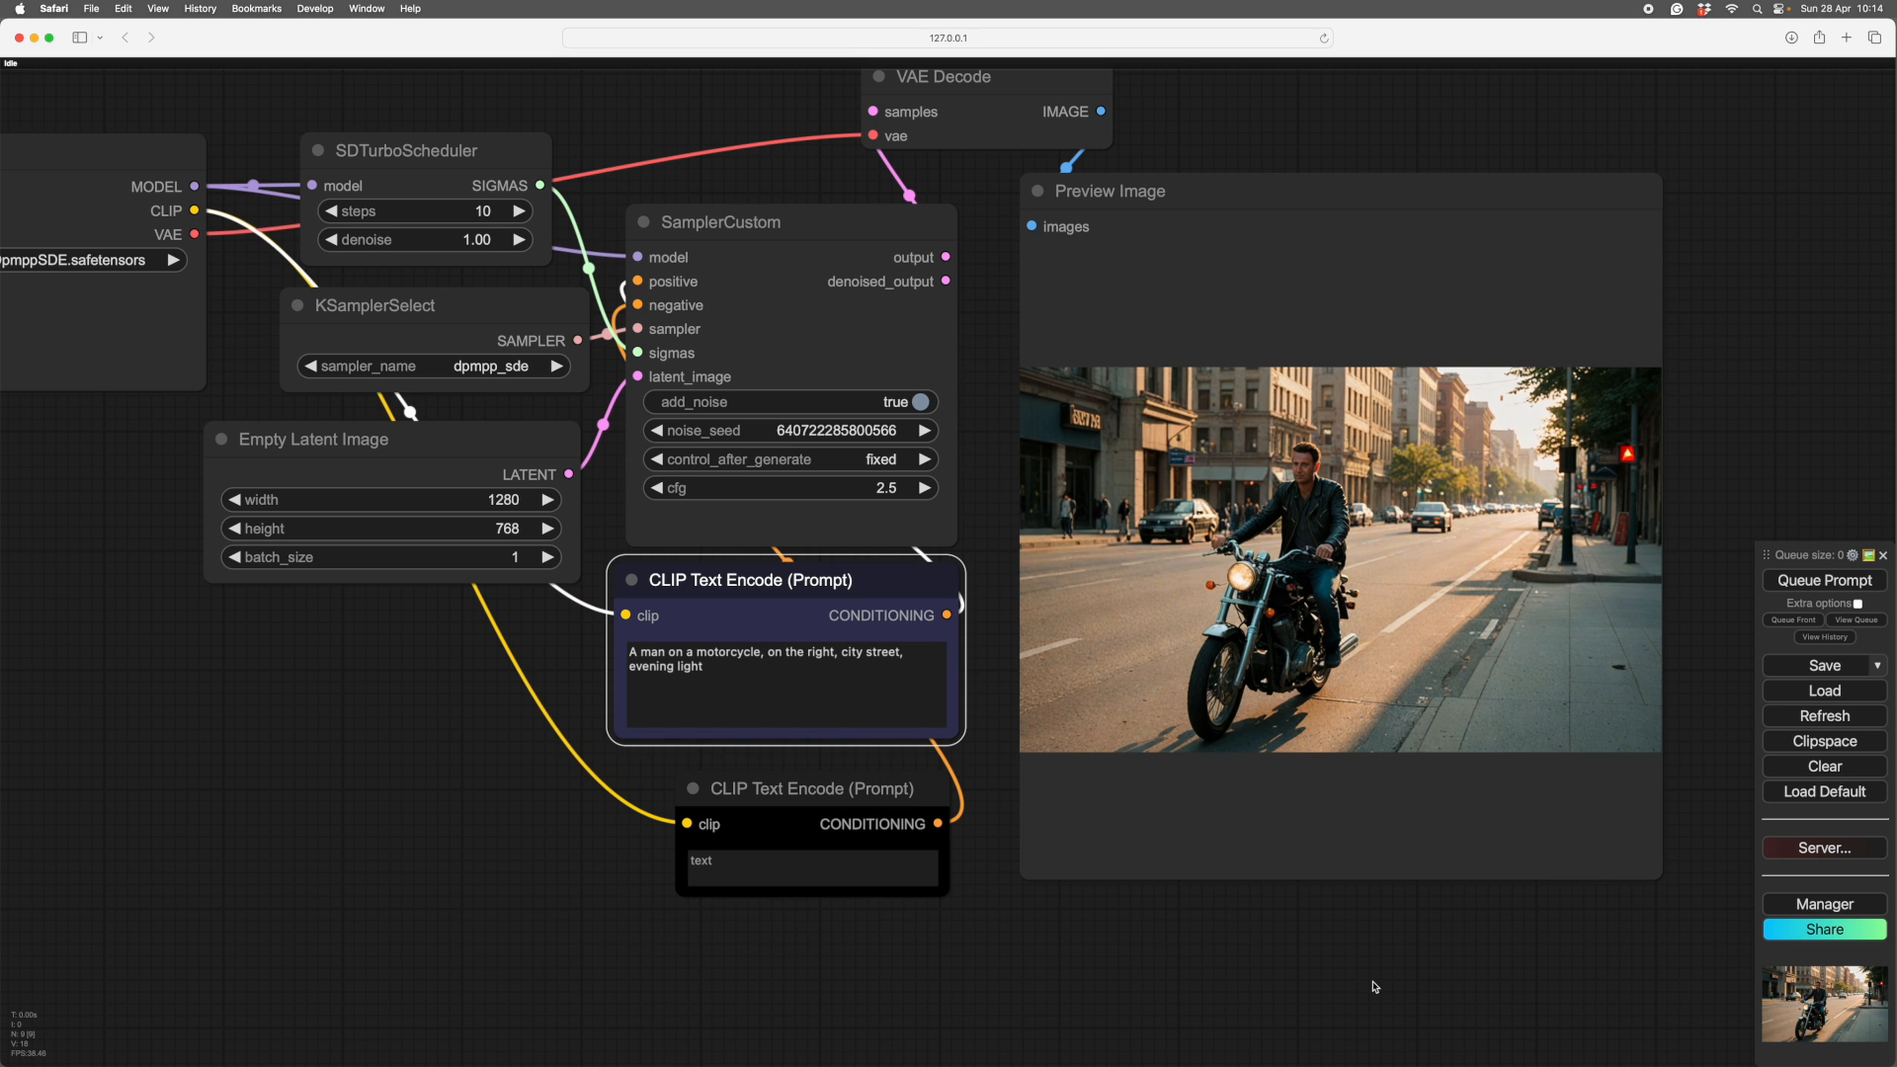
- Add "on the left," after "city street," in the positive prompt and generate the image again
scroll(1393, 973, "up", 2)
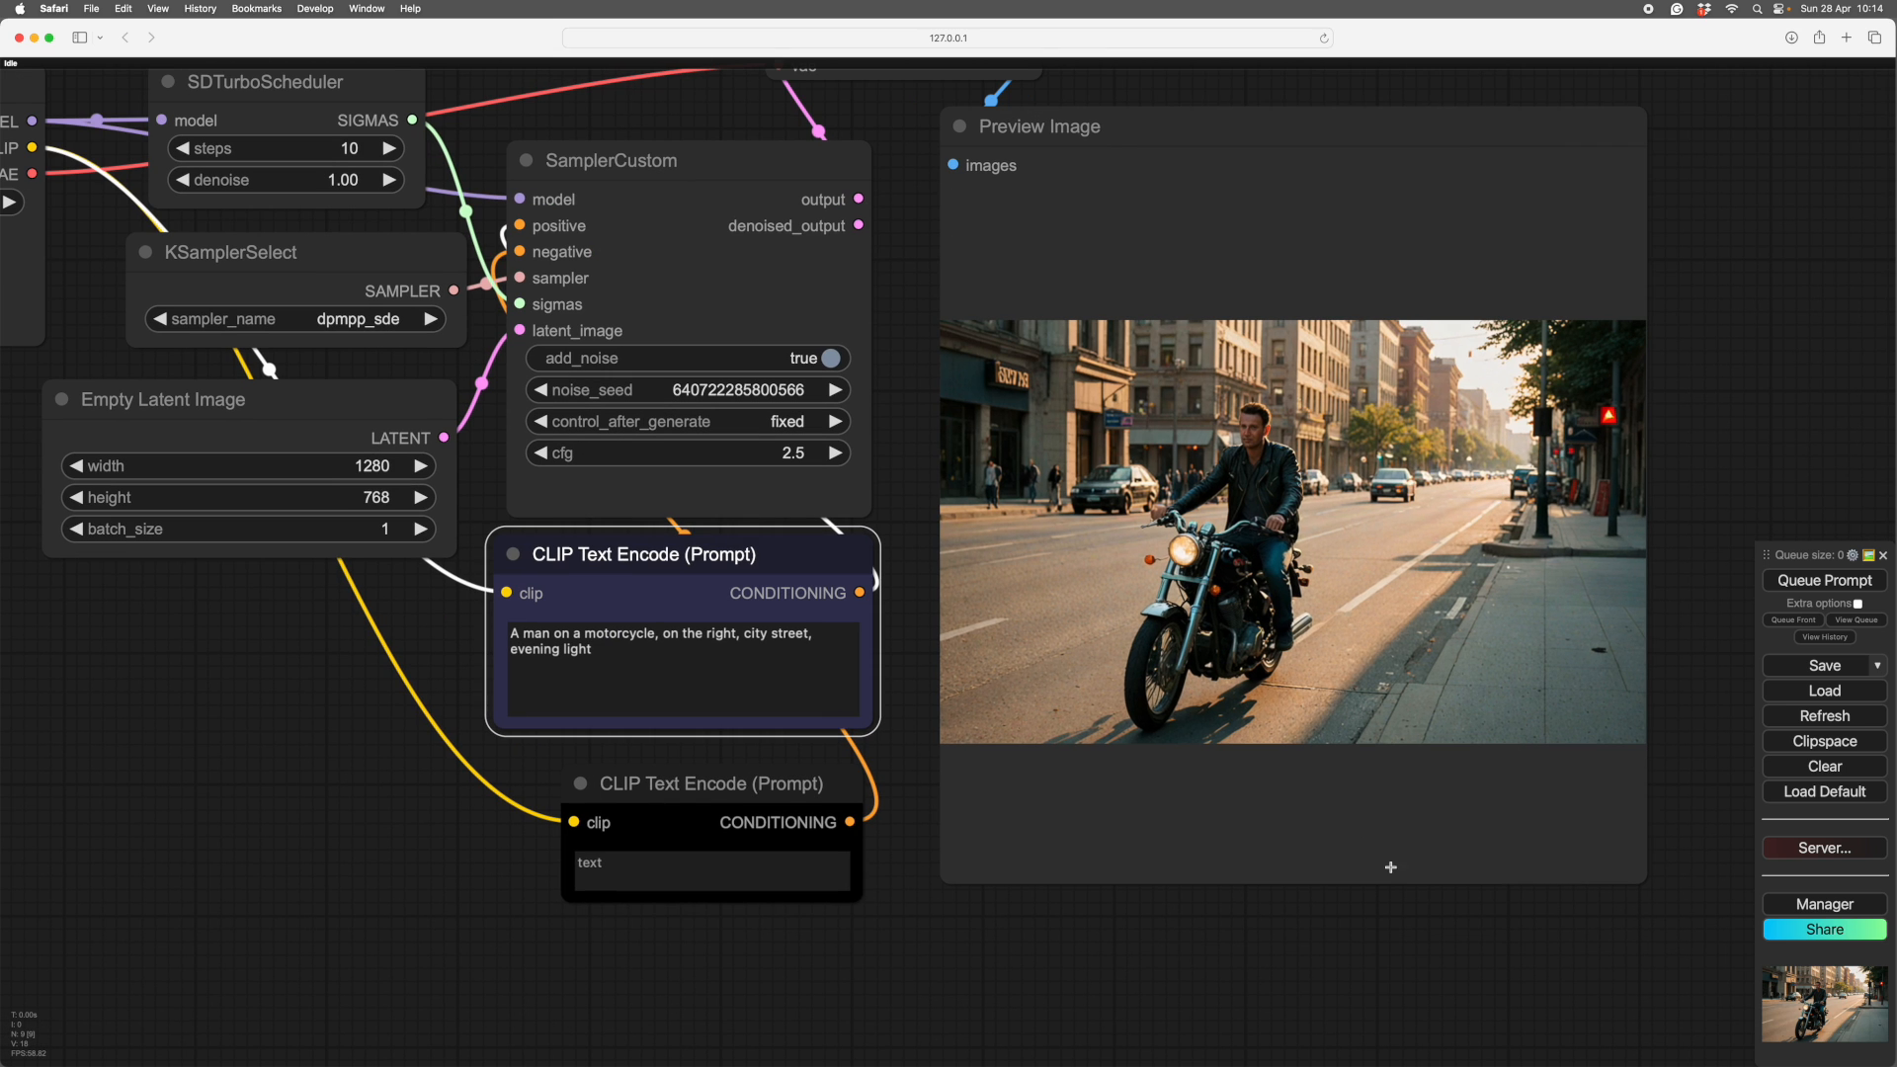
scroll(1324, 978, "left", 3)
left_click(973, 610)
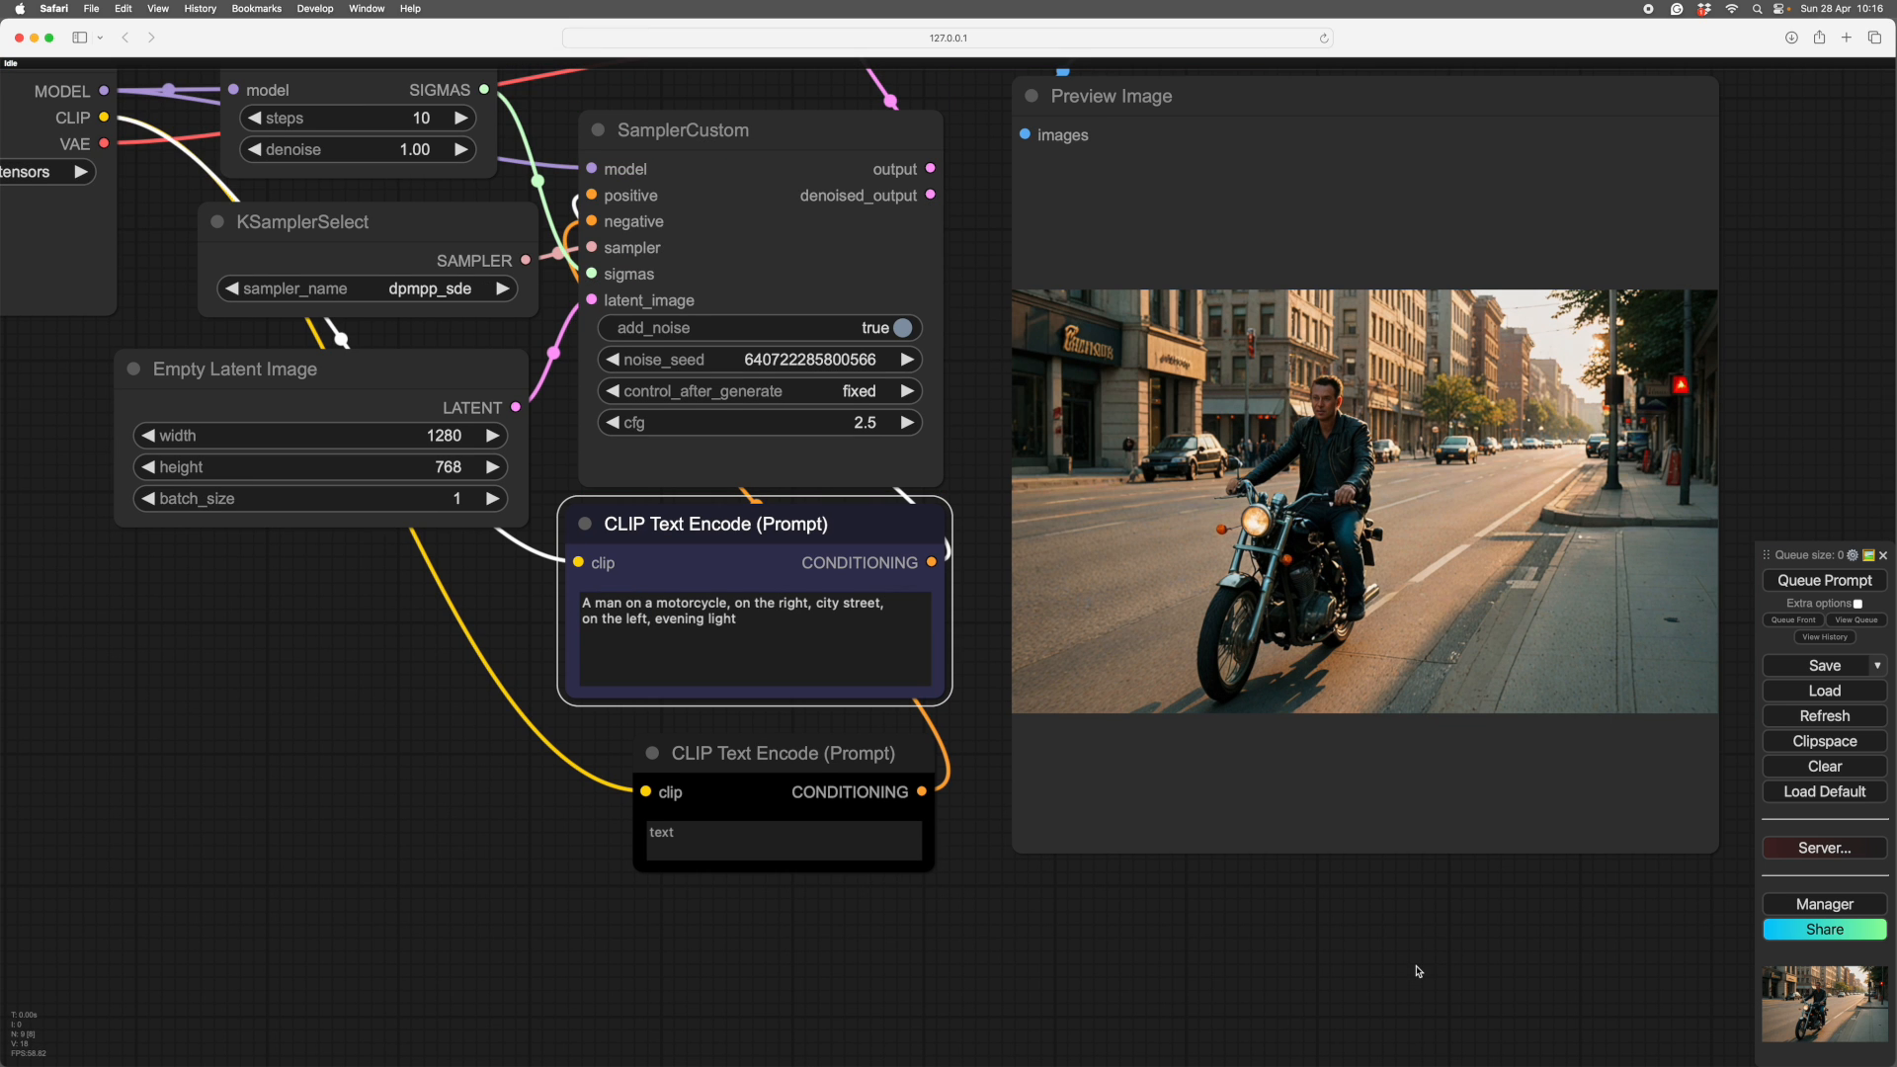
- Compare the placement of the rider and the street in the preview with the prompt's position phrases
scroll(1363, 976, "up", 5)
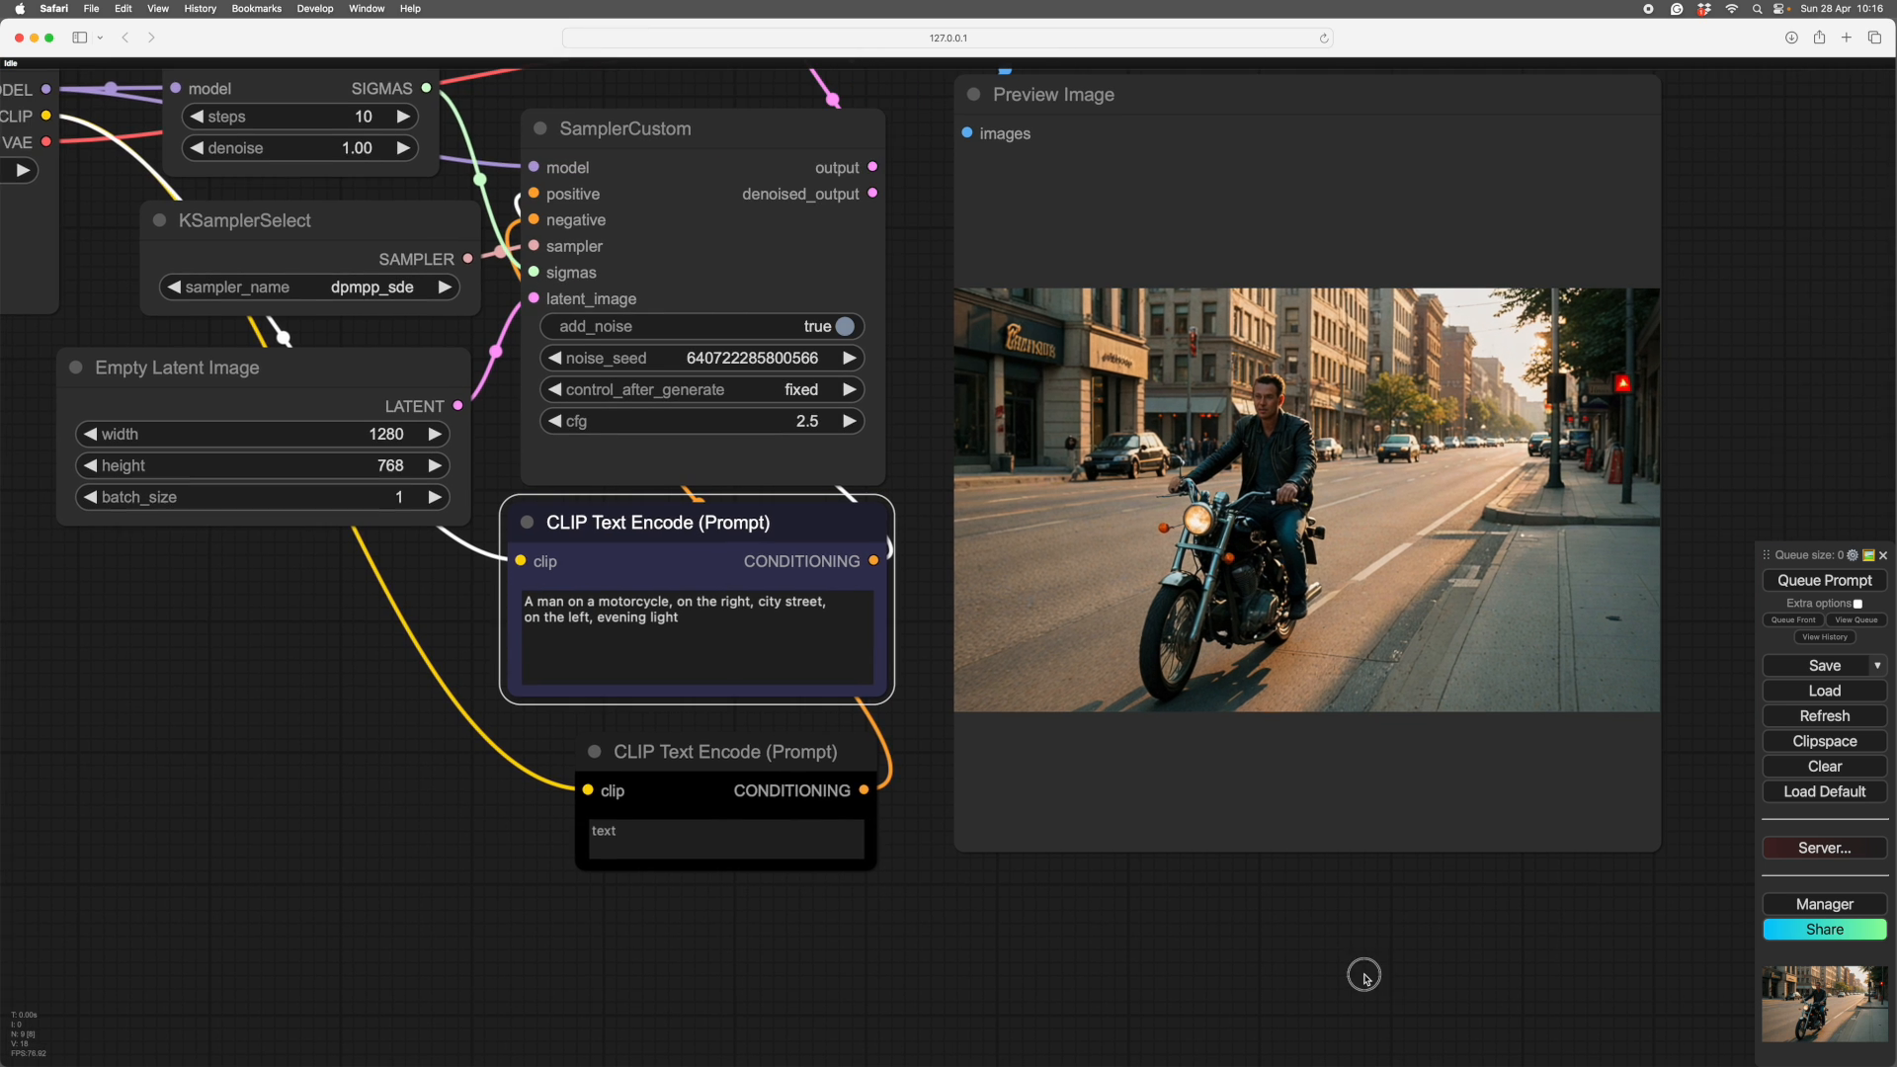
scroll(1243, 642, "down", 6)
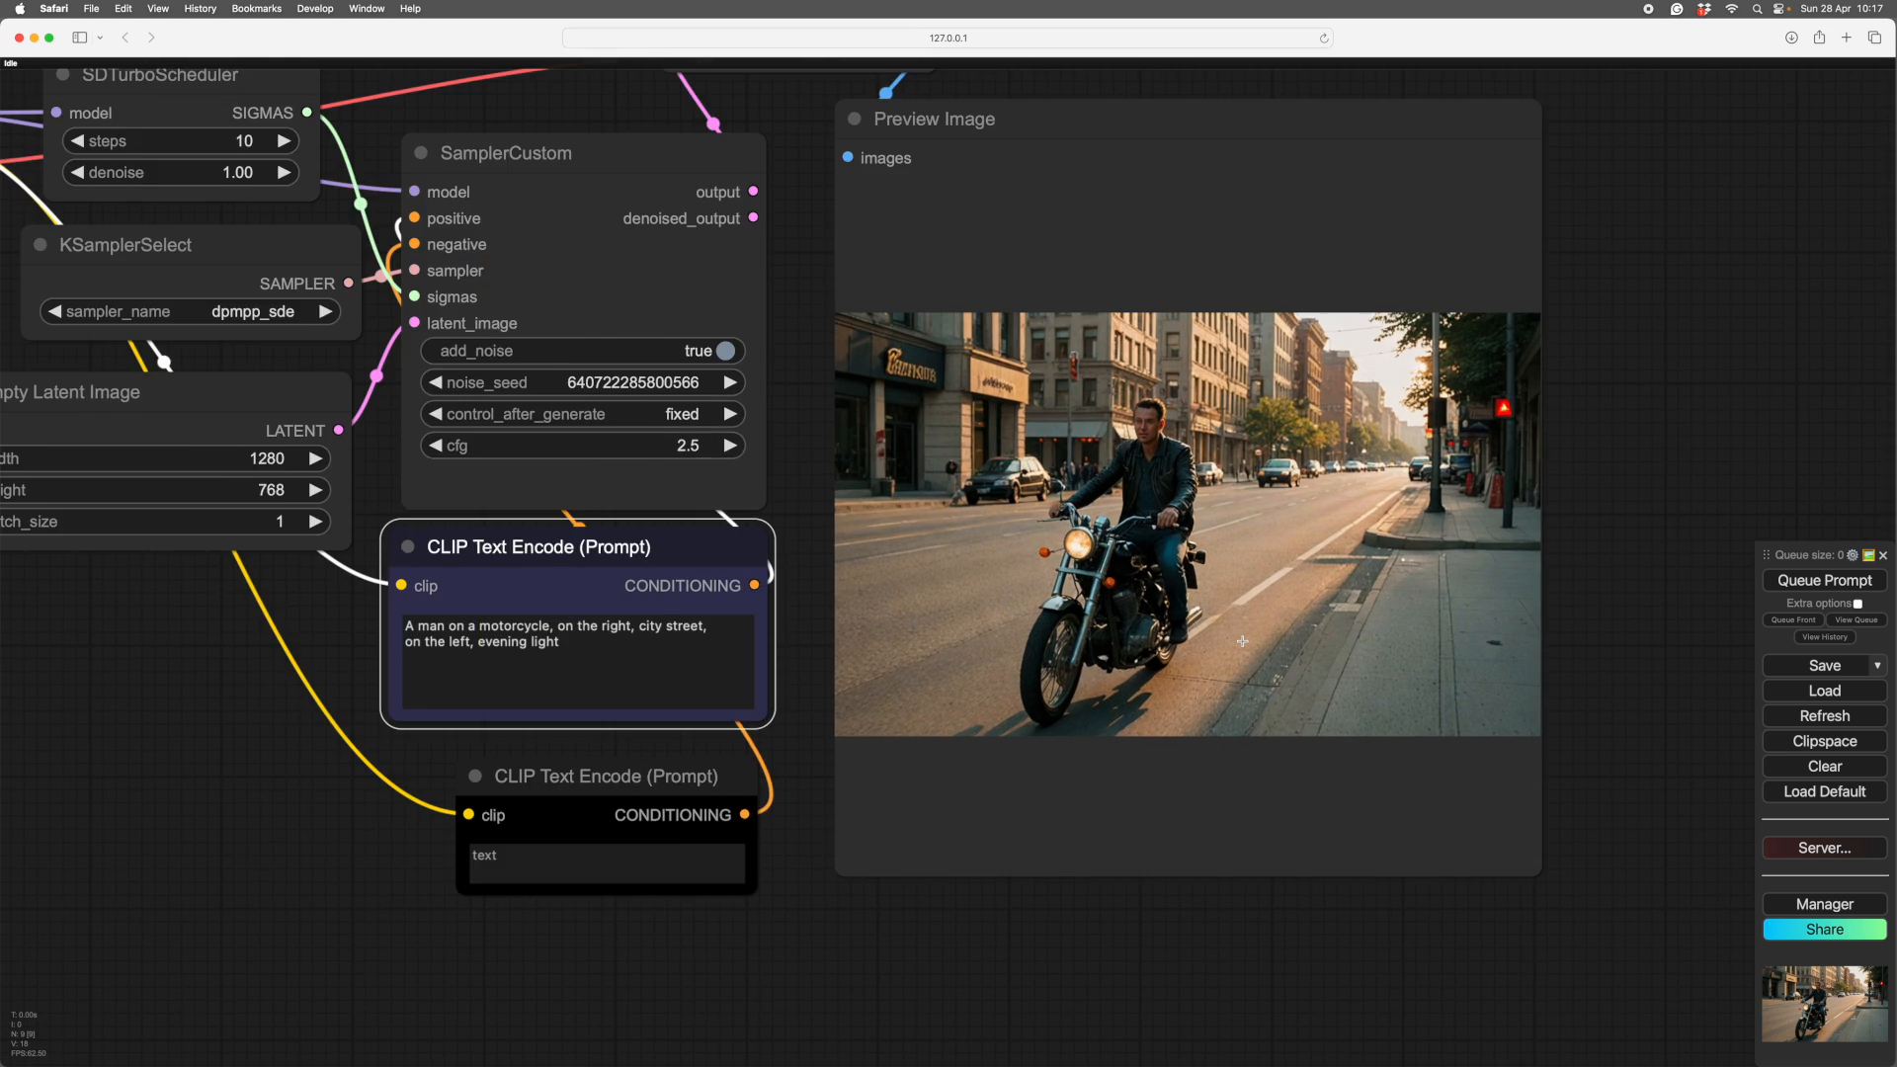
scroll(1182, 952, "up", 3)
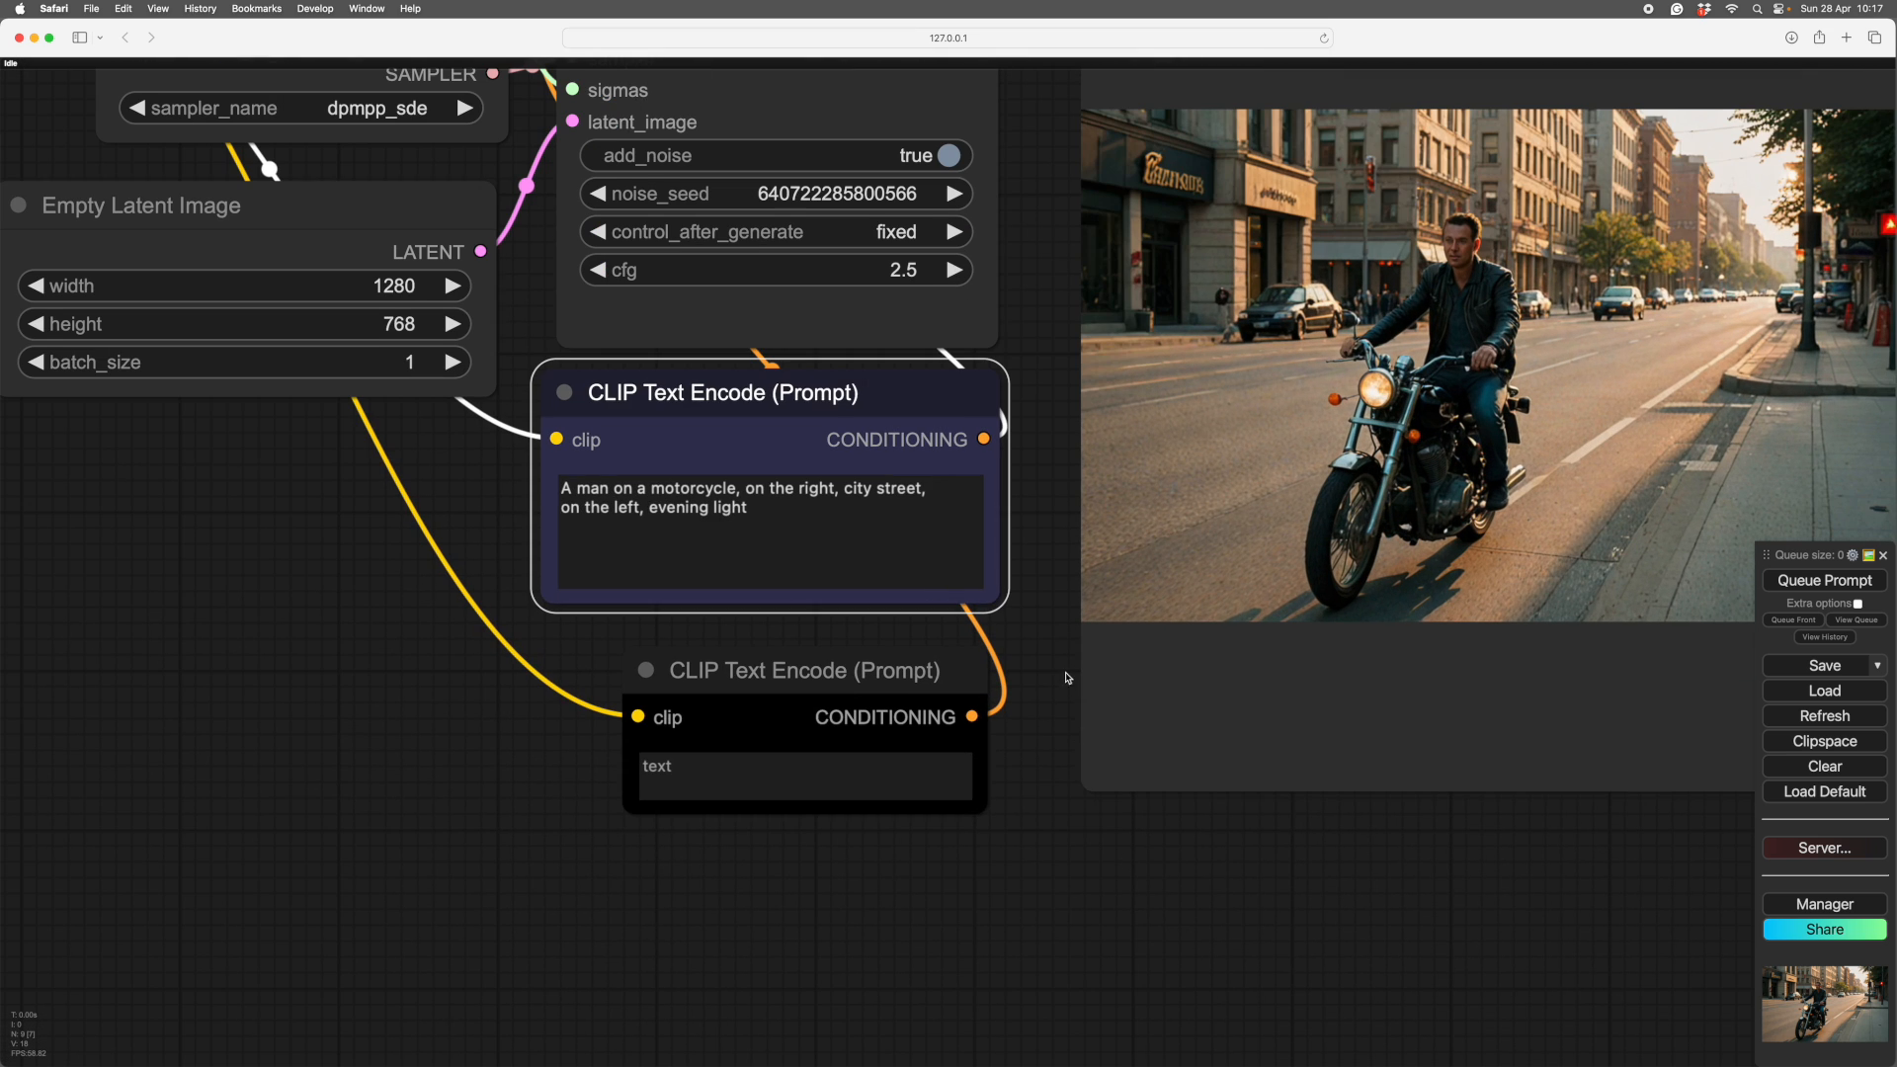
left_click_drag(1068, 676, 1111, 752)
mouse_move(1176, 1007)
left_mouse_down()
mouse_move(1152, 986)
mouse_move(1169, 1006)
left_mouse_up()
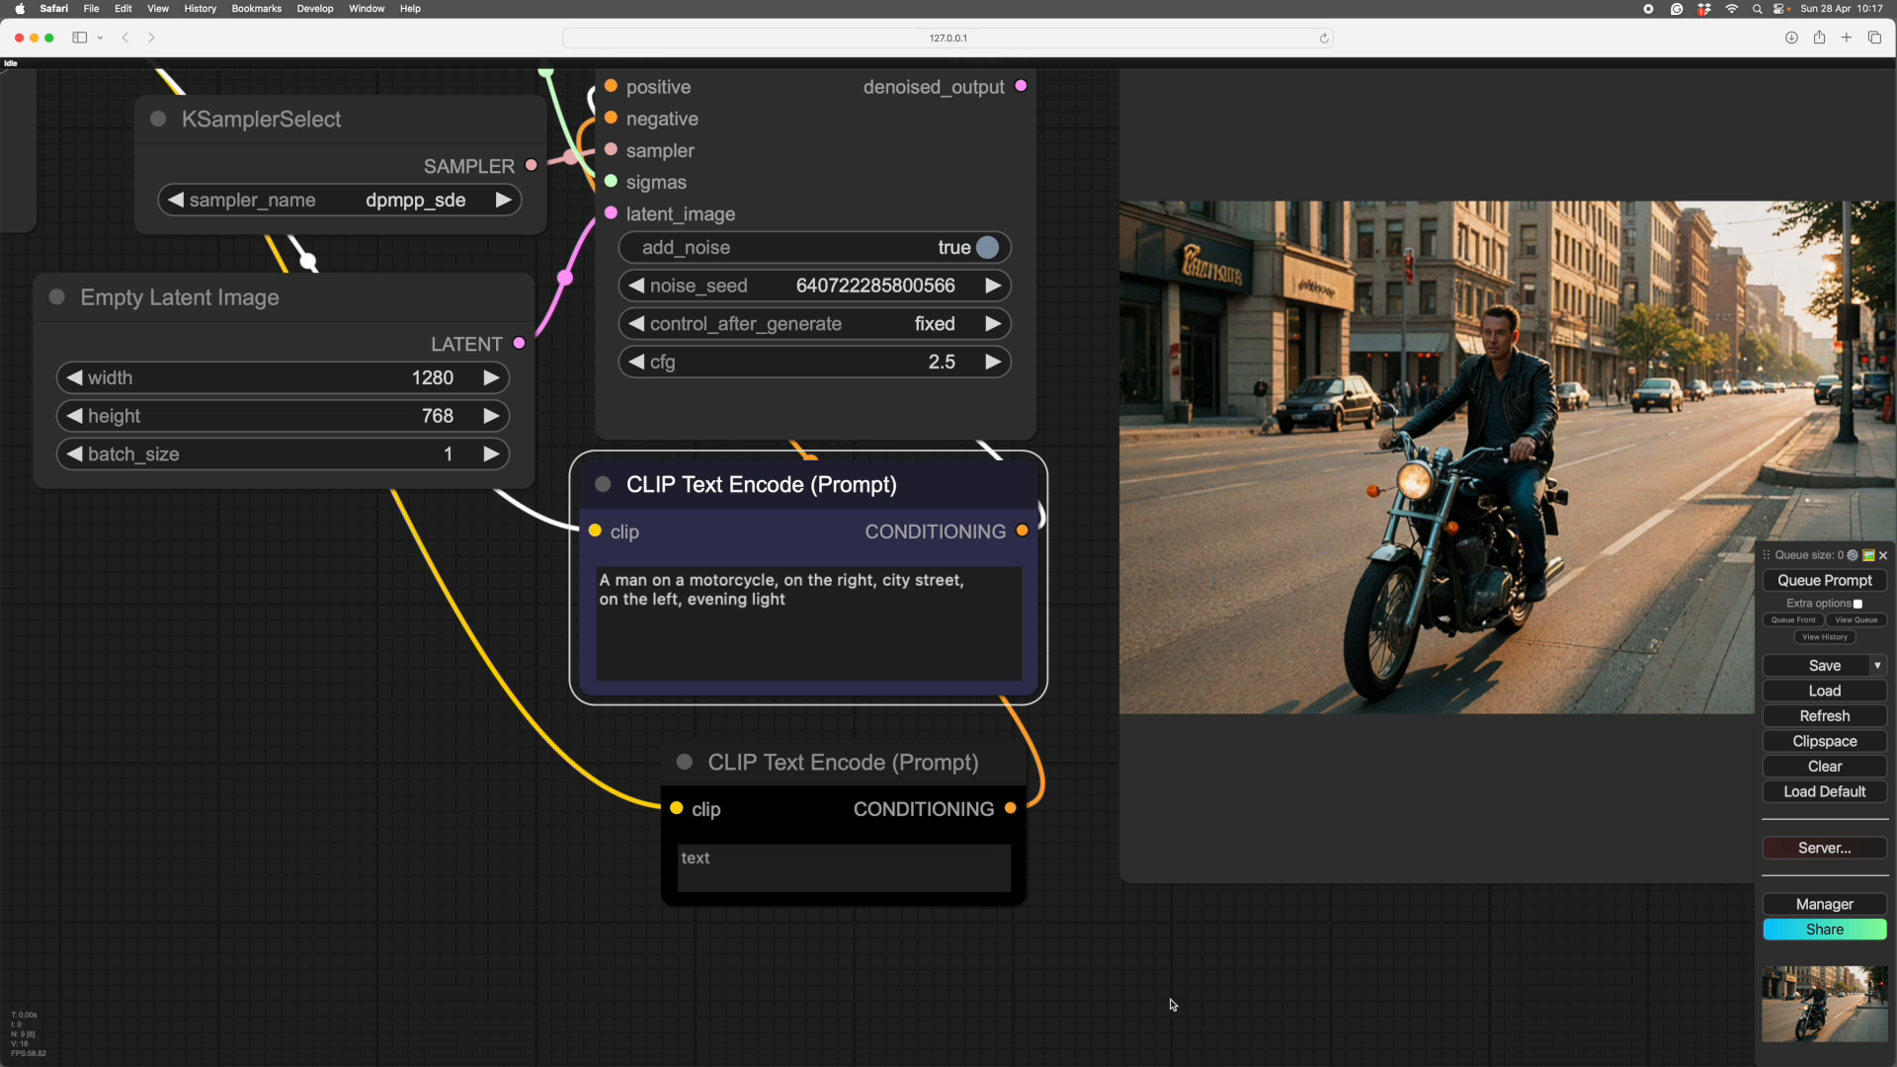
left_click_drag(871, 580, 783, 581)
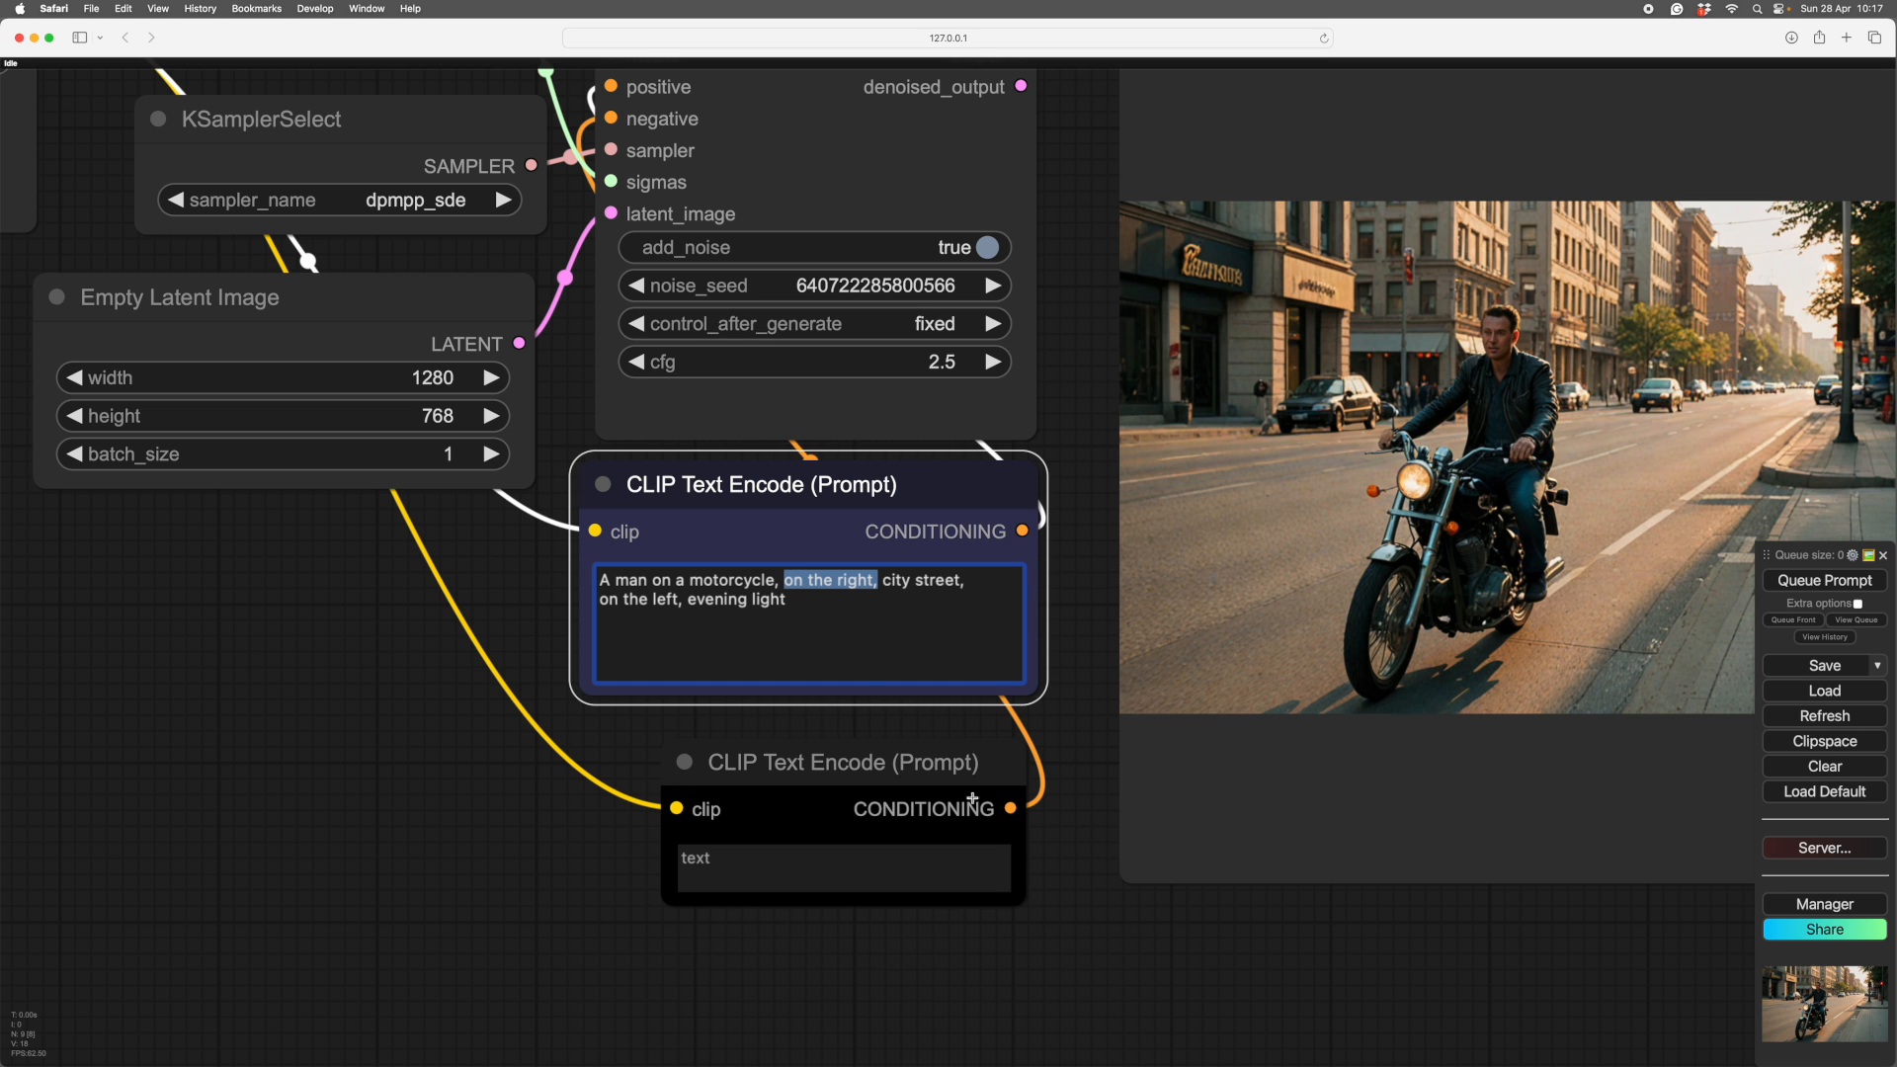
left_click(1102, 950)
scroll(1104, 950, "down", 3)
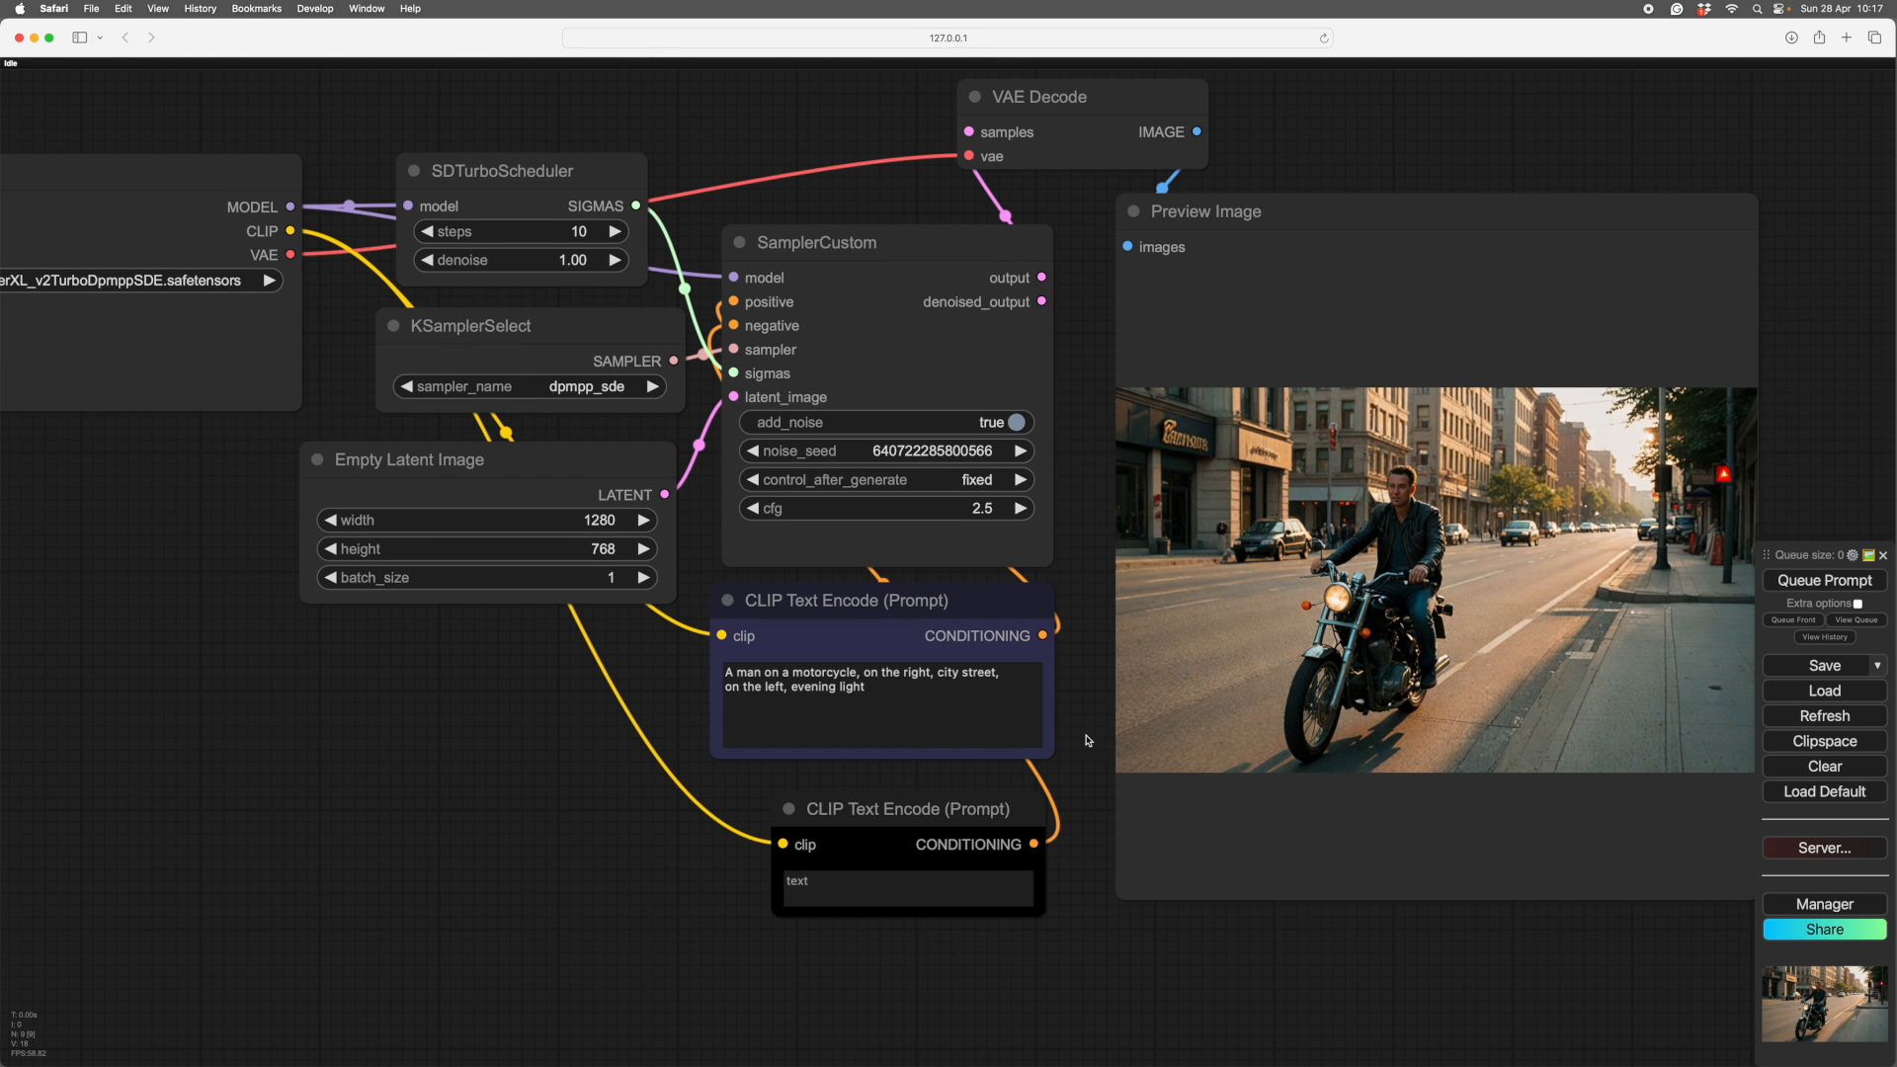
left_click_drag(1087, 736, 1079, 794)
scroll(1079, 794, "up", 2)
scroll(1078, 794, "up", 3)
- Remove the phrases "on the right," and "on the left," from the positive prompt
left_click(832, 642)
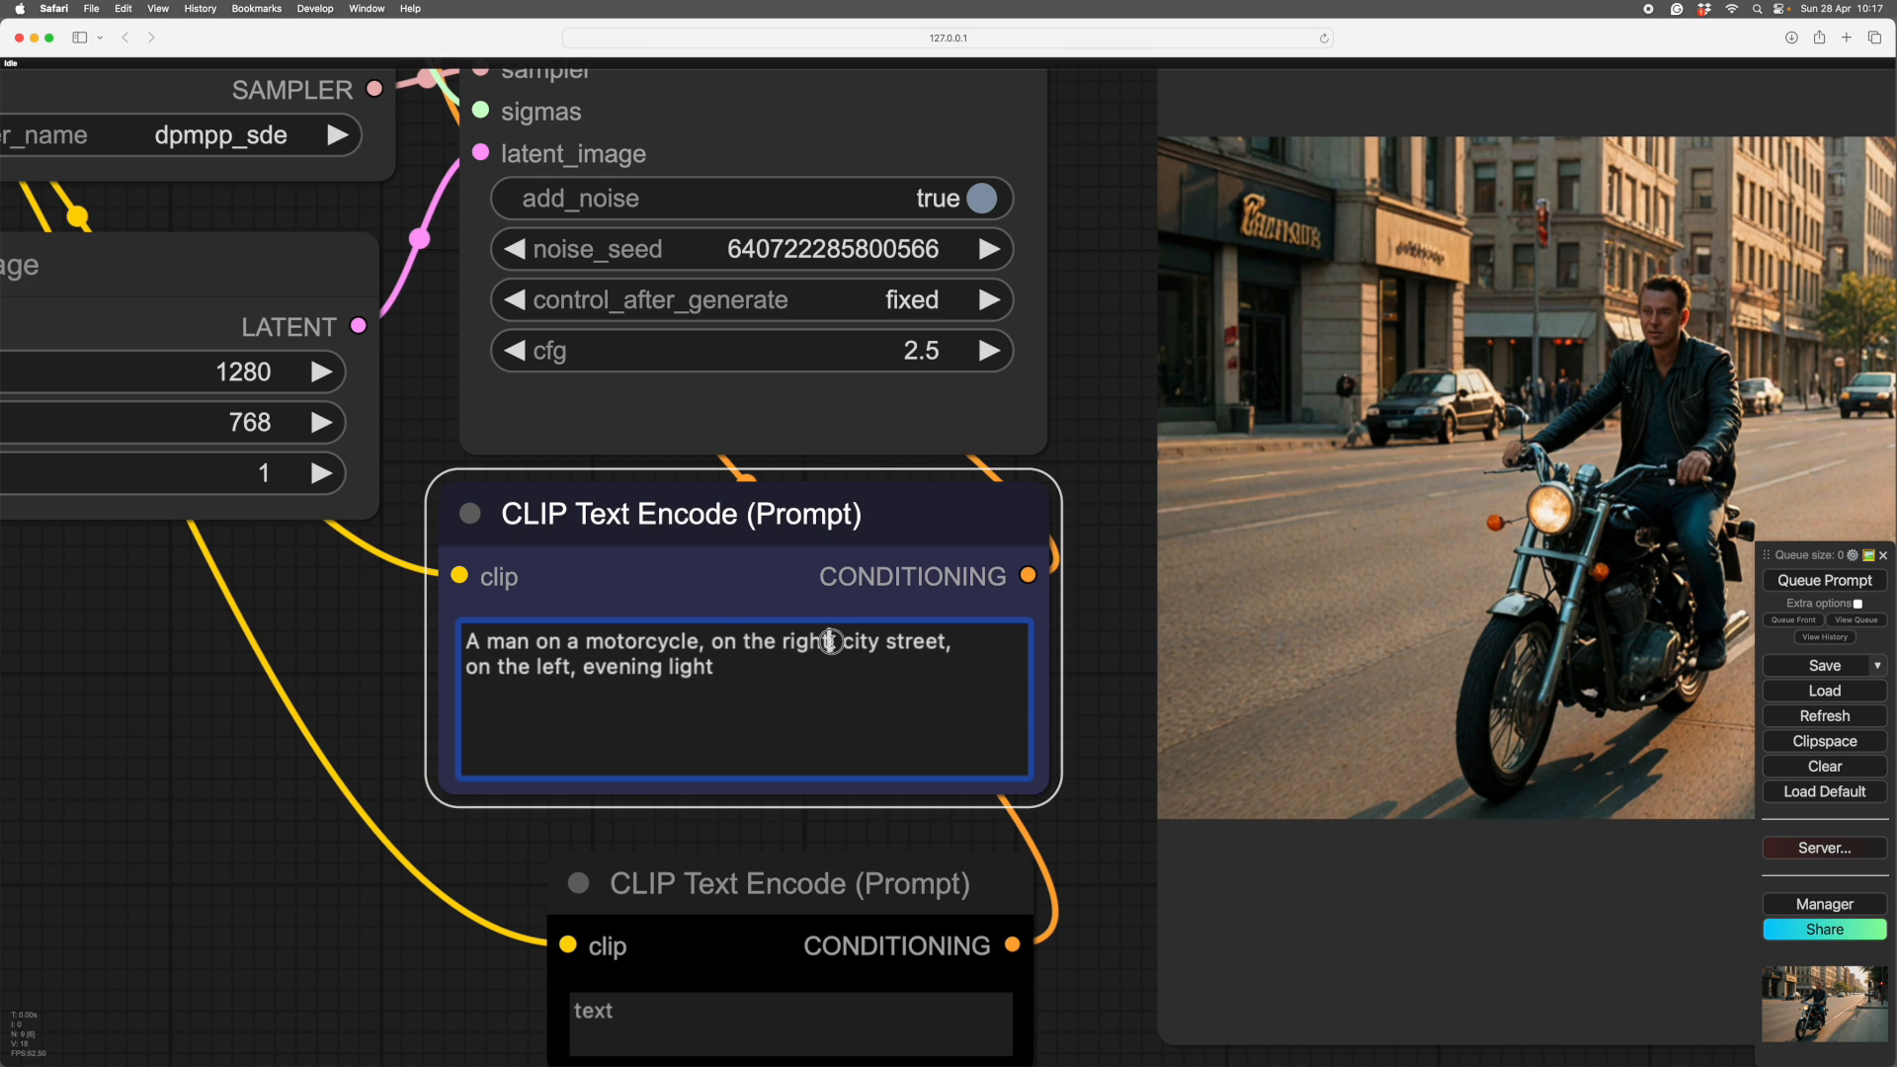
key("BackSpace")
key("BackSpace")
key("BackSpace")
key("BackSpace")
key("BackSpace")
key("BackSpace")
key("BackSpace")
key("BackSpace")
key("BackSpace")
key("BackSpace")
key("BackSpace")
key("BackSpace")
key("BackSpace")
key("BackSpace")
left_click(946, 647)
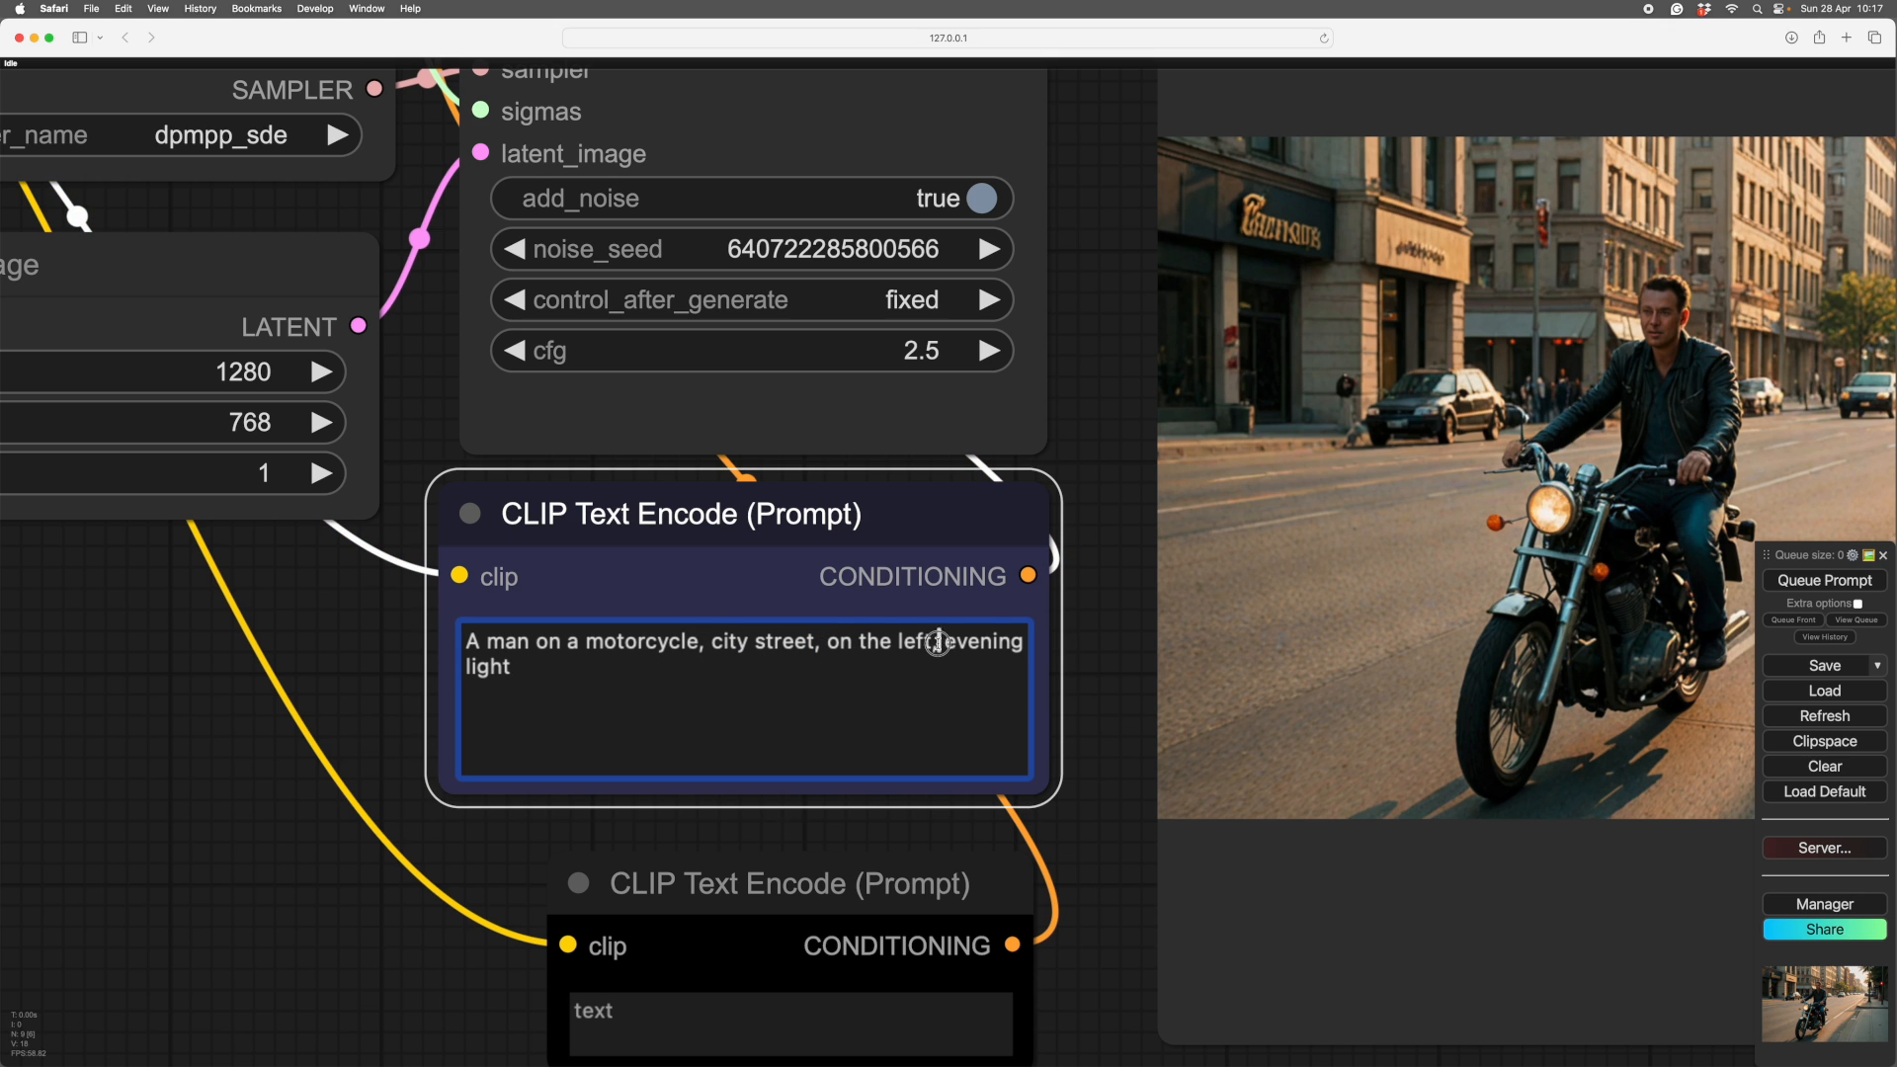
key("alt+BackSpace")
key("alt+BackSpace")
key("alt+BackSpace")
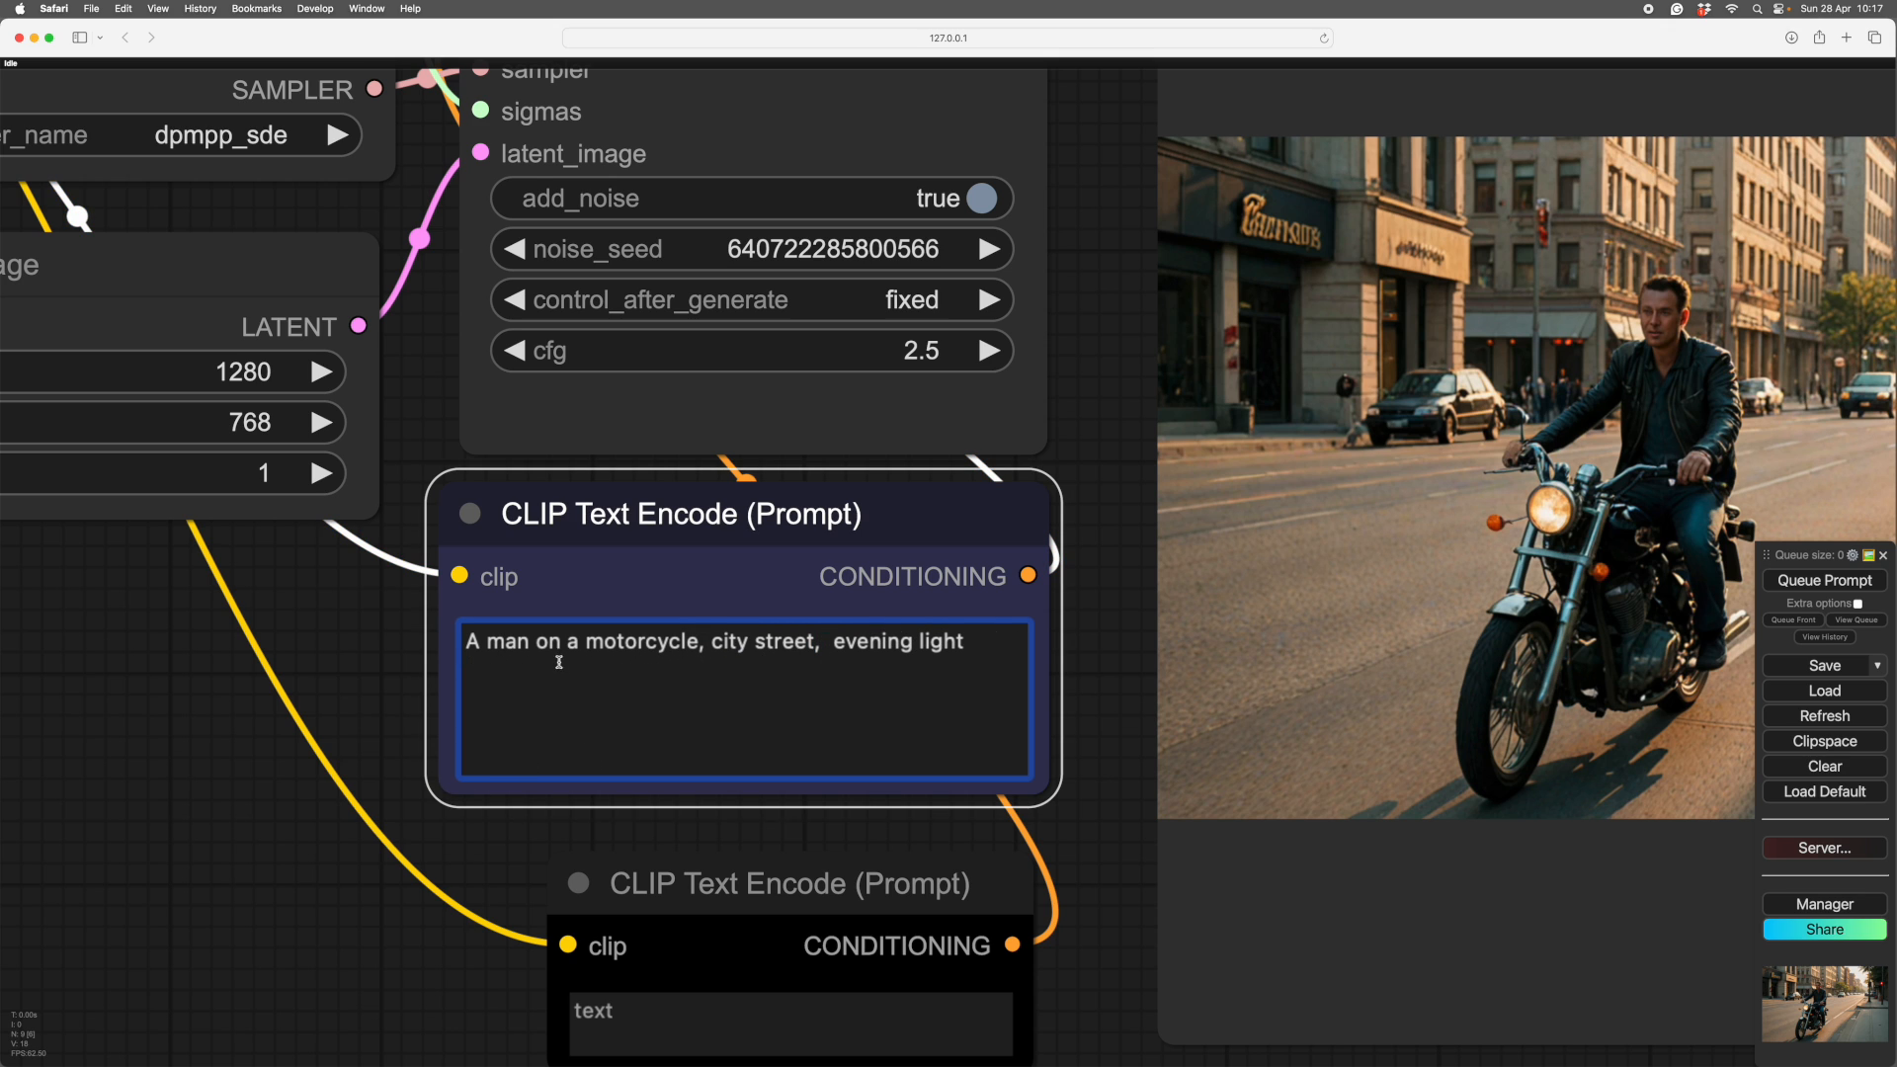
- Describe the man with "red hair, sunglasses," directly after "A man" in the positive prompt
left_click(535, 644)
type(", ")
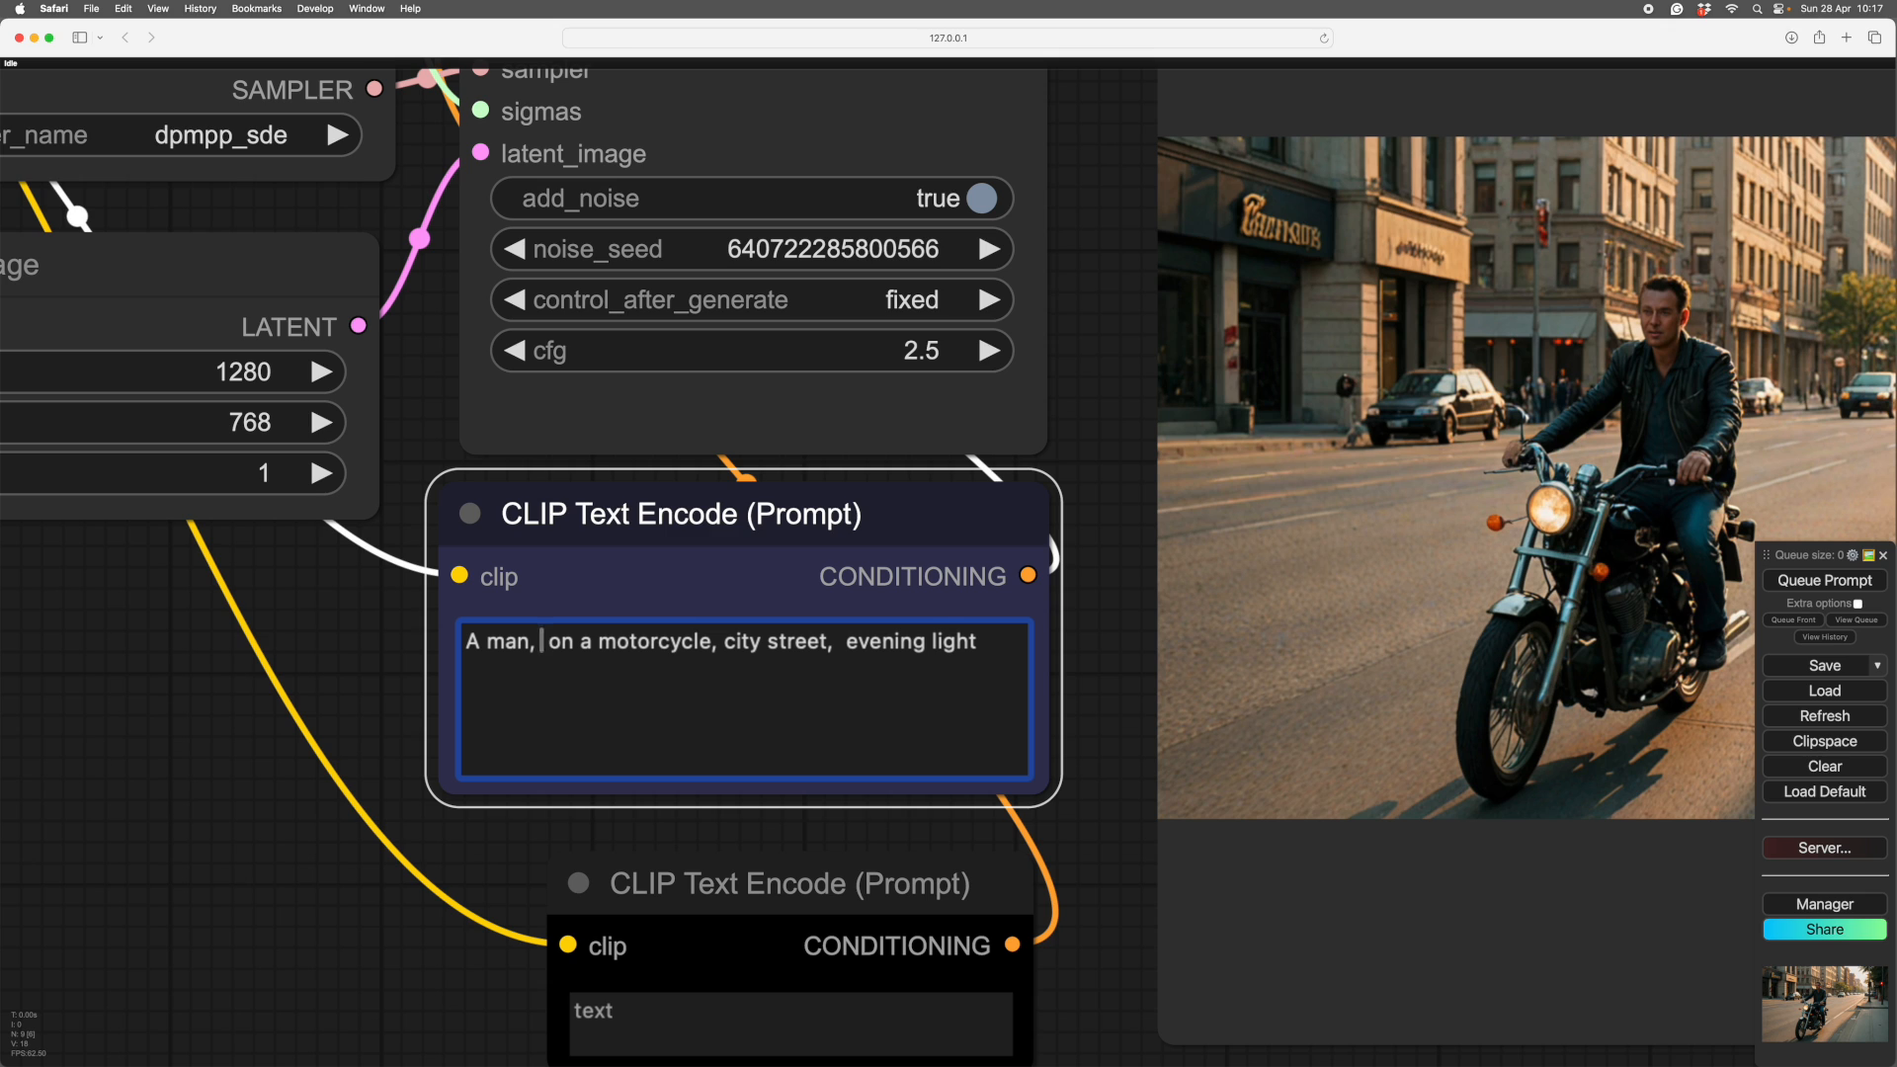
type("red hair")
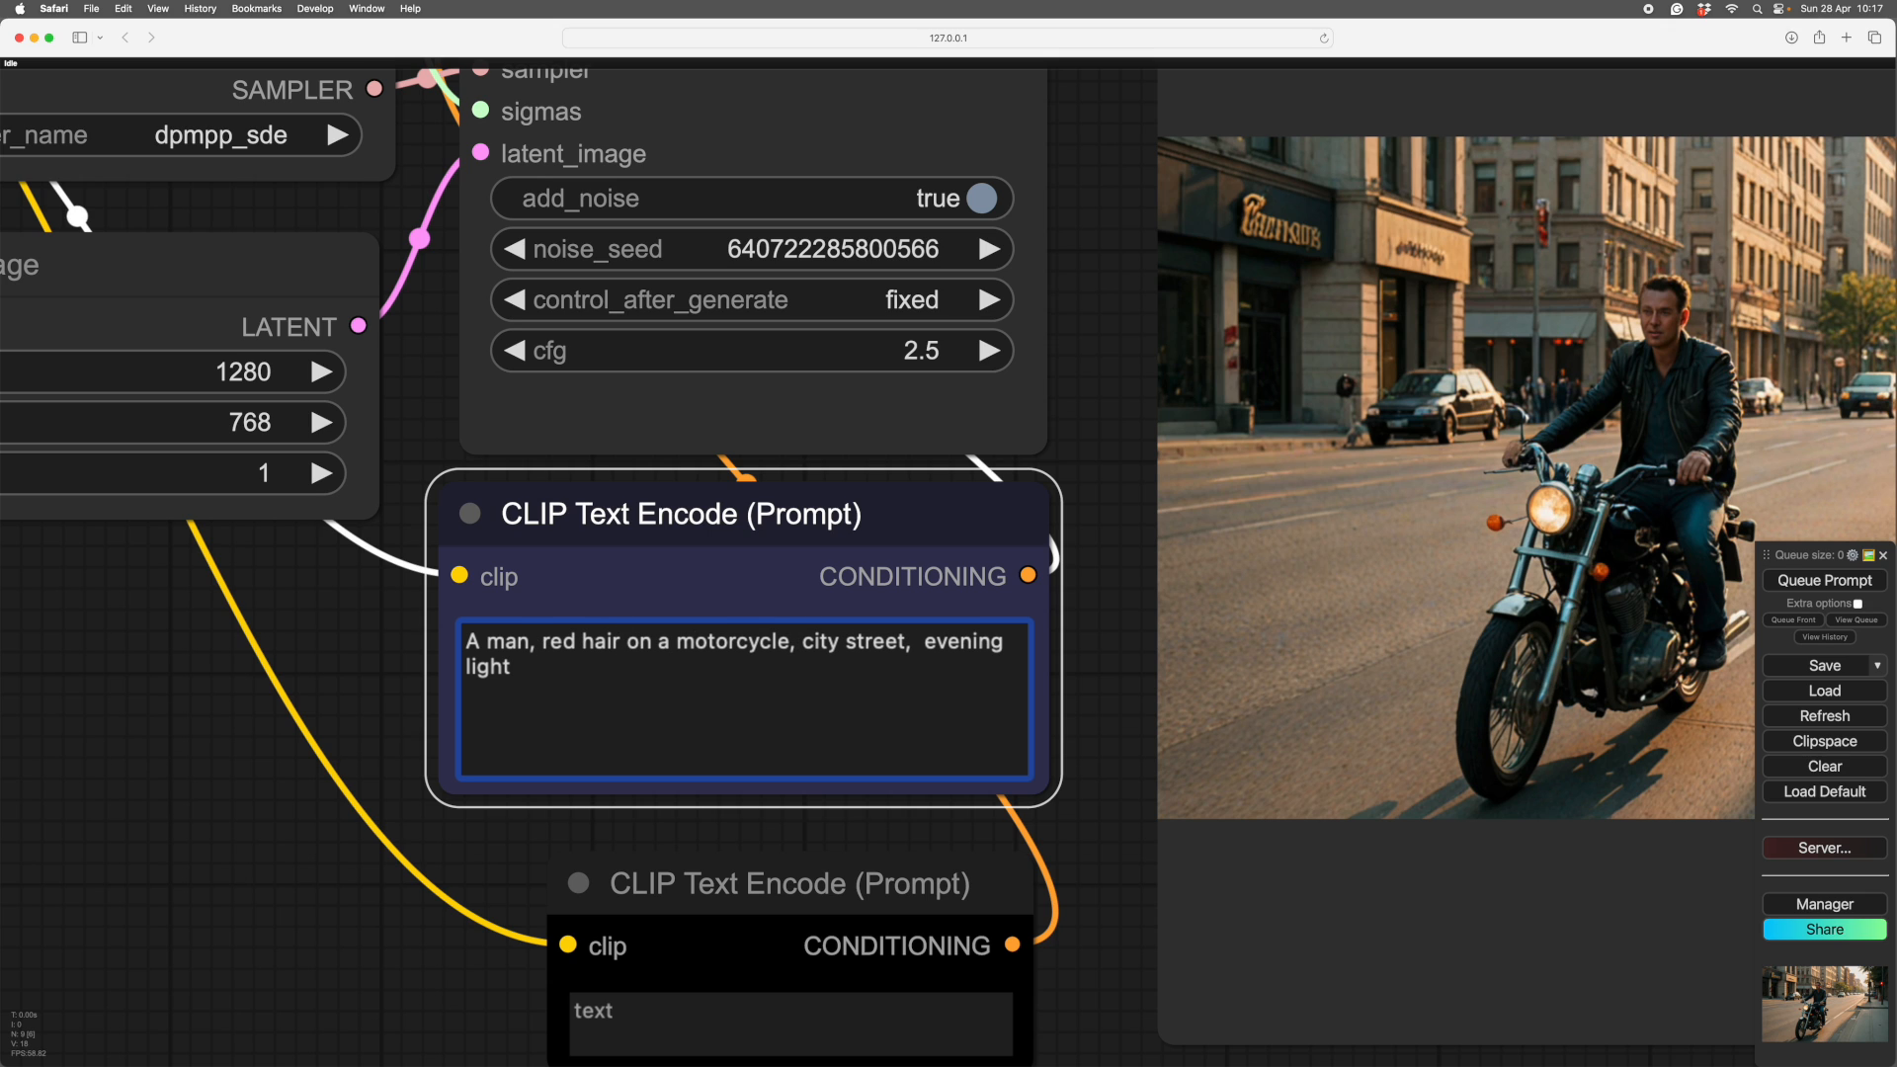
type(", sung")
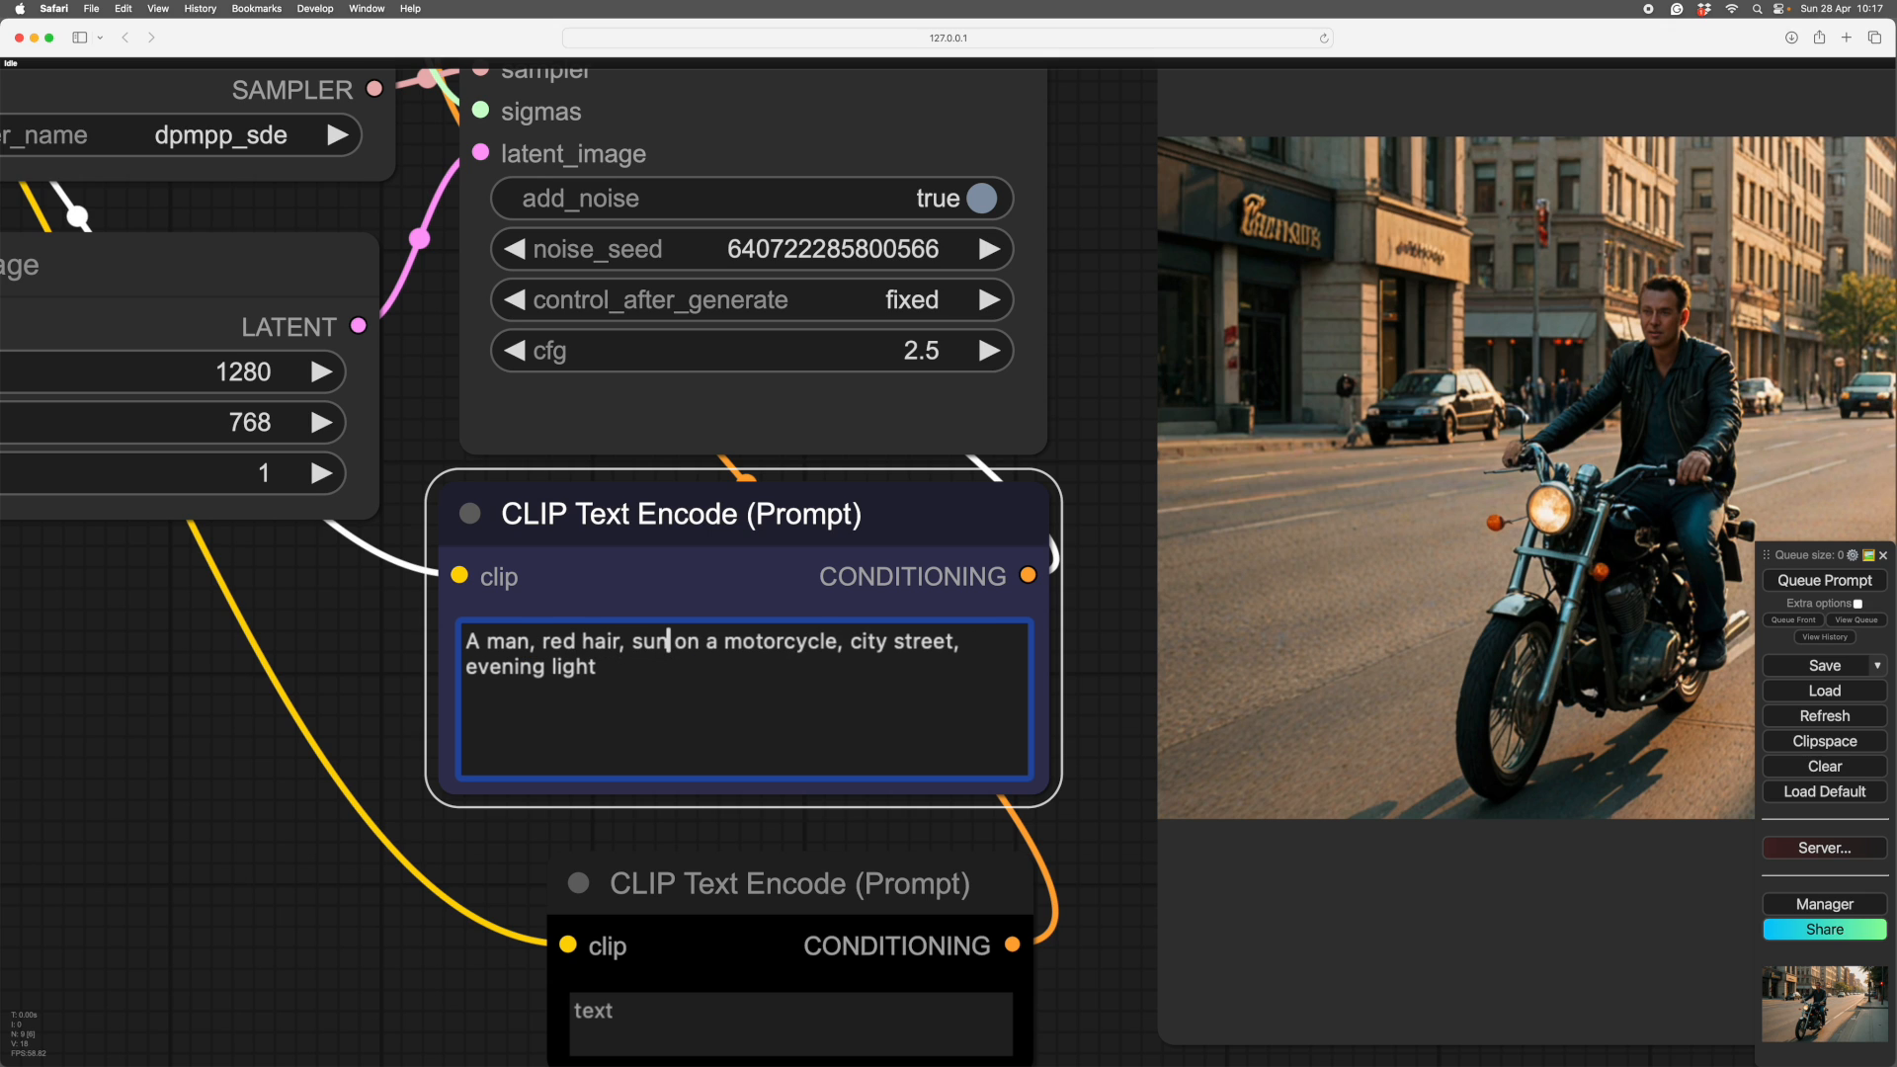
type("lasses,")
- Generate a new image from the prompt with the added hair and sunglasses description
scroll(1117, 667, "down", 5)
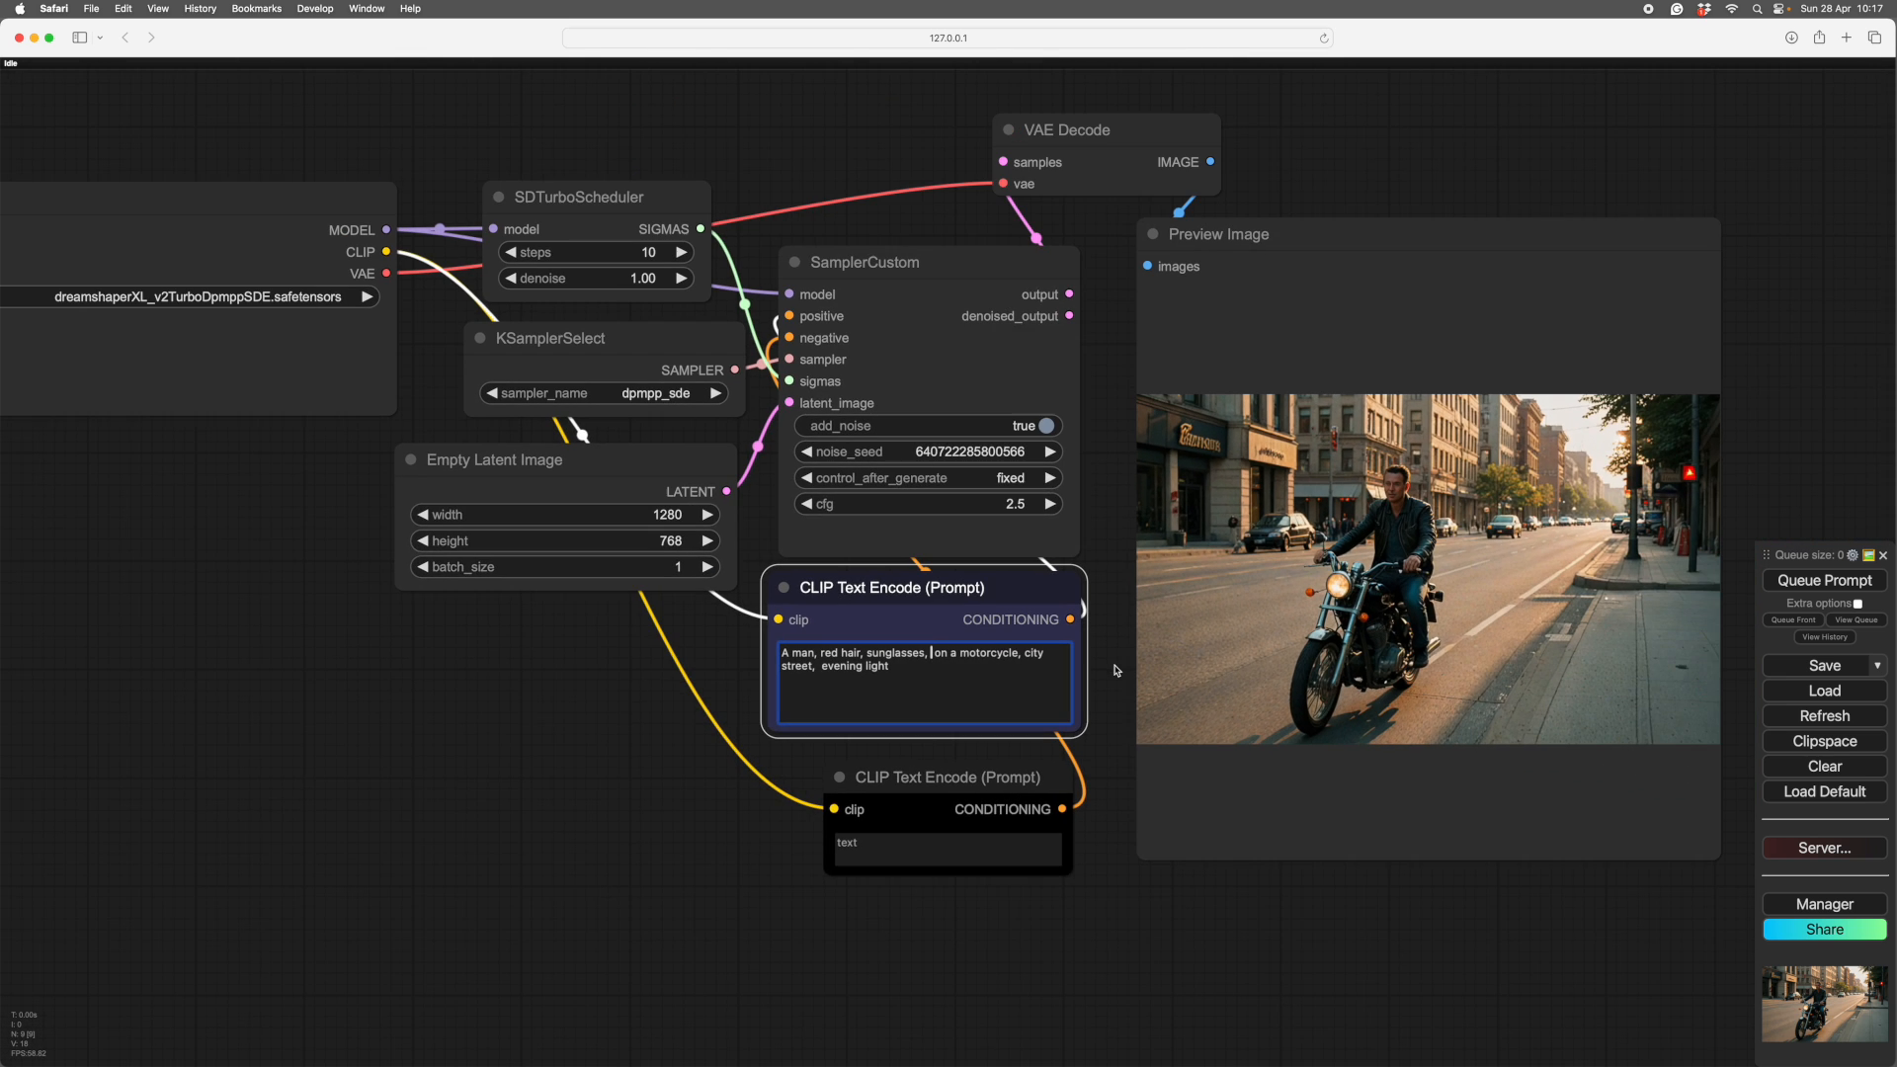
left_click_drag(1345, 913, 1232, 922)
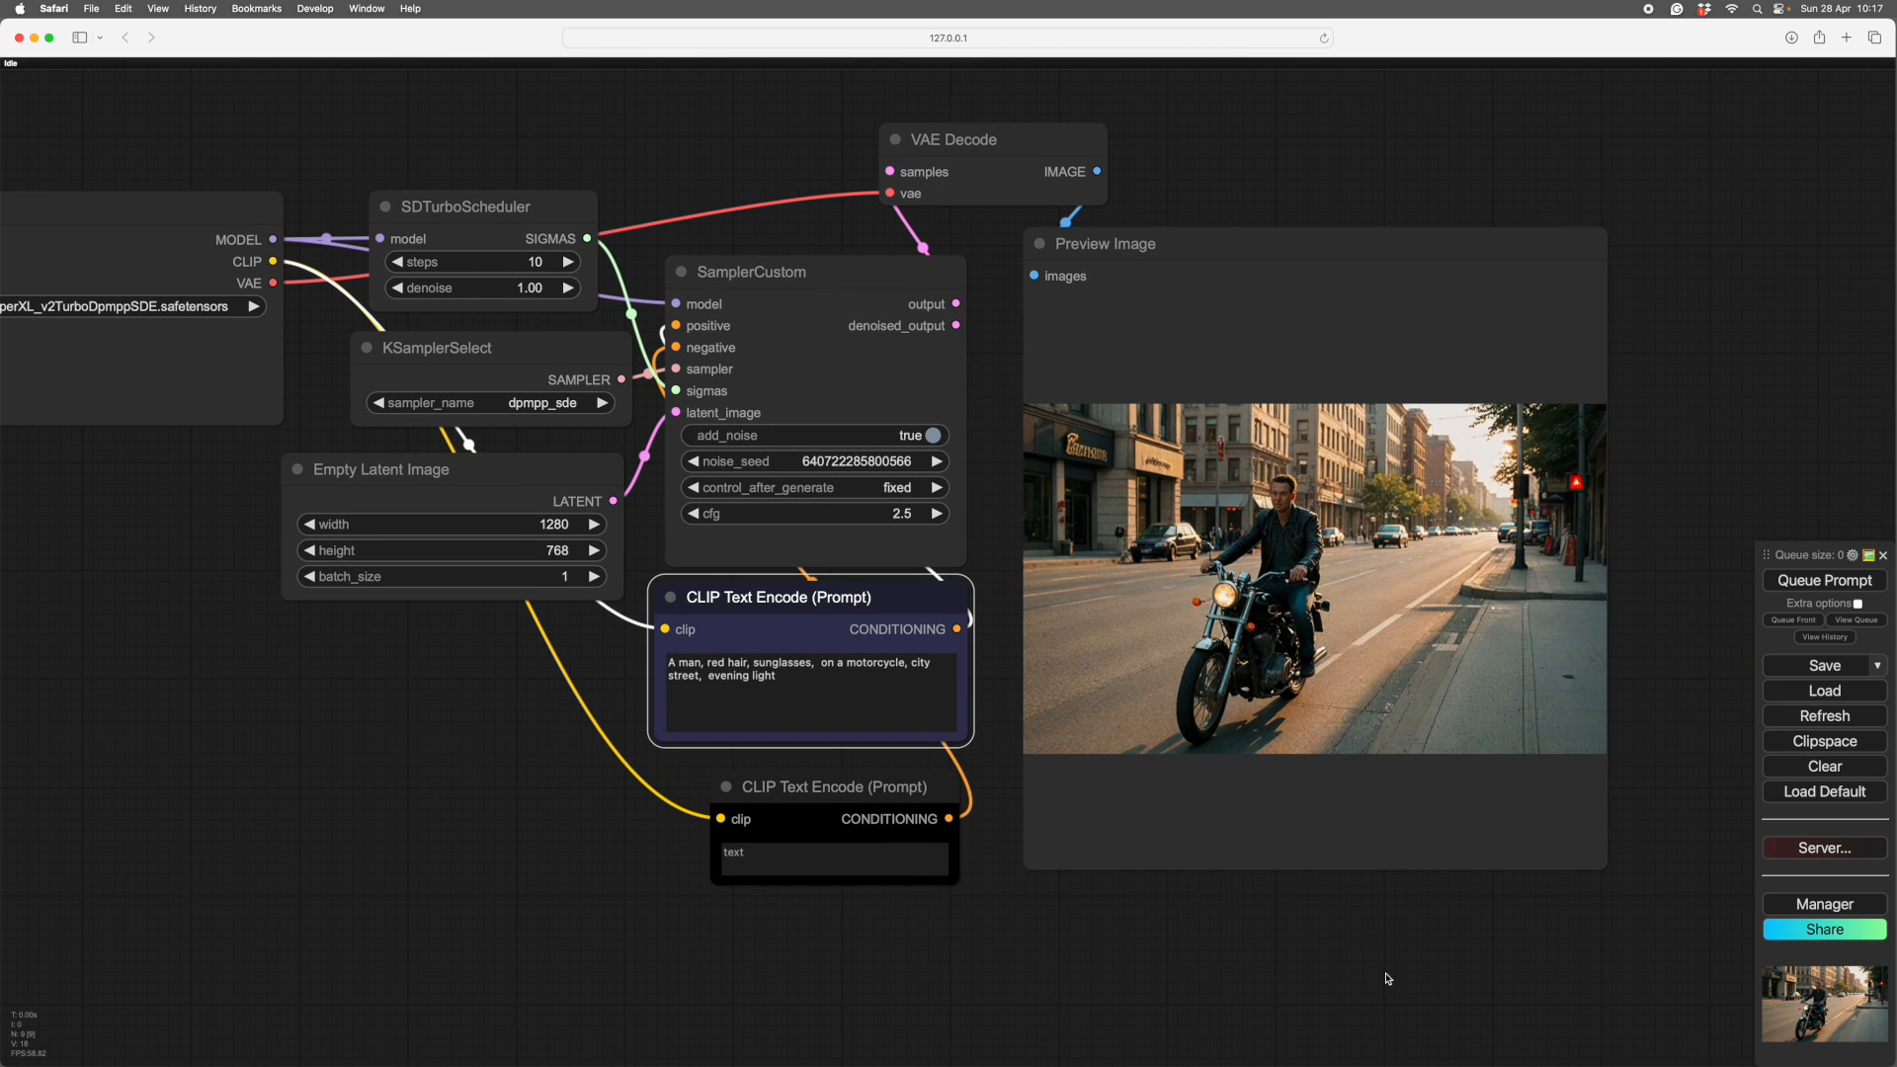
left_click_drag(1387, 979, 1291, 952)
key("ctrl+Return")
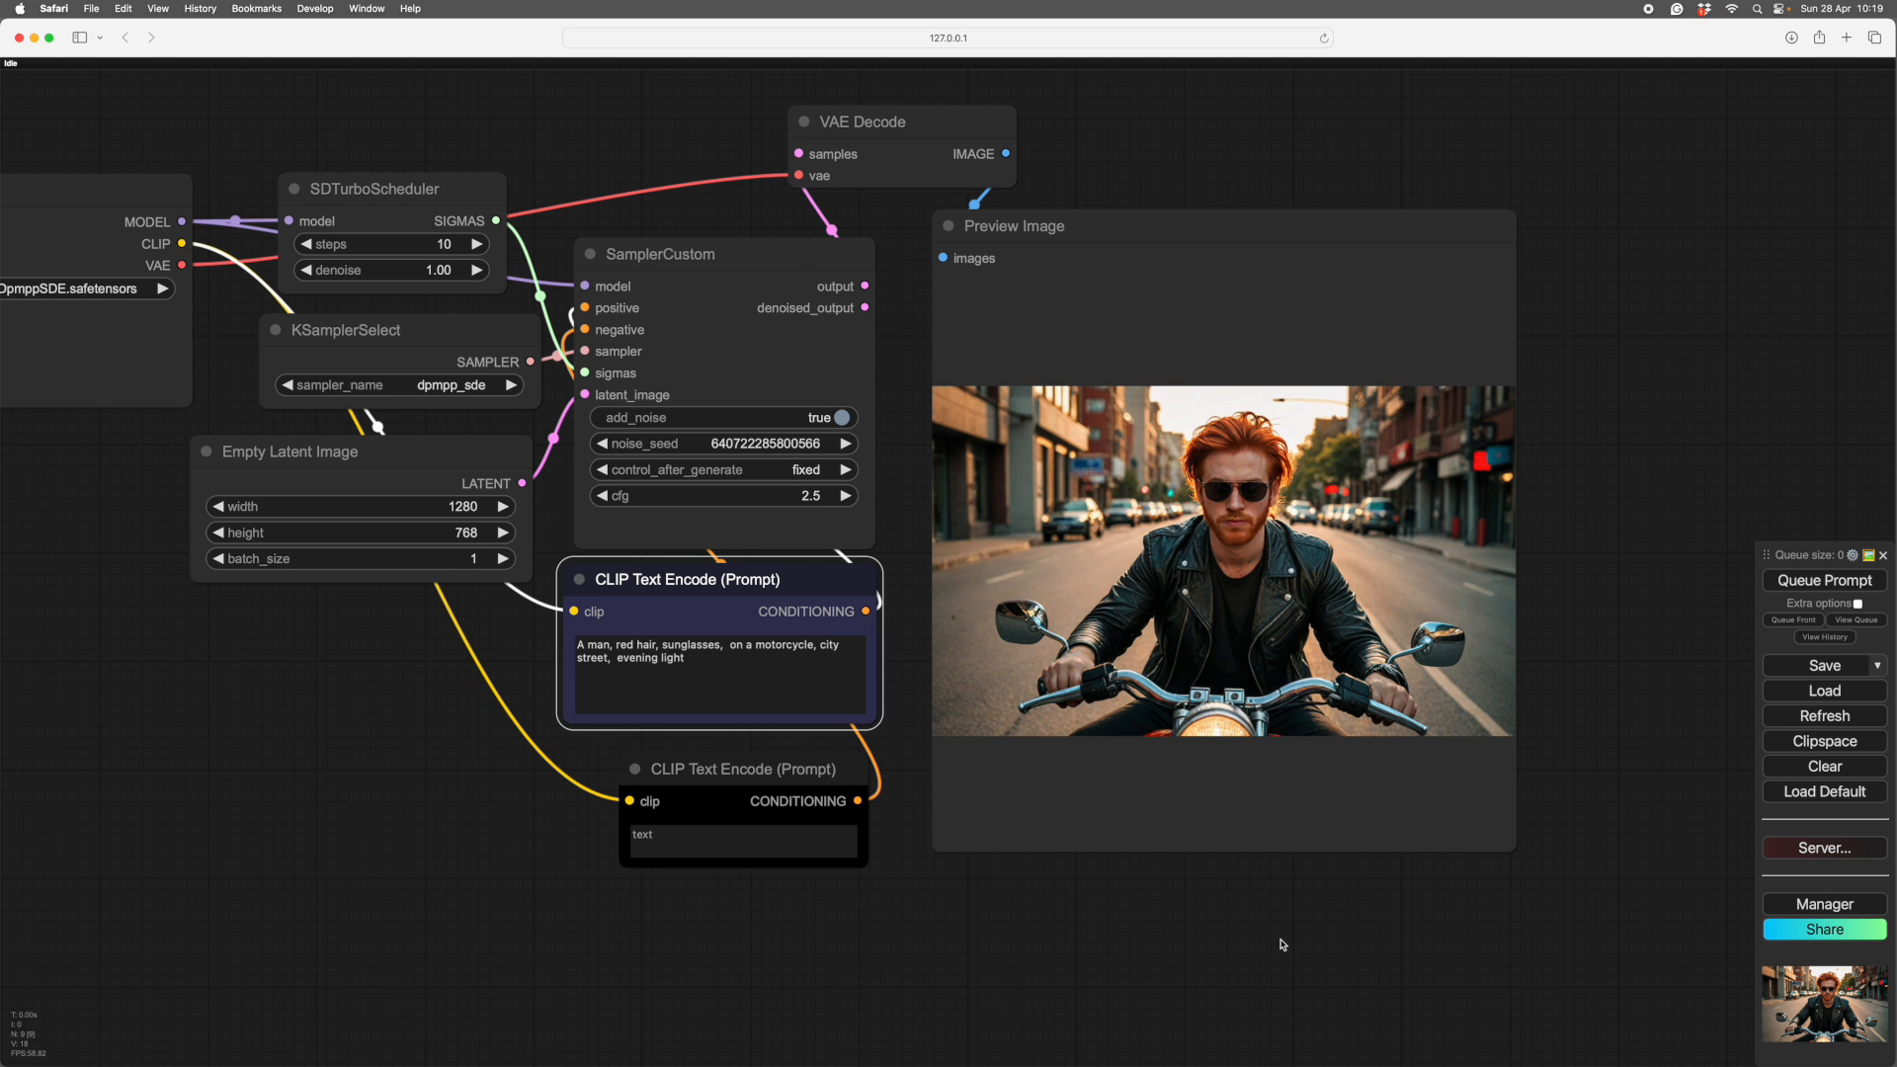
- Examine the previewed rider and surroundings against the details listed in the positive prompt
scroll(1283, 945, "up", 2)
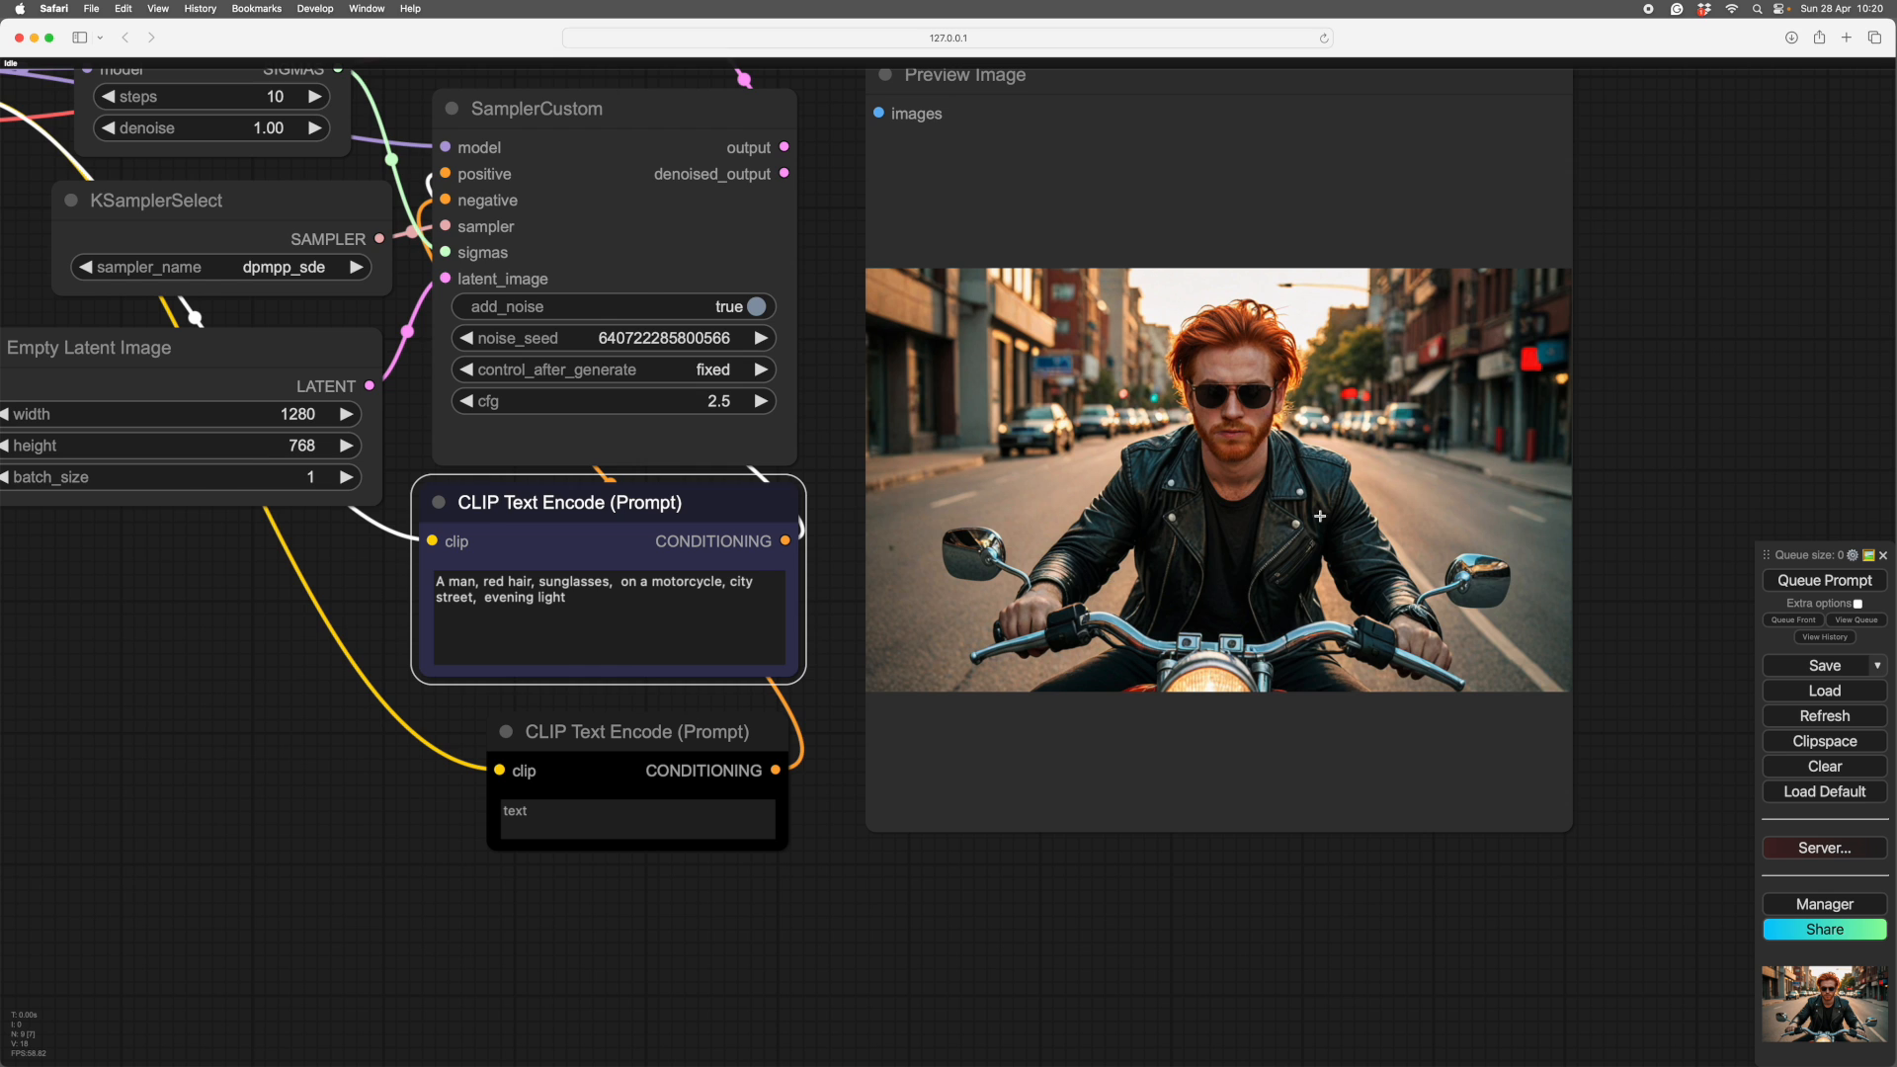
scroll(1670, 481, "up", 5)
scroll(1669, 480, "down", 8)
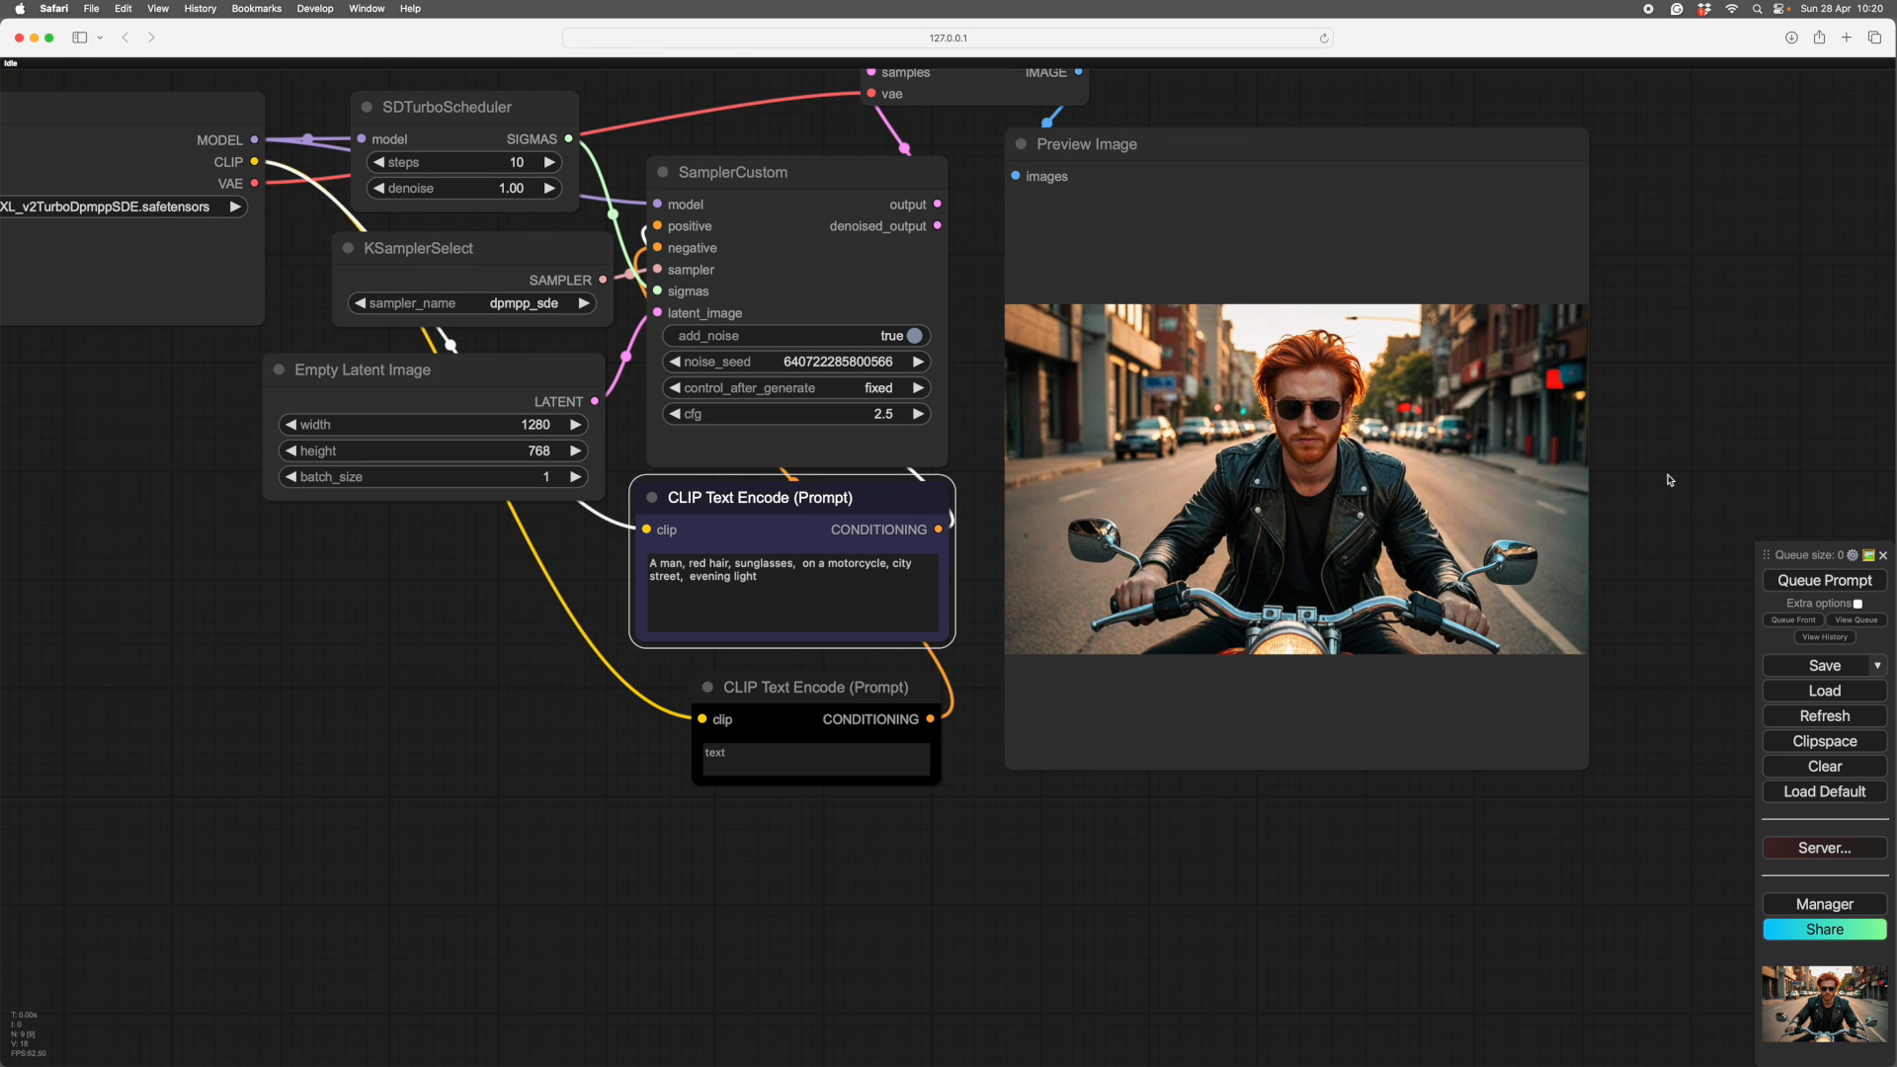
scroll(1016, 817, "up", 3)
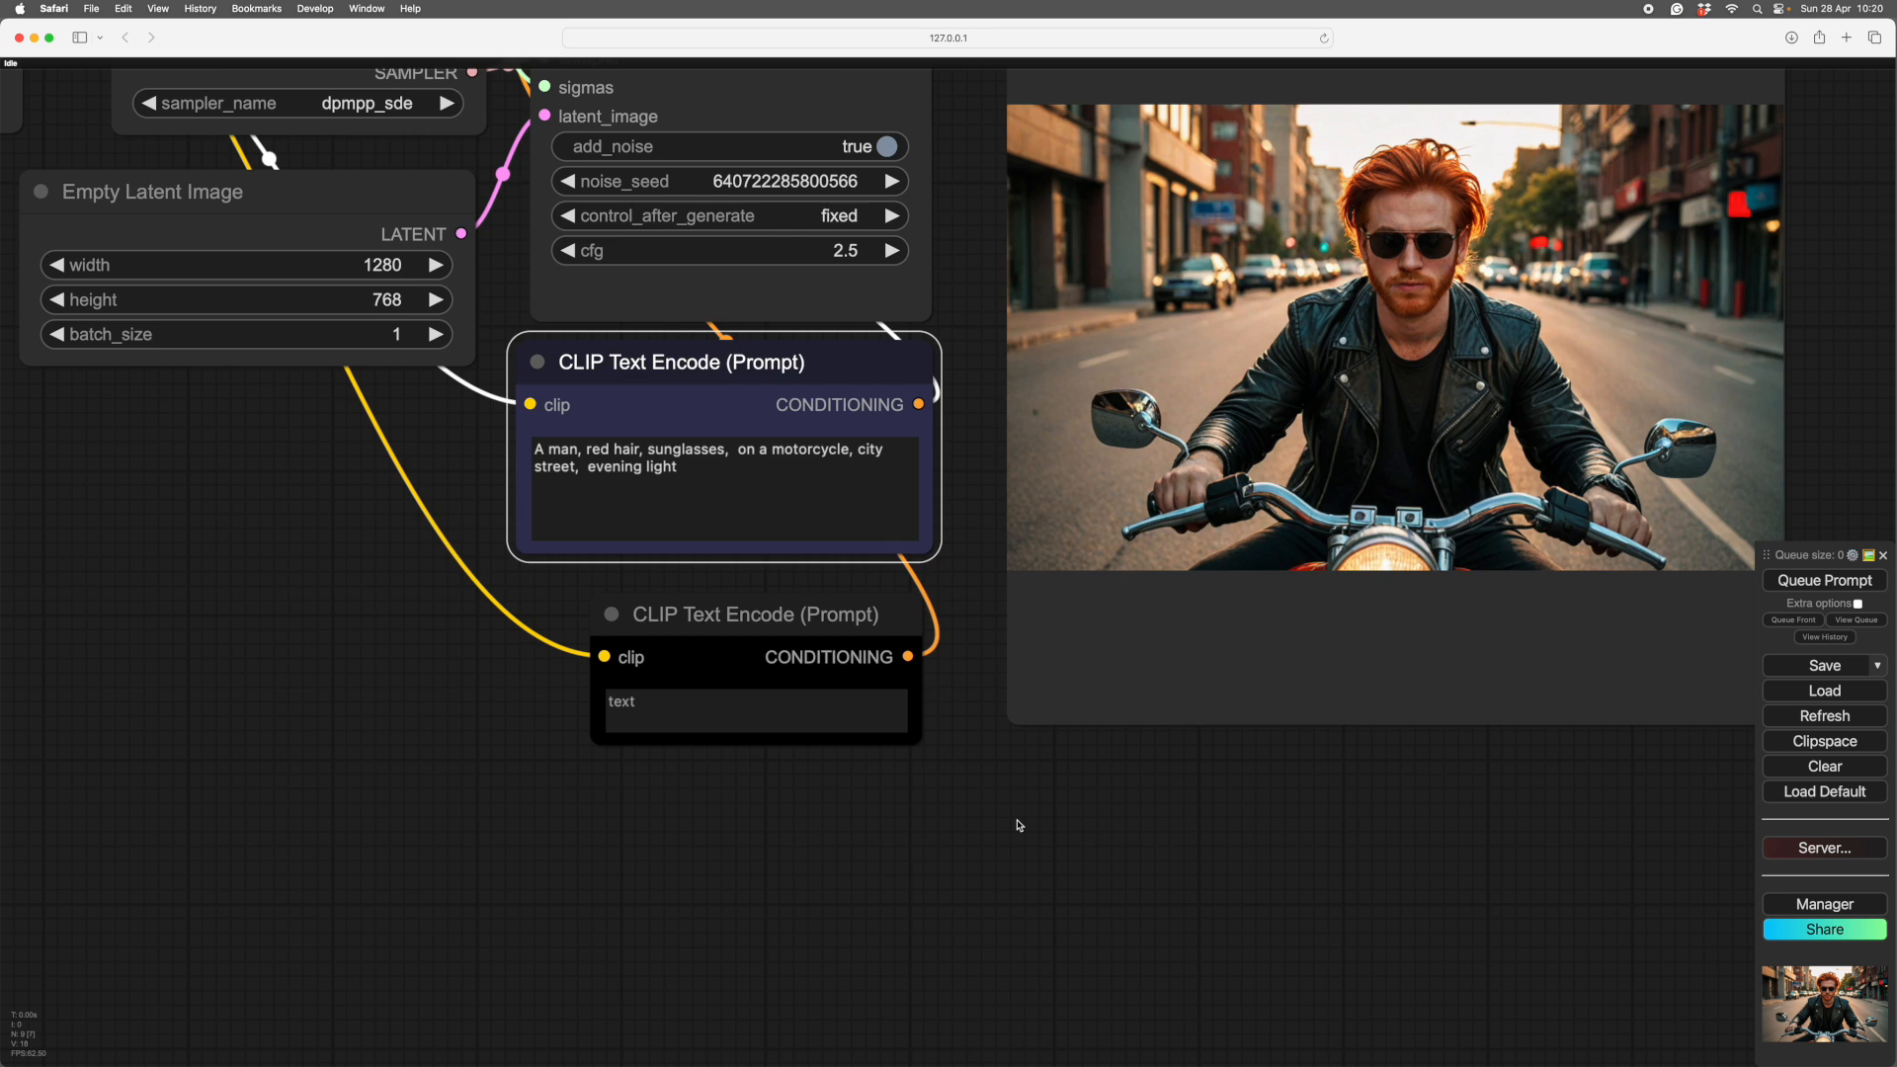
scroll(1007, 753, "down", 5)
scroll(1104, 852, "up", 1)
scroll(1104, 851, "right", 3)
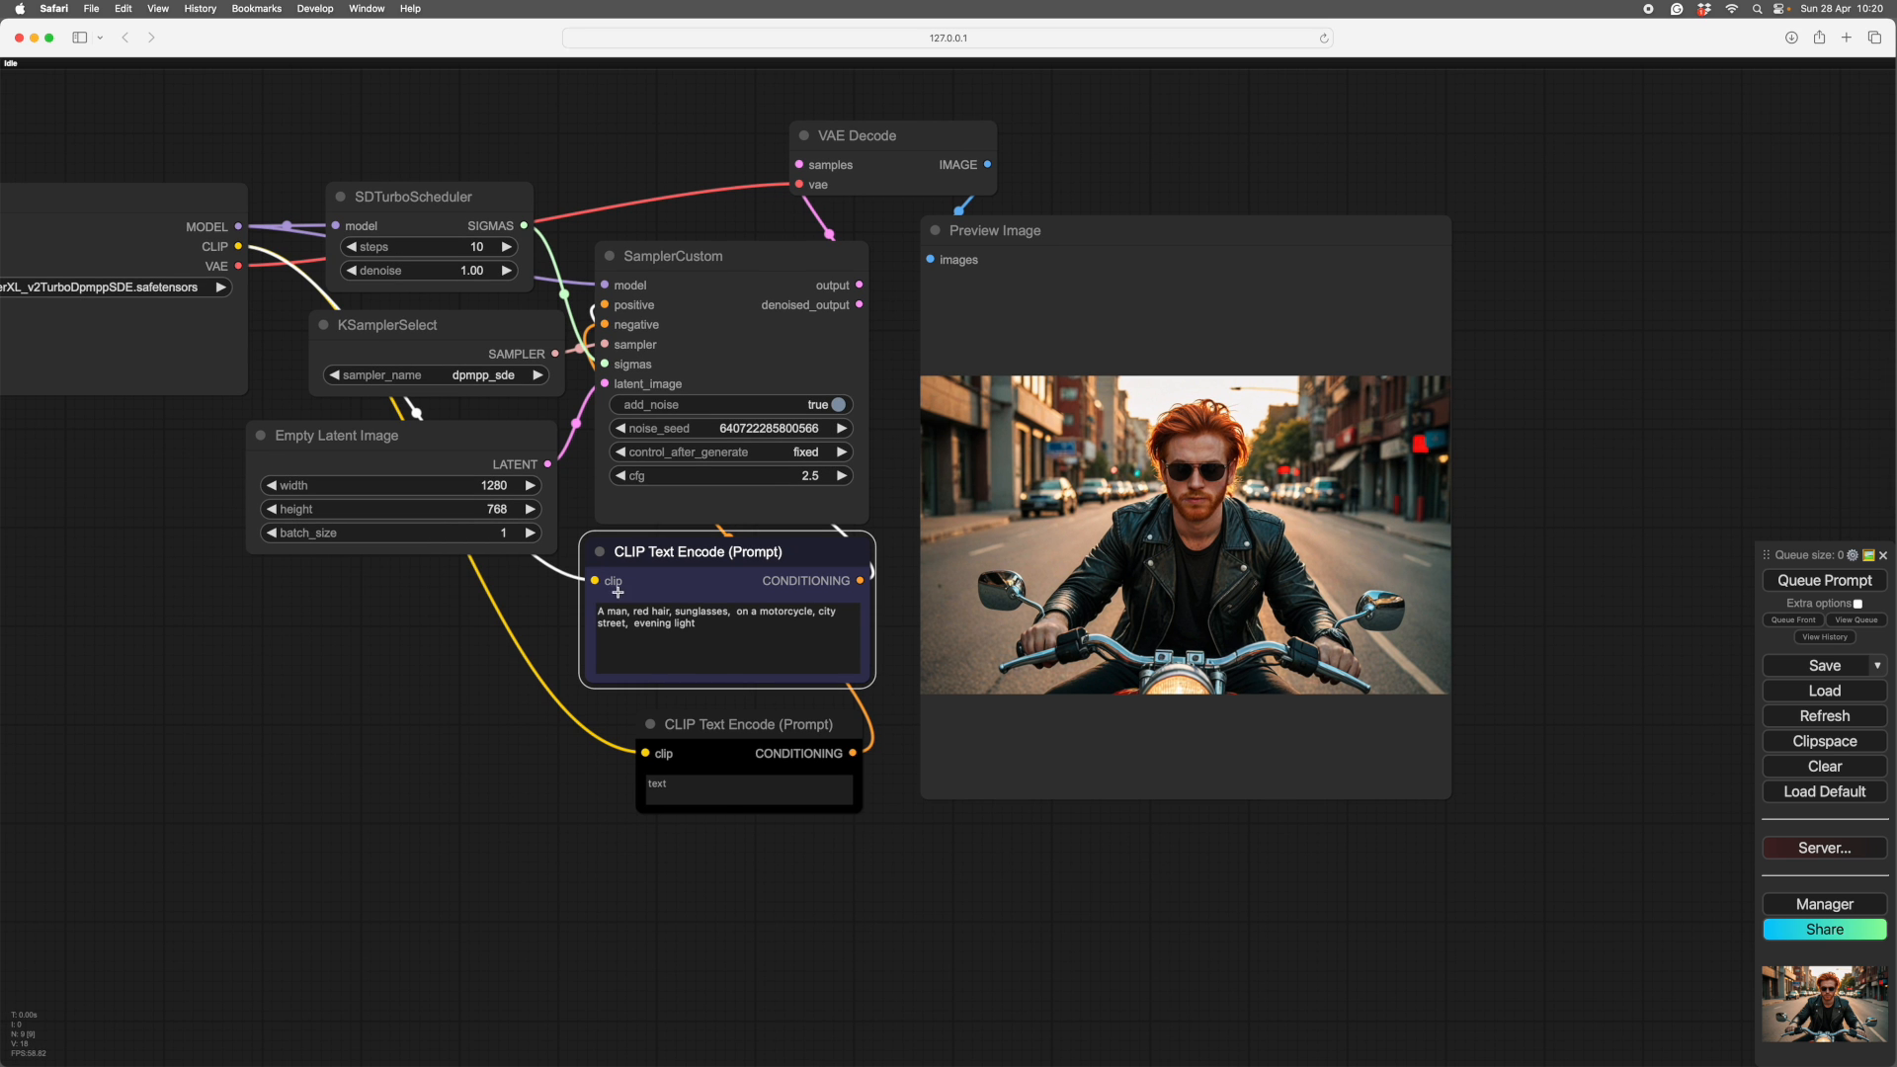
scroll(973, 866, "up", 2)
scroll(973, 866, "up", 1)
scroll(973, 866, "down", 2)
scroll(973, 866, "up", 2)
scroll(939, 620, "up", 3)
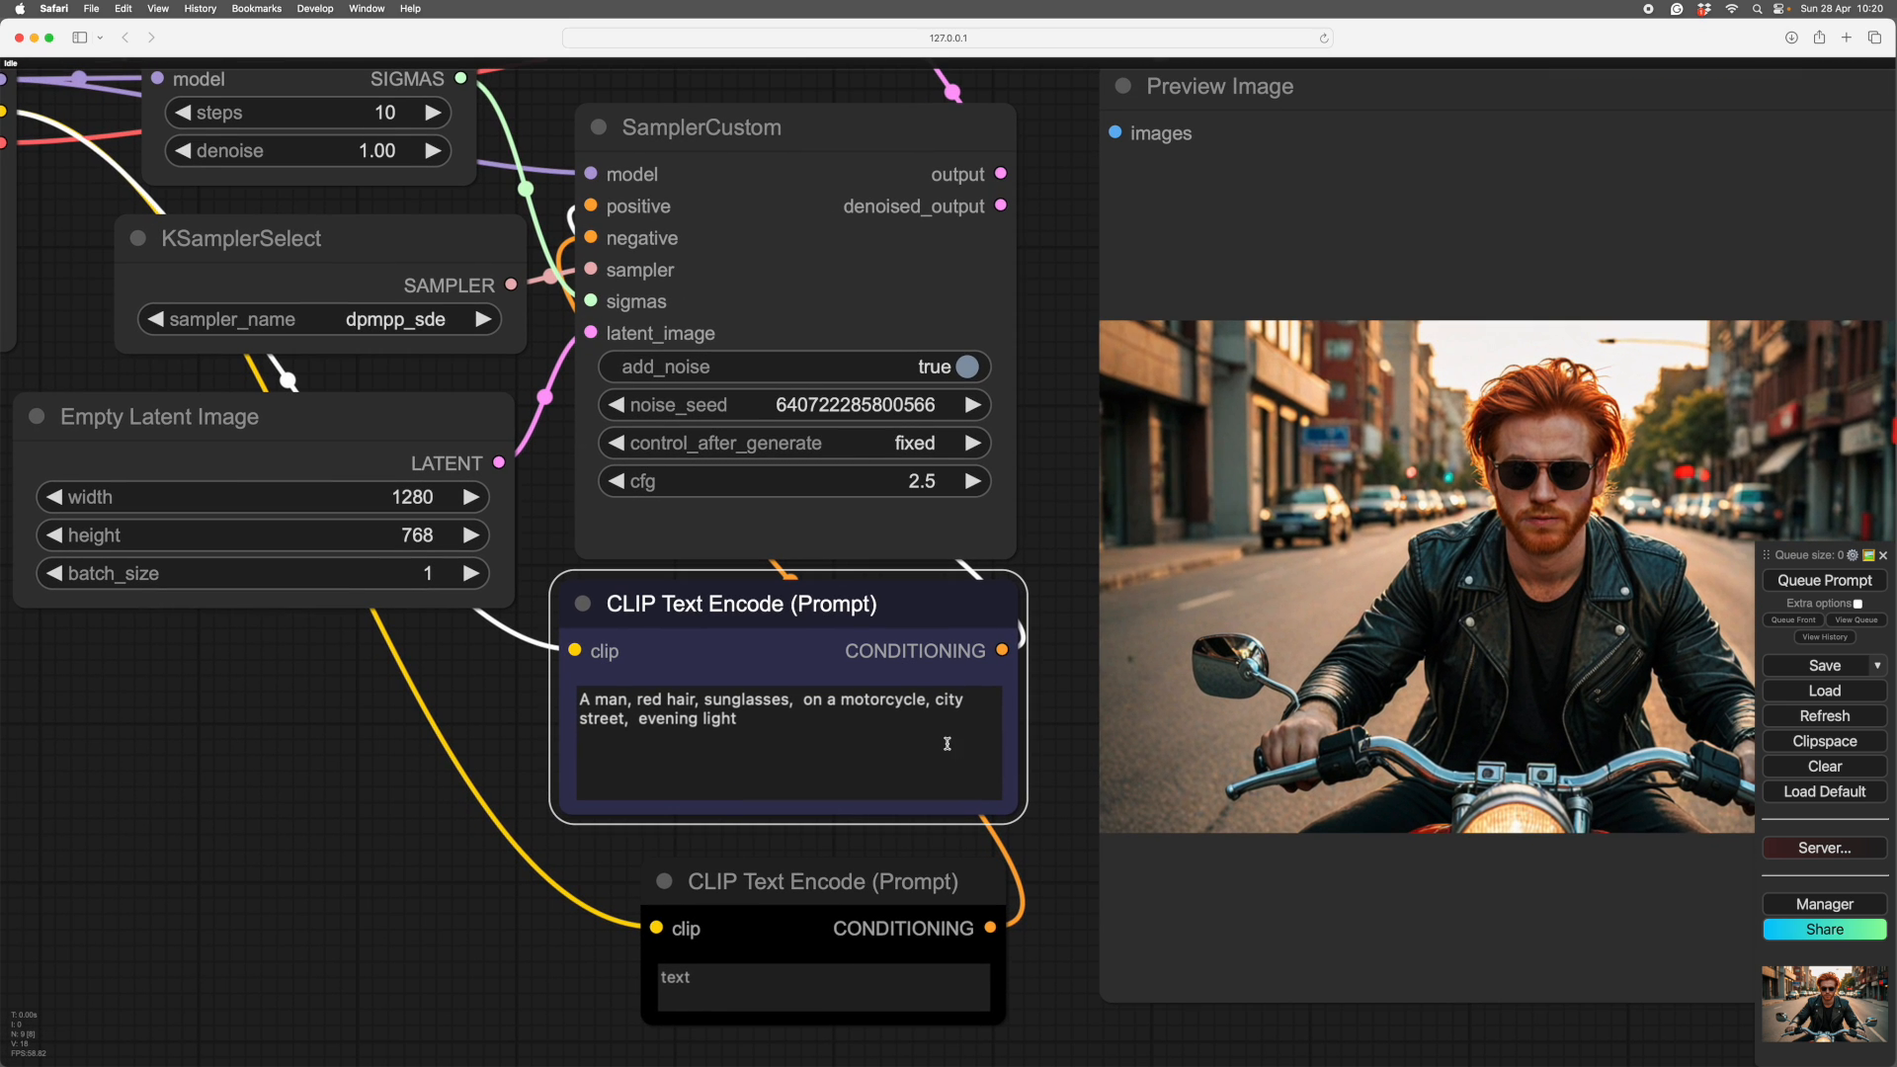
- Insert "red," before "motorcycle" and "headlight on" after it in the positive prompt, and generate the image
left_click(853, 700)
type("red")
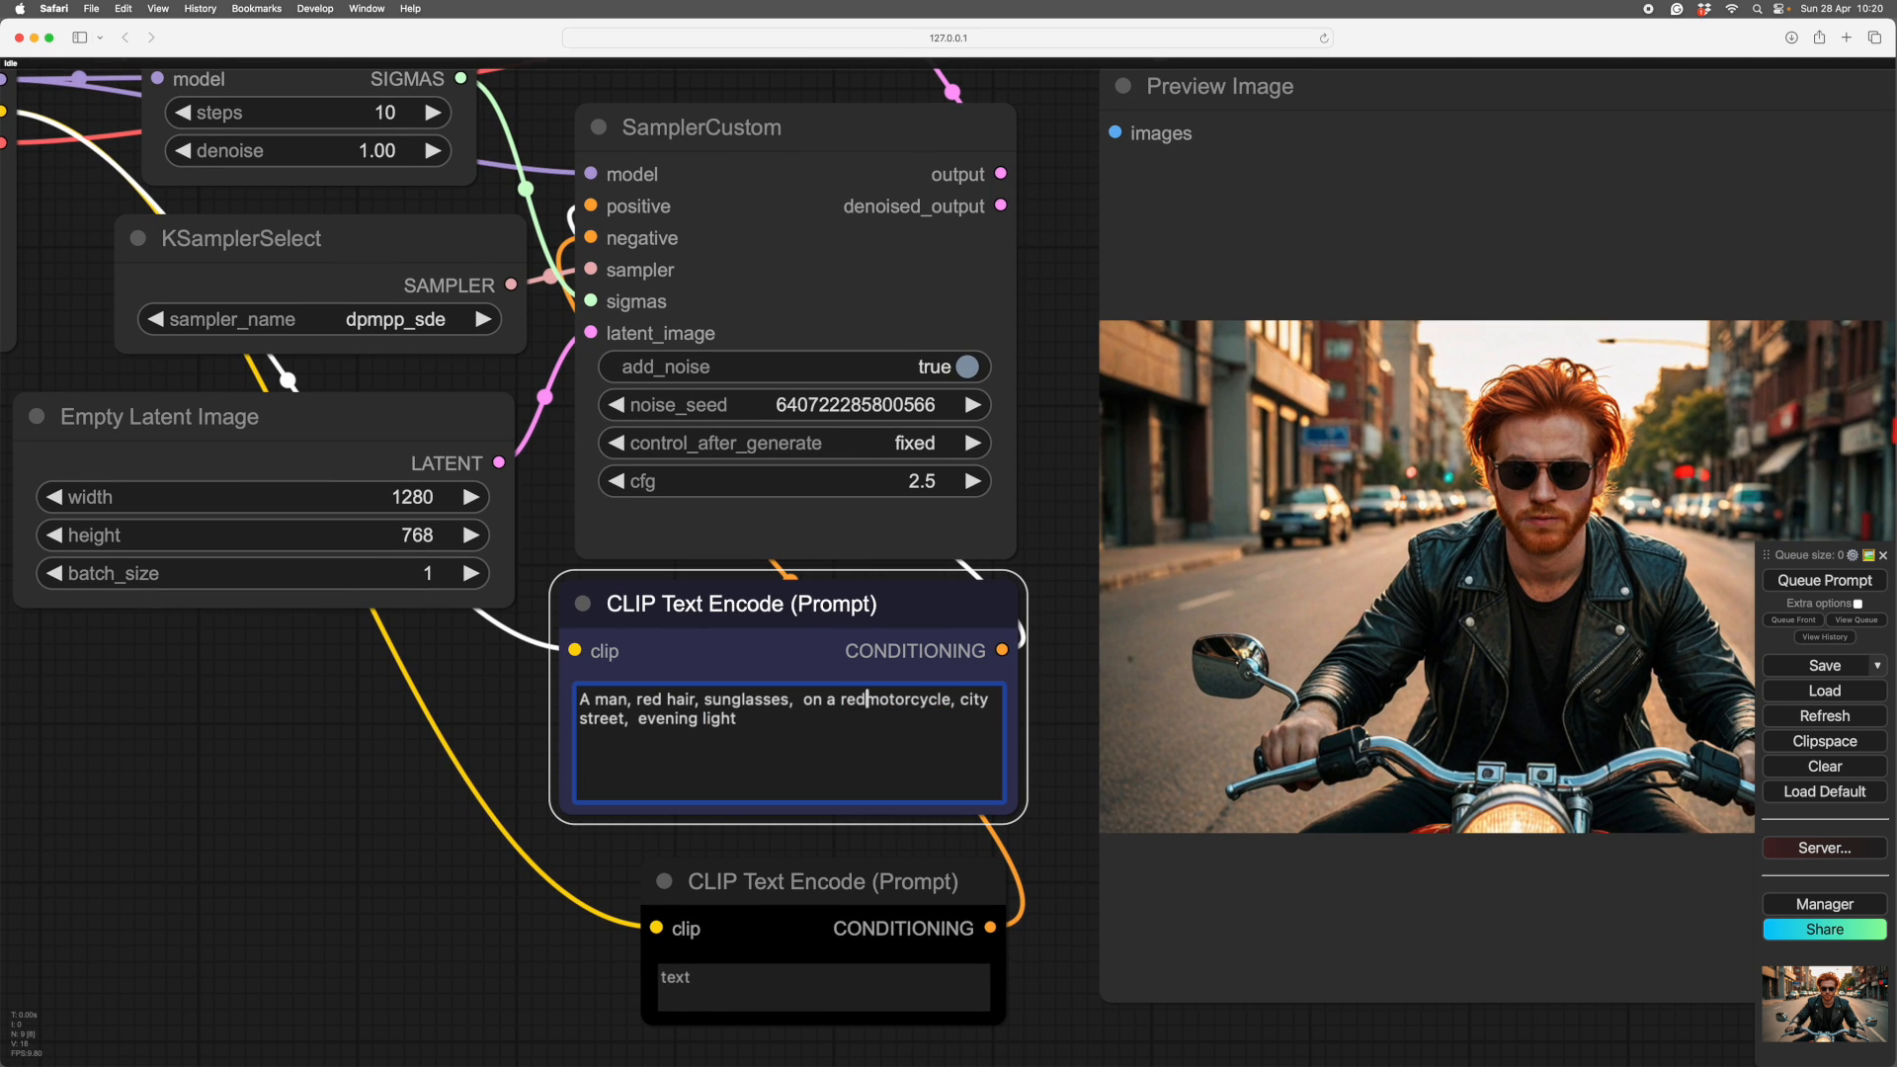
type(",")
key("alt+Right")
type(", headlight on")
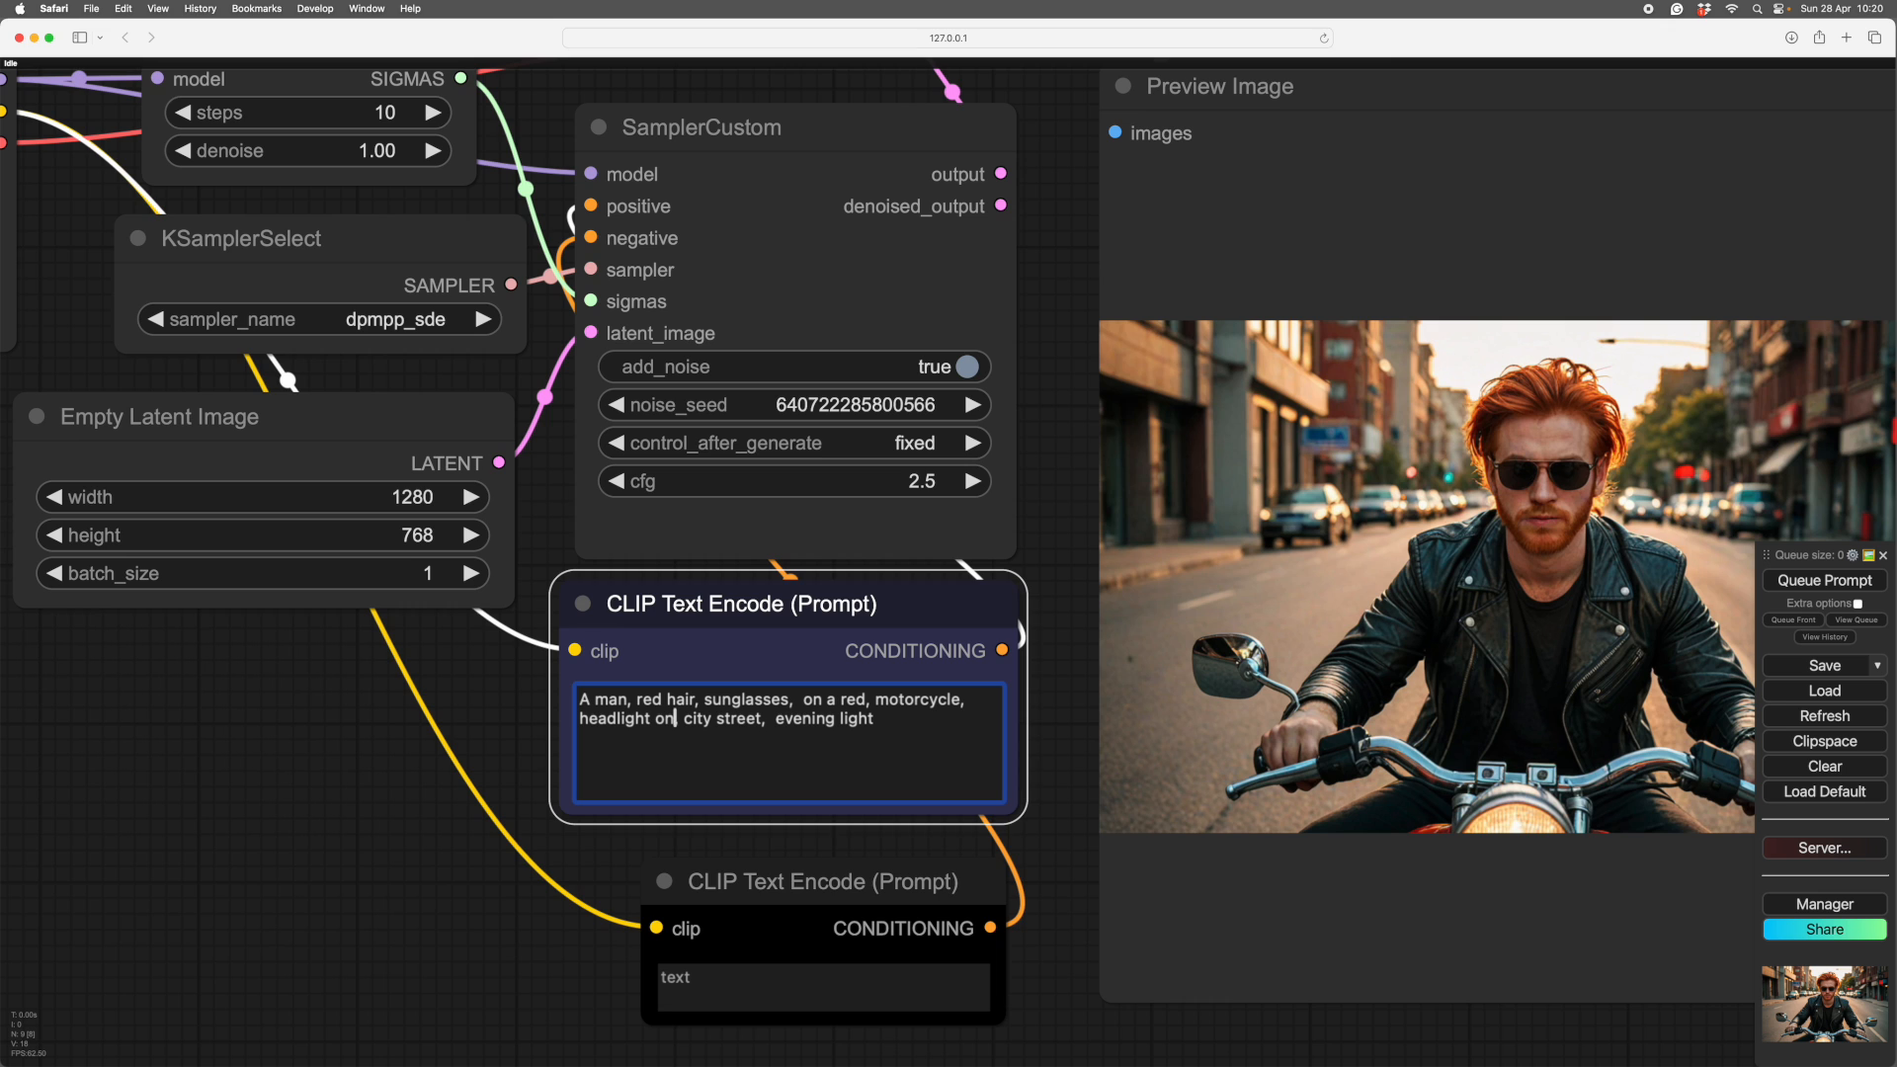
scroll(224, 737, "down", 5)
left_click(1798, 582)
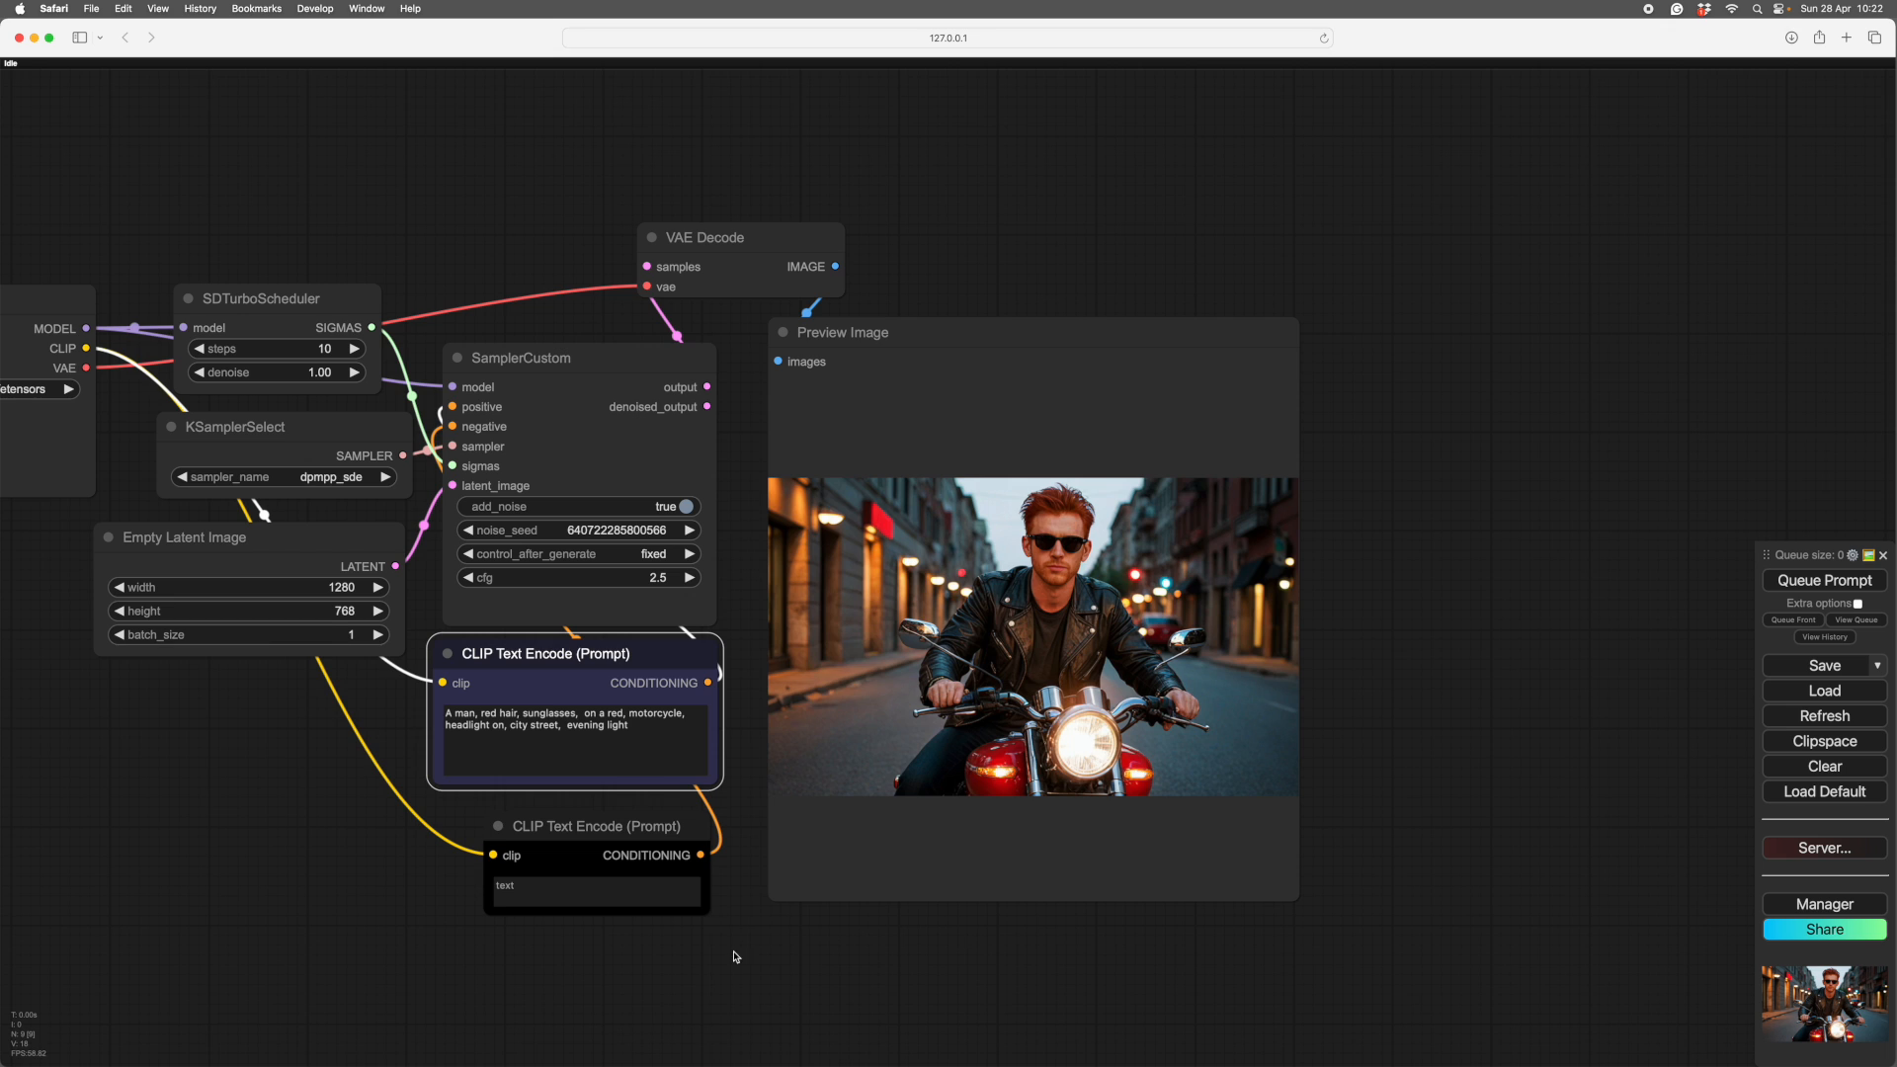
- Reduce the positive prompt to "A man on a motorcycle, city street, evening light"
scroll(732, 948, "up", 5)
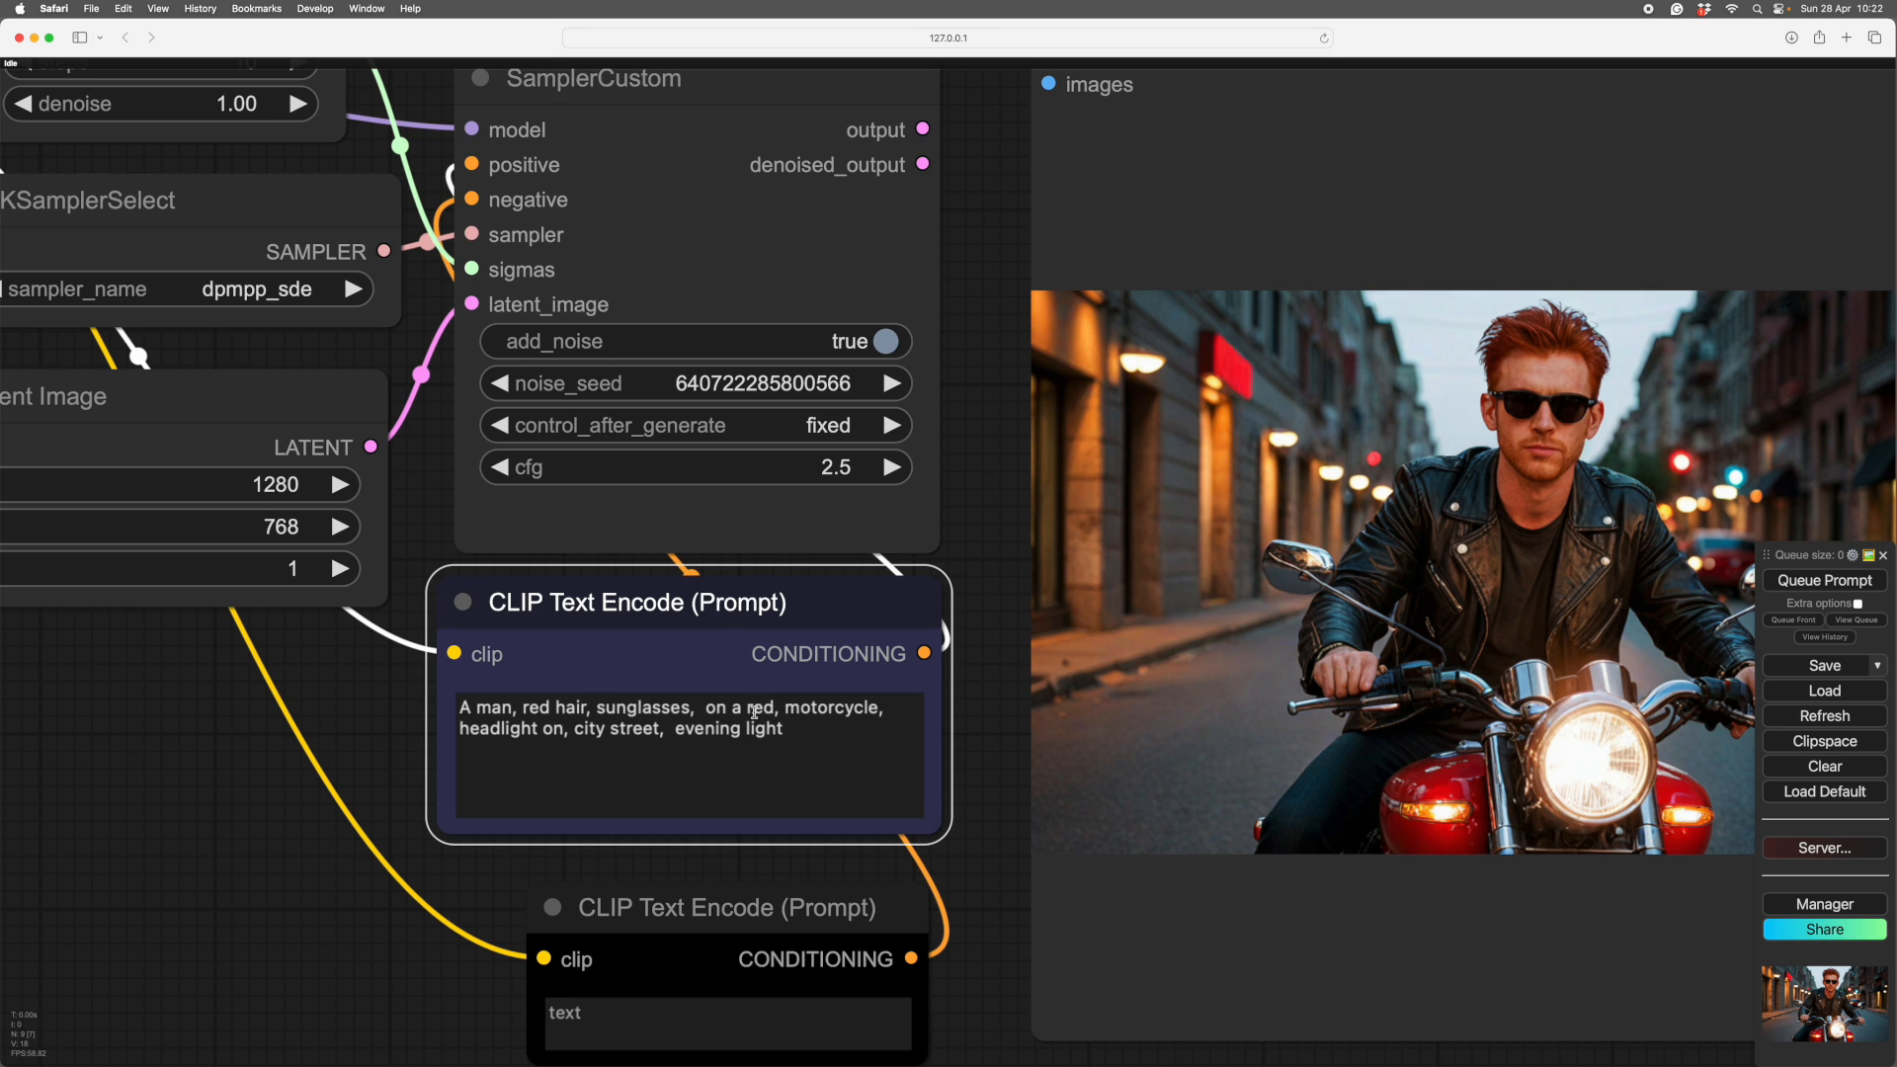
left_click(876, 709)
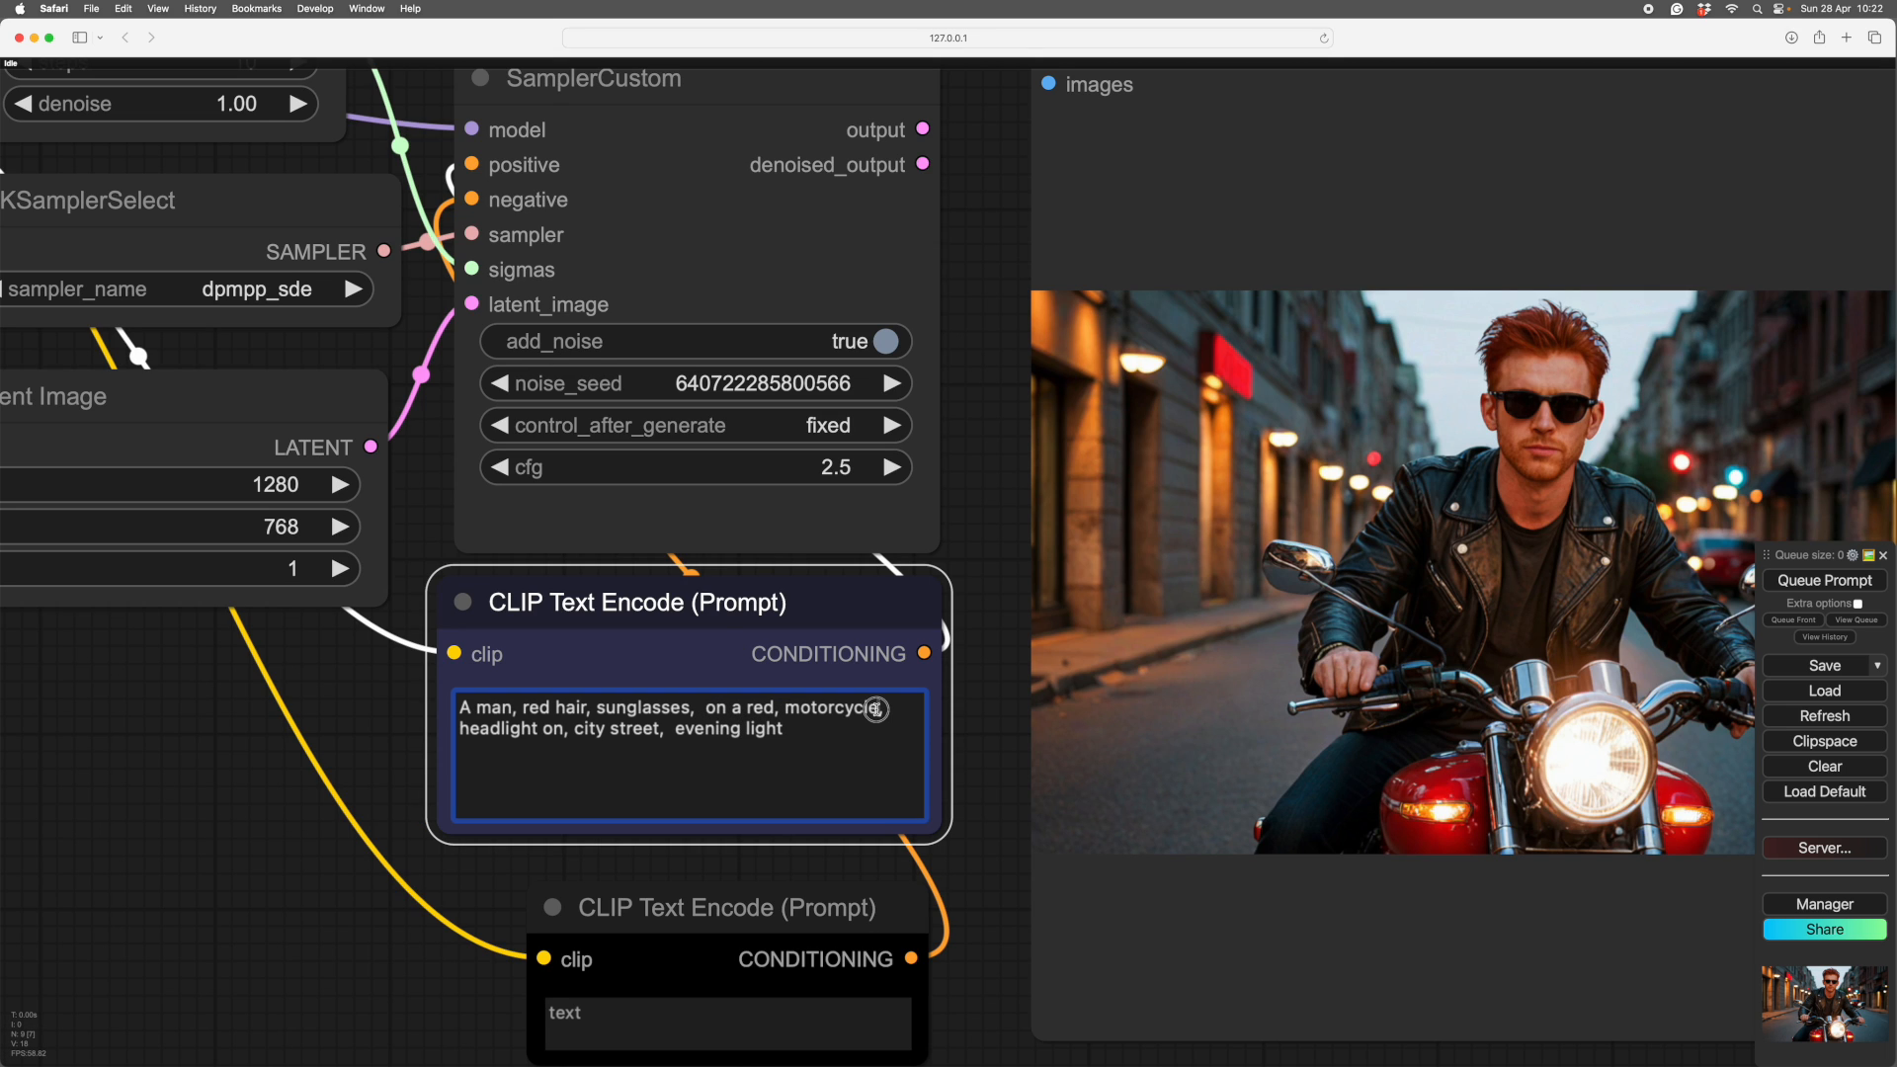
triple_click(775, 715)
double_click(753, 710)
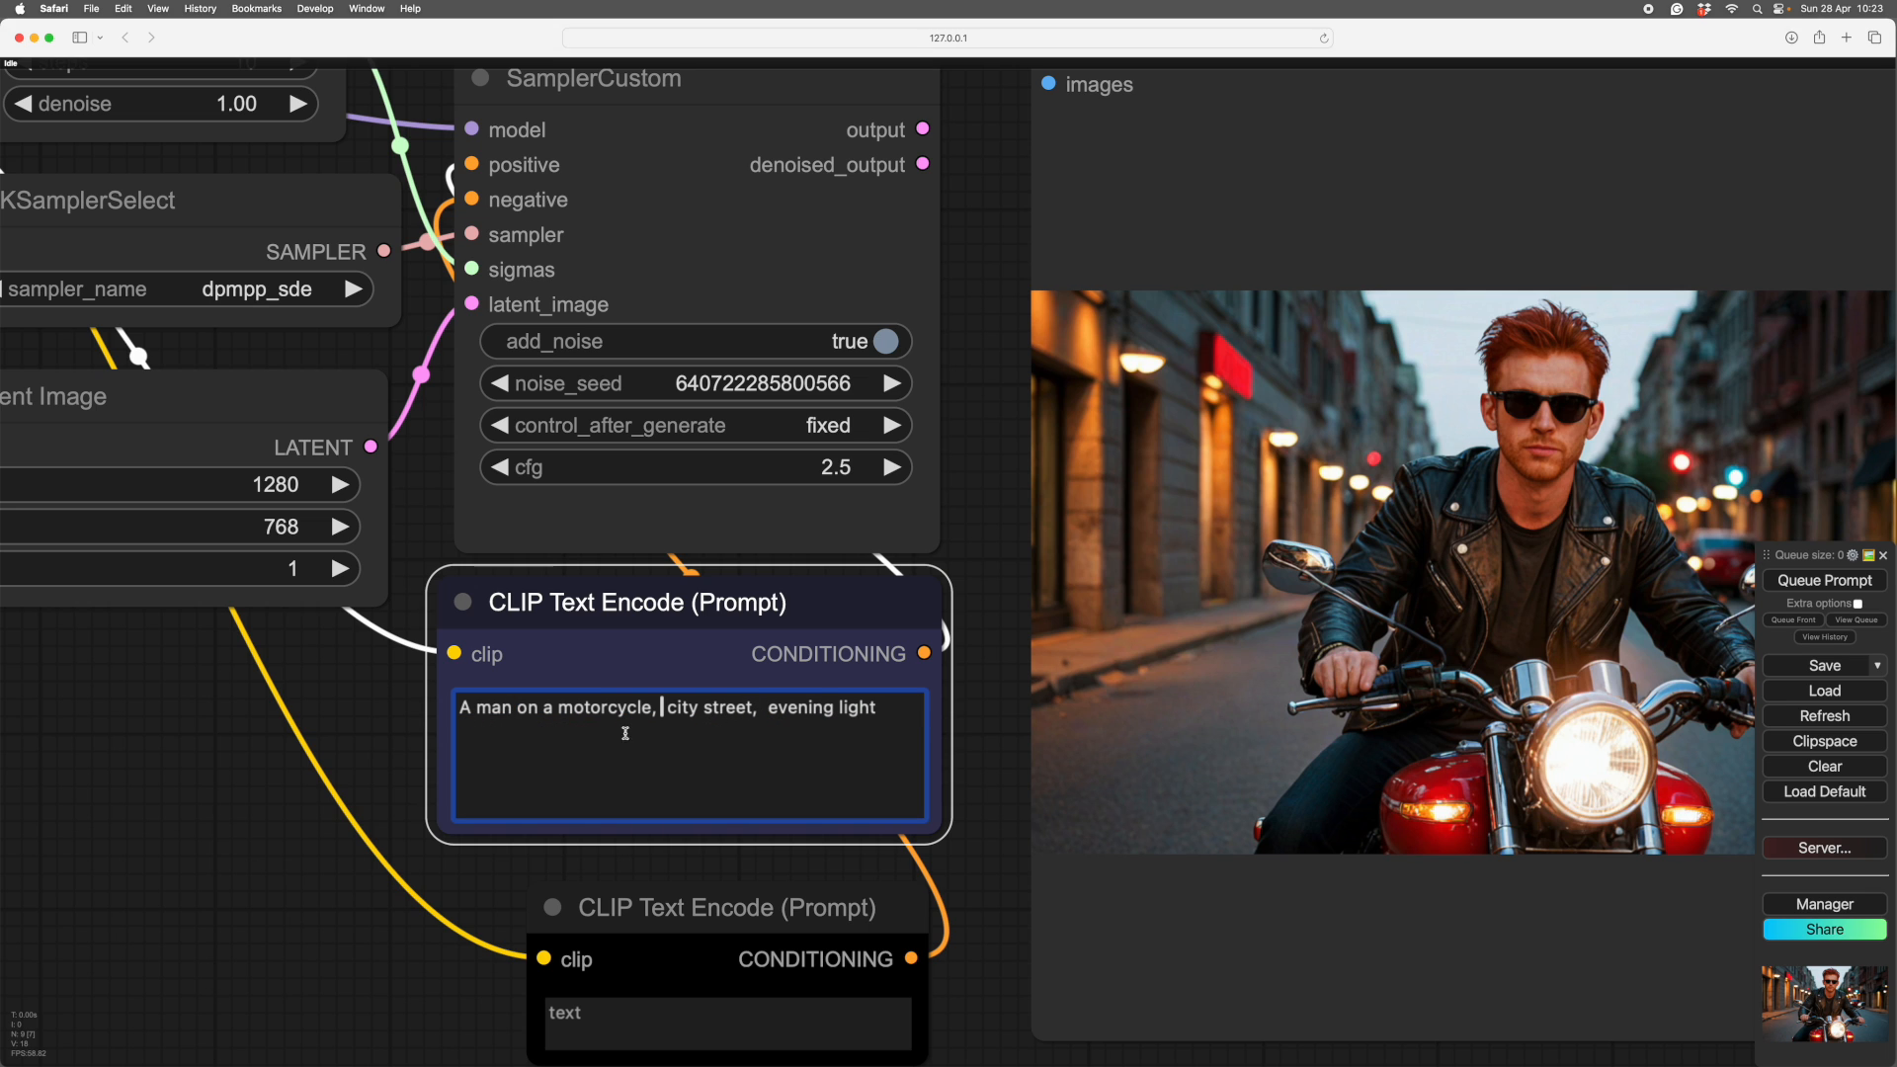
key("BackSpace")
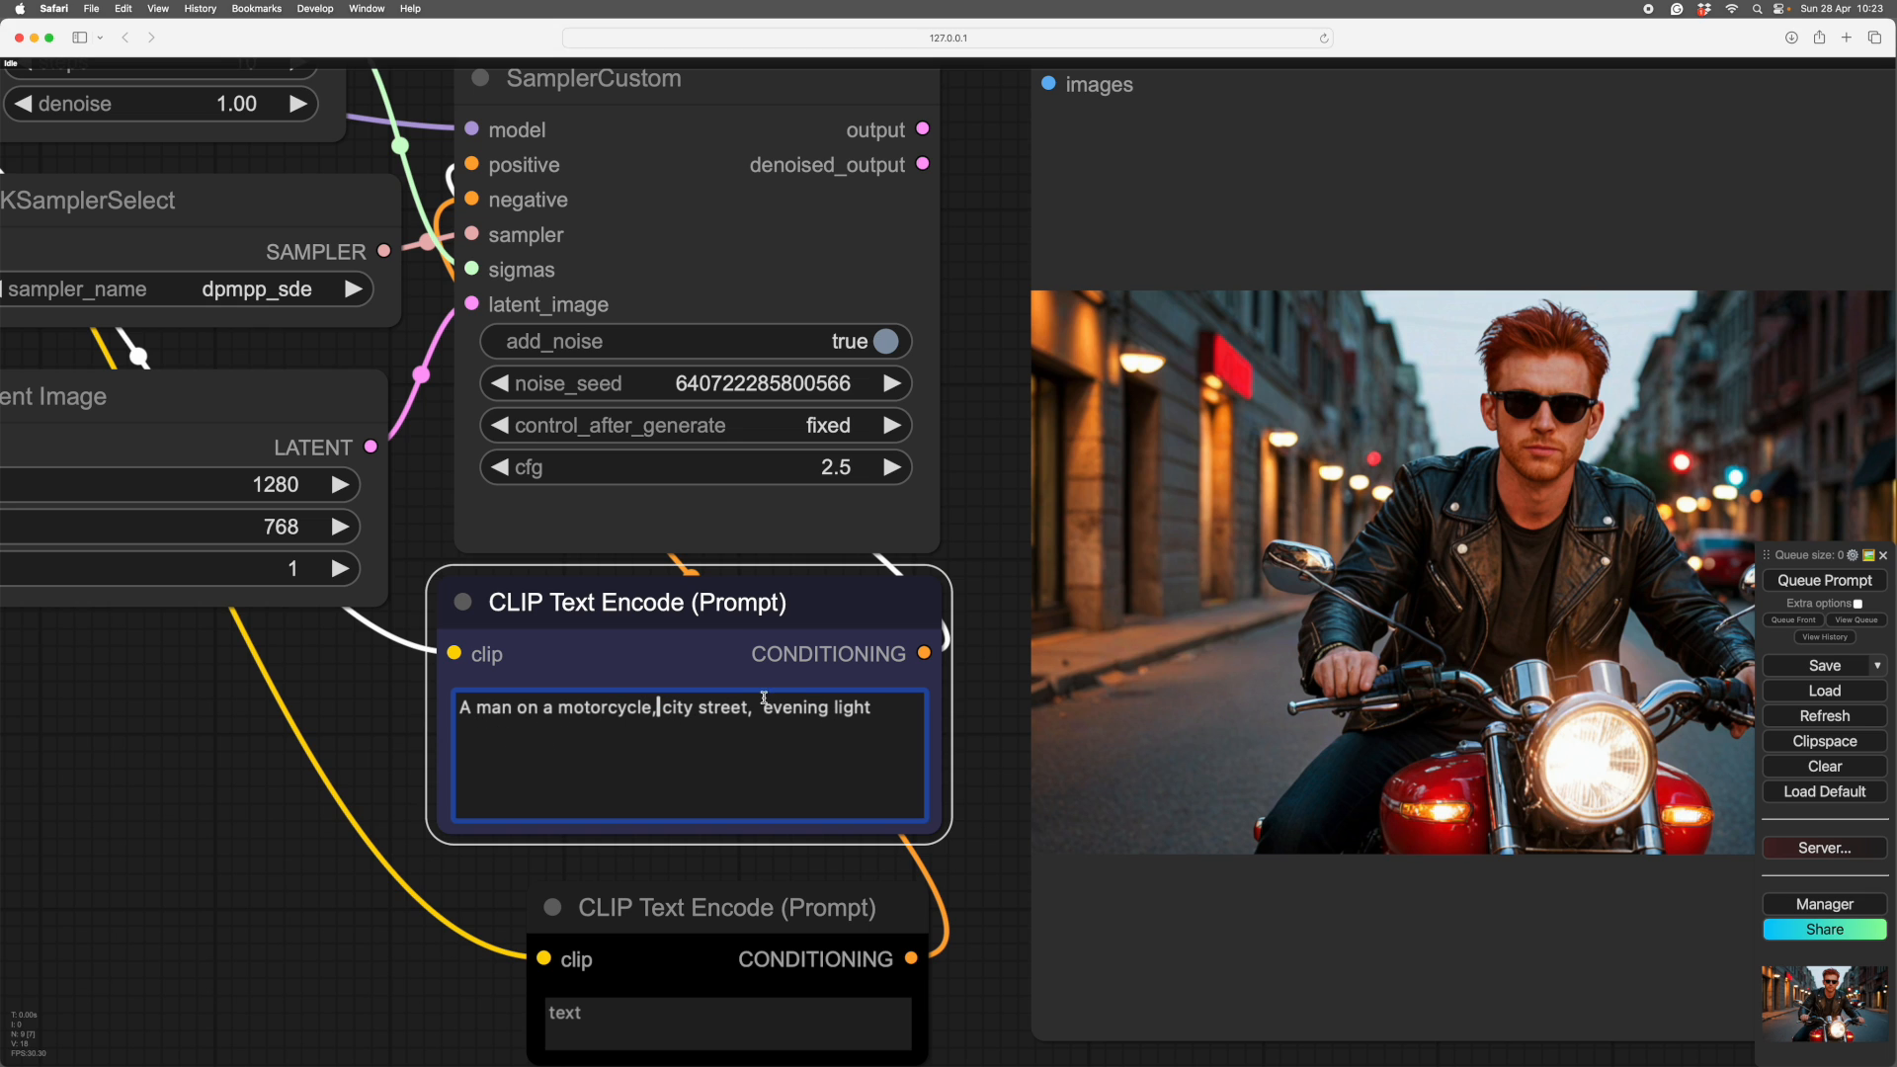
scroll(783, 504, "down", 3)
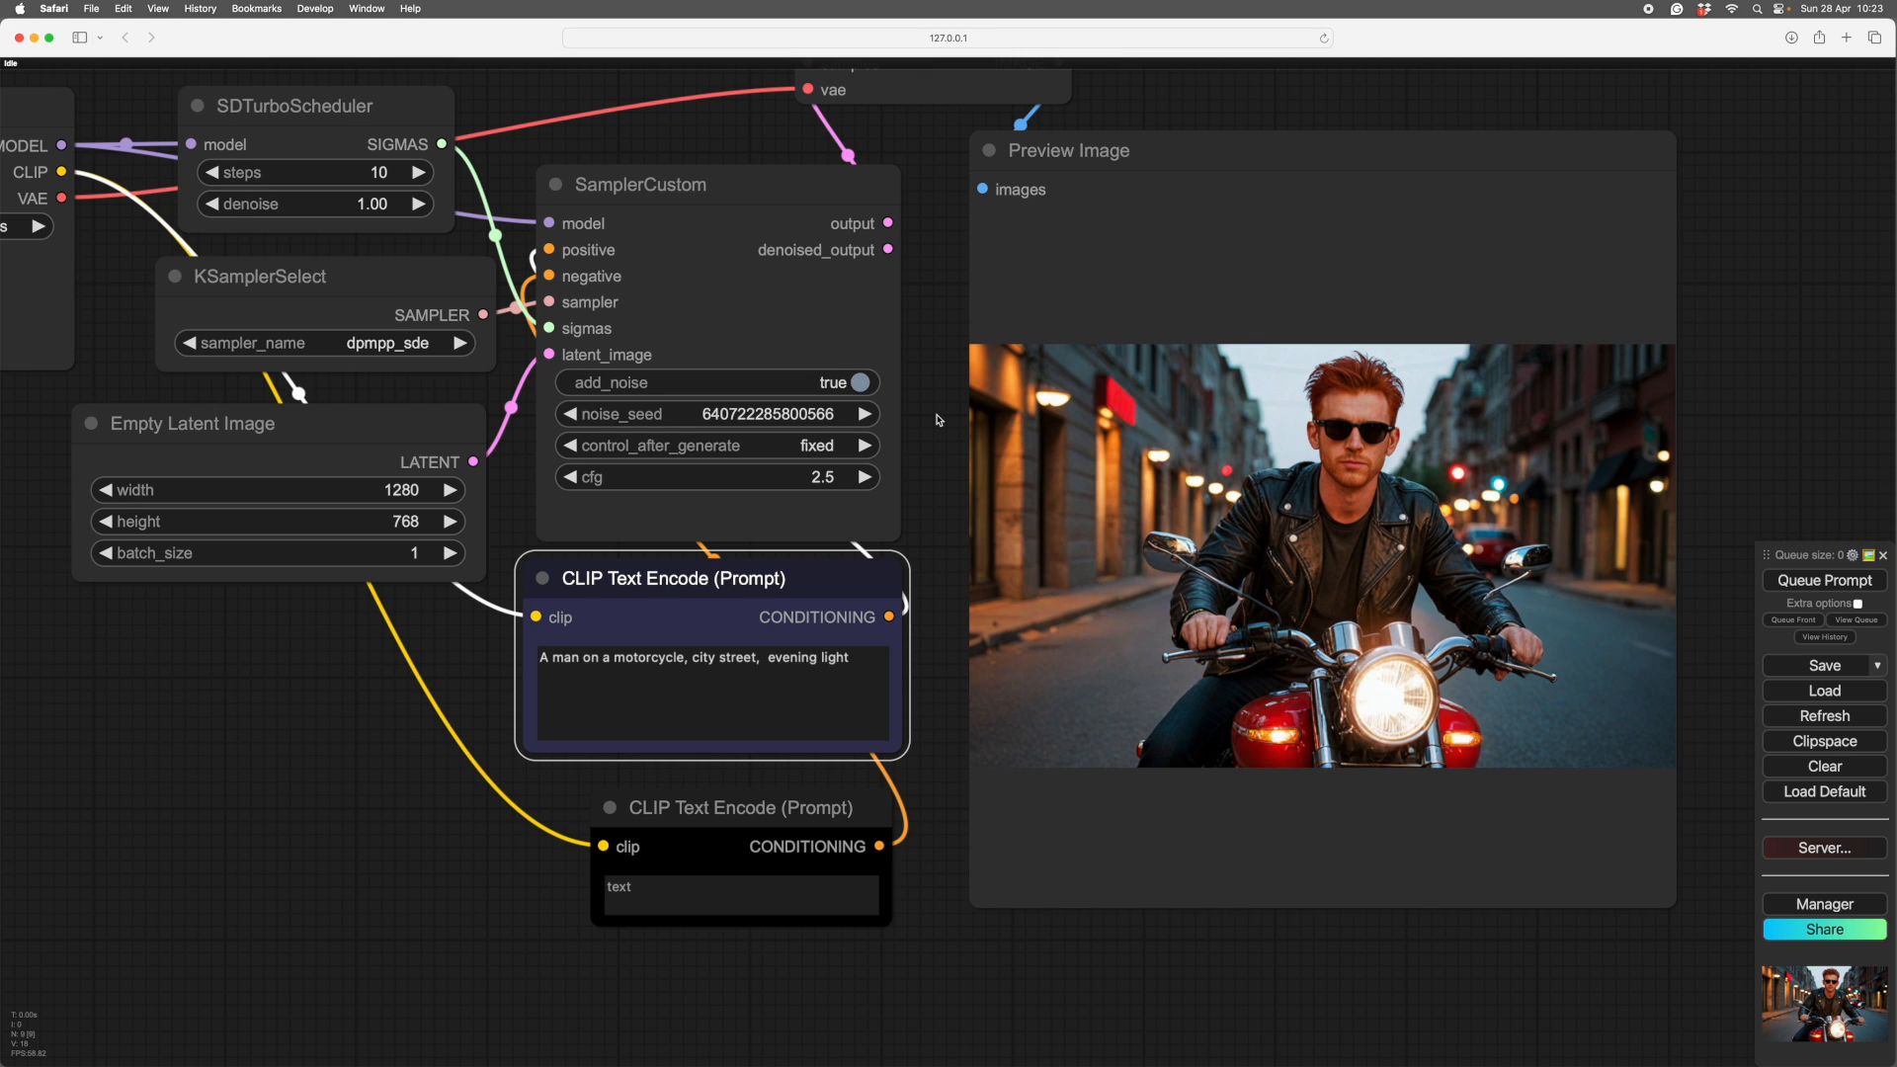
left_click(863, 414)
left_click(862, 414)
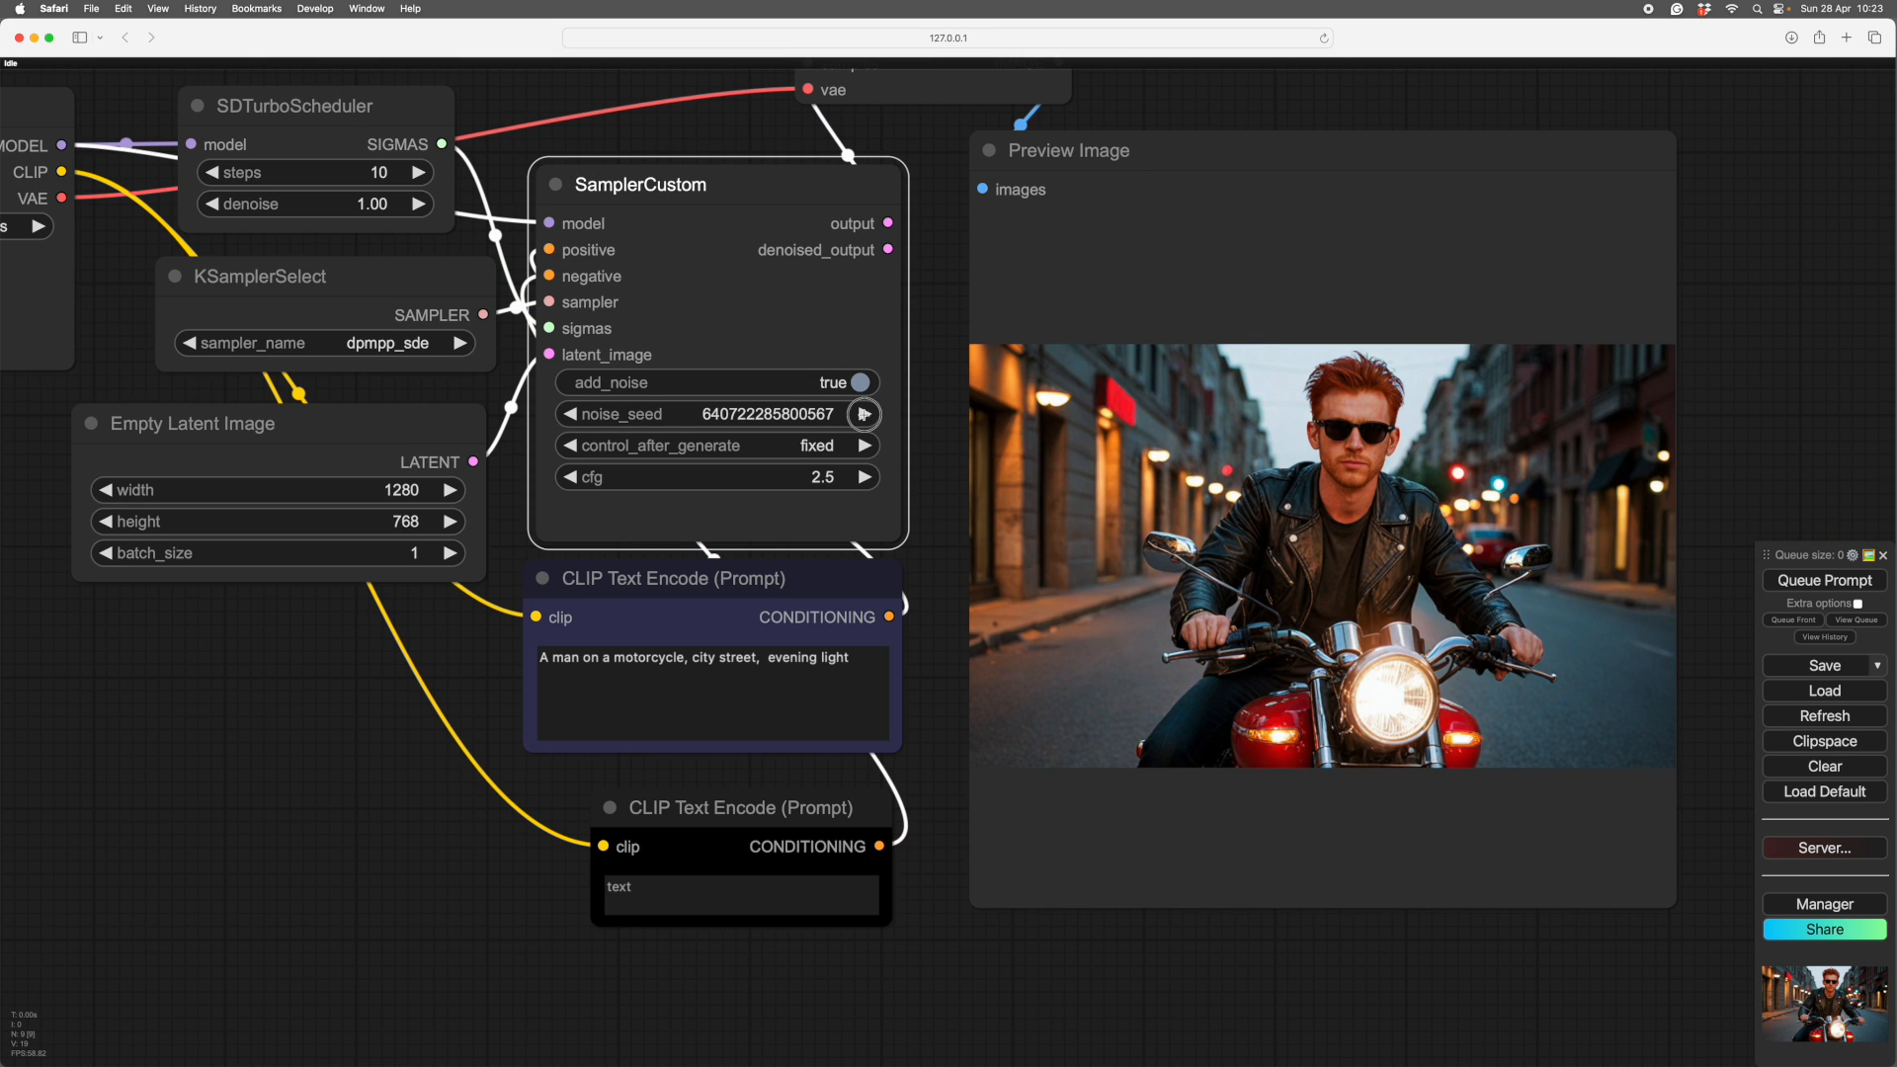
left_click(862, 414)
left_click(862, 414)
left_click(862, 414)
left_click(862, 414)
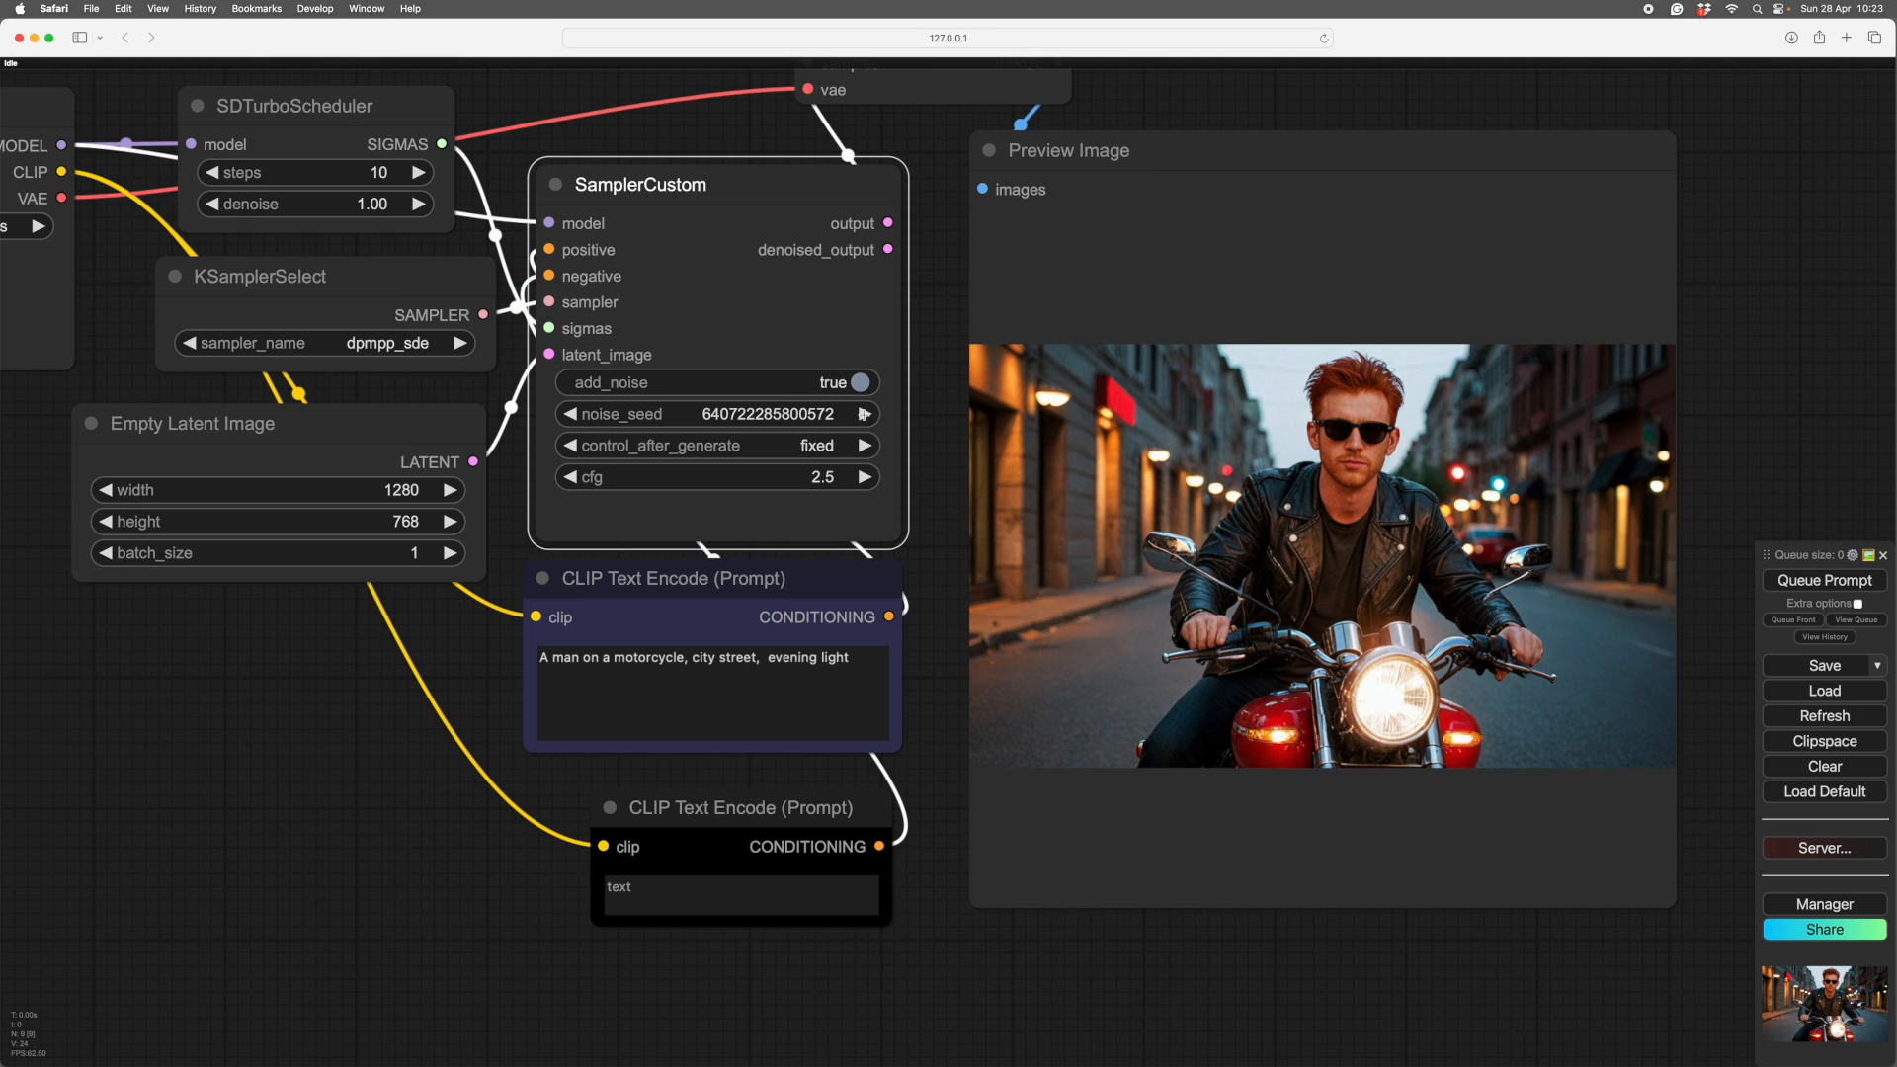
left_click(1810, 582)
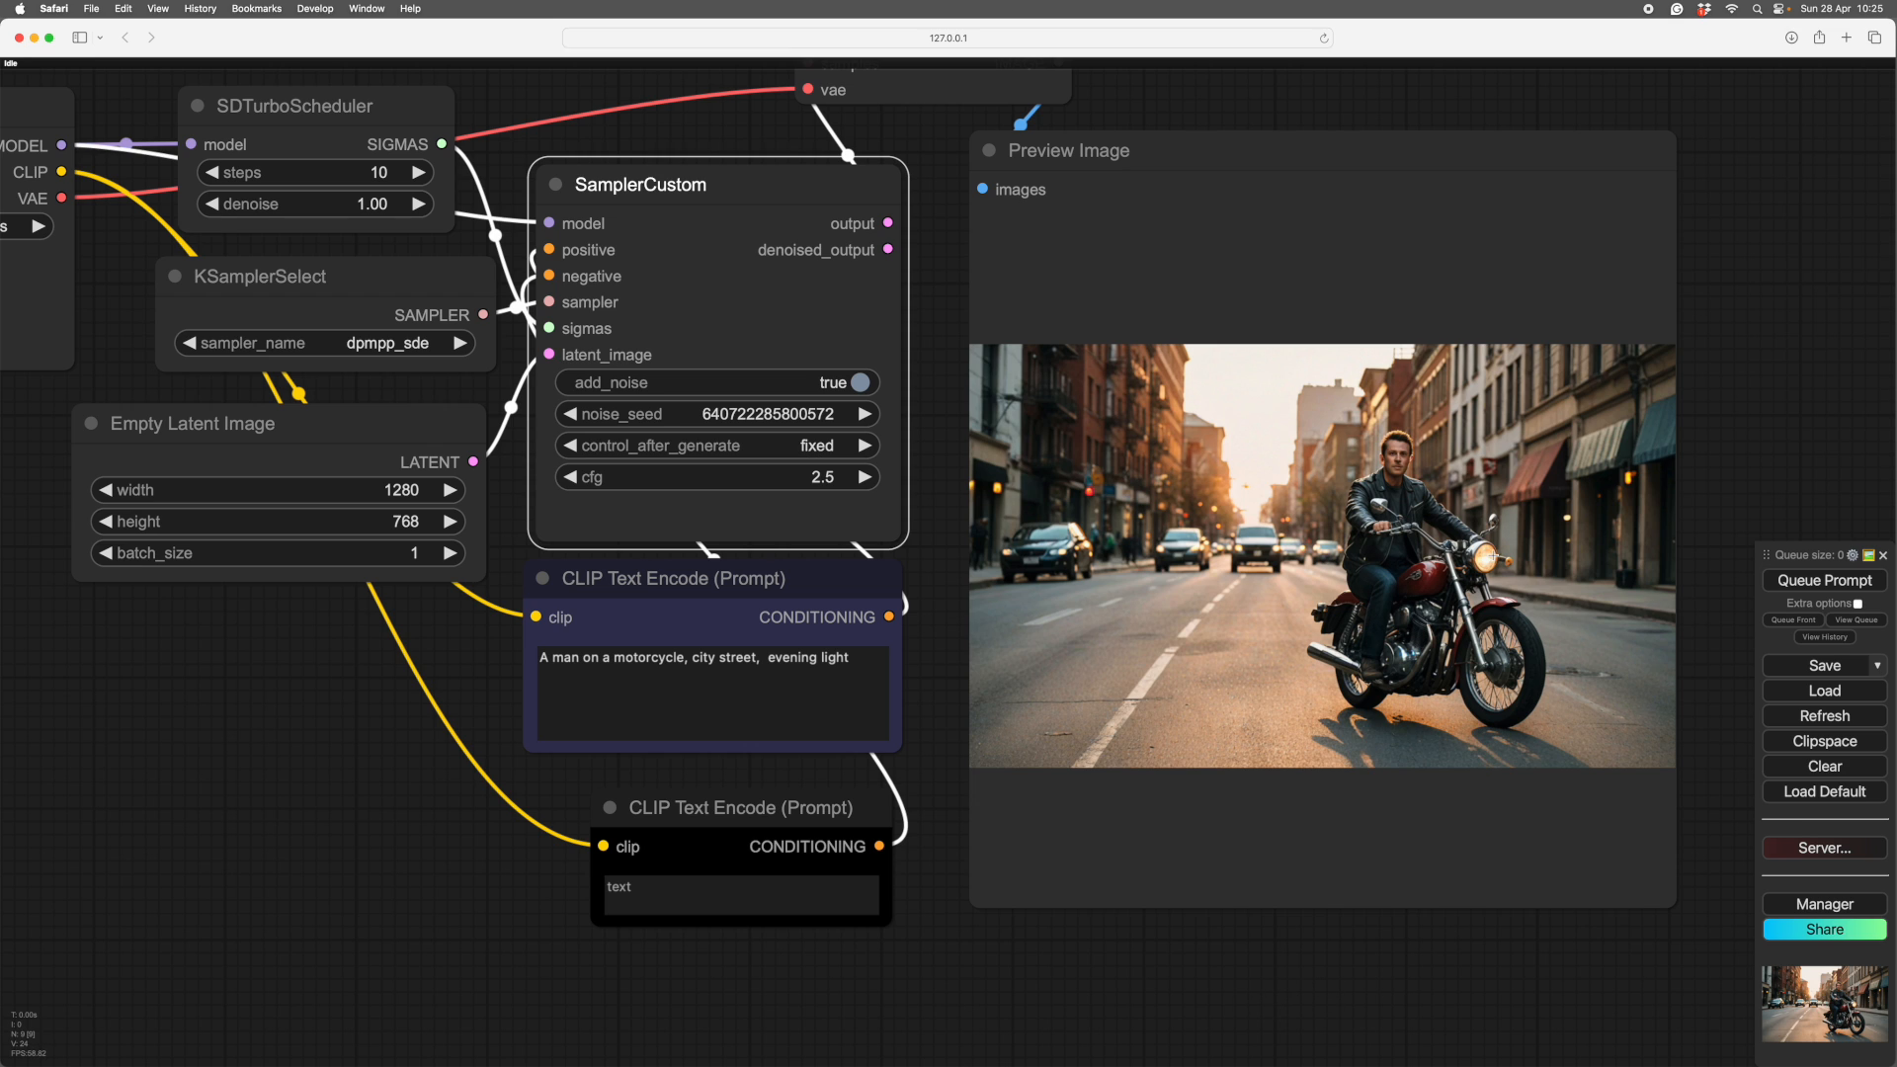
- Examine the previewed rider, street and evening light against the short positive prompt
left_click(1005, 730)
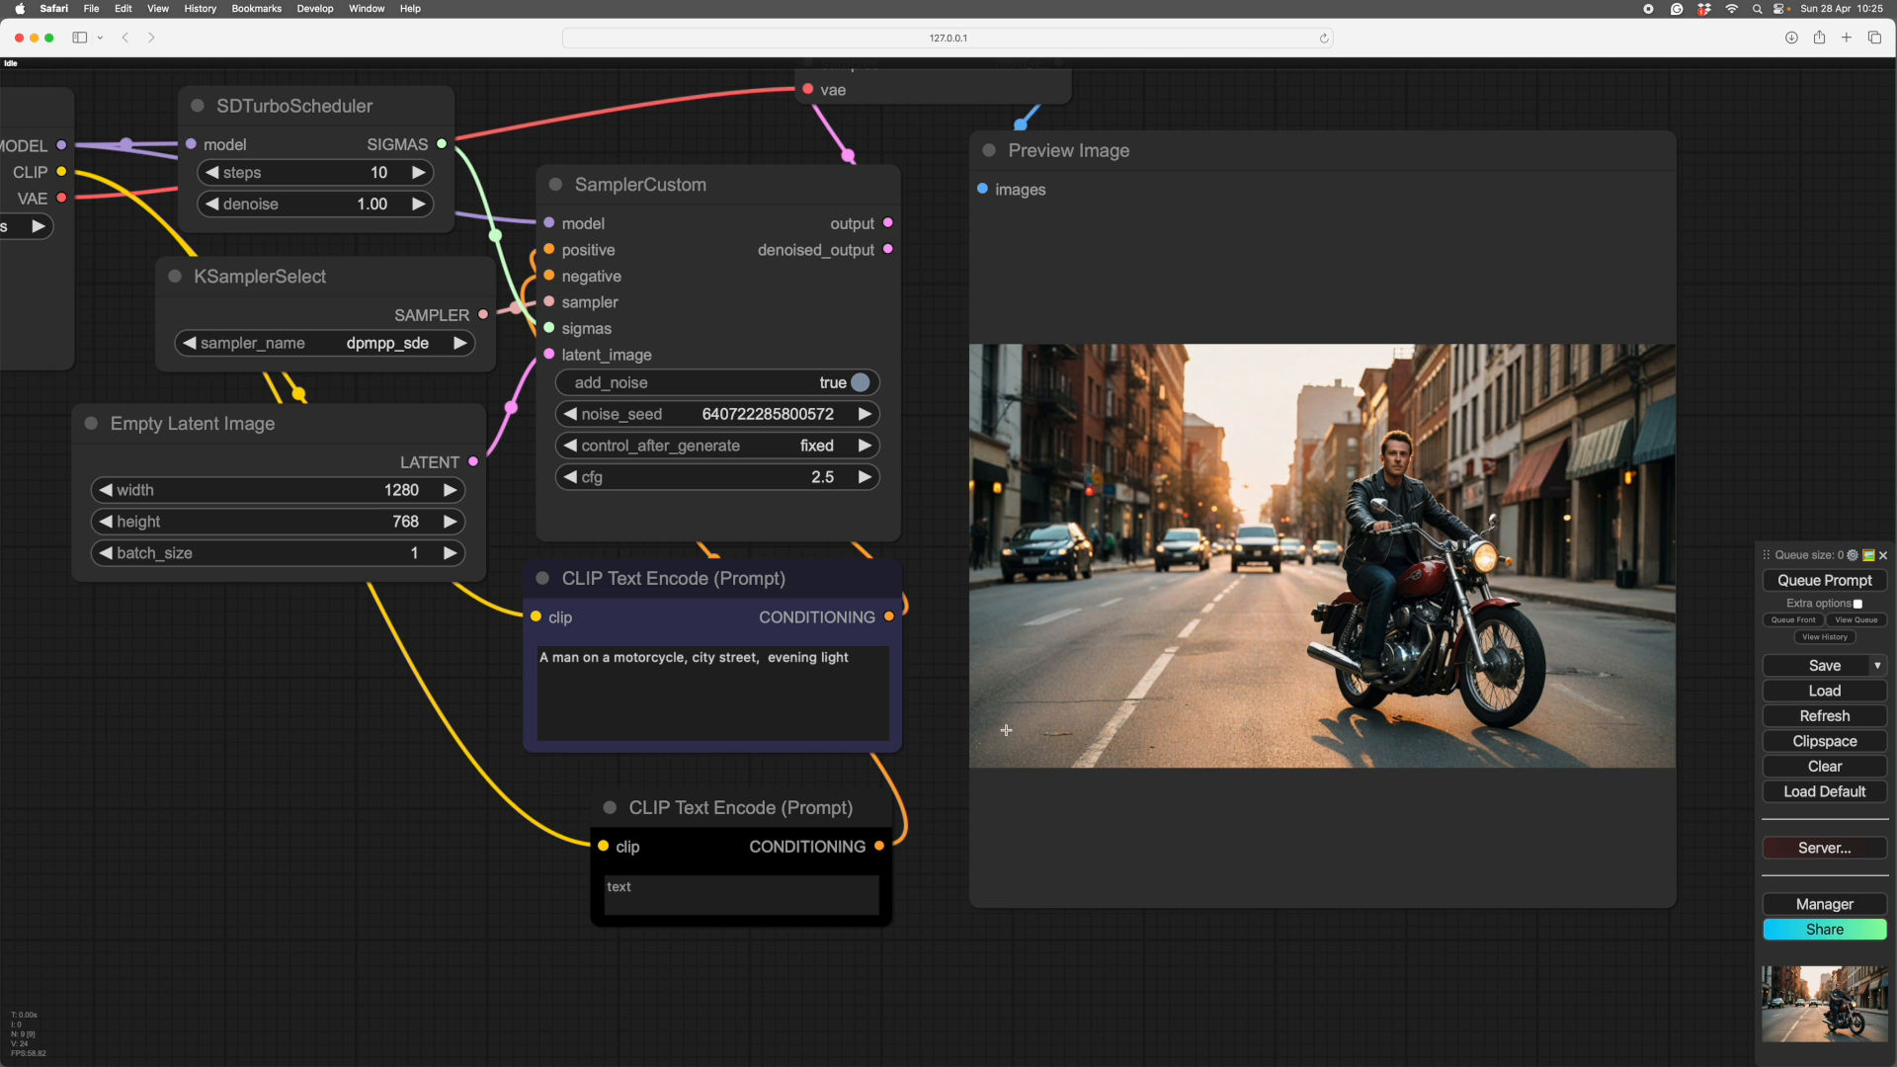
scroll(937, 708, "up", 5)
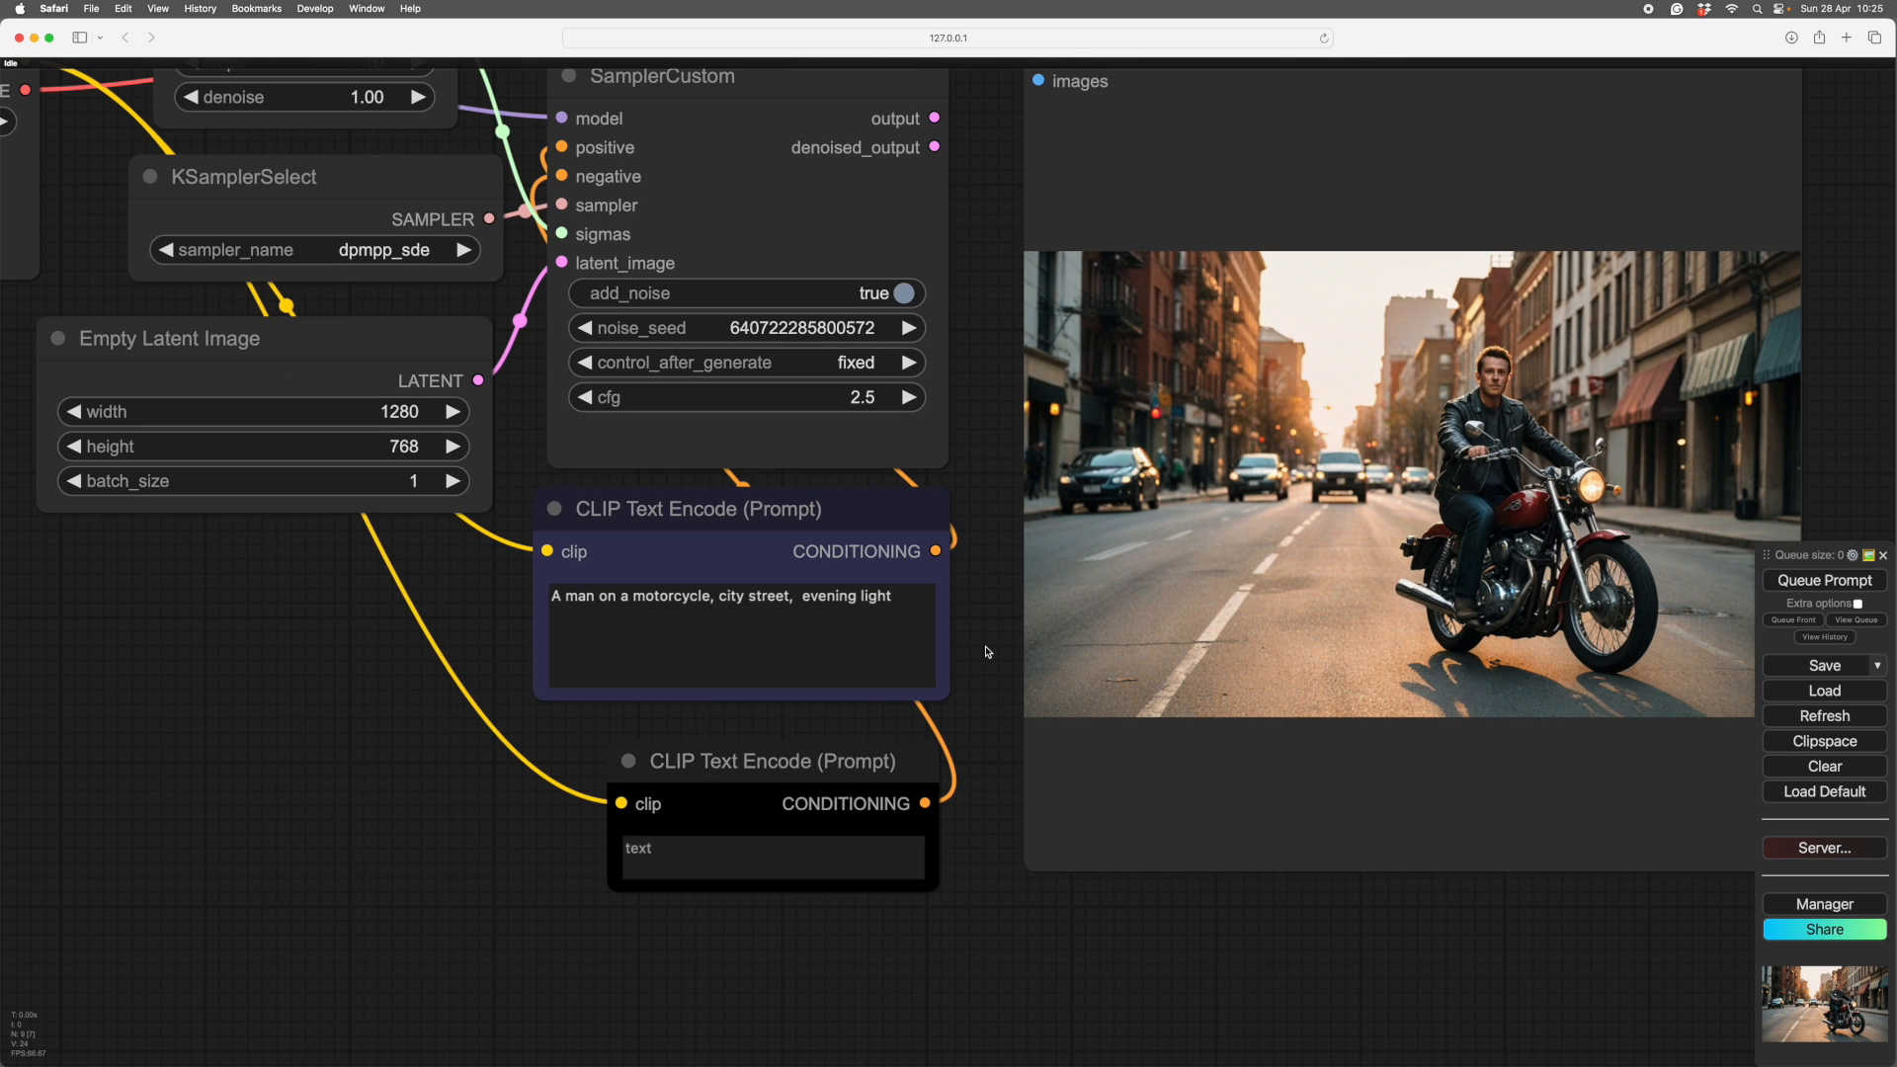
left_click_drag(986, 648, 869, 681)
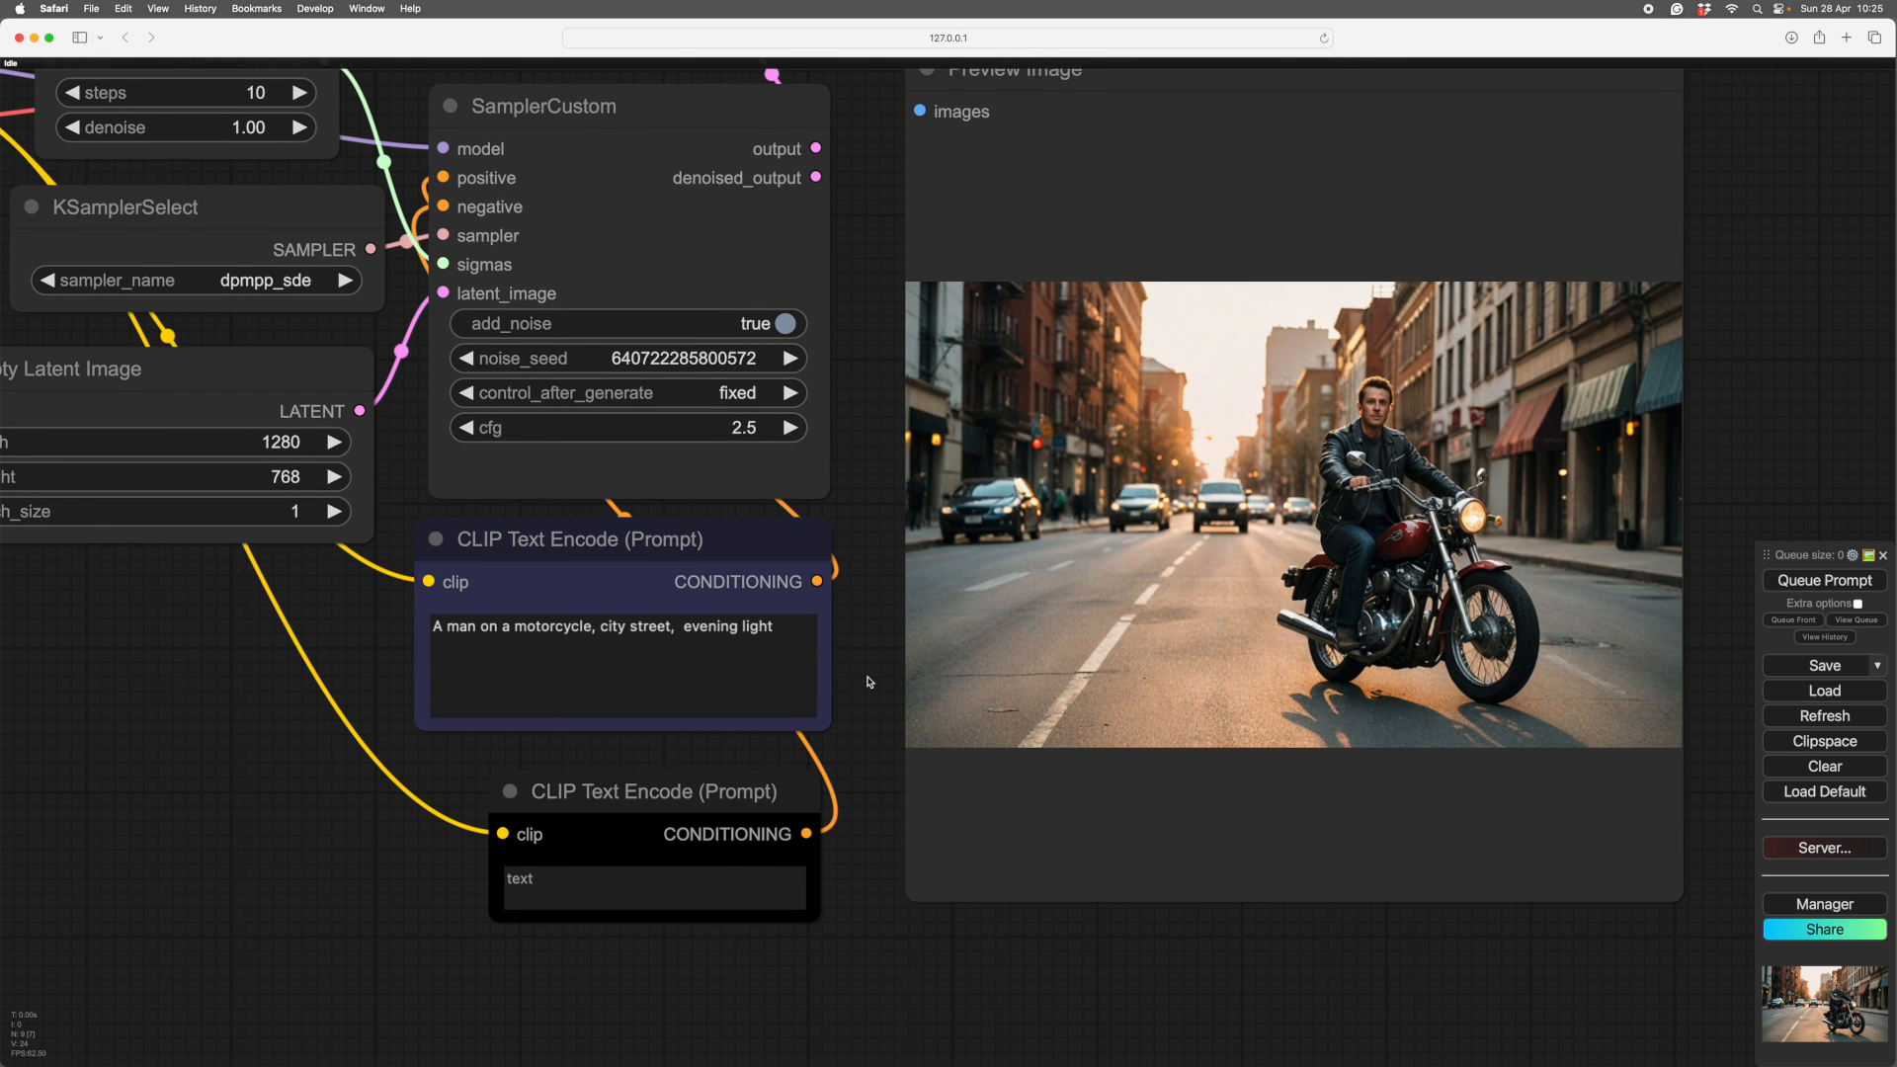
scroll(870, 681, "down", 1)
scroll(1166, 998, "right", 3)
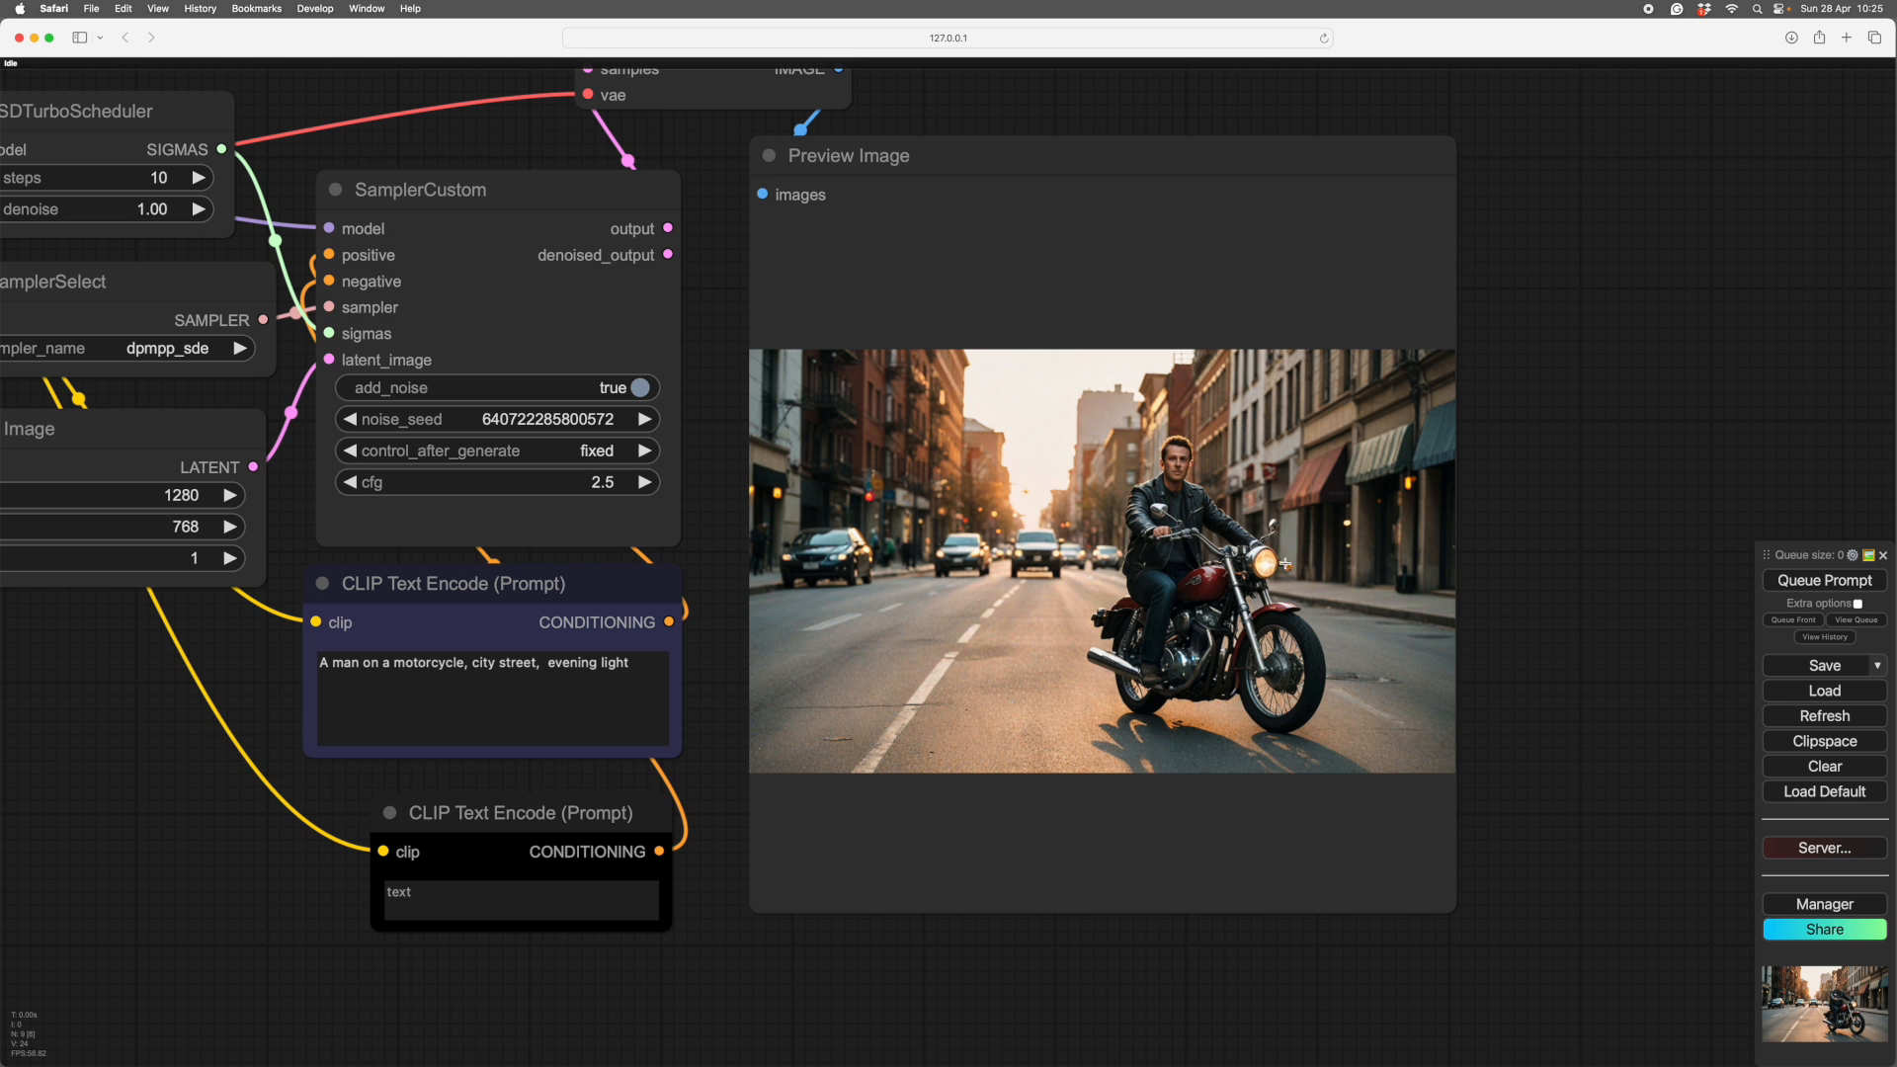
scroll(1589, 670, "down", 2)
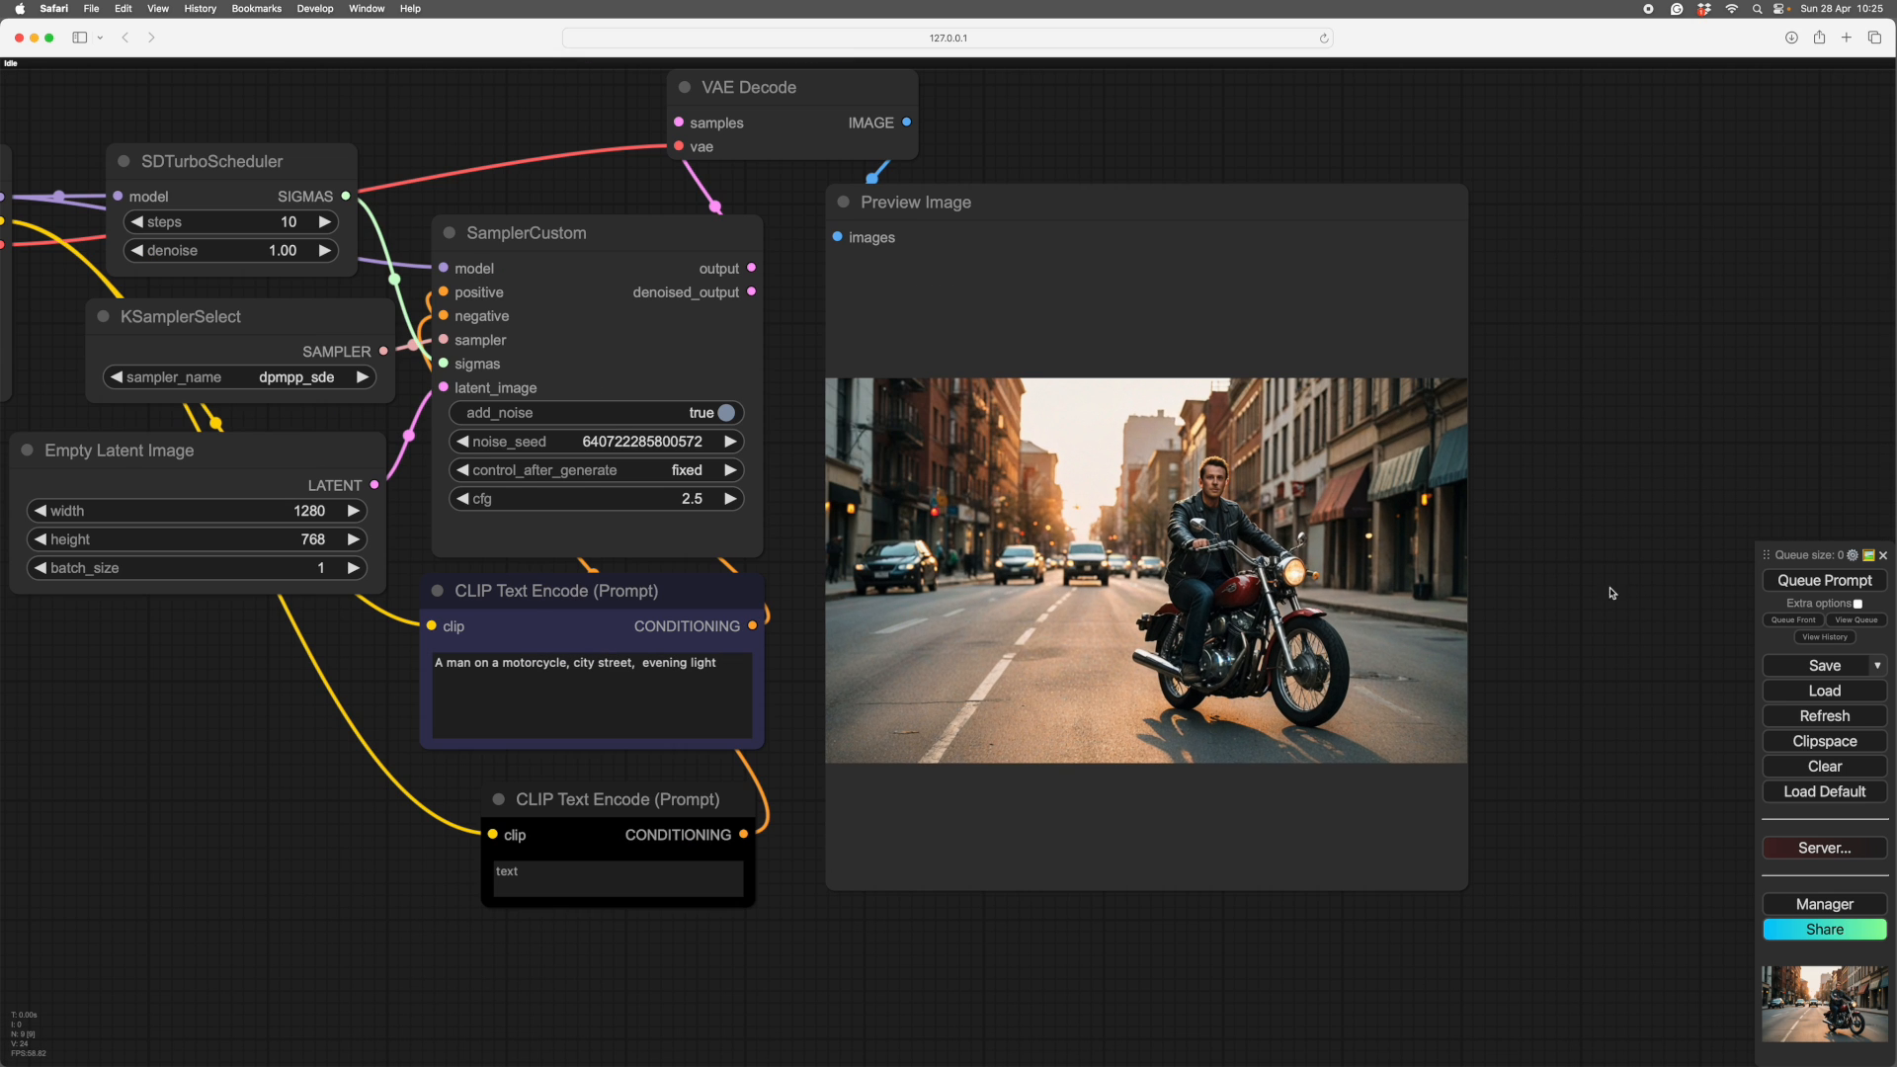
scroll(1618, 709, "up", 1)
left_click(1584, 691)
mouse_move(1584, 691)
left_mouse_down()
mouse_move(1614, 682)
mouse_move(1597, 672)
left_mouse_up()
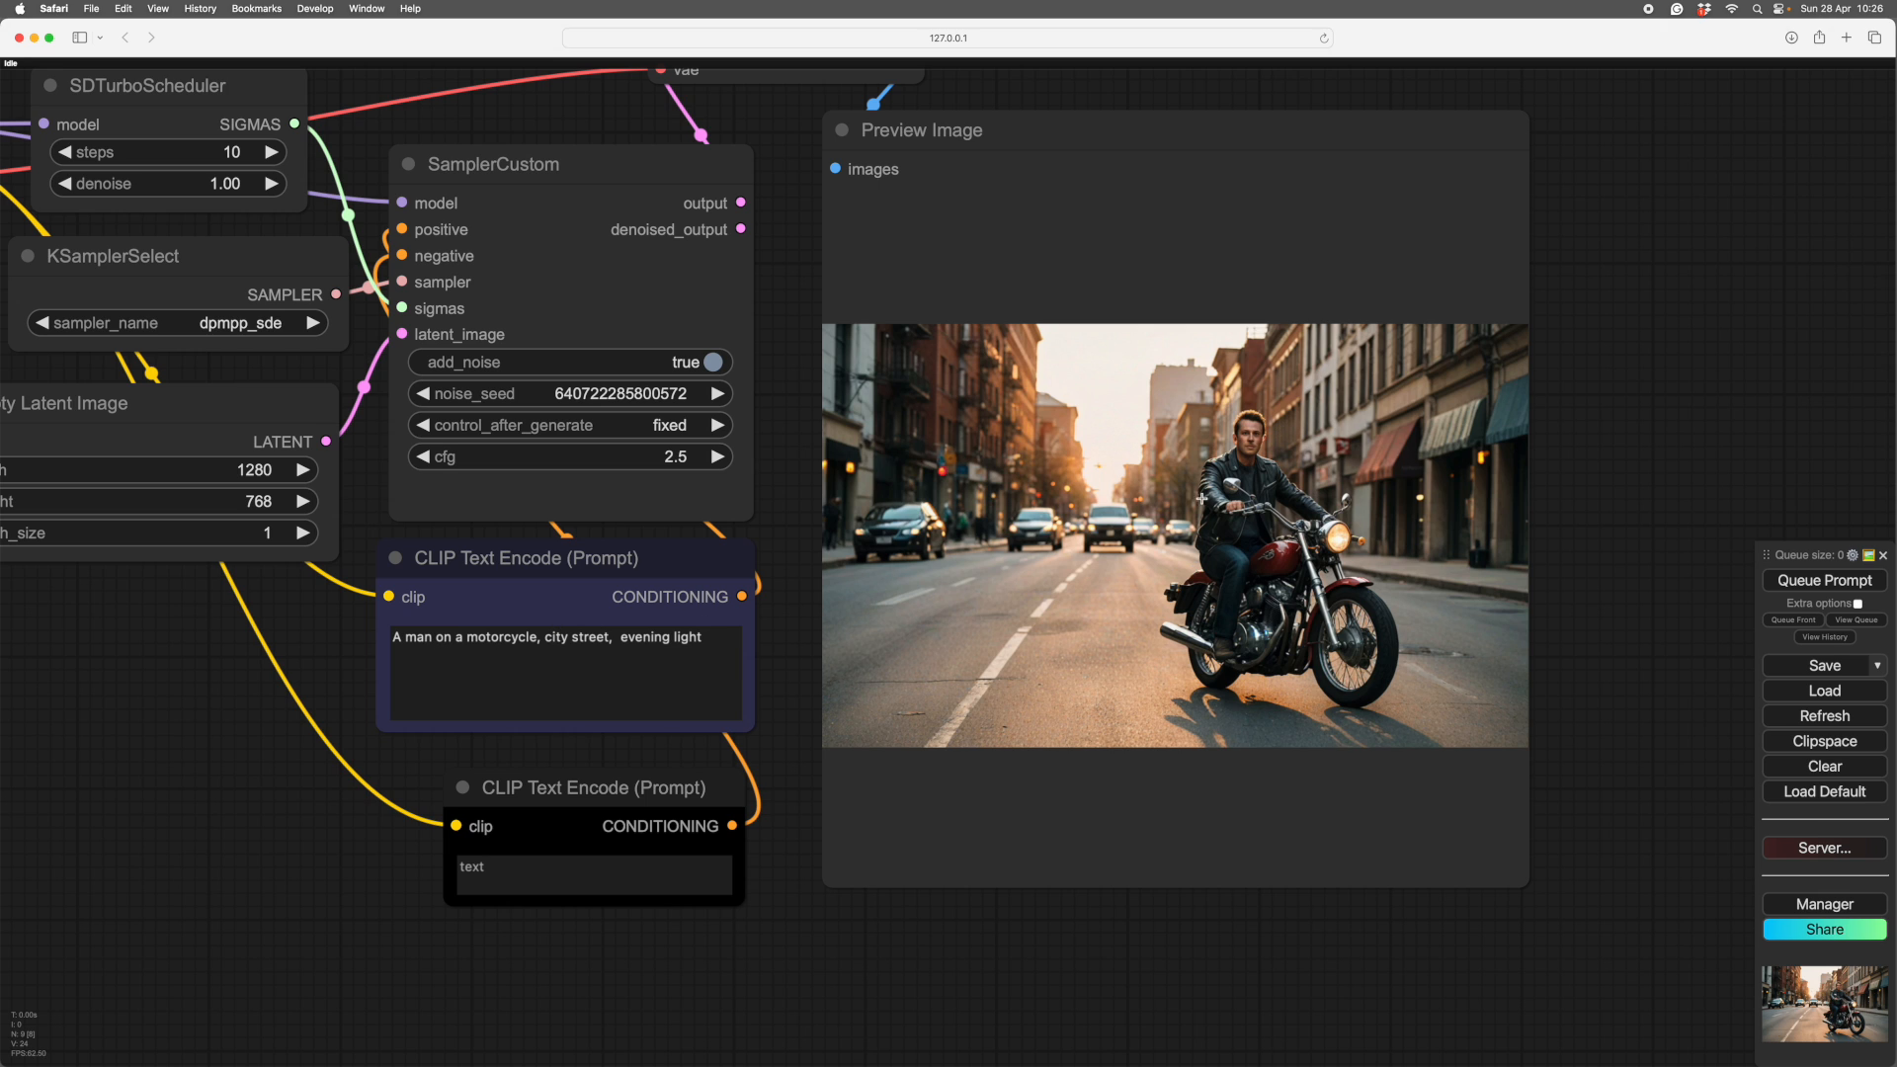
- Insert "shops, signs, pedestrians," after "city street," and append ", long shadows" to the positive prompt, and generate the image
left_click(614, 640)
type("shops, signs, pedestrians,")
key("super+Down")
type(", long shadows")
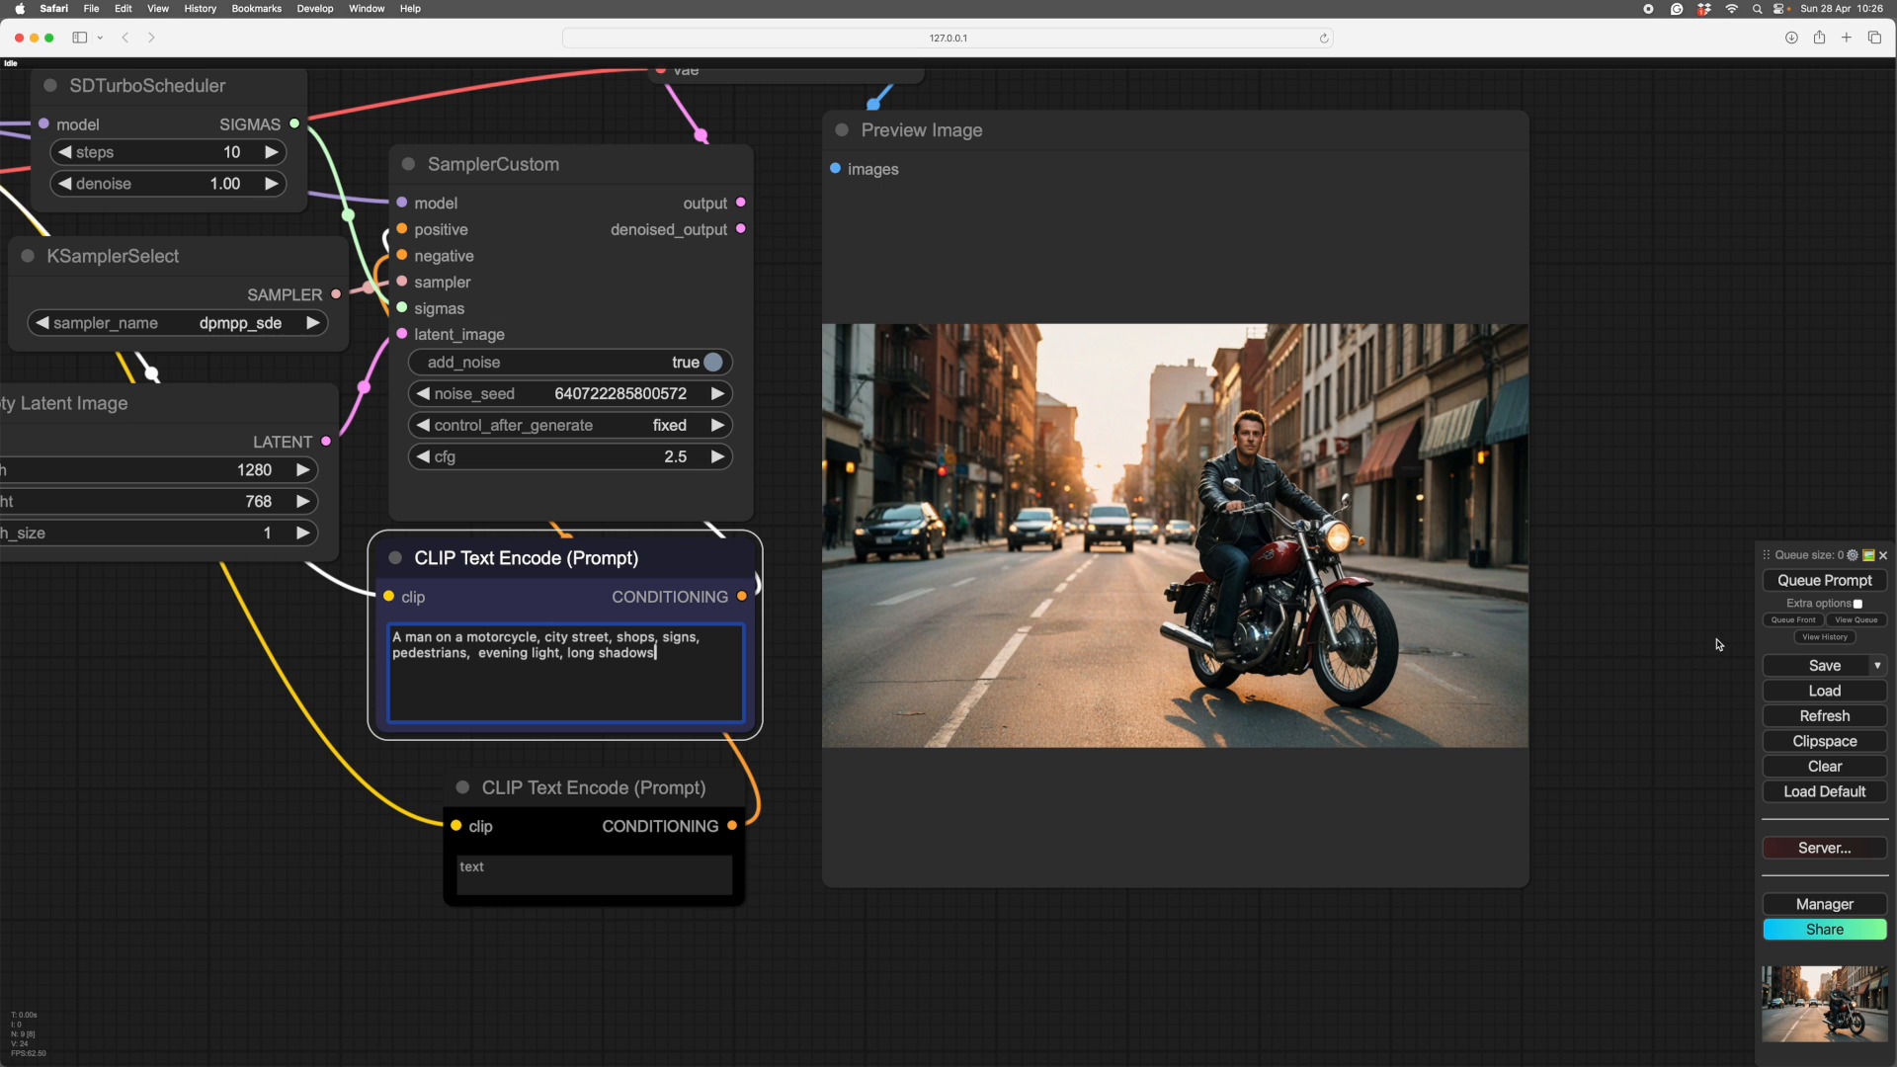
left_click(1827, 583)
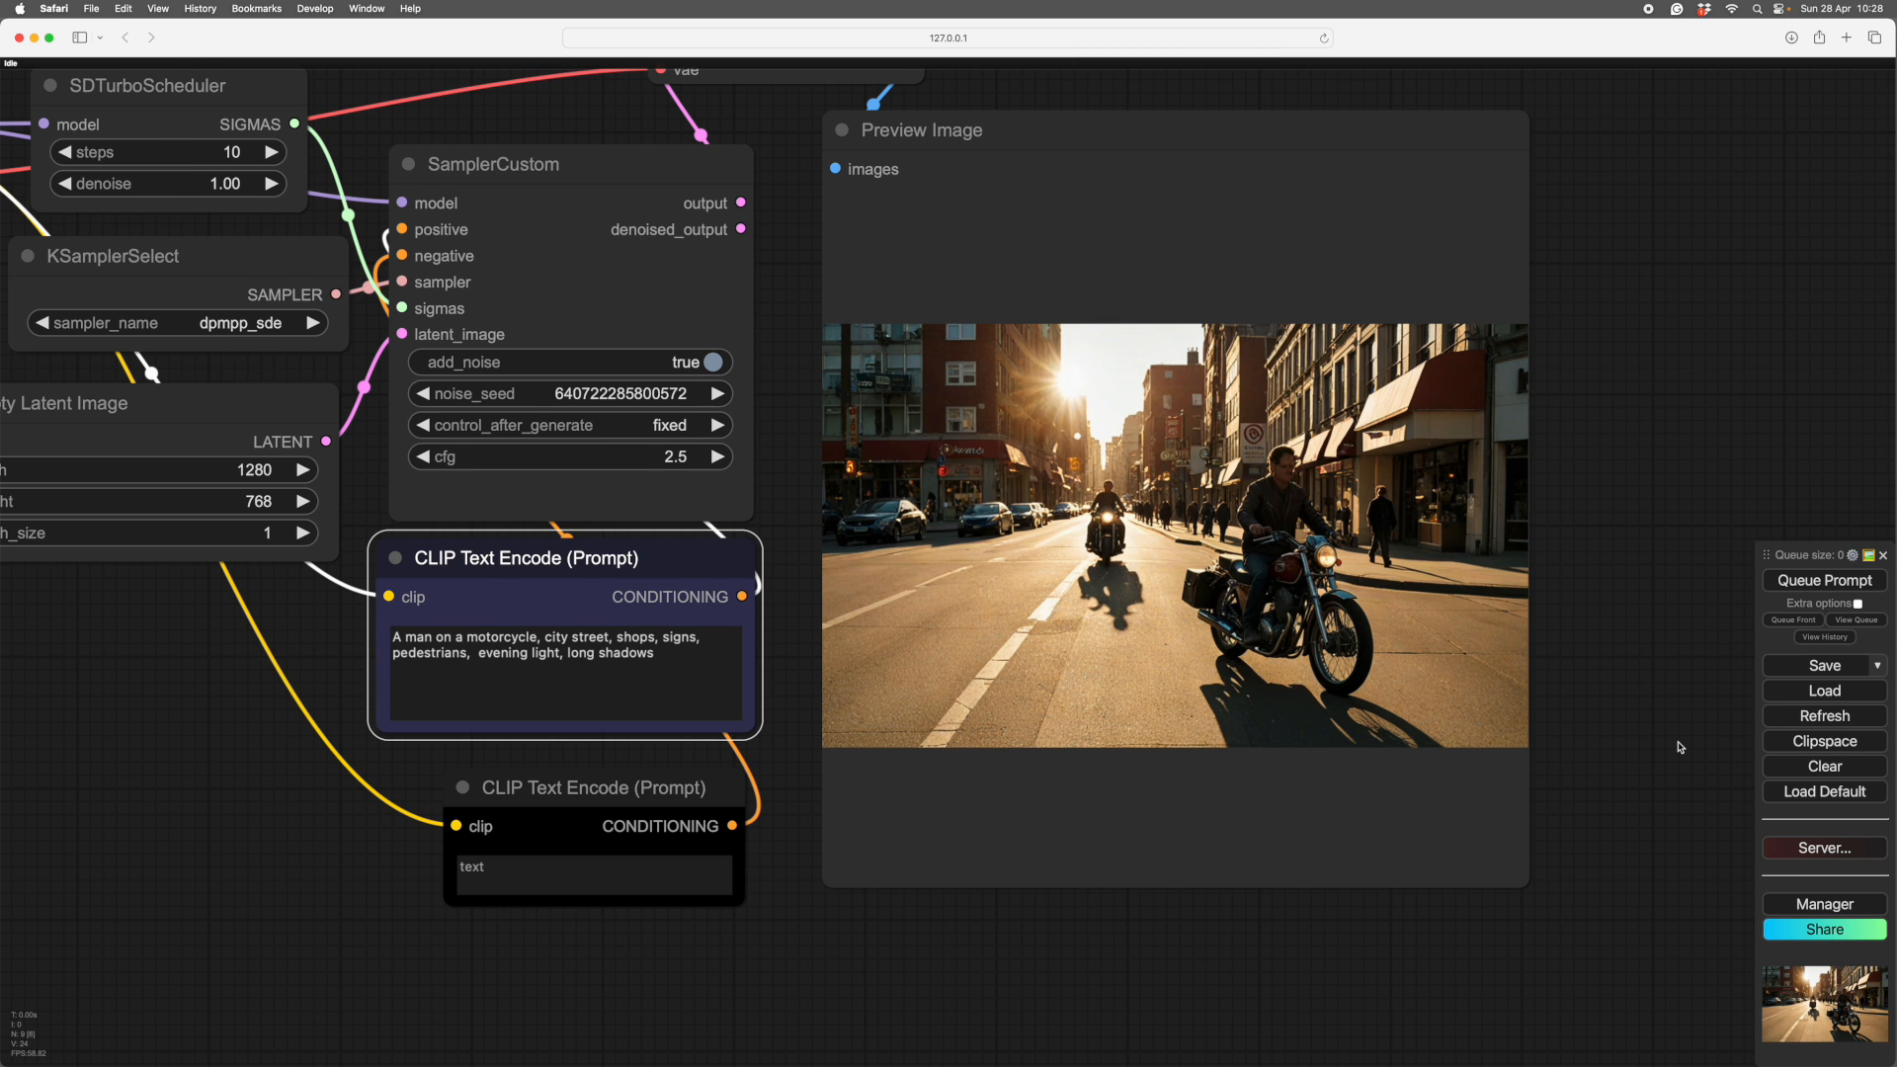
- Examine the generated street scene for the shops, signs, pedestrians and long shadows named in the prompt
scroll(1678, 747, "up", 1)
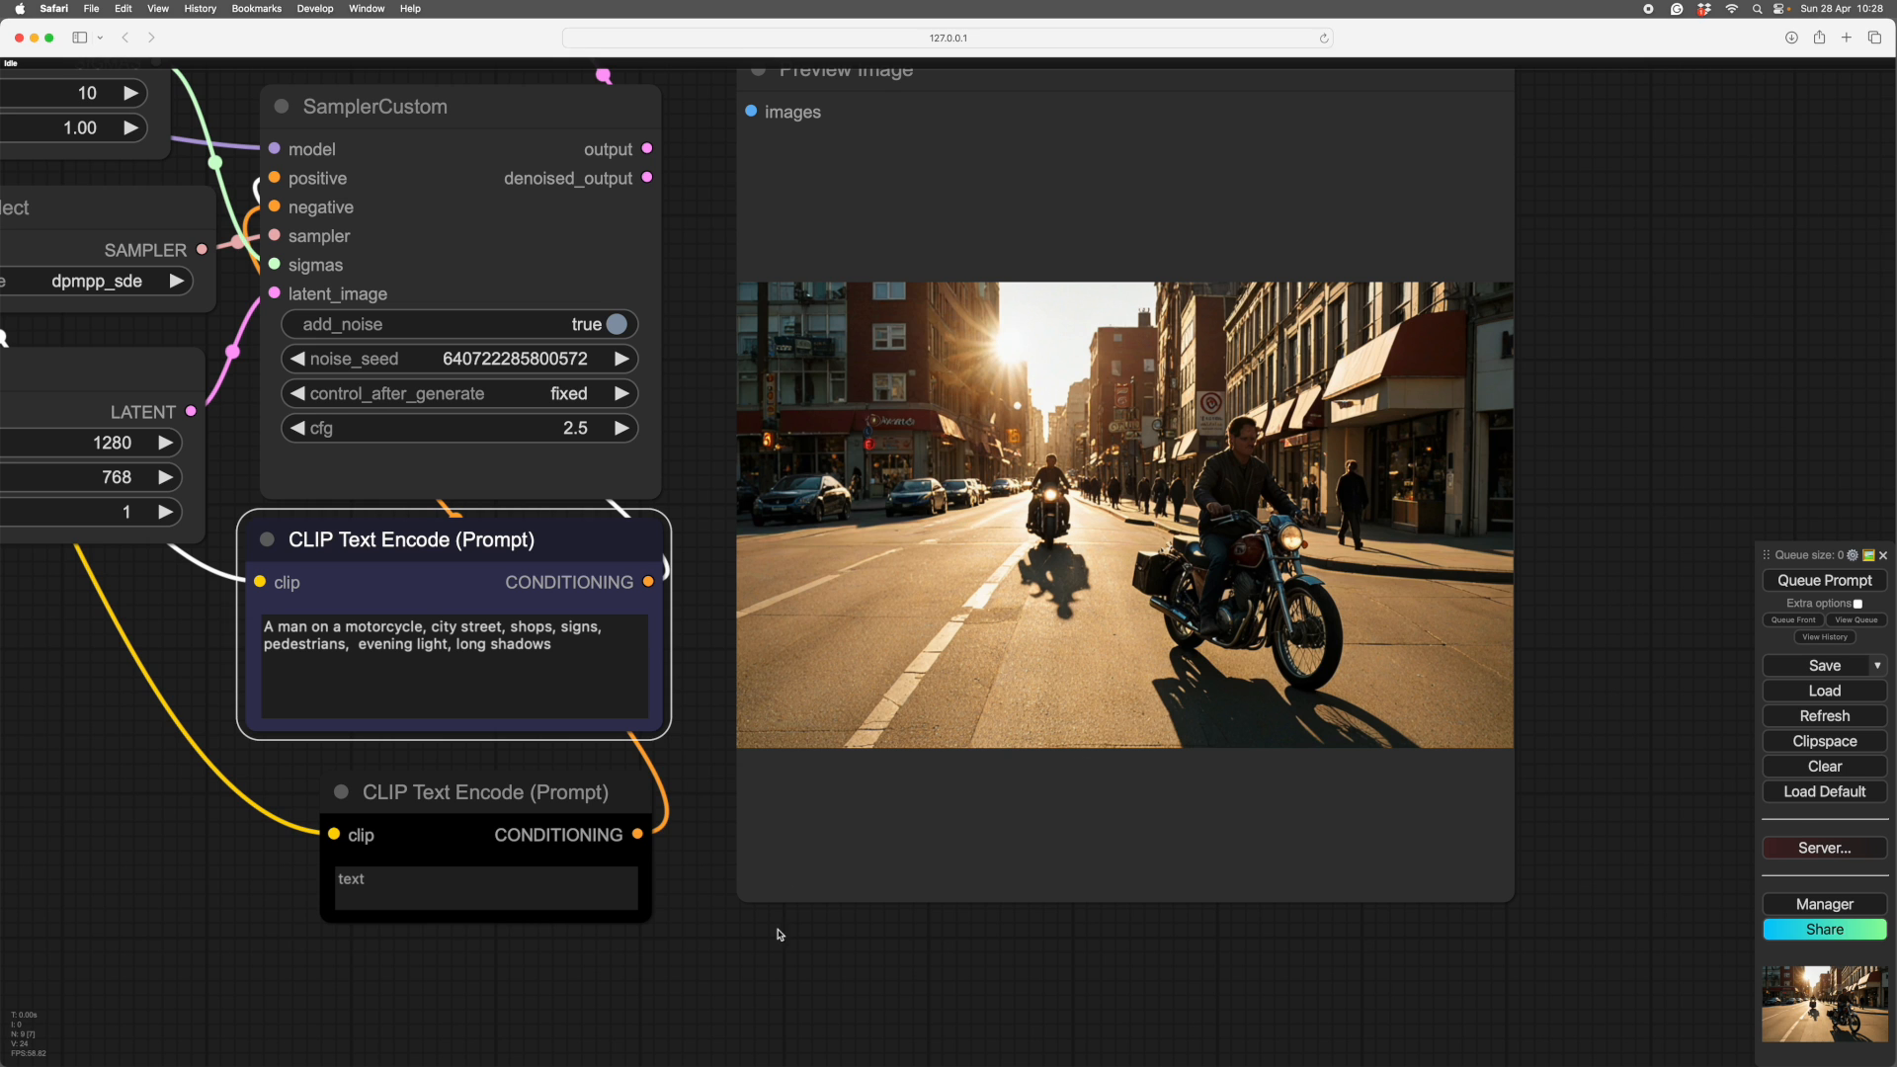
scroll(781, 934, "left", 5)
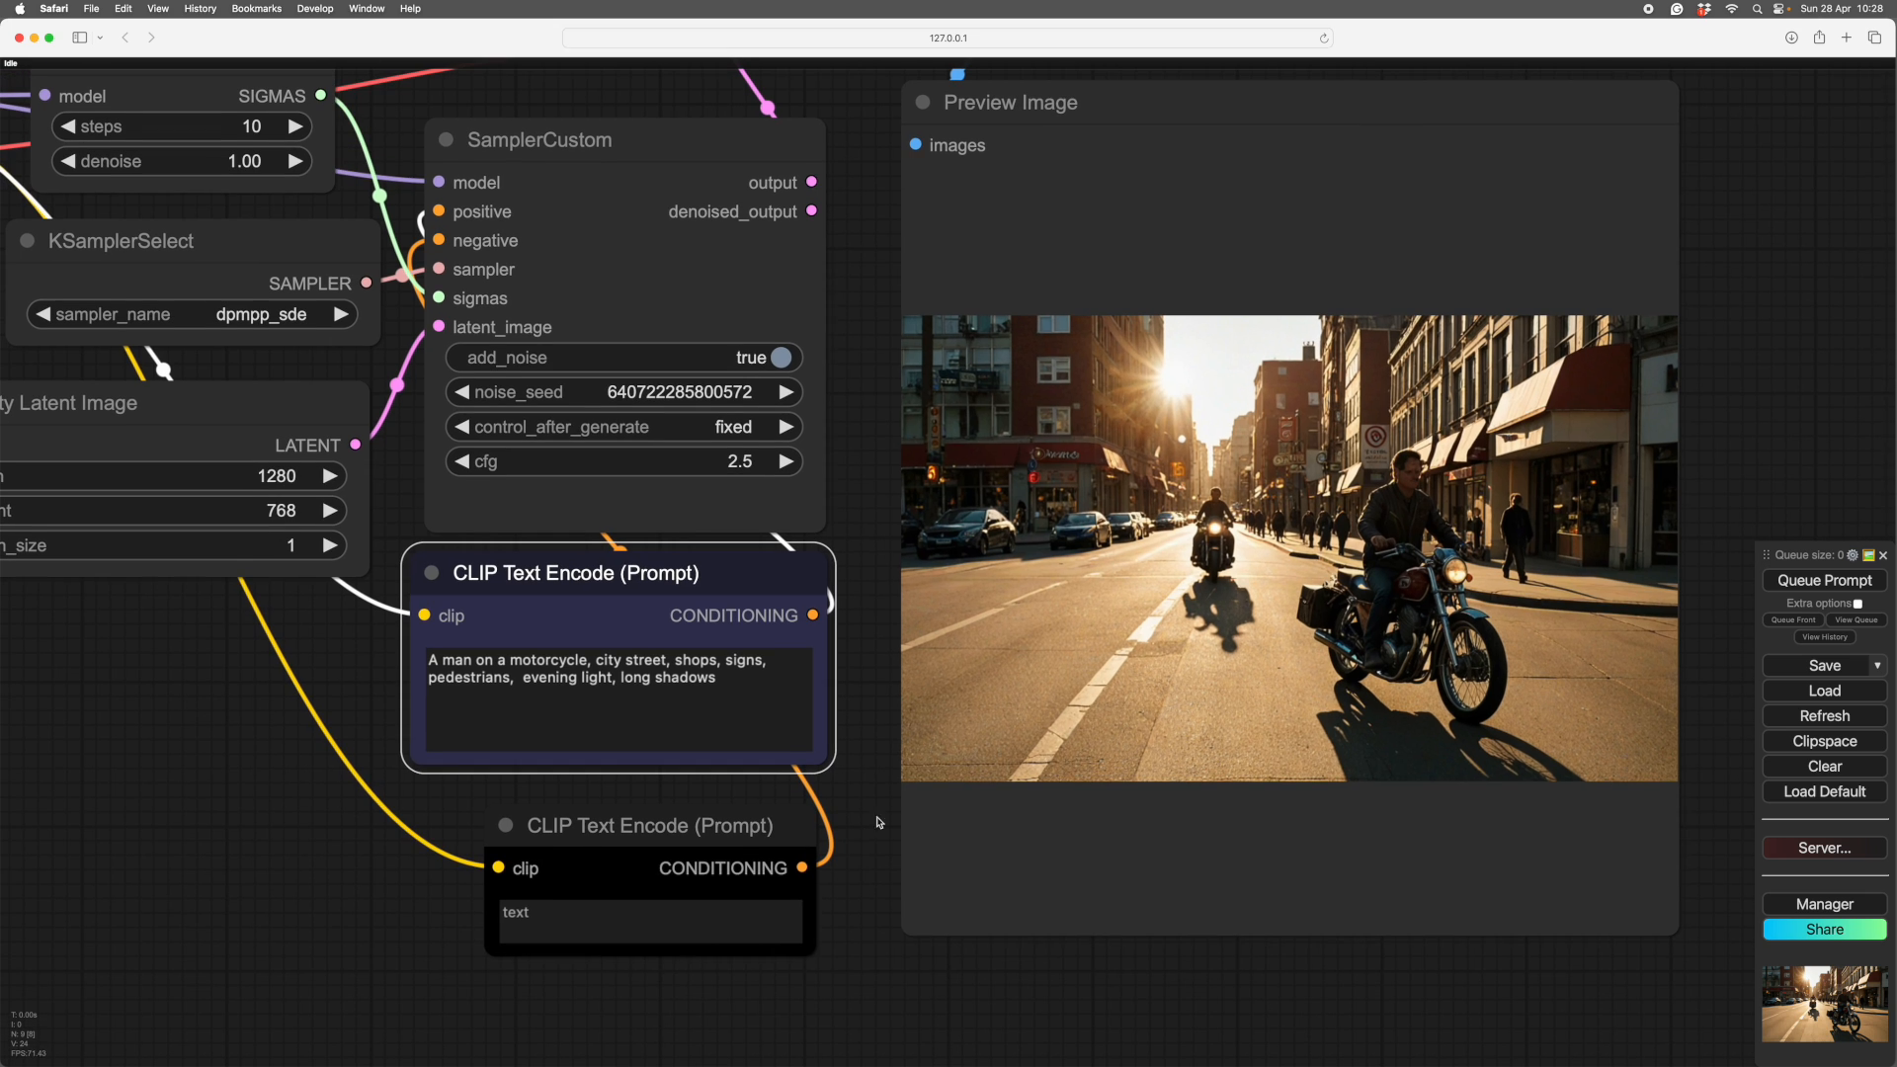
scroll(869, 765, "up", 2)
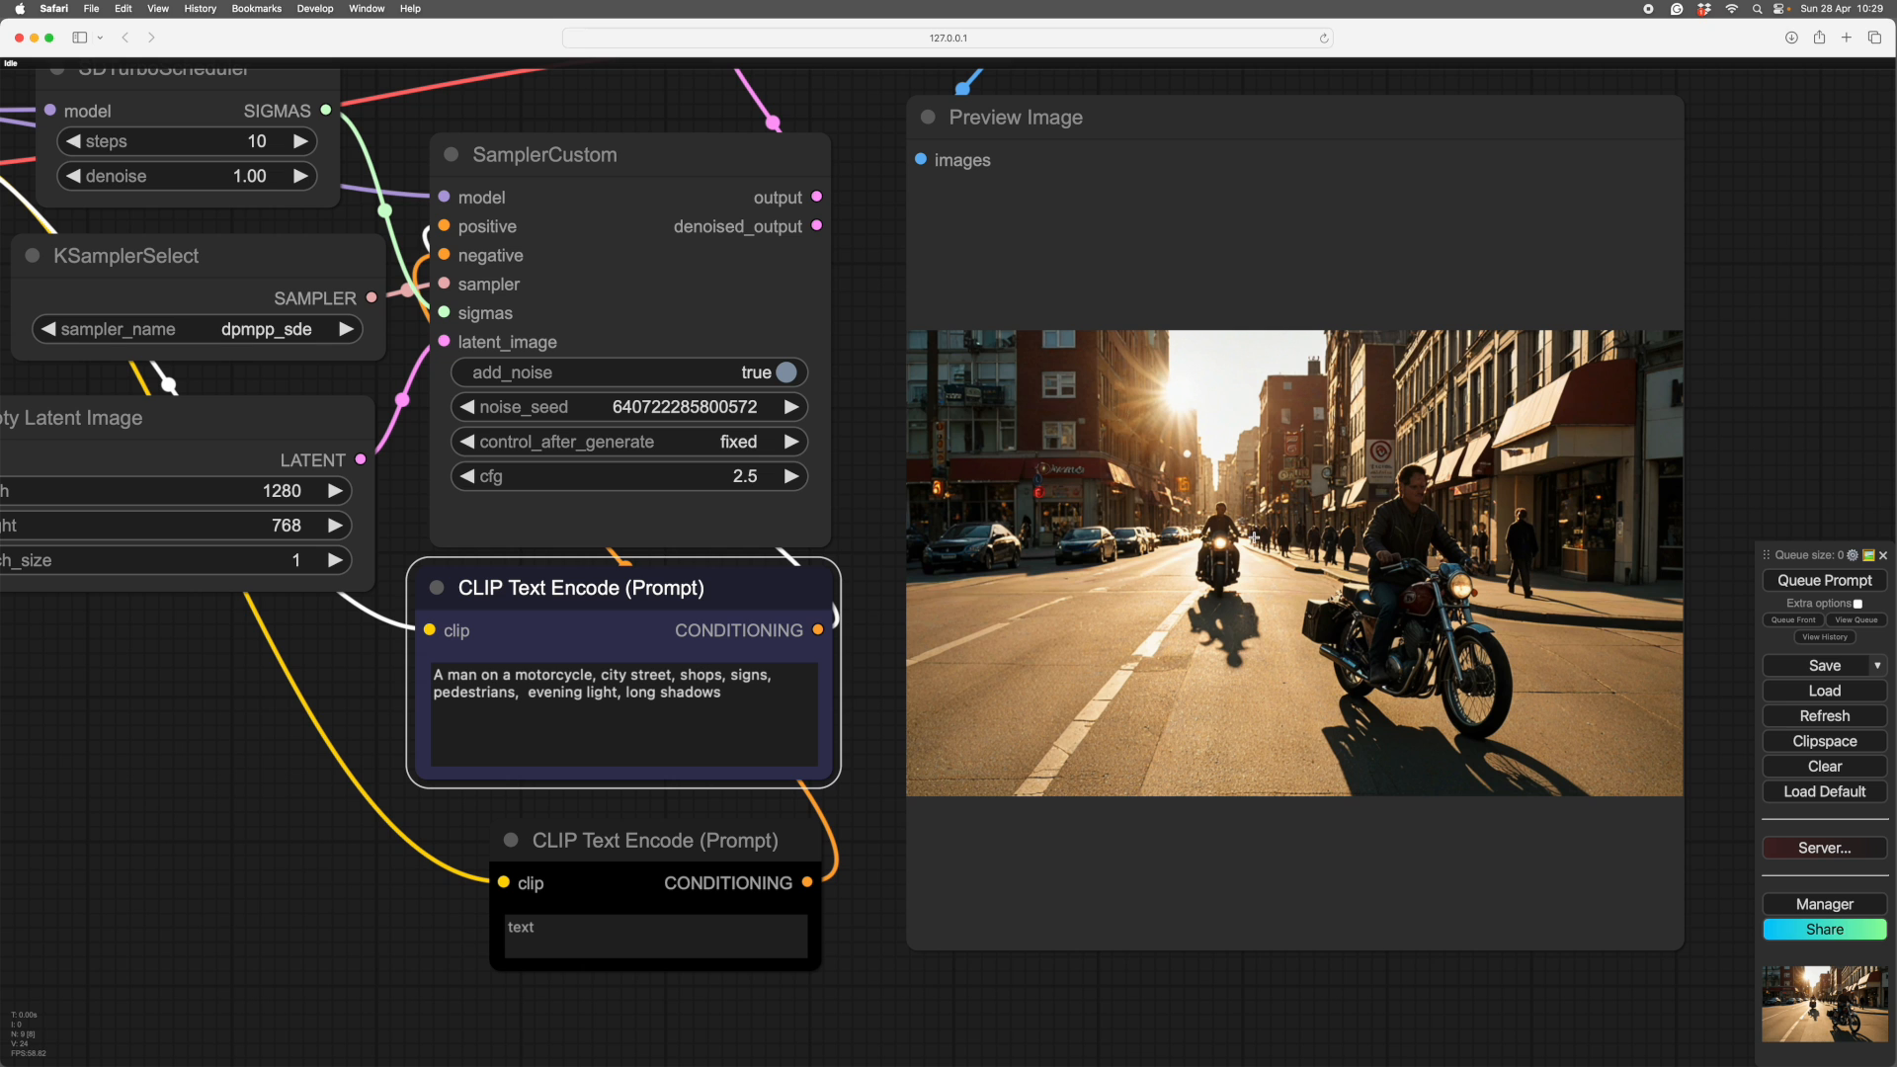
scroll(892, 948, "right", 3)
scroll(892, 948, "down", 2)
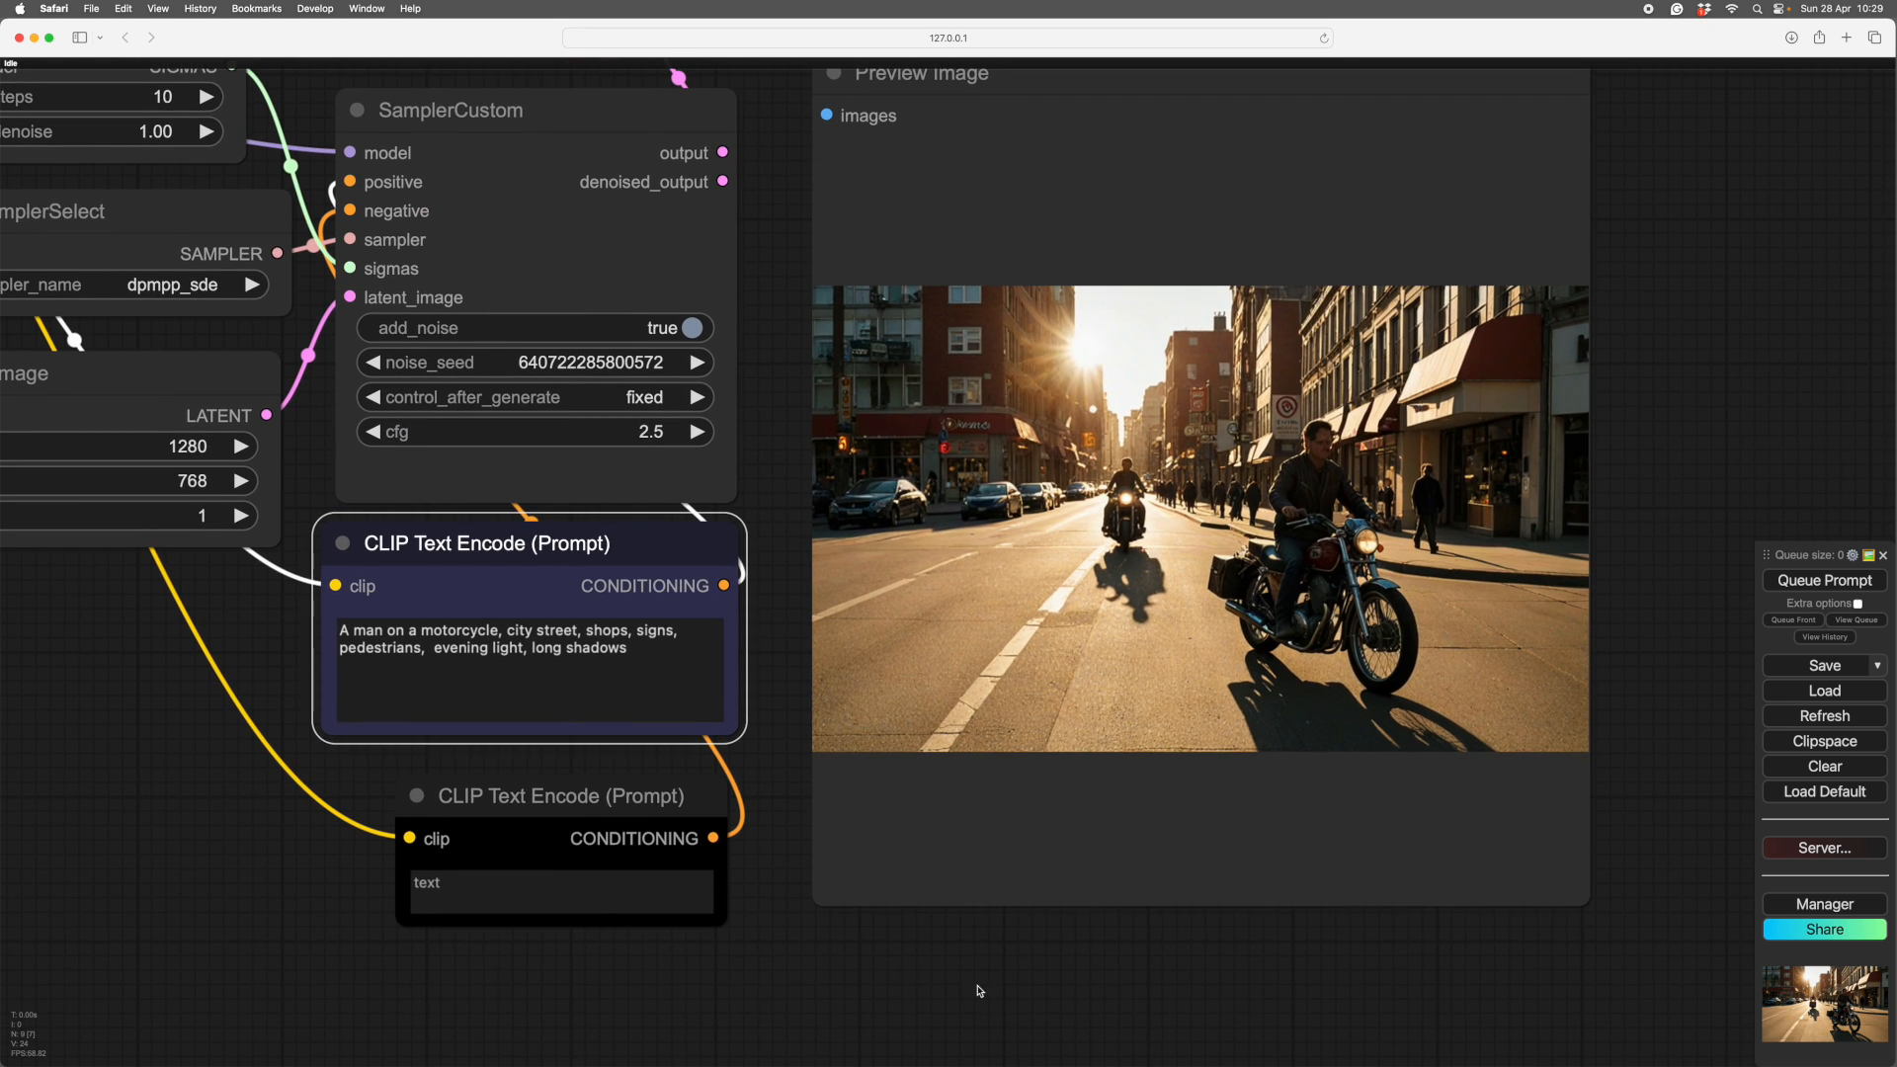
scroll(896, 966, "up", 2)
scroll(896, 966, "right", 2)
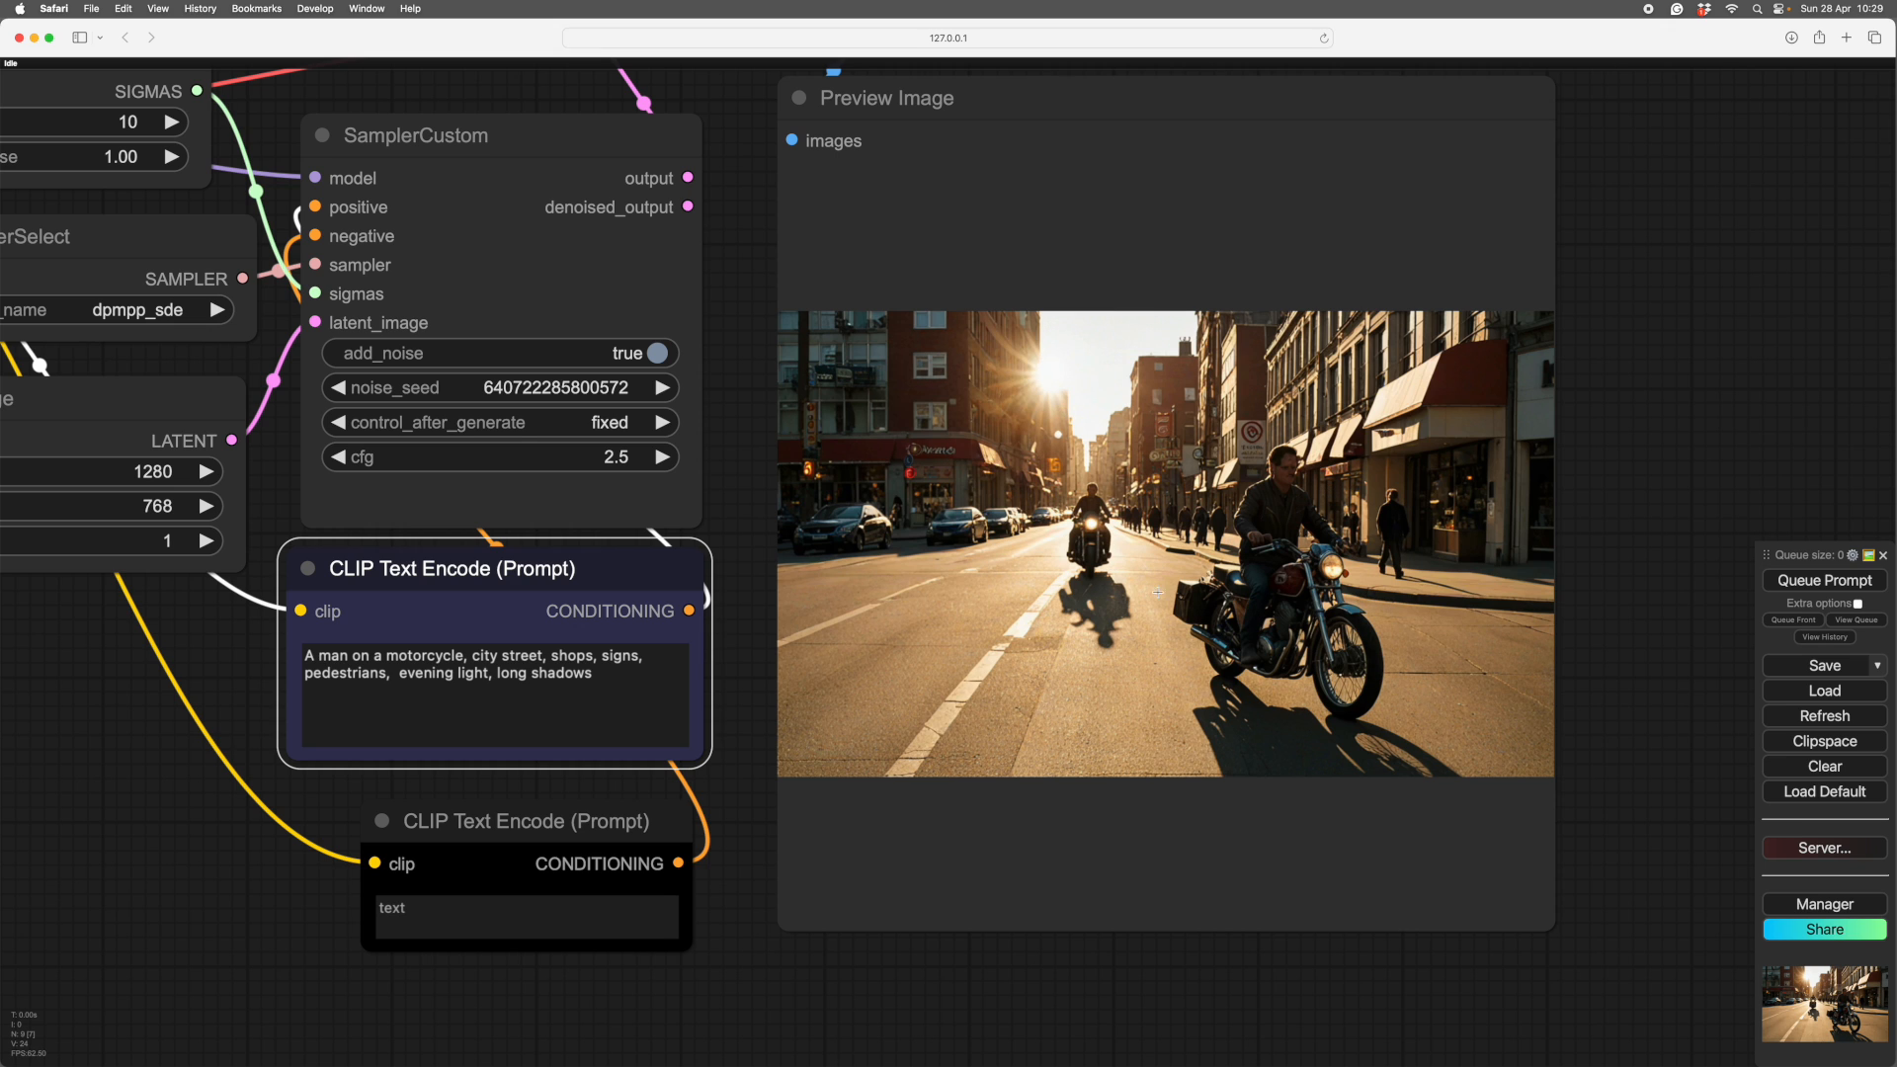
left_click_drag(1108, 1016, 1152, 1015)
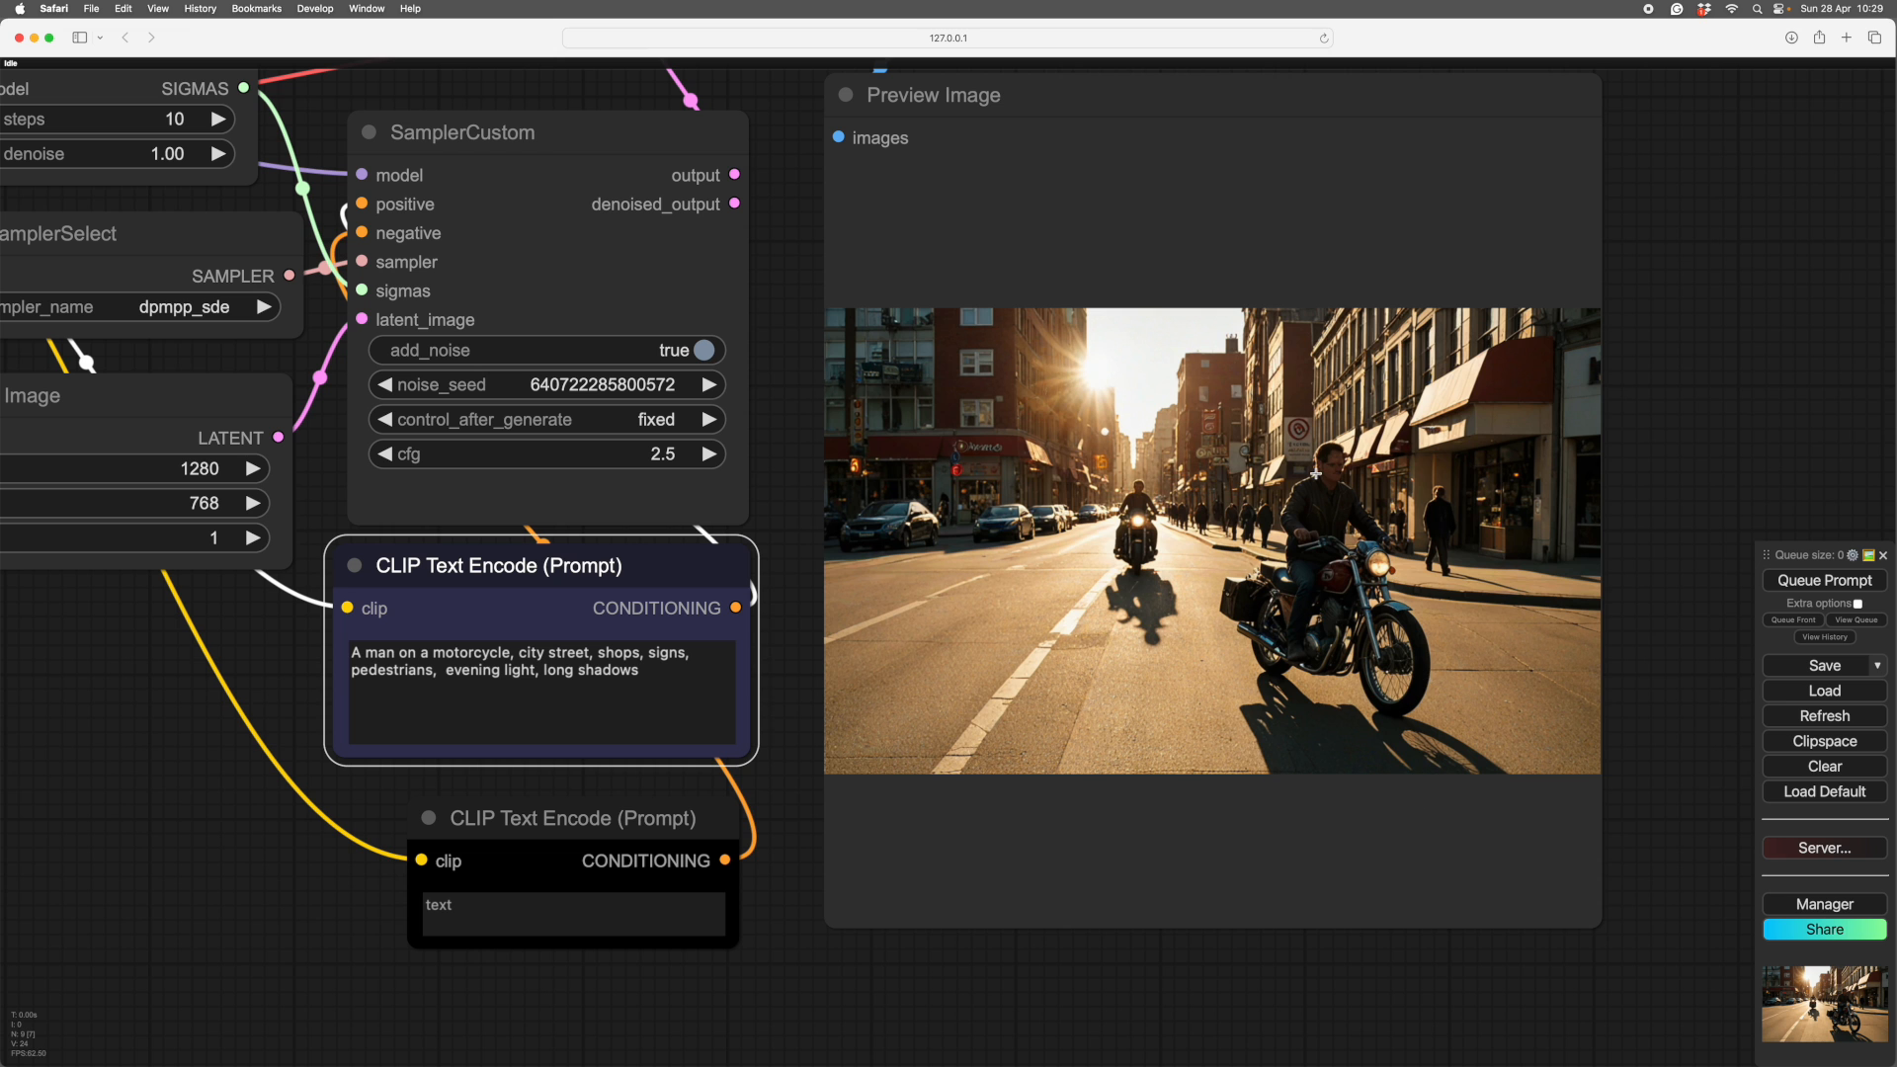
left_click_drag(1685, 593, 1597, 608)
scroll(1590, 615, "down", 3)
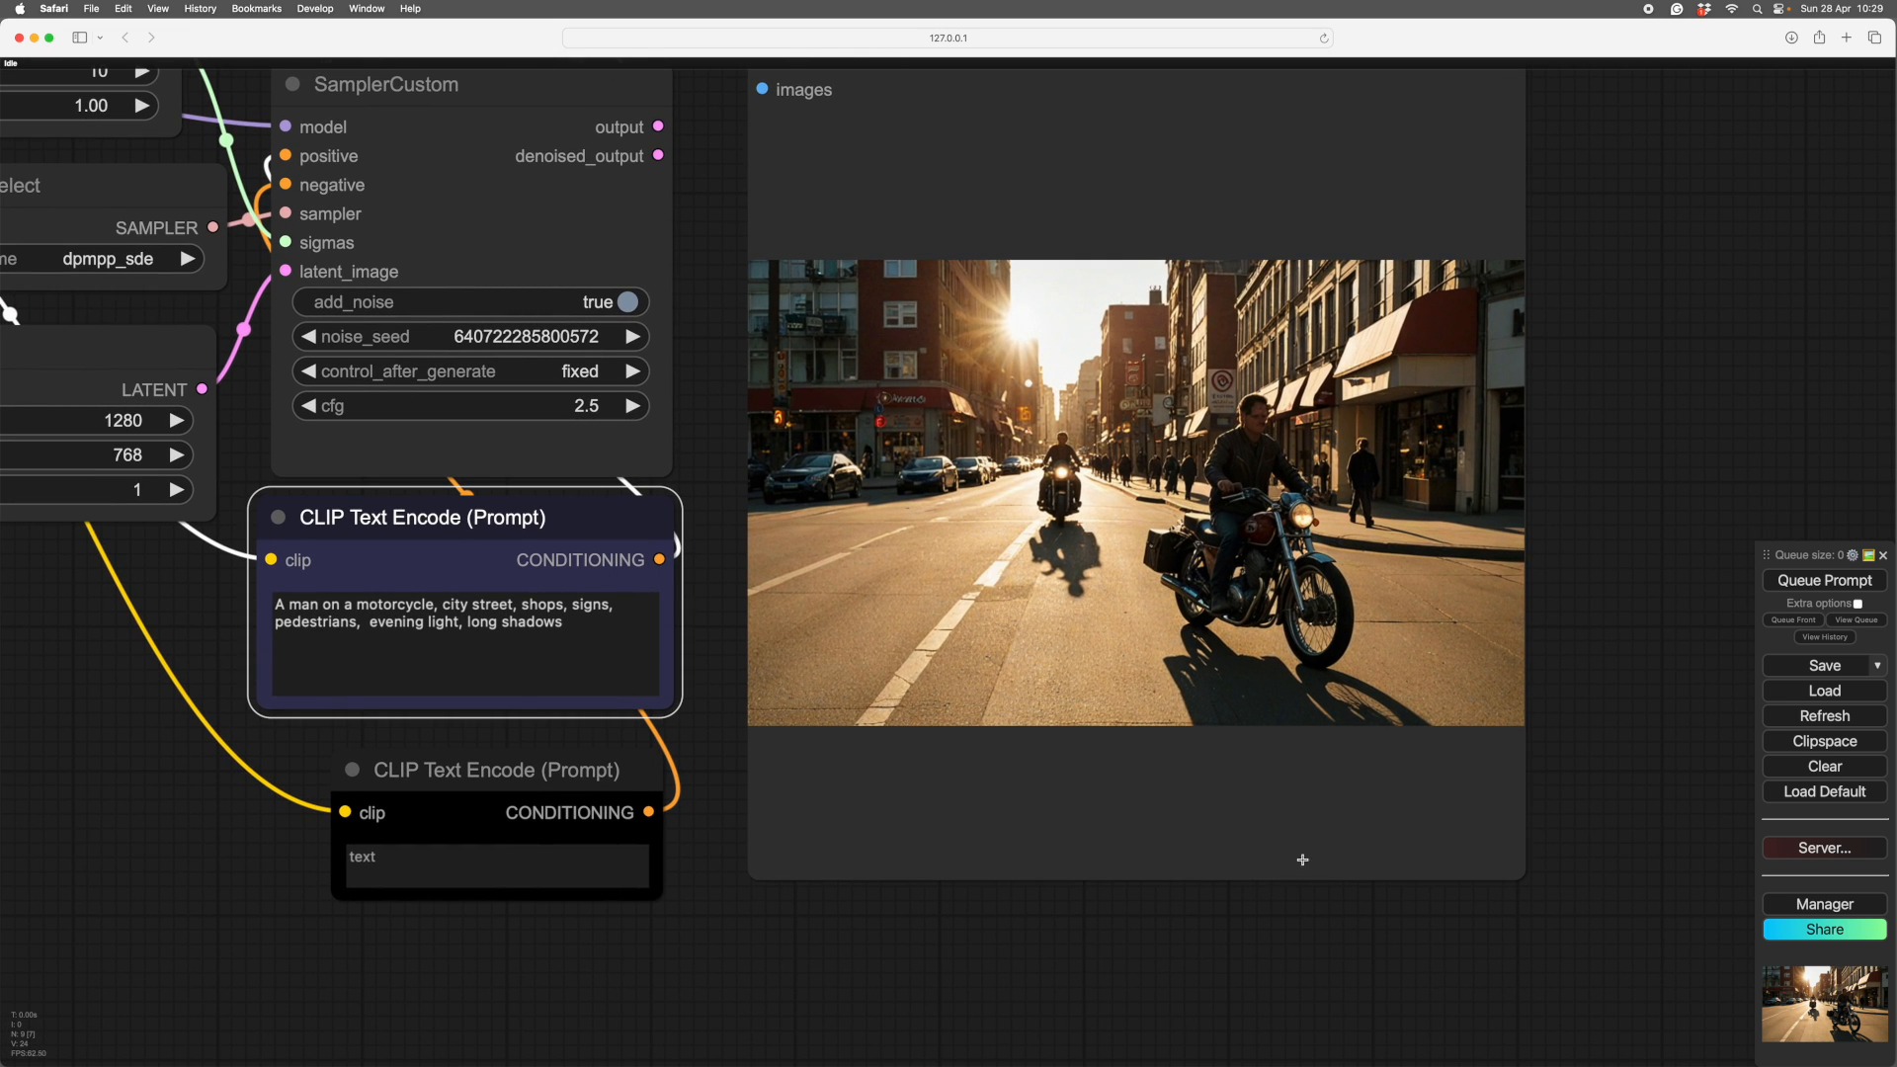
scroll(1195, 988, "left", 3)
scroll(1197, 1000, "up", 2)
scroll(1197, 999, "right", 2)
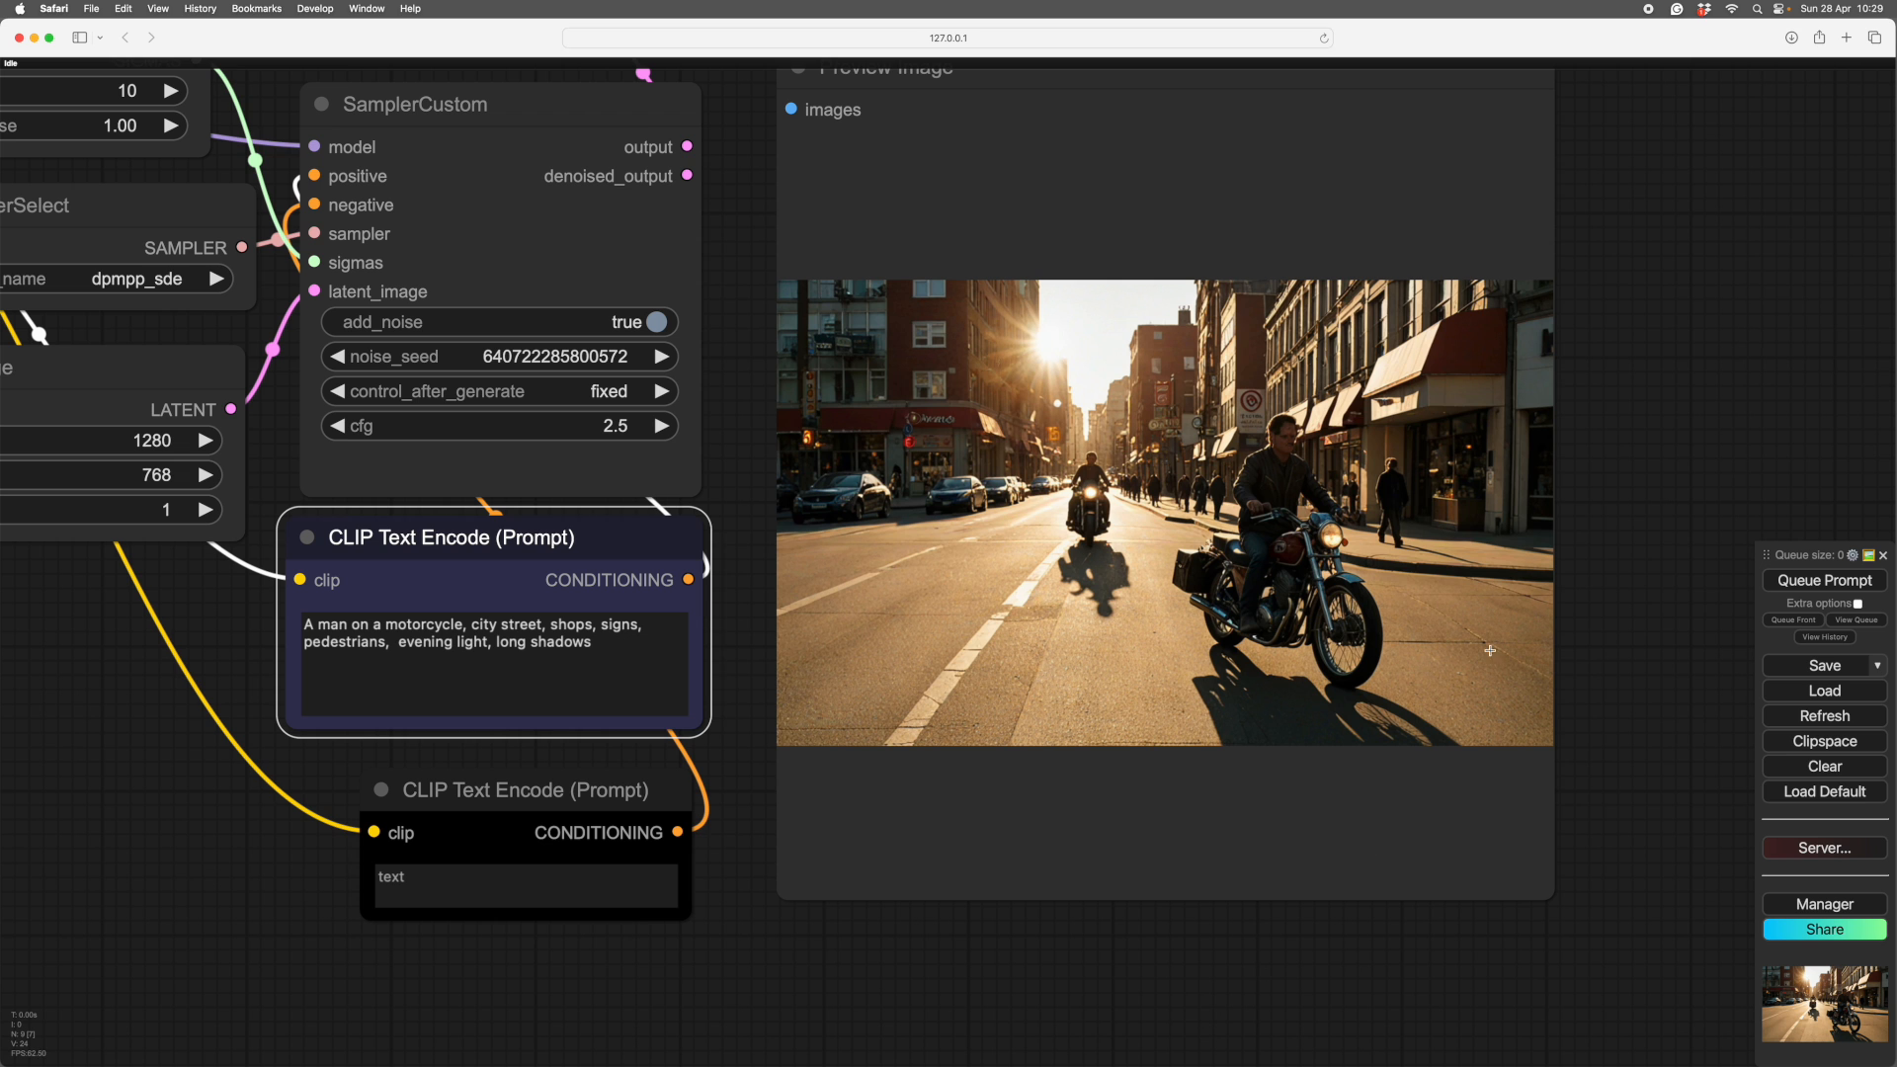
scroll(1541, 454, "right", 3)
scroll(1561, 484, "down", 2)
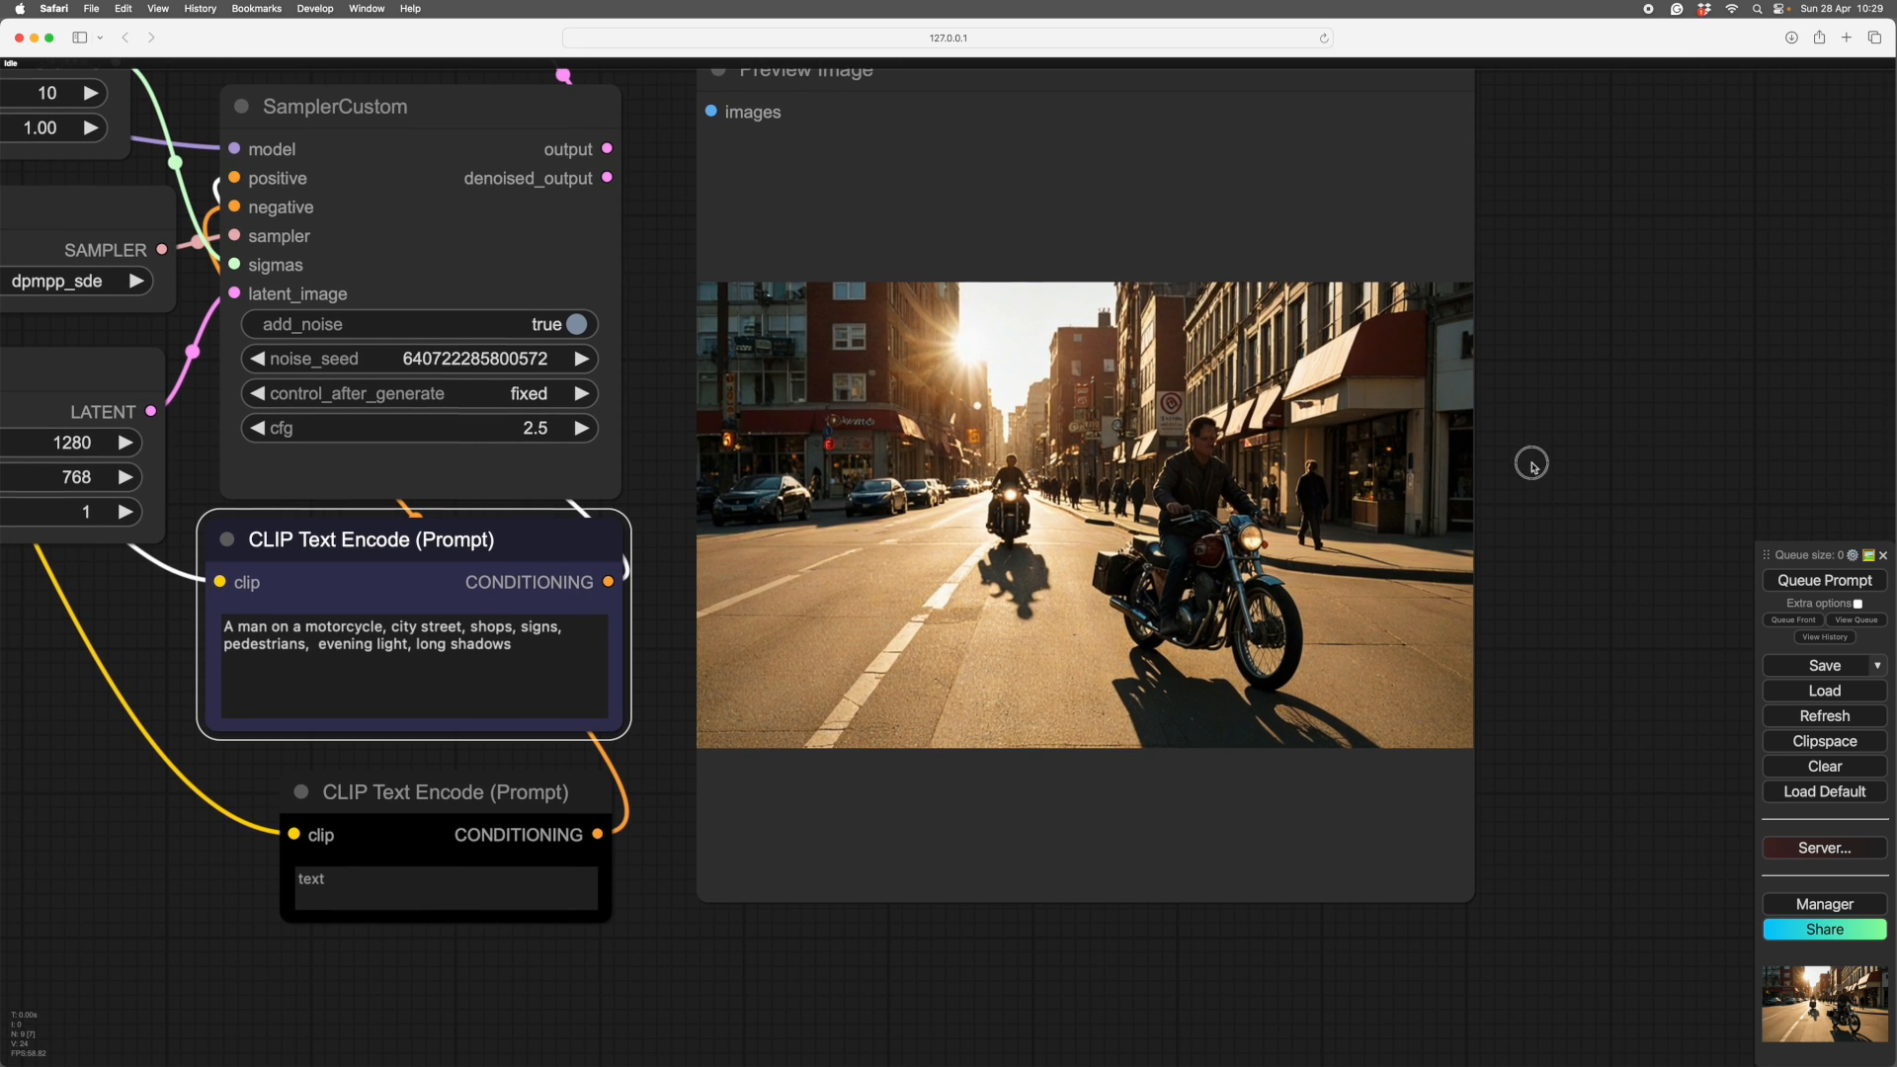
- Review the complete workflow from the Load Checkpoint node through to the Preview Image node
scroll(1646, 504, "down", 3)
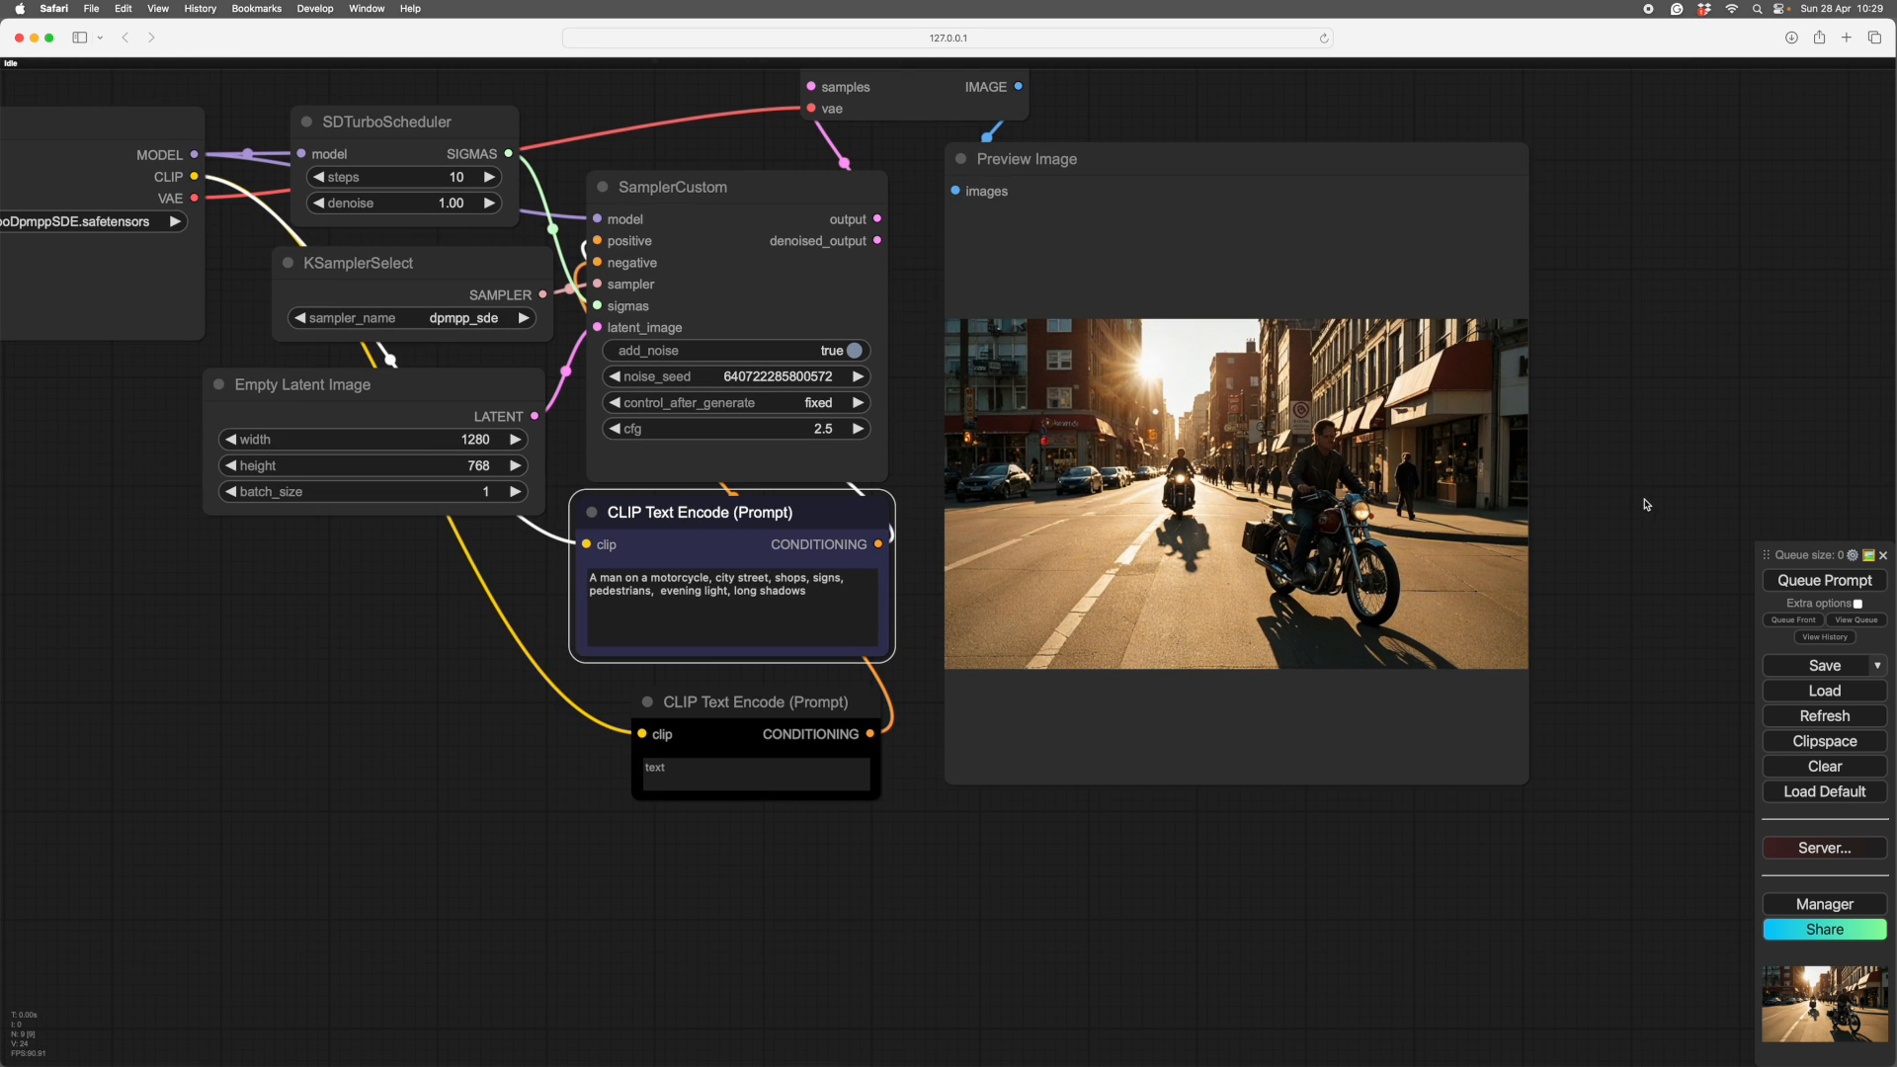
scroll(1406, 906, "up", 1)
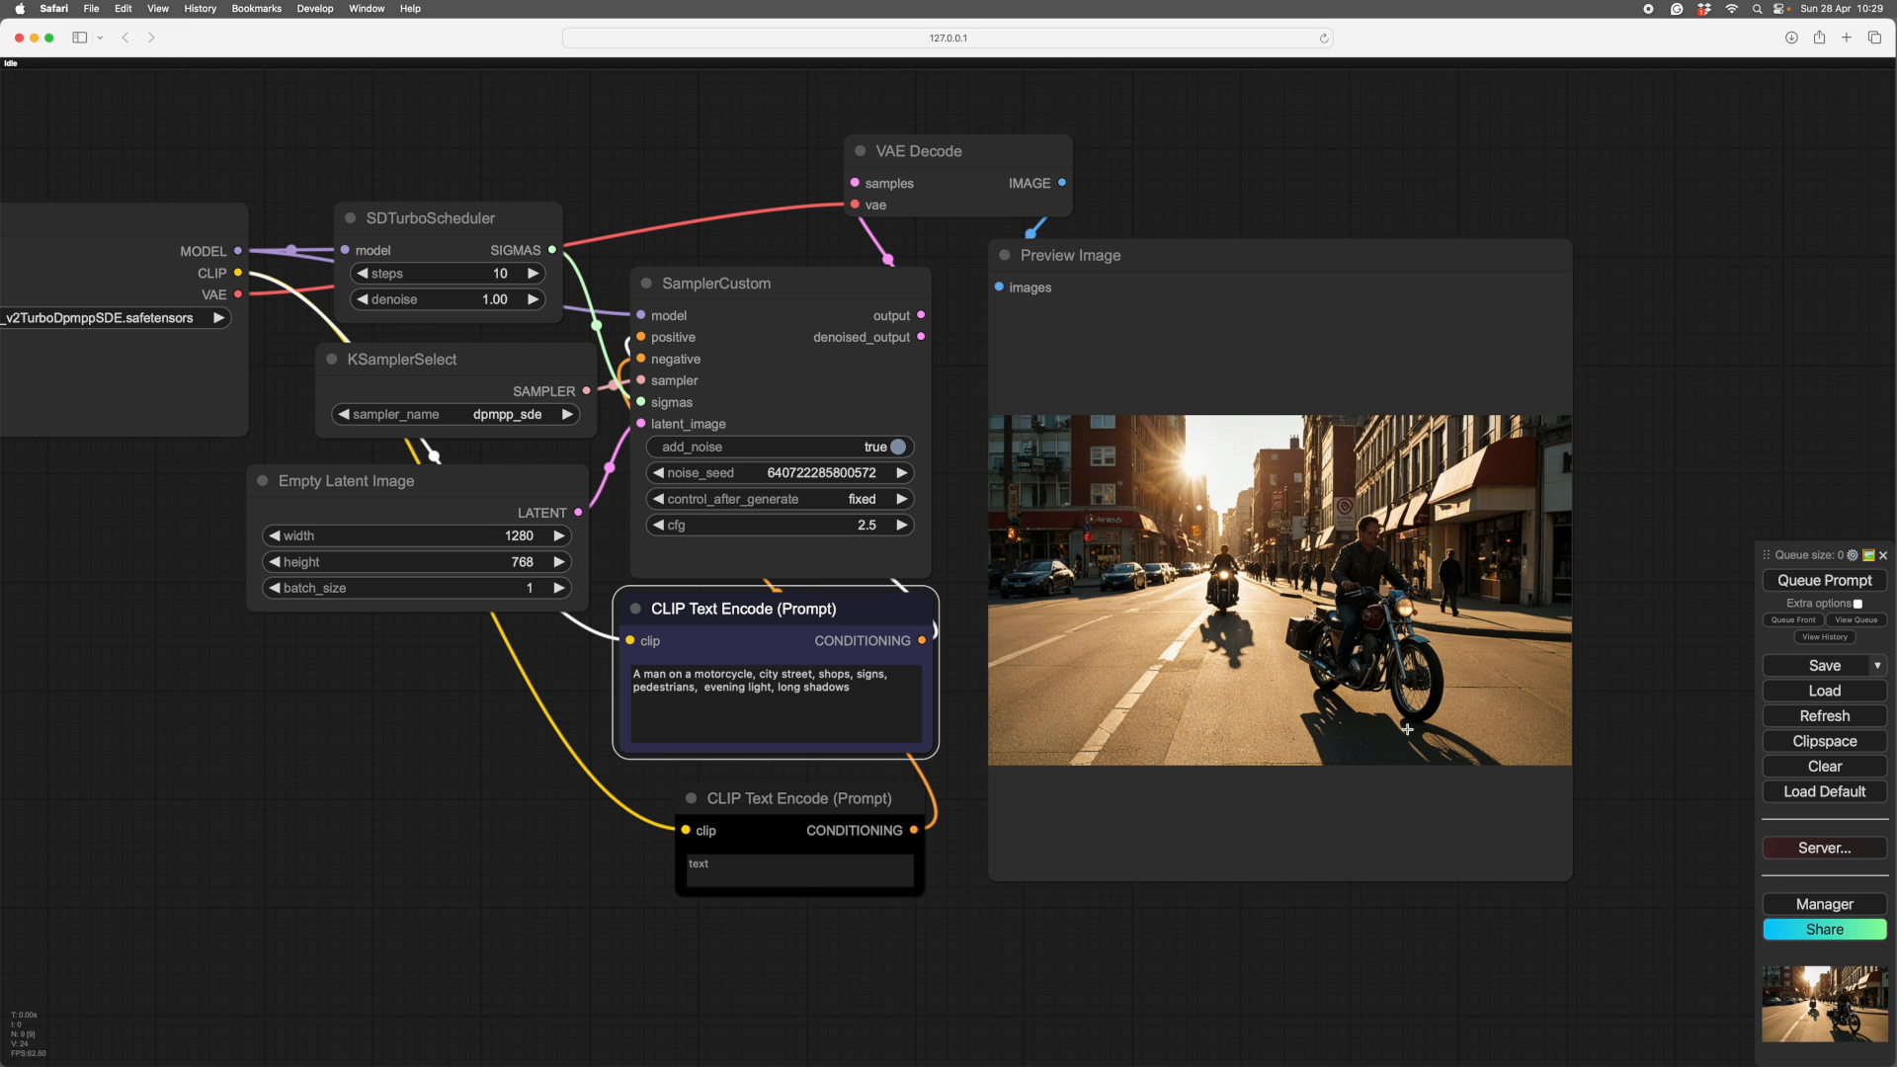
scroll(1643, 497, "up", 1)
scroll(1625, 508, "left", 2)
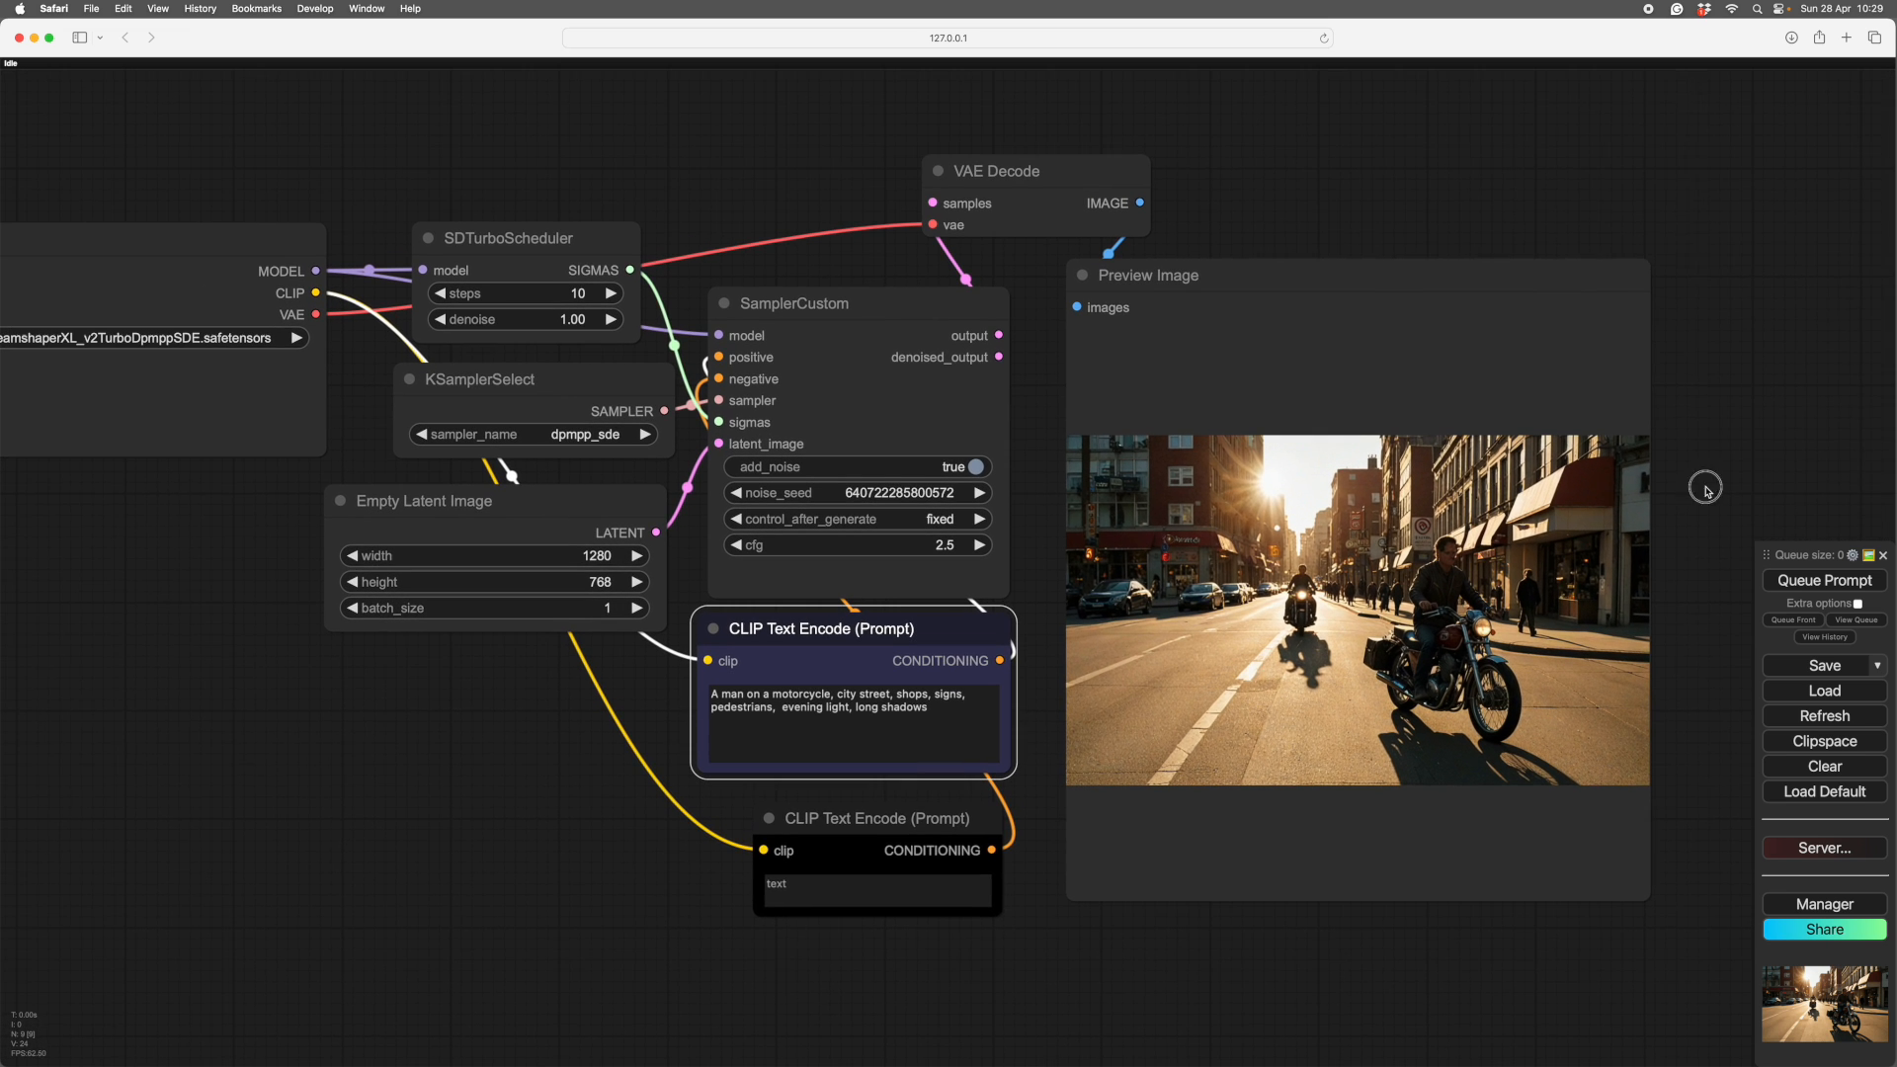
scroll(1283, 148, "left", 5)
scroll(1292, 150, "down", 2)
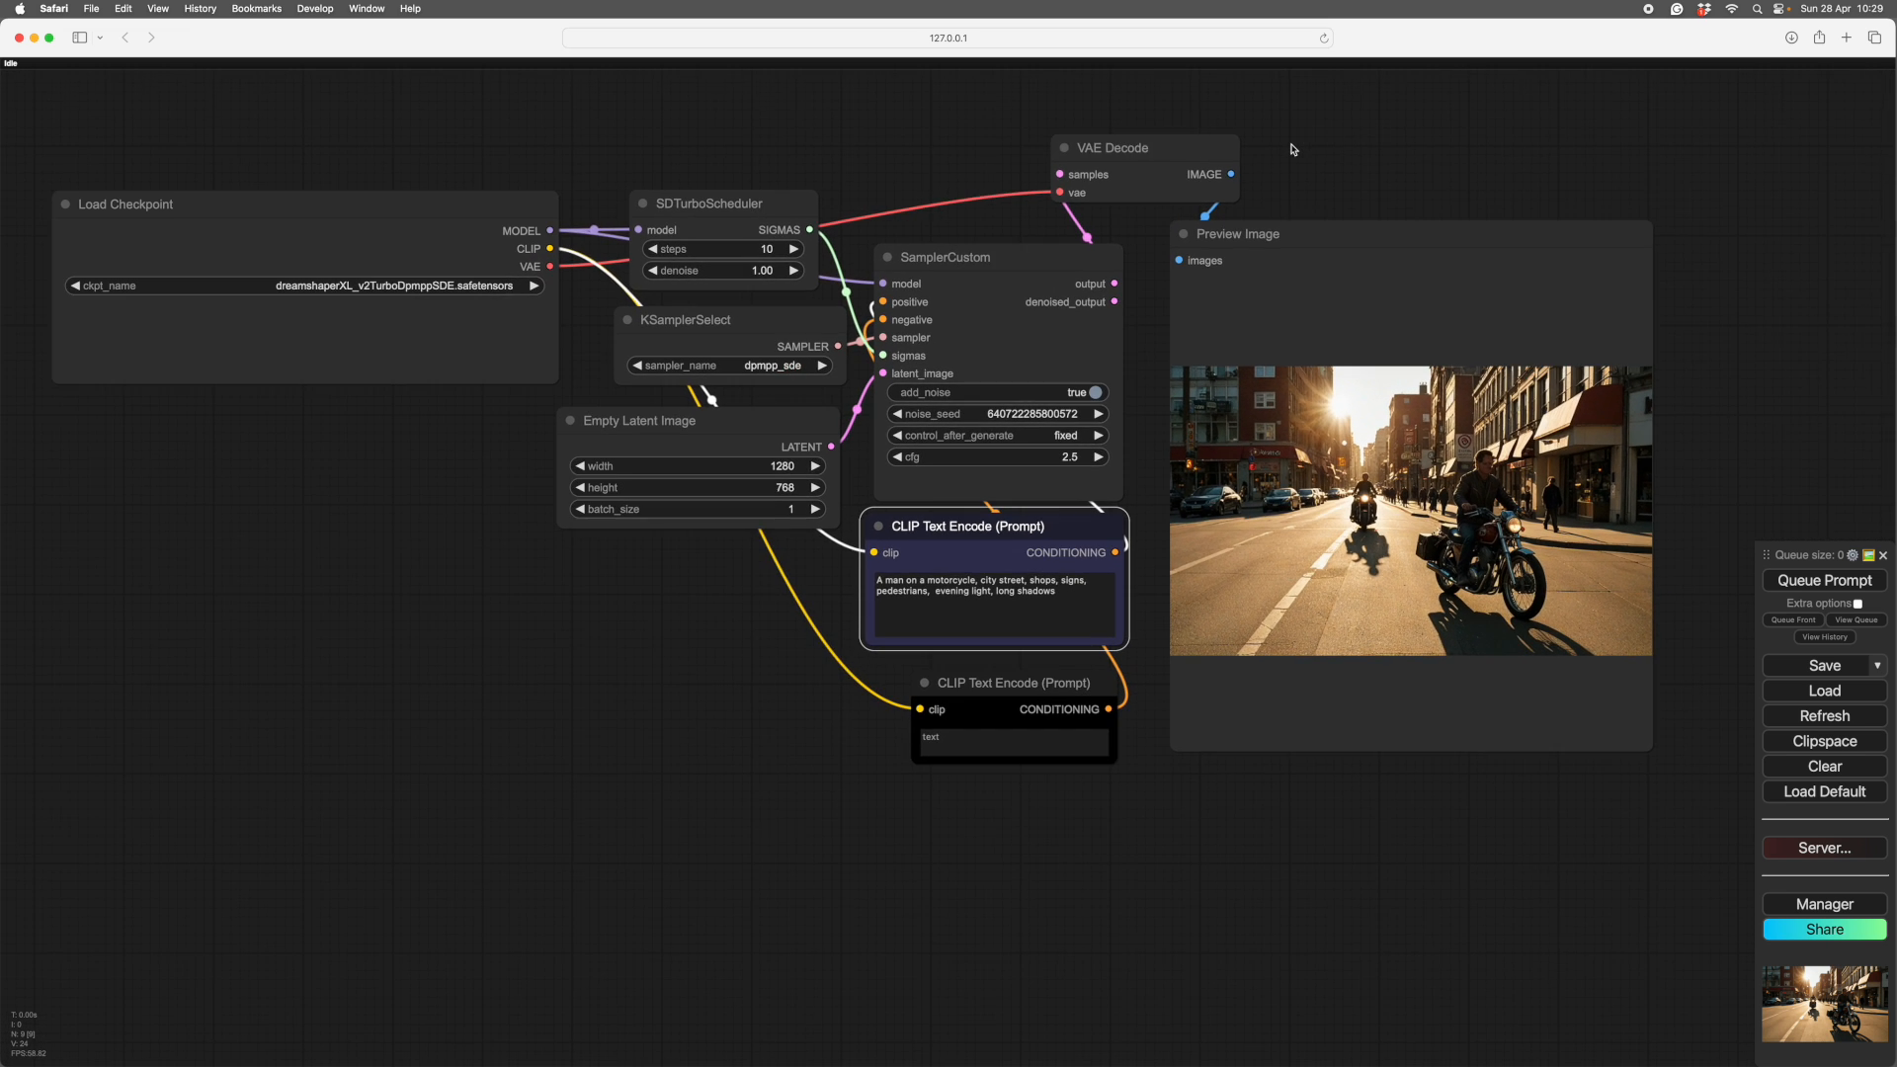
left_click_drag(1292, 149, 1299, 260)
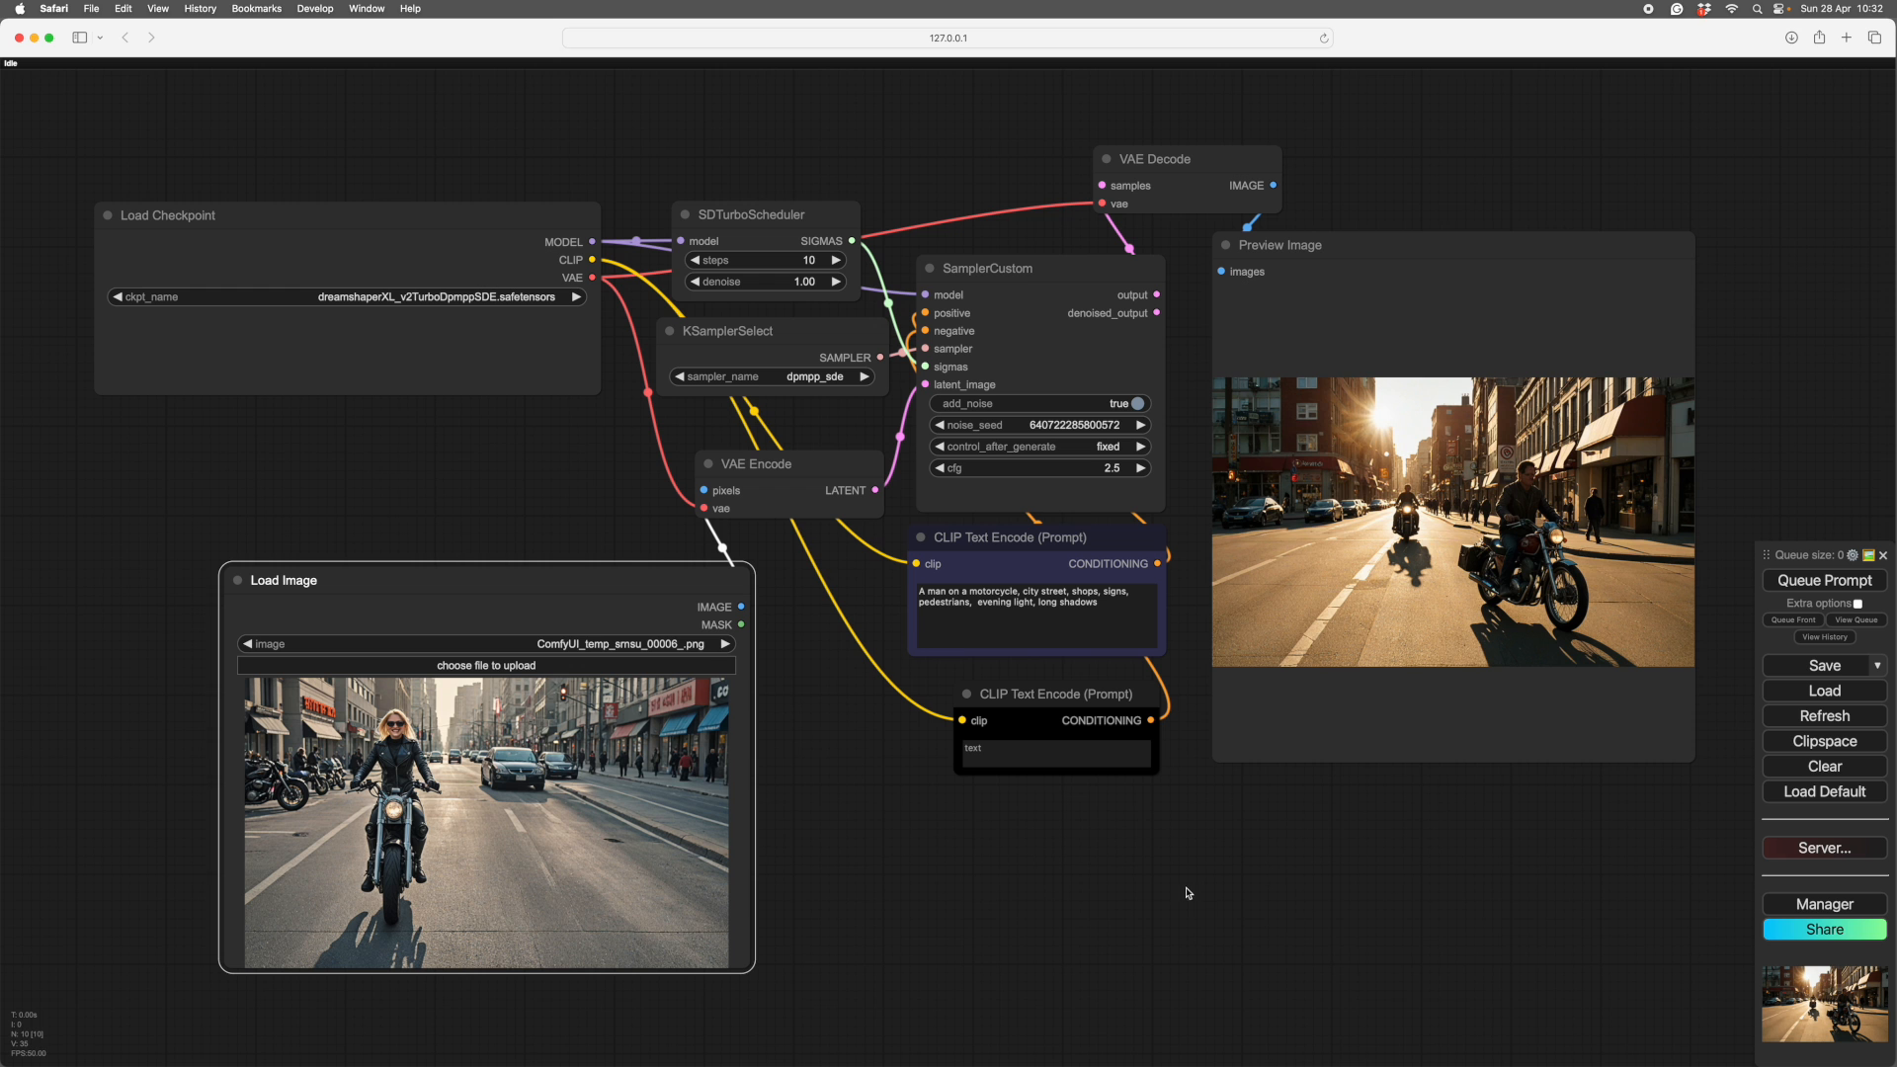
- Nudge the VAE Encode node slightly upward and shift the Load Image node slightly beneath it
left_click(631, 575)
left_click_drag(632, 575, 678, 565)
scroll(934, 814, "up", 3)
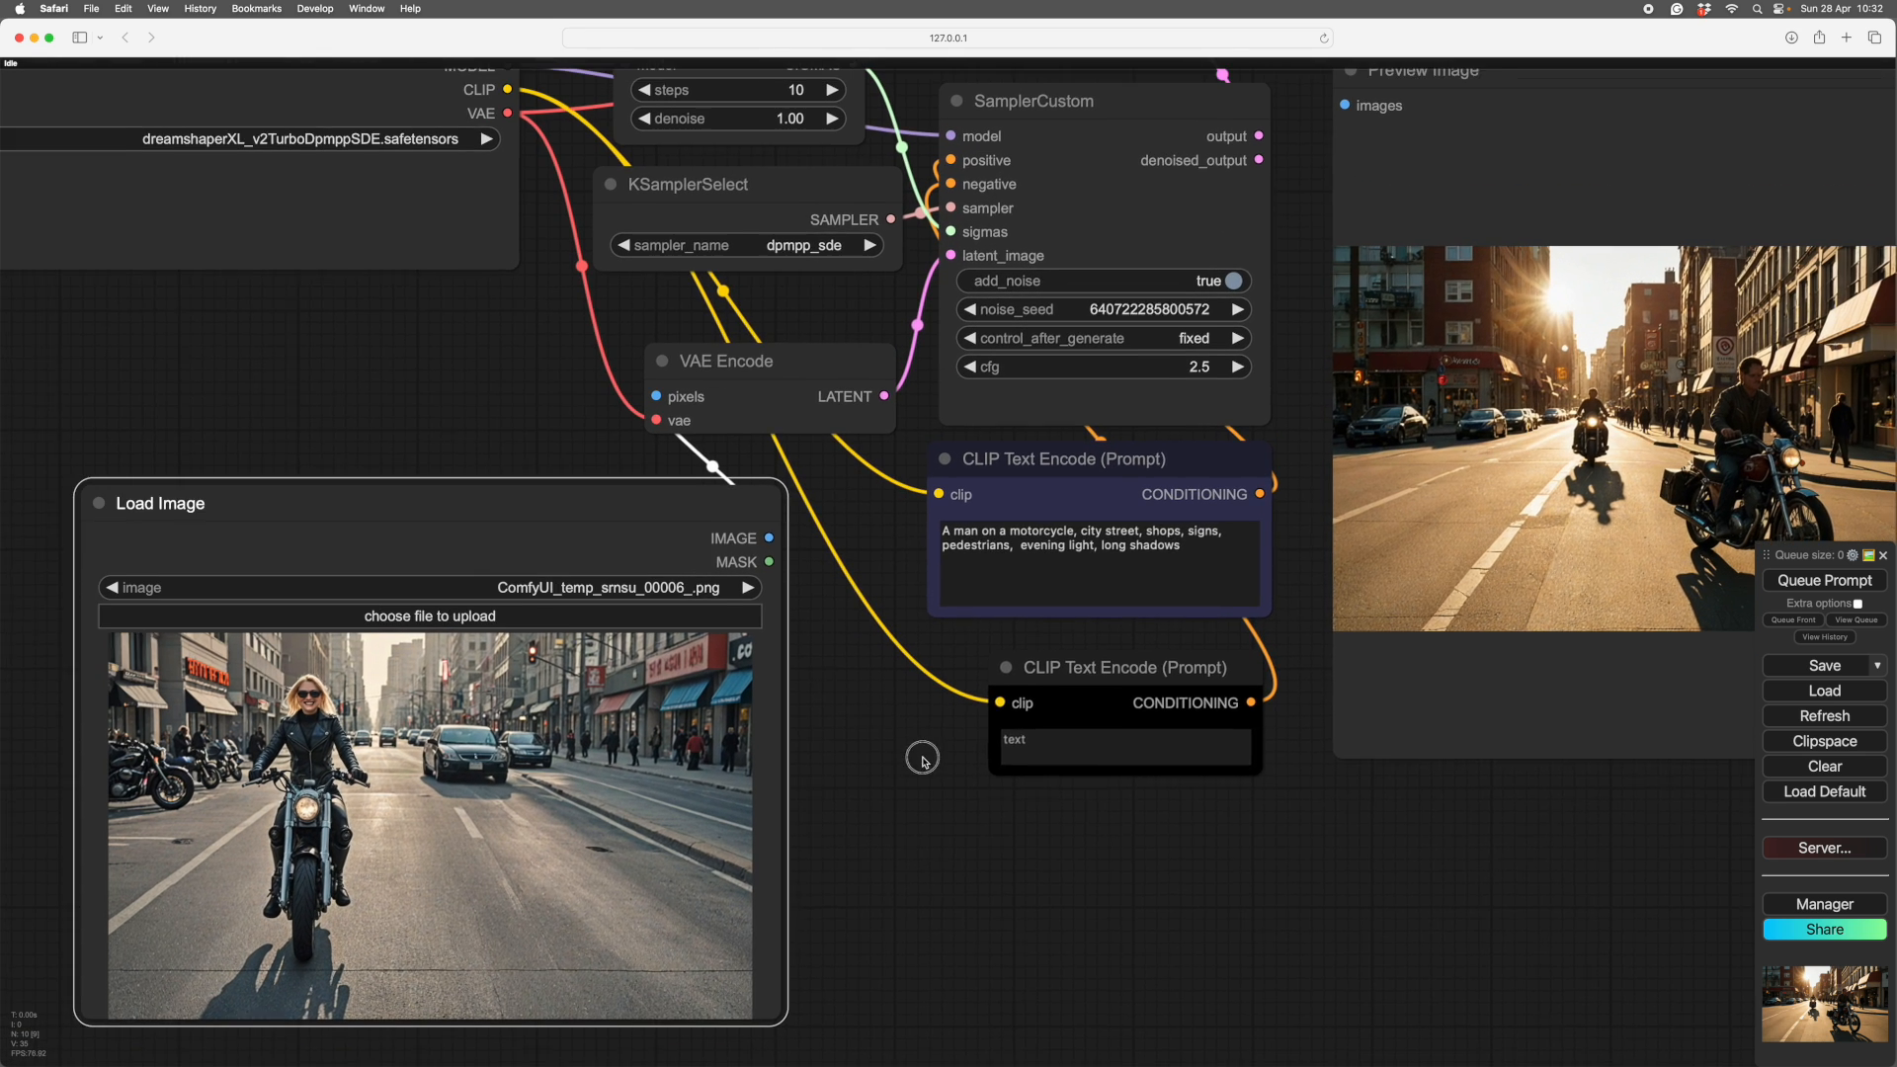
scroll(1086, 877, "right", 1)
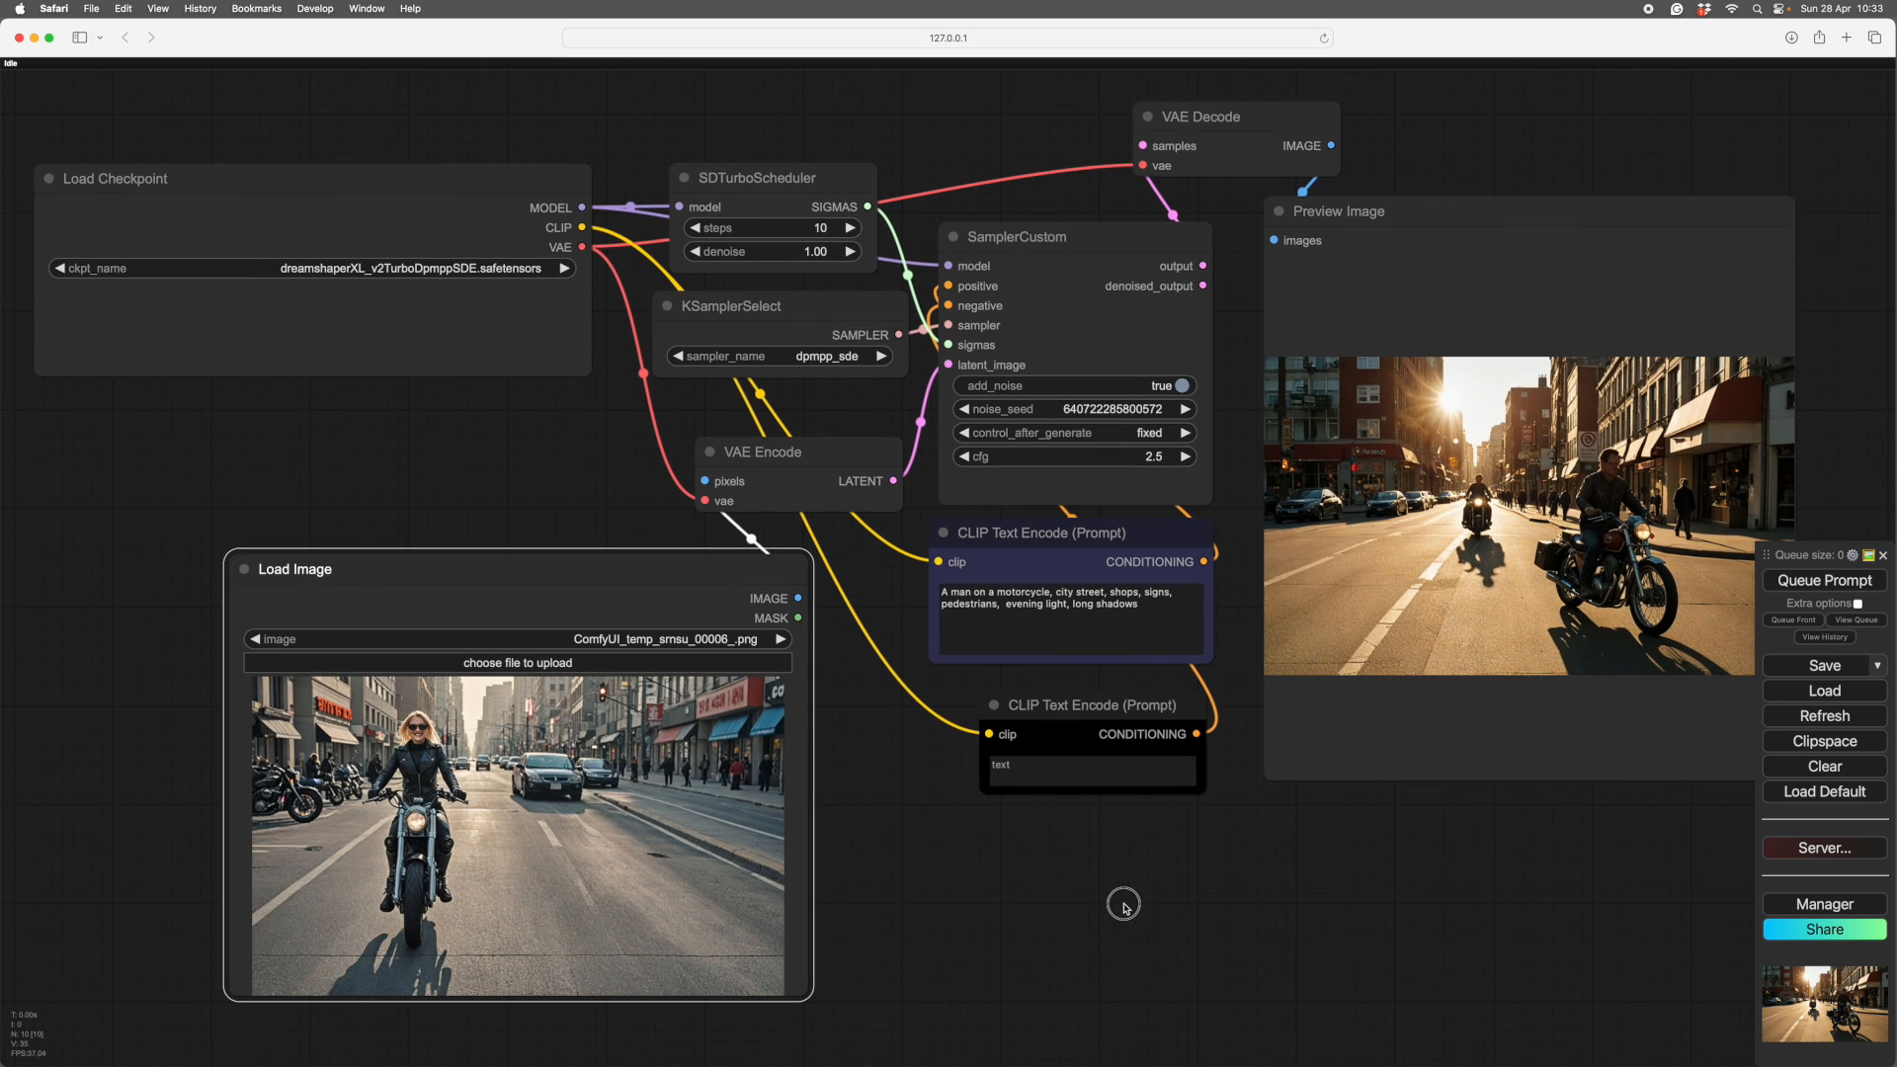
left_click_drag(996, 890, 988, 886)
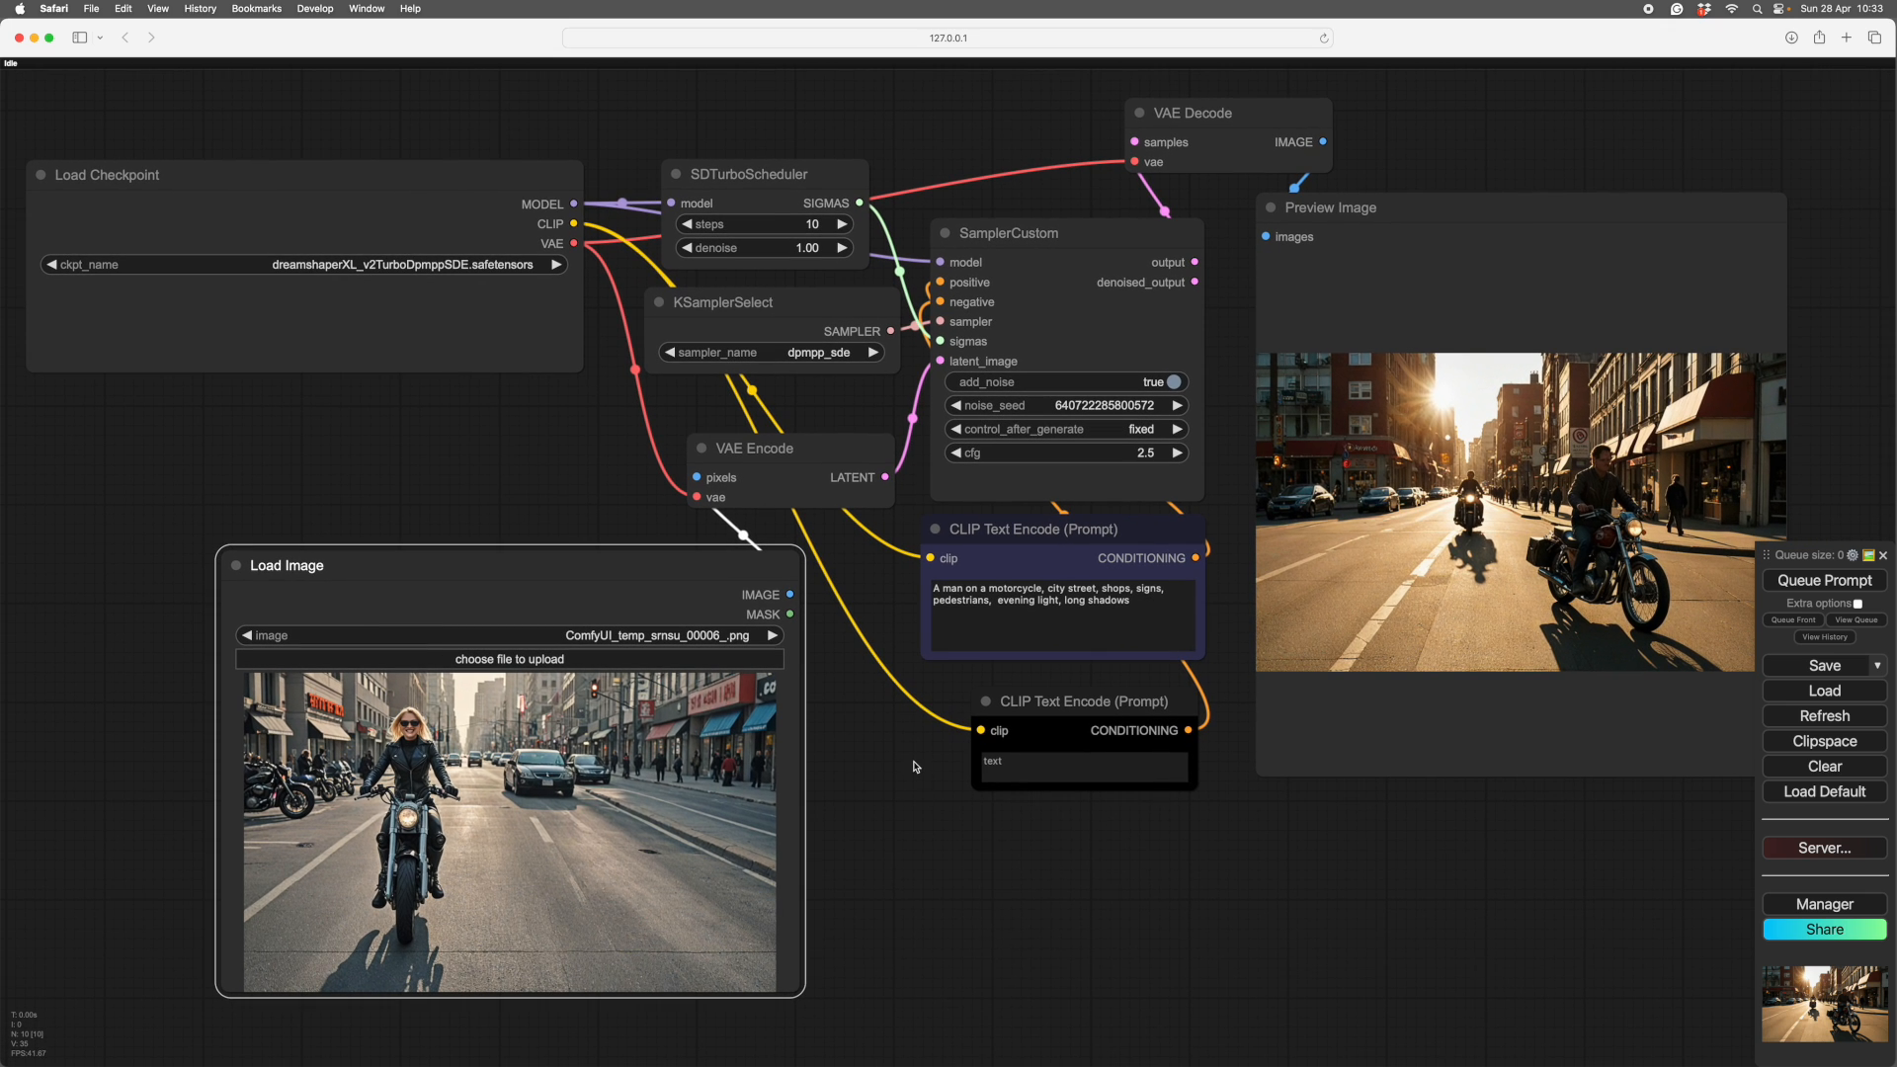
left_click_drag(775, 452, 779, 439)
left_click_drag(636, 565, 623, 562)
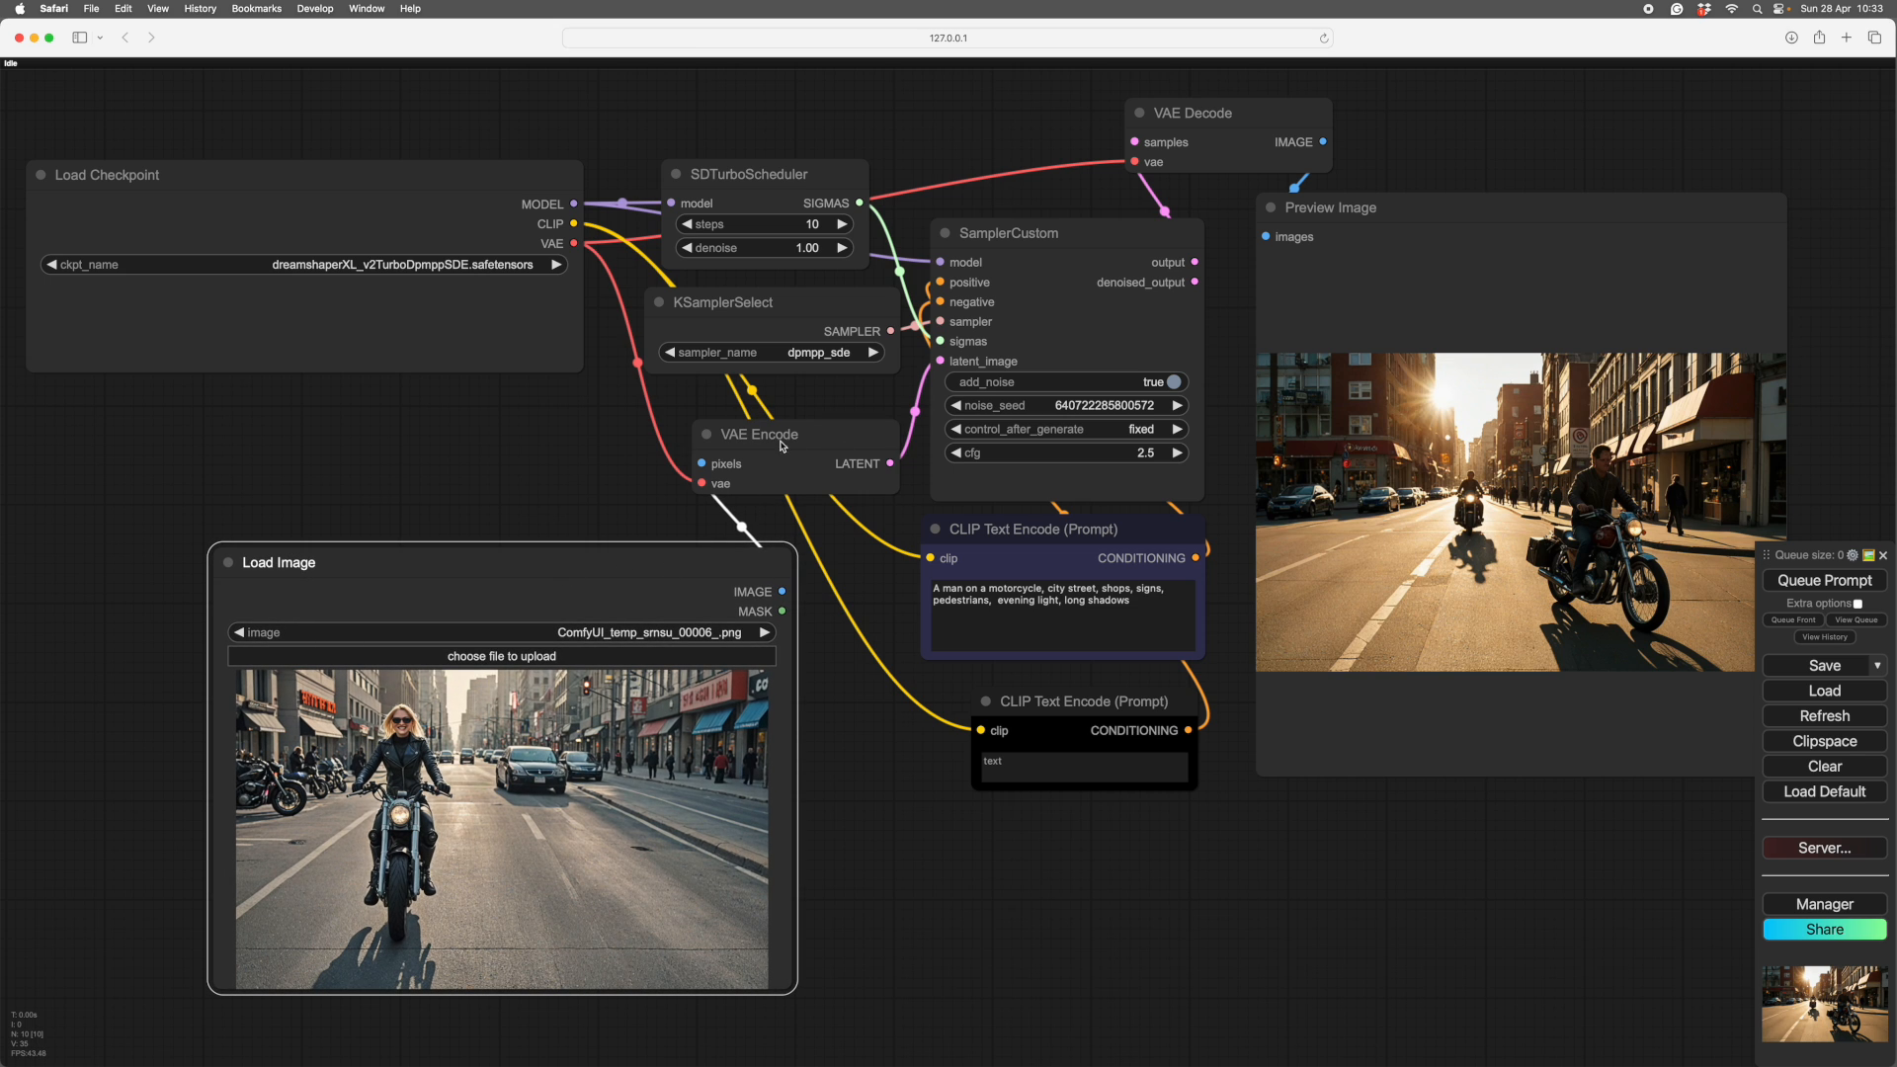
left_click(600, 570)
left_click(675, 238)
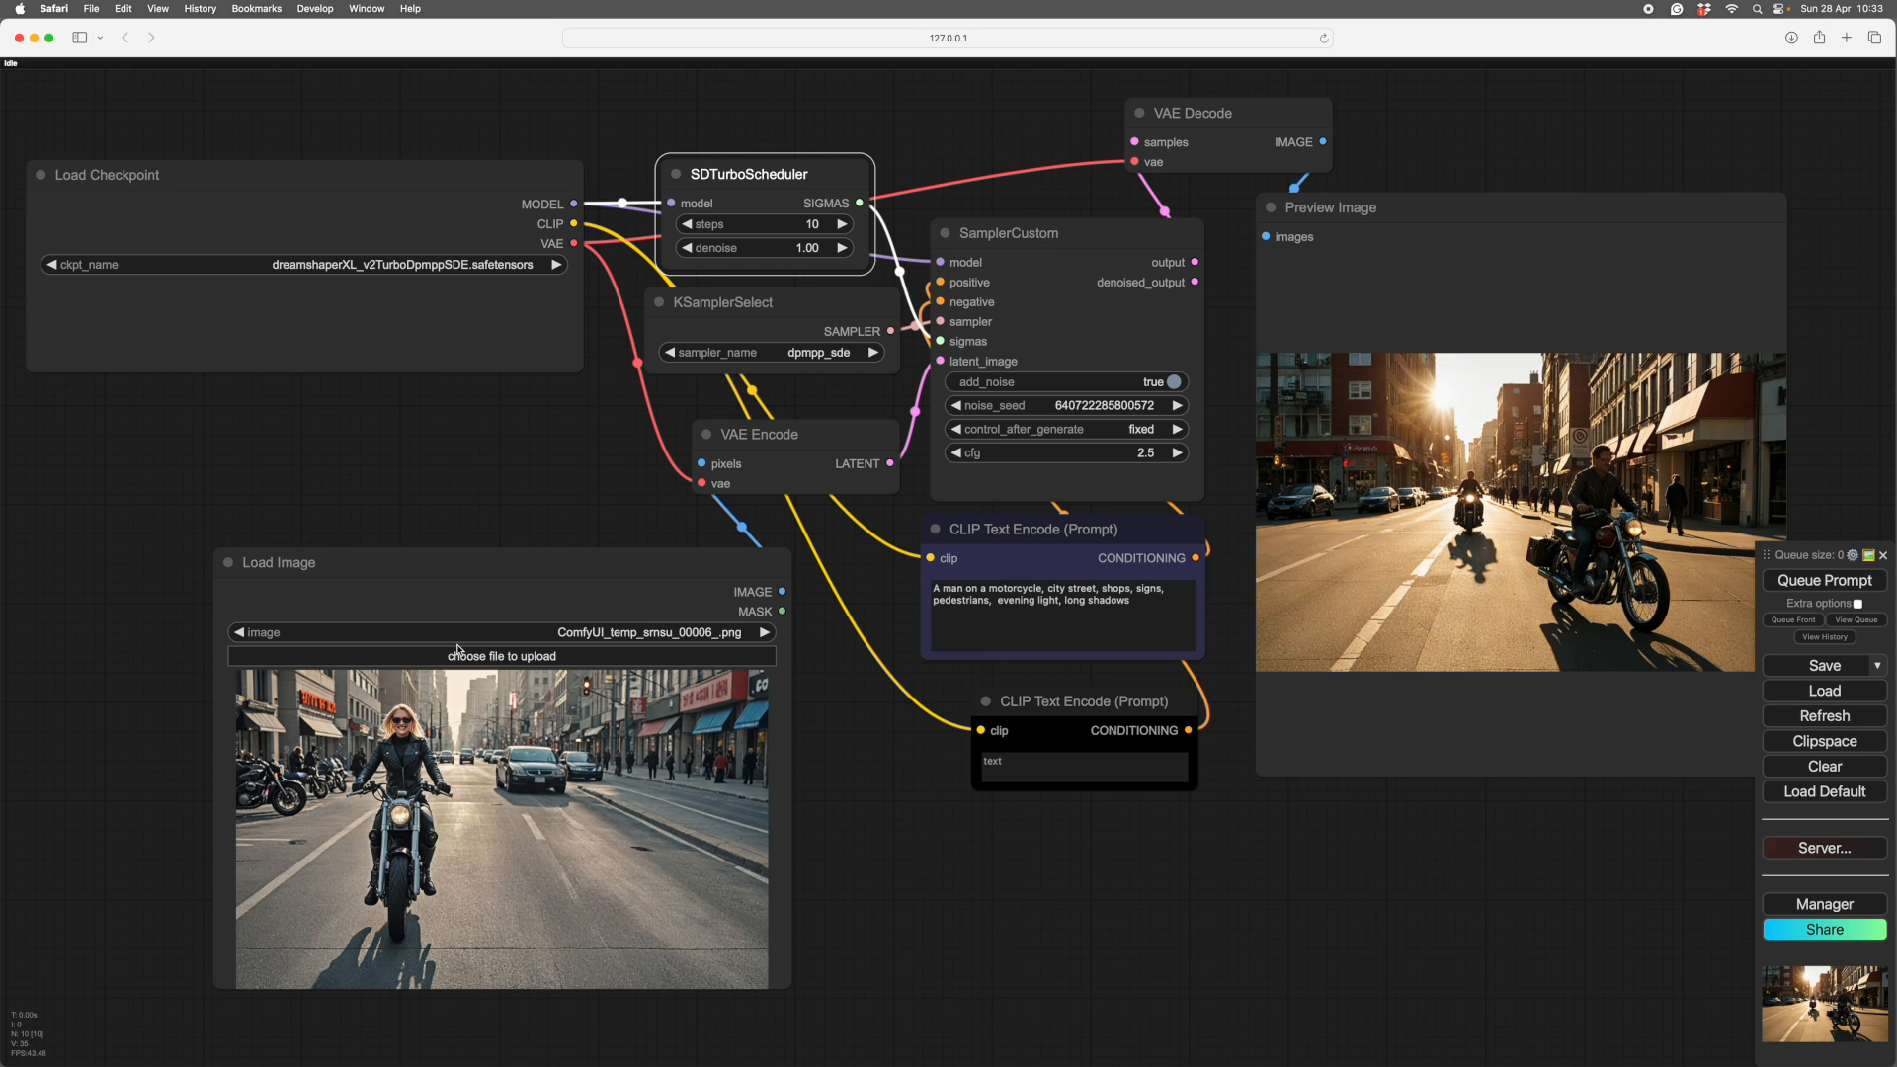
left_click(444, 563)
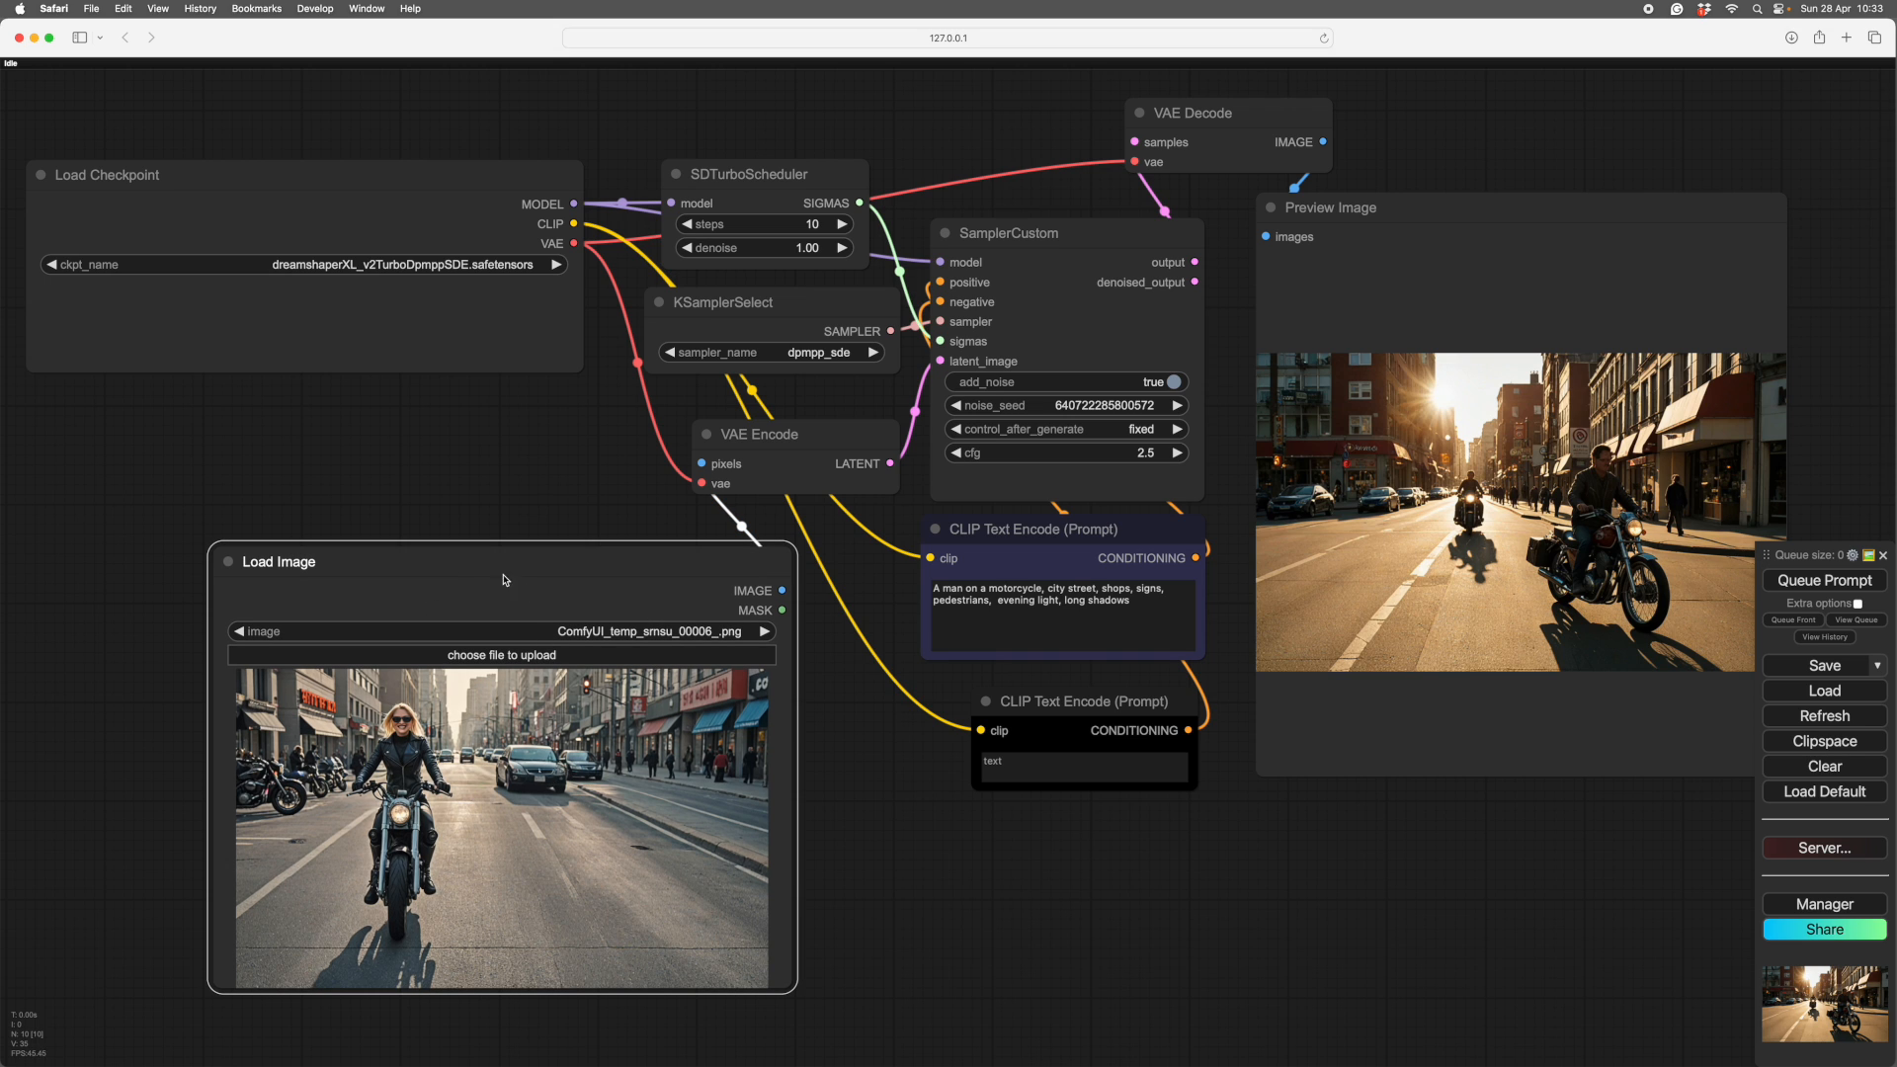
left_click(482, 564)
left_click(603, 559)
- Set the SDTurboScheduler denoise to 0.60 and generate an image based on the loaded motorcycle picture
mouse_move(819, 249)
left_mouse_down()
mouse_move(732, 251)
mouse_move(835, 275)
left_mouse_up()
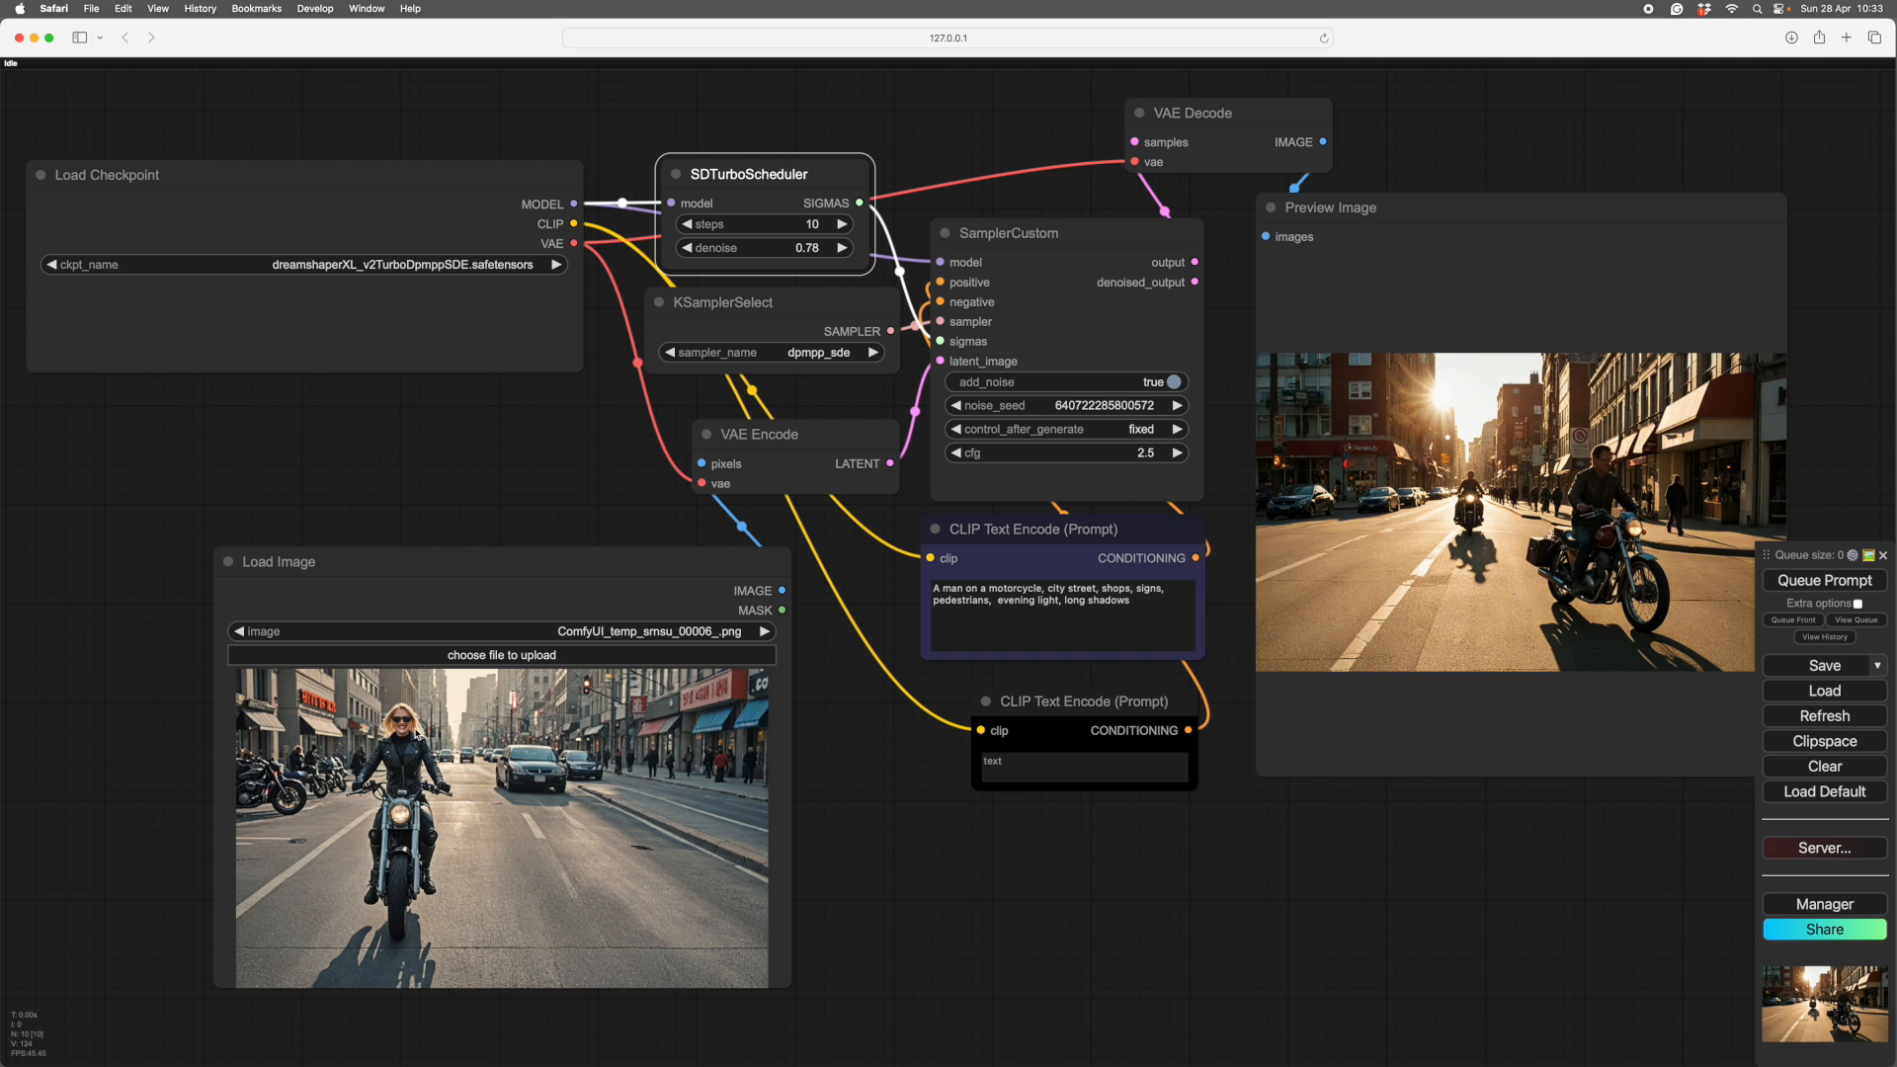
left_click_drag(732, 255, 691, 255)
left_click(692, 256)
left_click(691, 256)
left_click(692, 256)
left_click(1816, 587)
left_click_drag(1490, 927, 1410, 924)
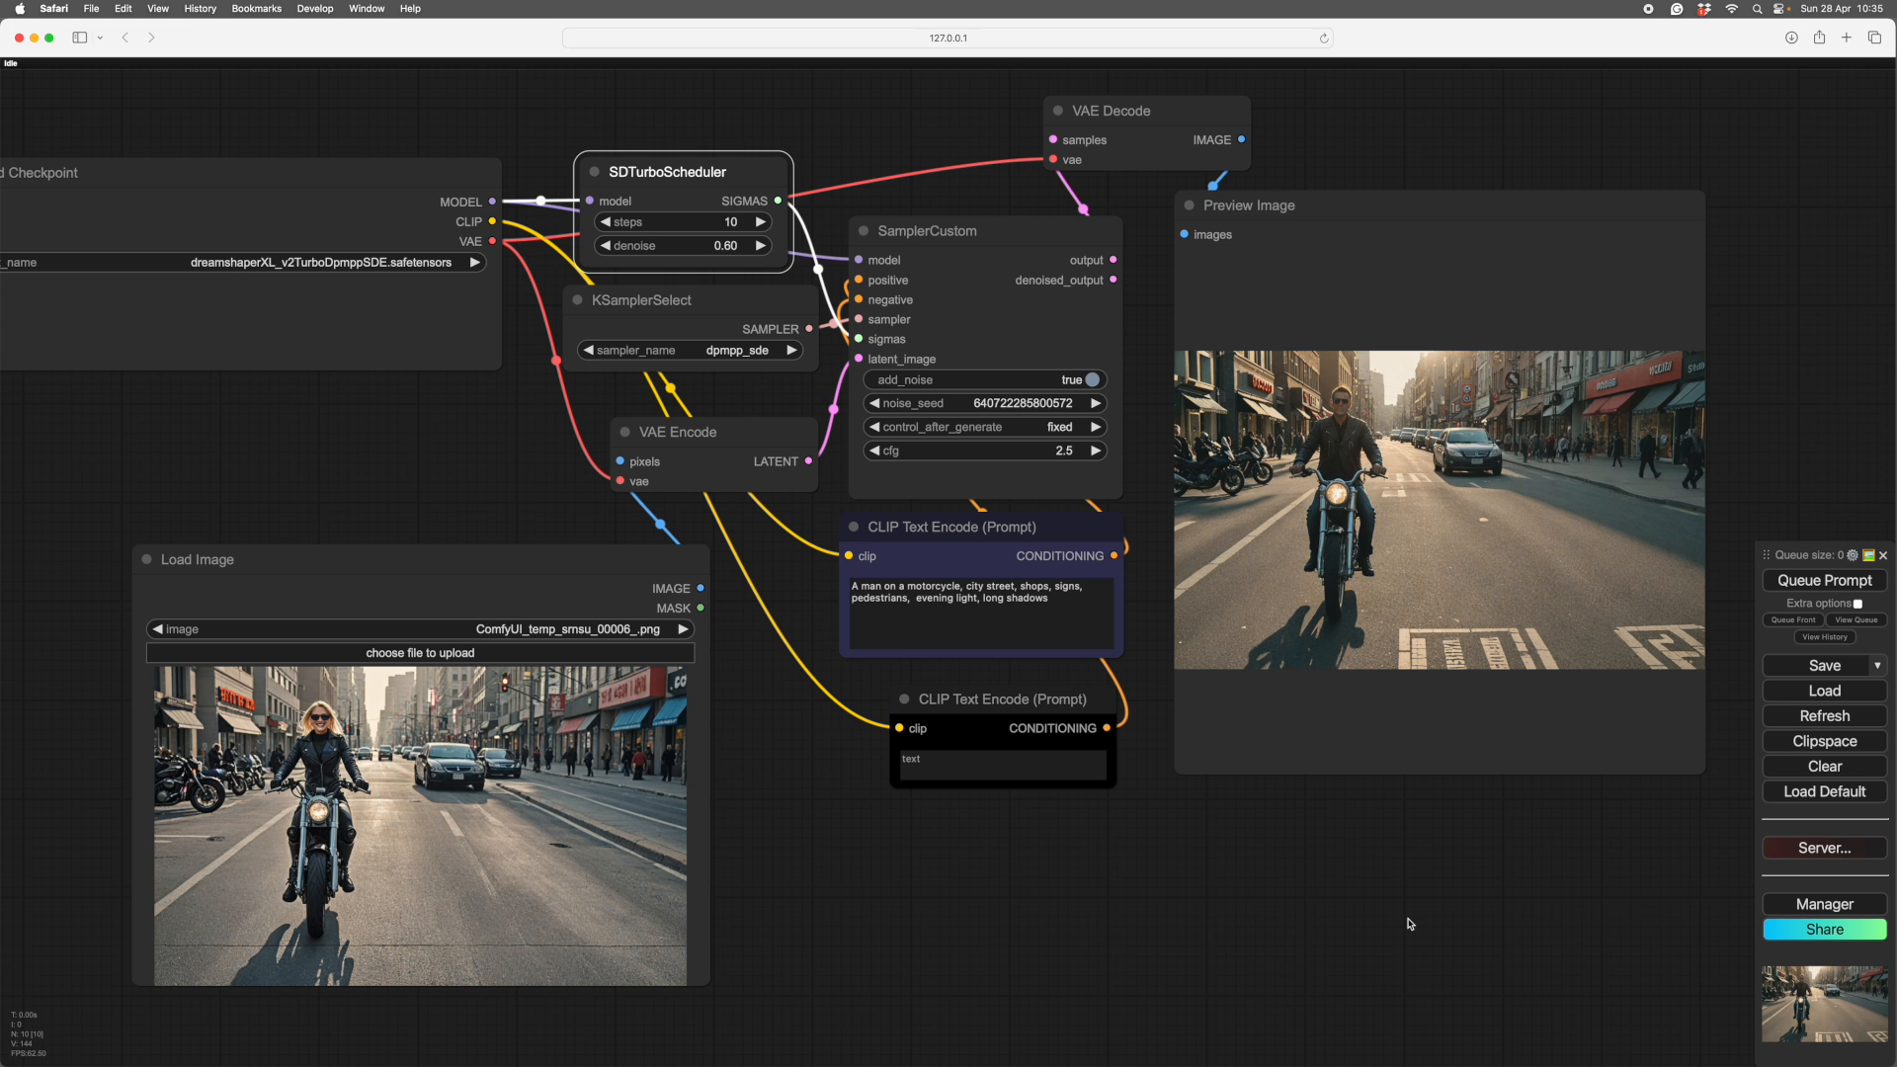
scroll(1571, 988, "up", 5)
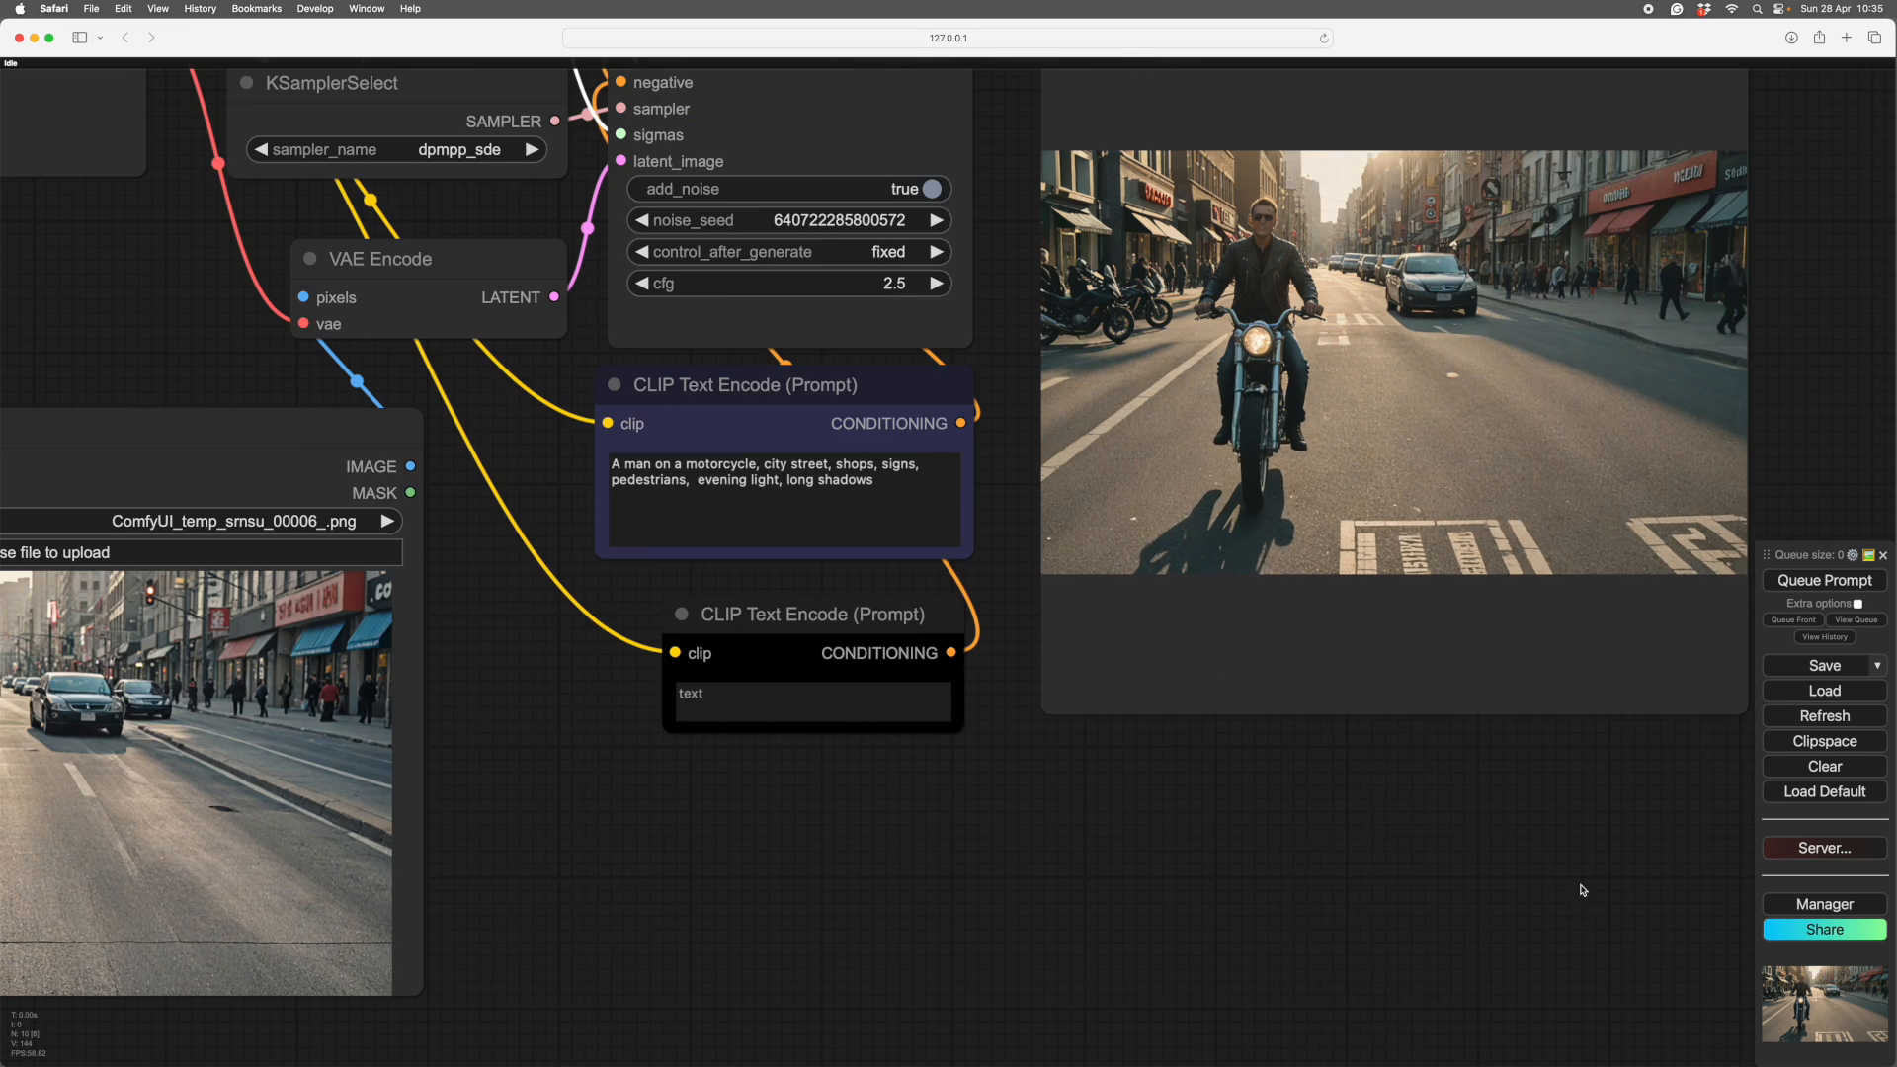
scroll(1586, 958, "down", 2)
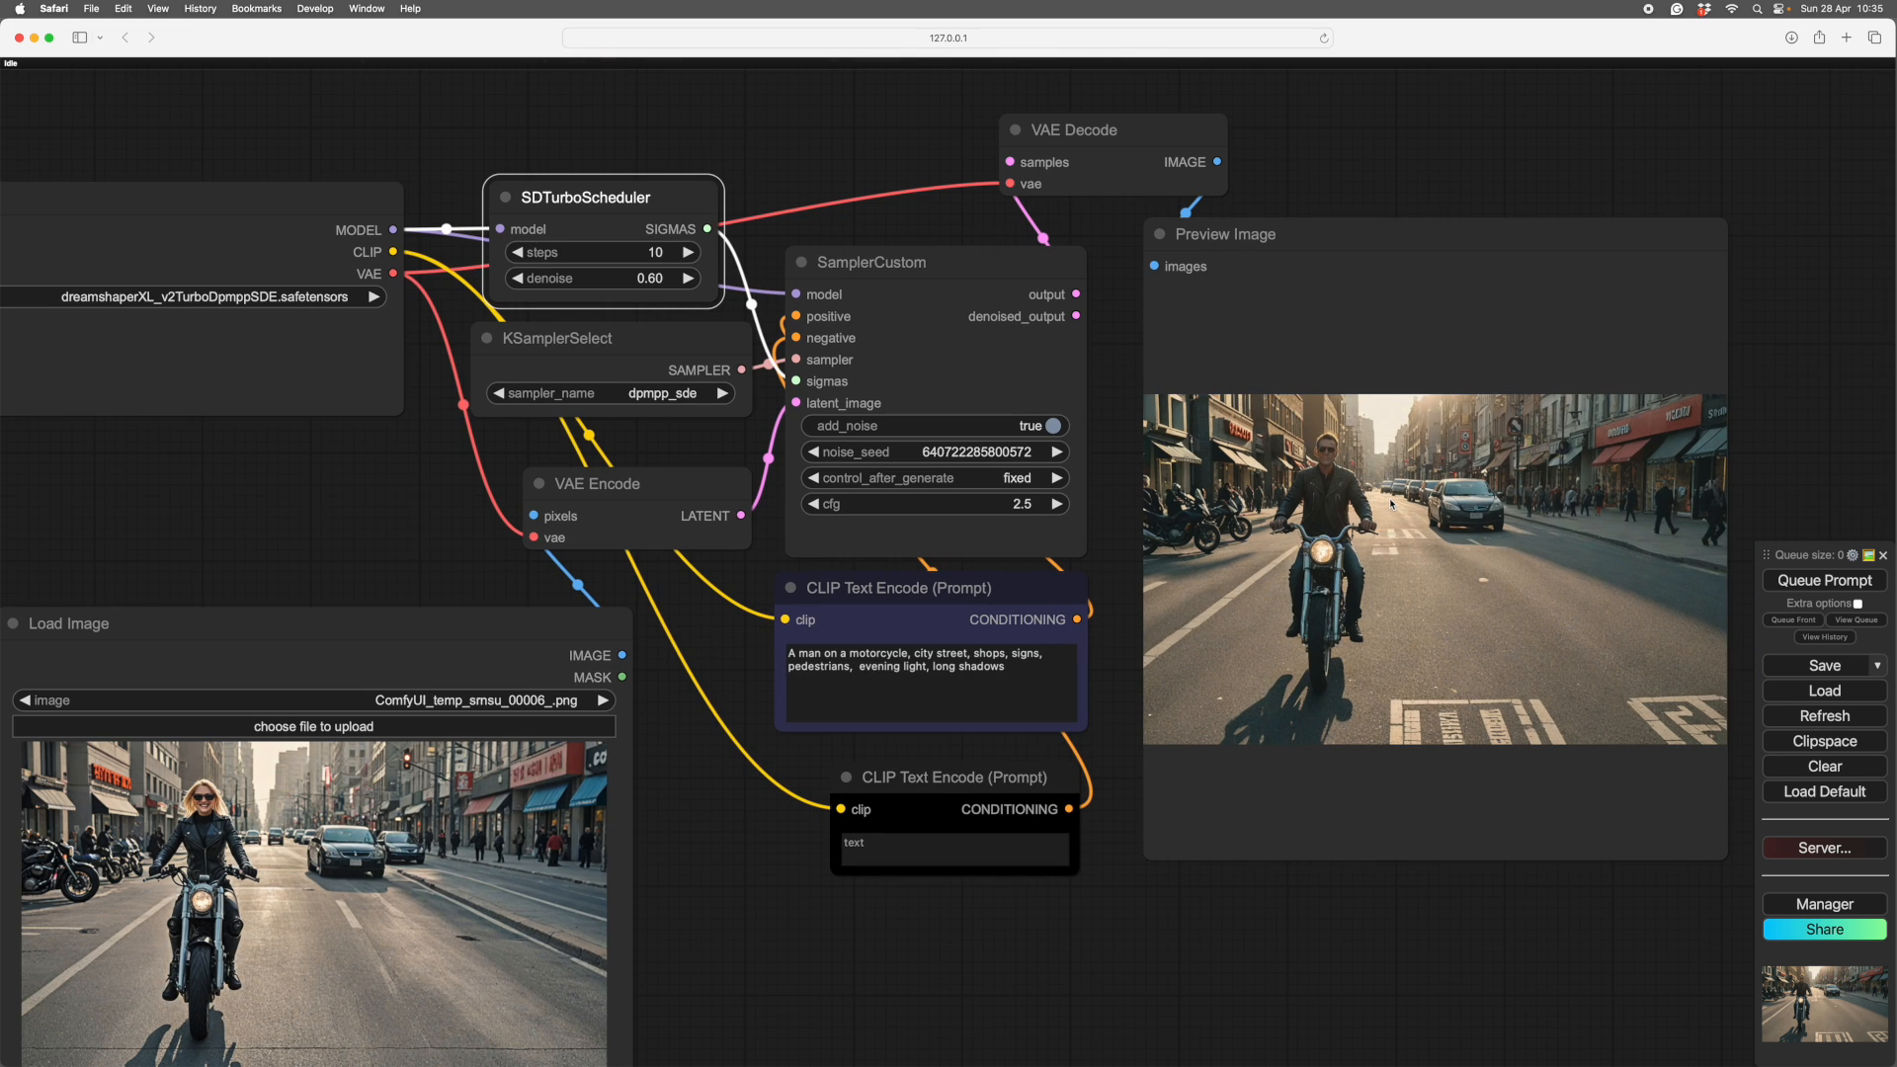
- Add "warm" before "evening light" in the positive prompt and generate the image with denoise at 0.75
scroll(1482, 958, "down", 3)
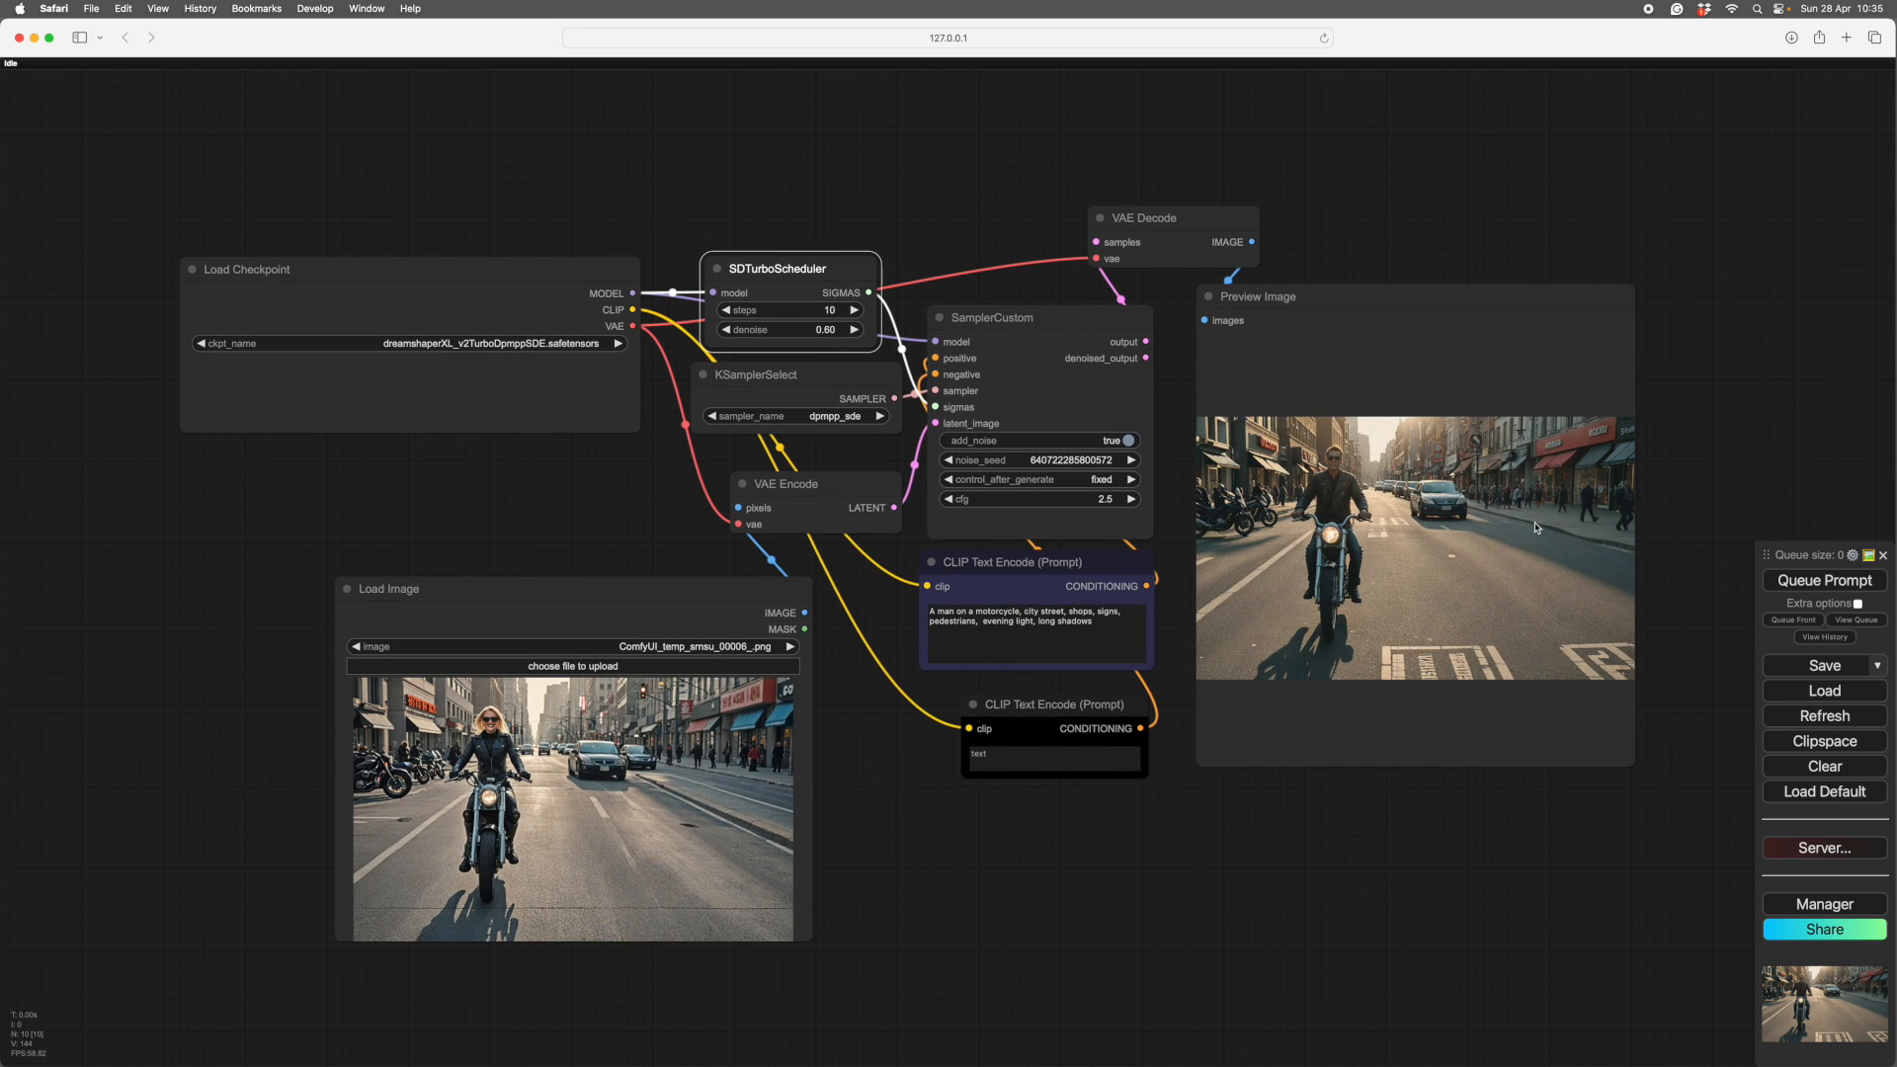
scroll(1284, 790, "up", 2)
scroll(1370, 816, "down", 2)
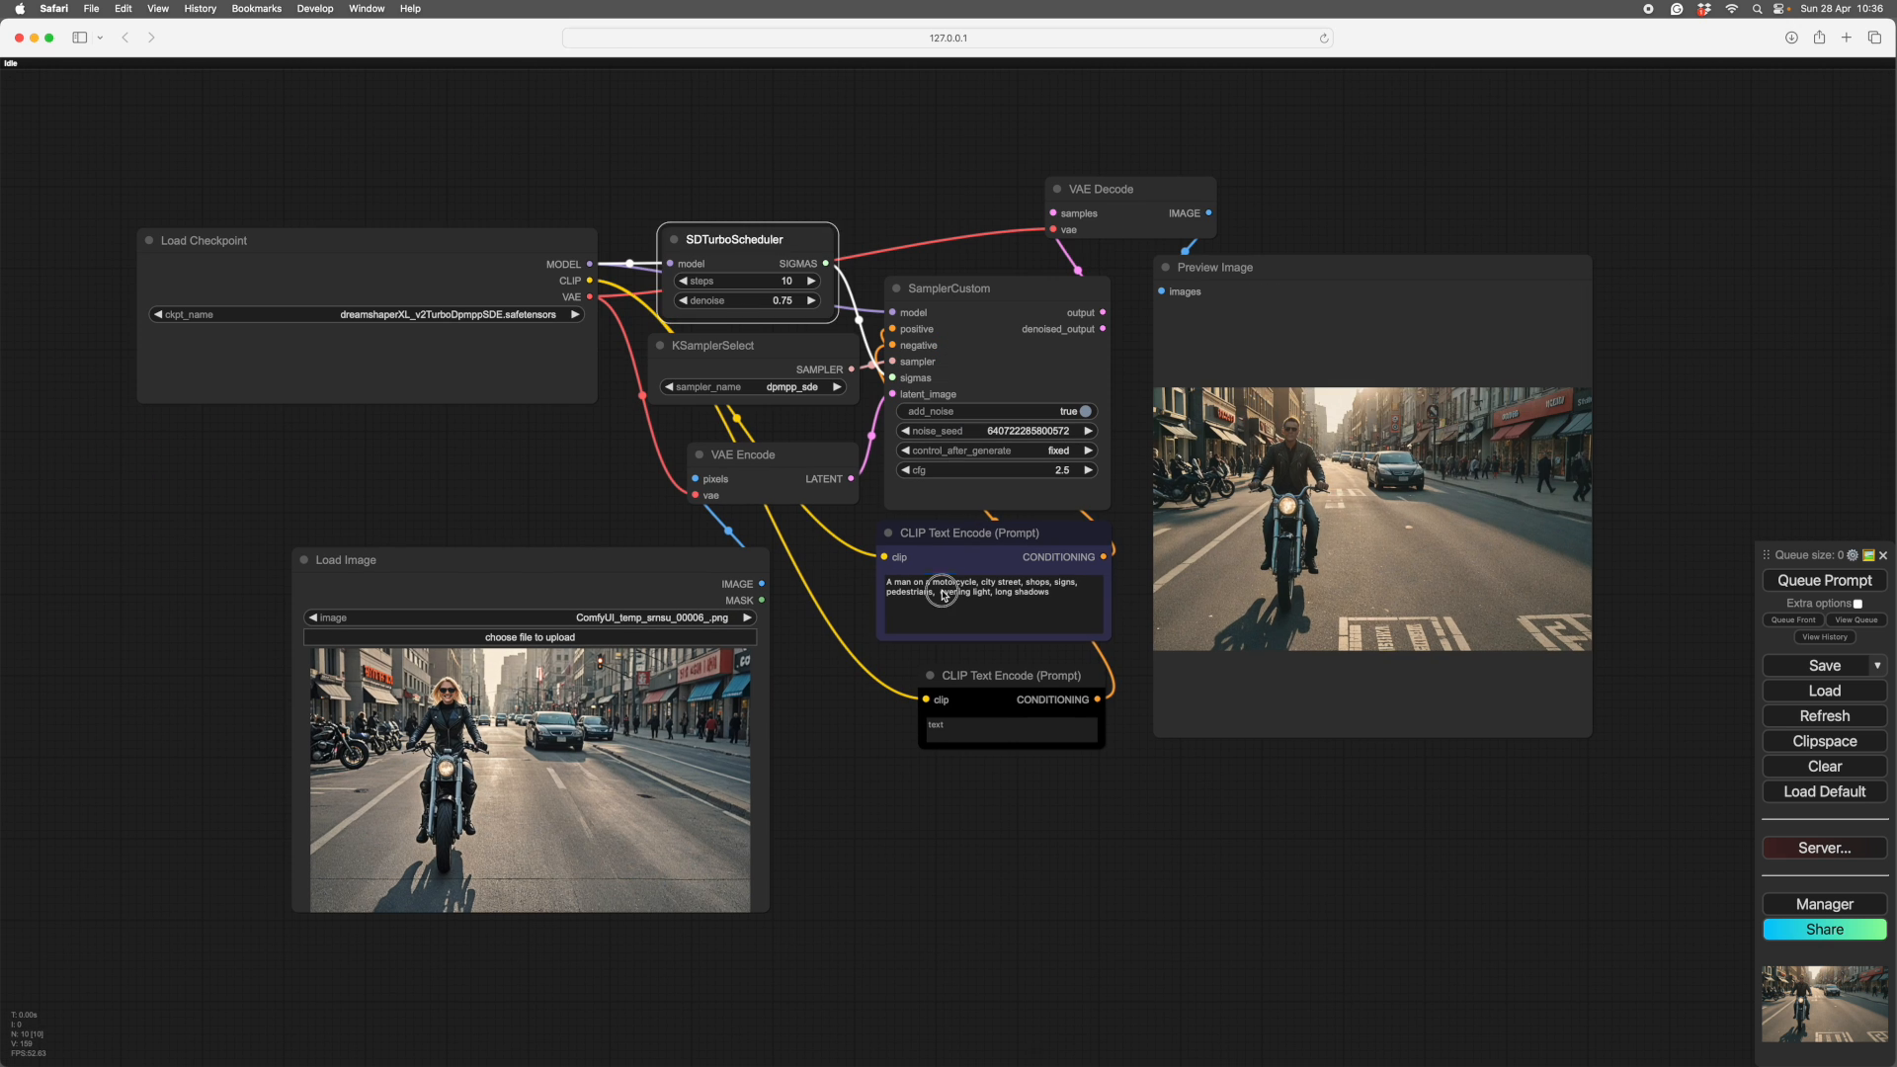
left_click(940, 594)
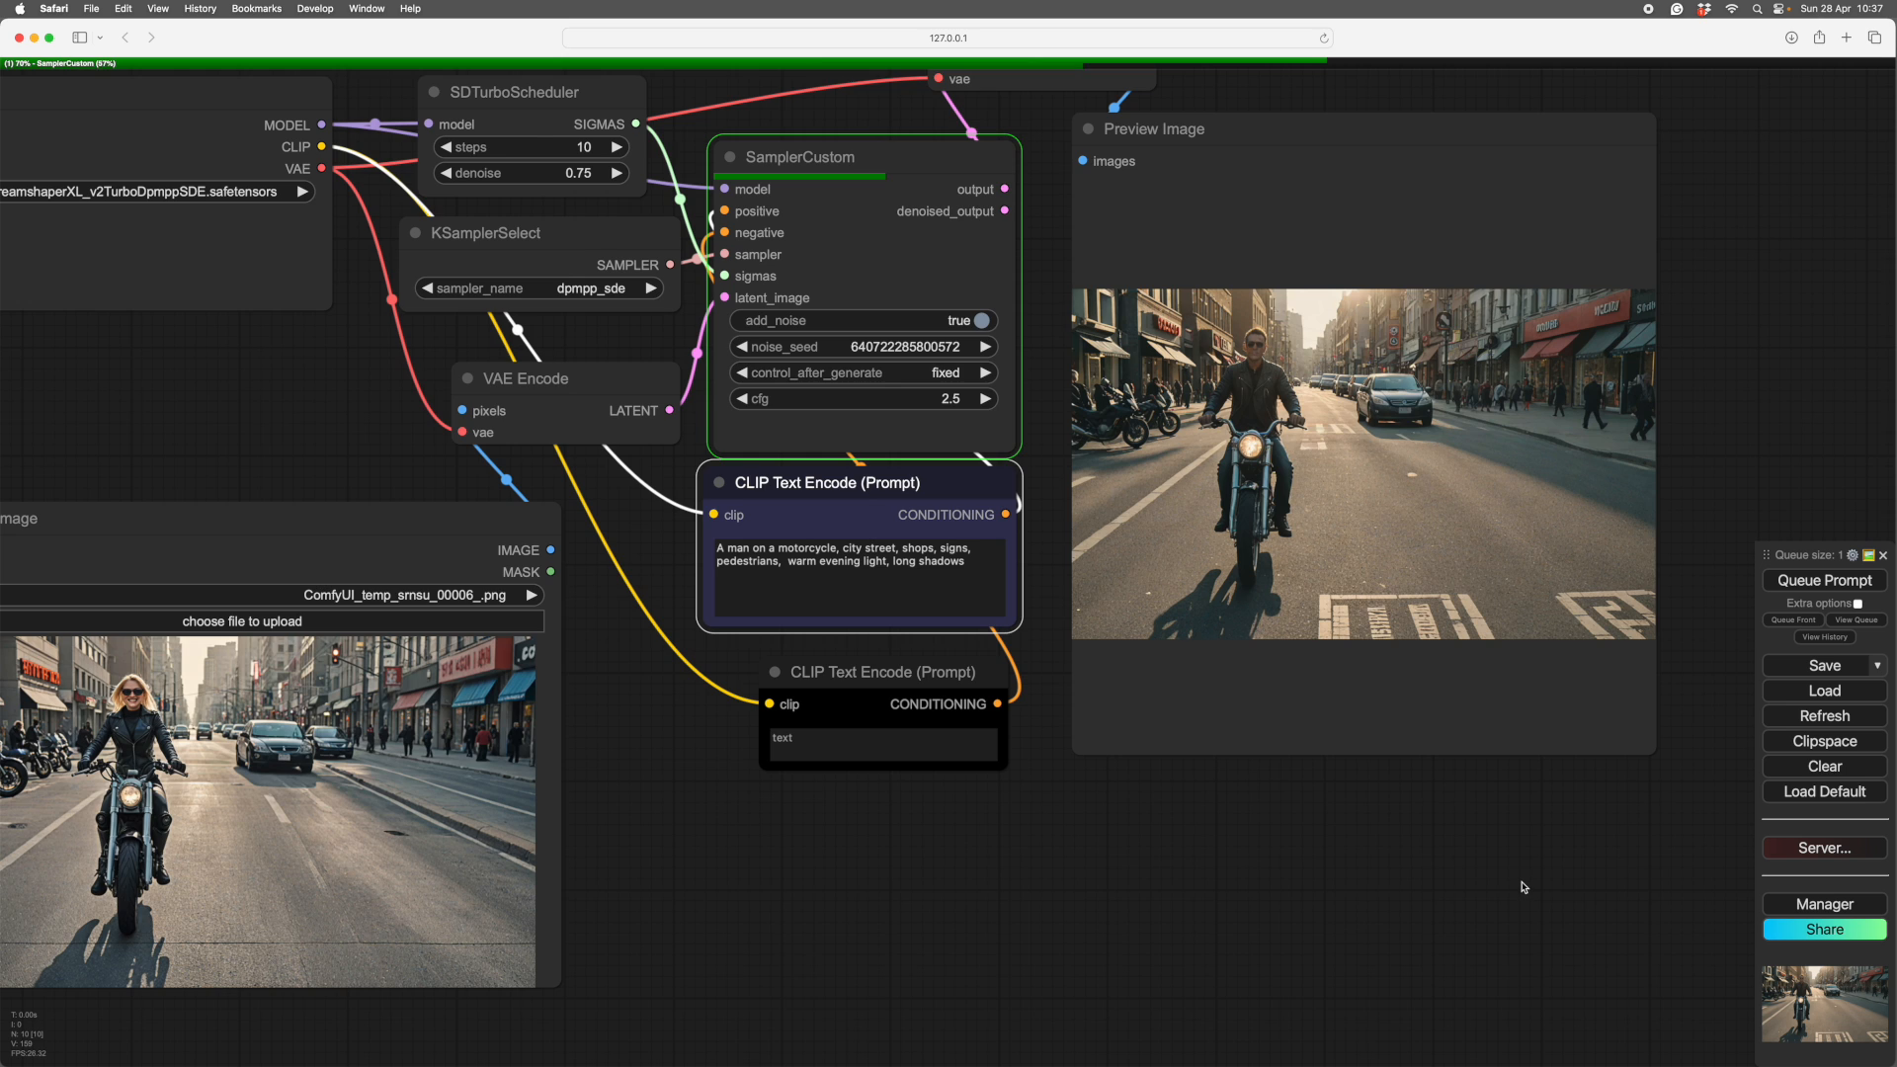
scroll(1524, 882, "up", 2)
scroll(1524, 882, "down", 2)
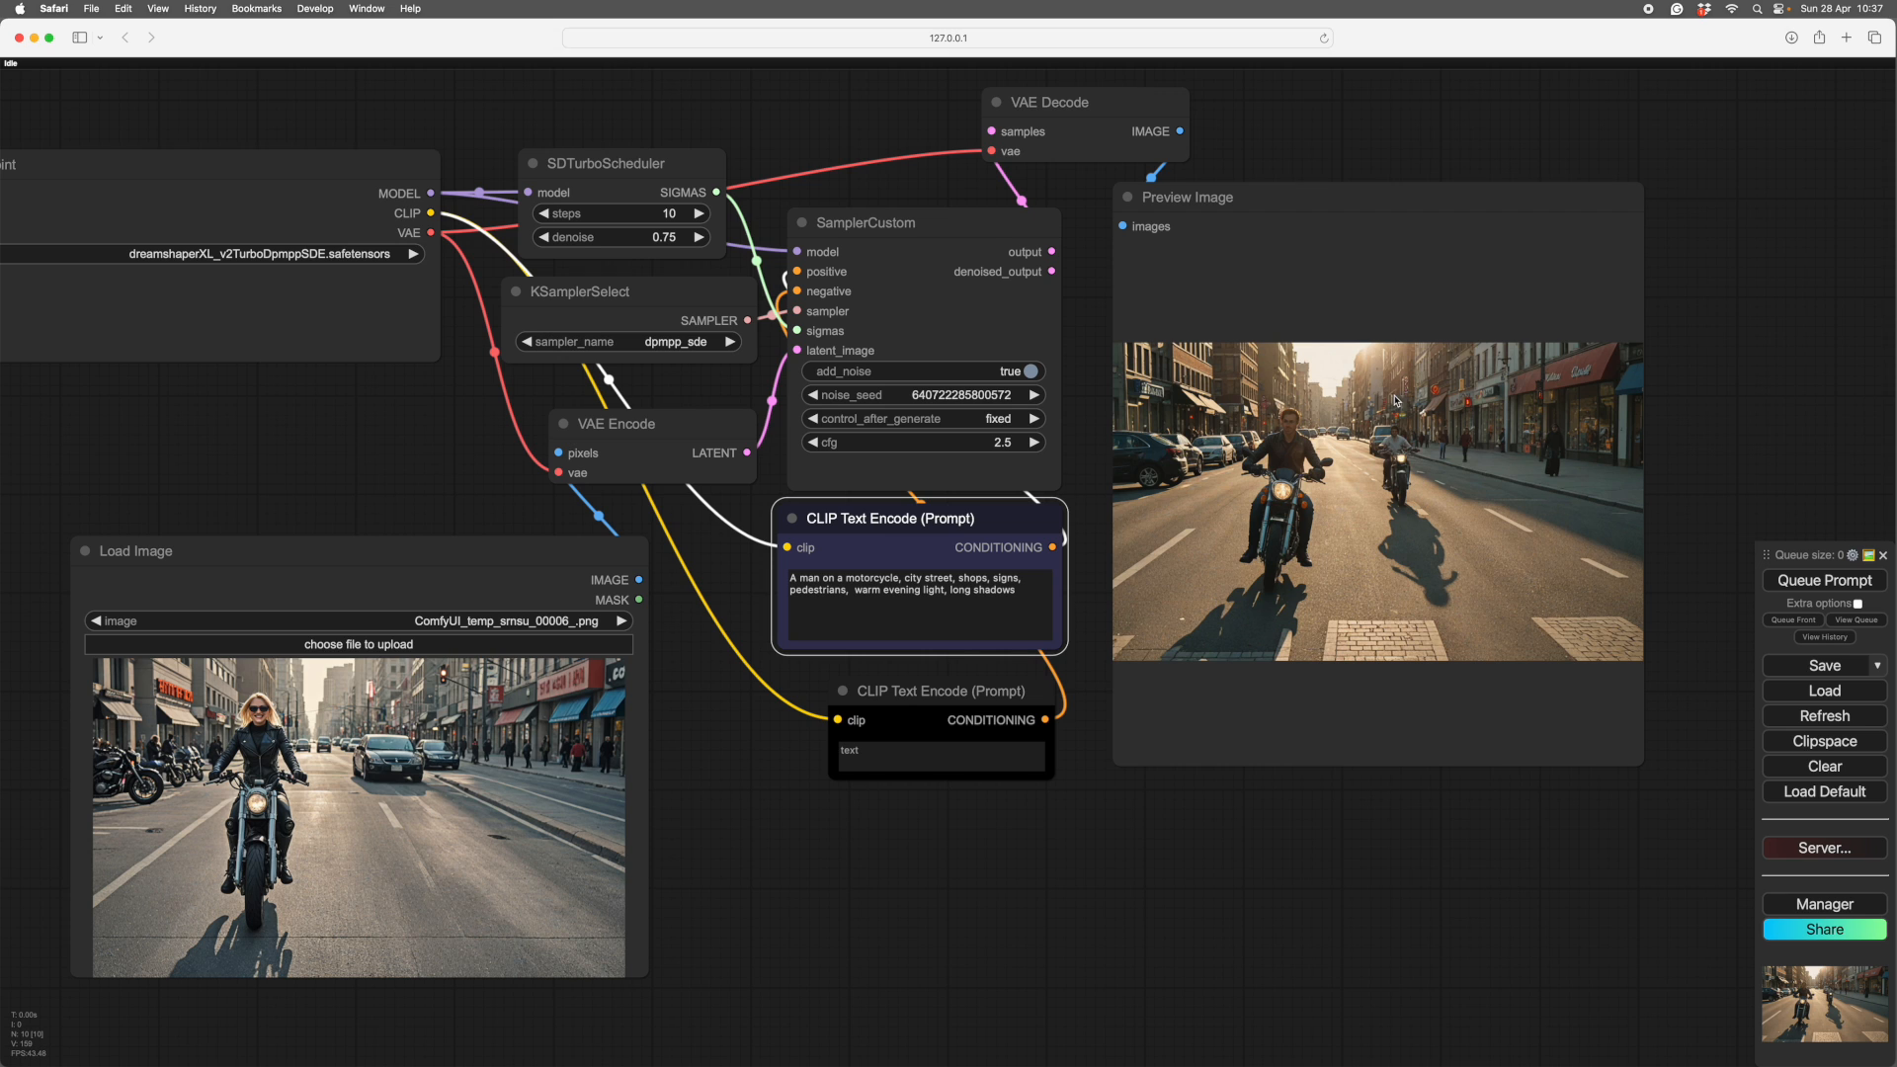
left_click(1032, 395)
left_click(1032, 396)
left_click(1030, 398)
left_click(1032, 396)
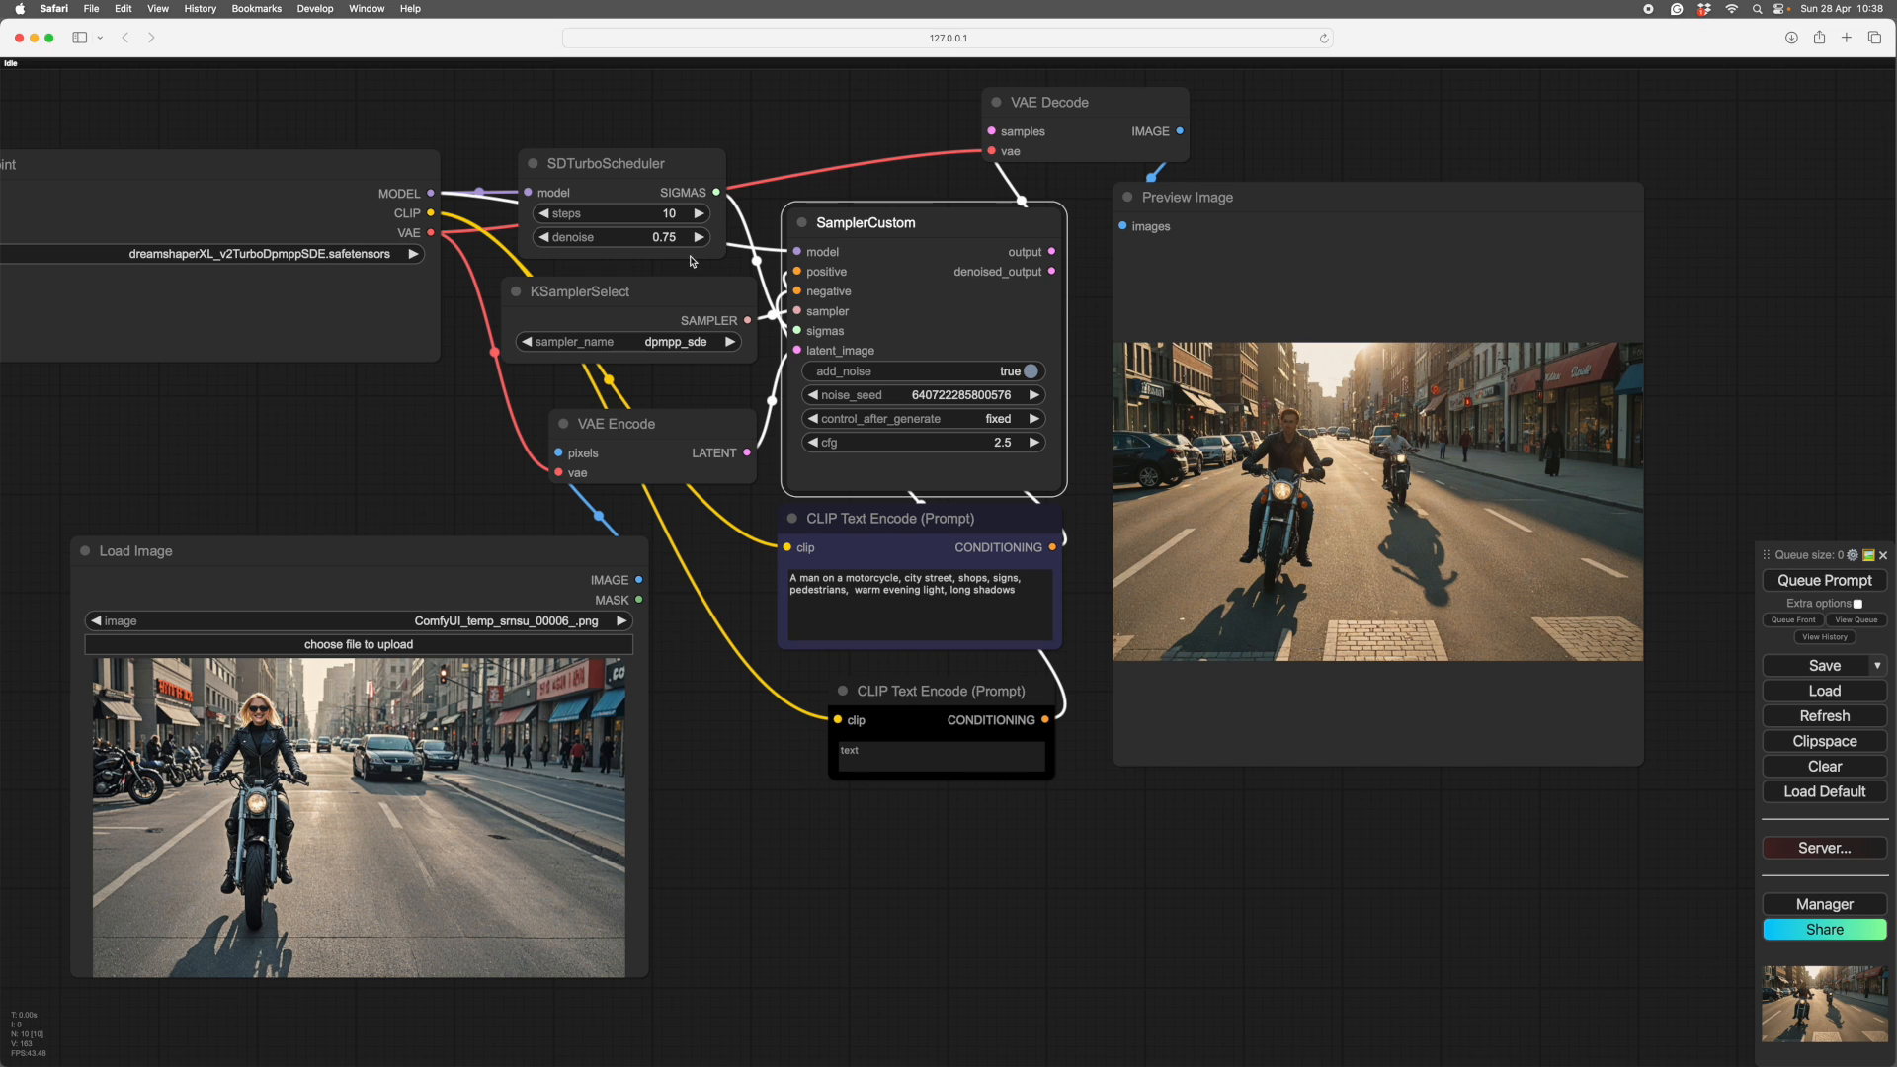
left_click(544, 238)
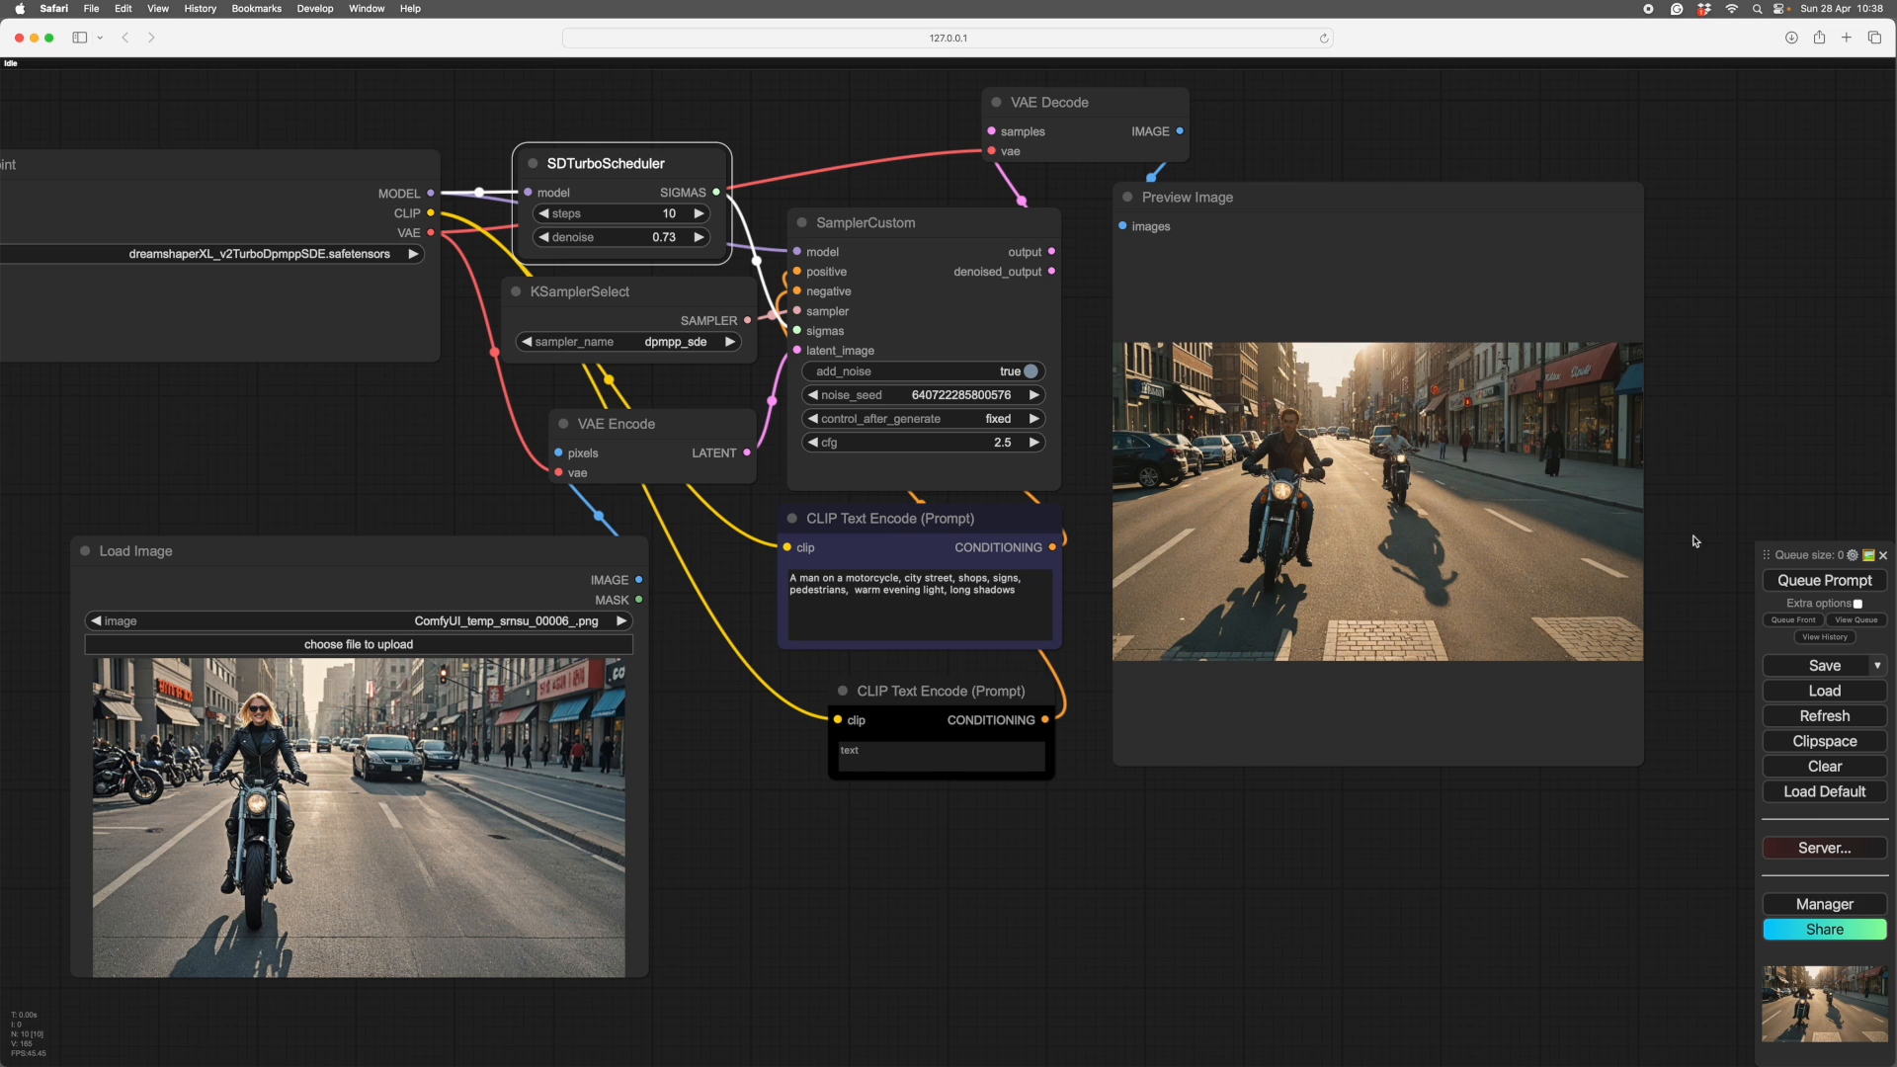
left_click(1821, 583)
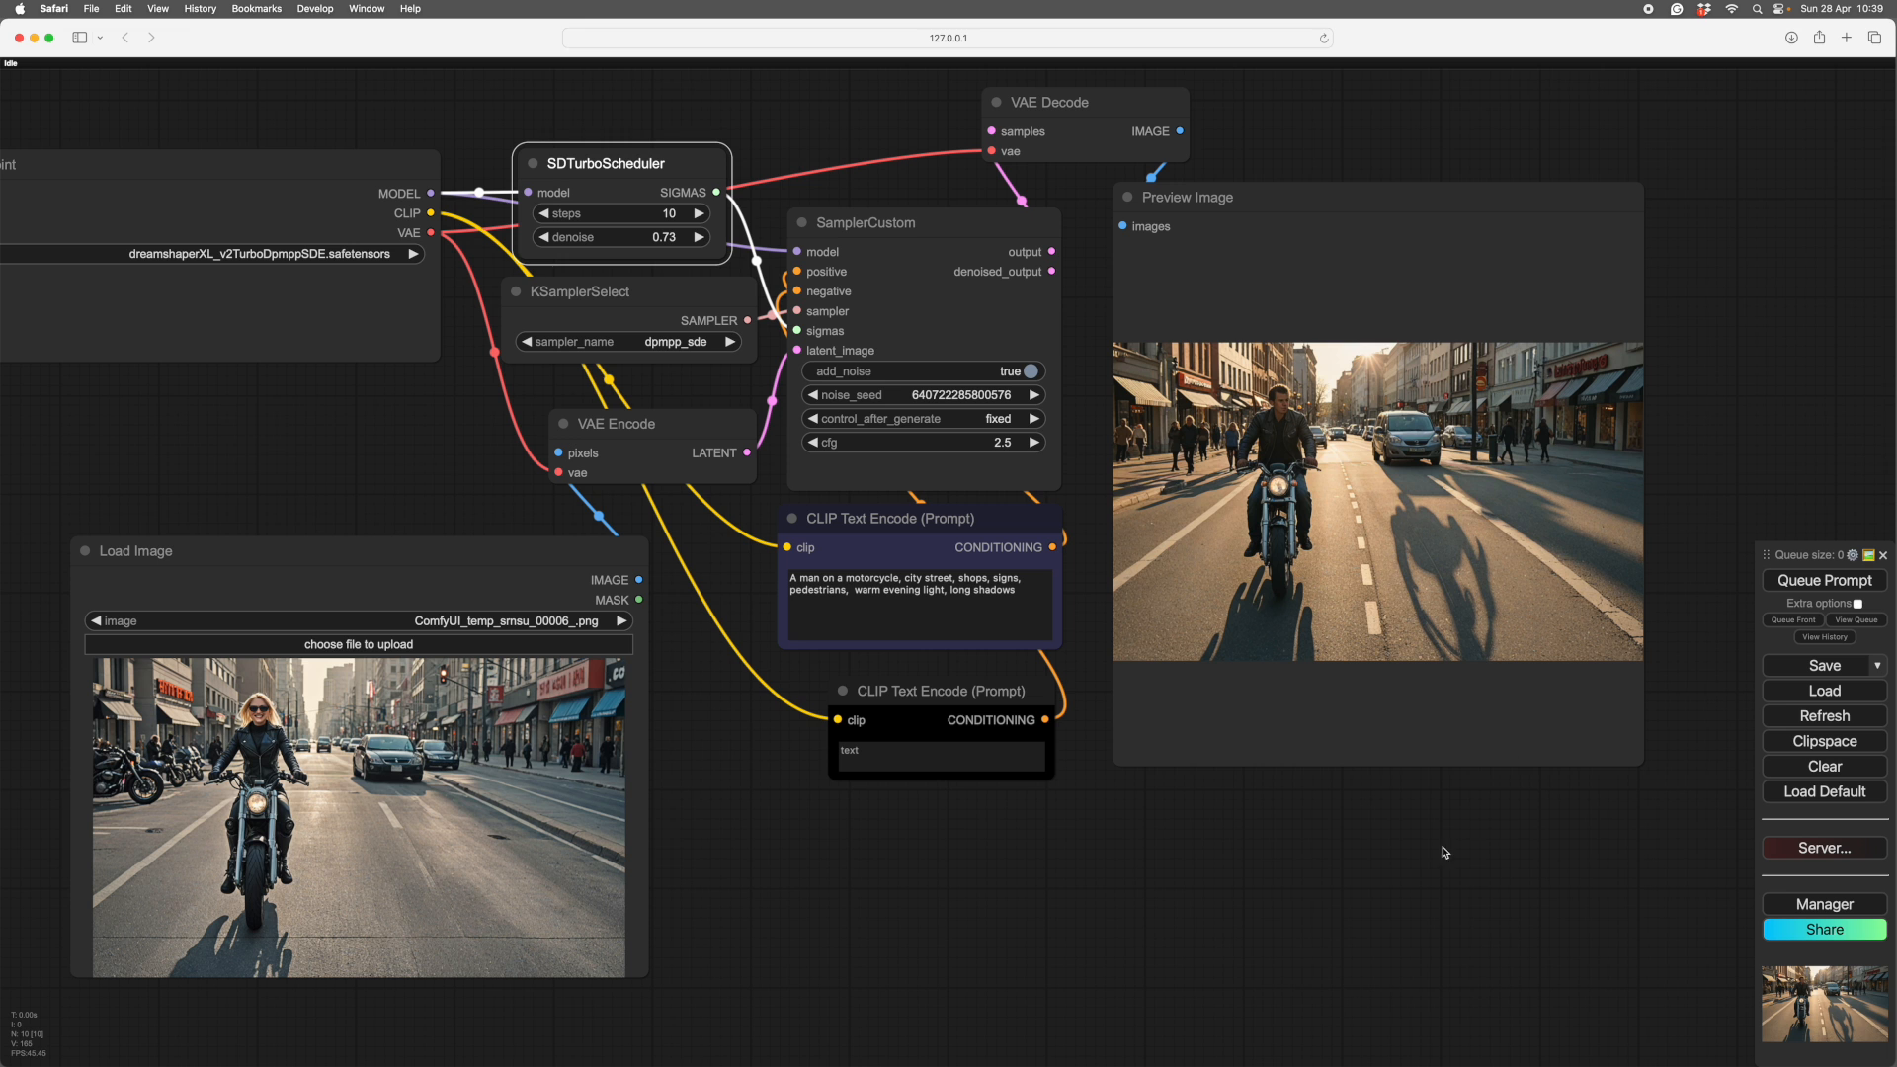
- Move the Load Image node slightly lower, away from the VAE Encode node
scroll(1426, 870, "down", 2)
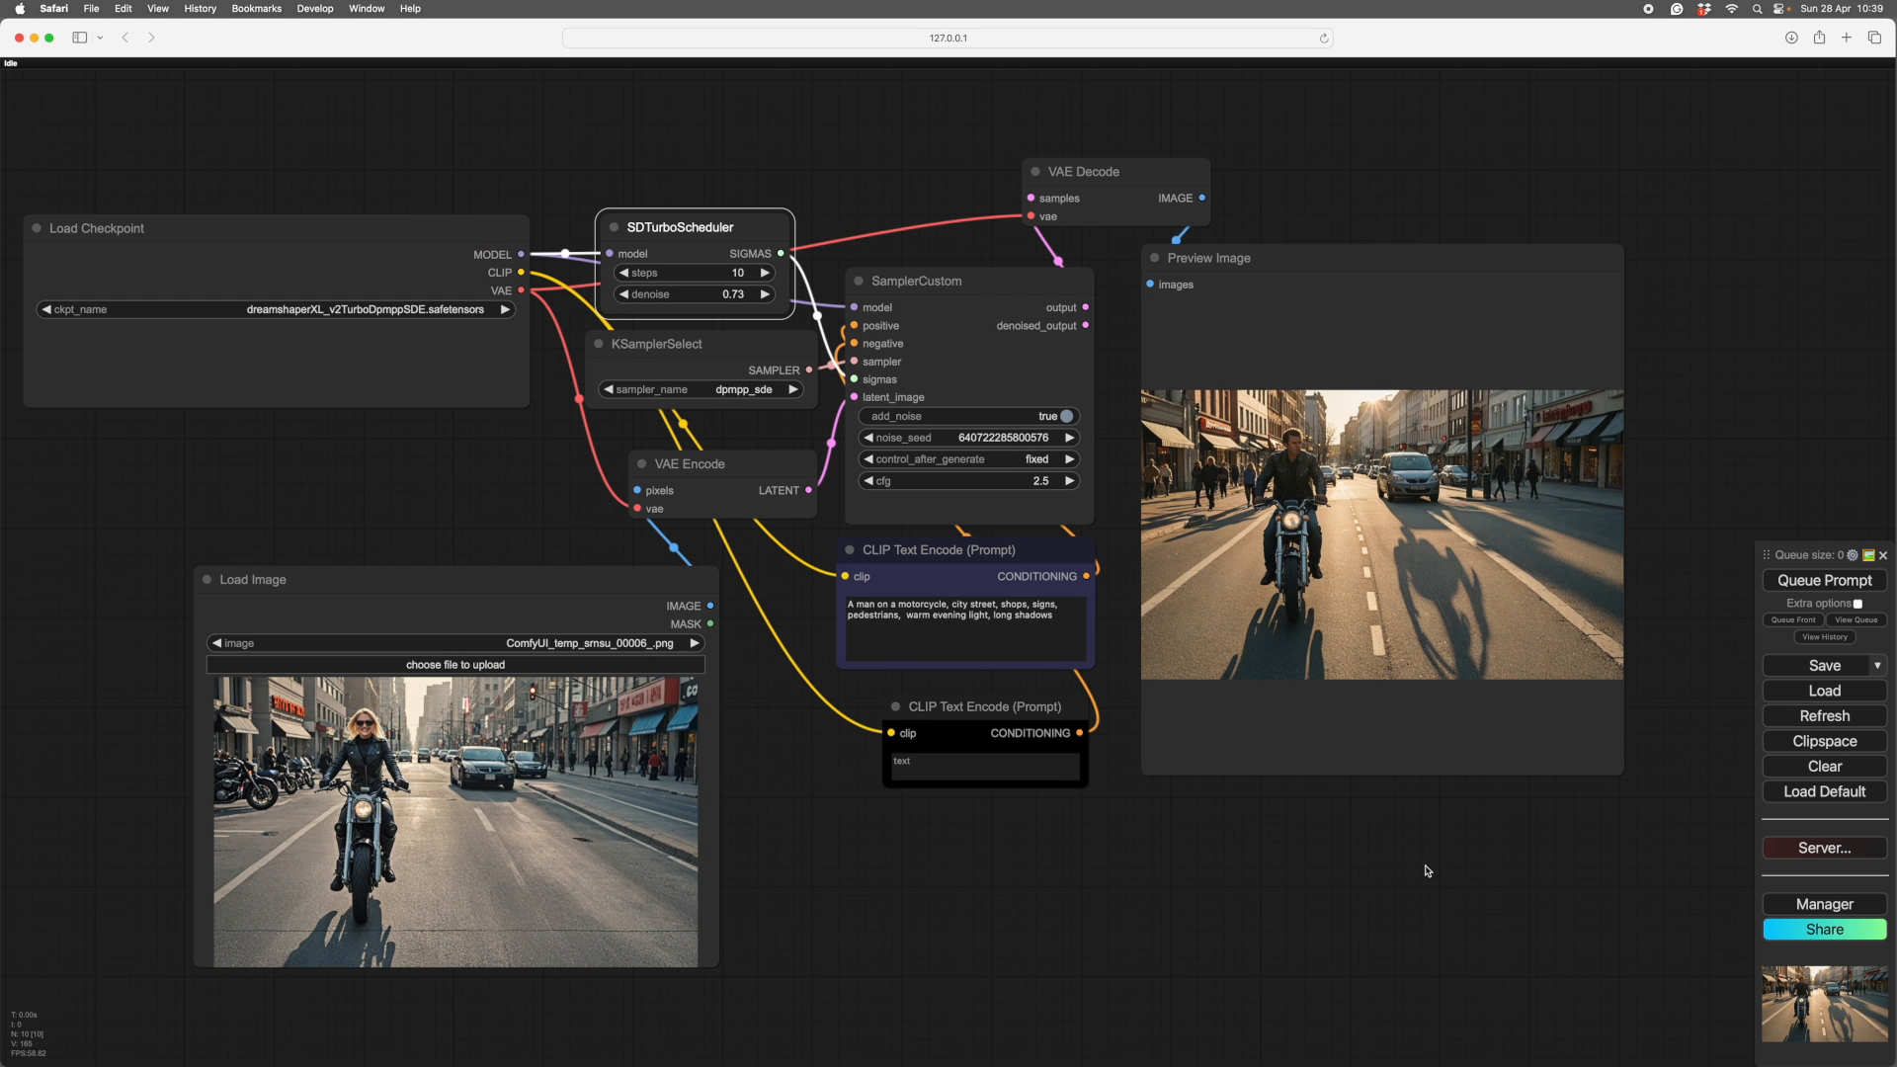
left_click_drag(1332, 889, 1420, 865)
scroll(1428, 854, "up", 1)
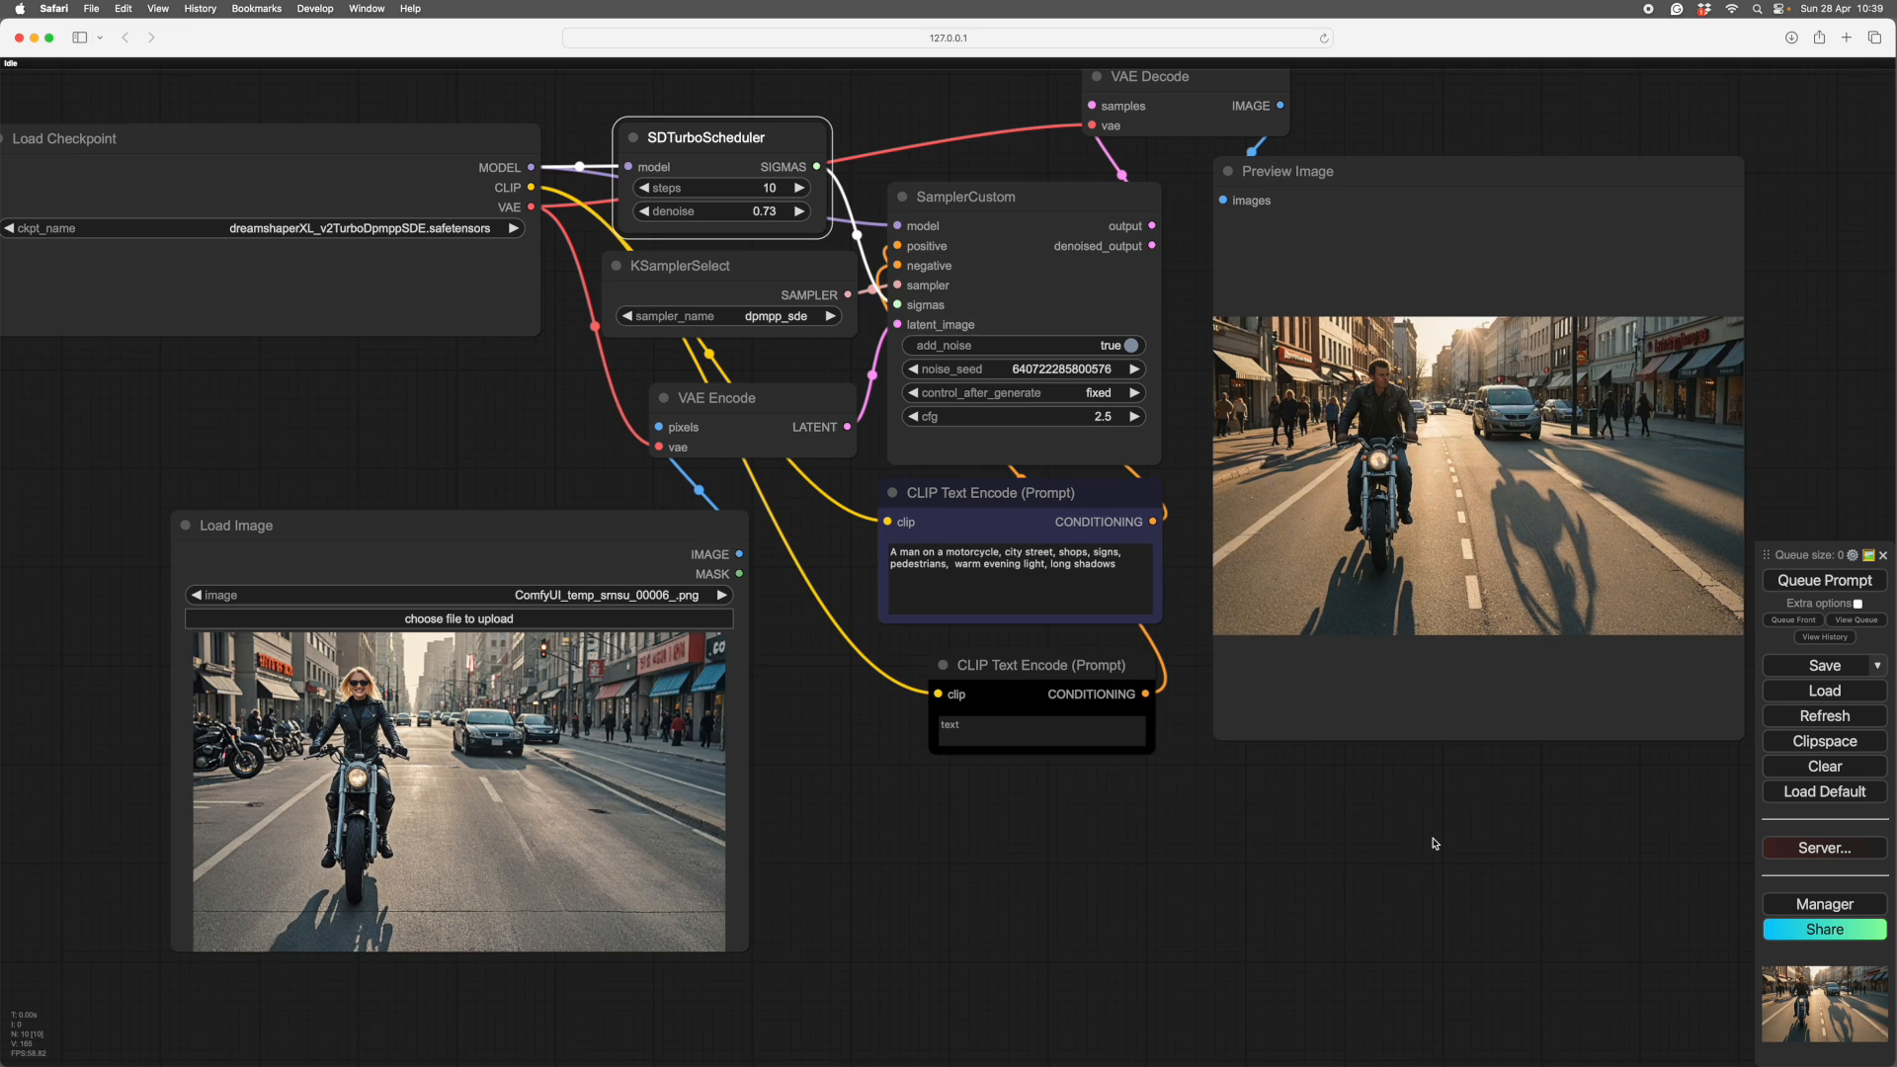
scroll(1393, 835, "down", 2)
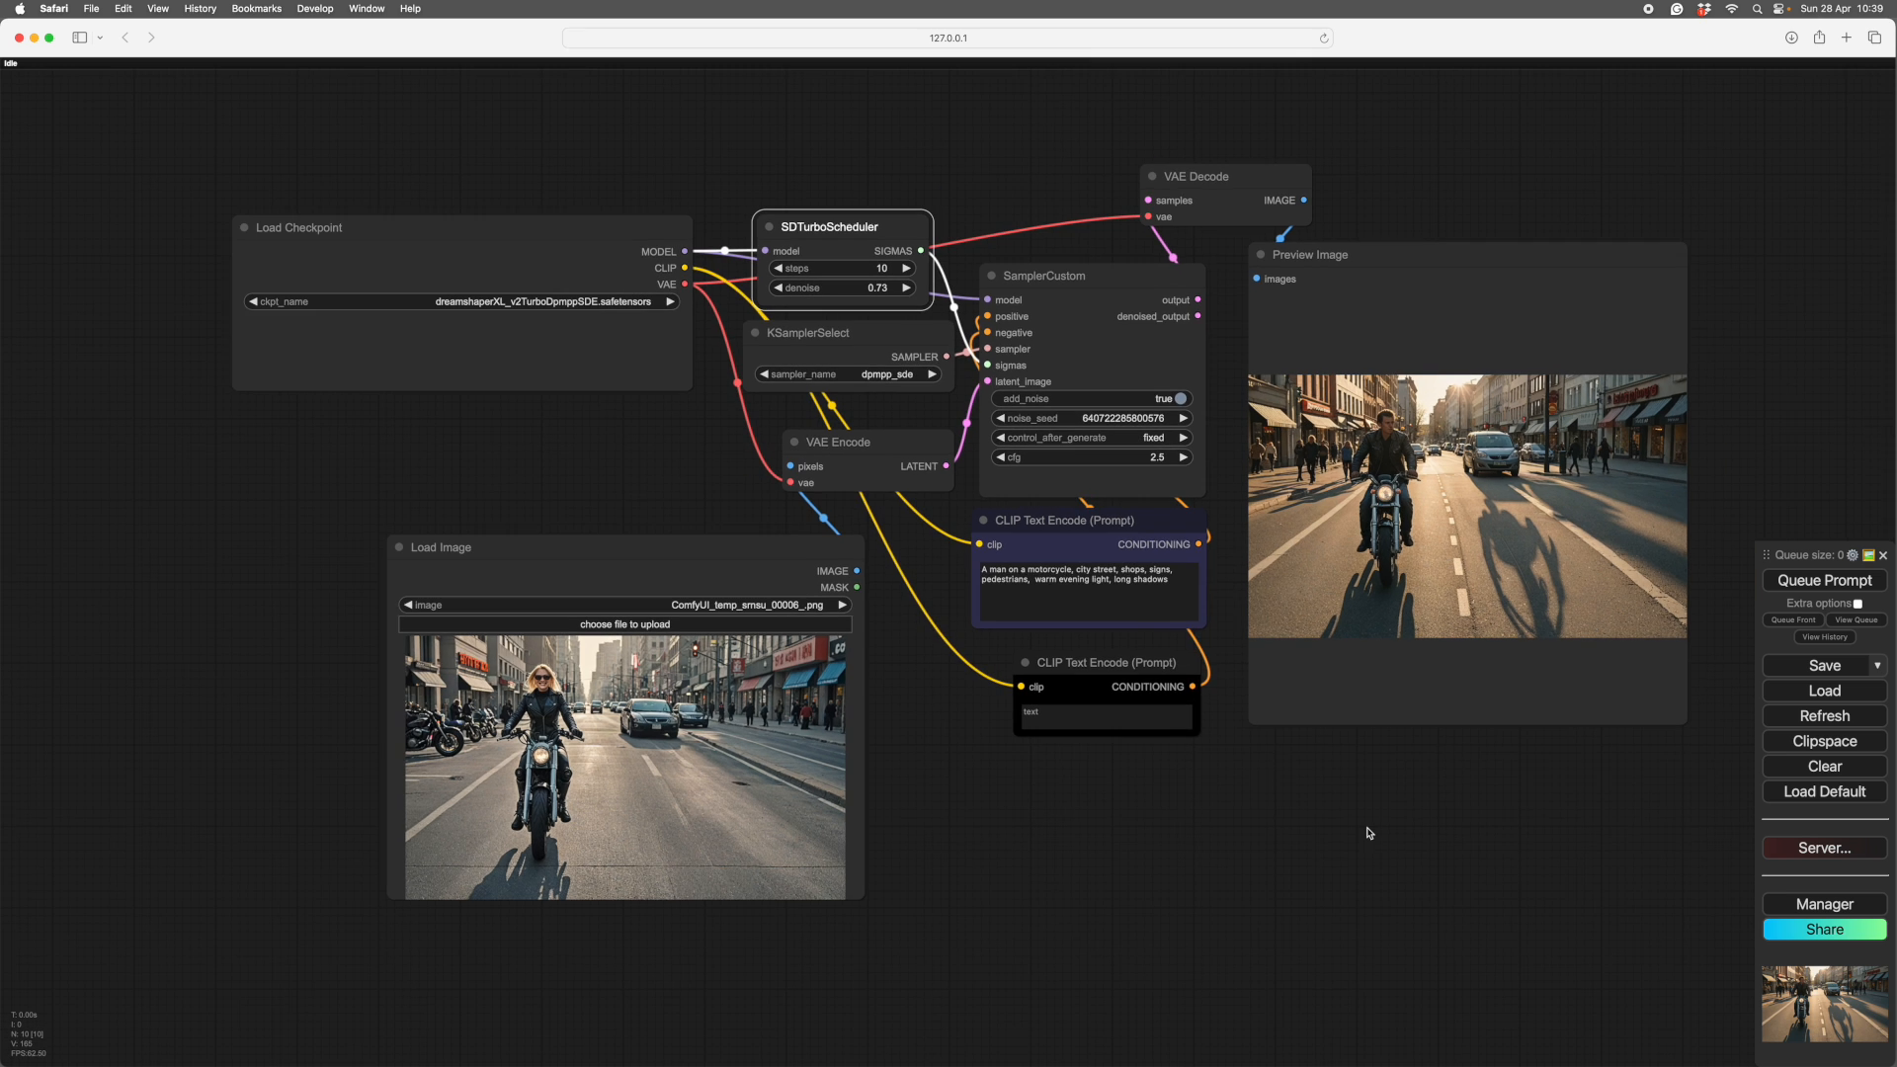
left_click_drag(1367, 830, 1337, 753)
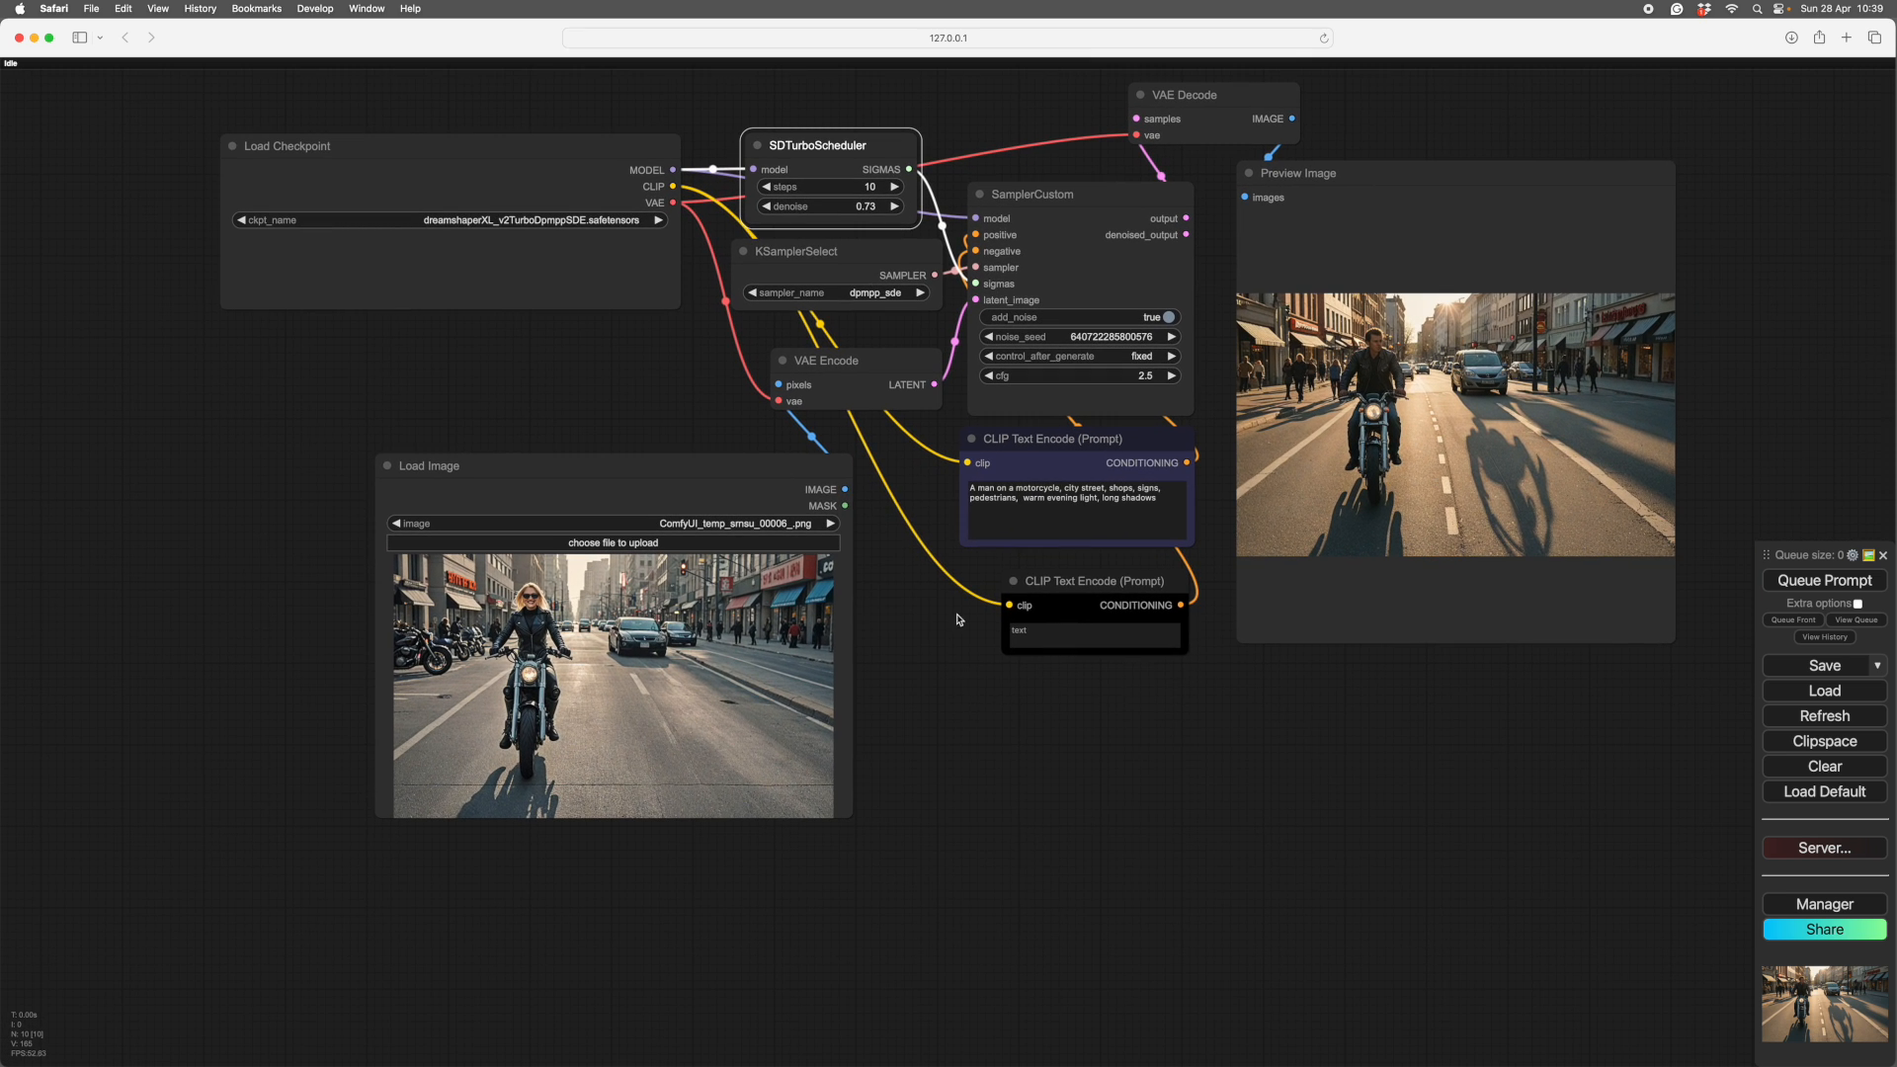
left_click_drag(652, 469, 654, 521)
left_click_drag(1284, 796, 1242, 818)
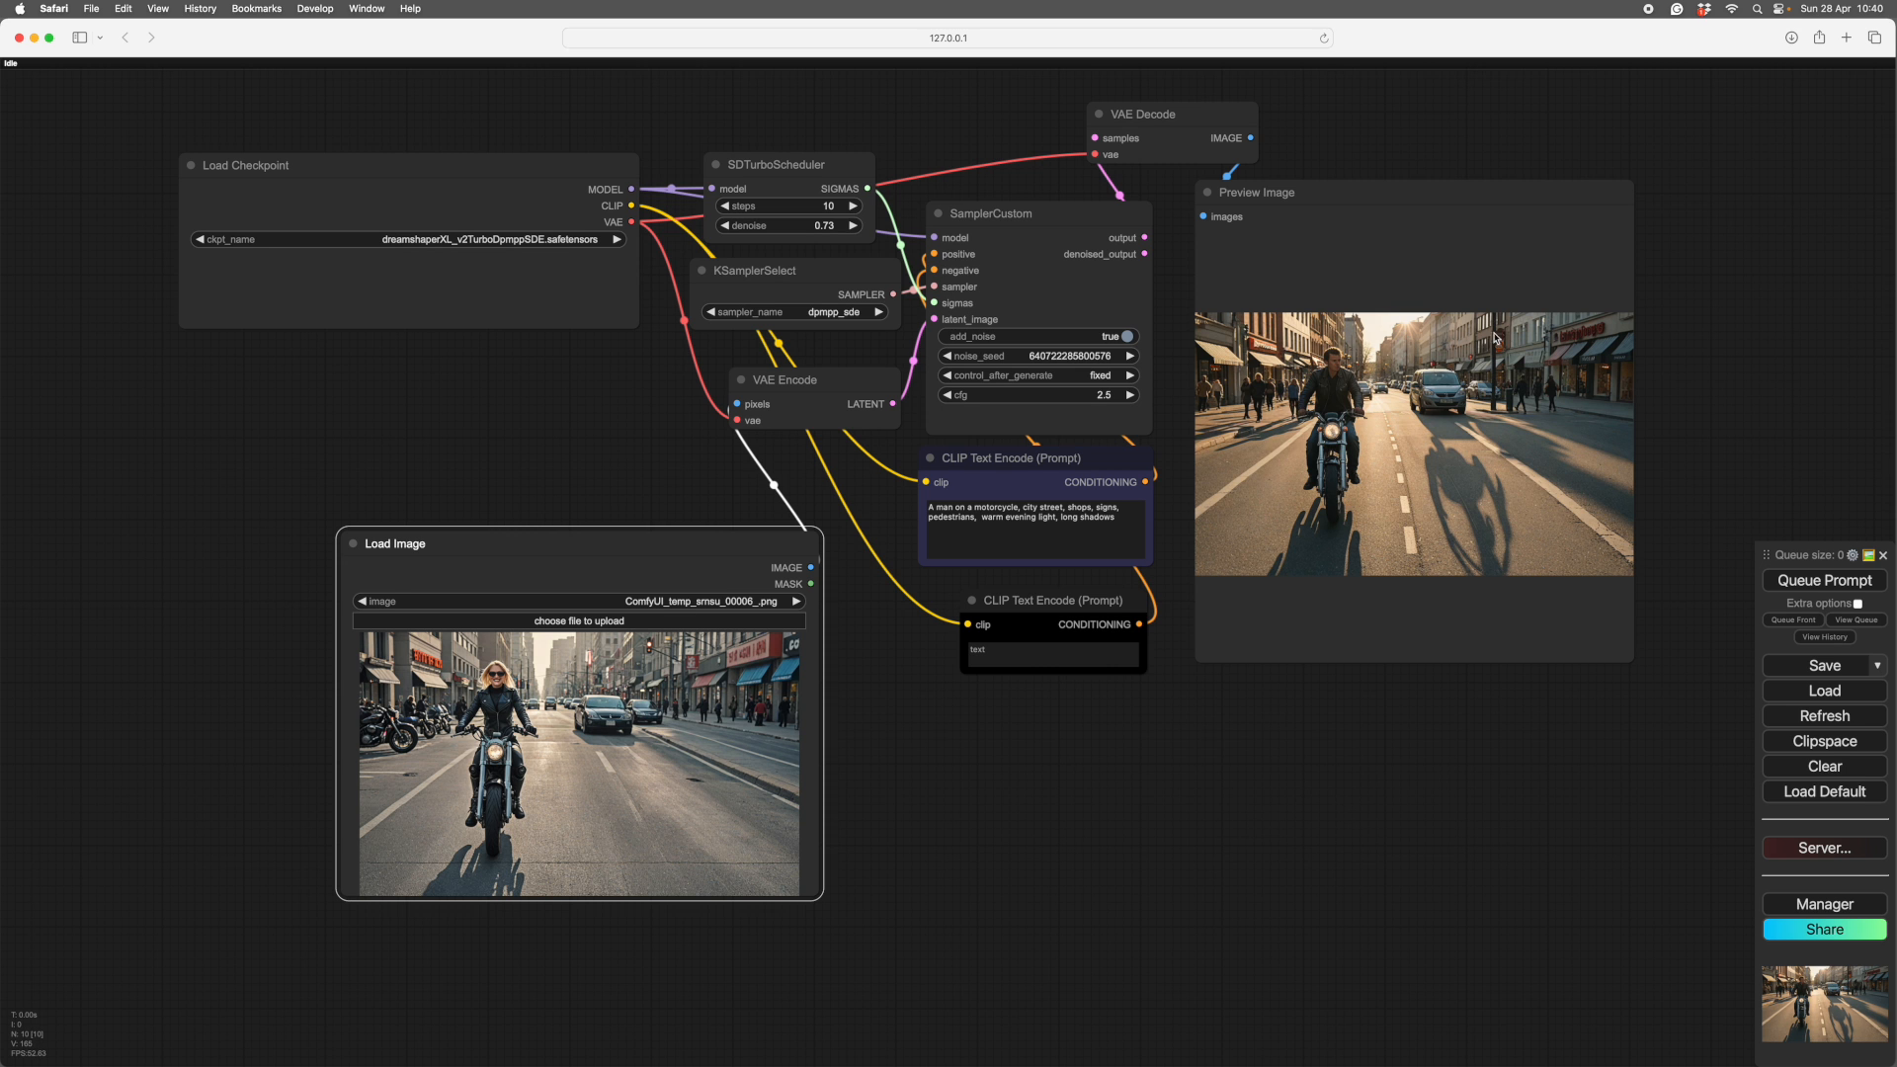
- Examine the generated picture up close for the rider, street details and long shadows, and compare it with the loaded image
scroll(1262, 842, "up", 5)
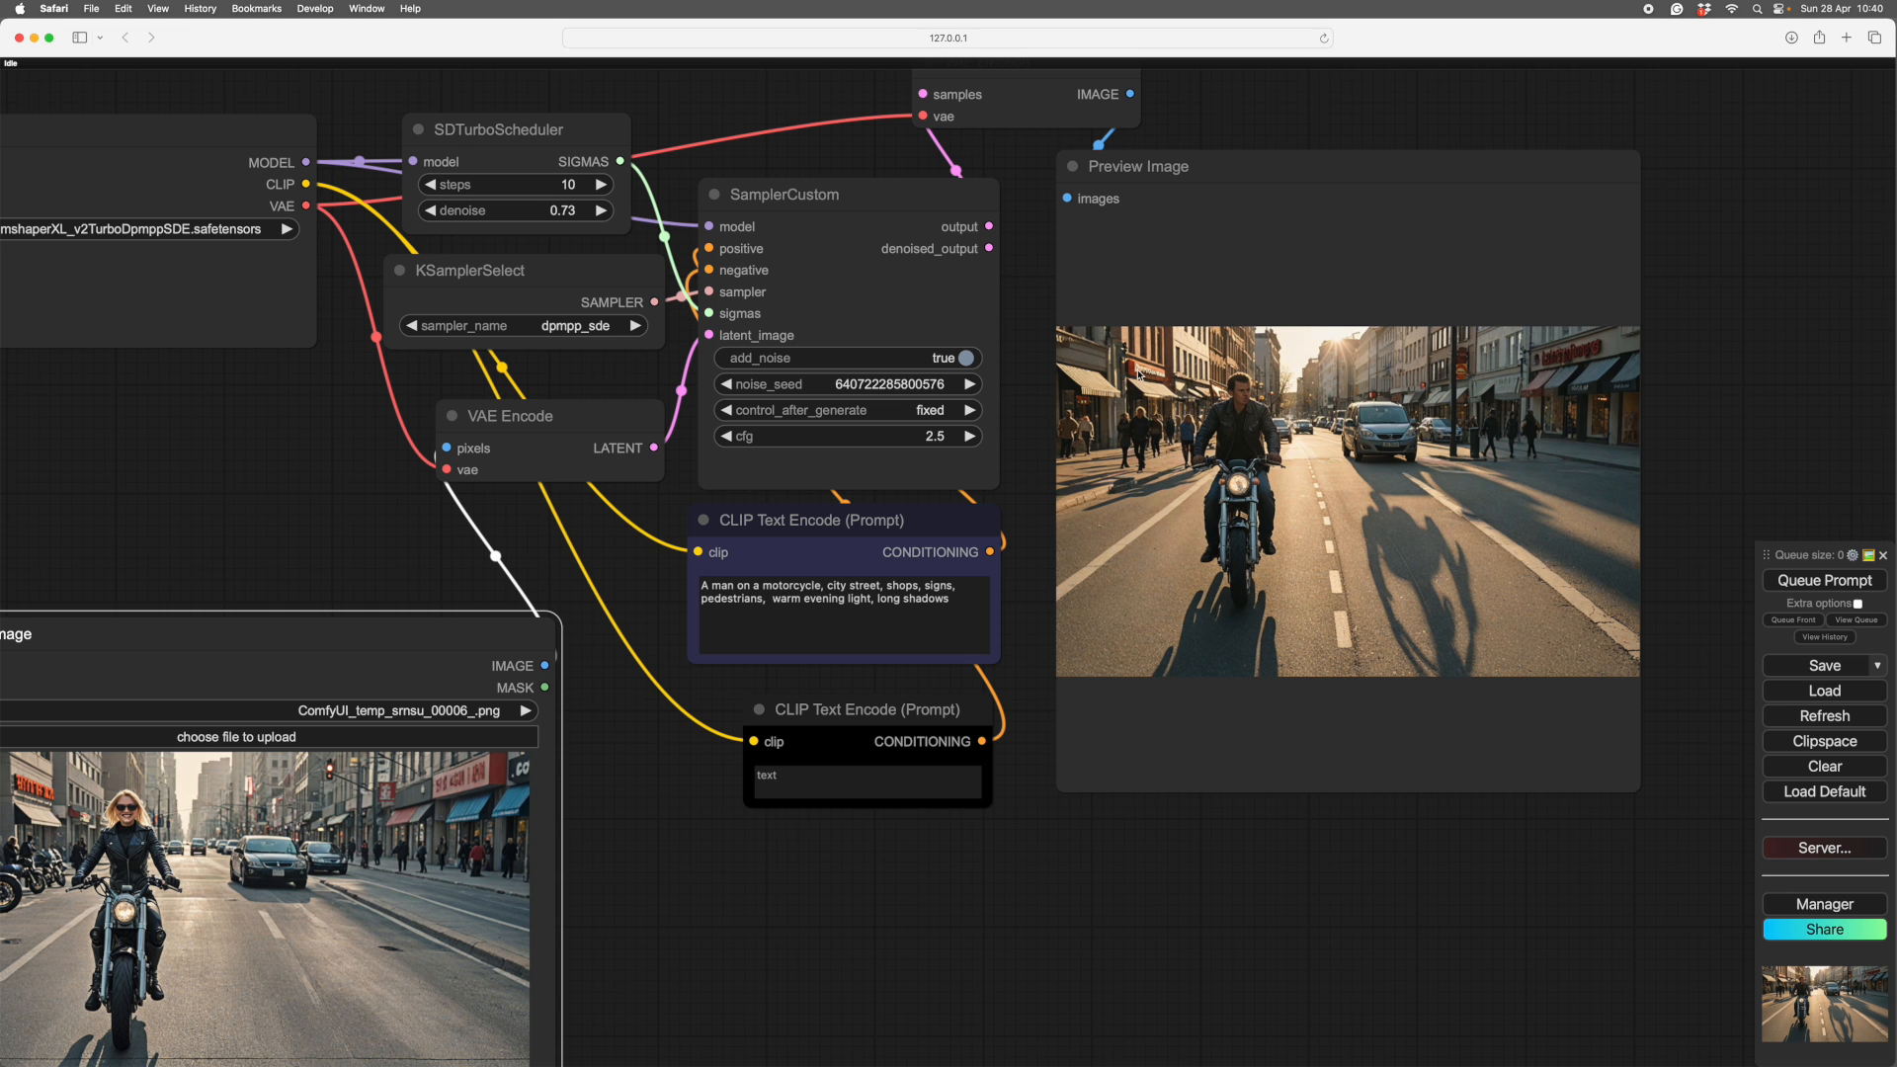
scroll(1184, 892, "down", 3)
left_click_drag(1187, 918, 1177, 795)
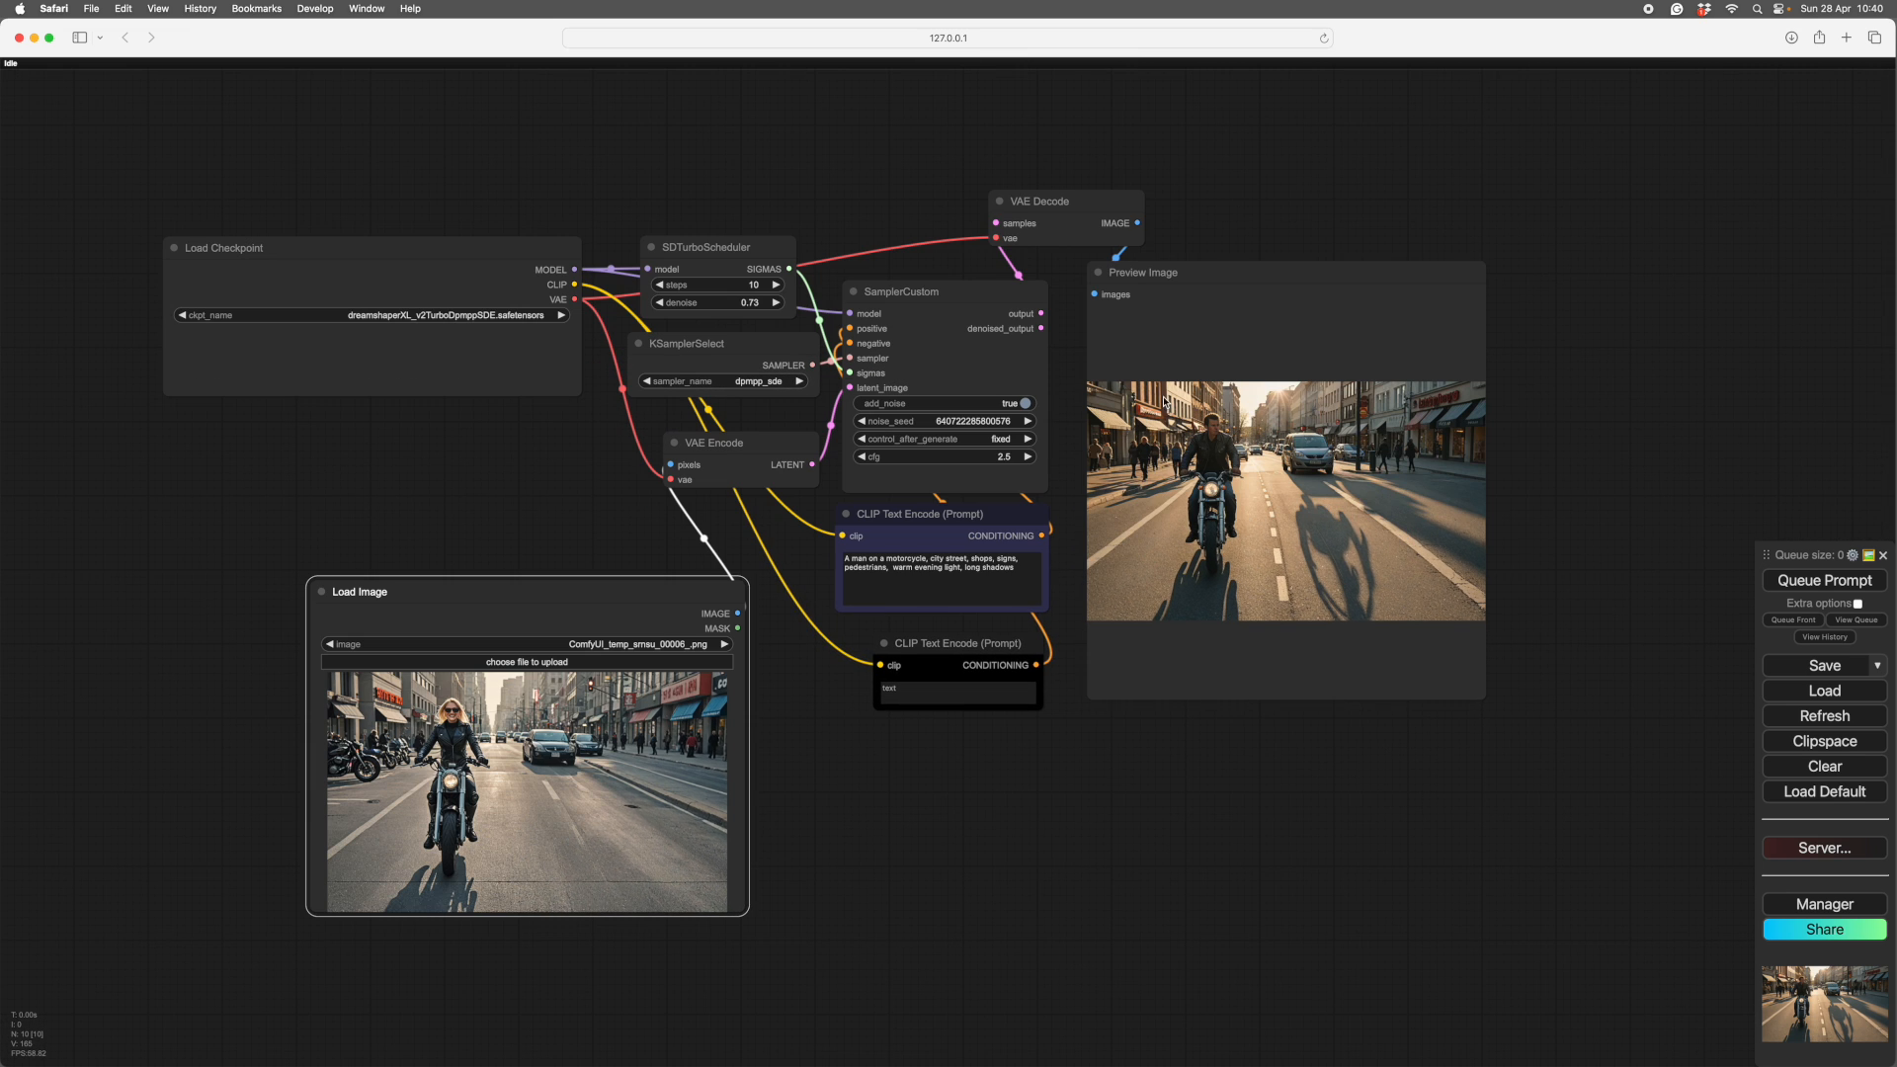
scroll(1650, 602, "up", 5)
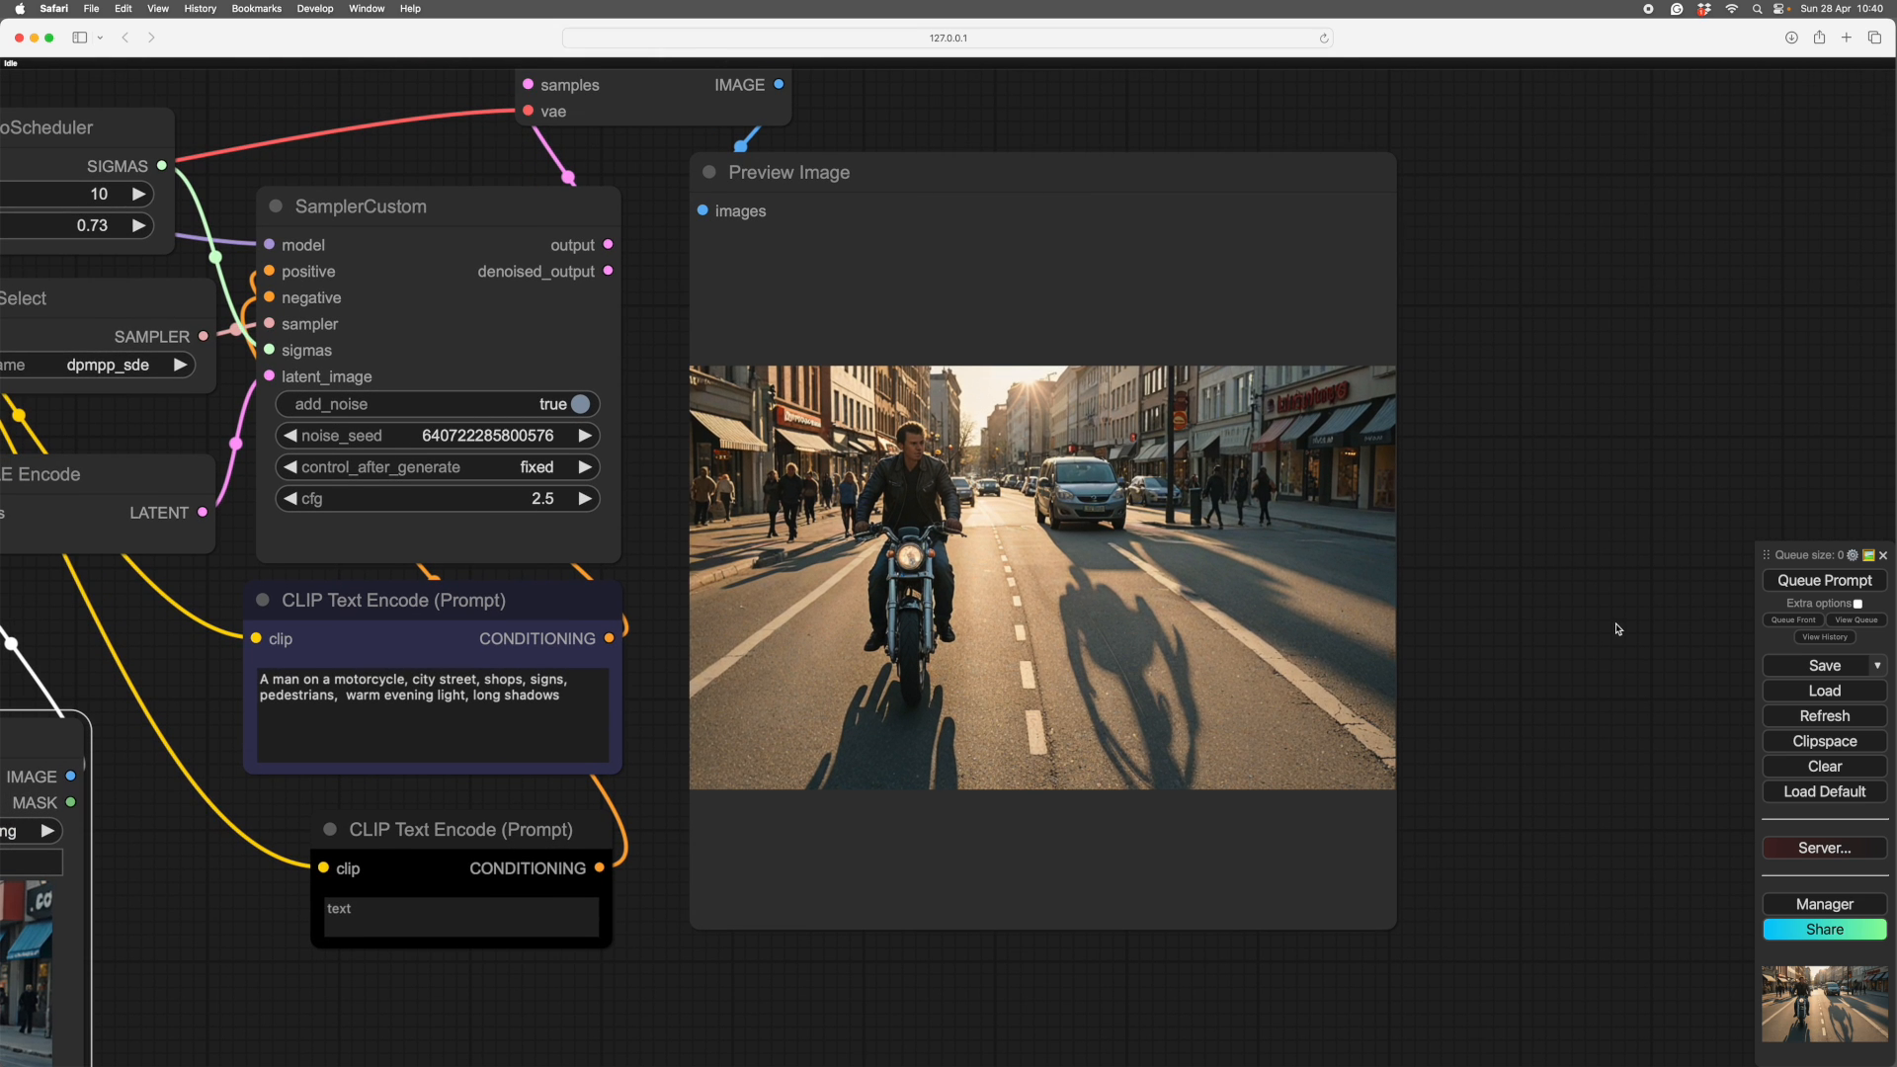
scroll(1618, 629, "up", 3)
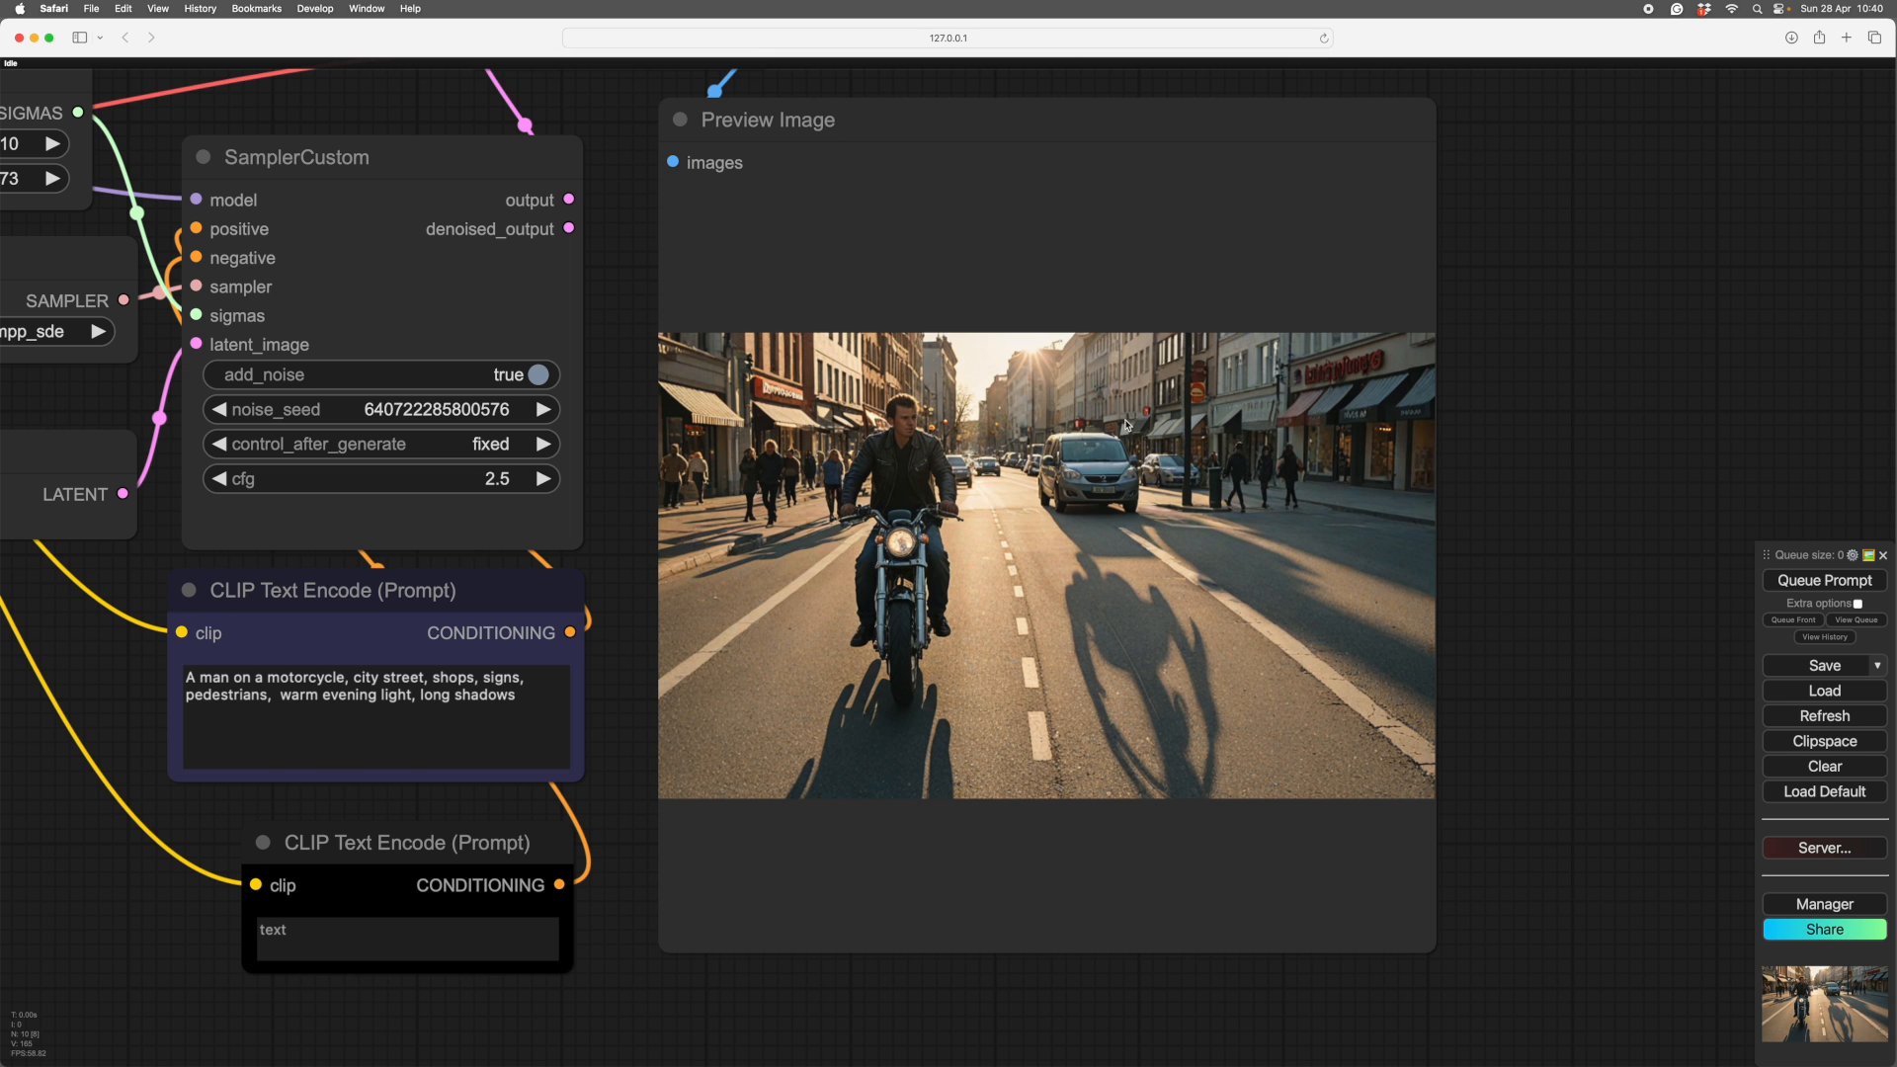
scroll(1573, 605, "down", 5)
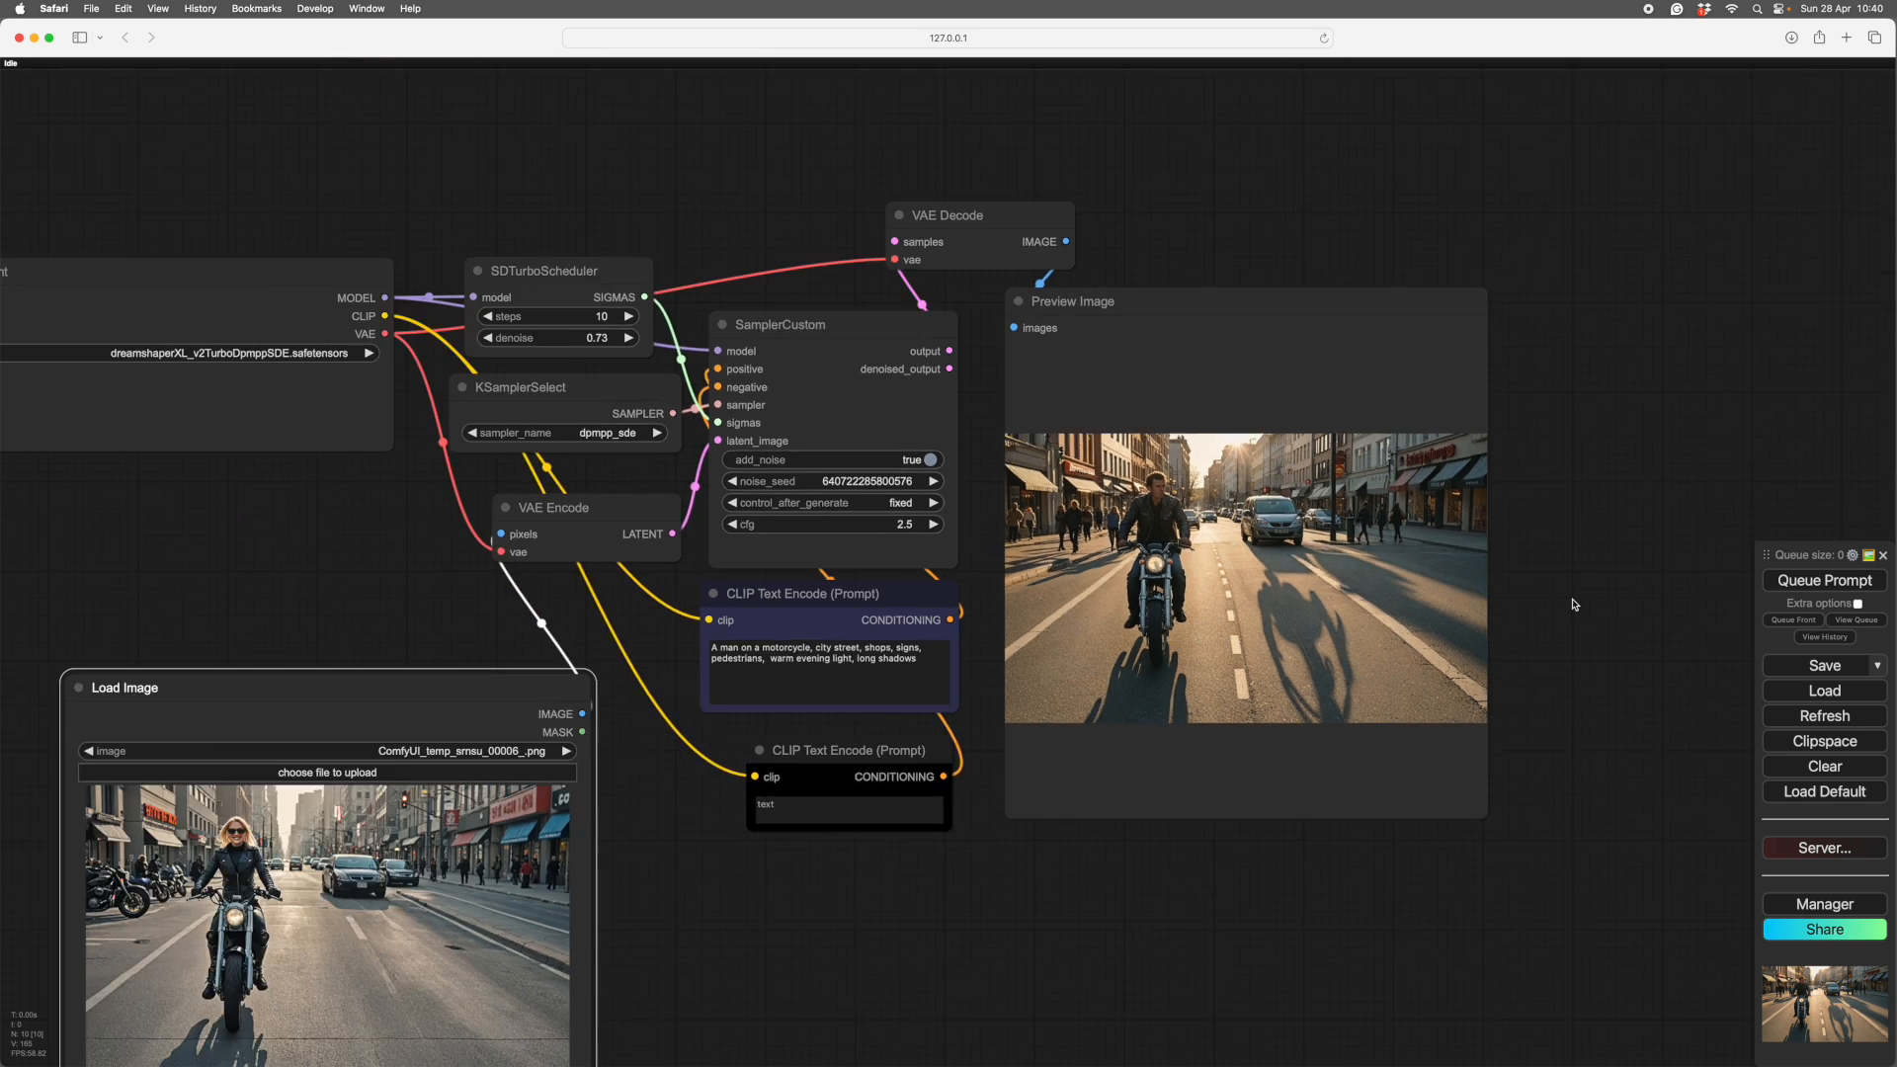
left_click_drag(1587, 779, 1506, 920)
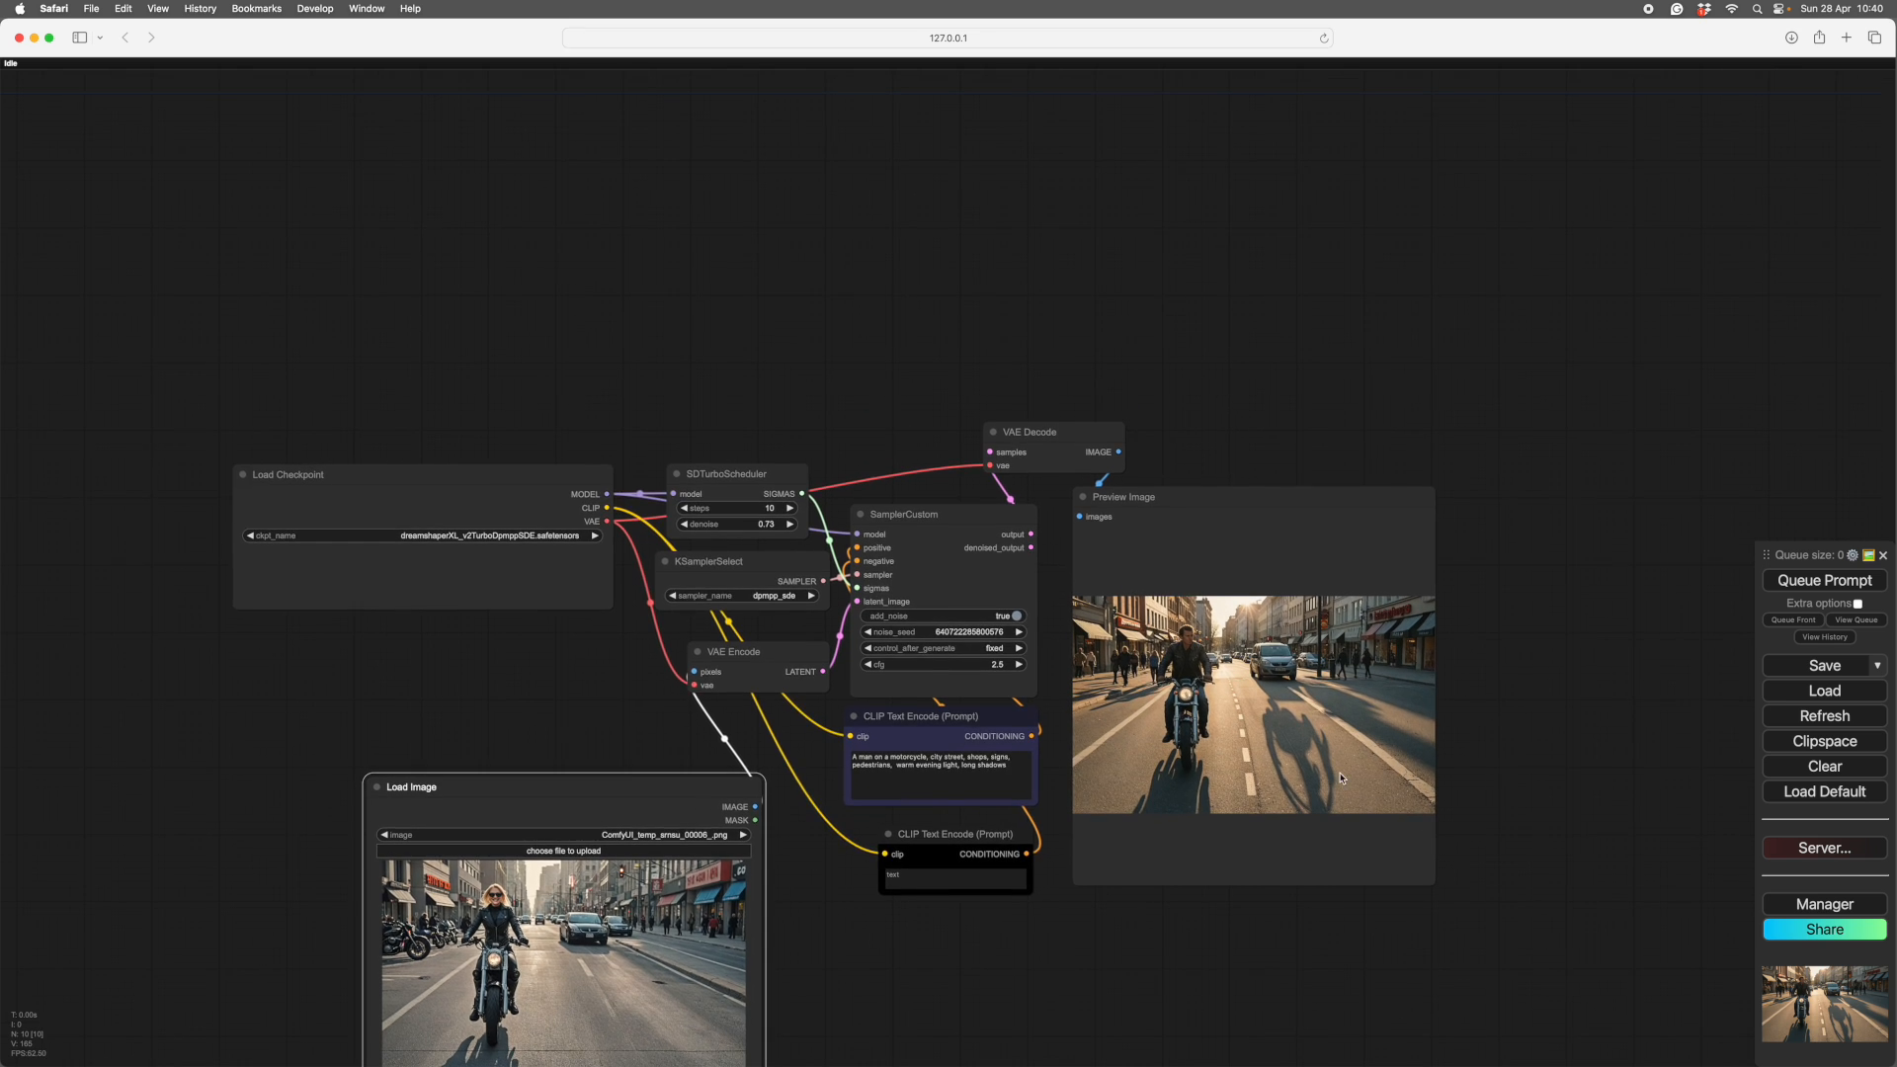
scroll(1324, 757, "up", 6)
scroll(1568, 684, "down", 6)
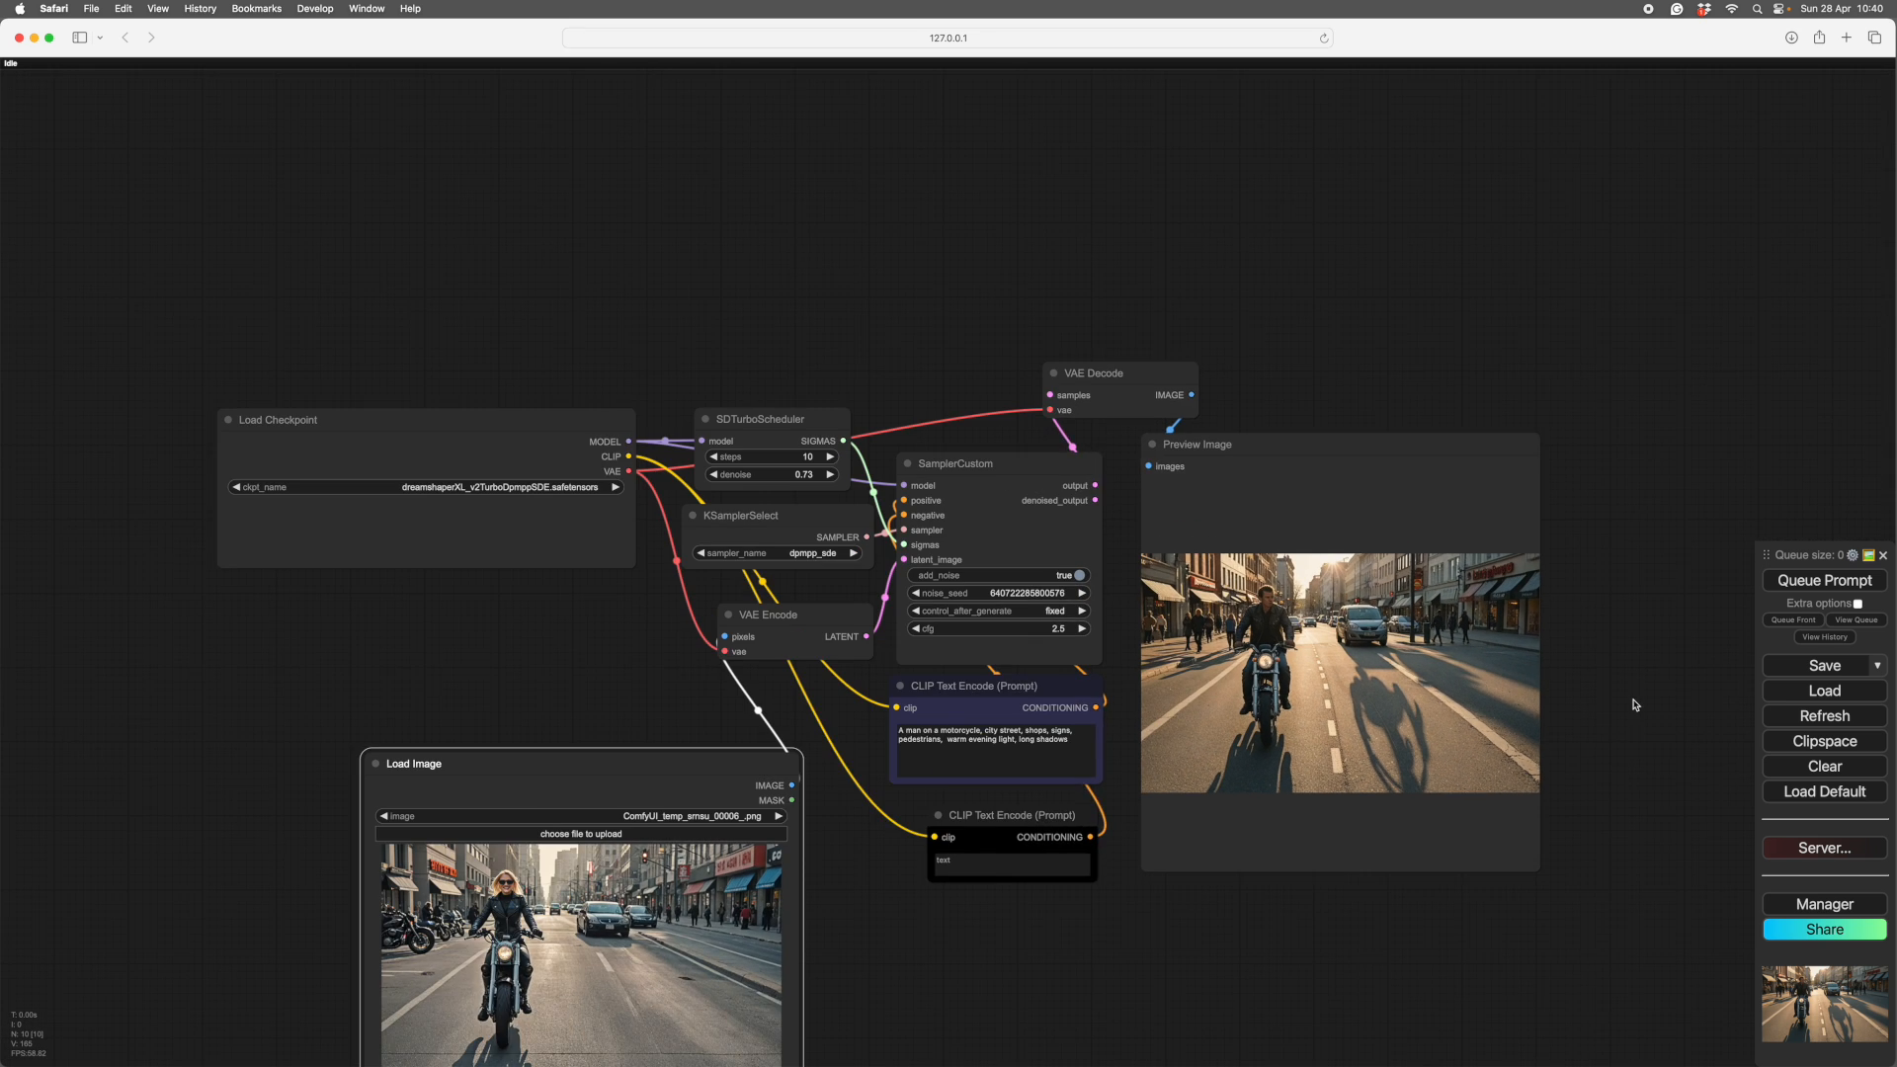
left_click_drag(1524, 943, 1440, 818)
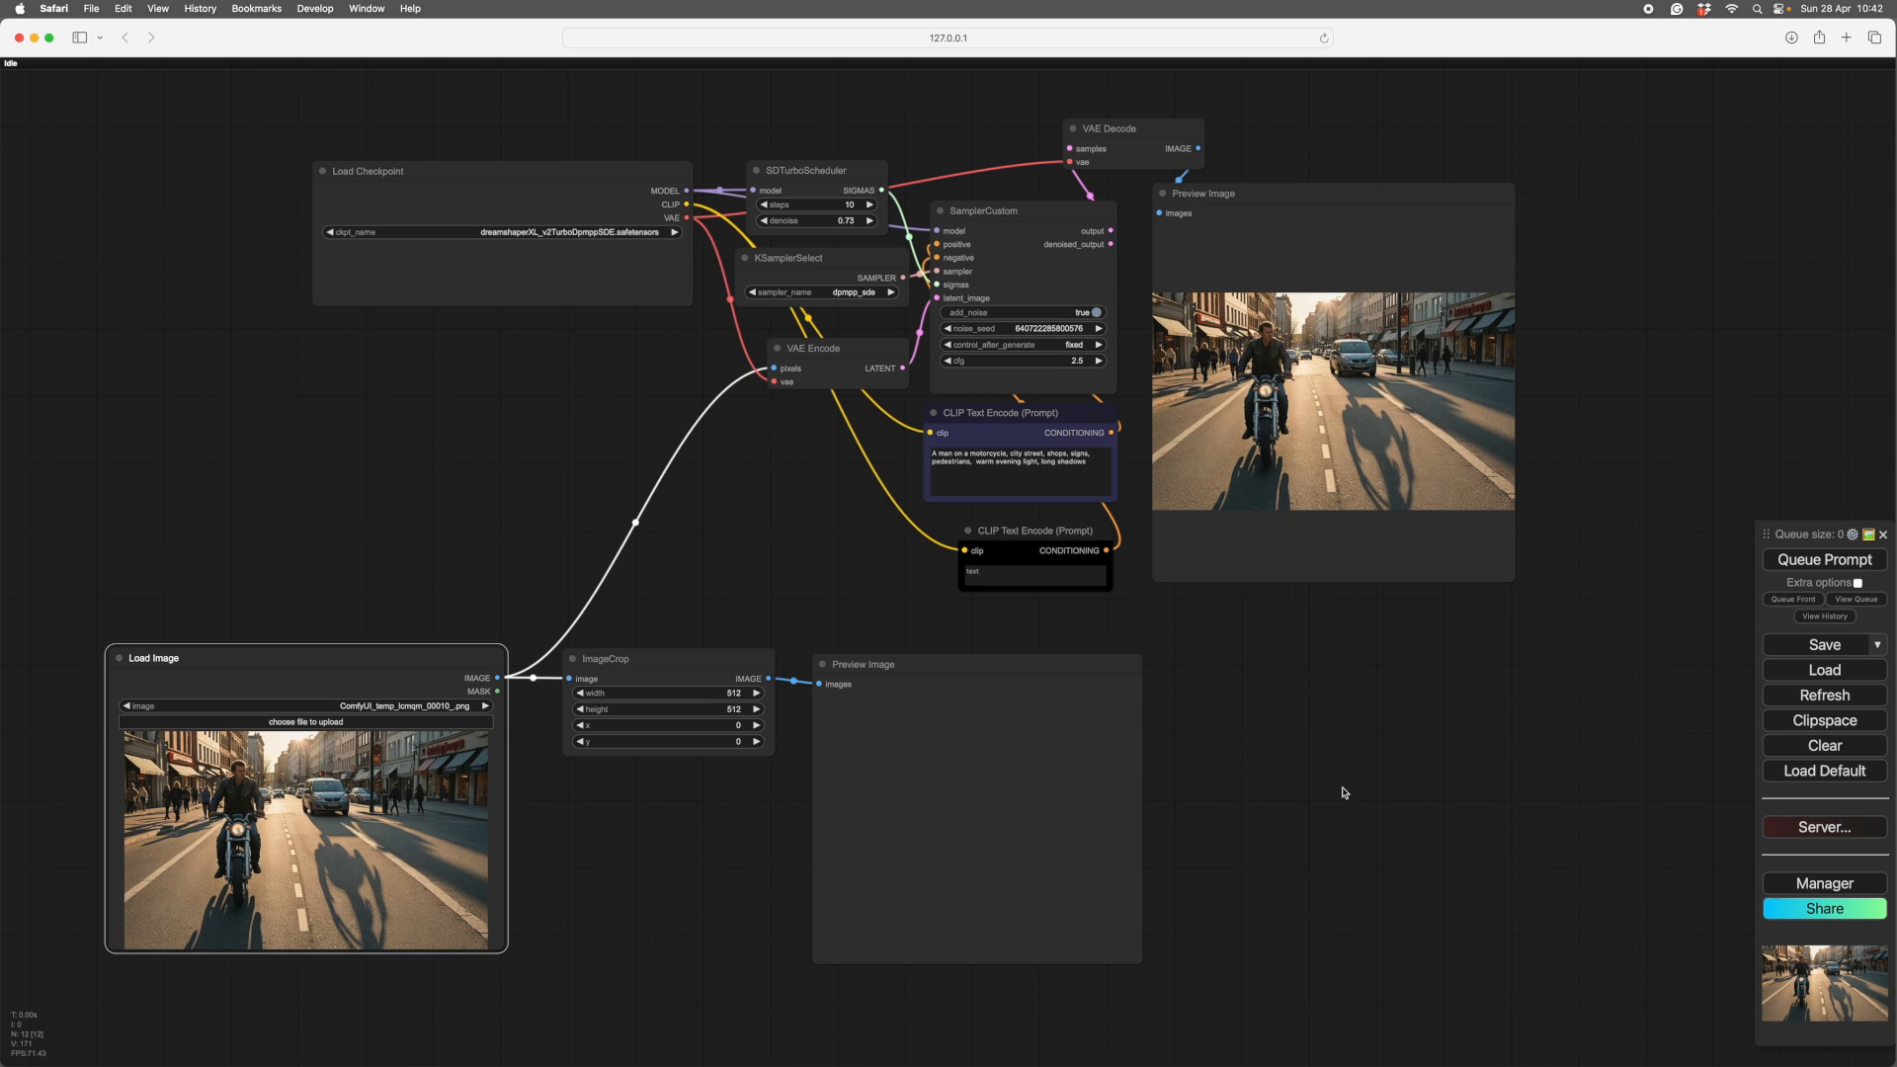
- Nudge the ImageCrop node slightly closer to the Load Image node and a little lower
left_click_drag(1346, 787, 1514, 768)
left_click_drag(932, 817, 1030, 830)
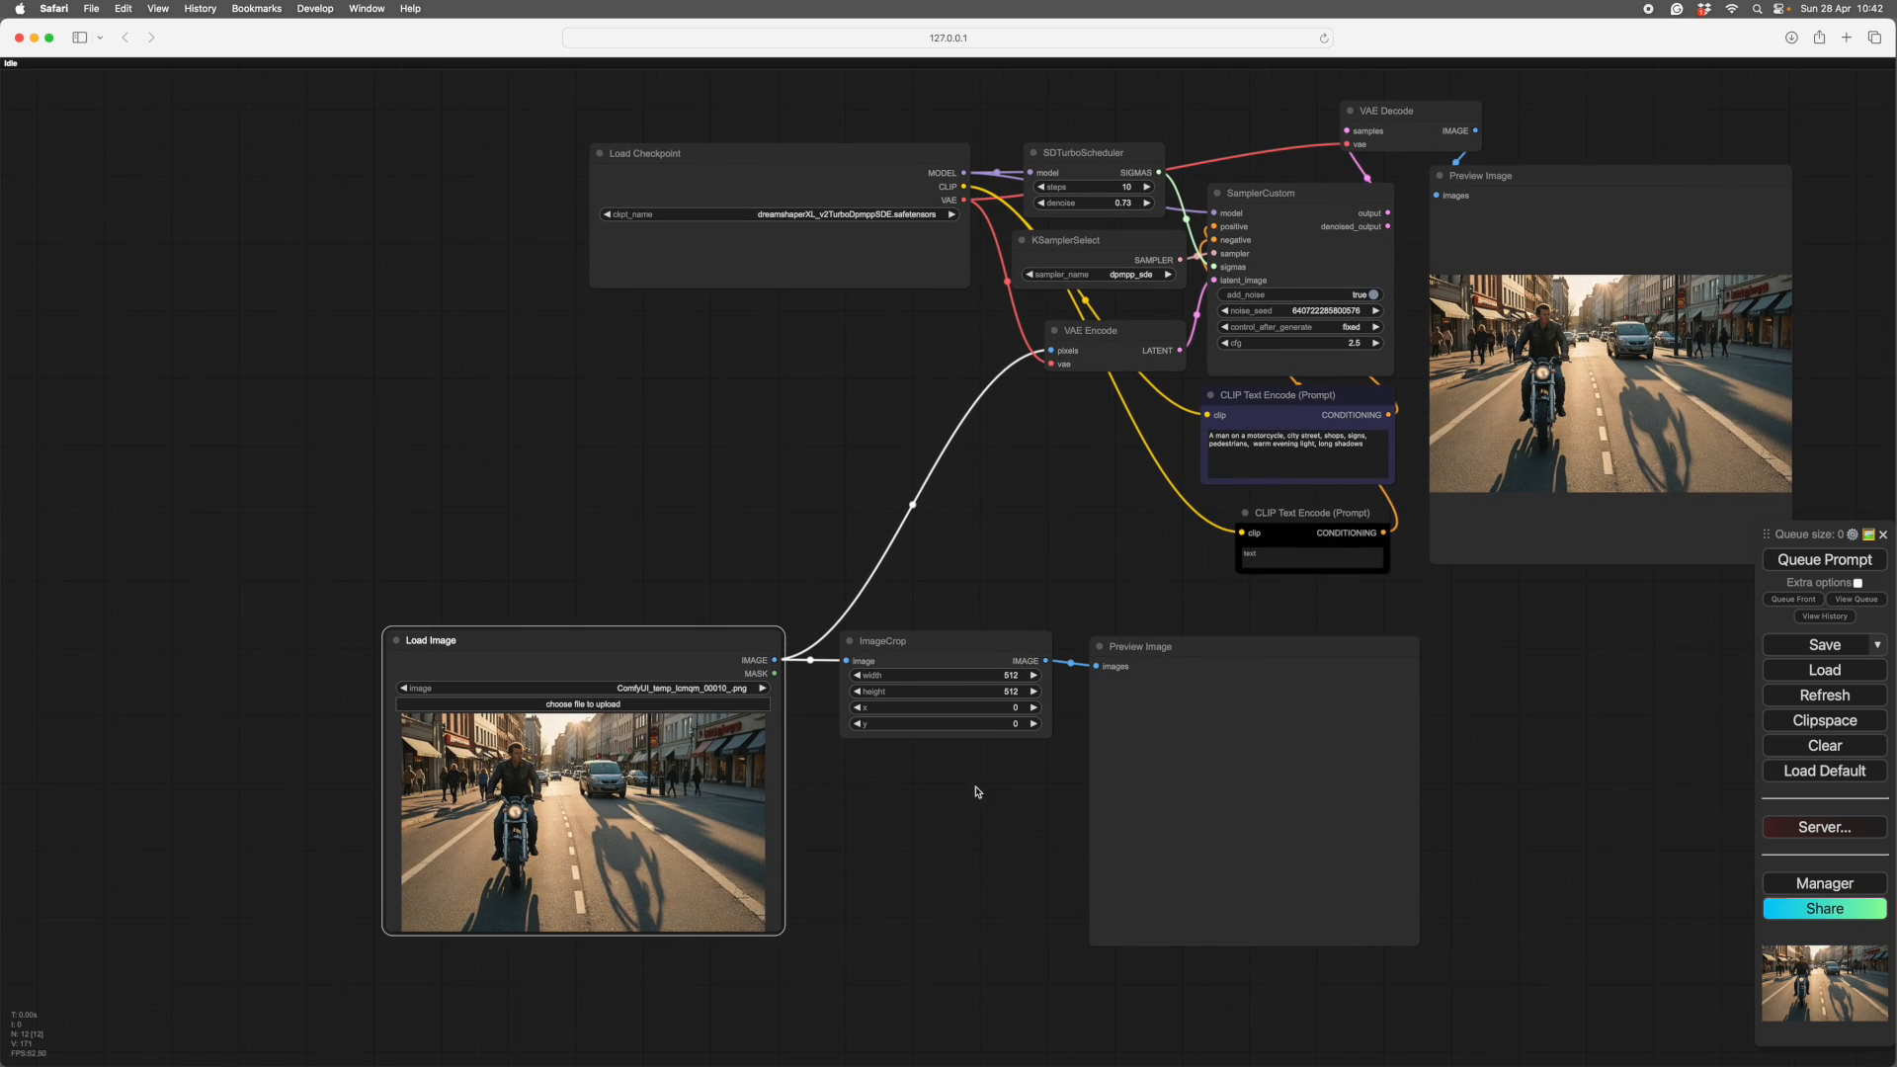
left_click(941, 642)
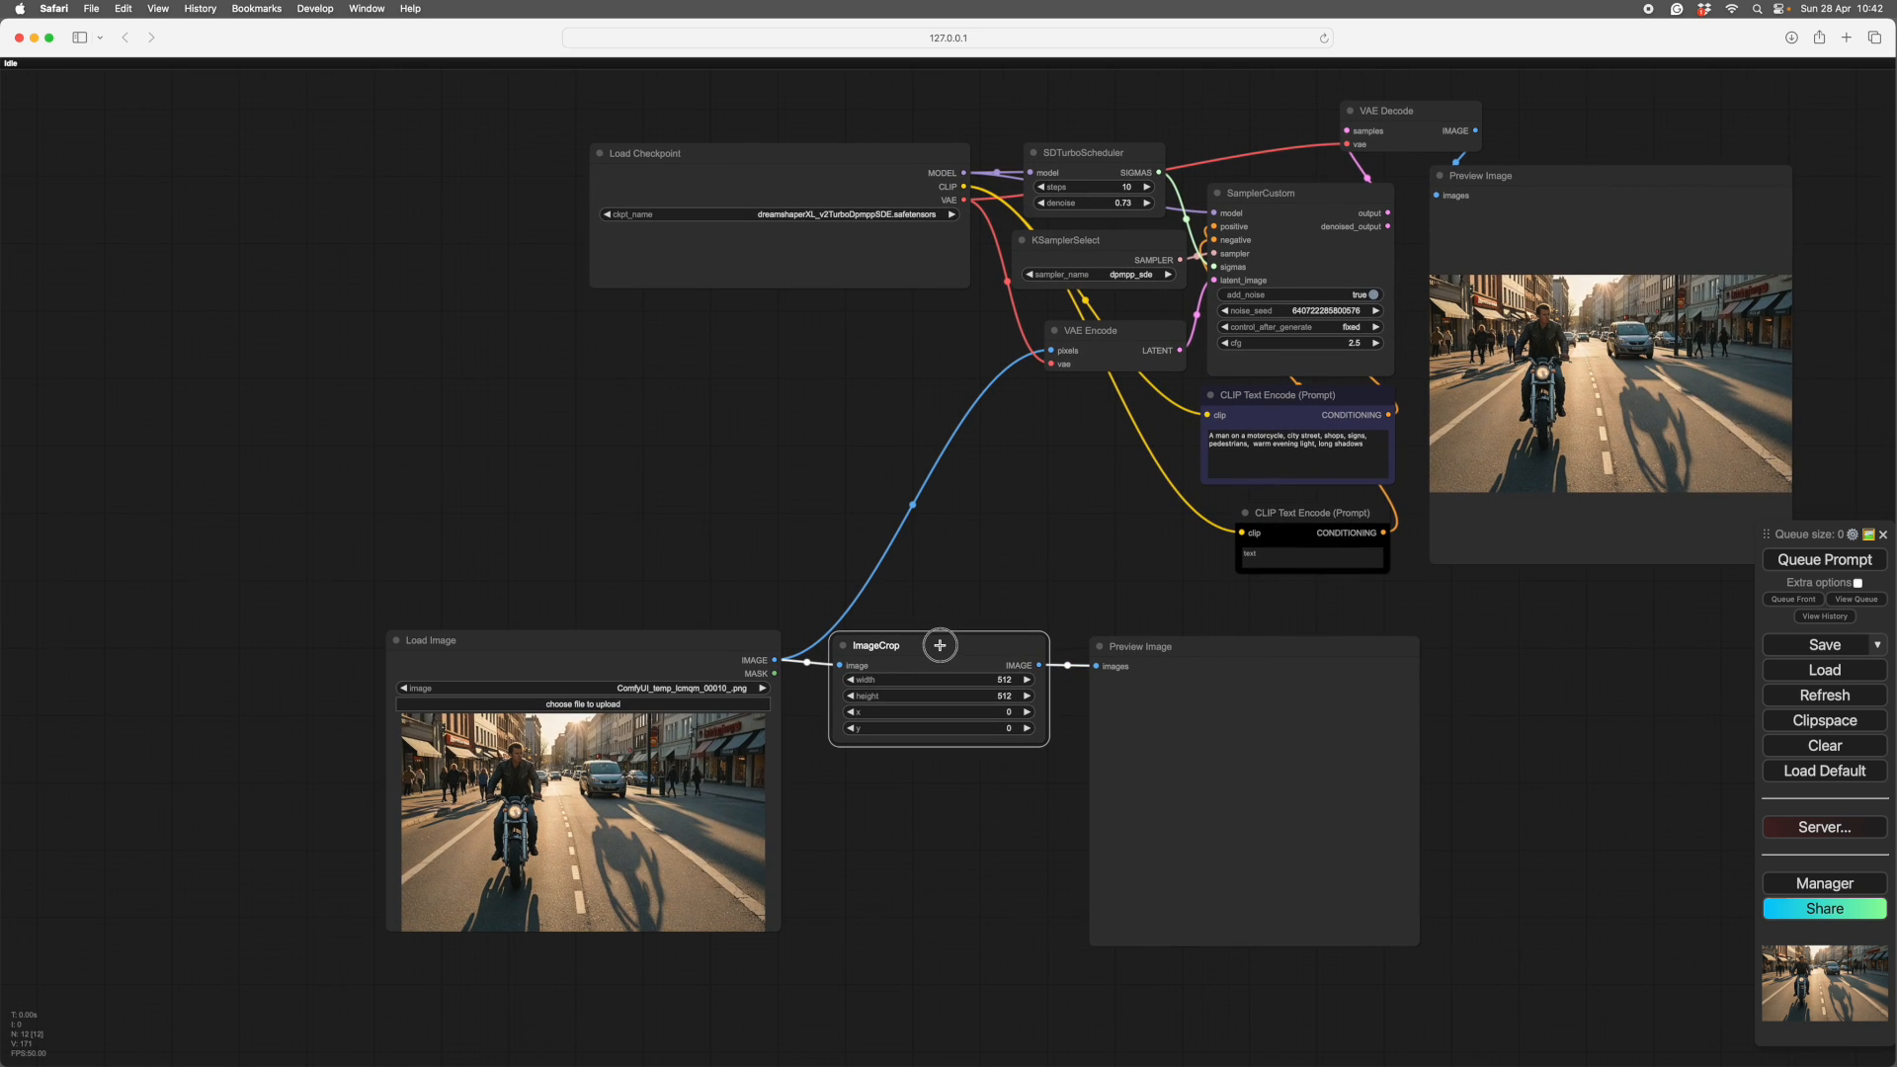
- Add an Image Resize node fed by the ImageCrop output and place it directly beneath the ImageCrop node
left_click_drag(956, 804, 800, 629)
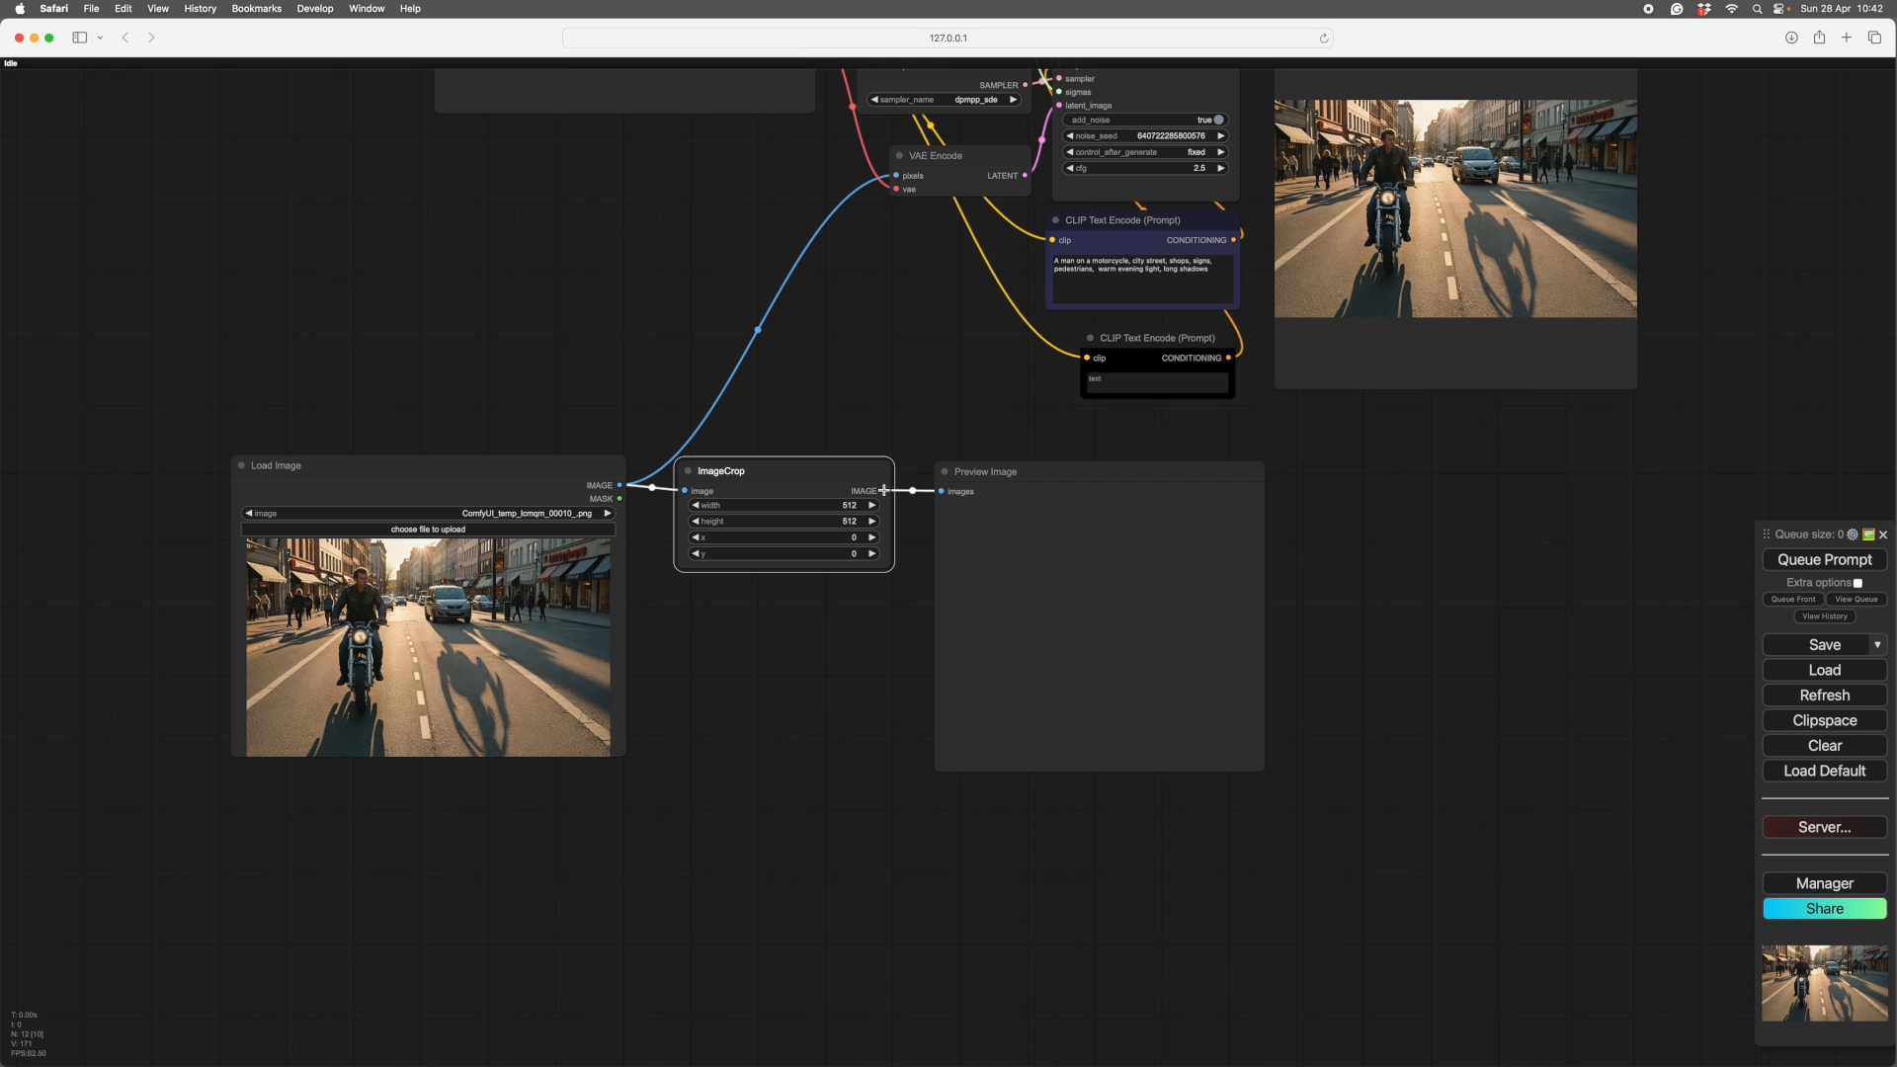
left_click_drag(884, 490, 701, 638)
left_click(720, 657)
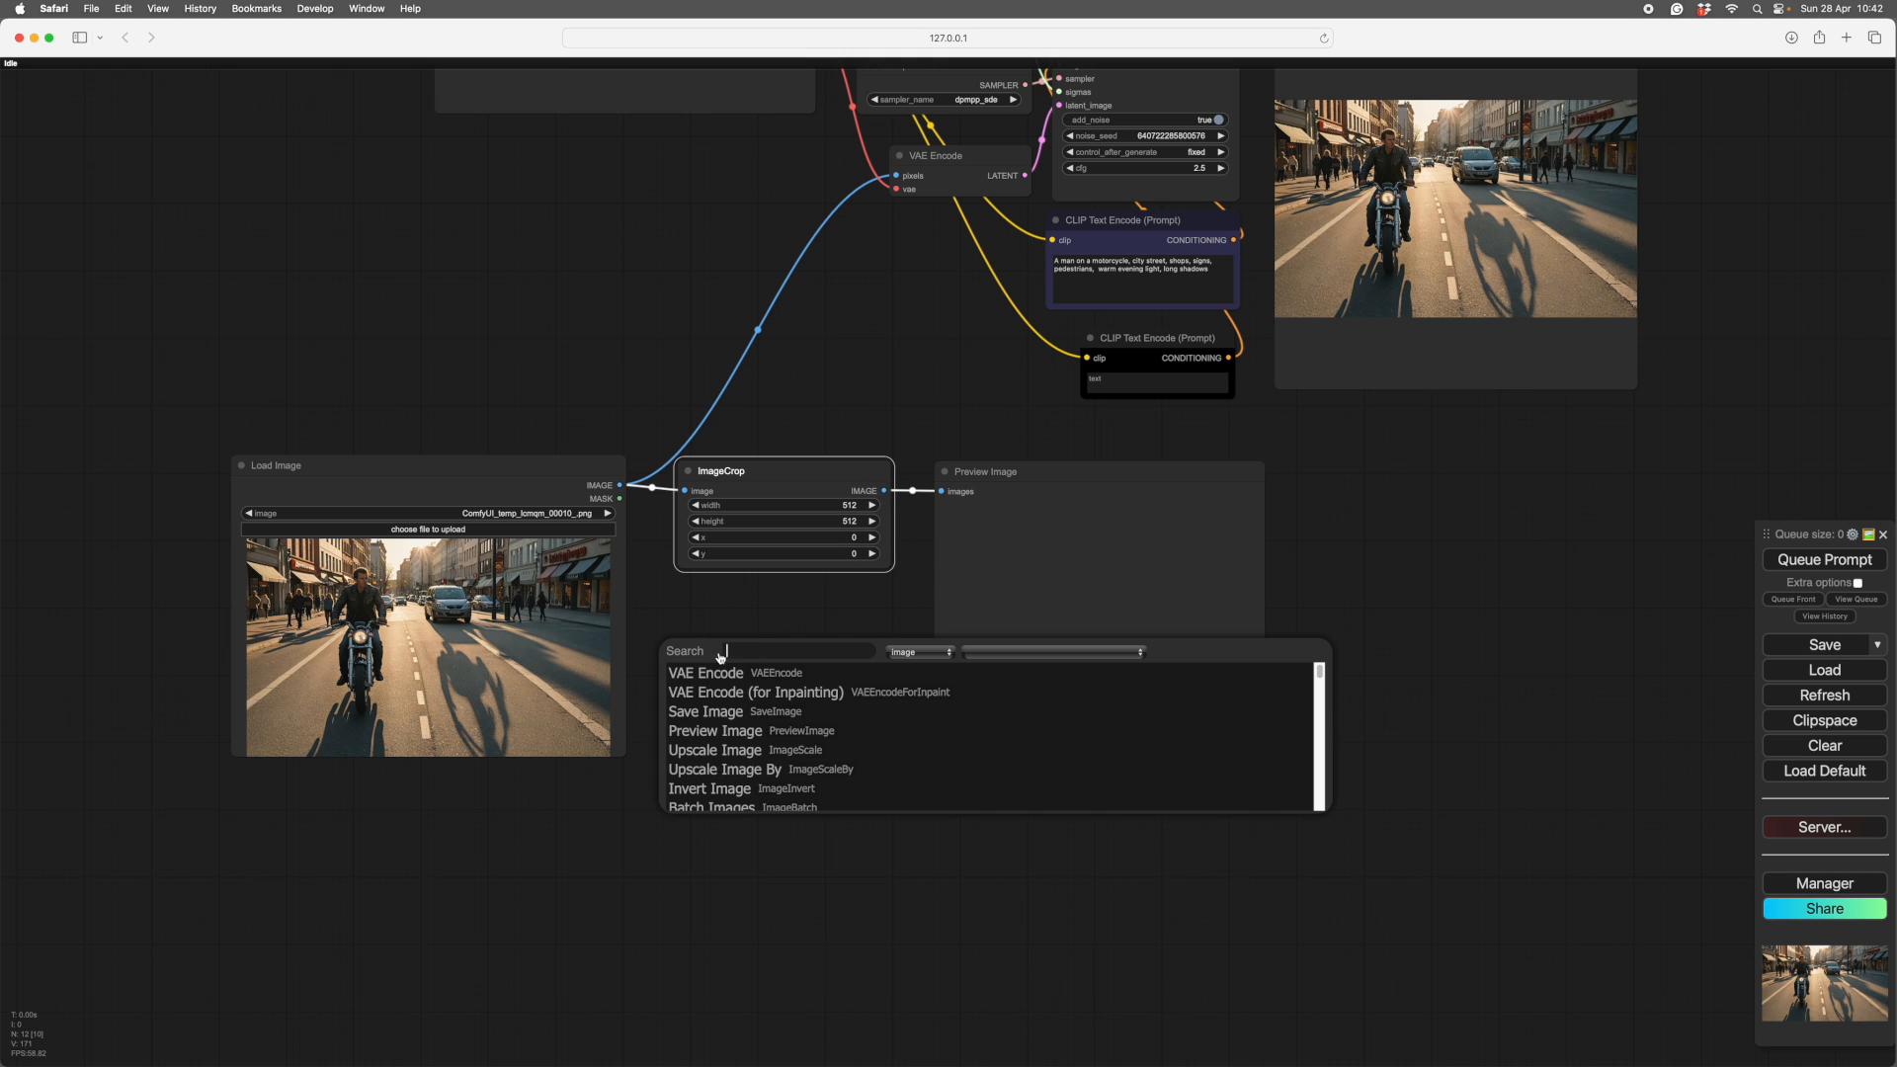
type("resize")
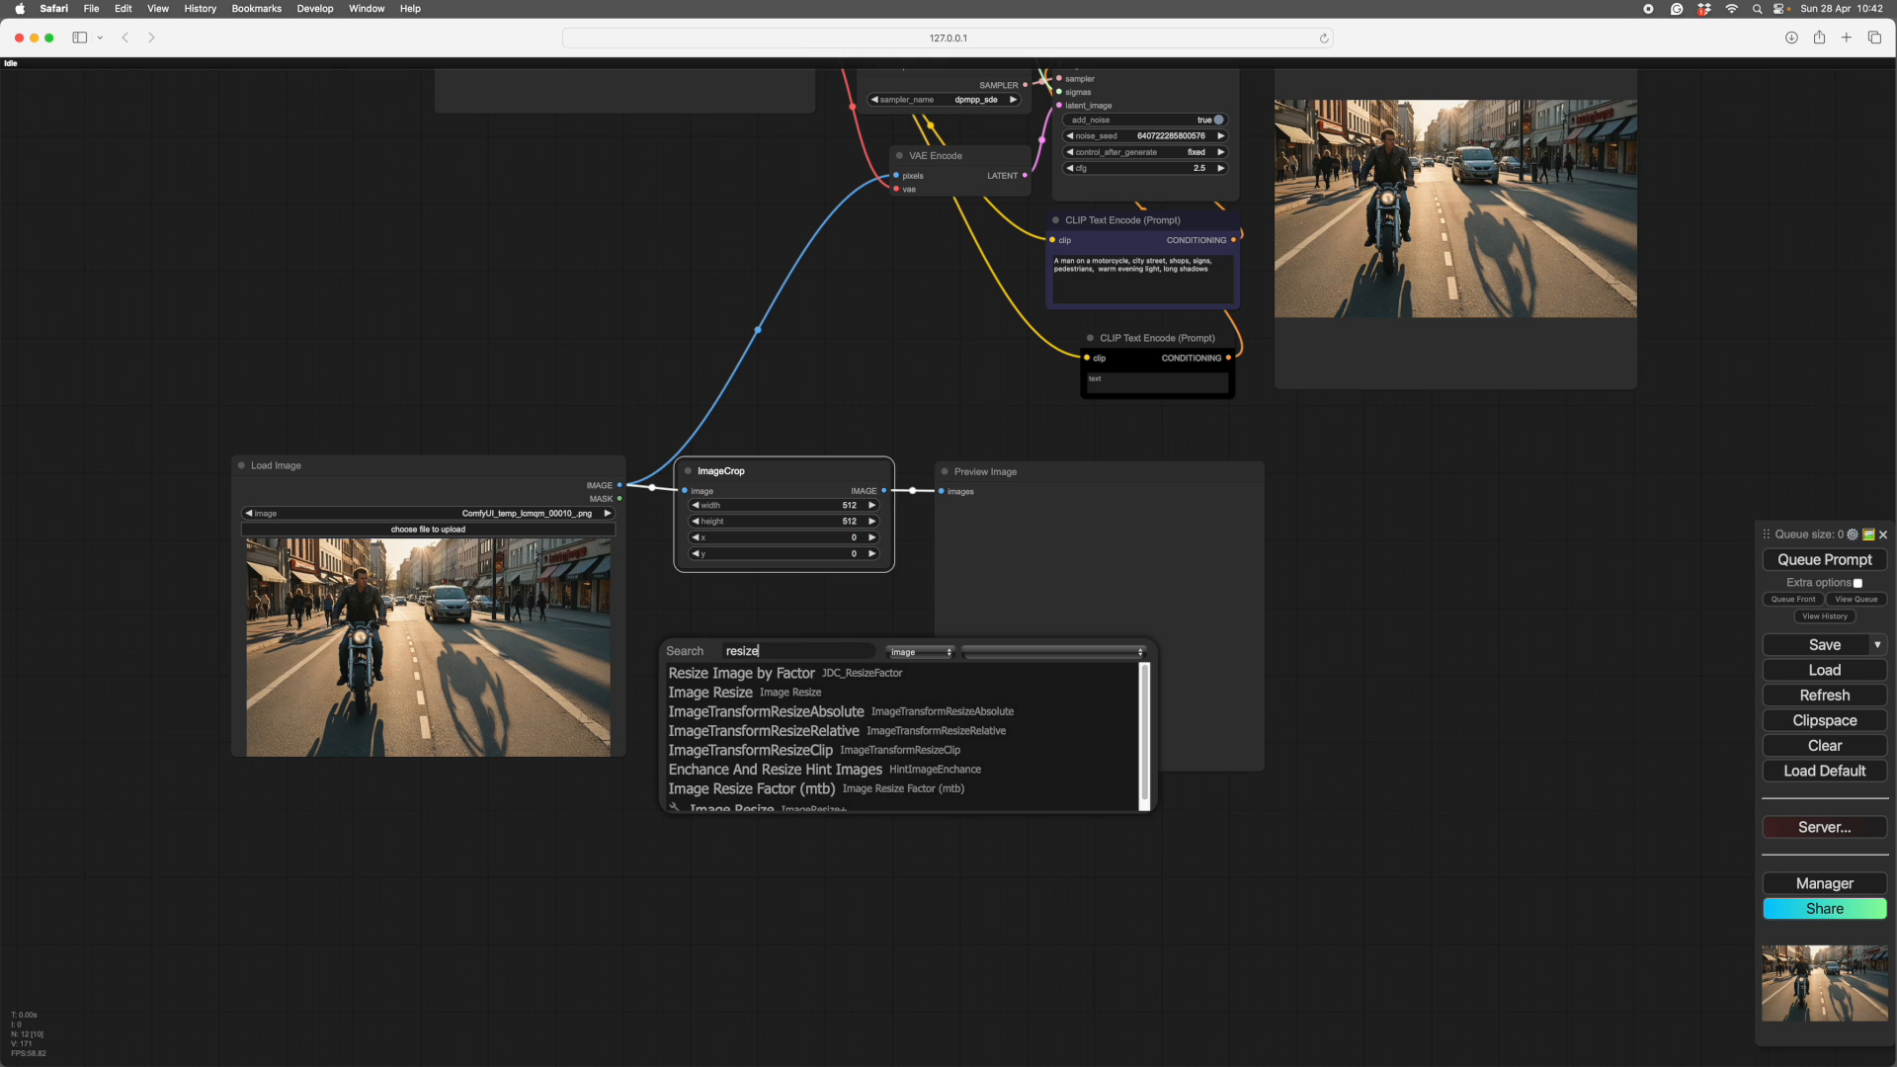
left_click(734, 684)
left_click_drag(734, 681, 691, 654)
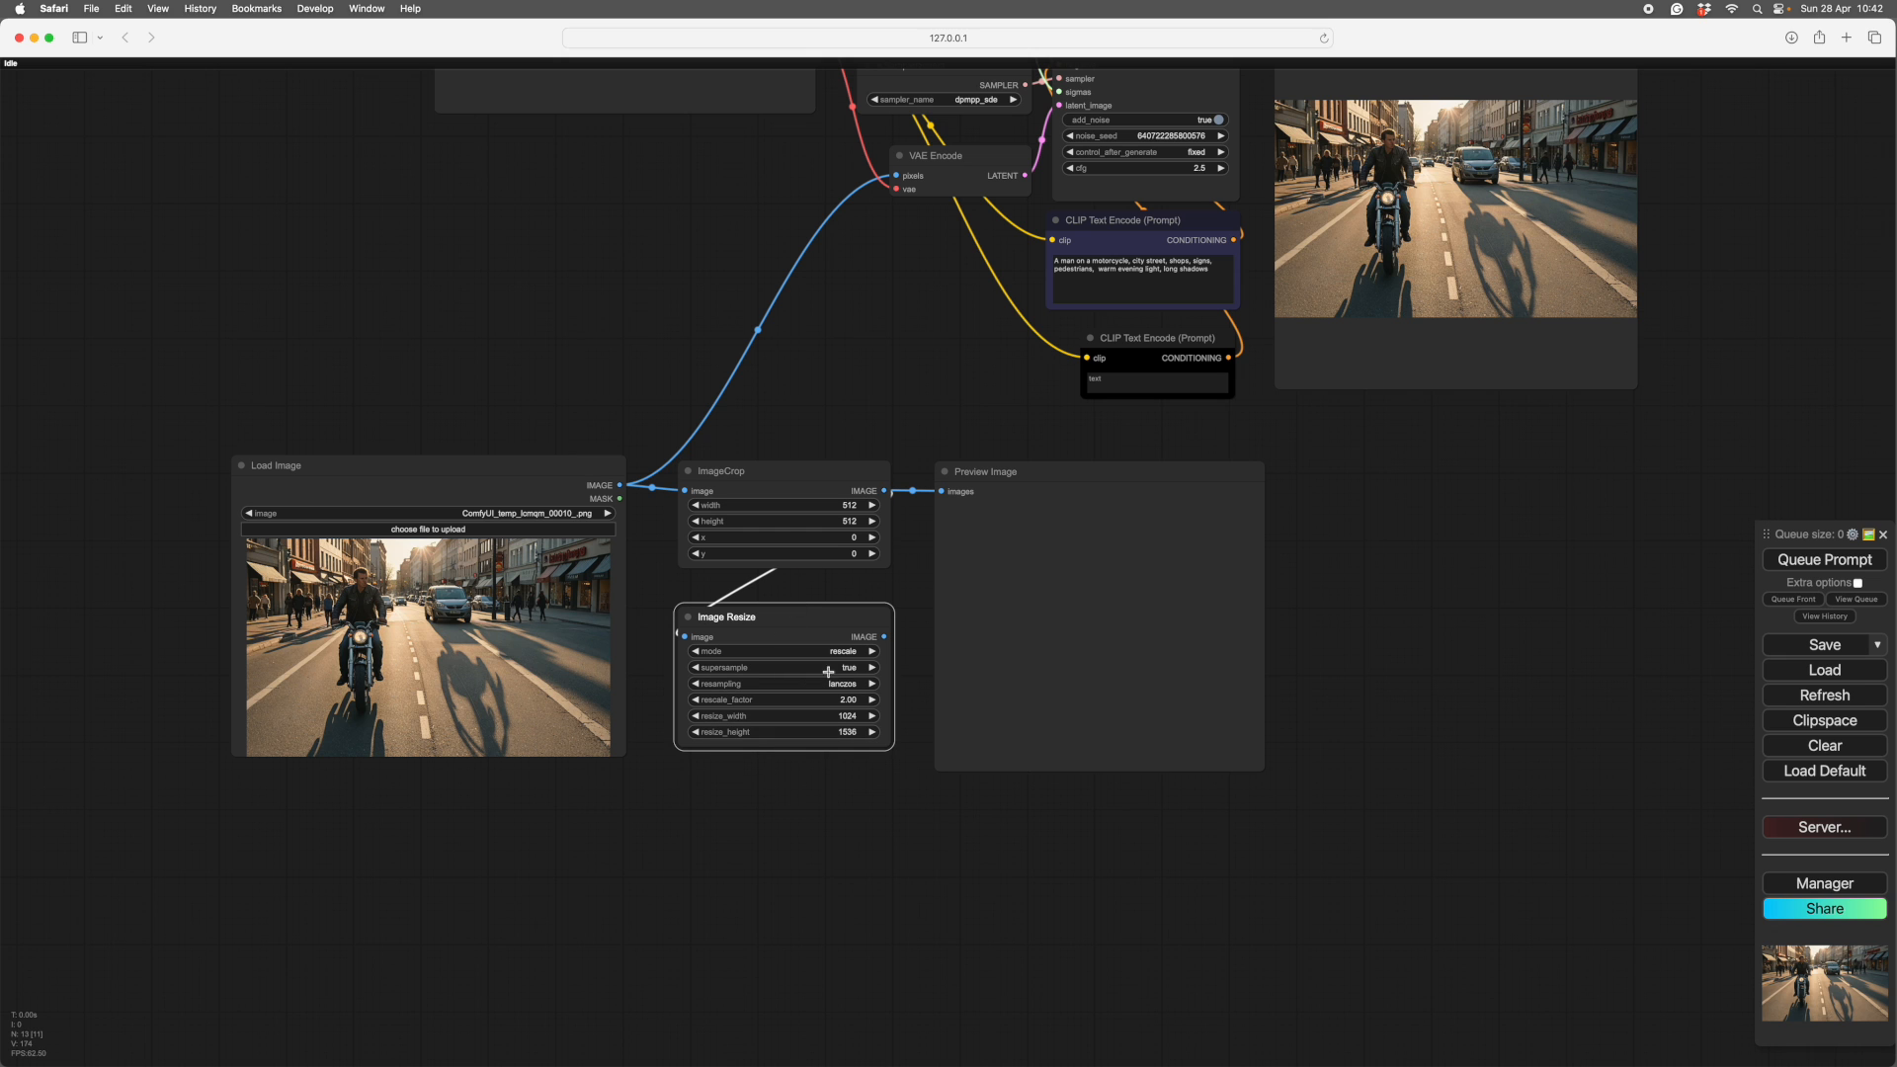
- Create a group titled "Process" enclosing the generation nodes from Load Checkpoint through to the generated image's Preview Image
left_click(1043, 492)
scroll(956, 423, "up", 5)
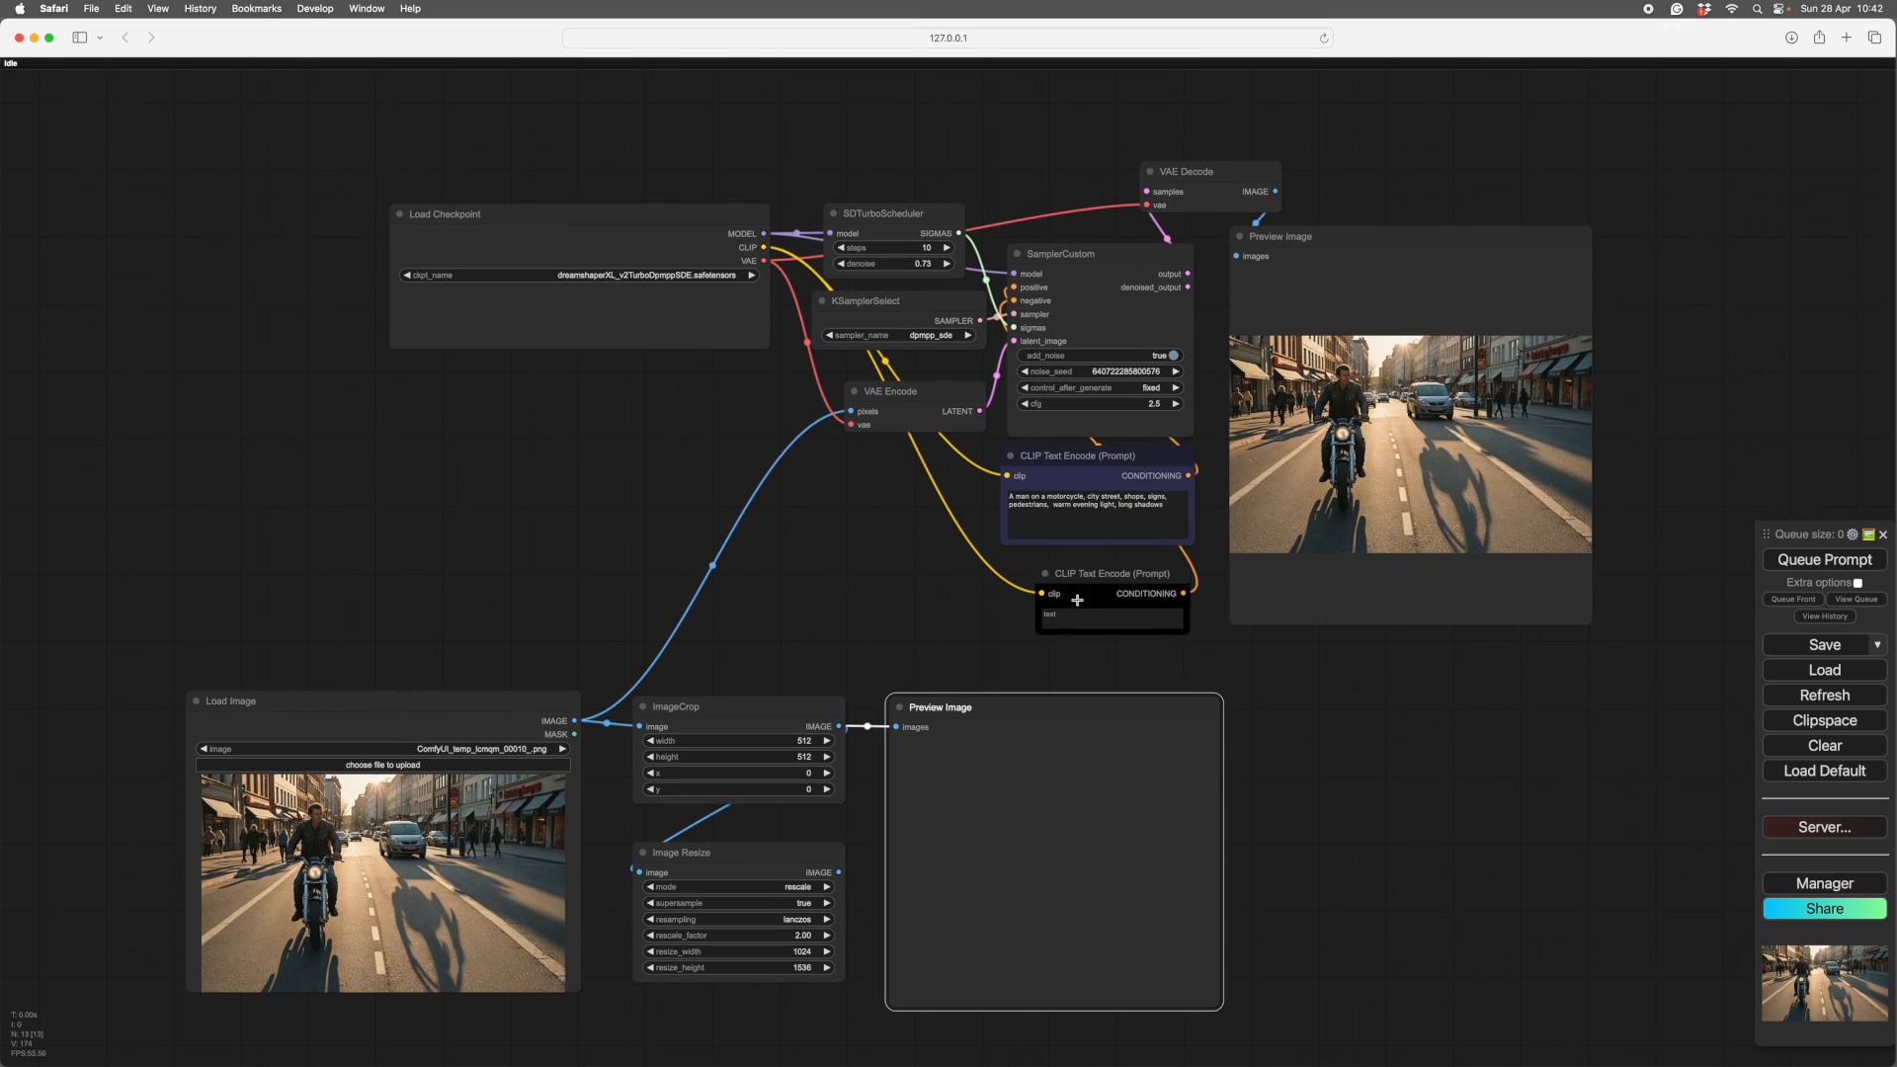
left_click_drag(863, 632, 850, 623)
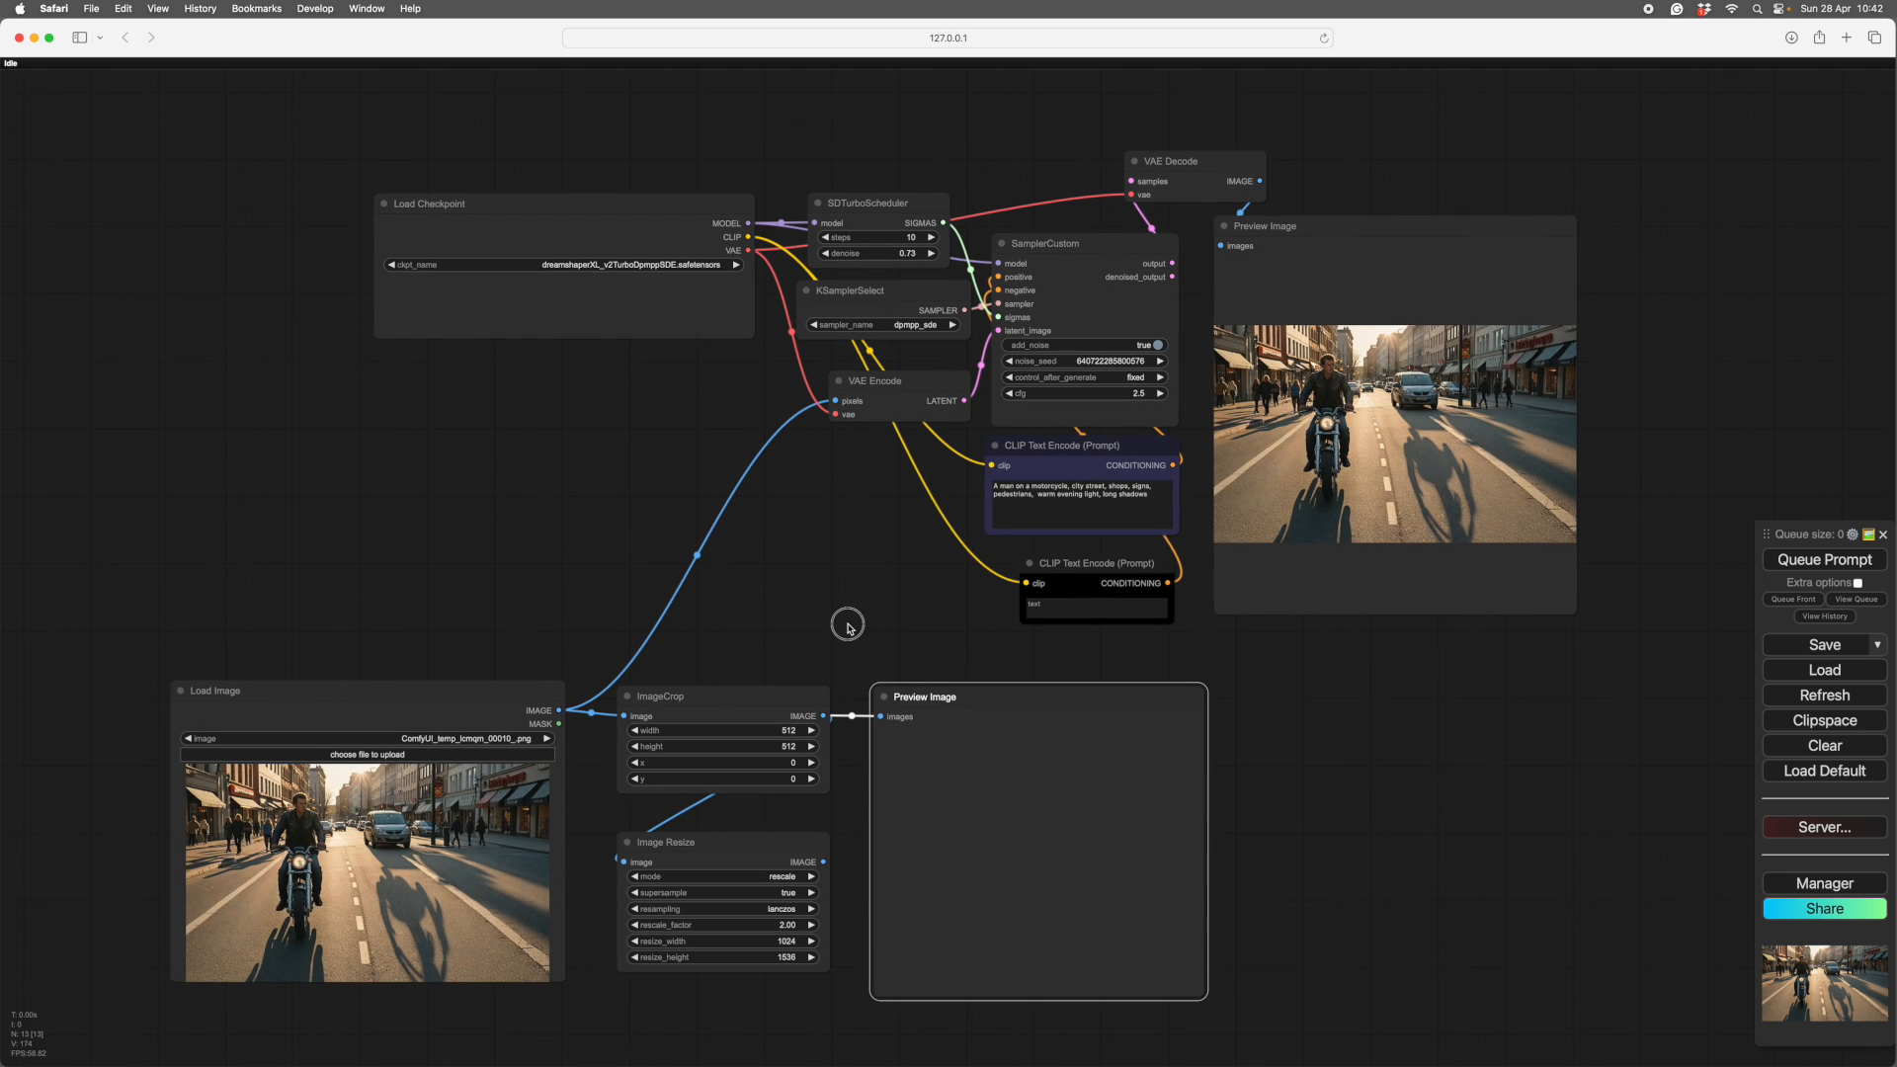
scroll(902, 537, "right", 1)
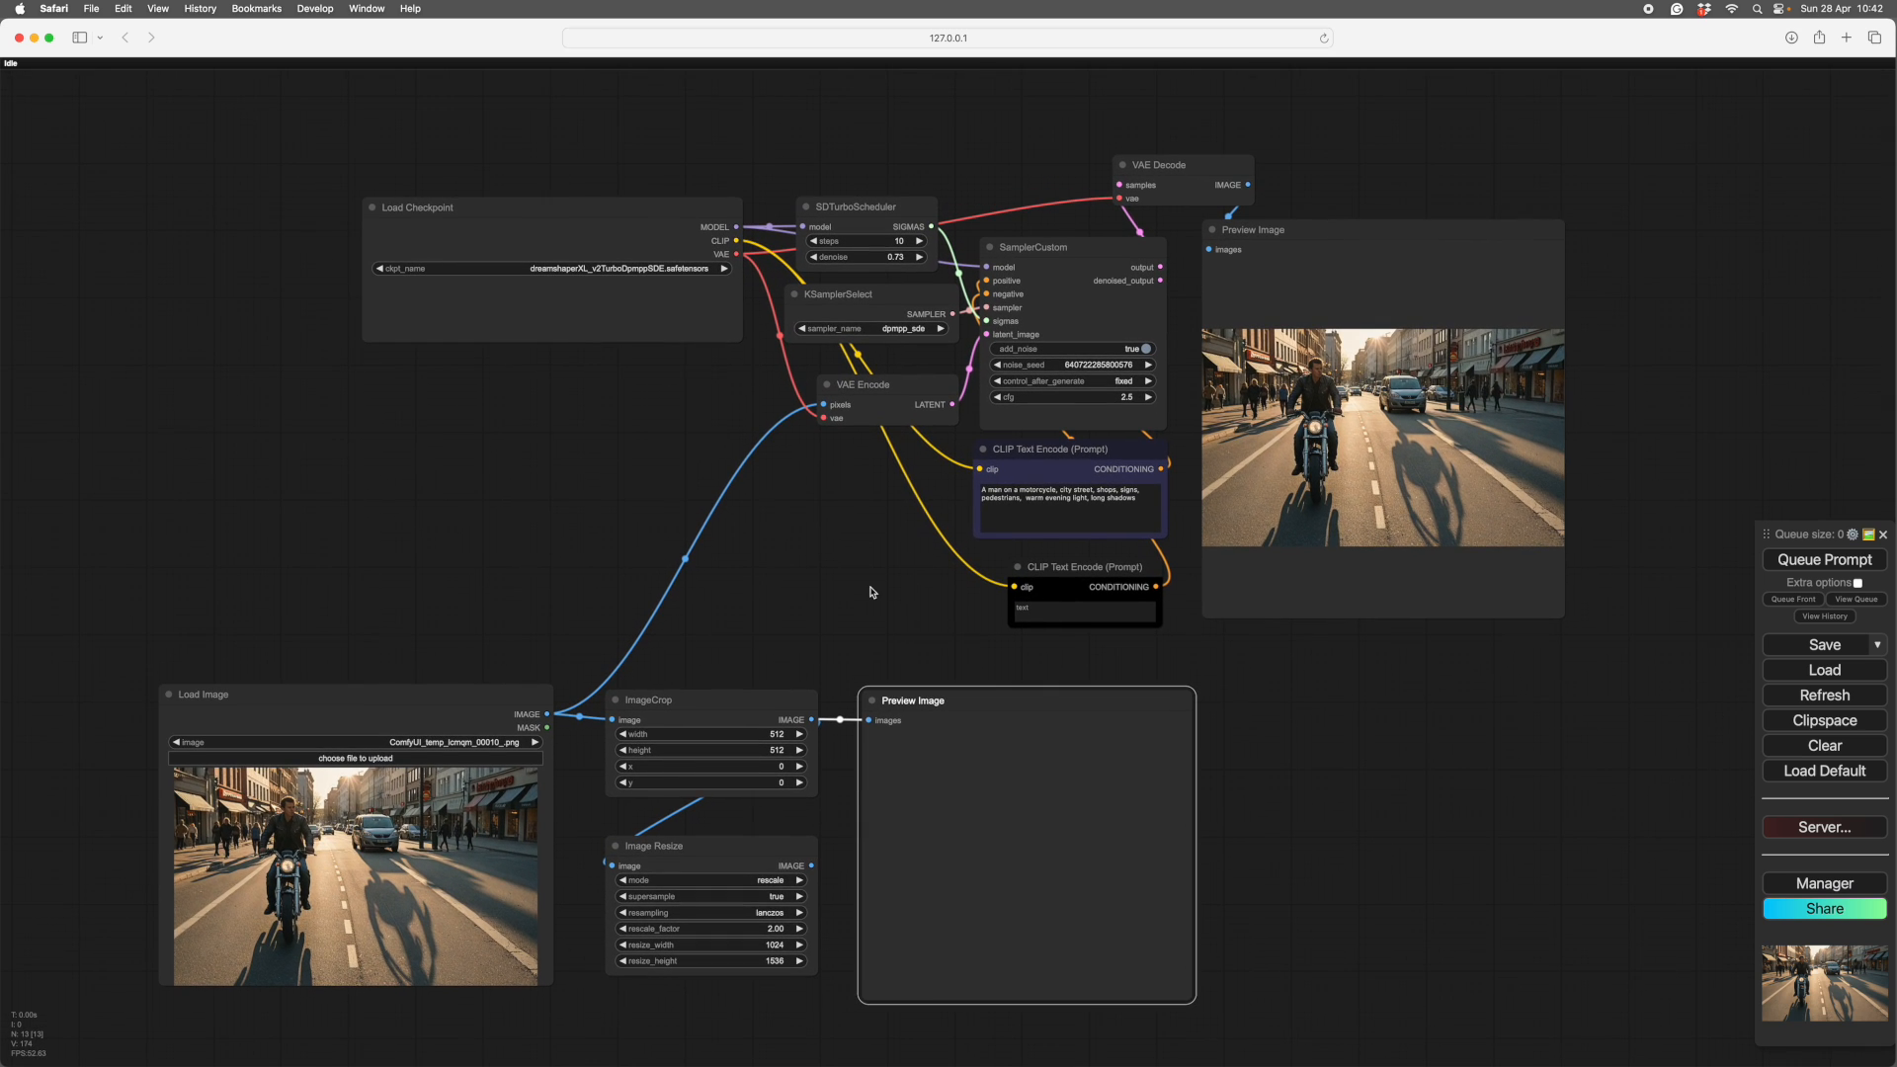
scroll(852, 601, "up", 1)
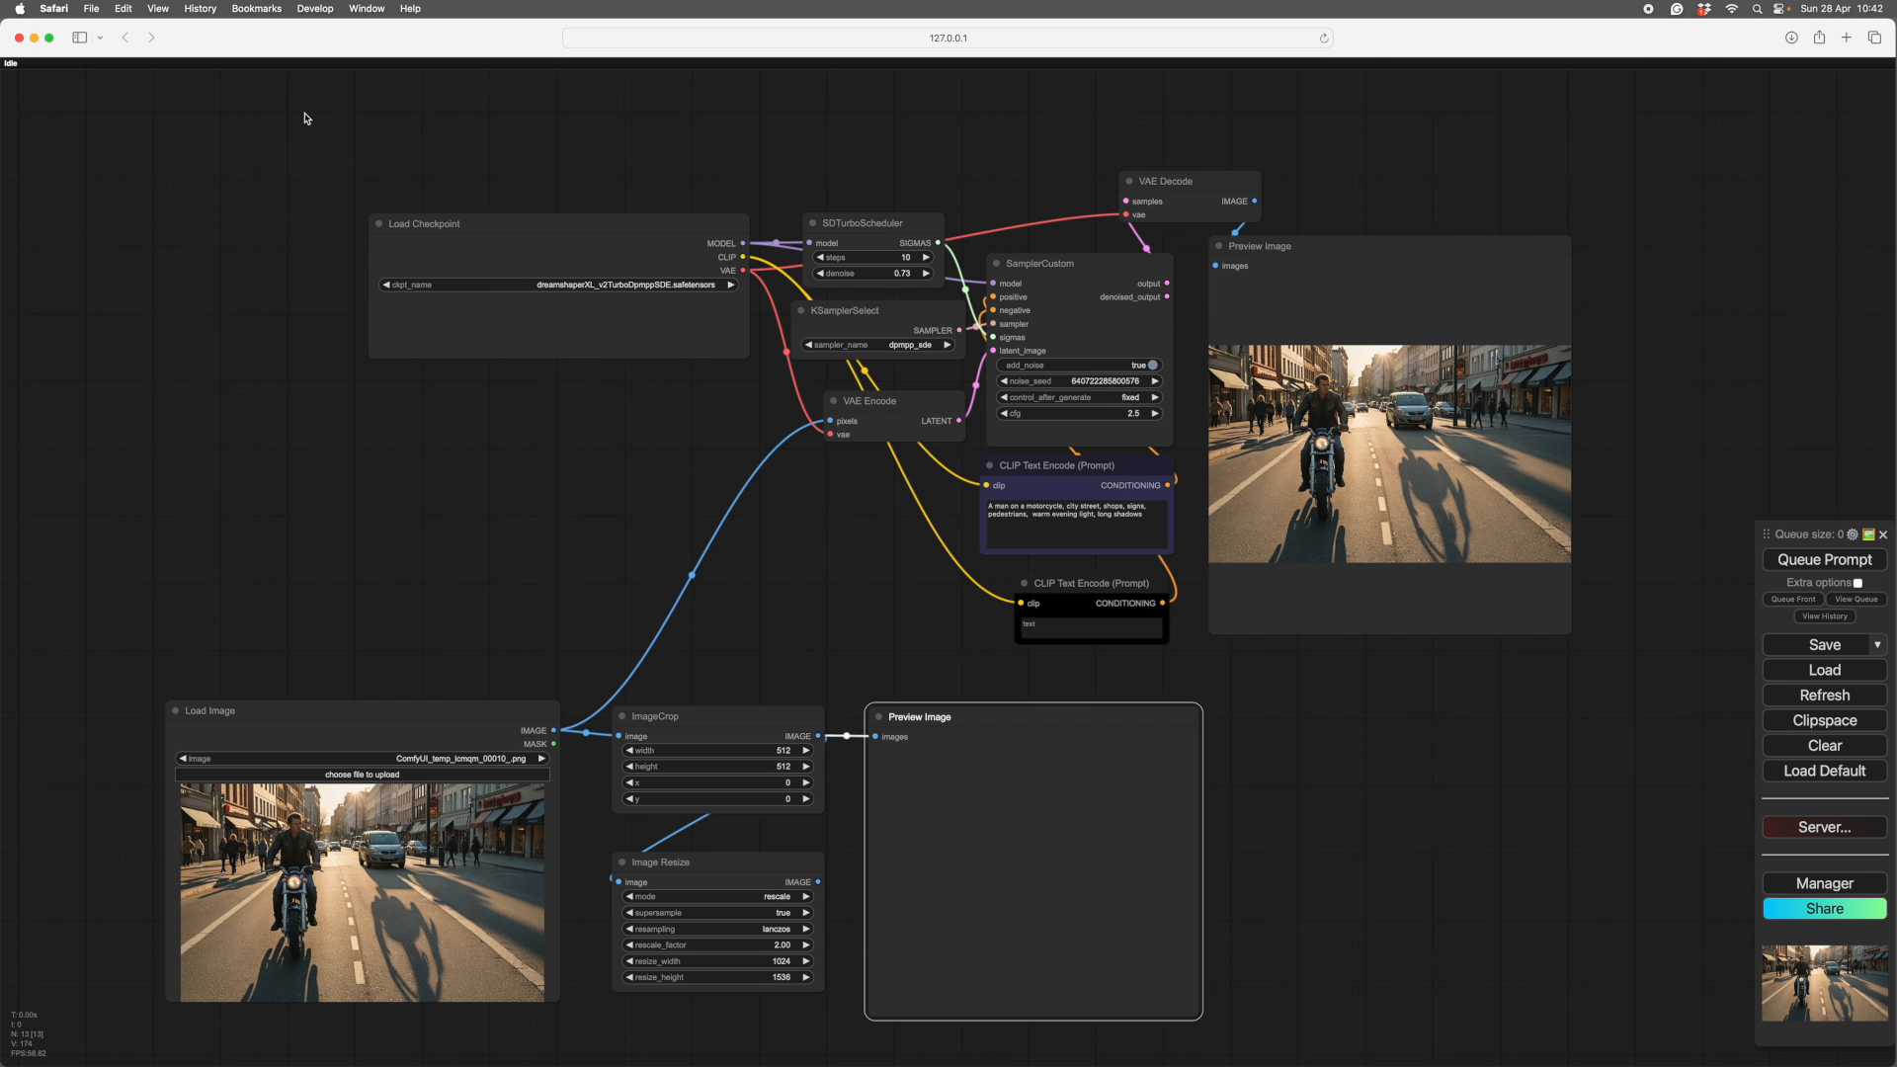
left_click(258, 109)
right_click(256, 109)
left_click(289, 118)
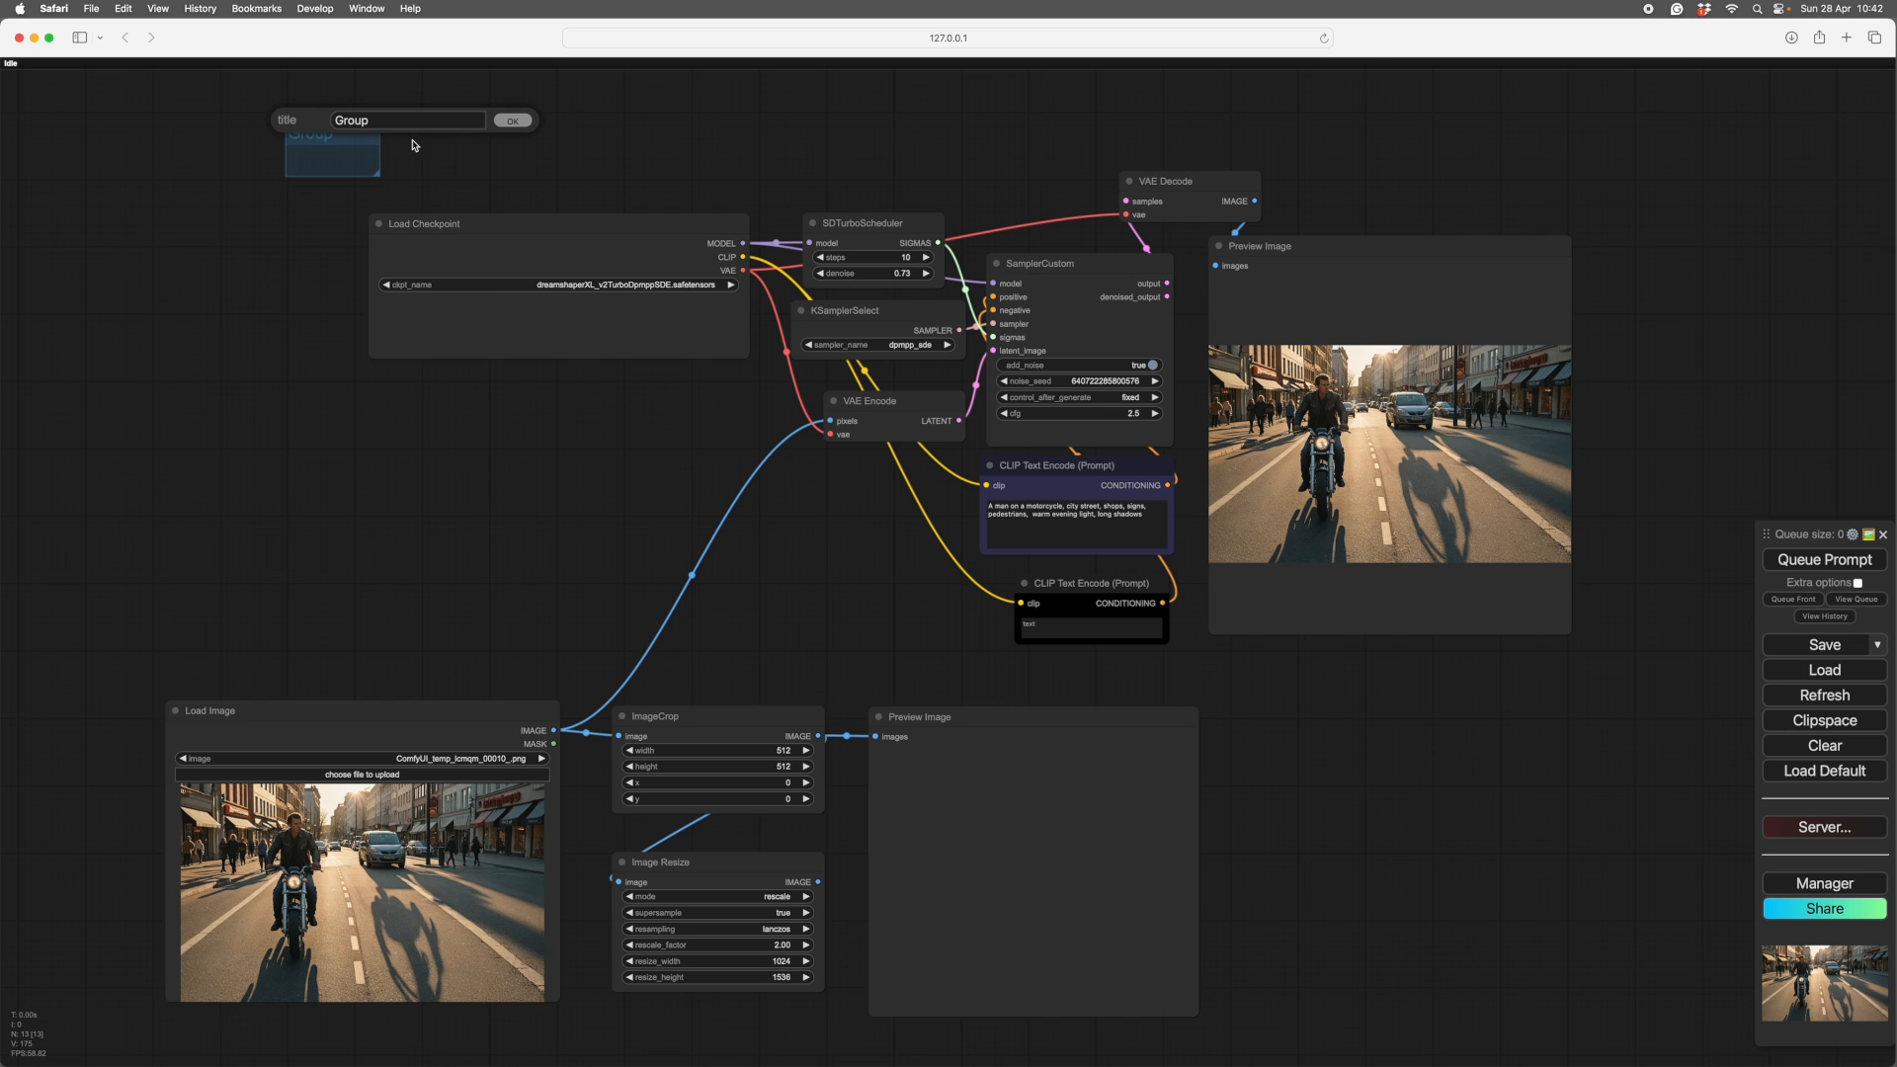
type("Process")
key("Return")
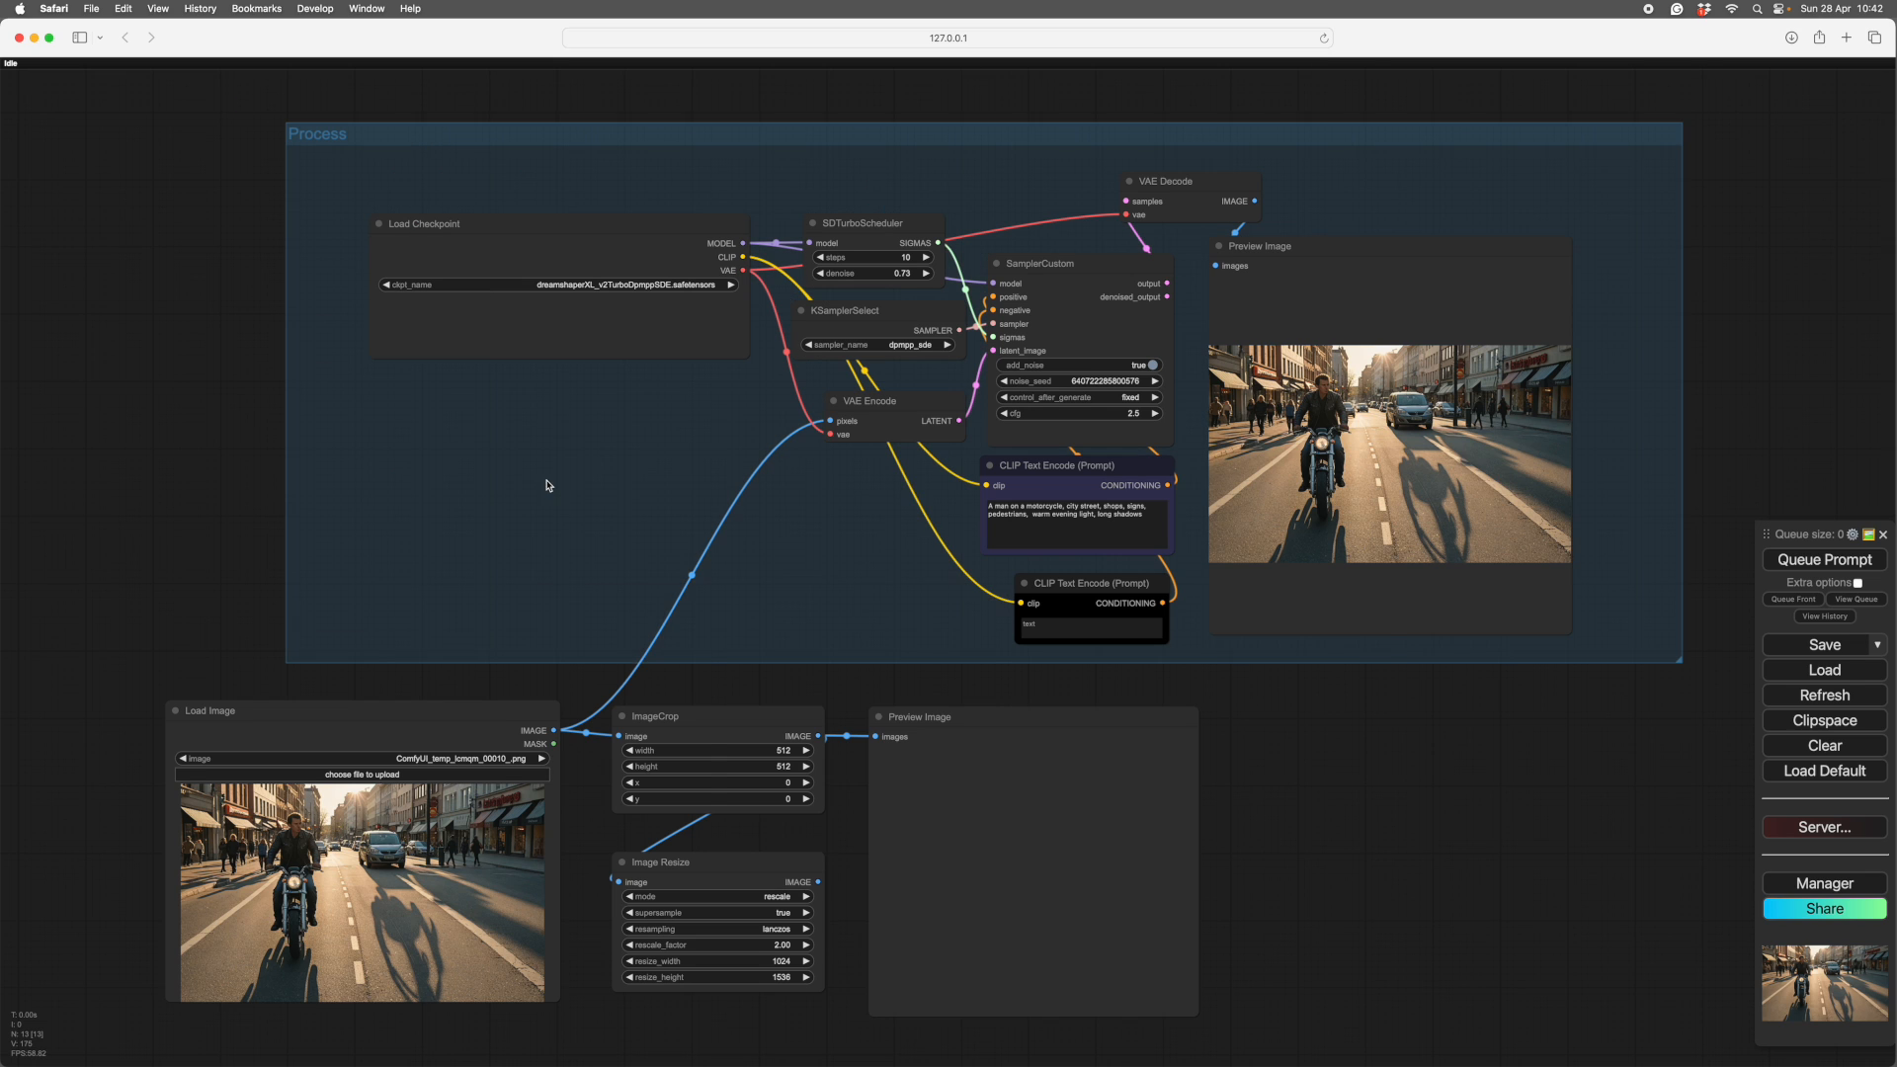
- Set all nodes in the Process group to Never so that only the crop and resize branch runs
right_click(545, 476)
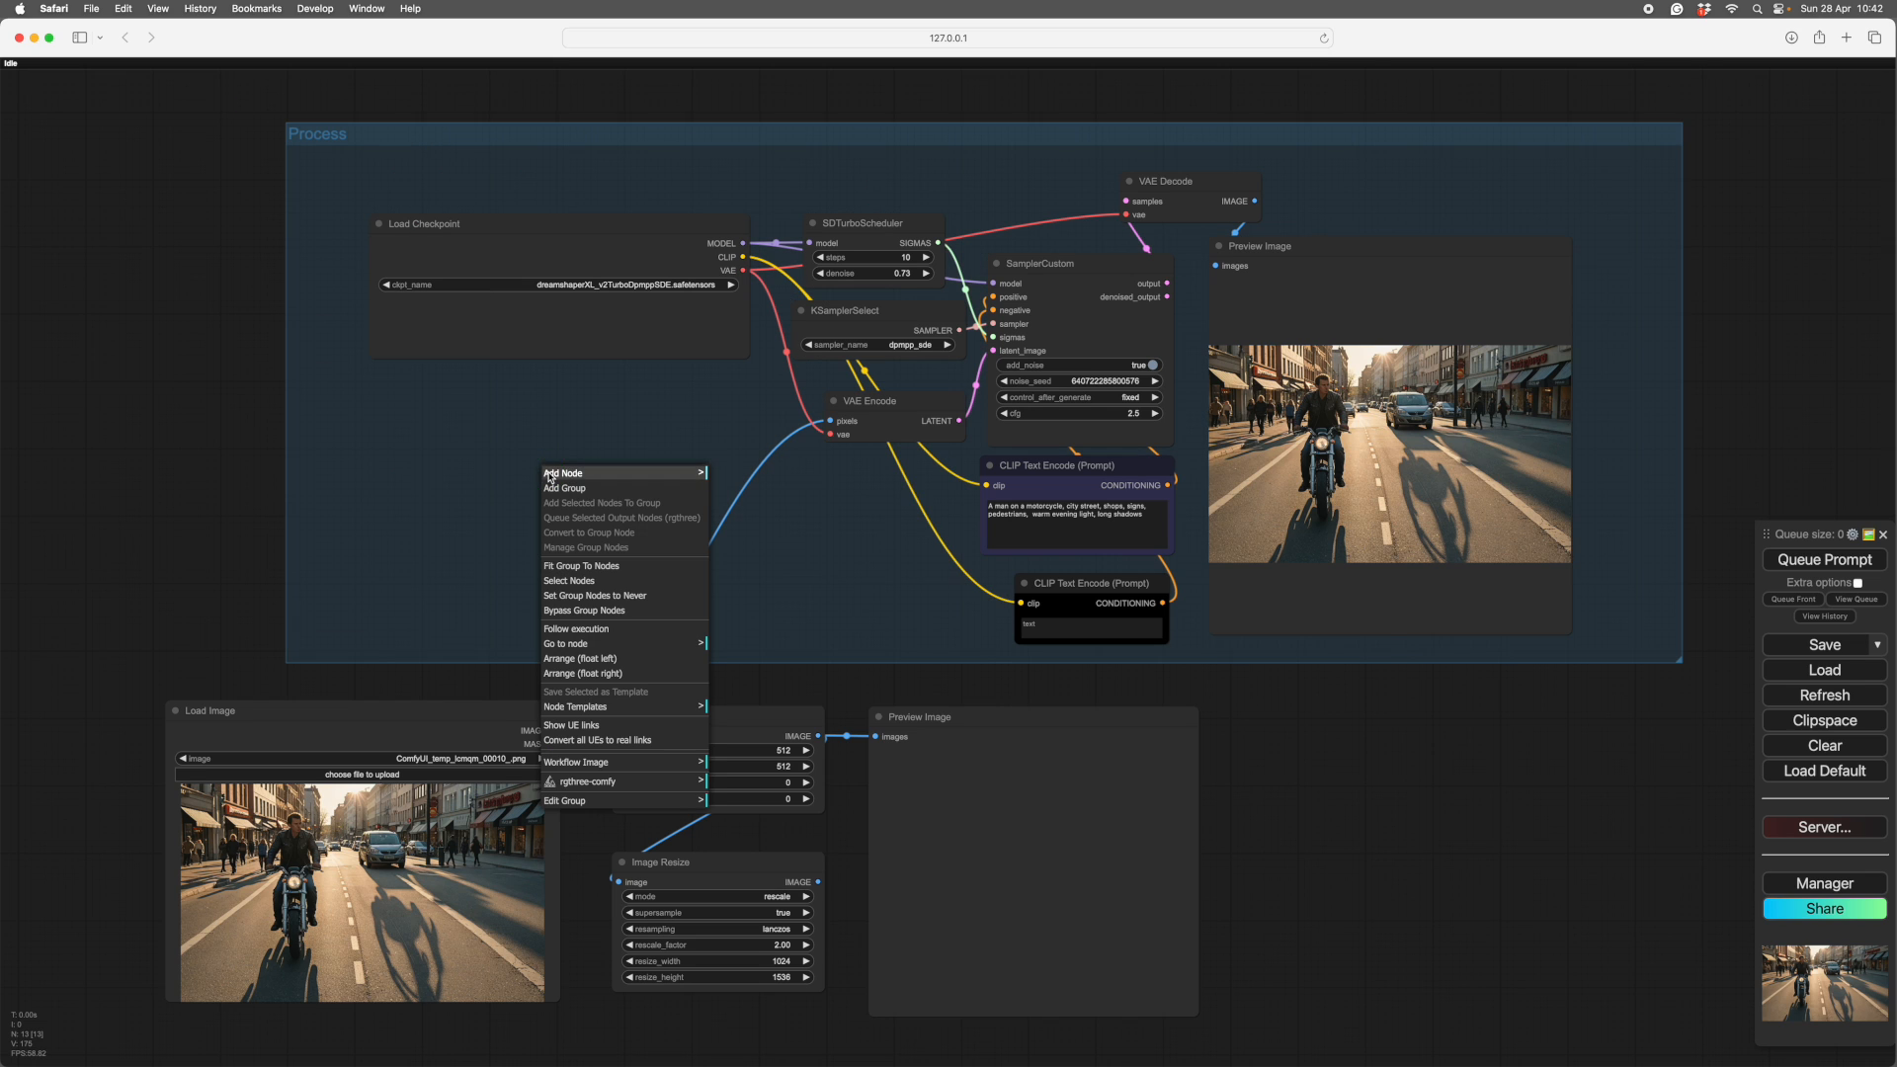
left_click(597, 597)
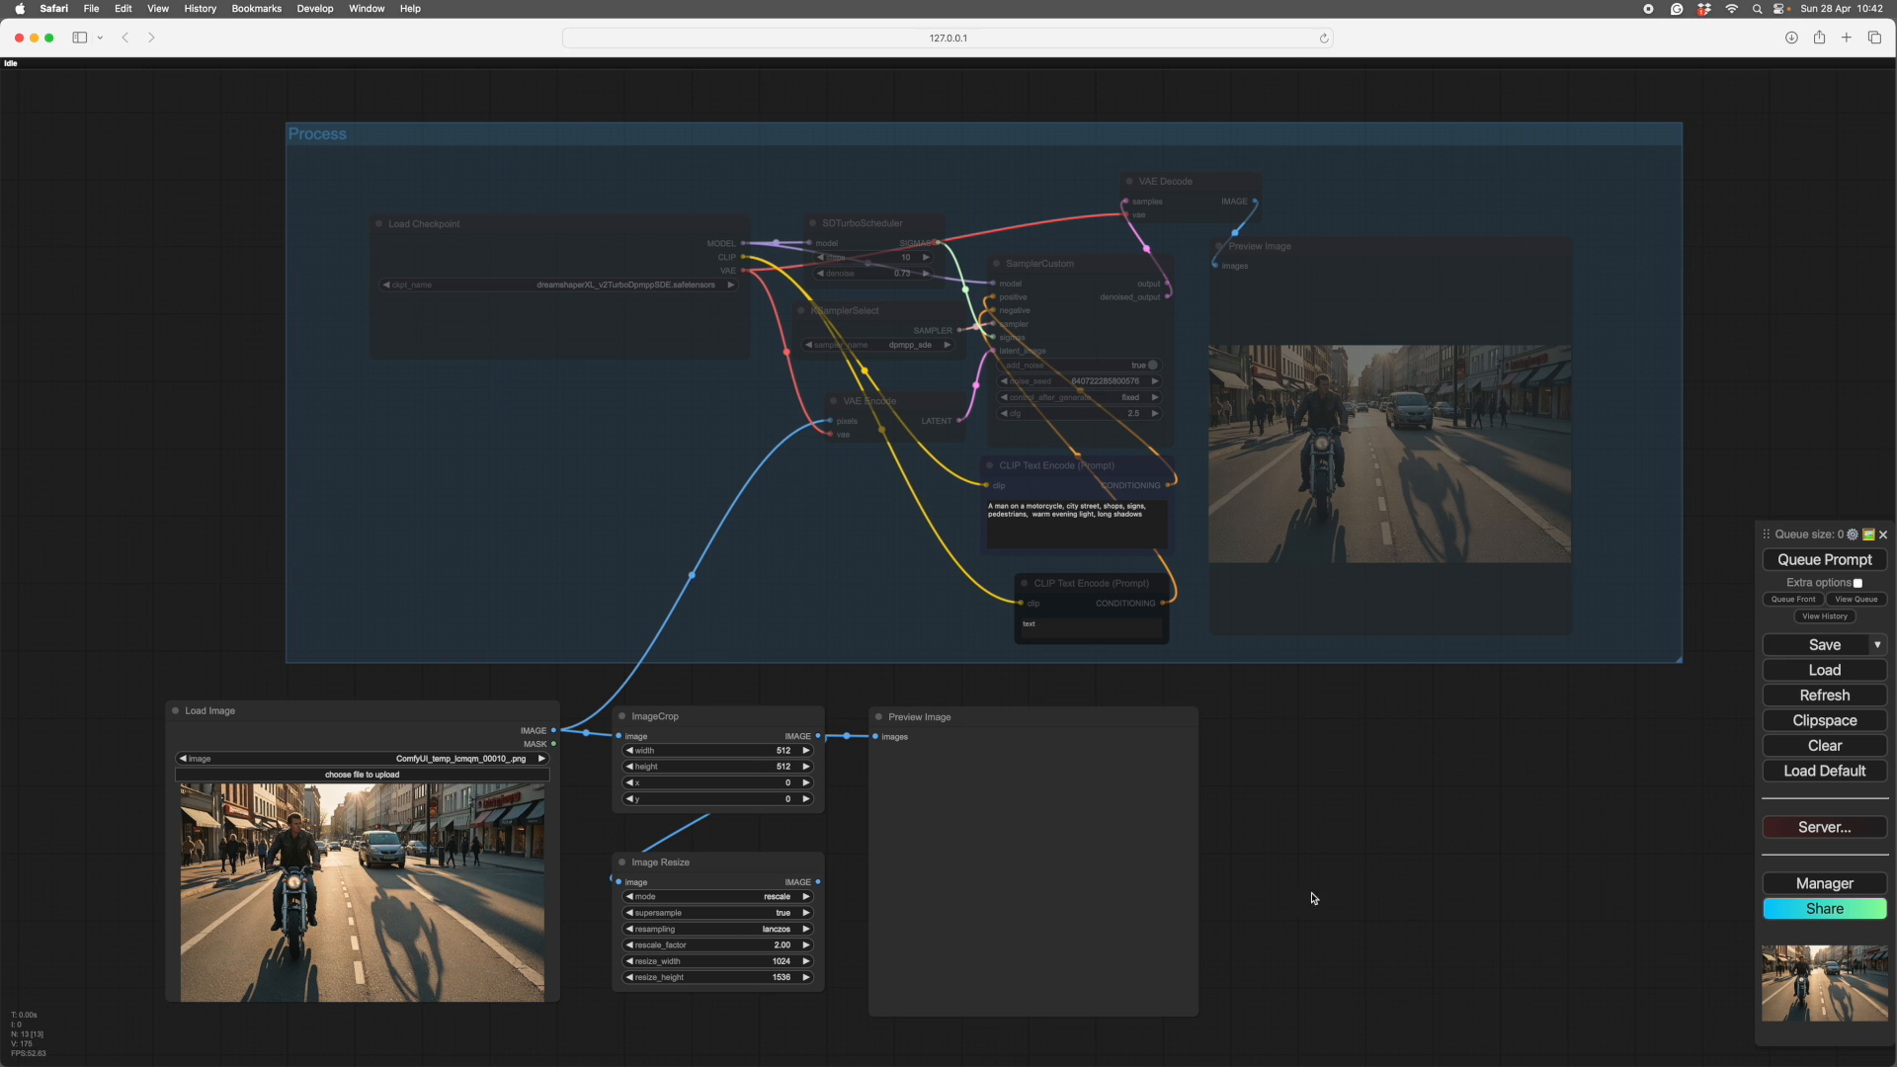
left_click_drag(1314, 898, 1655, 708)
scroll(1583, 779, "up", 3)
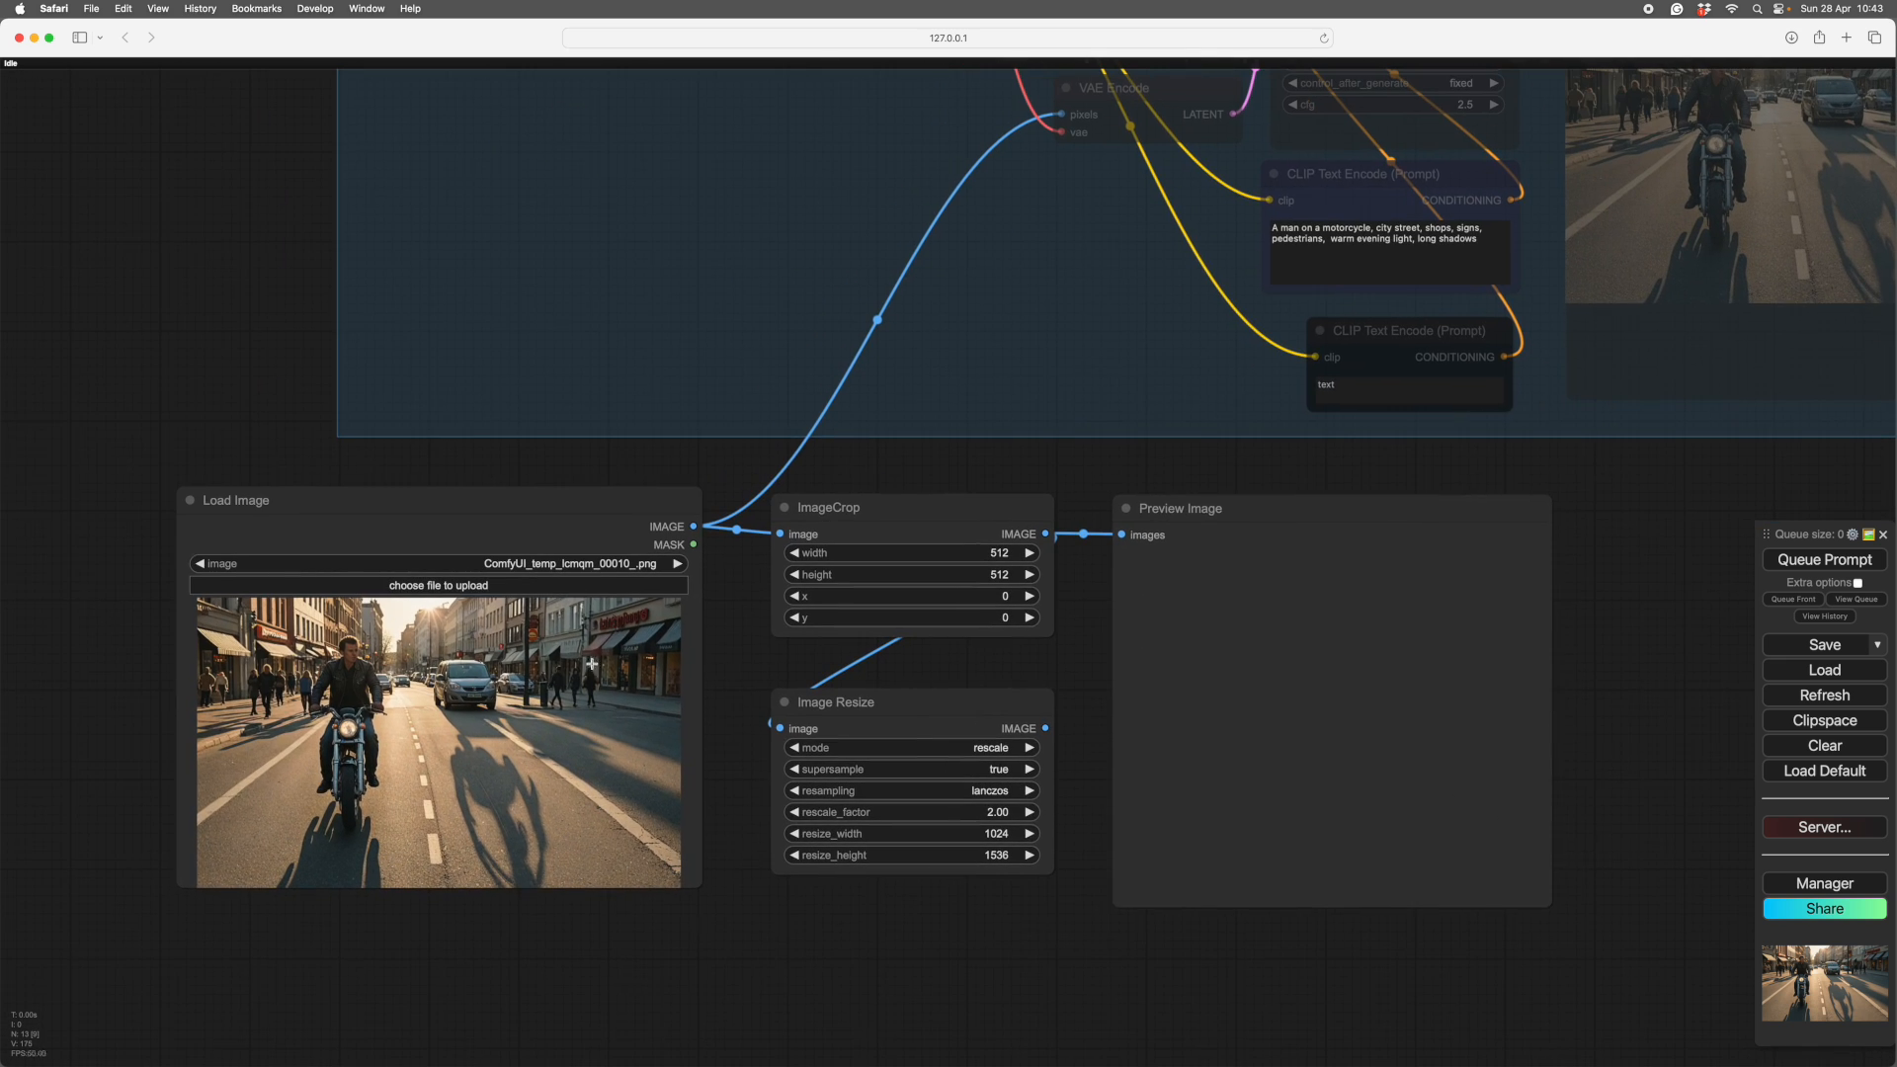
- Preview the 512 by 512 crop, set the ImageCrop height to 768 and regenerate the cropped preview
left_click(1815, 561)
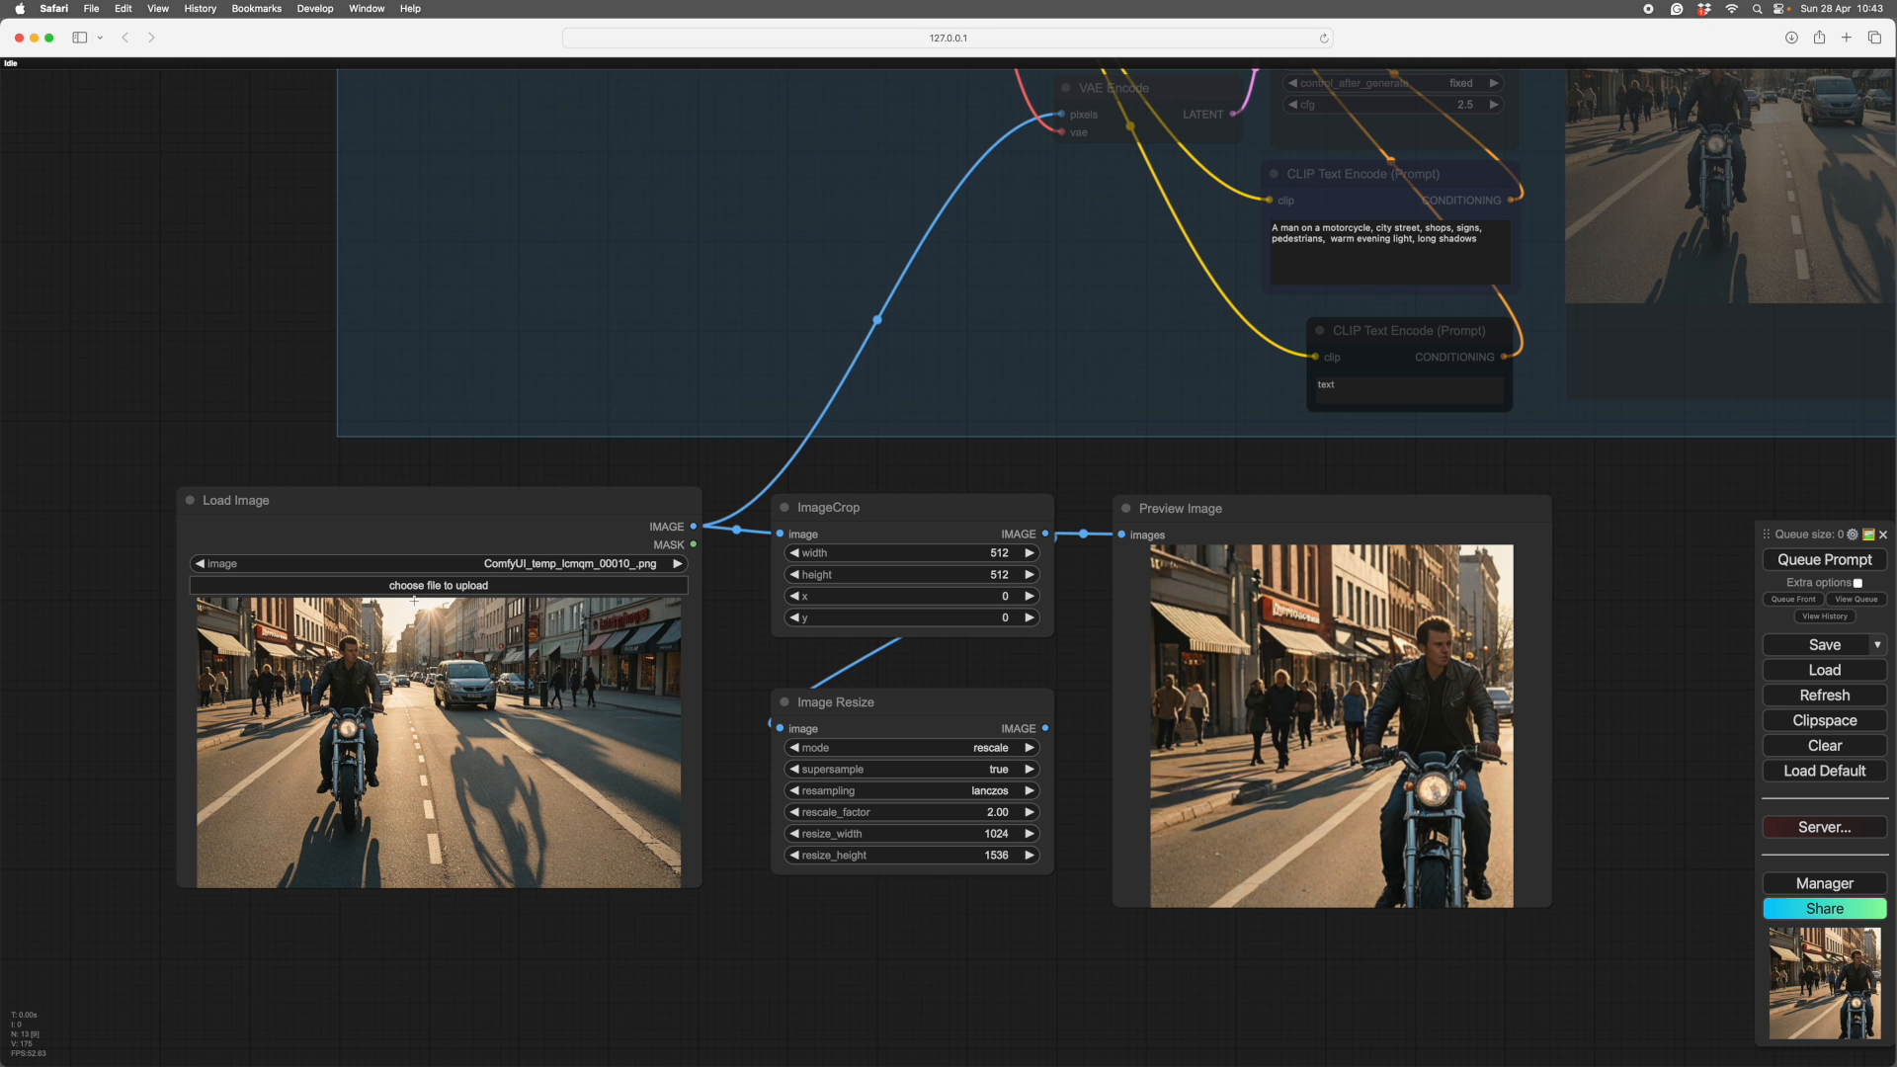
scroll(976, 1019, "right", 5)
scroll(976, 1019, "down", 3)
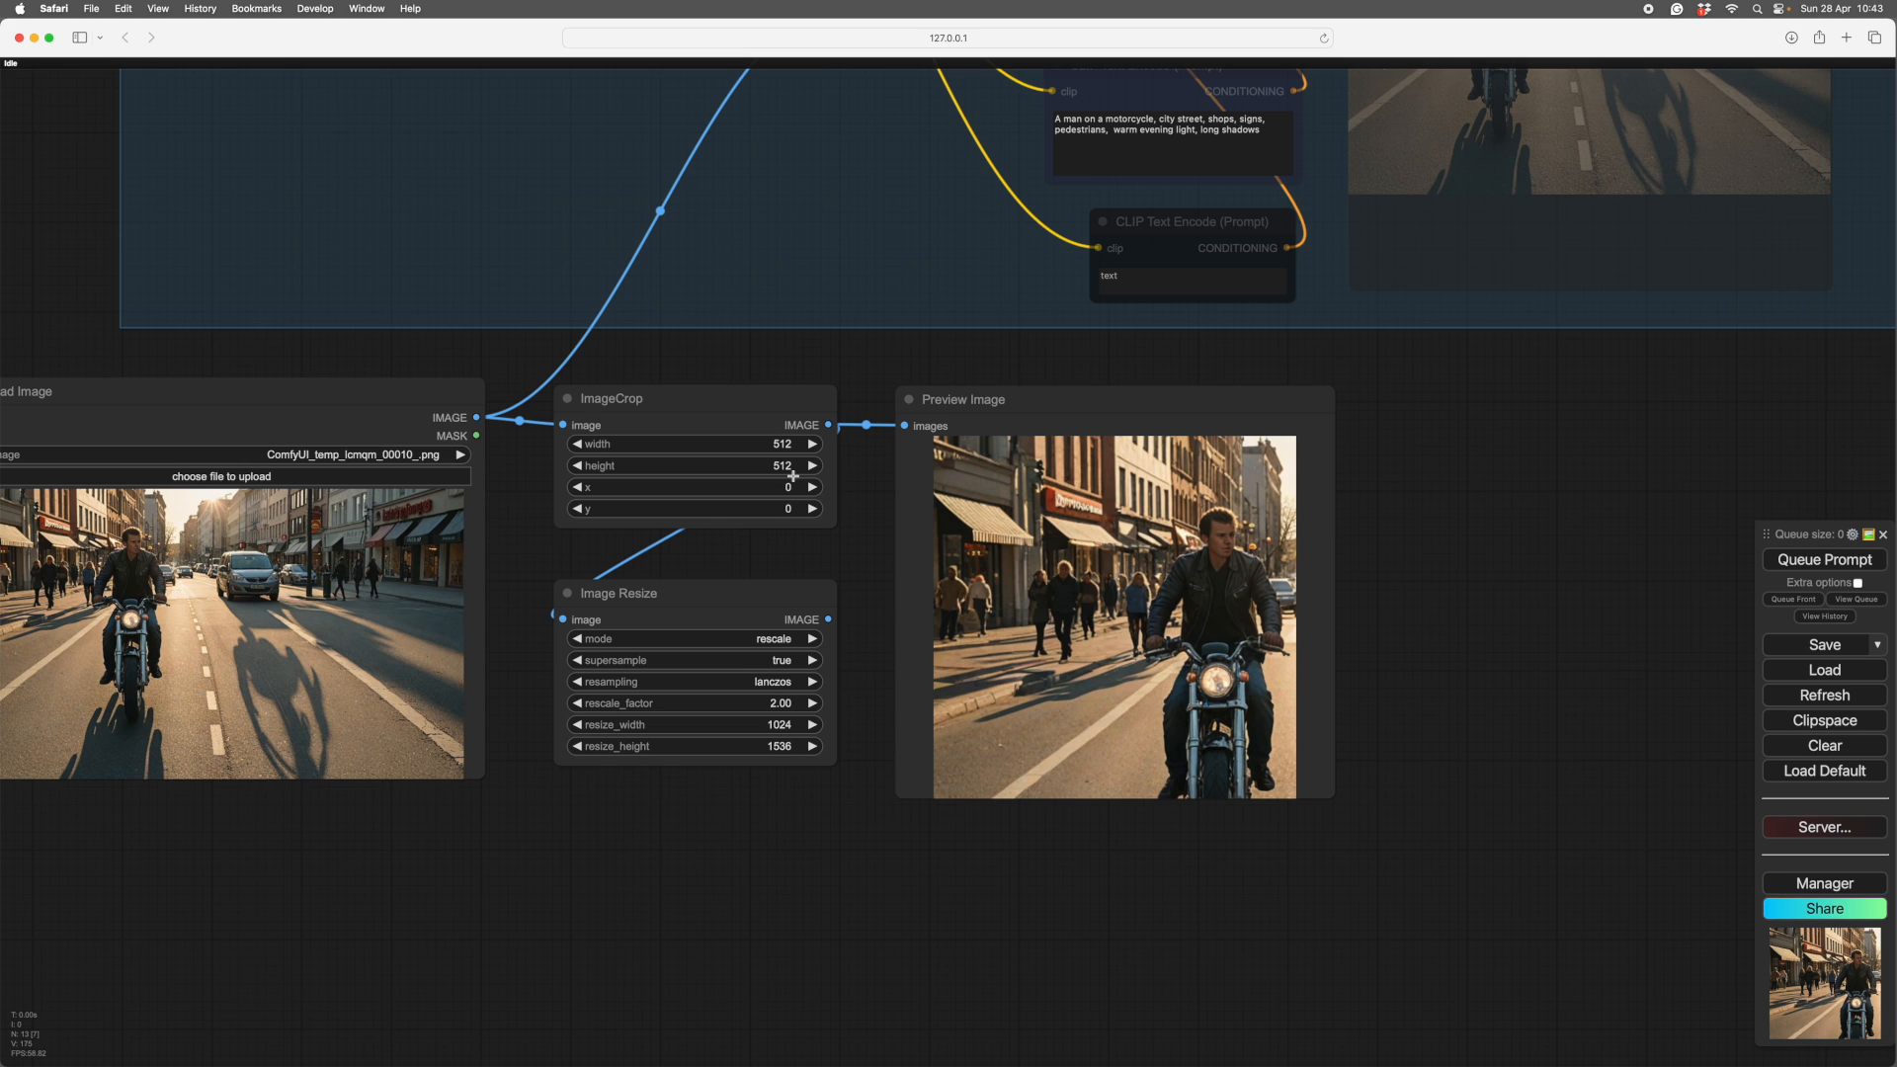
left_click_drag(780, 465, 1610, 576)
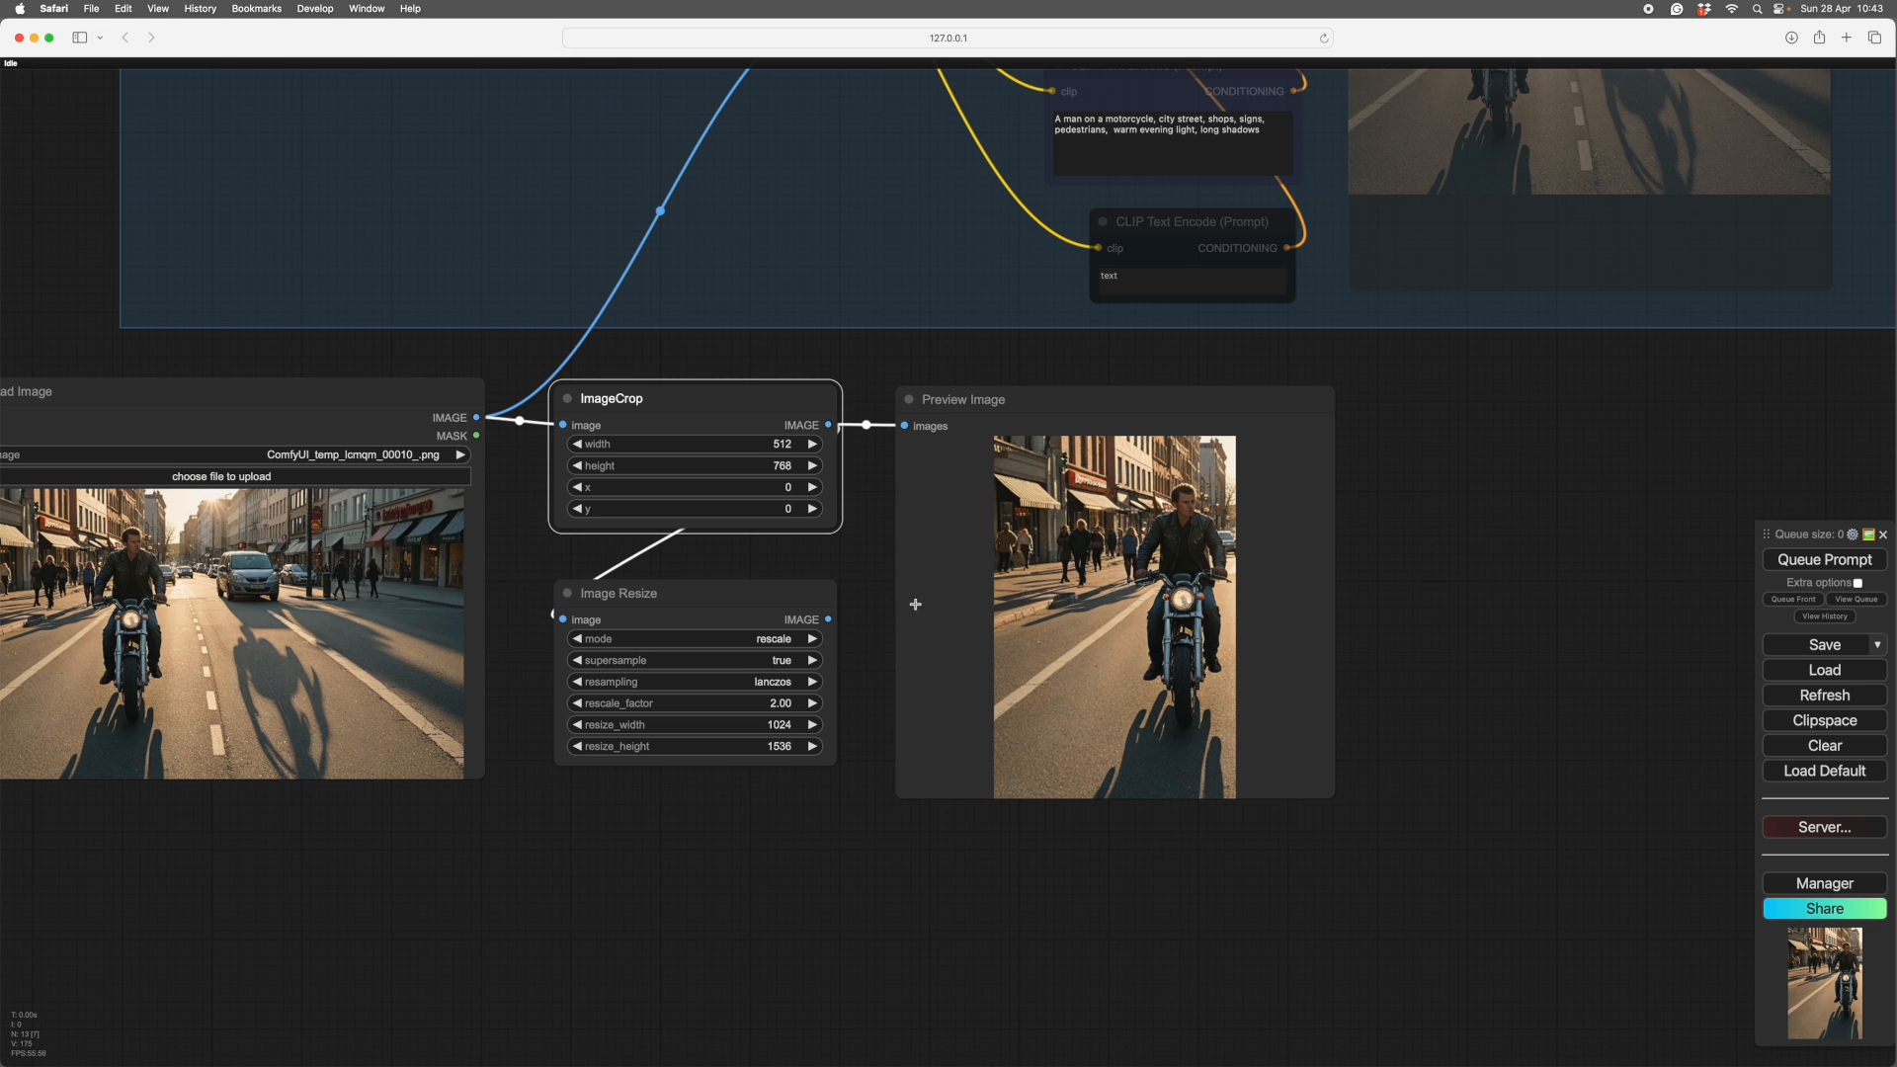
- Shift the ImageCrop window to an x offset of 55 and refresh the cropped preview
scroll(826, 880, "left", 3)
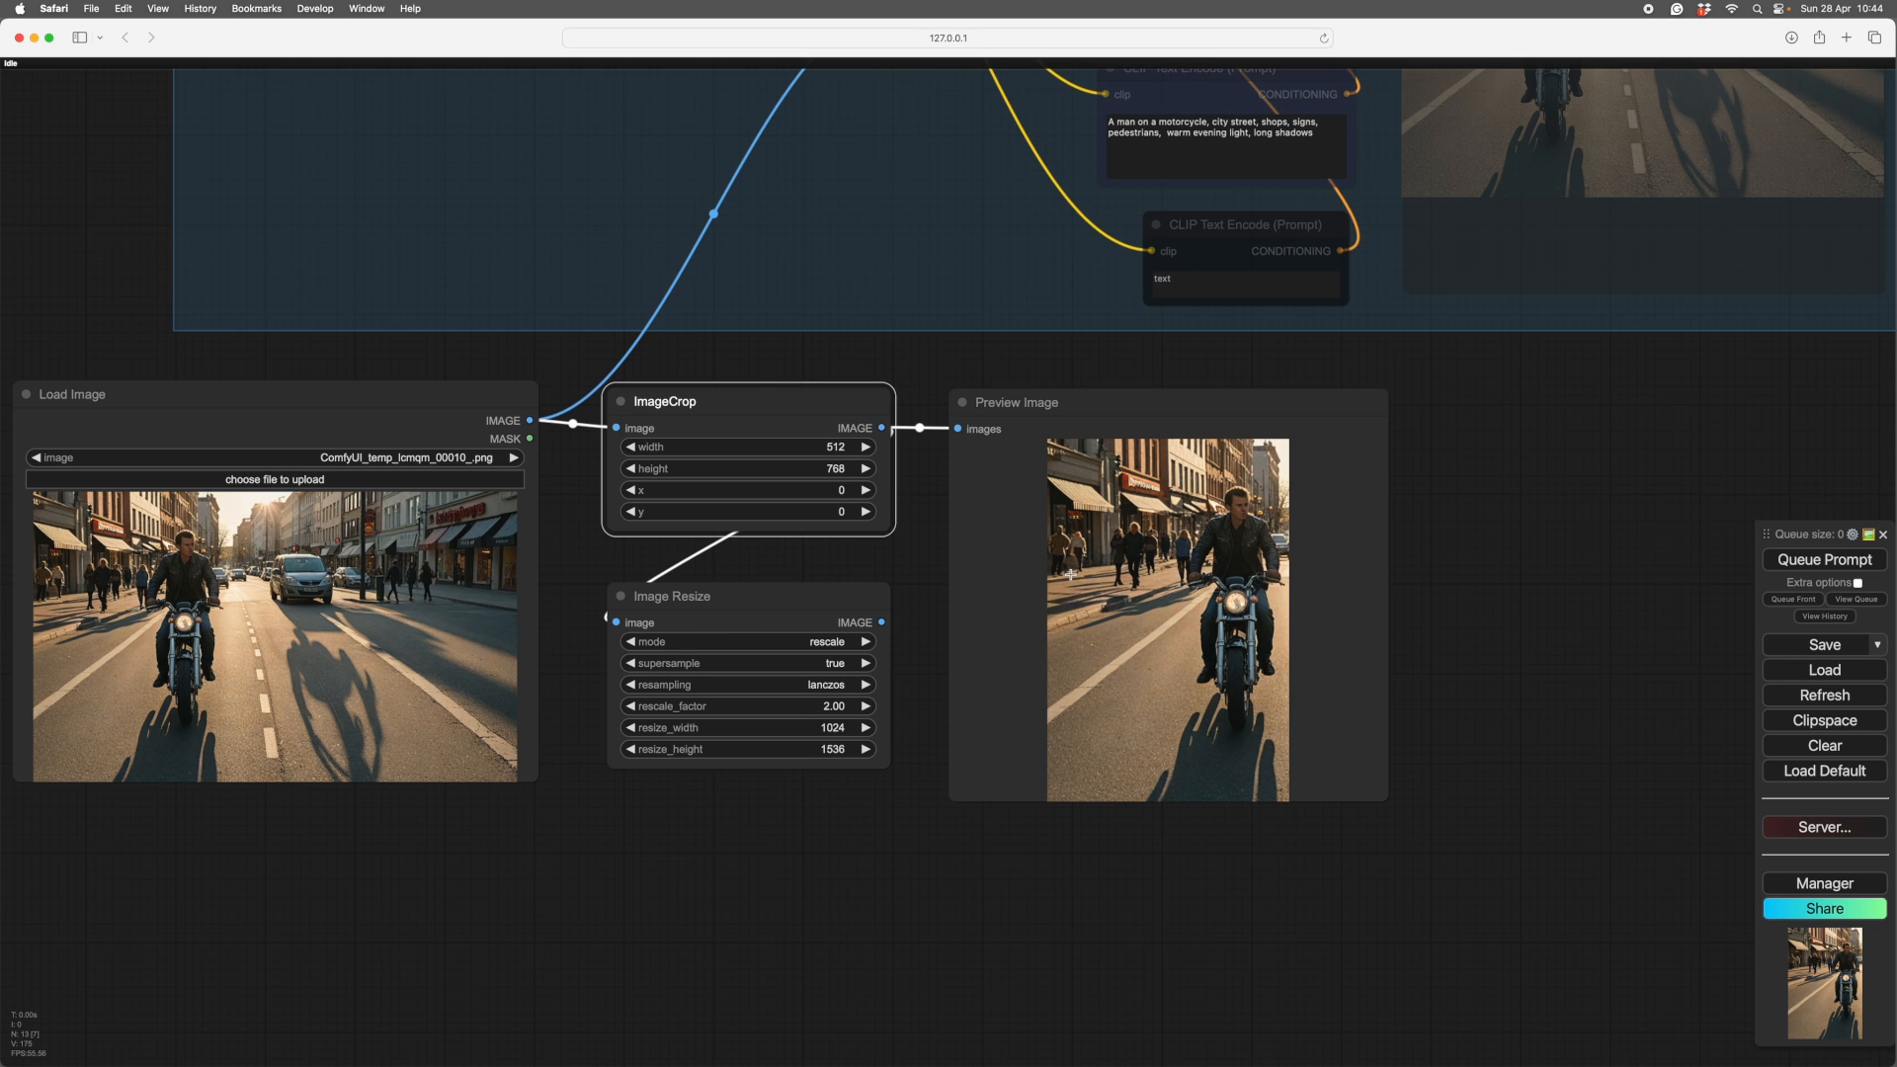
left_click_drag(859, 489, 865, 488)
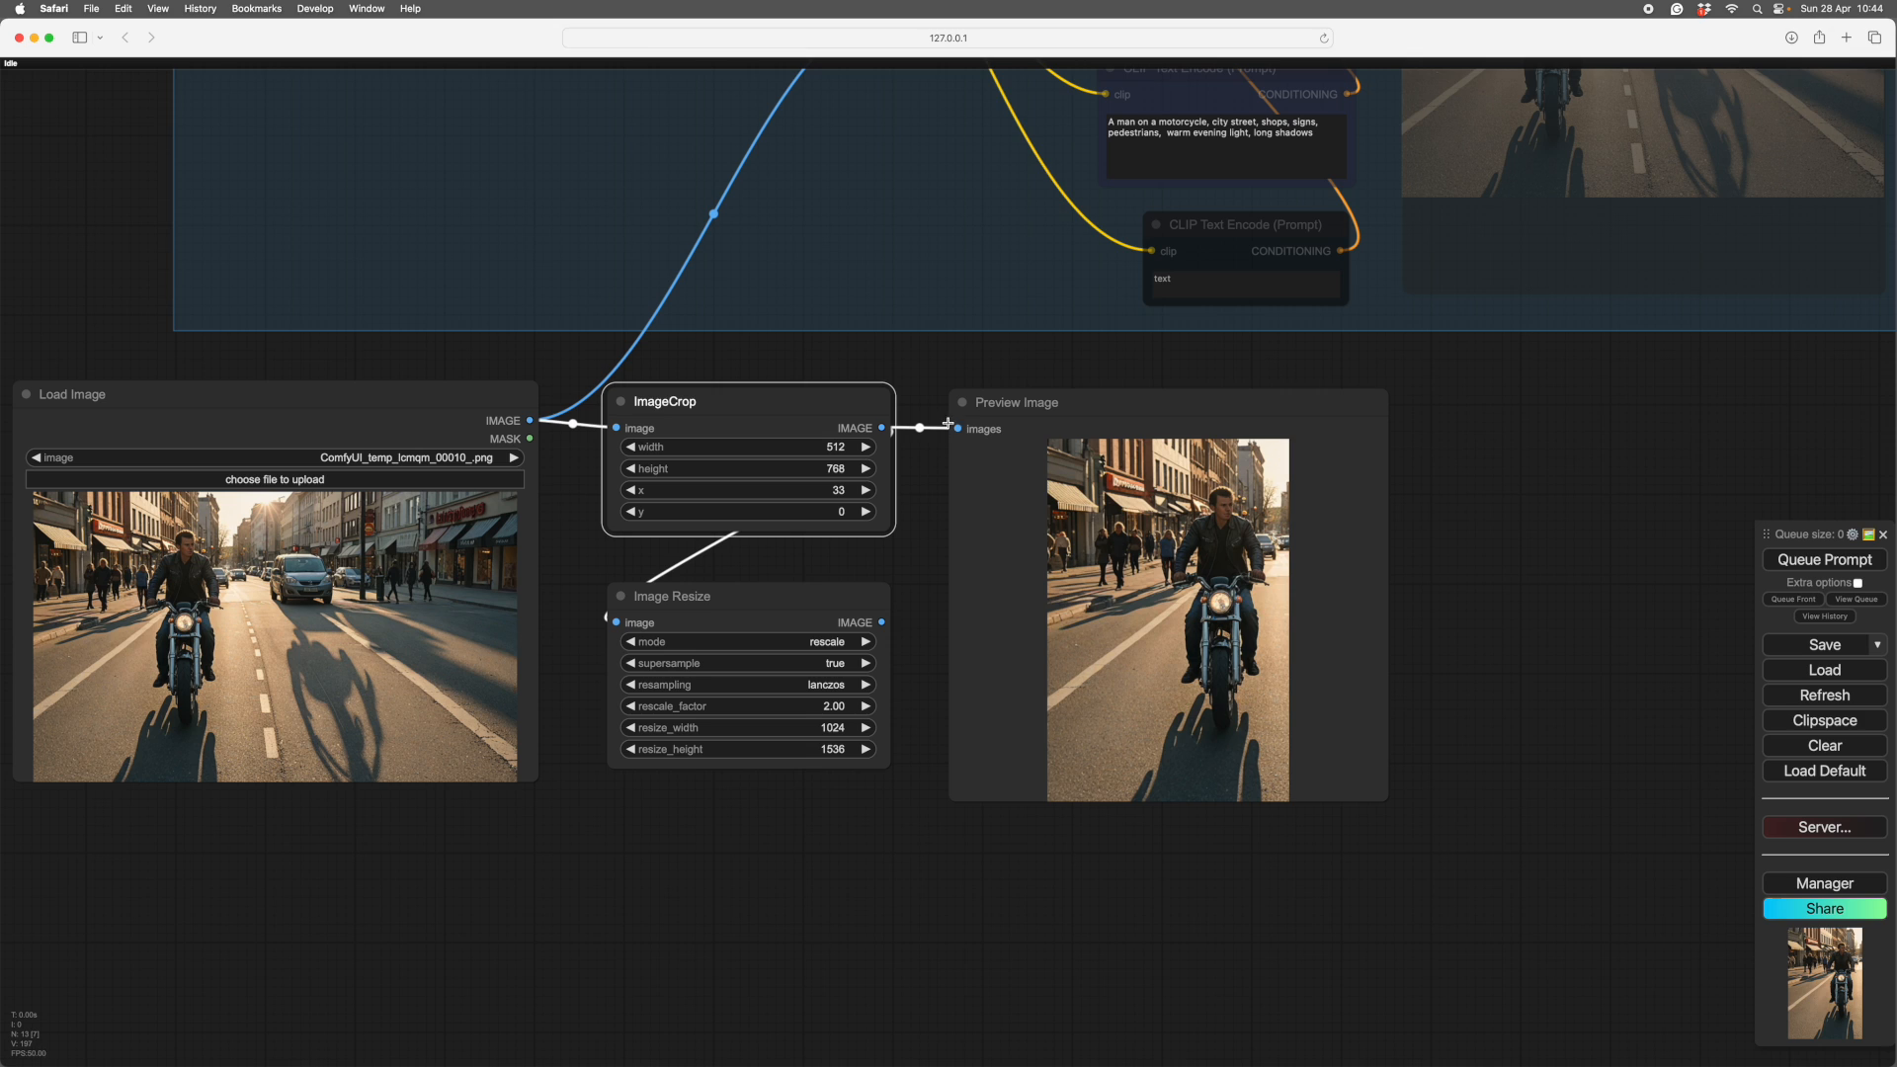
left_click(865, 490)
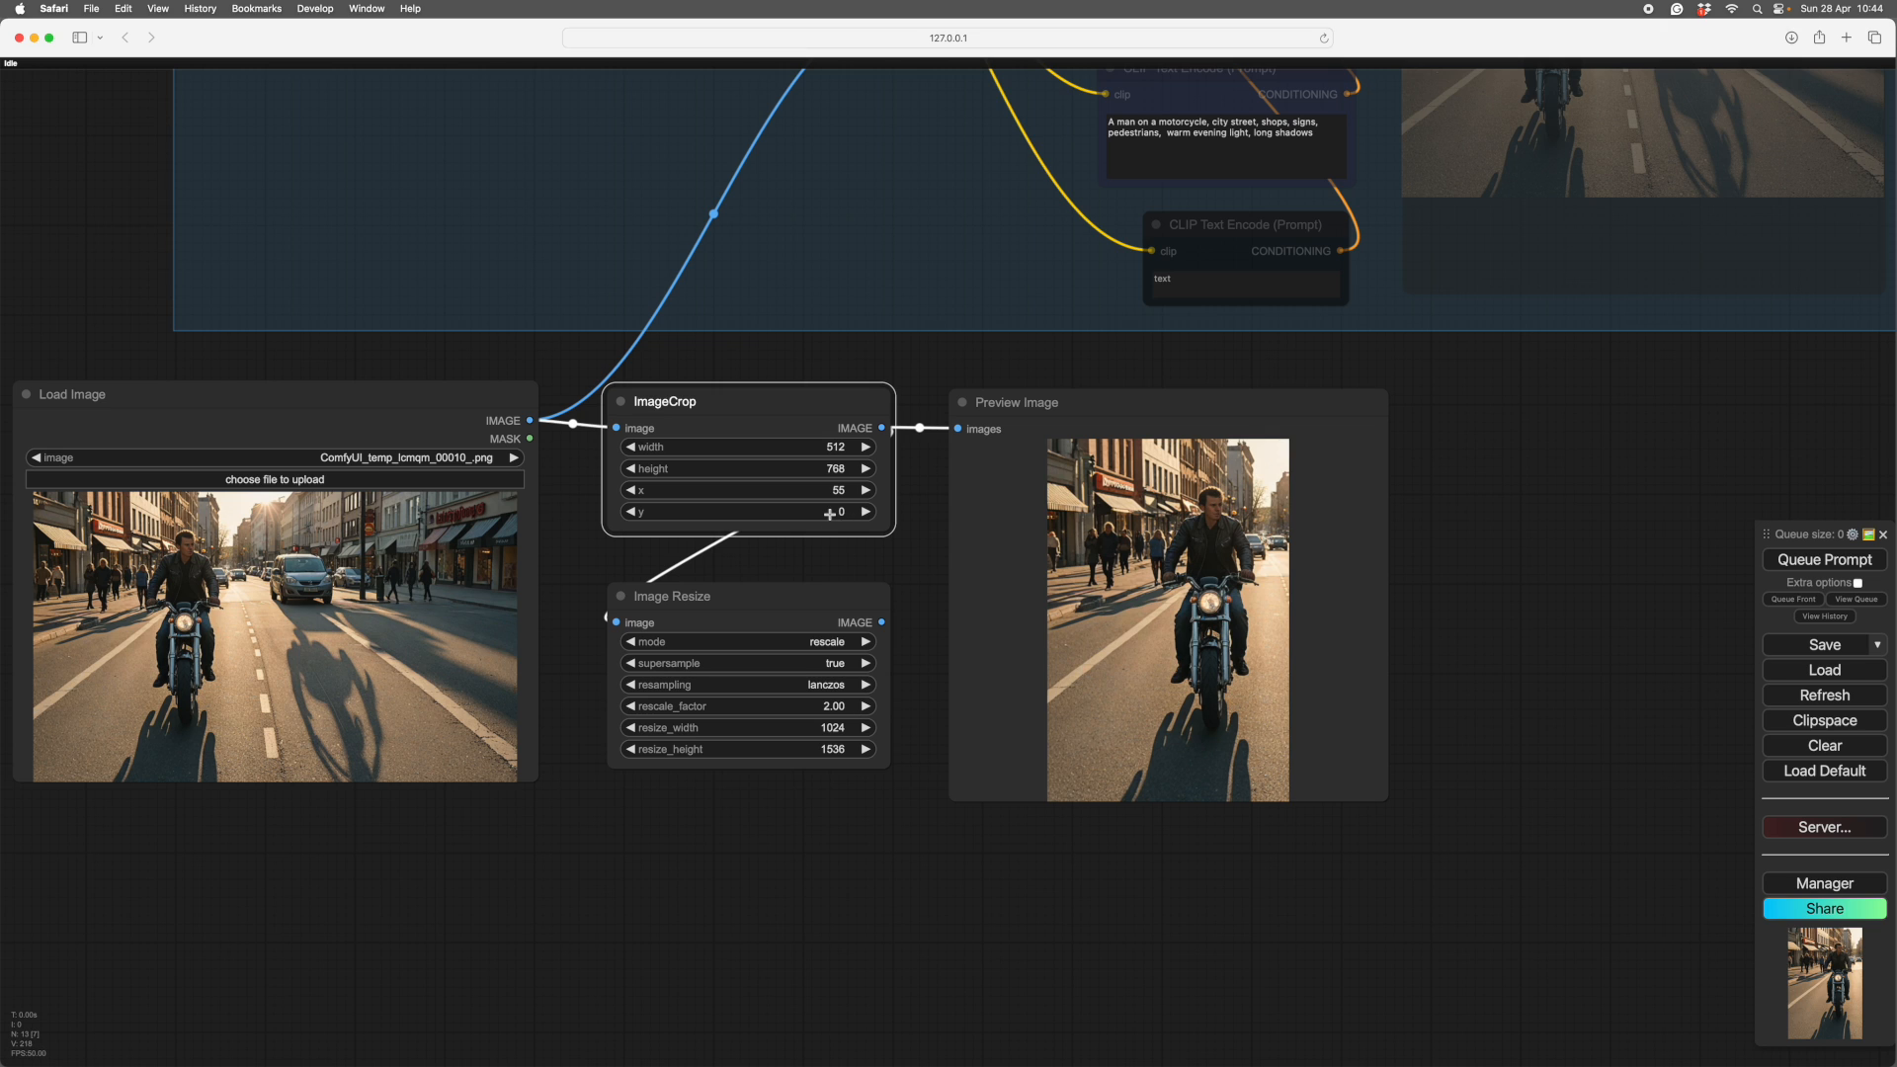
- Try a y offset of 30 on the ImageCrop node, previewing the crop, and return the offset to 0
mouse_move(829, 513)
left_mouse_down()
mouse_move(906, 522)
mouse_move(845, 513)
left_mouse_up()
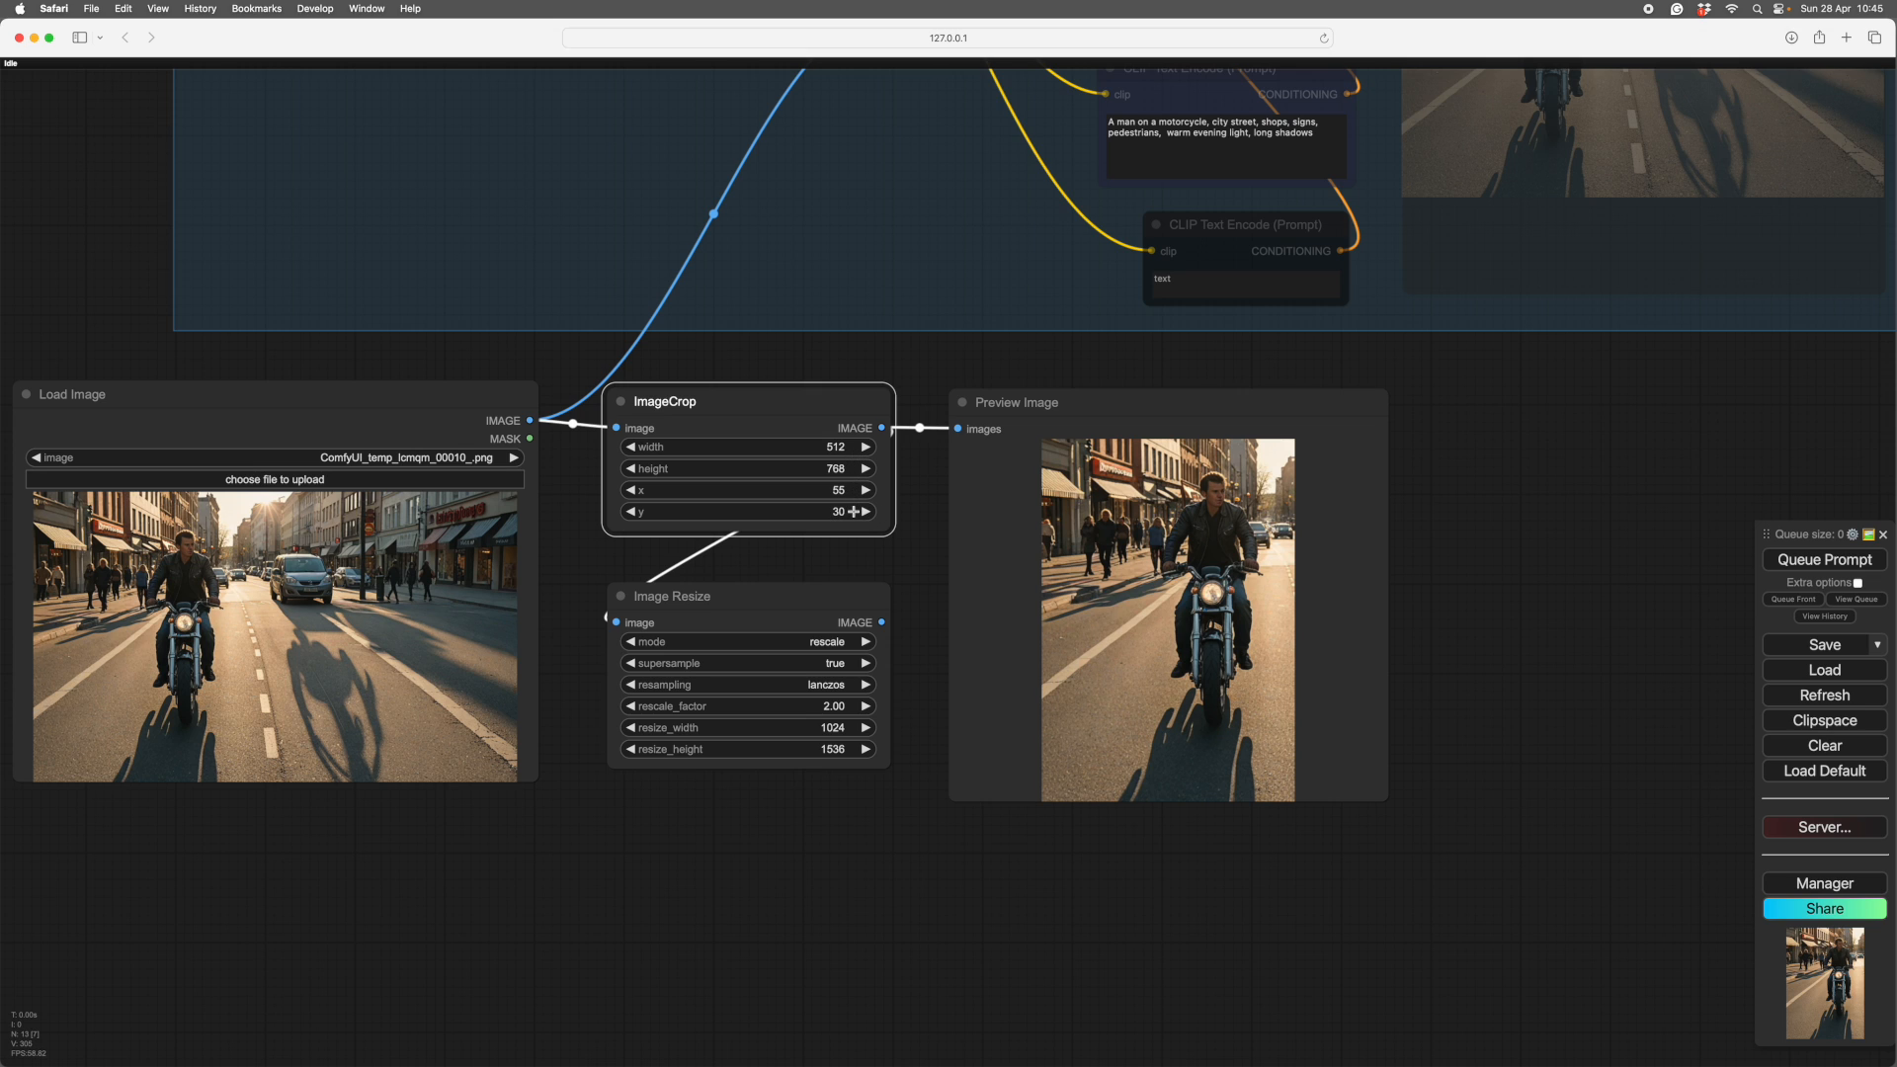
left_click_drag(845, 510, 780, 510)
left_click(917, 583)
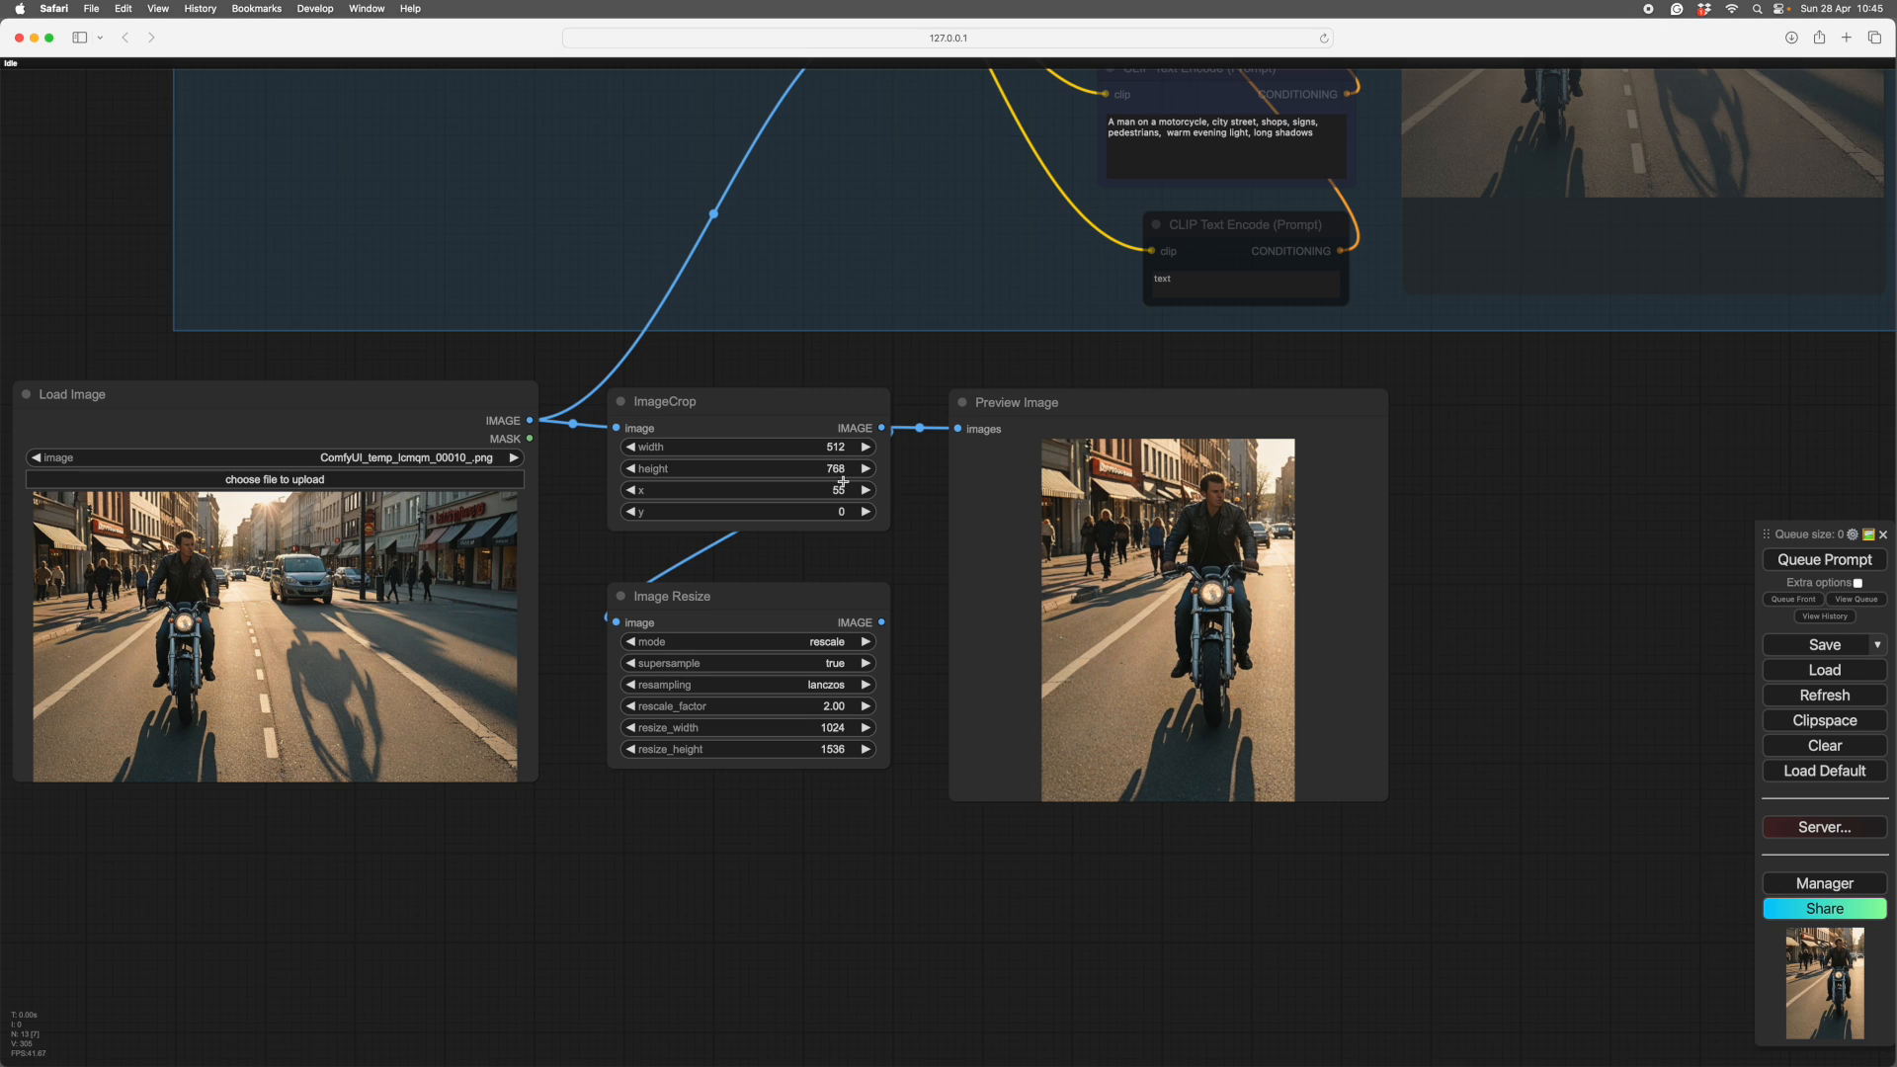
- Set the ImageCrop height to 680 and regenerate the cropped preview
left_click(836, 468)
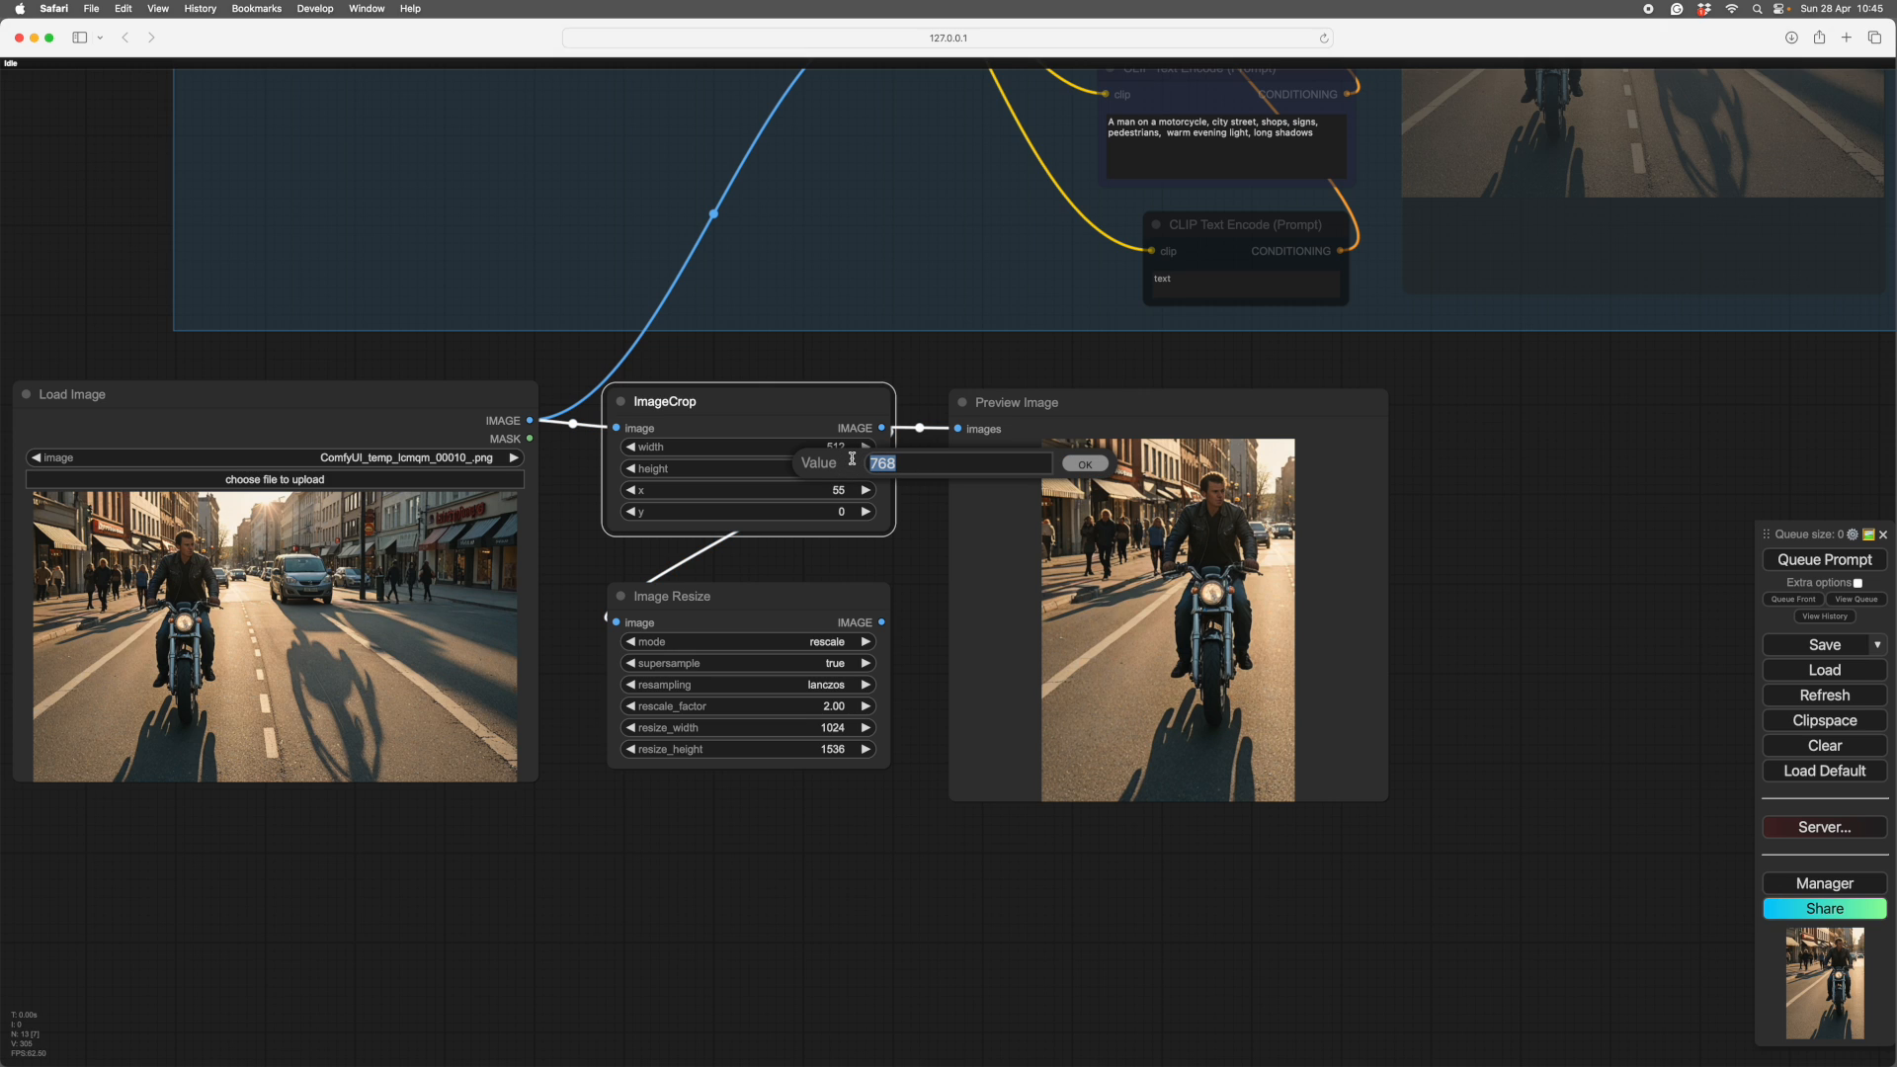
type("680")
key("Return")
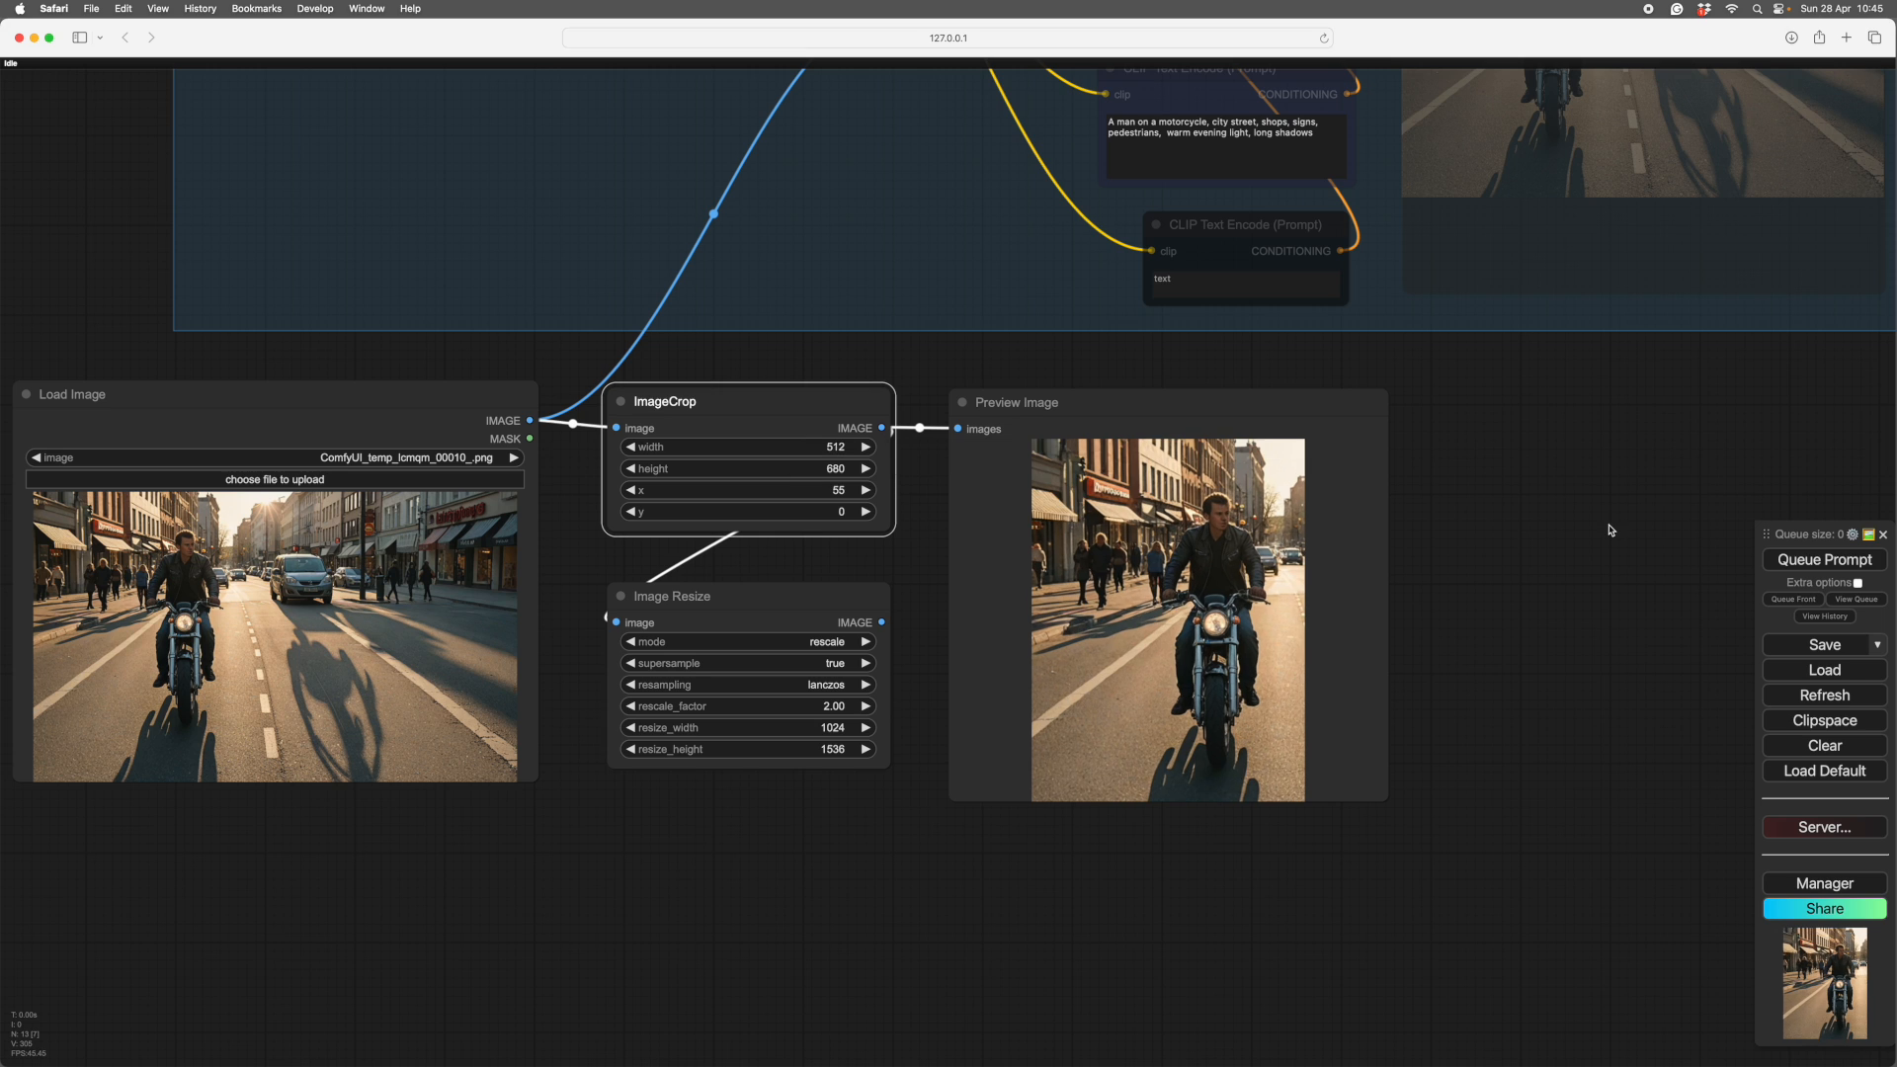
left_click_drag(1090, 515, 1095, 516)
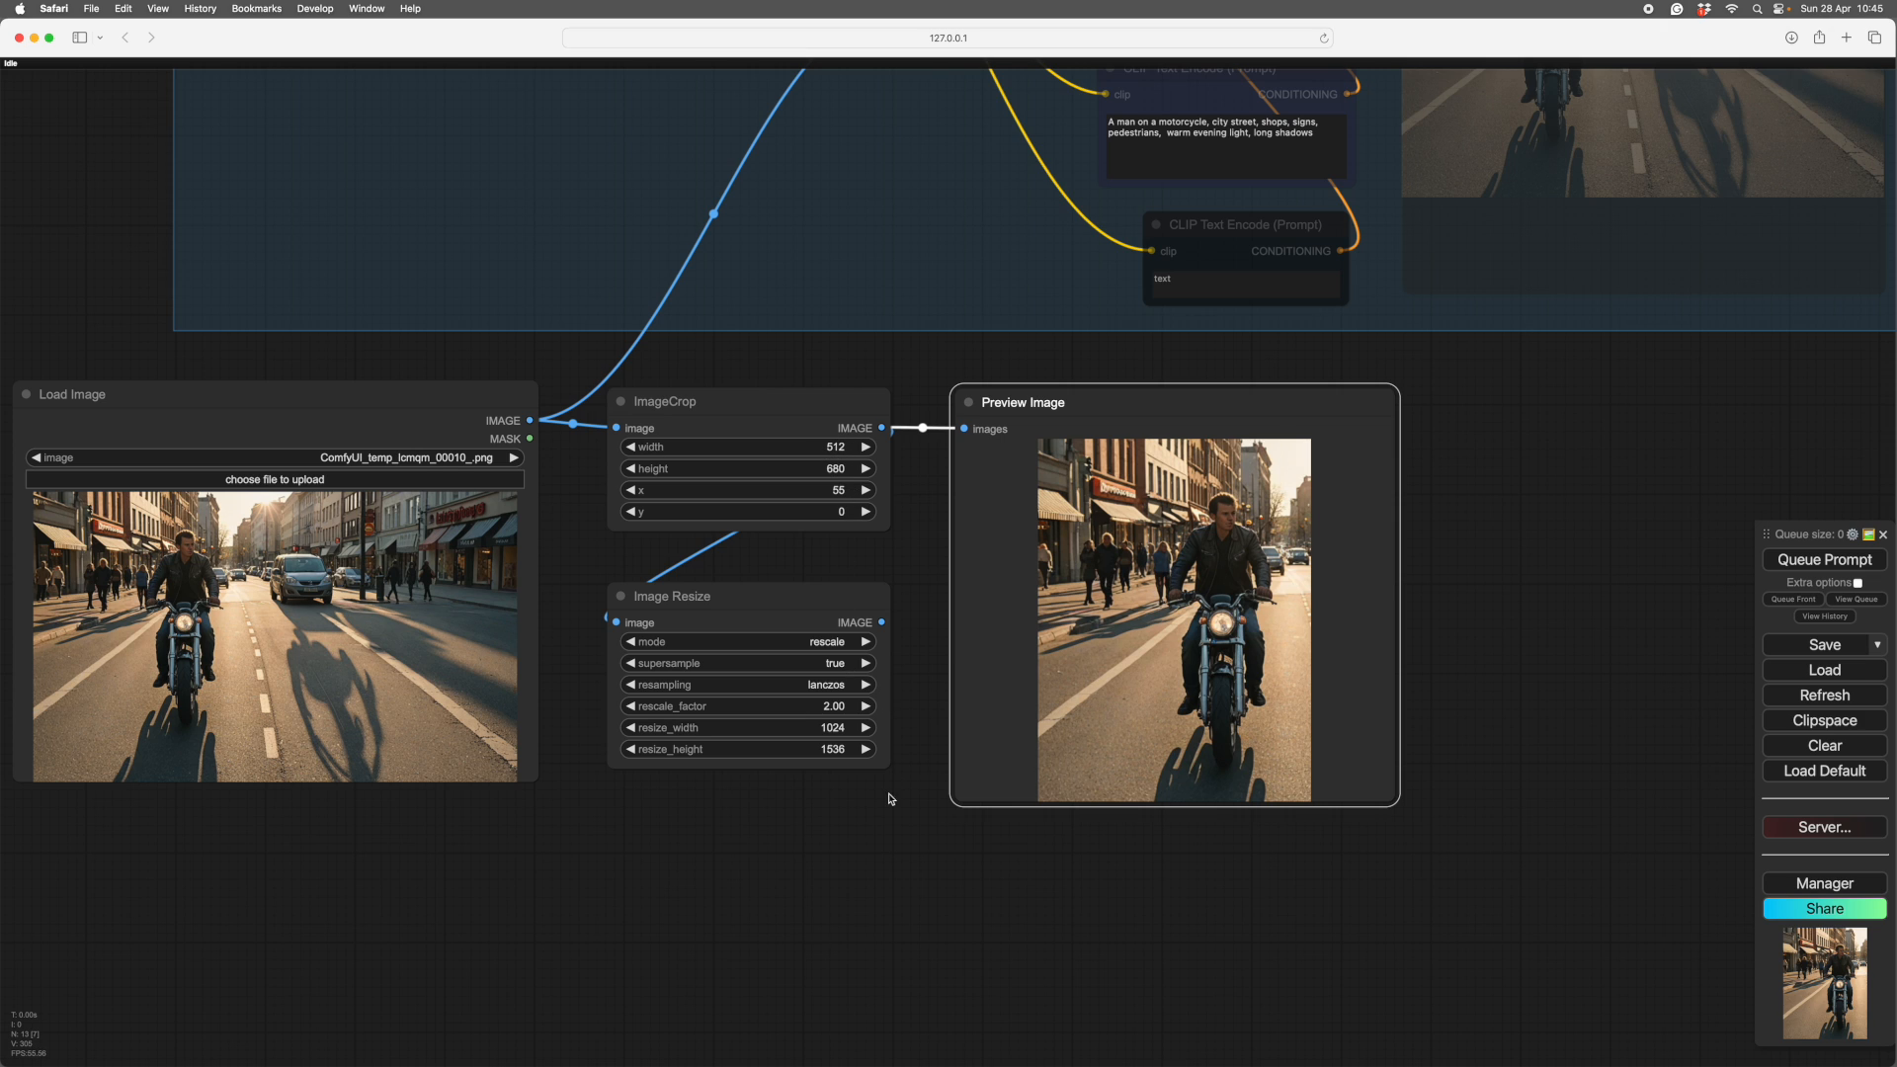
- Switch the Image Resize node's mode to resize, with a width of 768 and a height of 1024
left_click(863, 642)
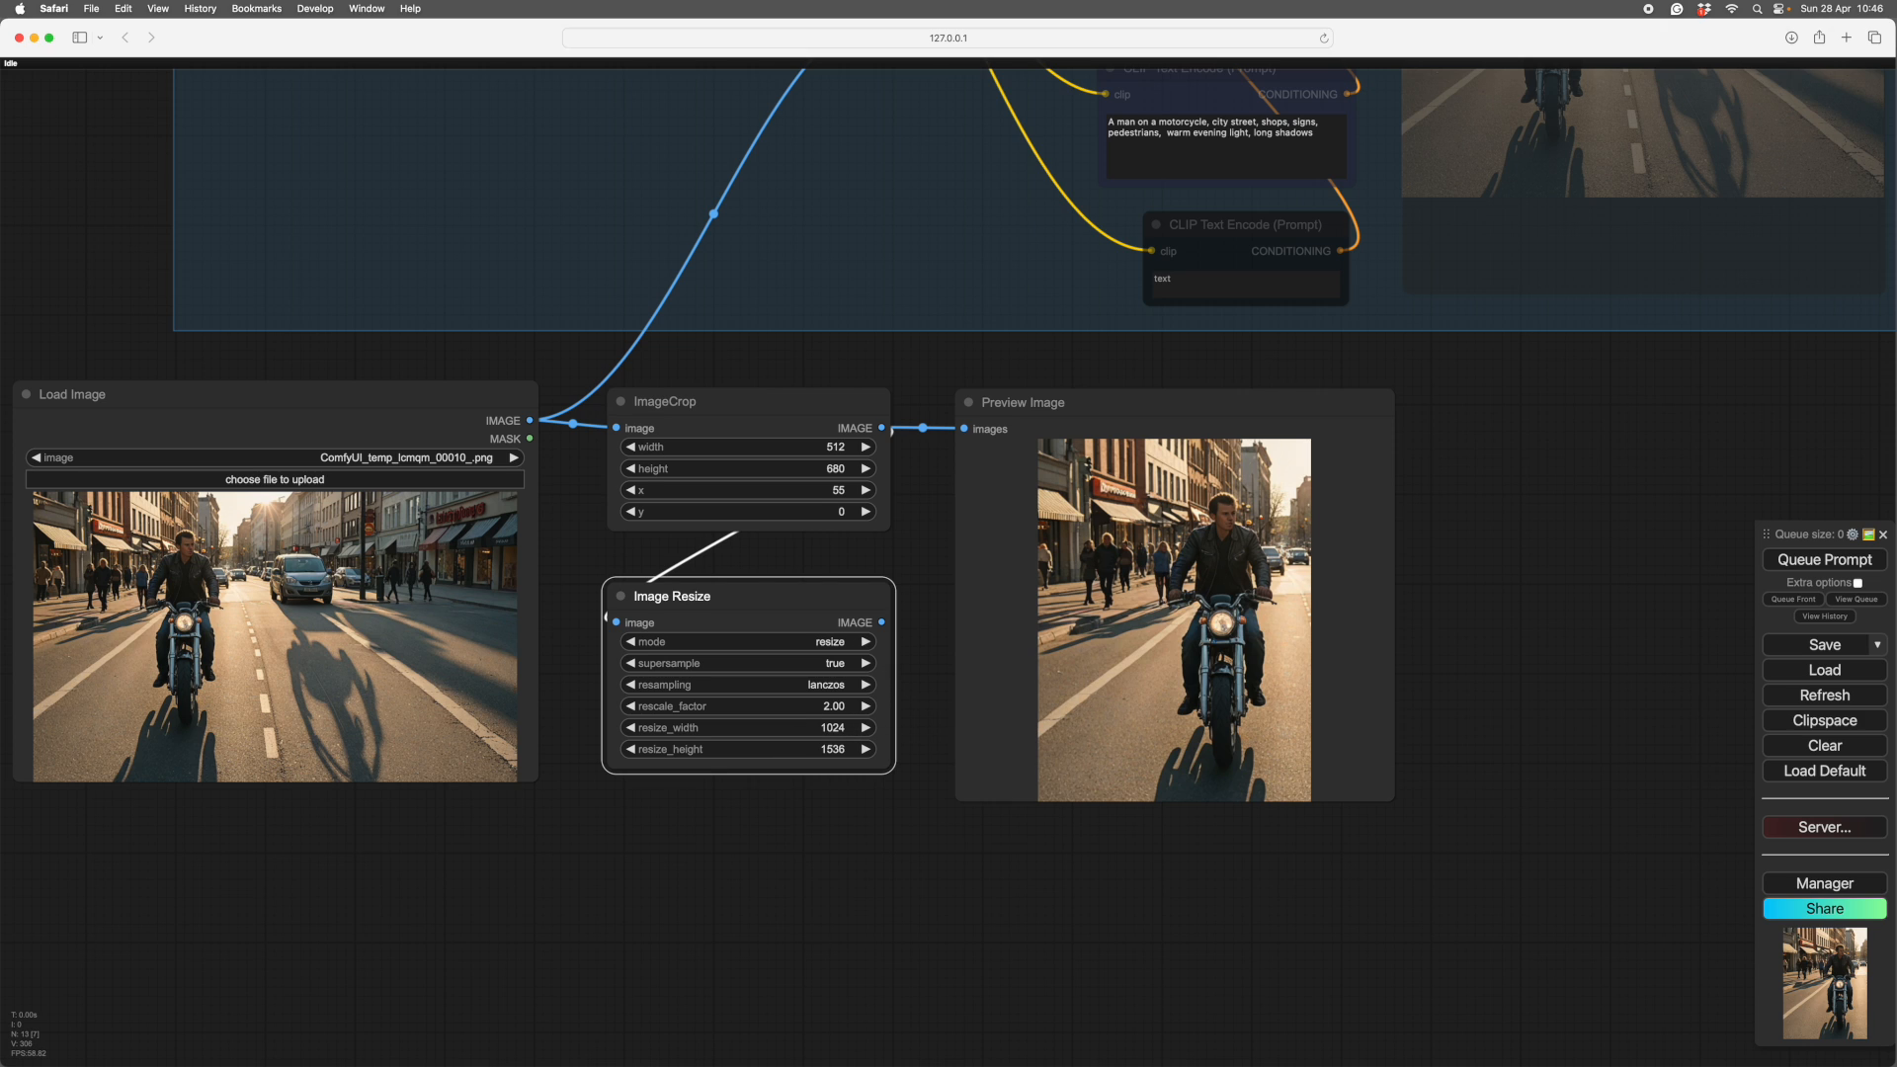
left_click(805, 727)
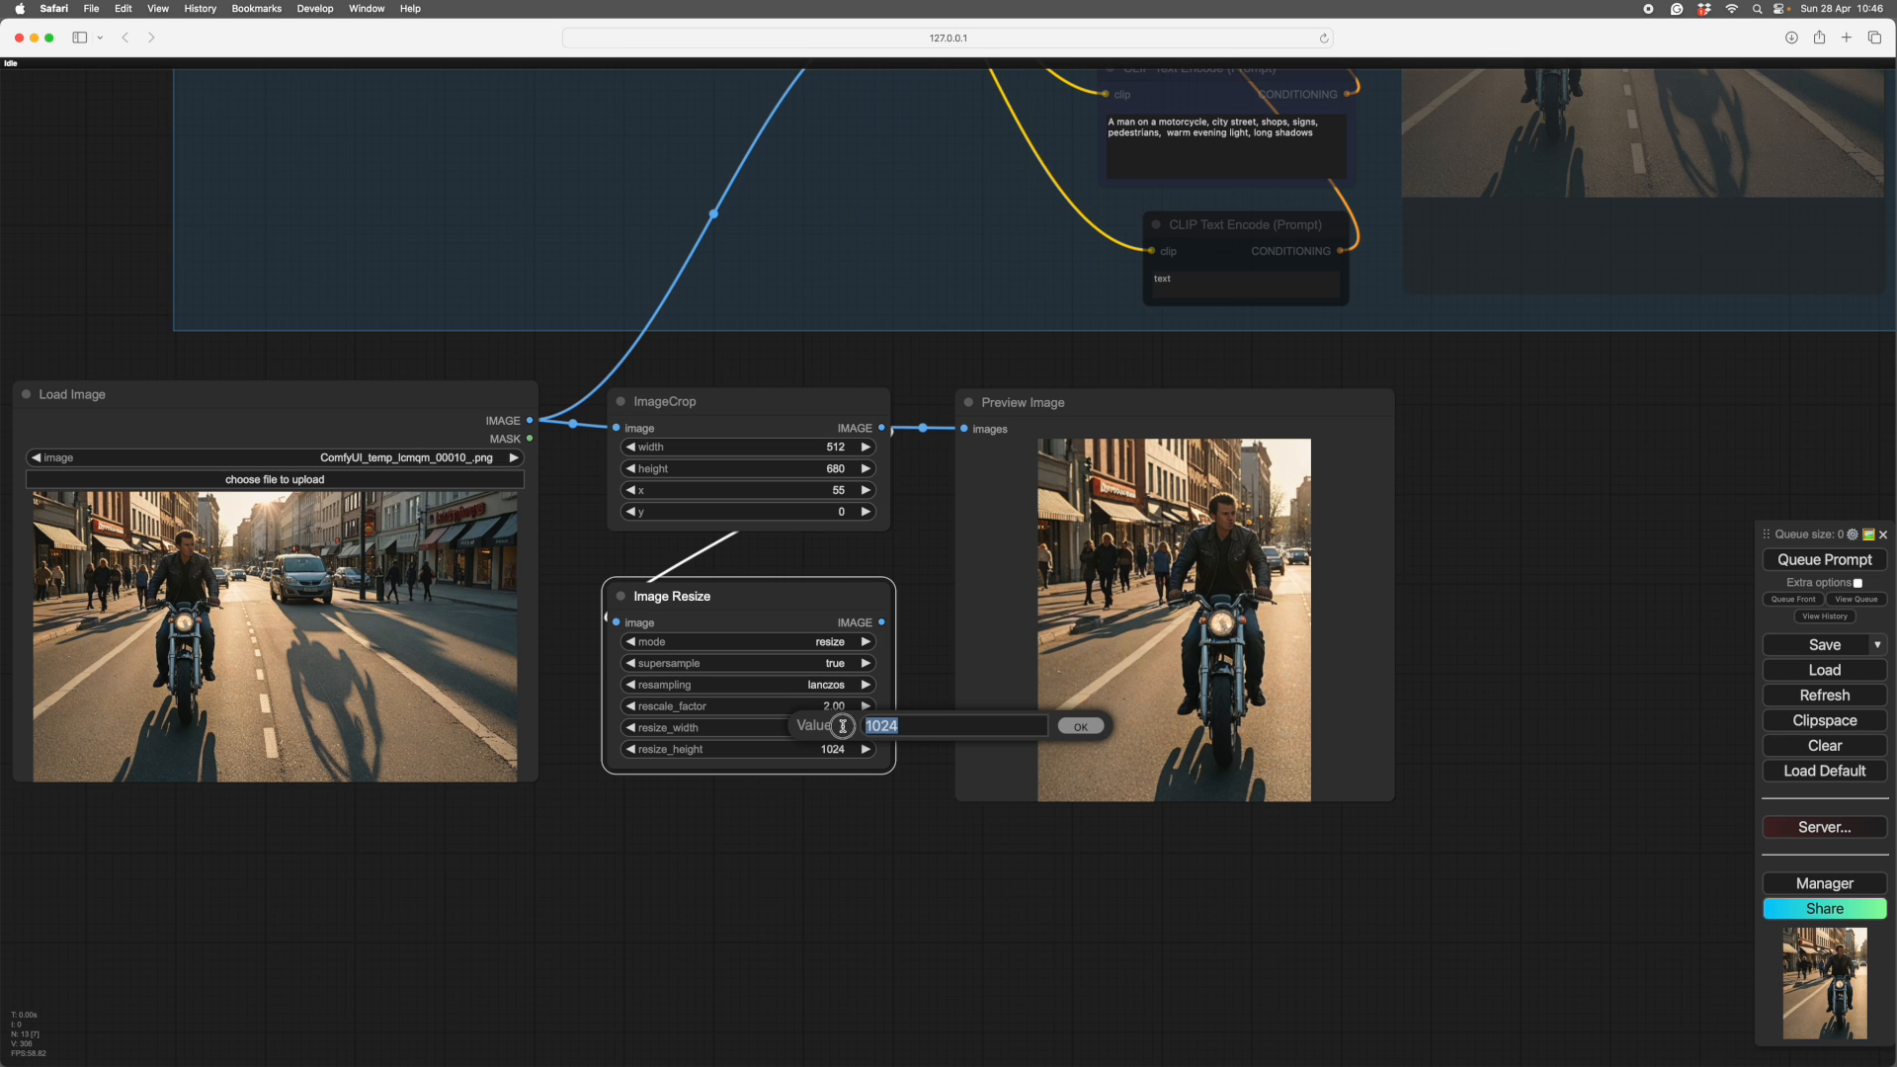
type("768")
left_click(1081, 726)
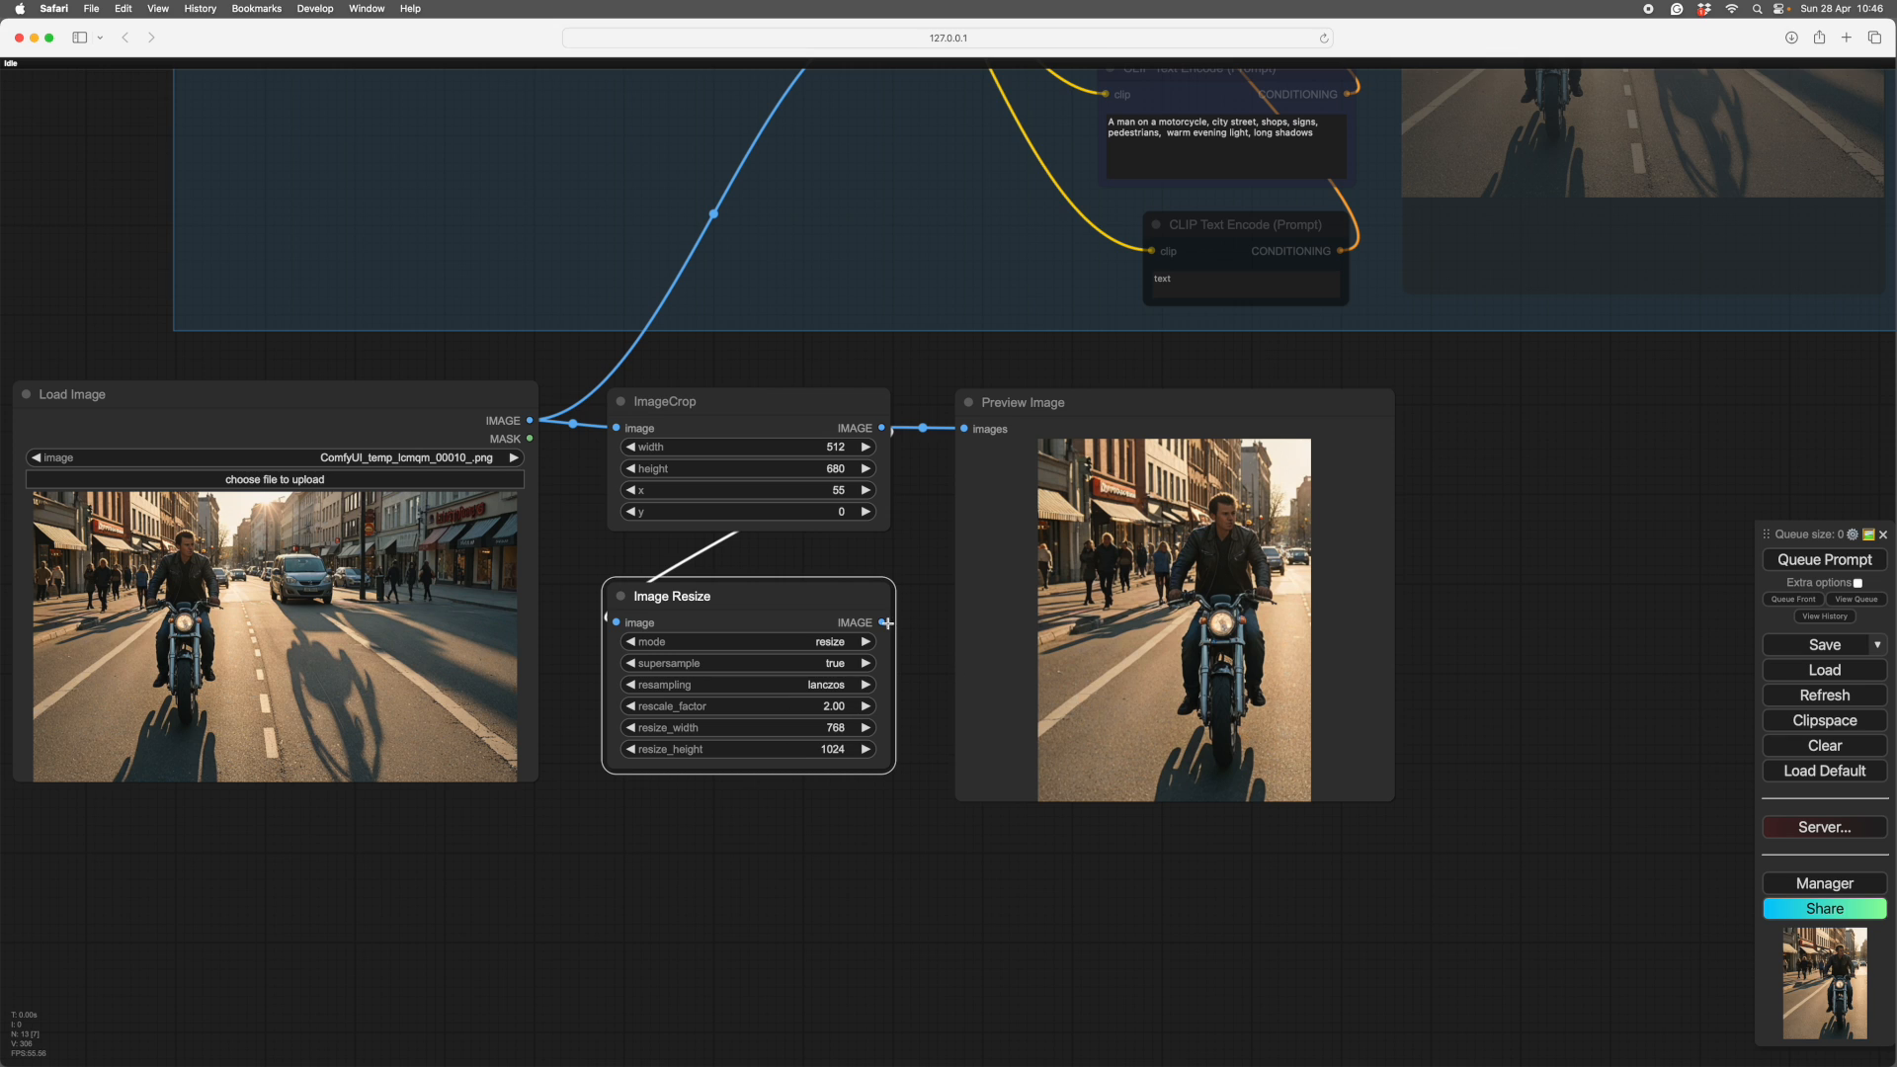
- Feed the lower Preview Image node from the Image Resize output and nudge both nodes into tidier positions
left_click_drag(881, 622, 964, 429)
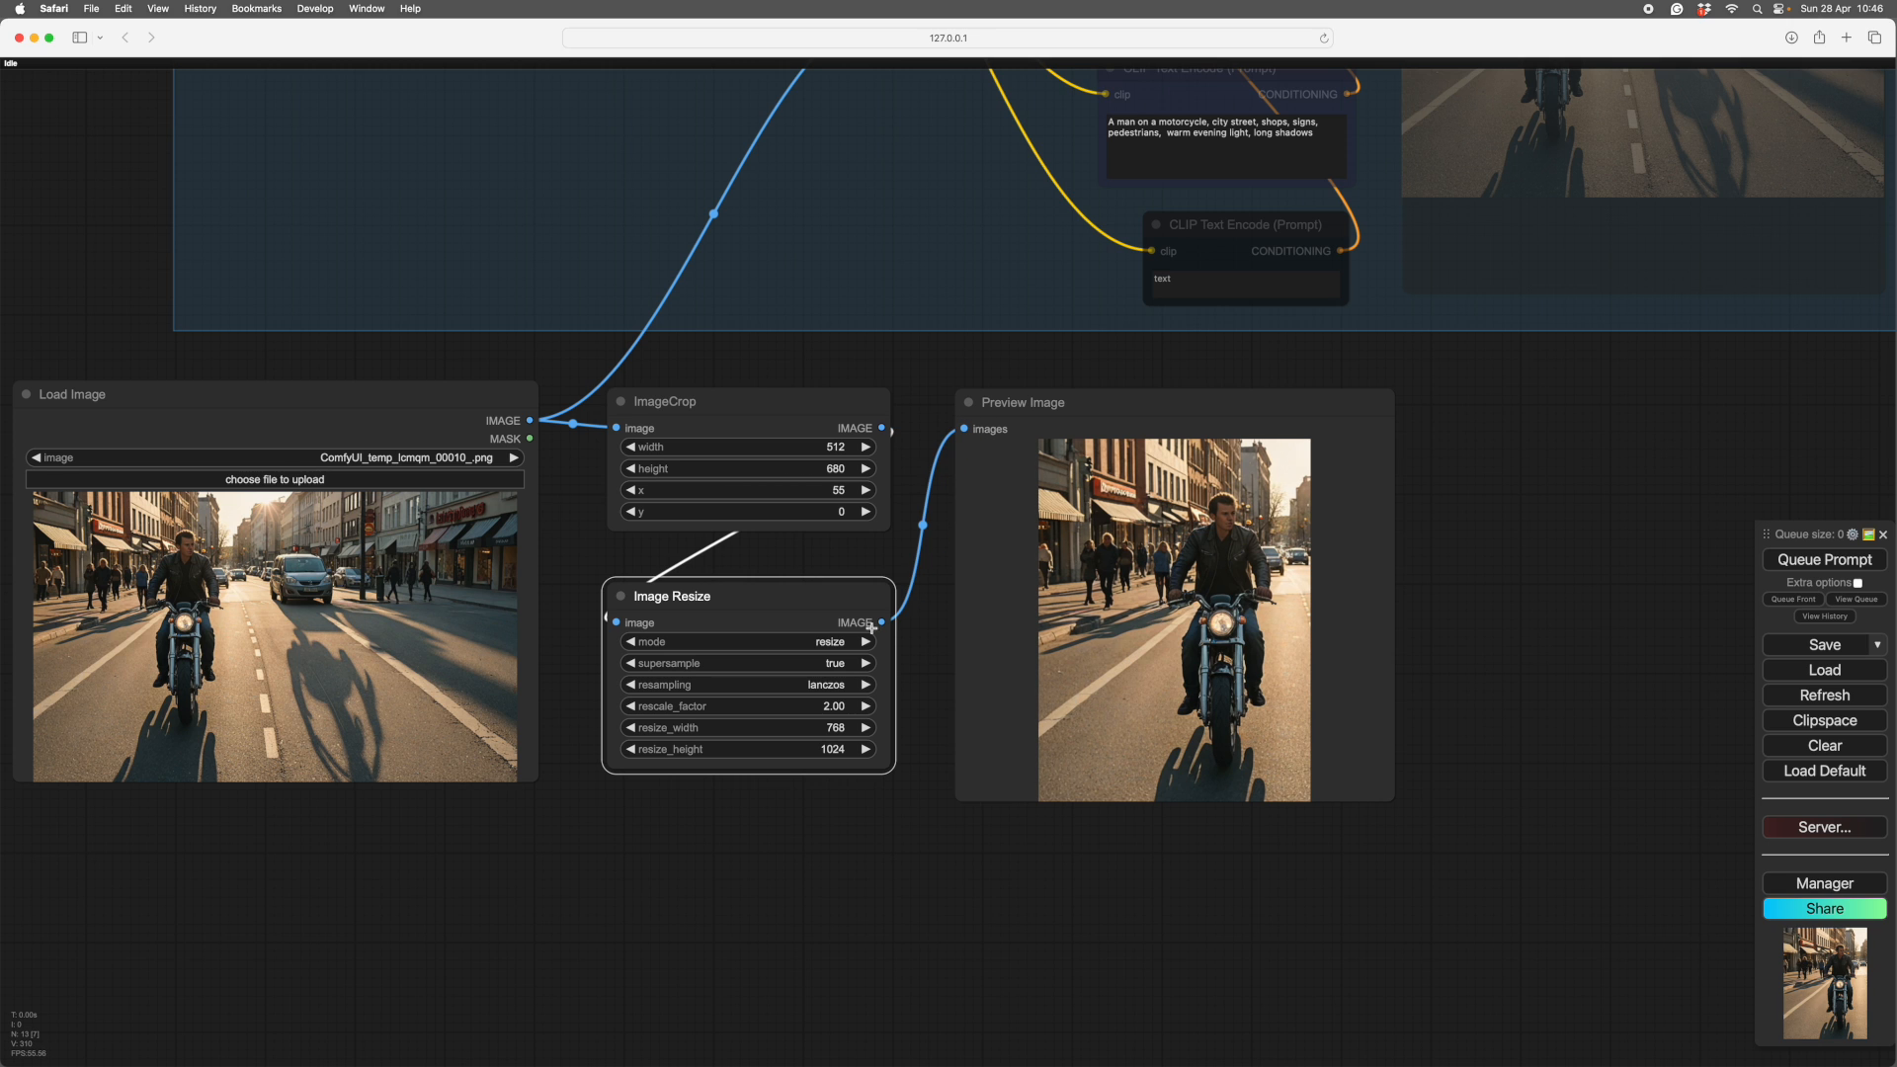
left_click_drag(781, 600, 781, 587)
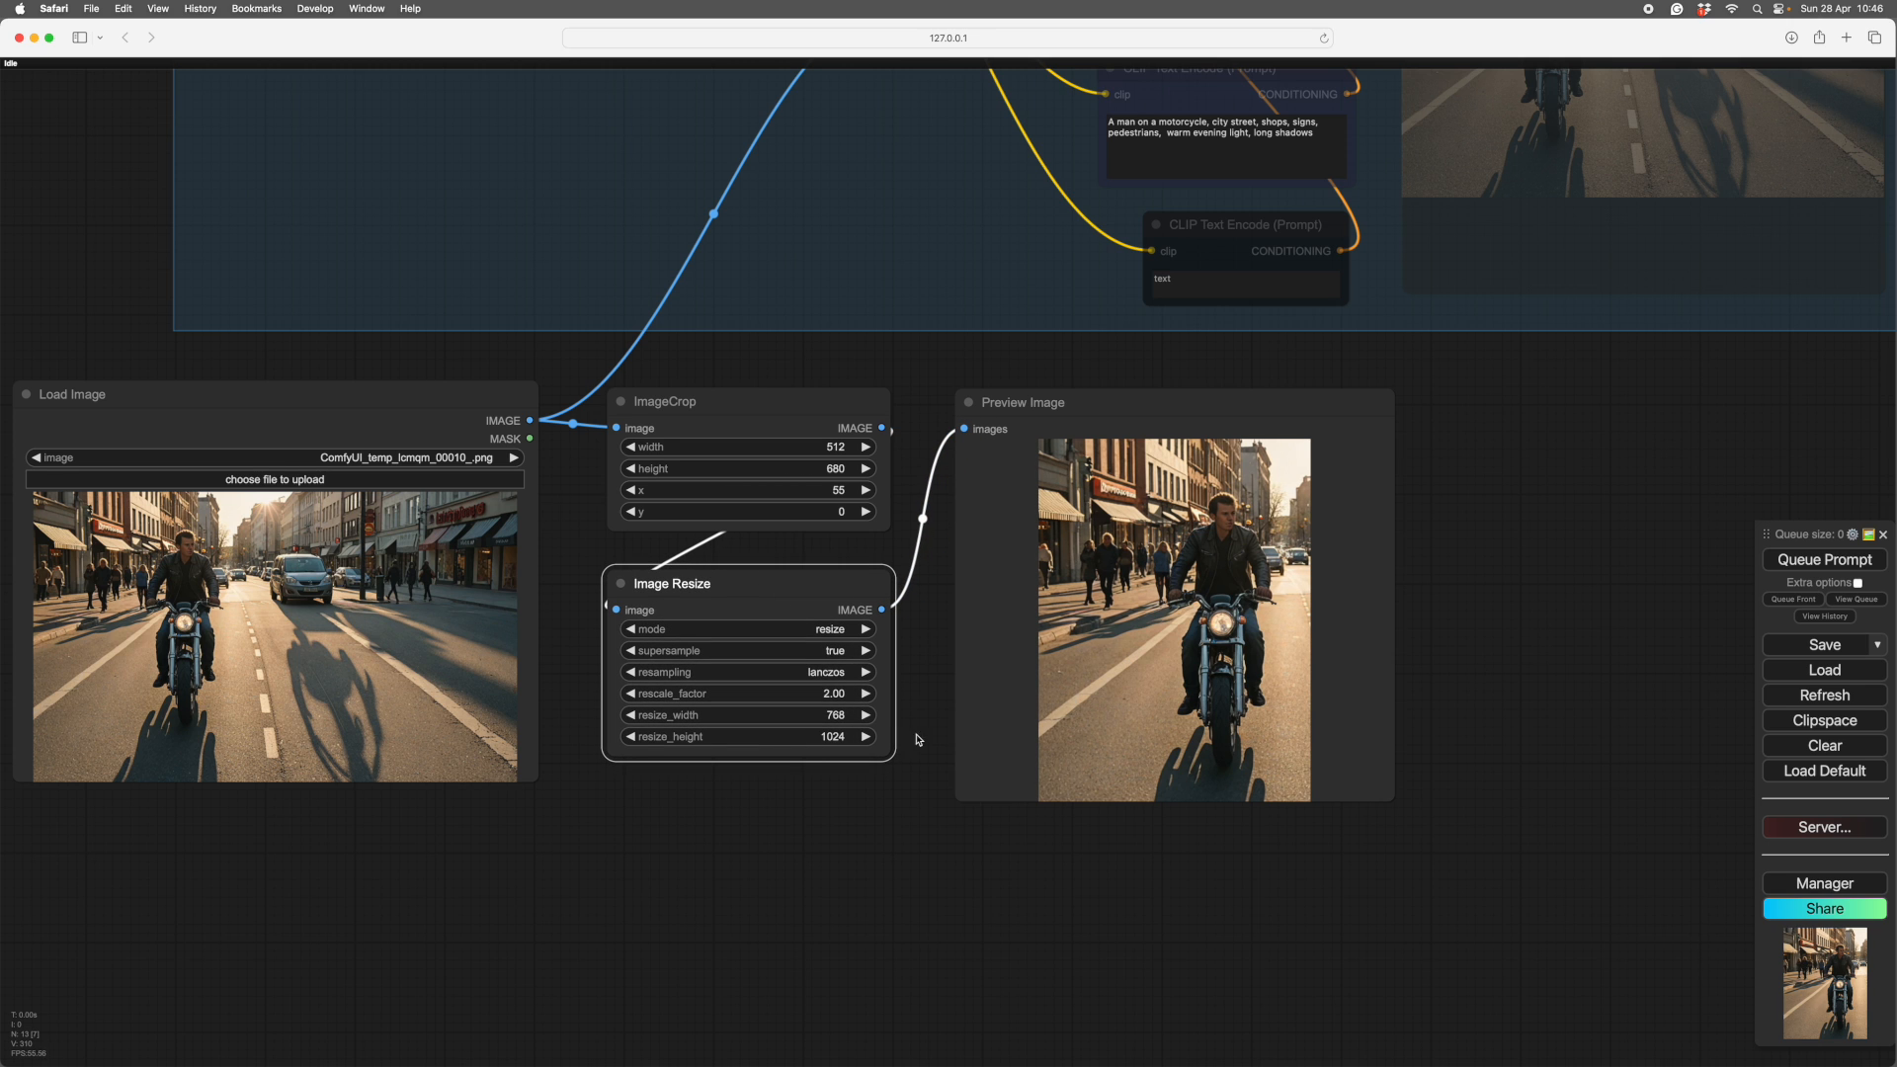
scroll(935, 910, "up", 5)
left_click(1112, 508)
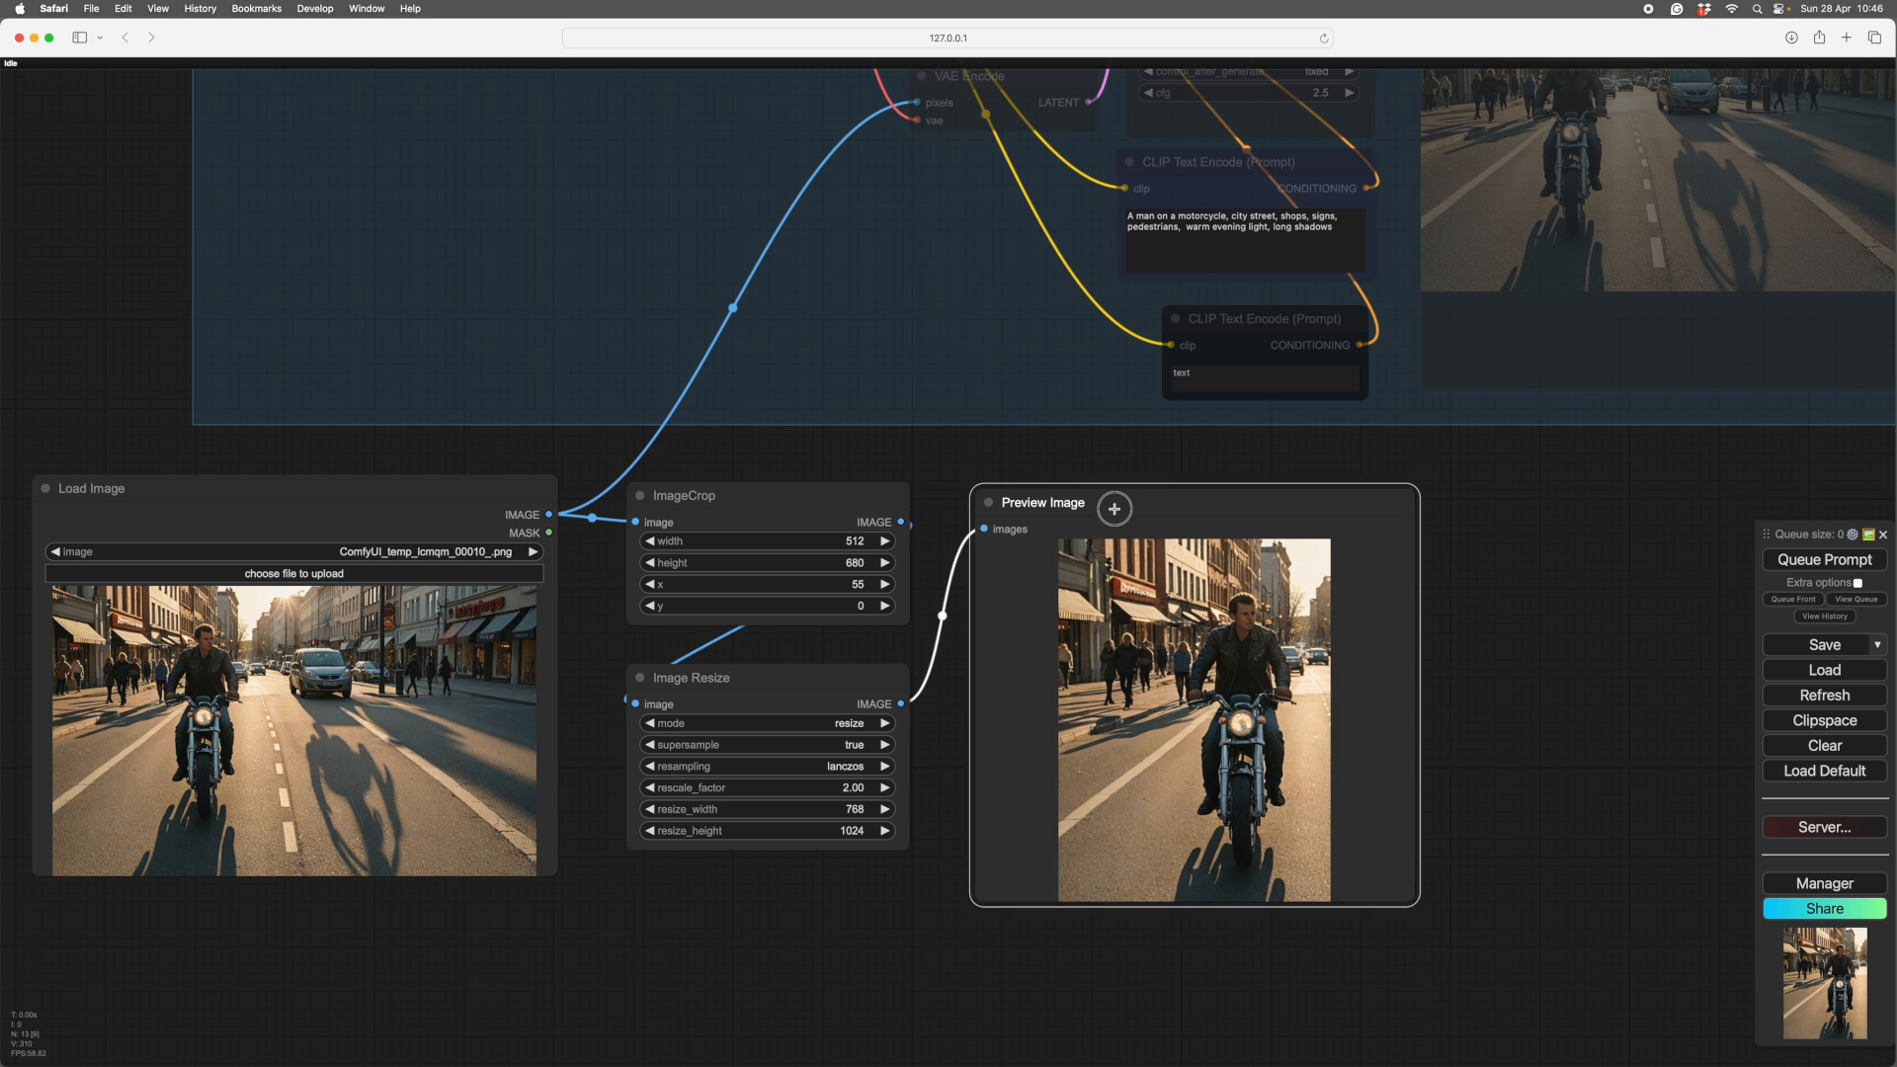
left_click_drag(1067, 491, 1070, 494)
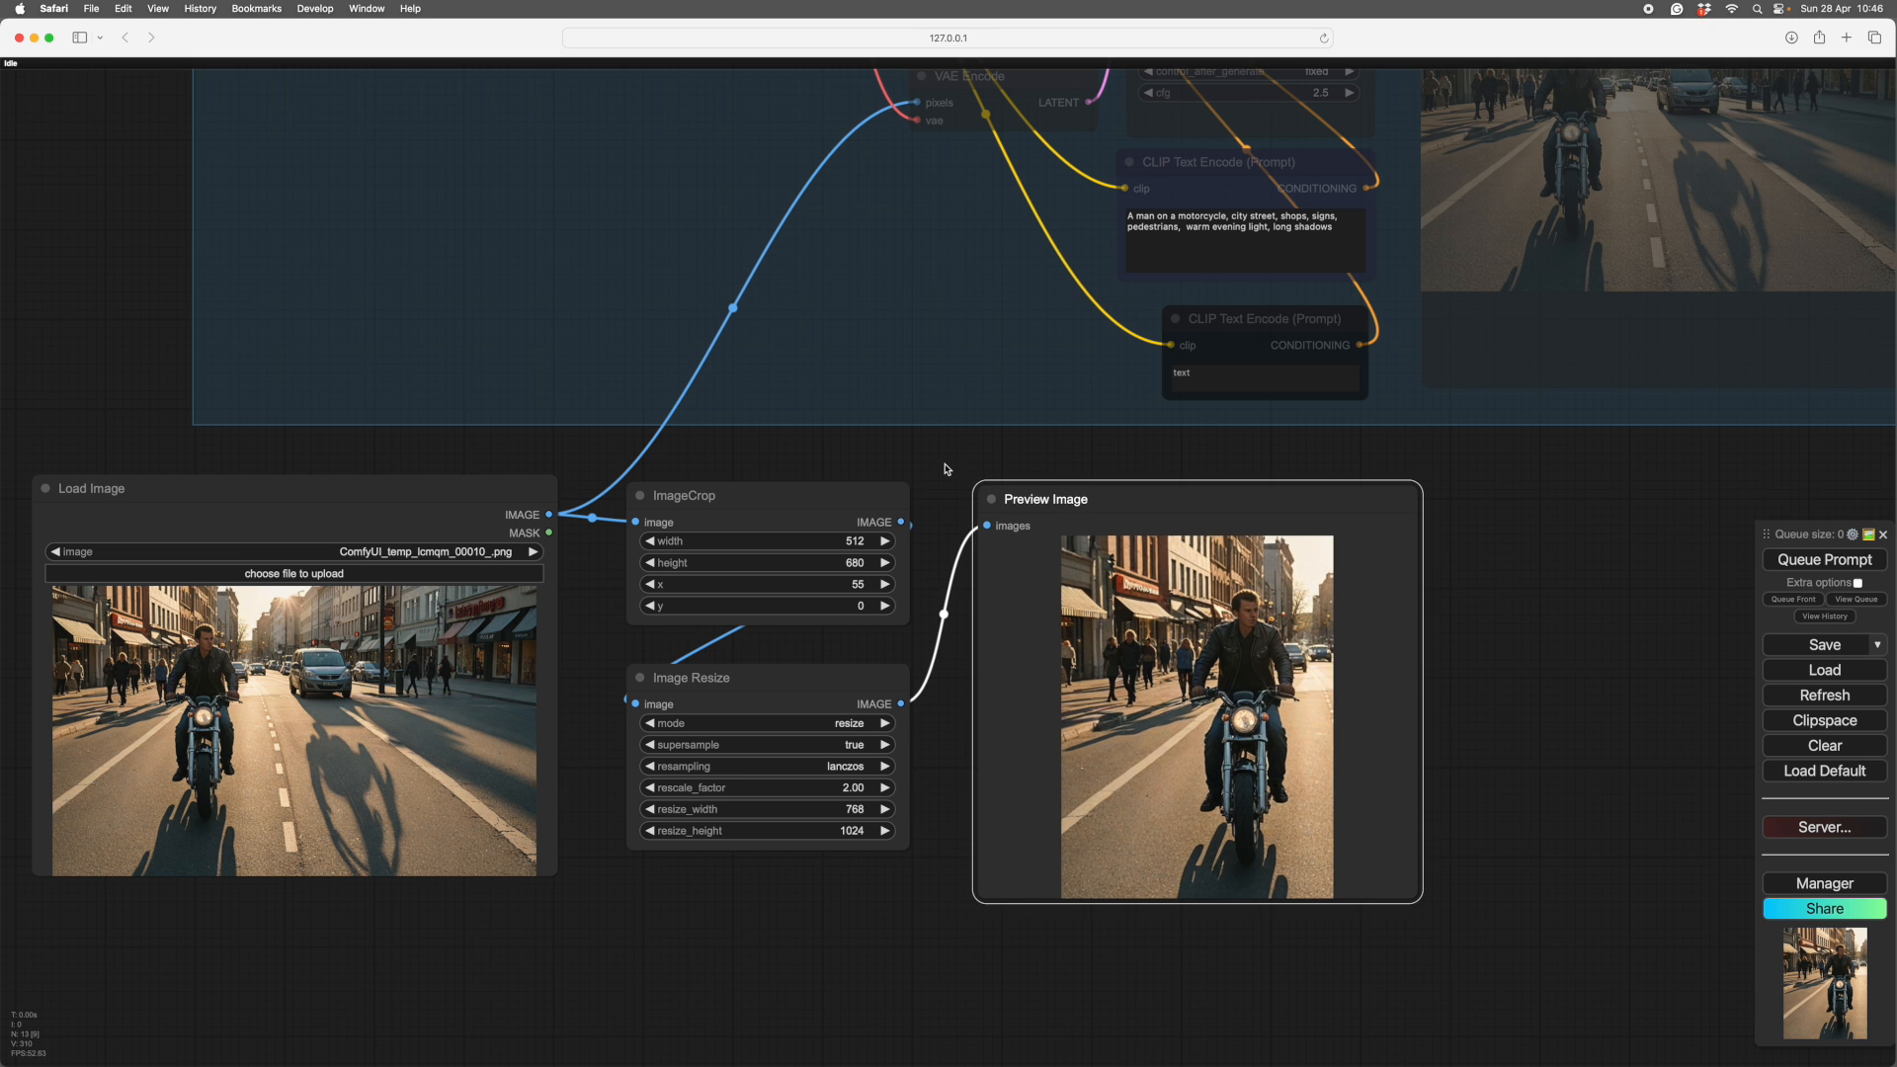
- Connect the Image Resize output to the VAE Encode pixels input and re-enable the nodes in the Process group
left_click_drag(945, 470, 961, 513)
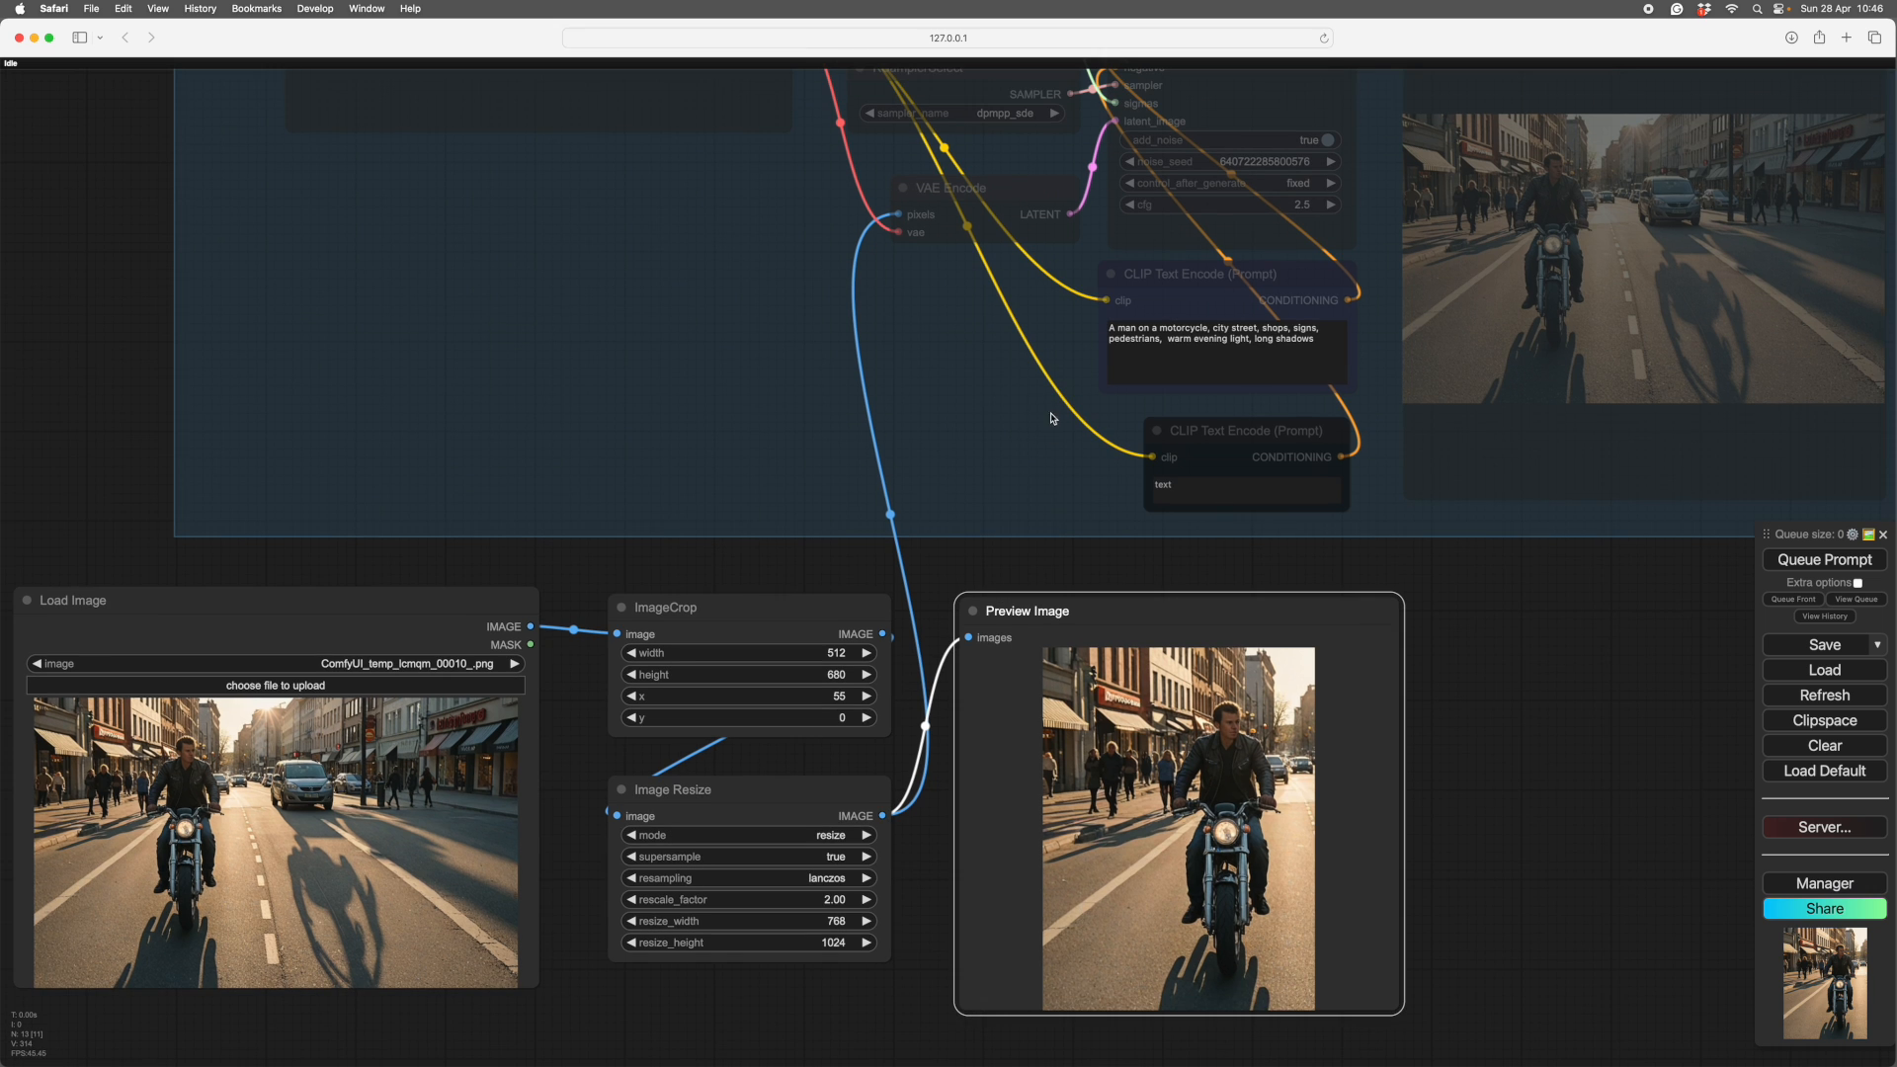
right_click(976, 405)
left_click(1047, 407)
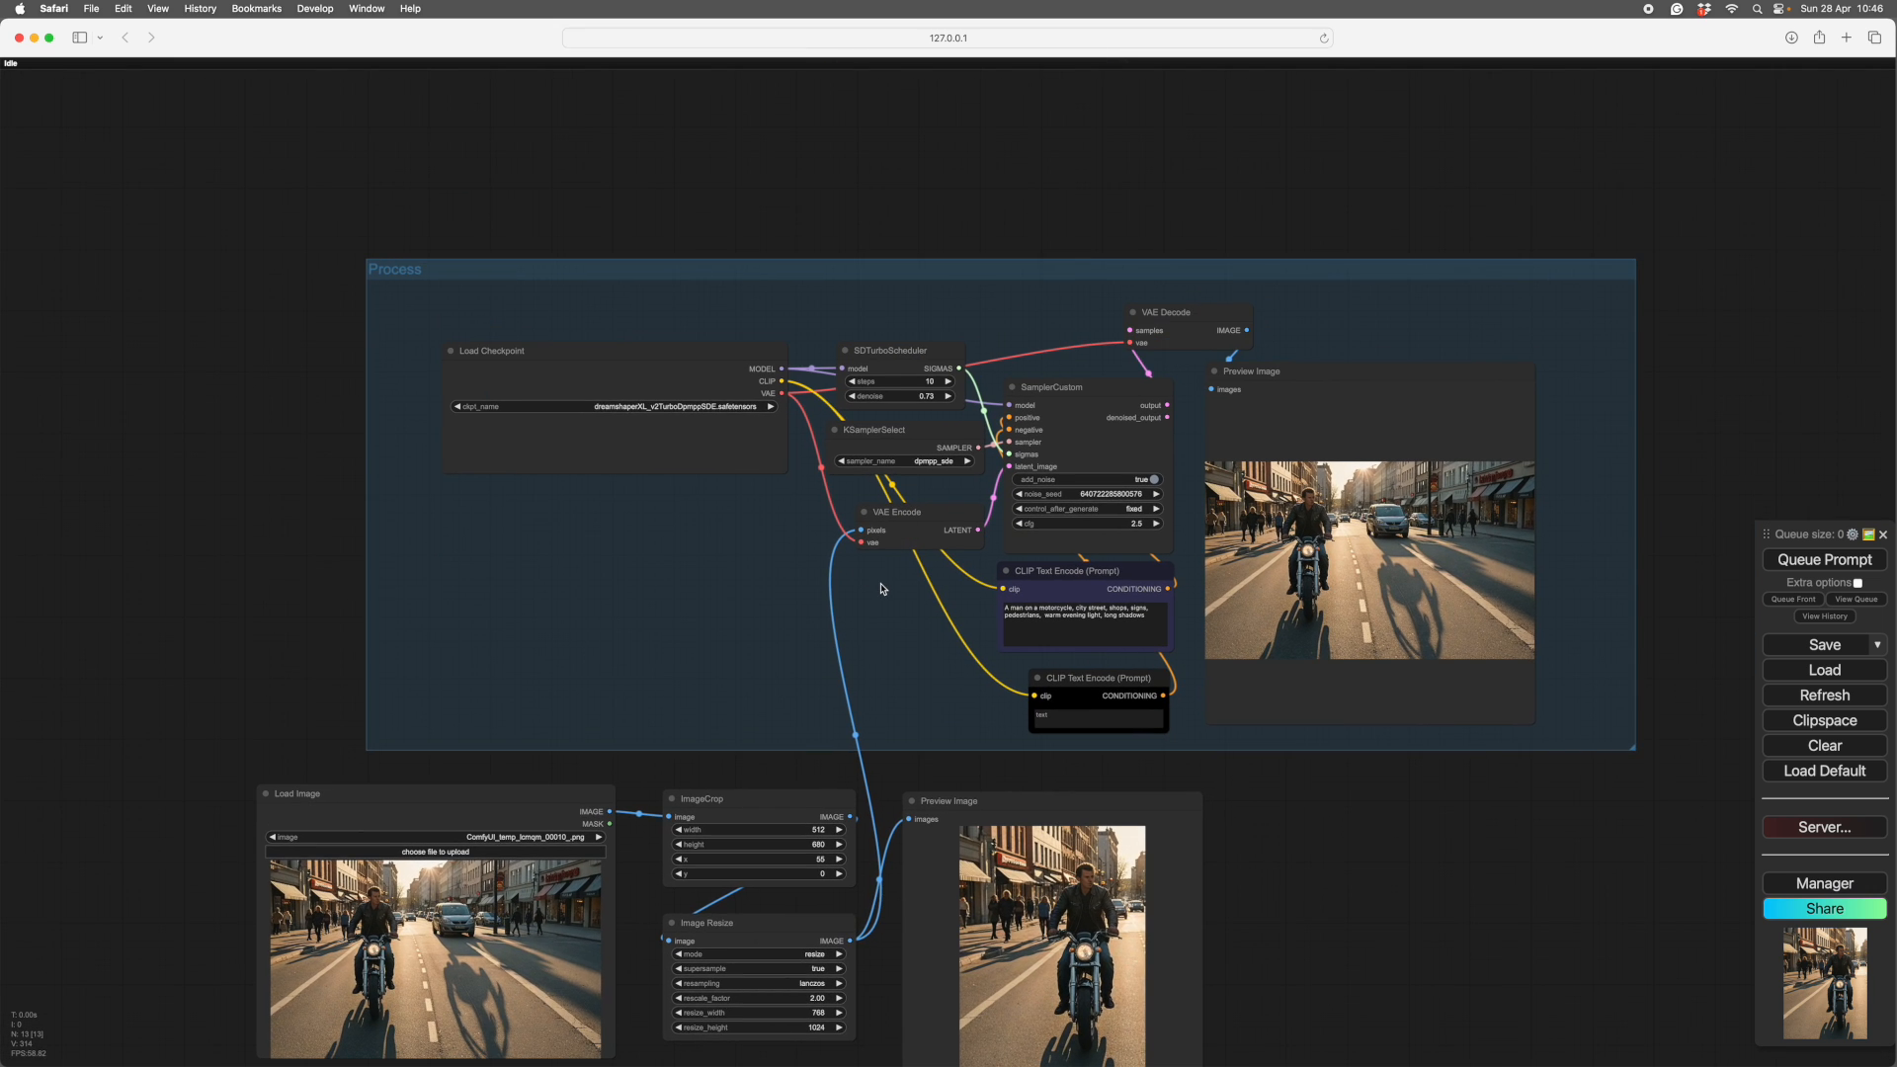
- Set the SDTurboScheduler denoise to 0.60
scroll(882, 588, "up", 5)
left_click_drag(954, 293, 919, 286)
scroll(1432, 830, "down", 3)
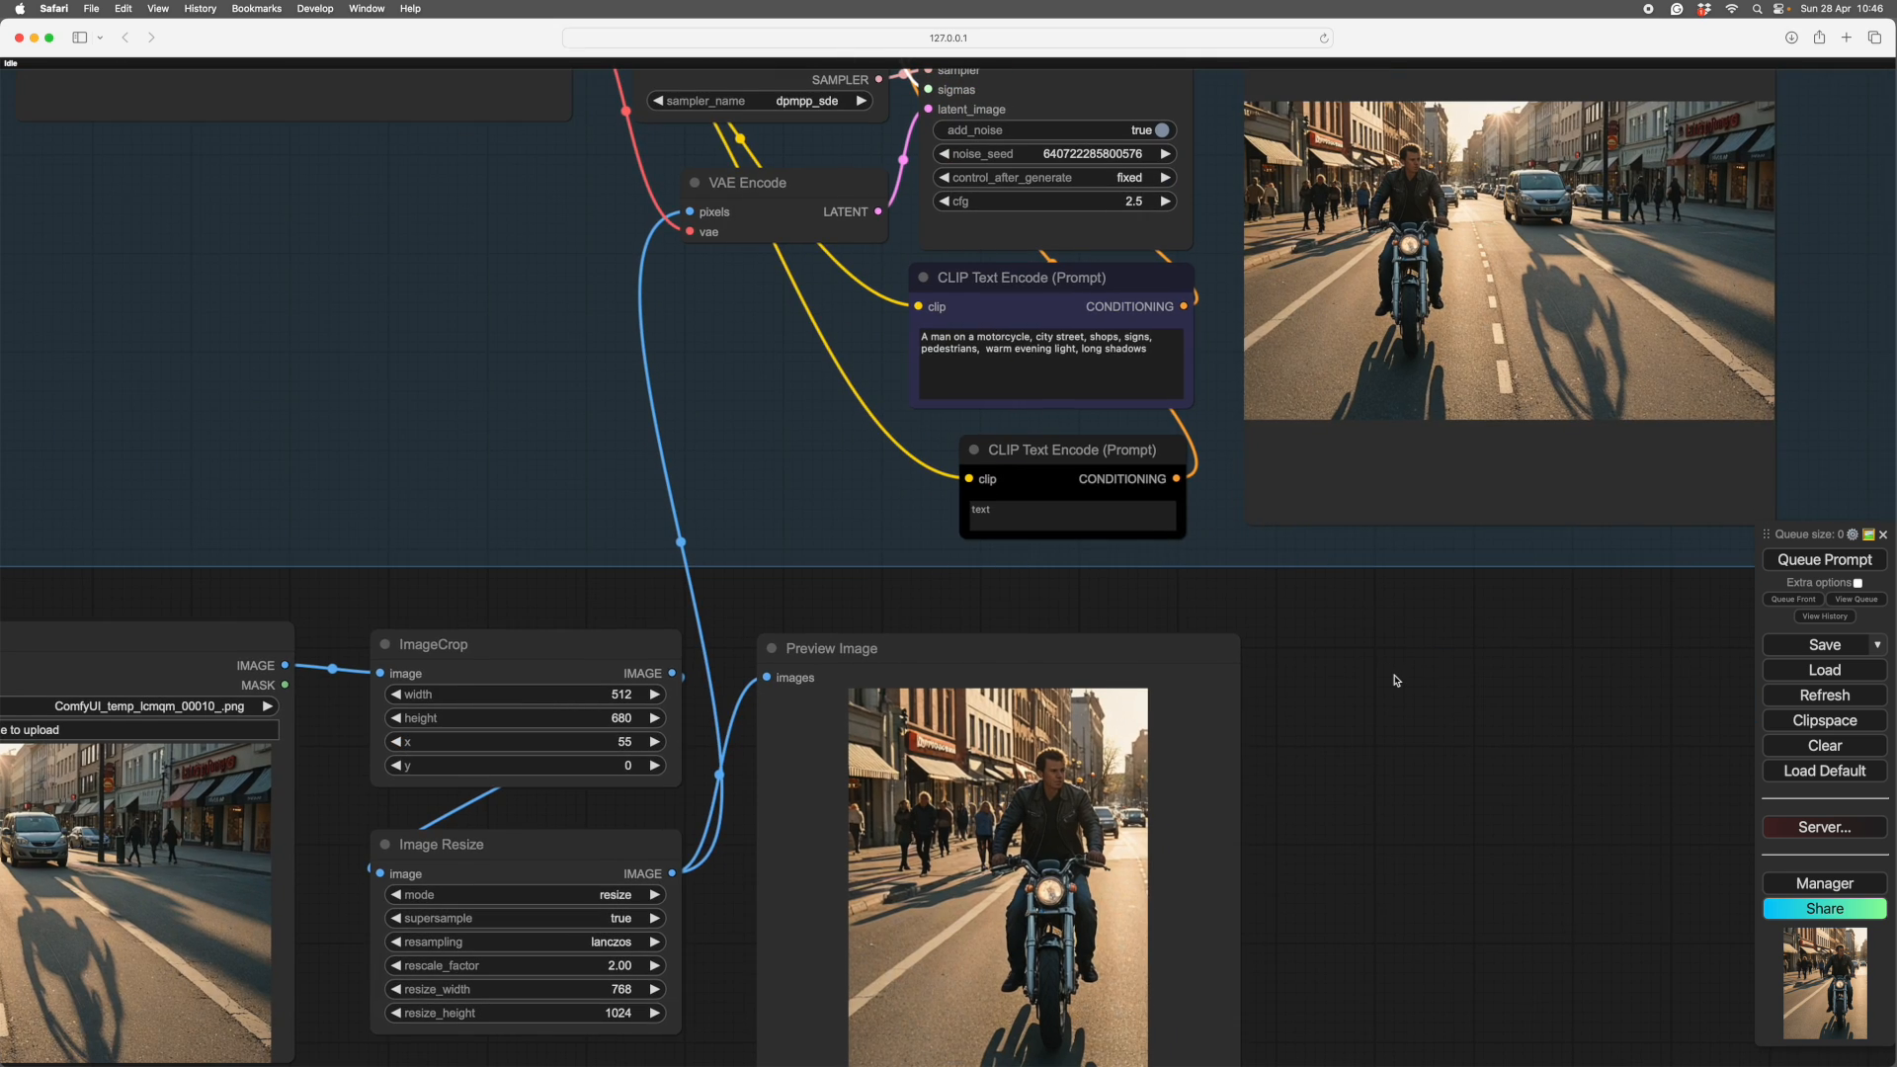
scroll(1036, 761, "down", 2)
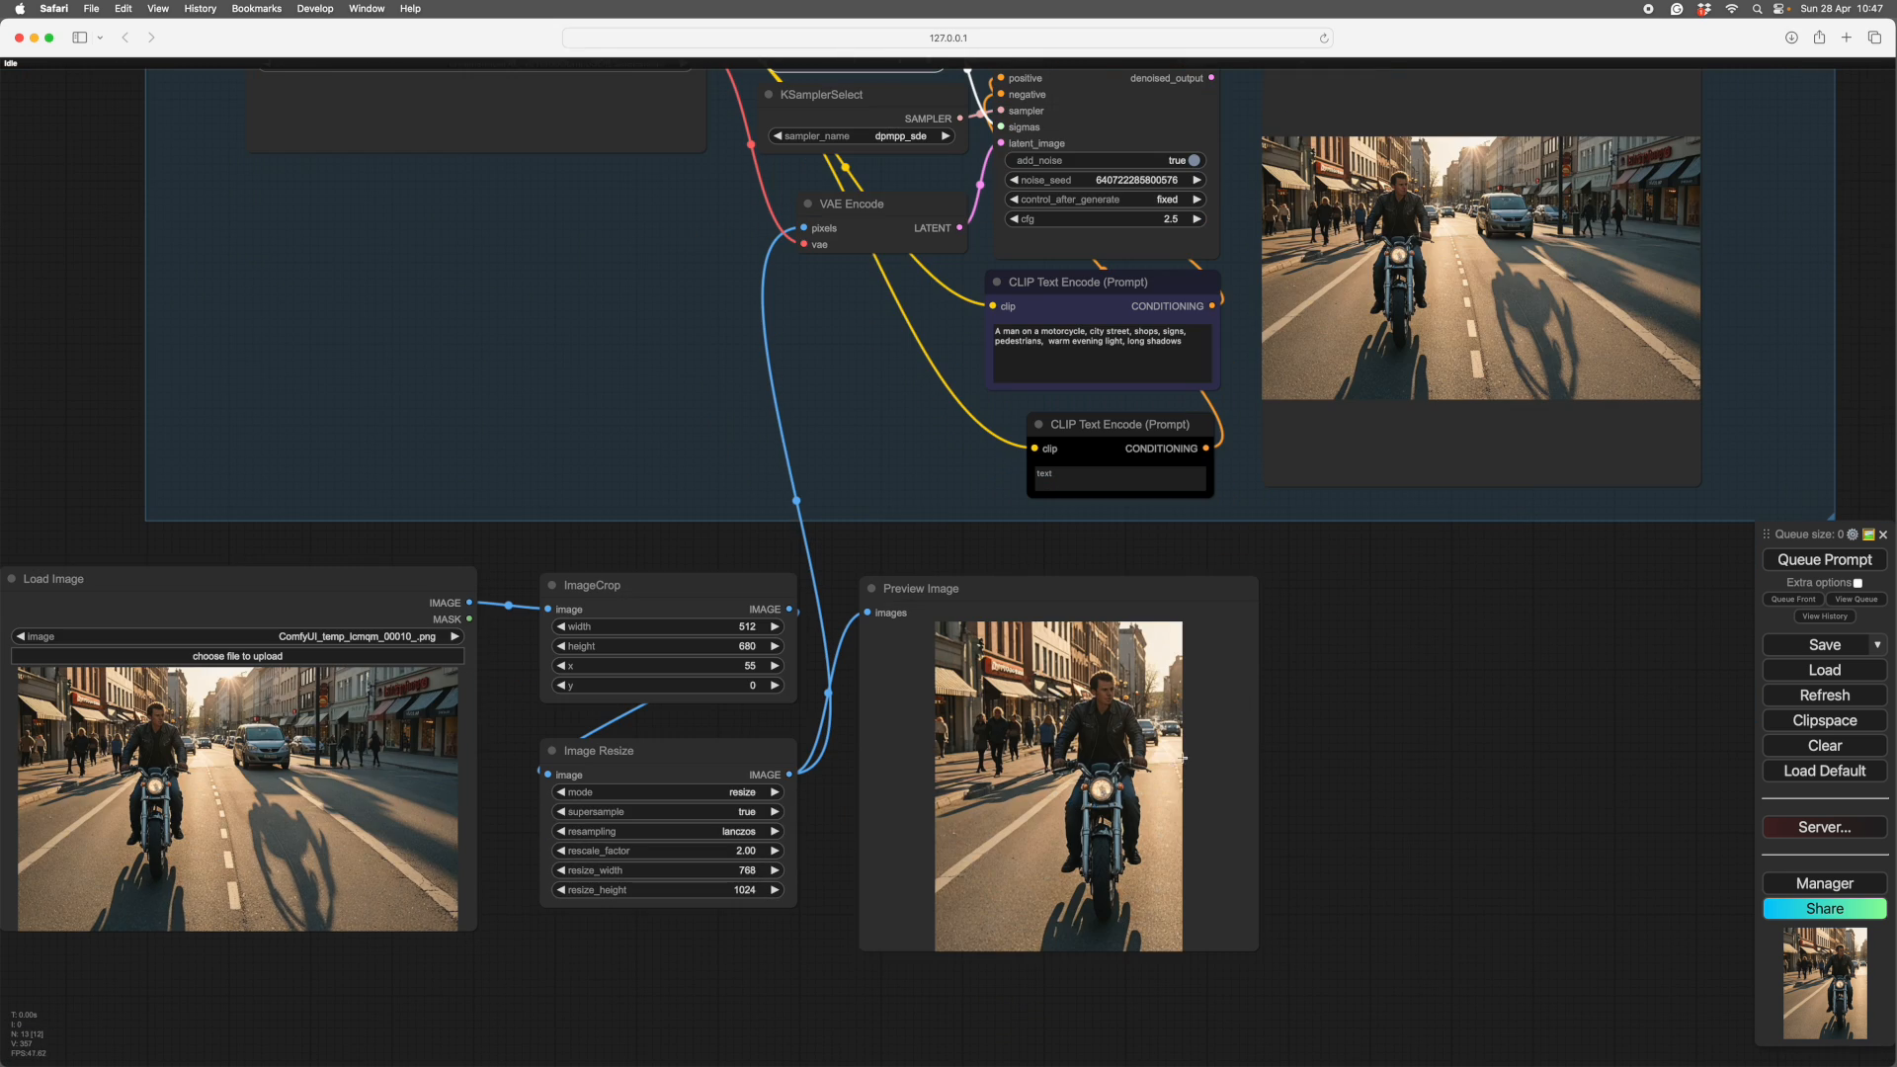
scroll(1409, 656, "up", 5)
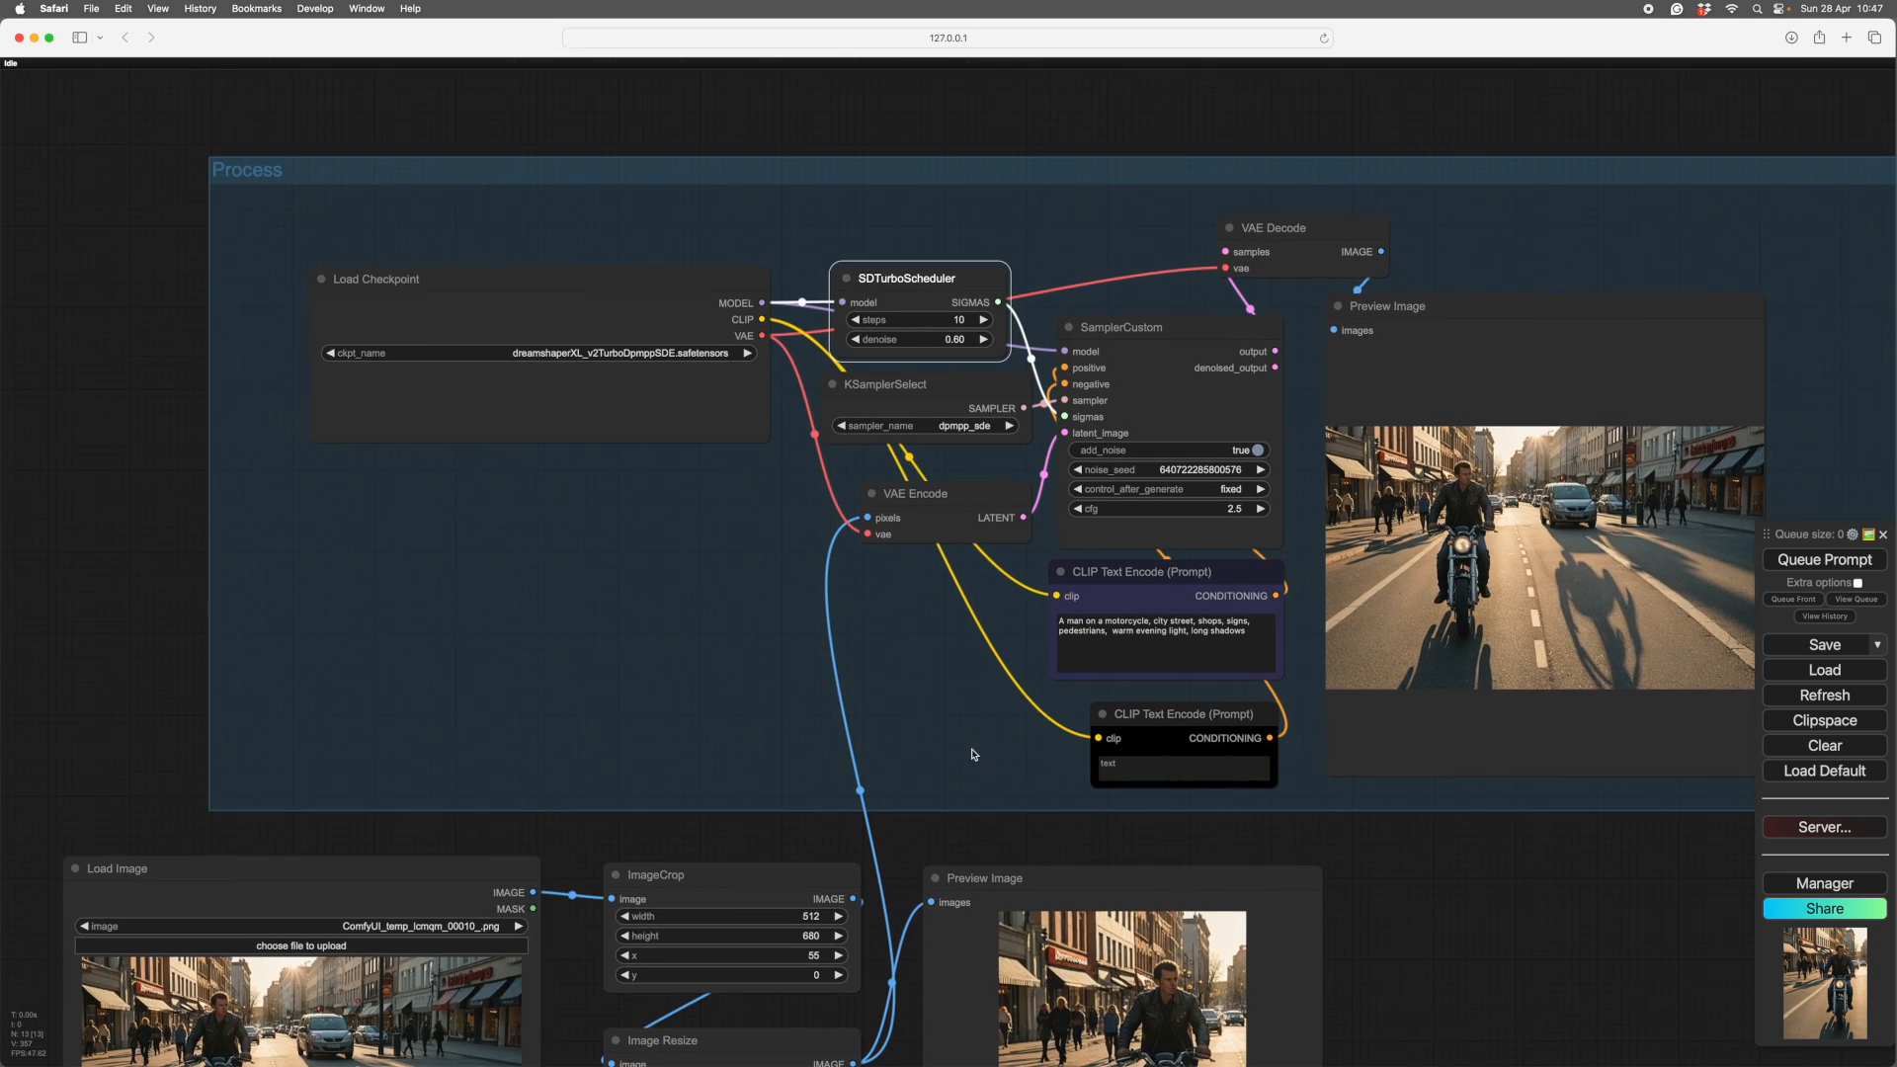
- Insert "red hair, sunglasses," after "A man" in the positive prompt
scroll(972, 753, "up", 5)
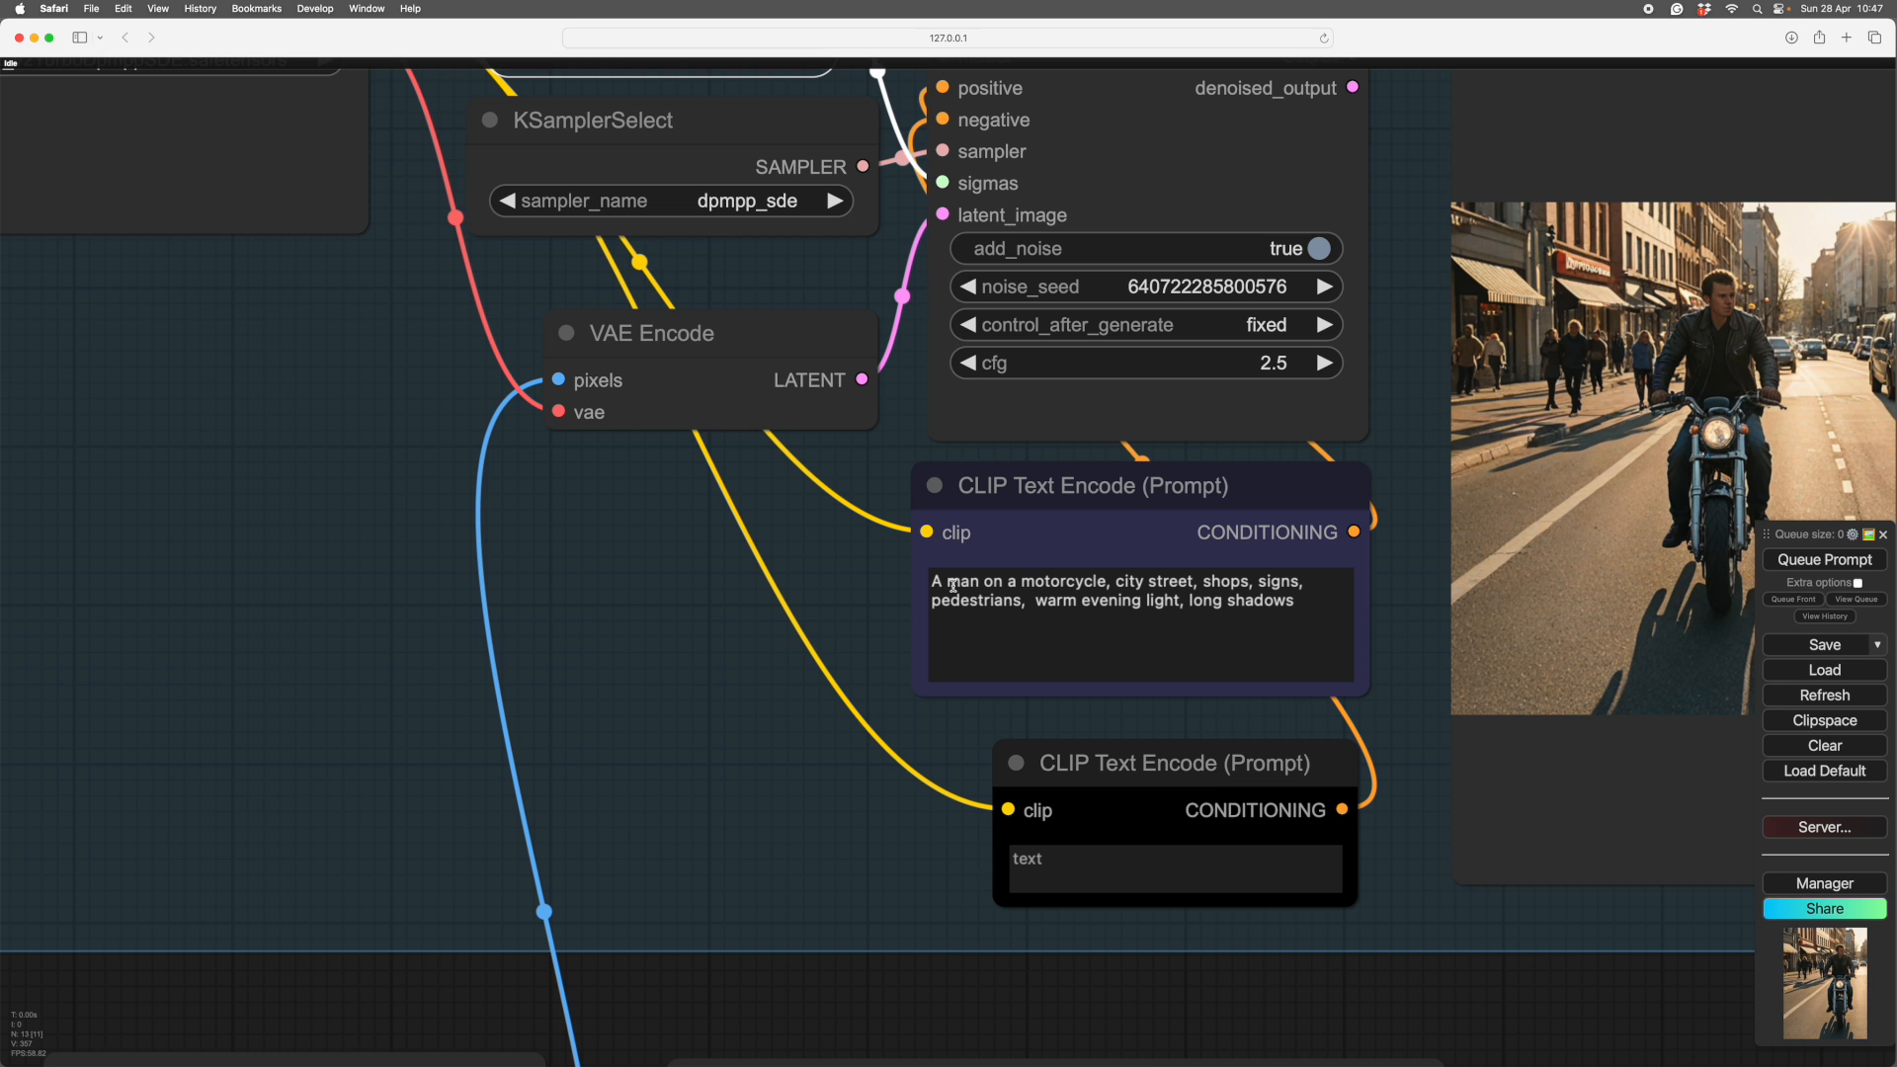
left_click(980, 584)
type("red hair")
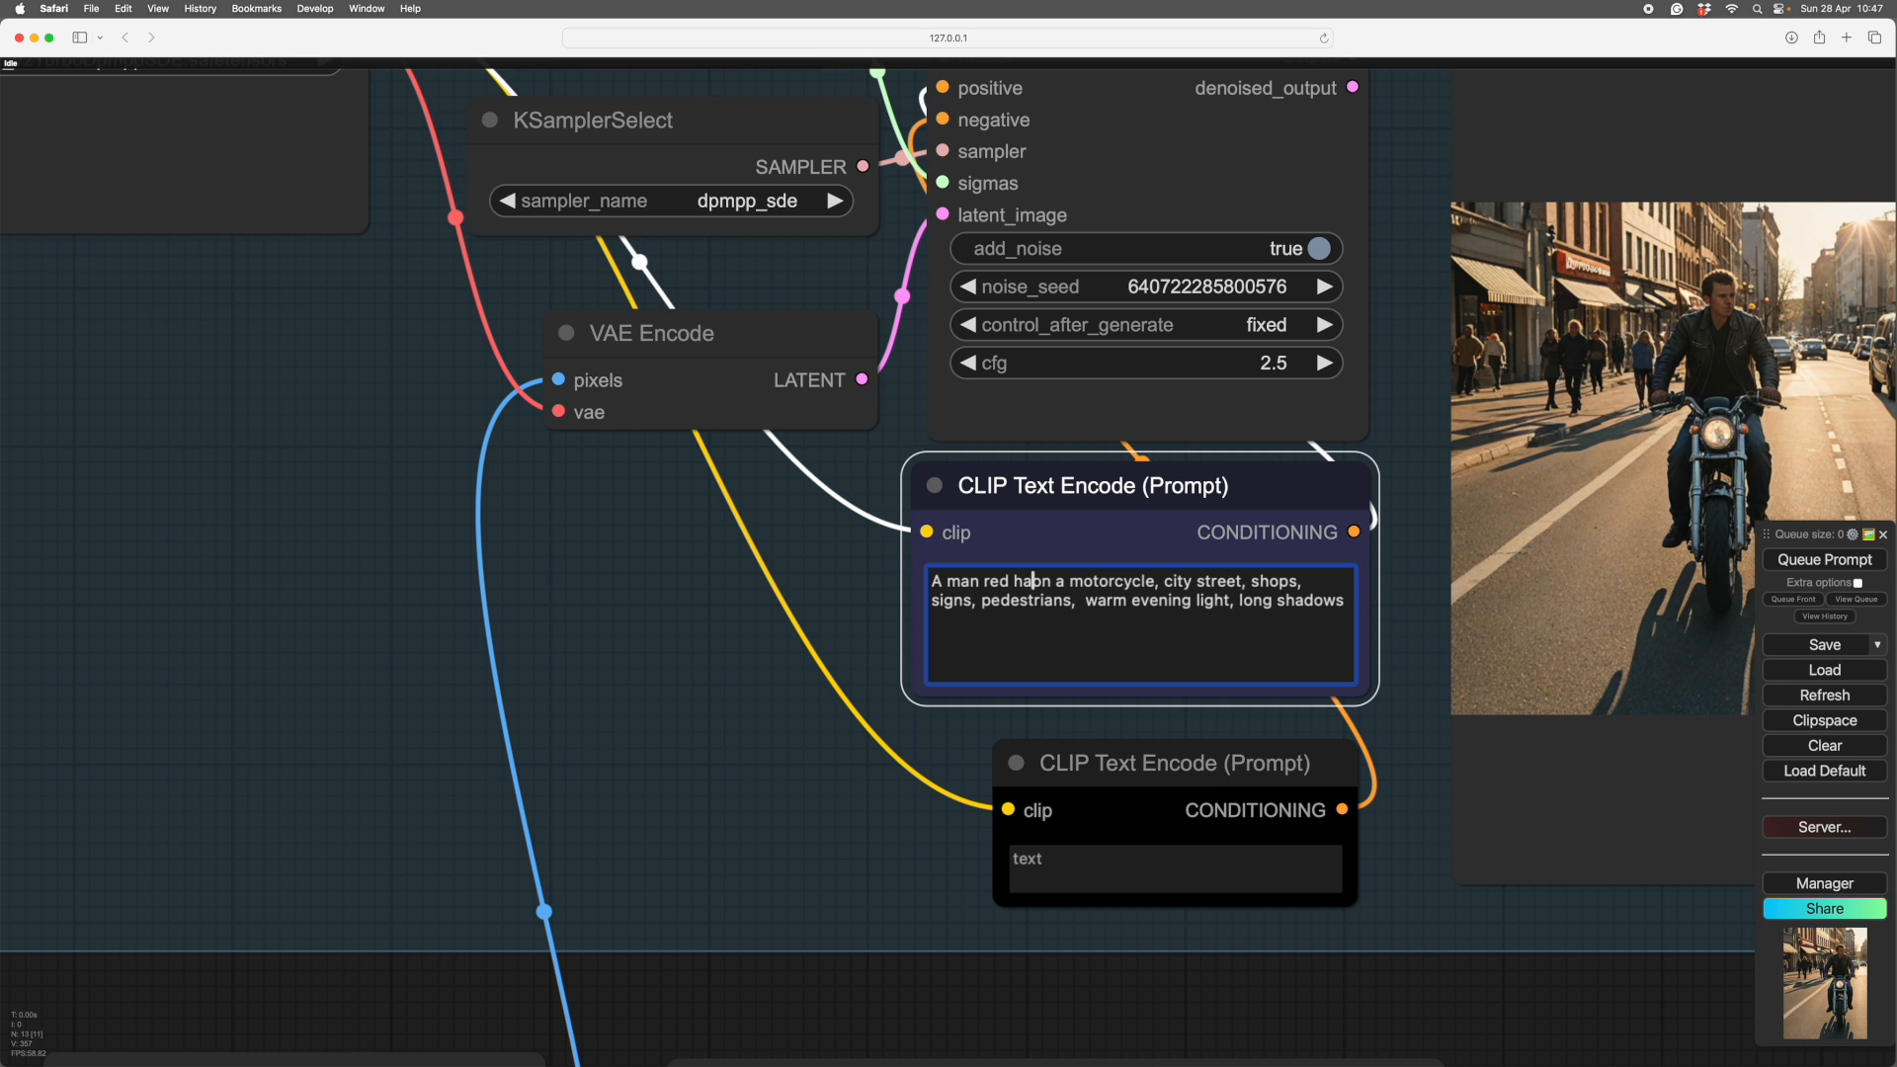
type(", s")
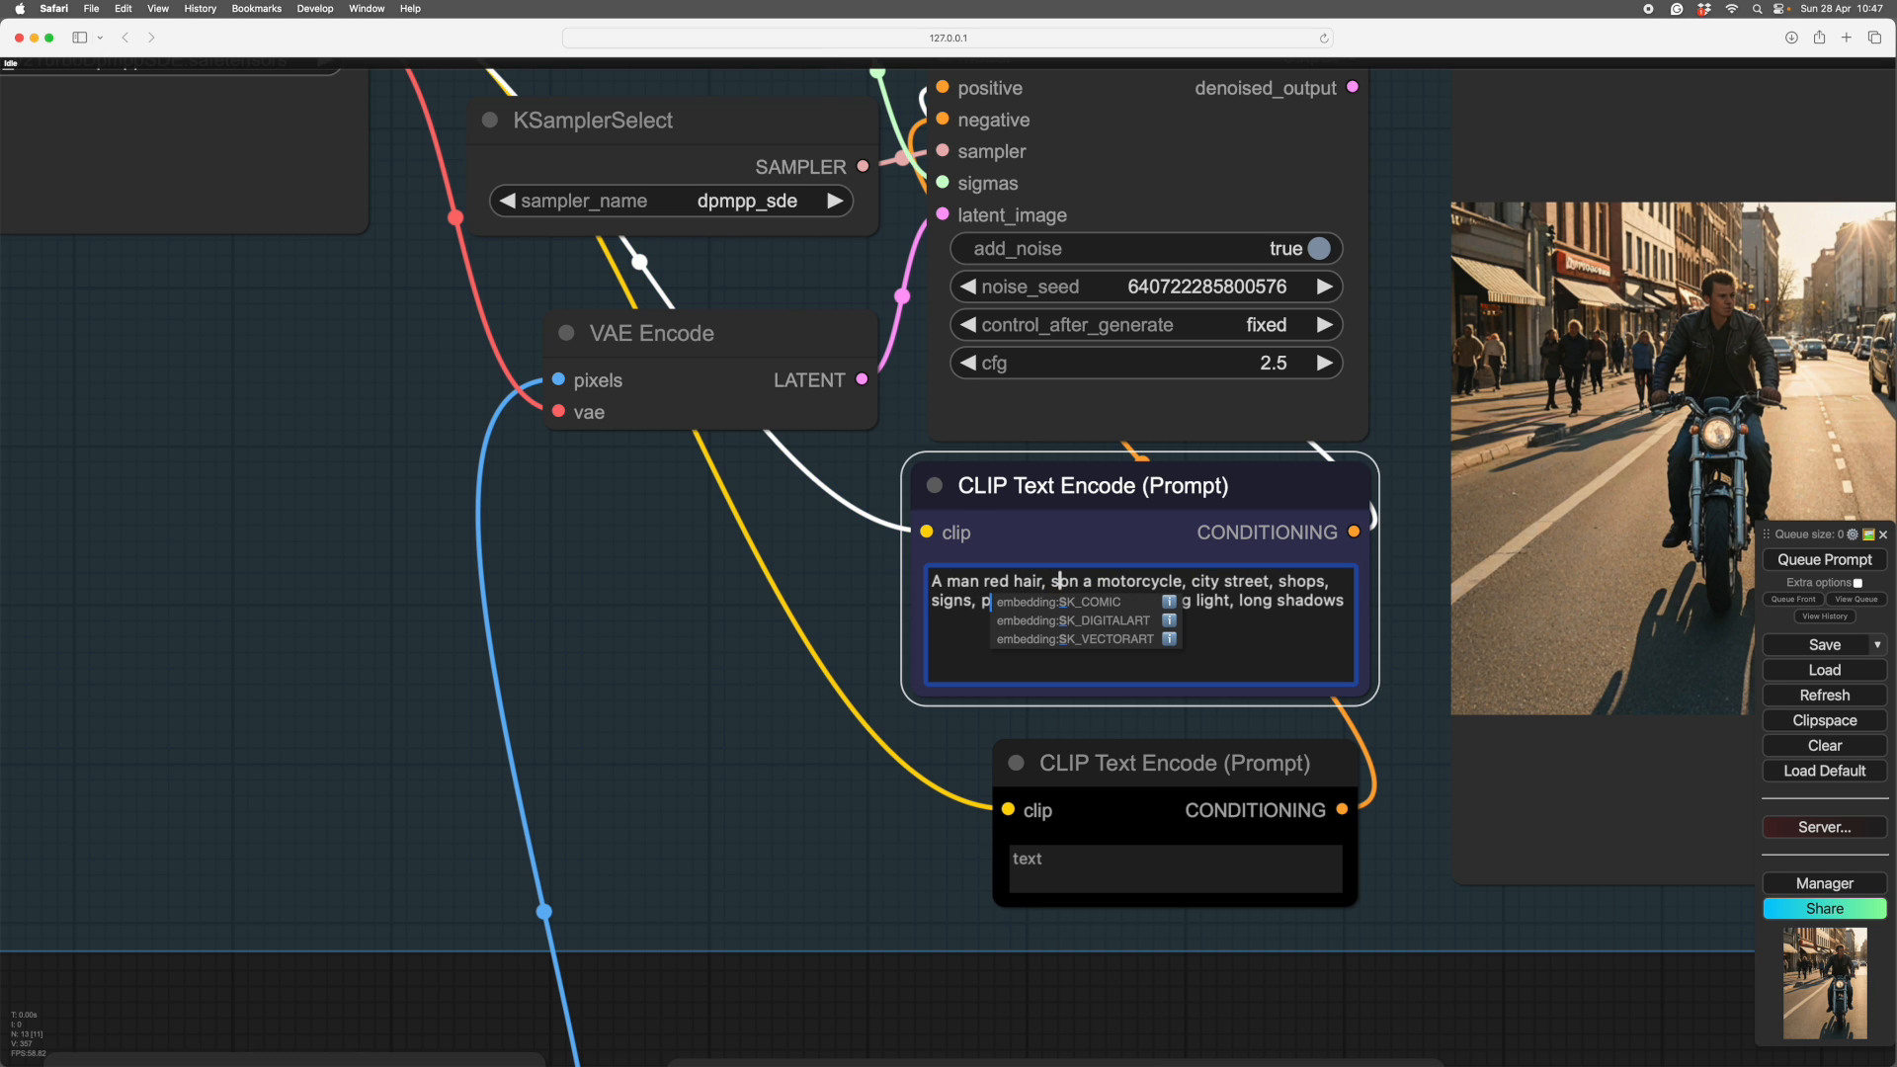
type("unglasses,")
- Run the full workflow on the cropped and resized image, and inspect the generated rider against the cropped source
scroll(1593, 872, "down", 5)
scroll(1346, 720, "up", 3)
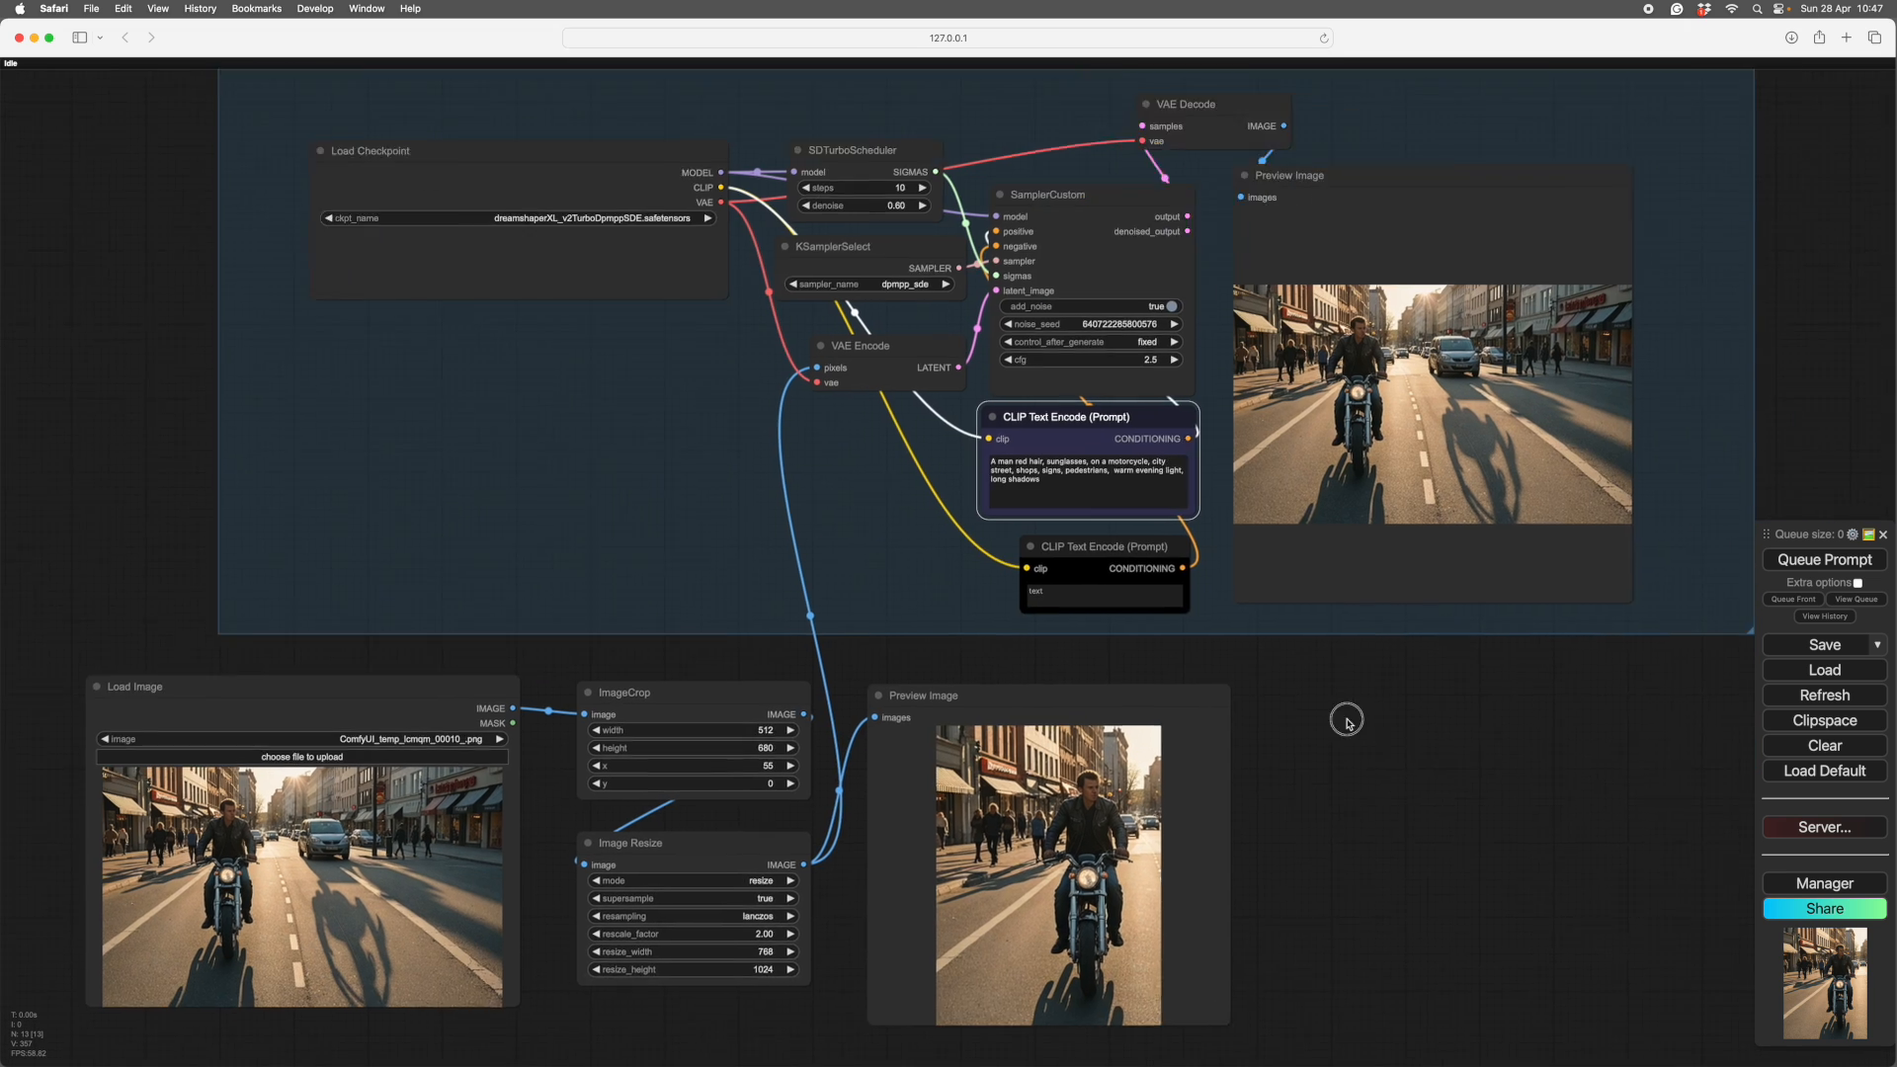
left_click(1541, 754)
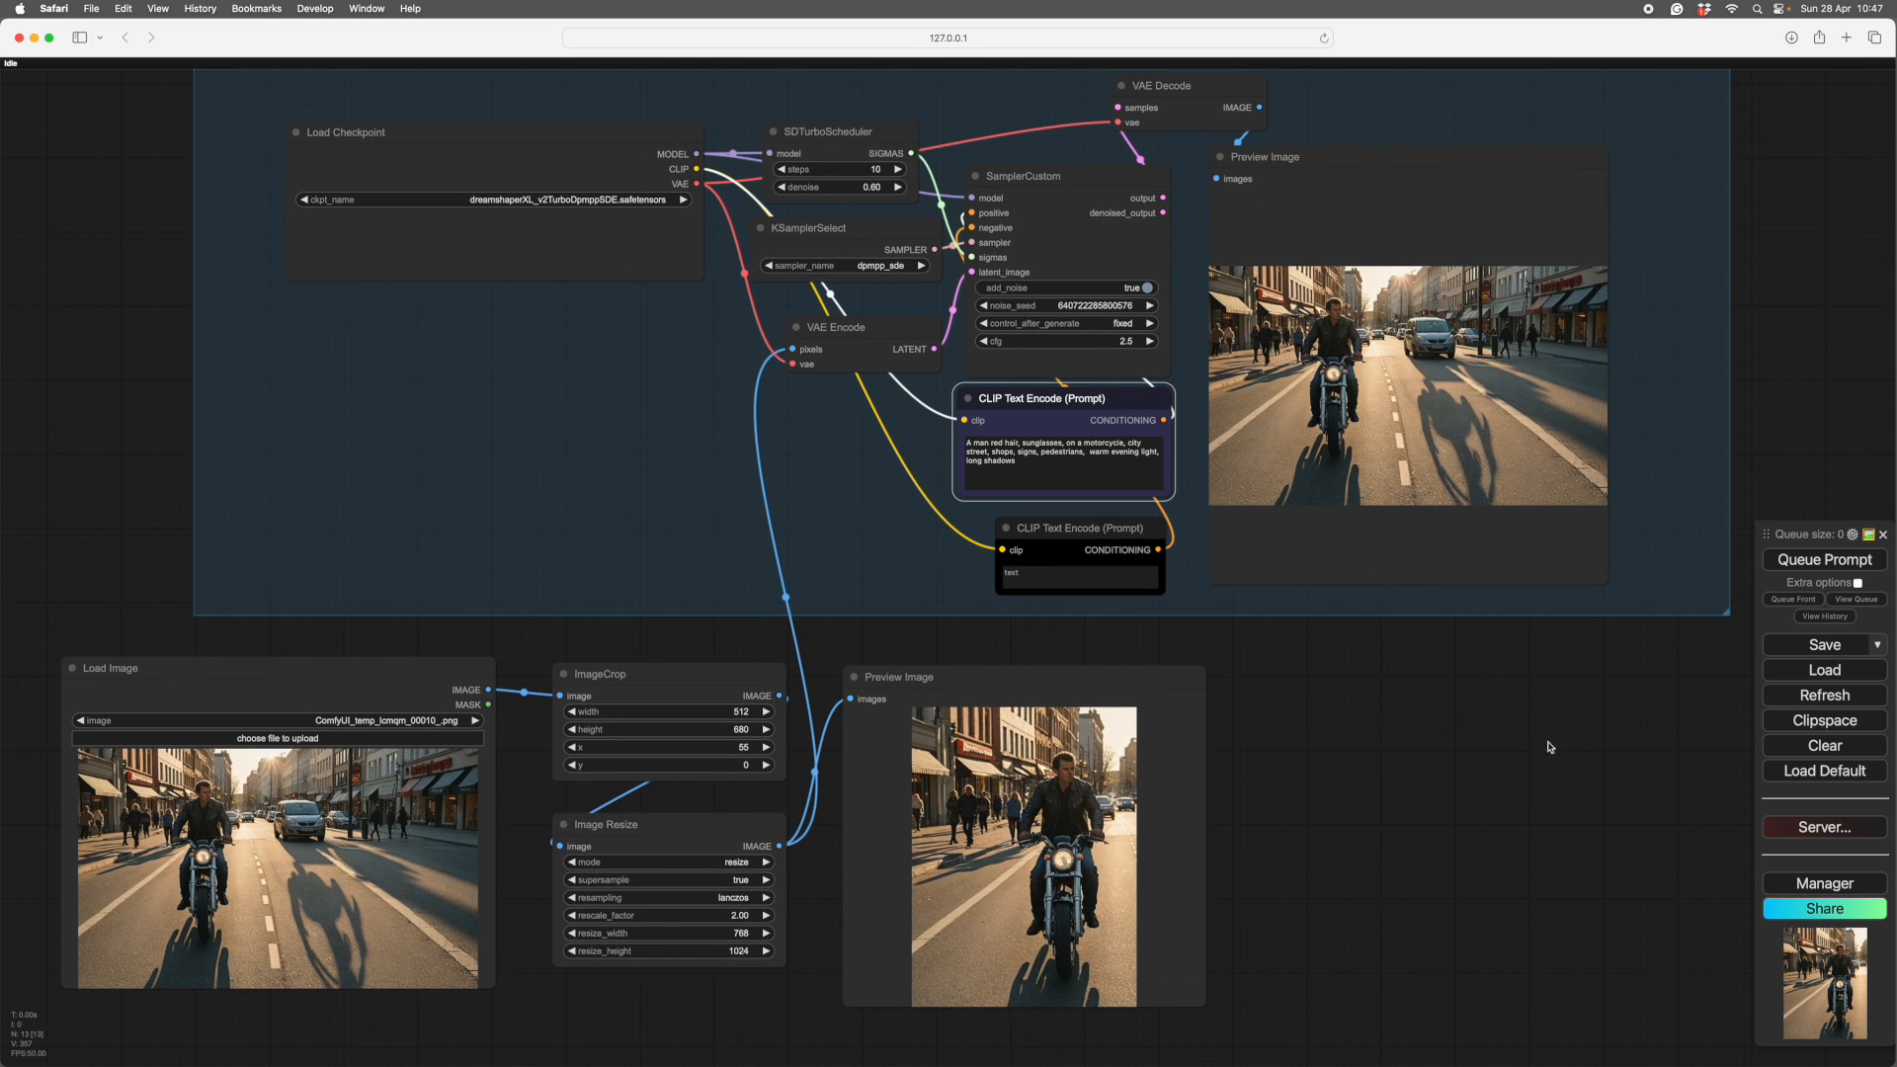
left_click_drag(1553, 744, 1536, 759)
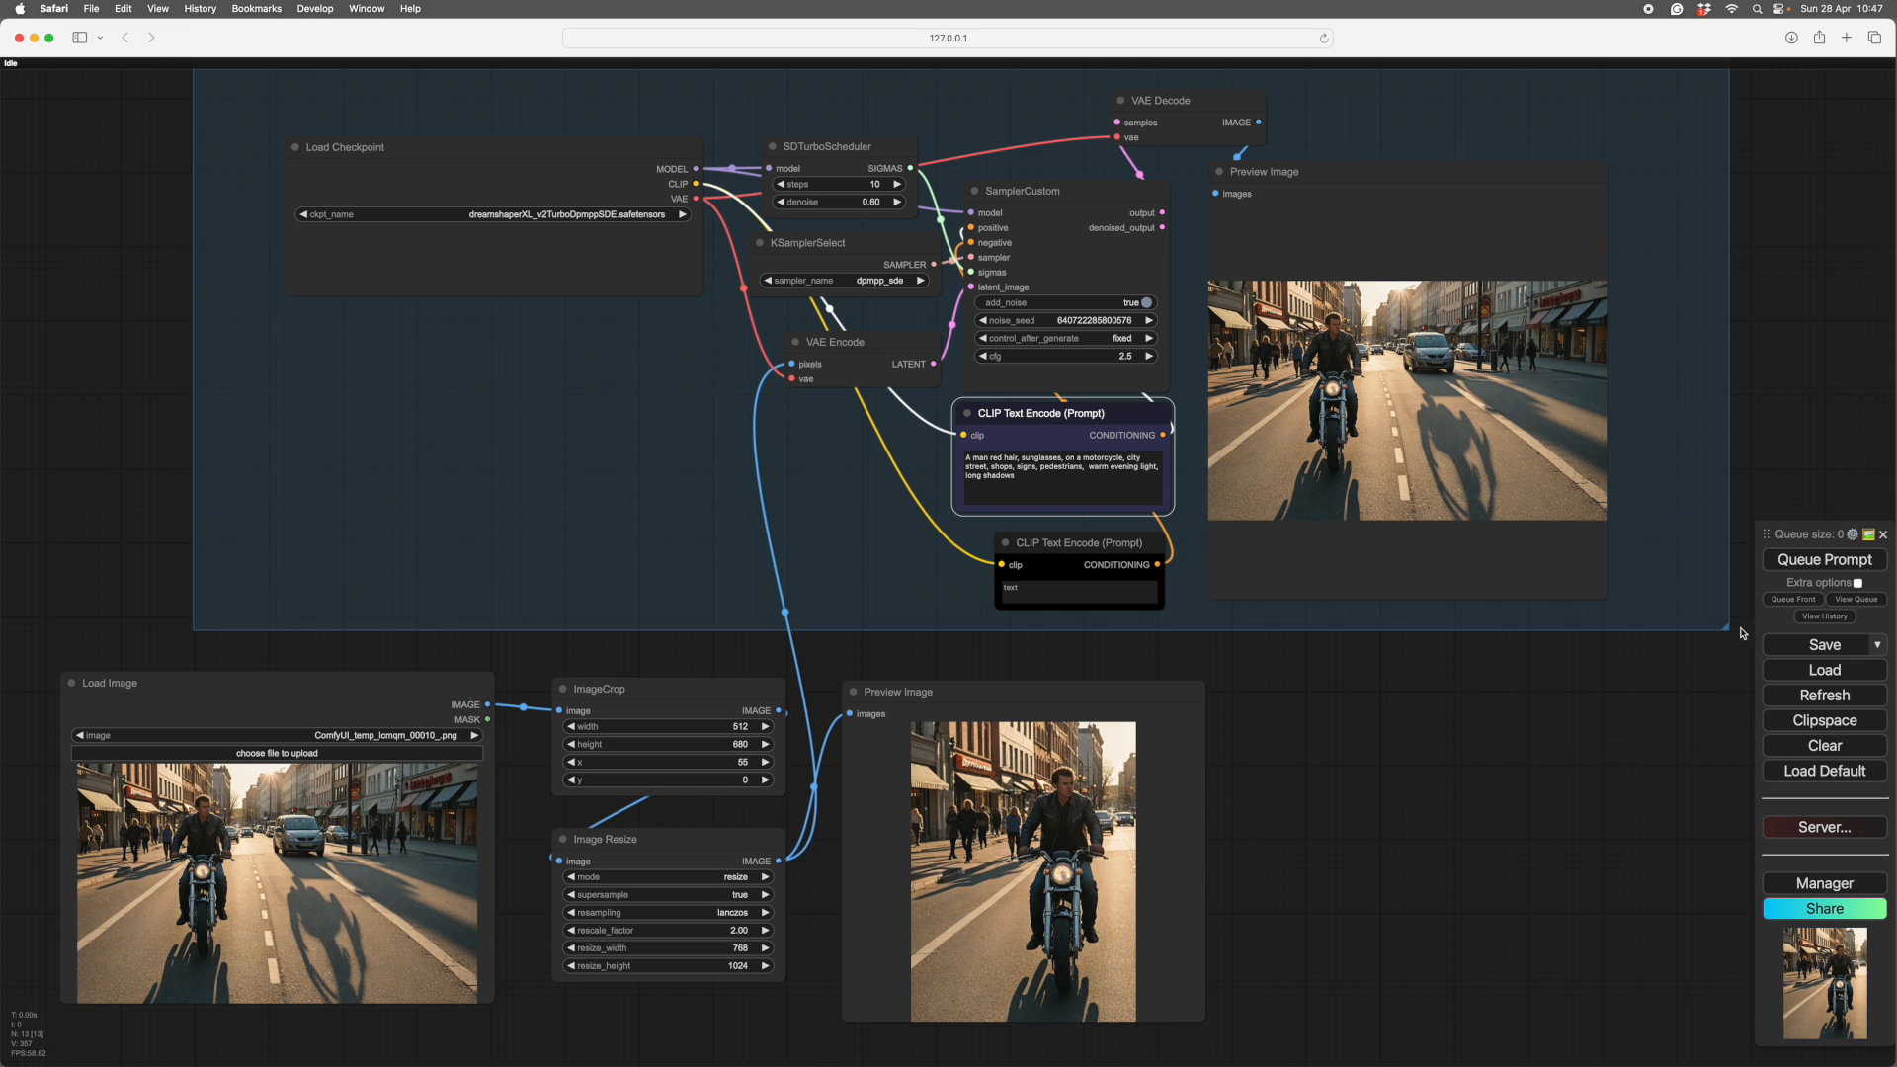
left_click(1791, 560)
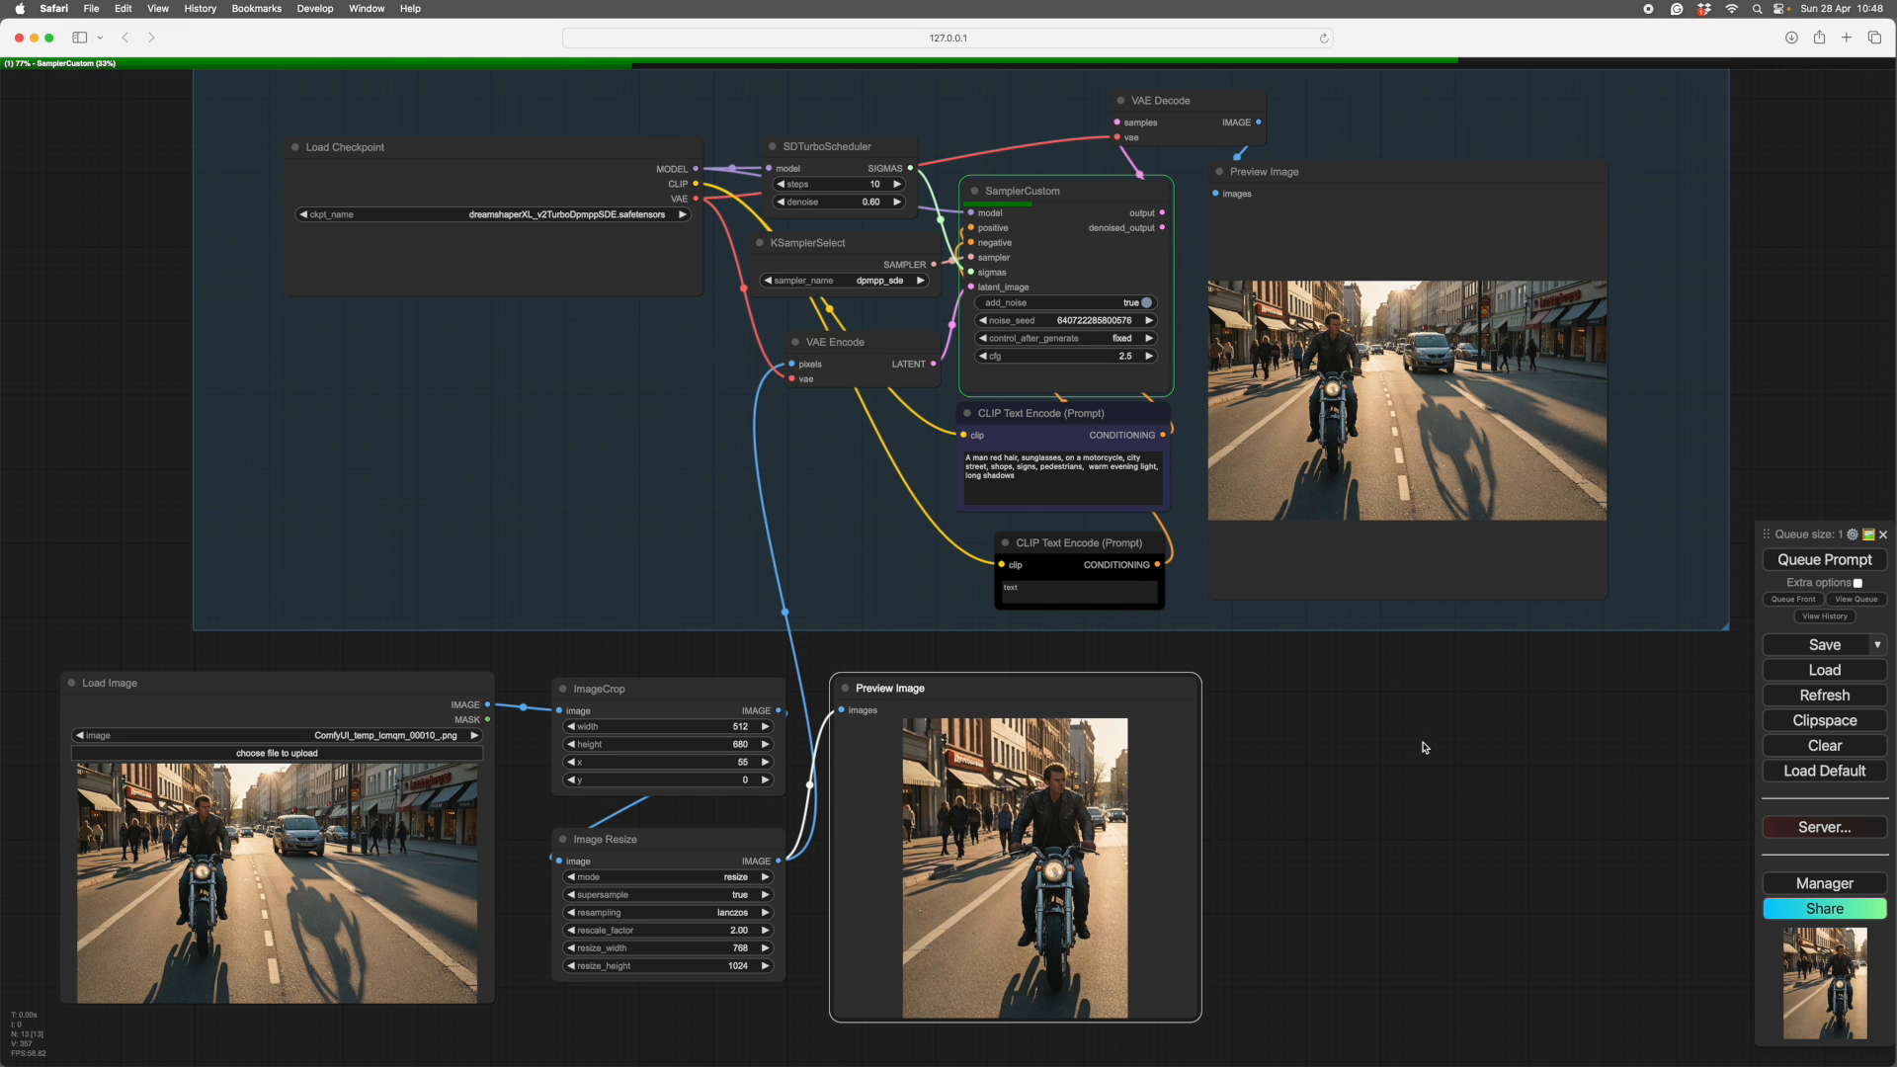
scroll(1498, 752, "right", 5)
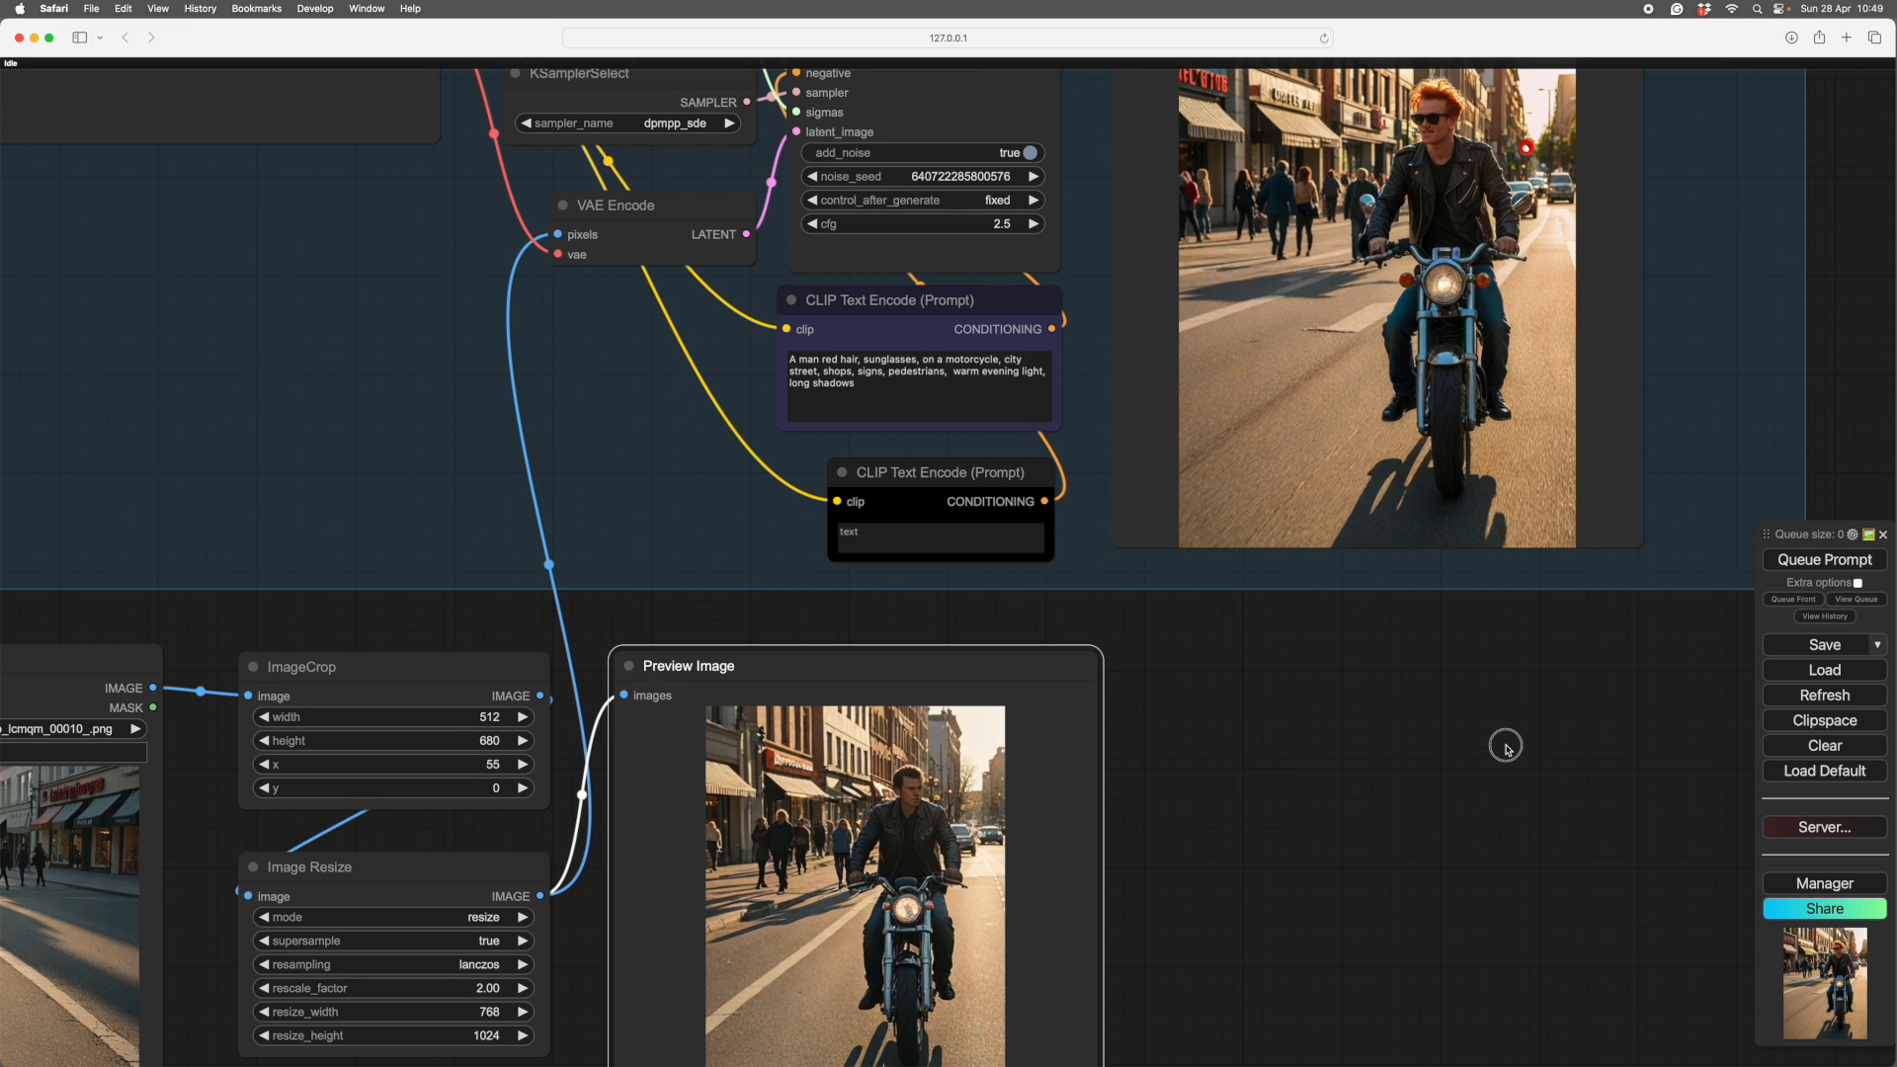
scroll(1503, 750, "up", 5)
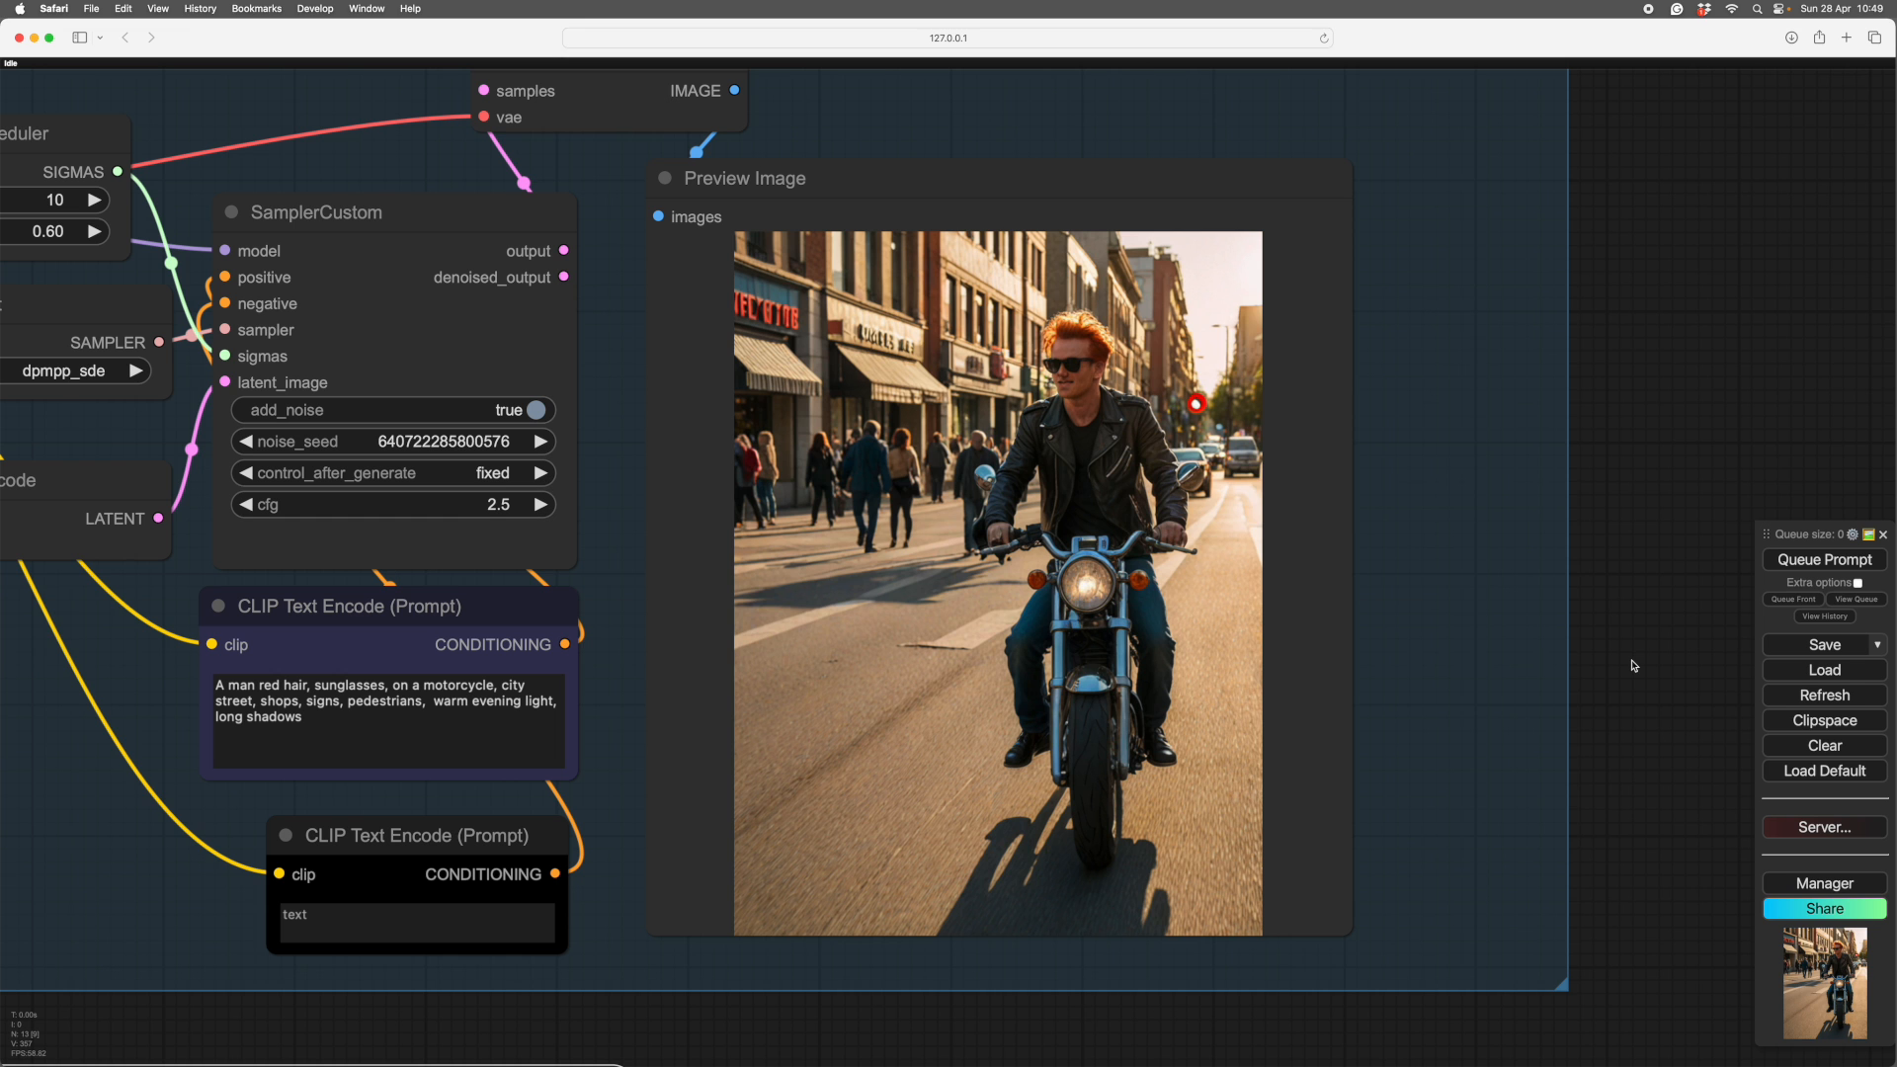
scroll(1633, 664, "down", 5)
scroll(1473, 821, "down", 3)
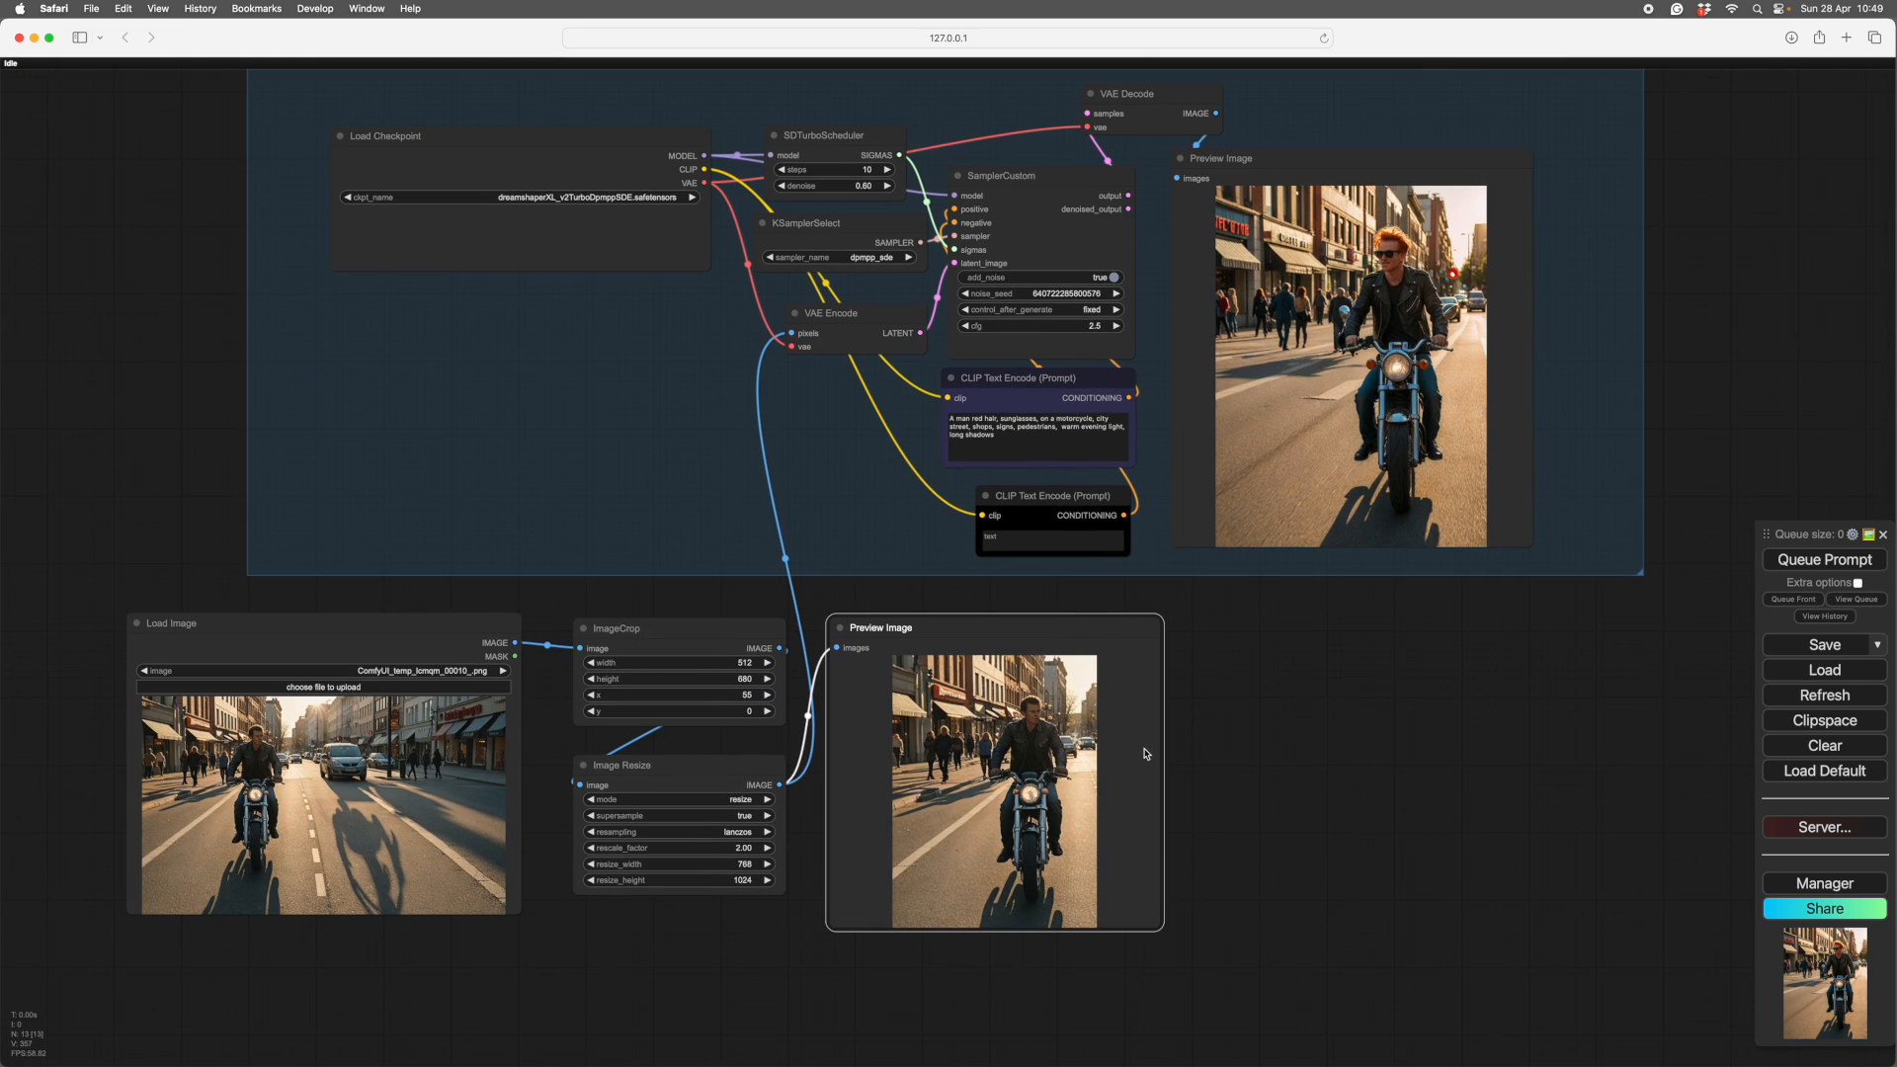
left_click_drag(1472, 764, 1502, 839)
left_click(1502, 835)
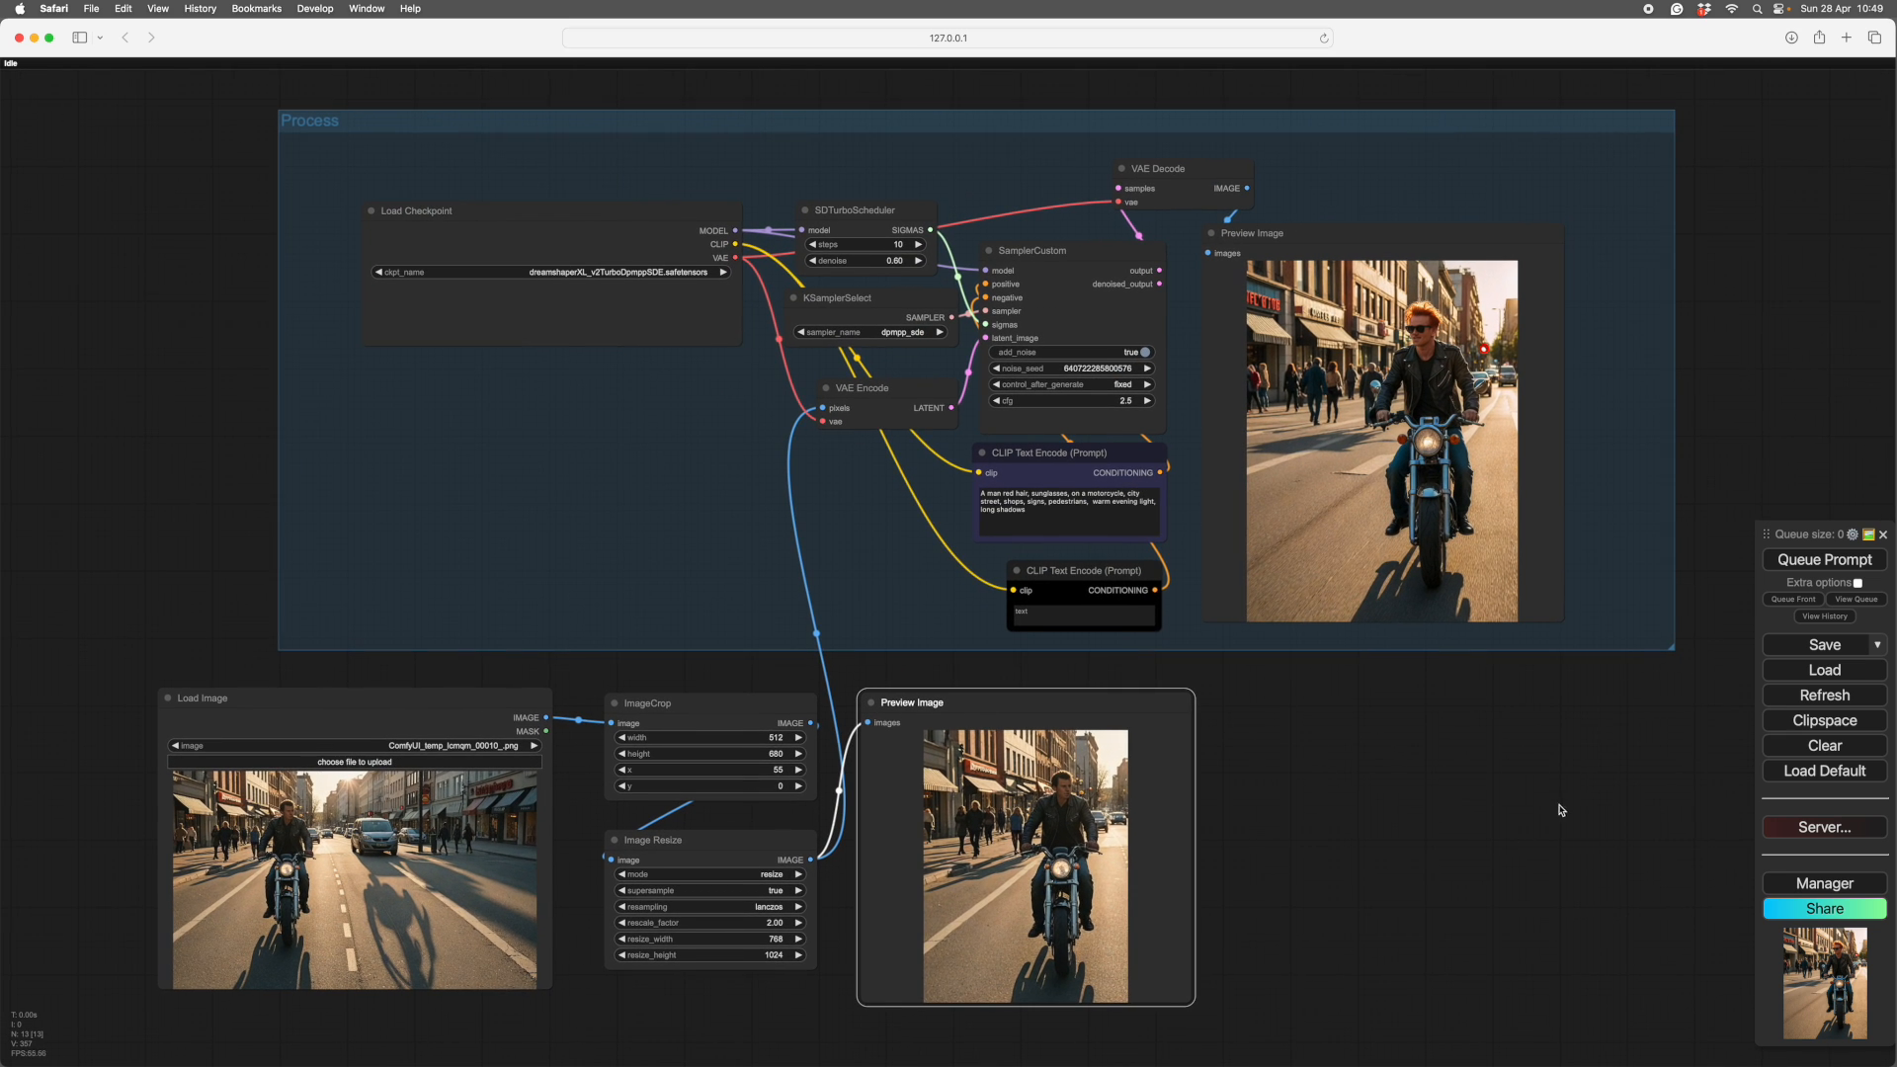
left_click_drag(1582, 788, 1557, 800)
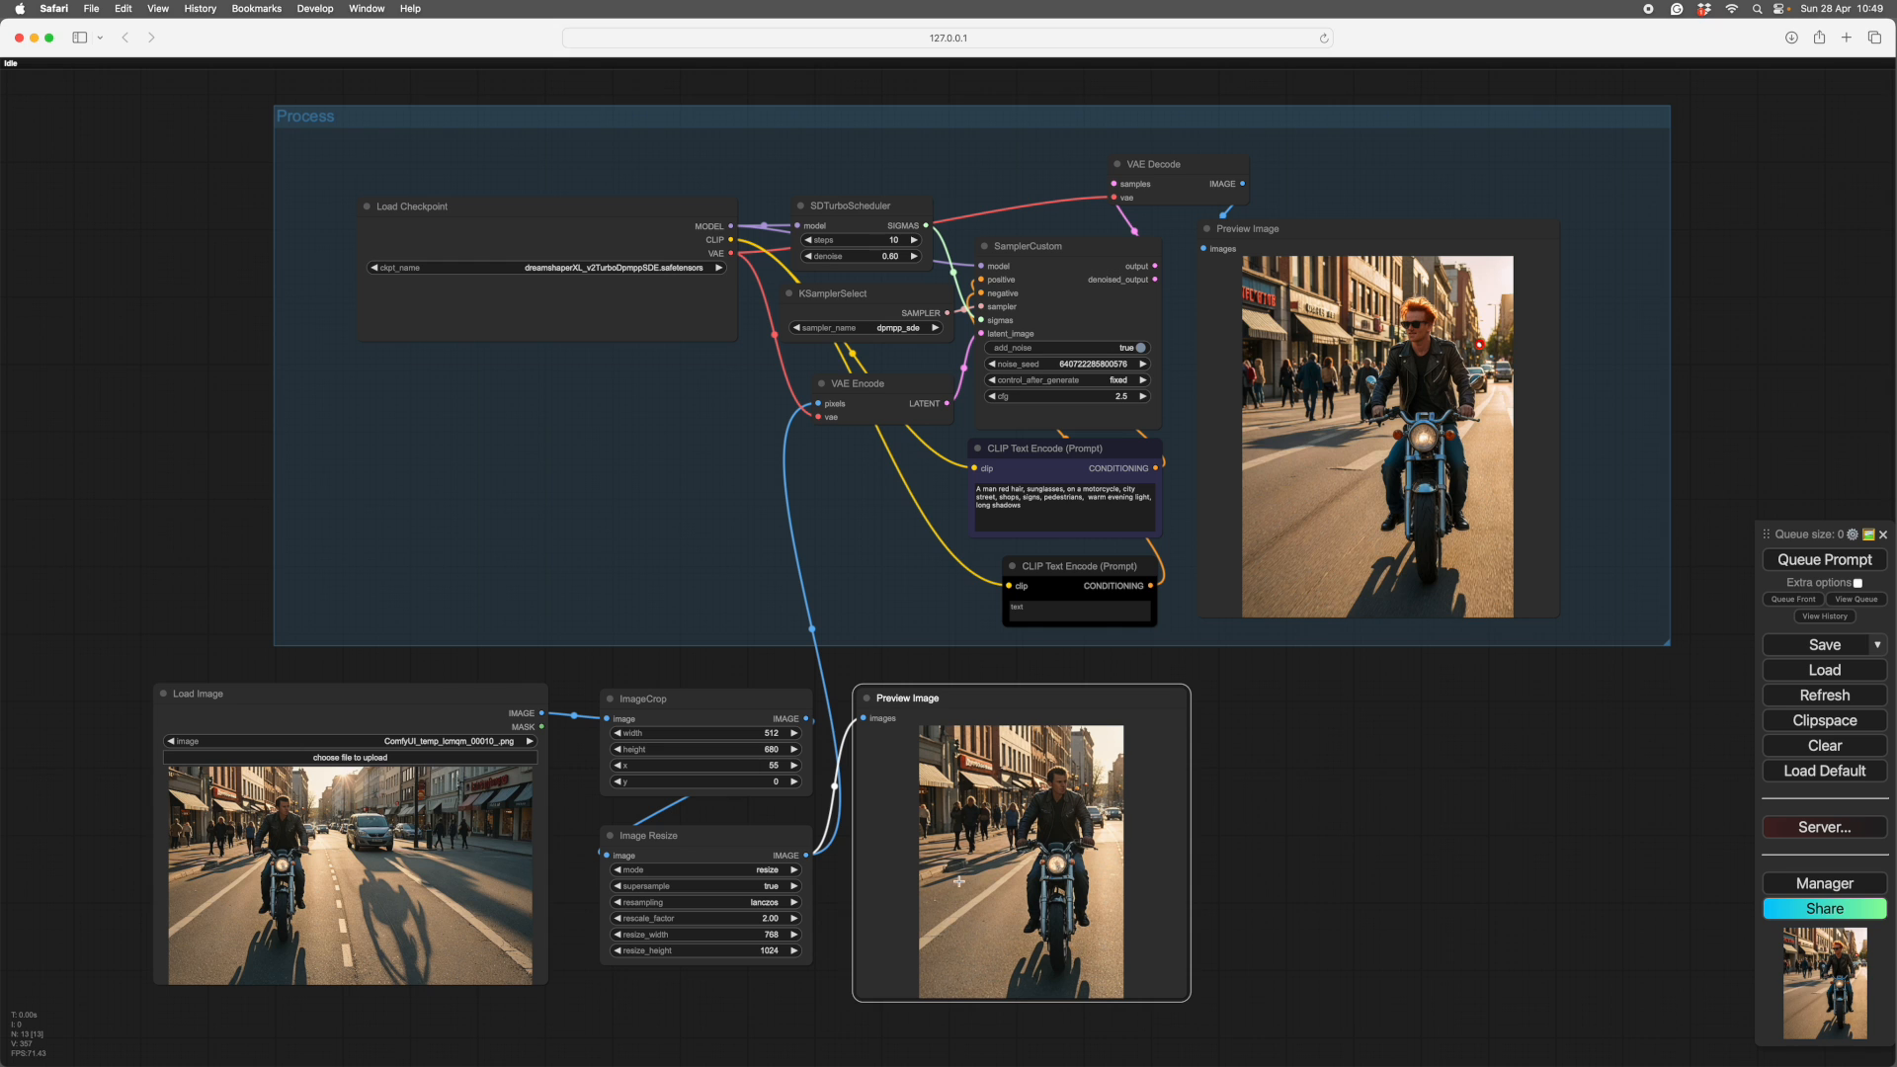
left_click(1455, 850)
scroll(1452, 834, "right", 2)
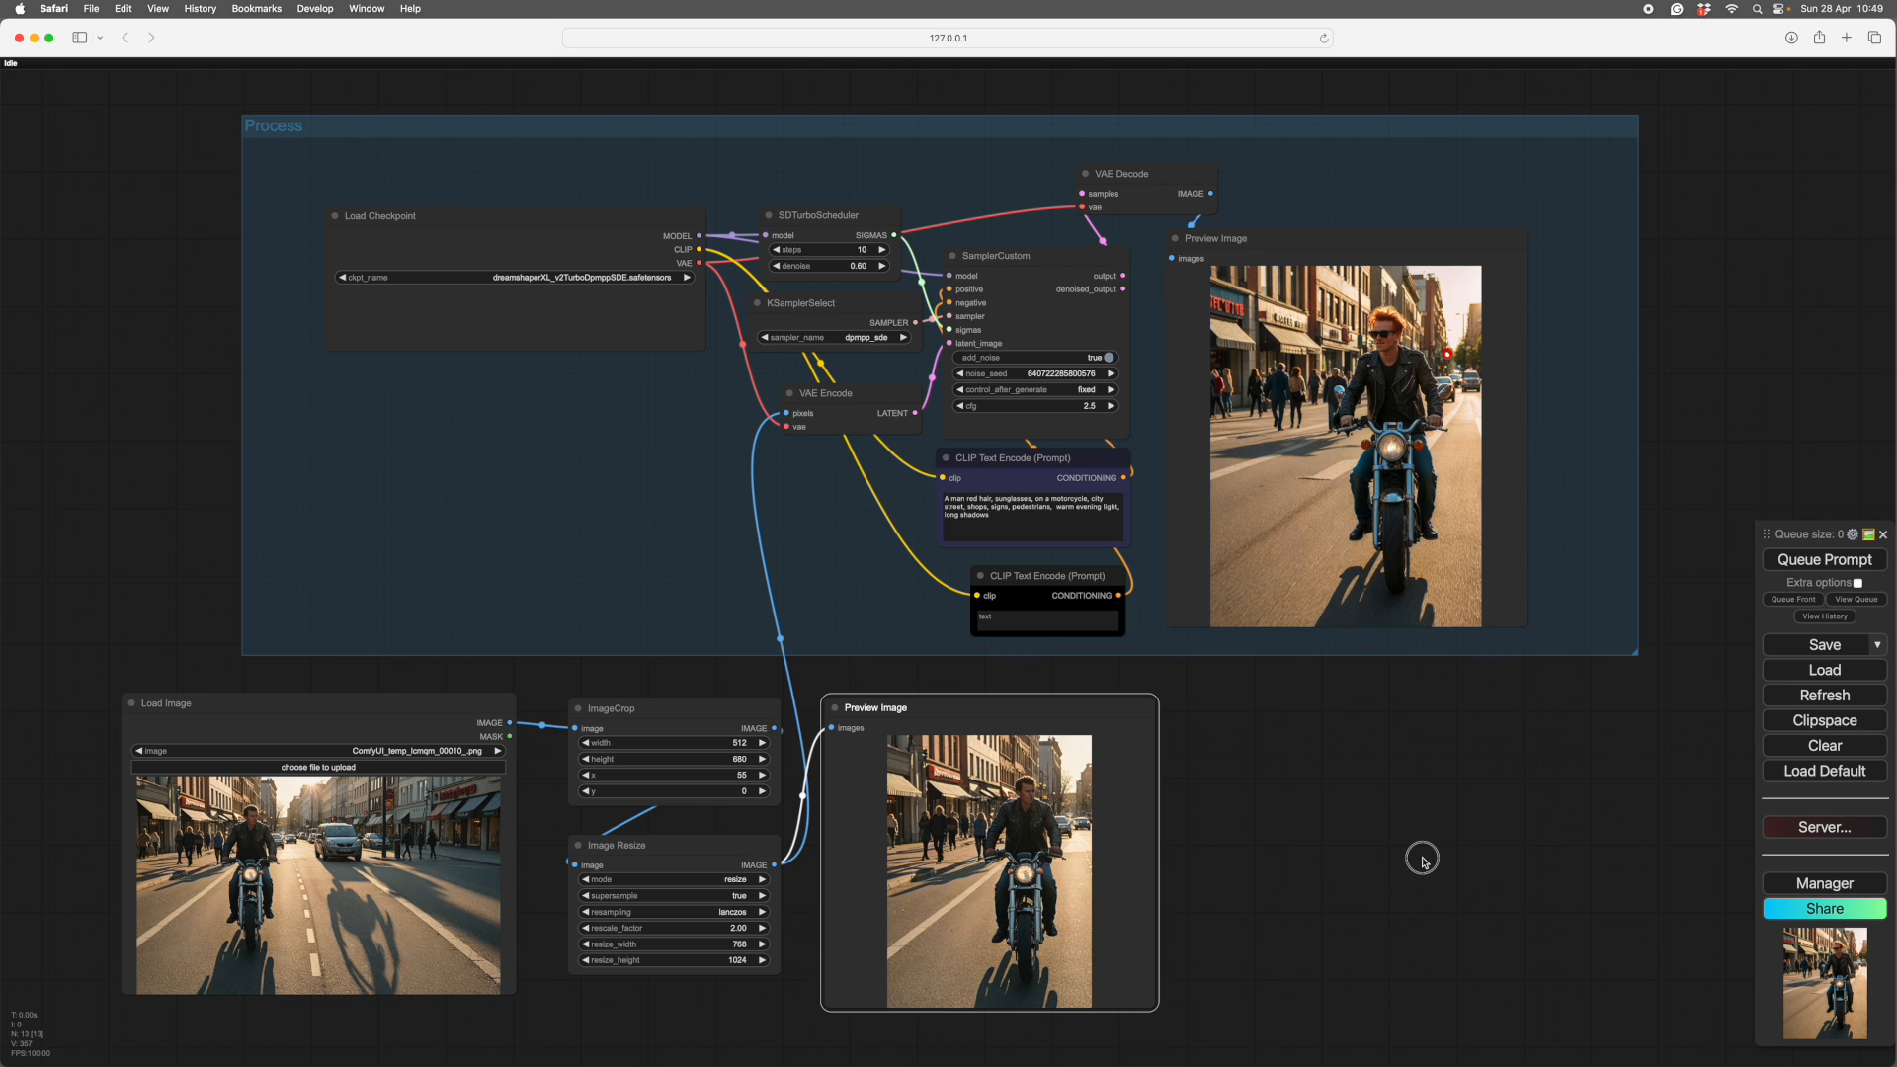
left_click(1471, 855)
scroll(1414, 766, "down", 1)
left_click_drag(1413, 766, 1418, 752)
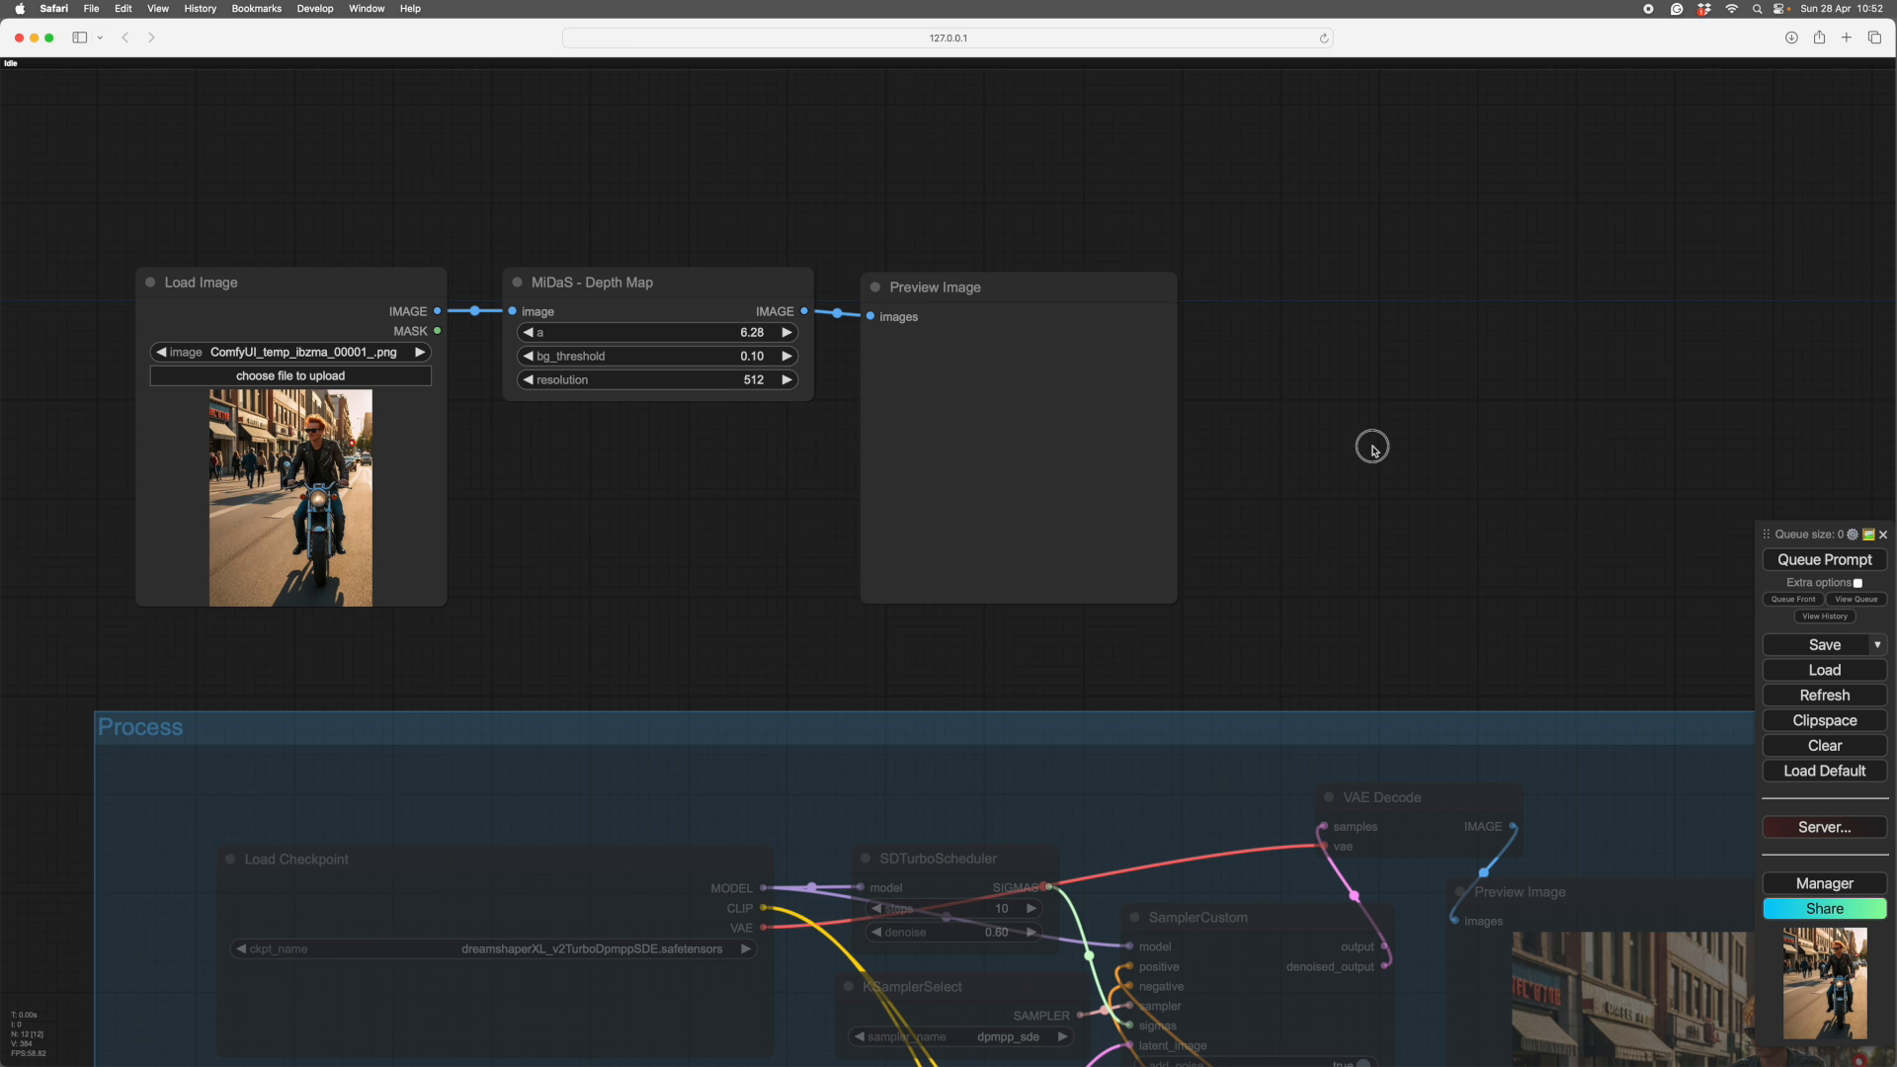
- Run the workflow to generate a MiDaS depth map from the loaded motorcycle rider image
left_click_drag(1372, 444, 1384, 449)
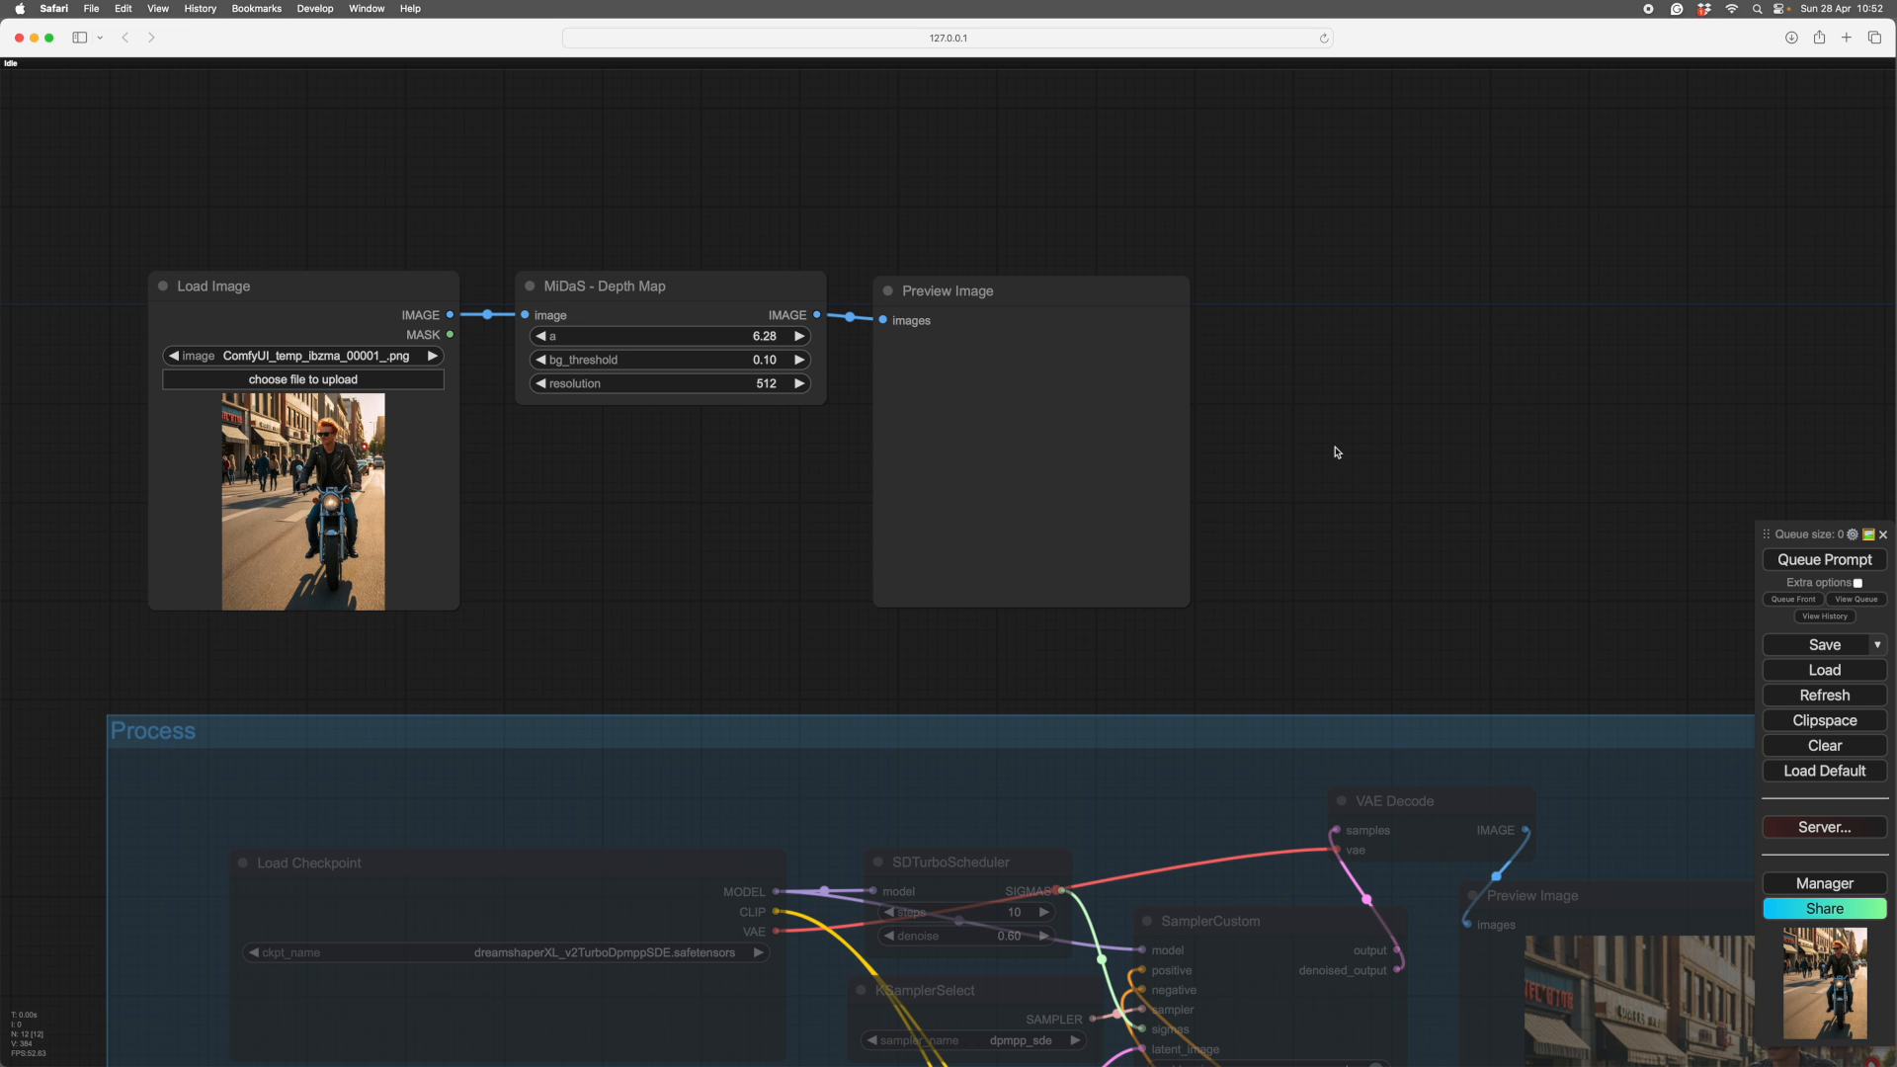
scroll(1325, 449, "down", 2)
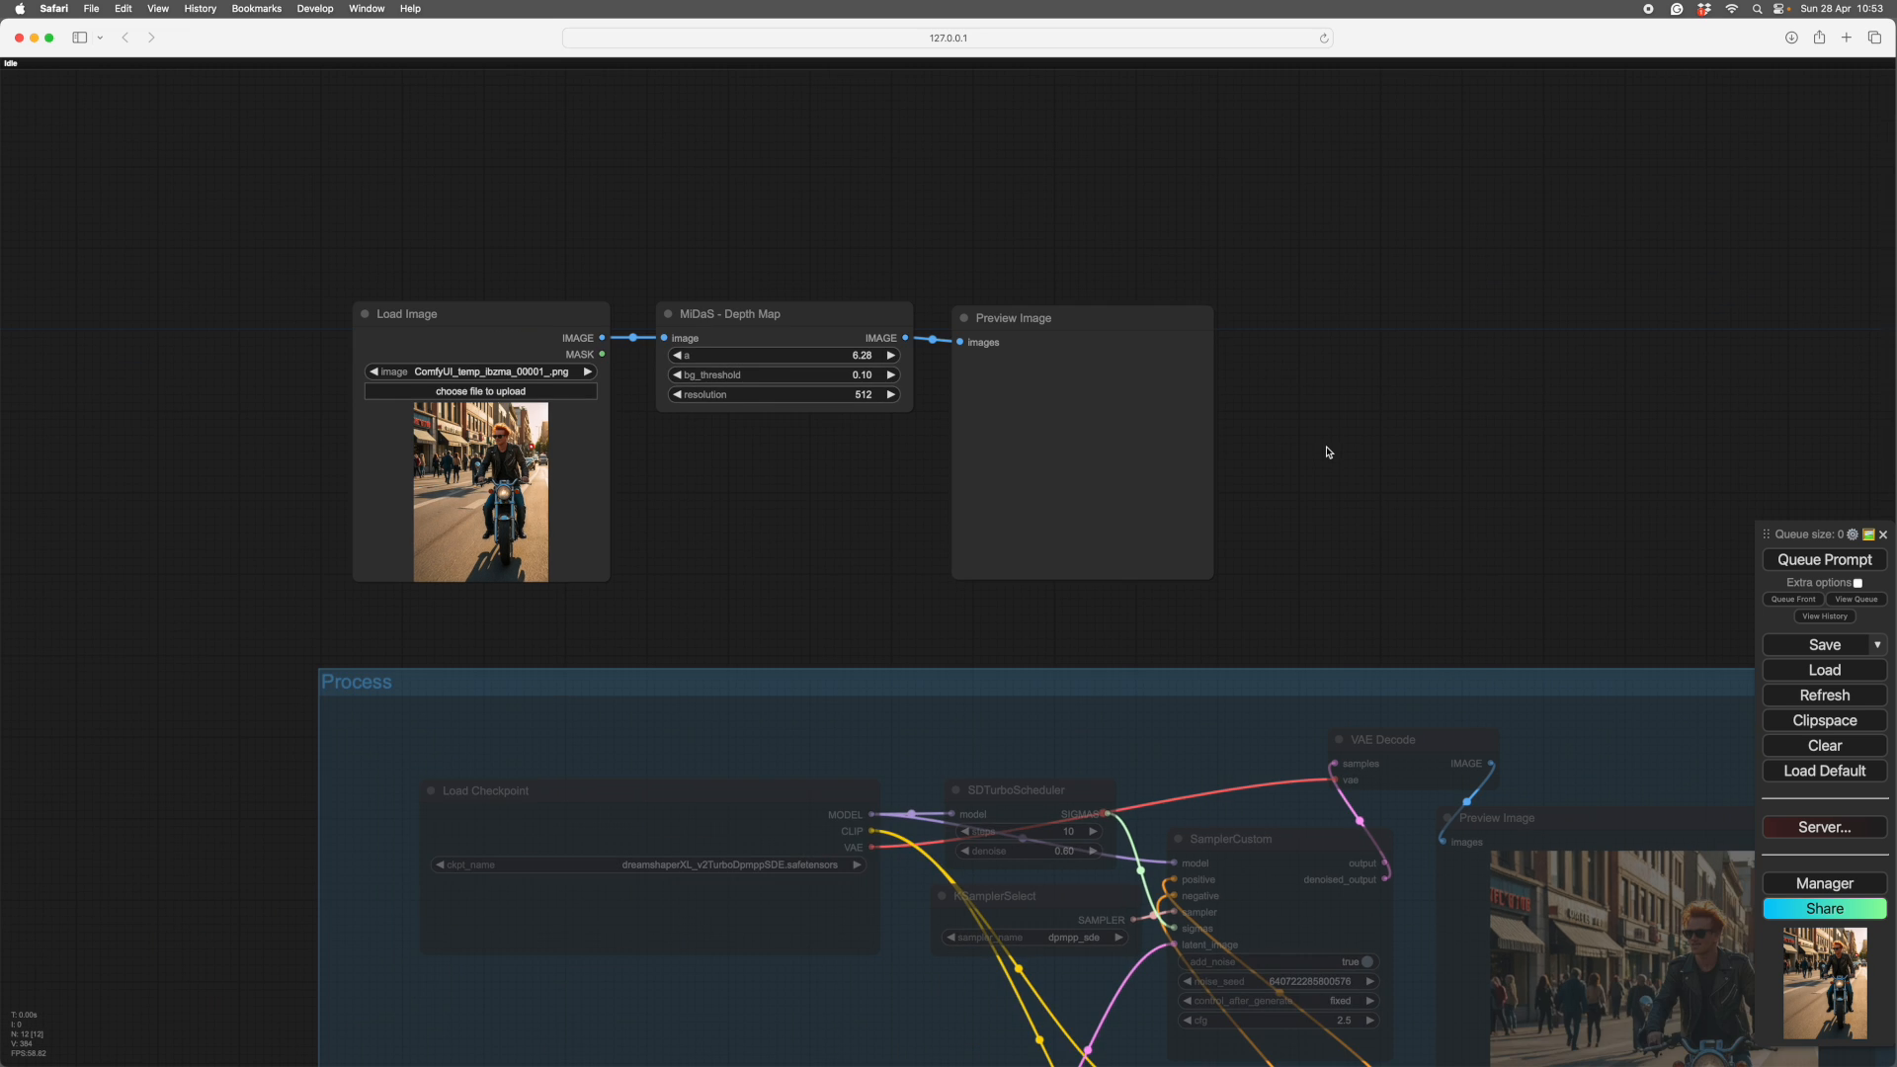
scroll(1325, 449, "up", 2)
mouse_move(1327, 449)
left_mouse_down()
mouse_move(1363, 446)
mouse_move(1336, 453)
left_mouse_up()
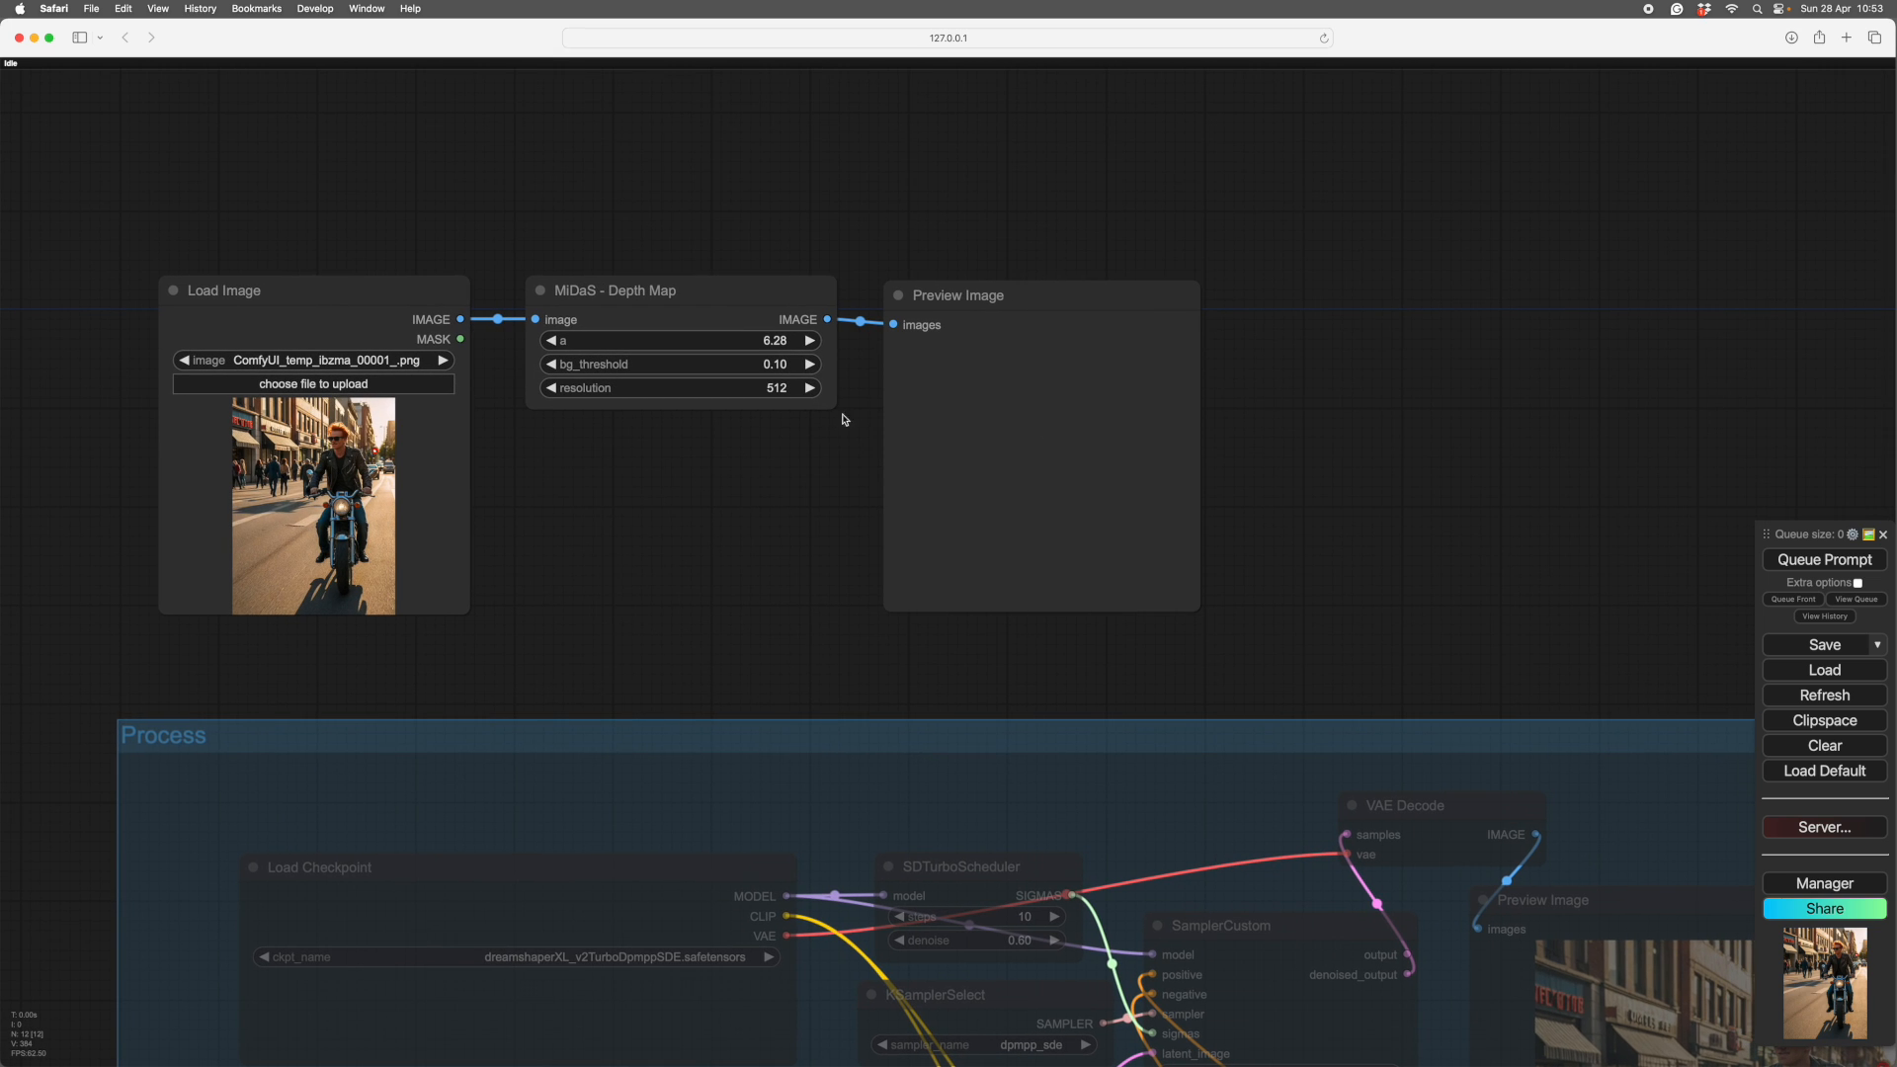
left_click(706, 491)
left_click(1788, 555)
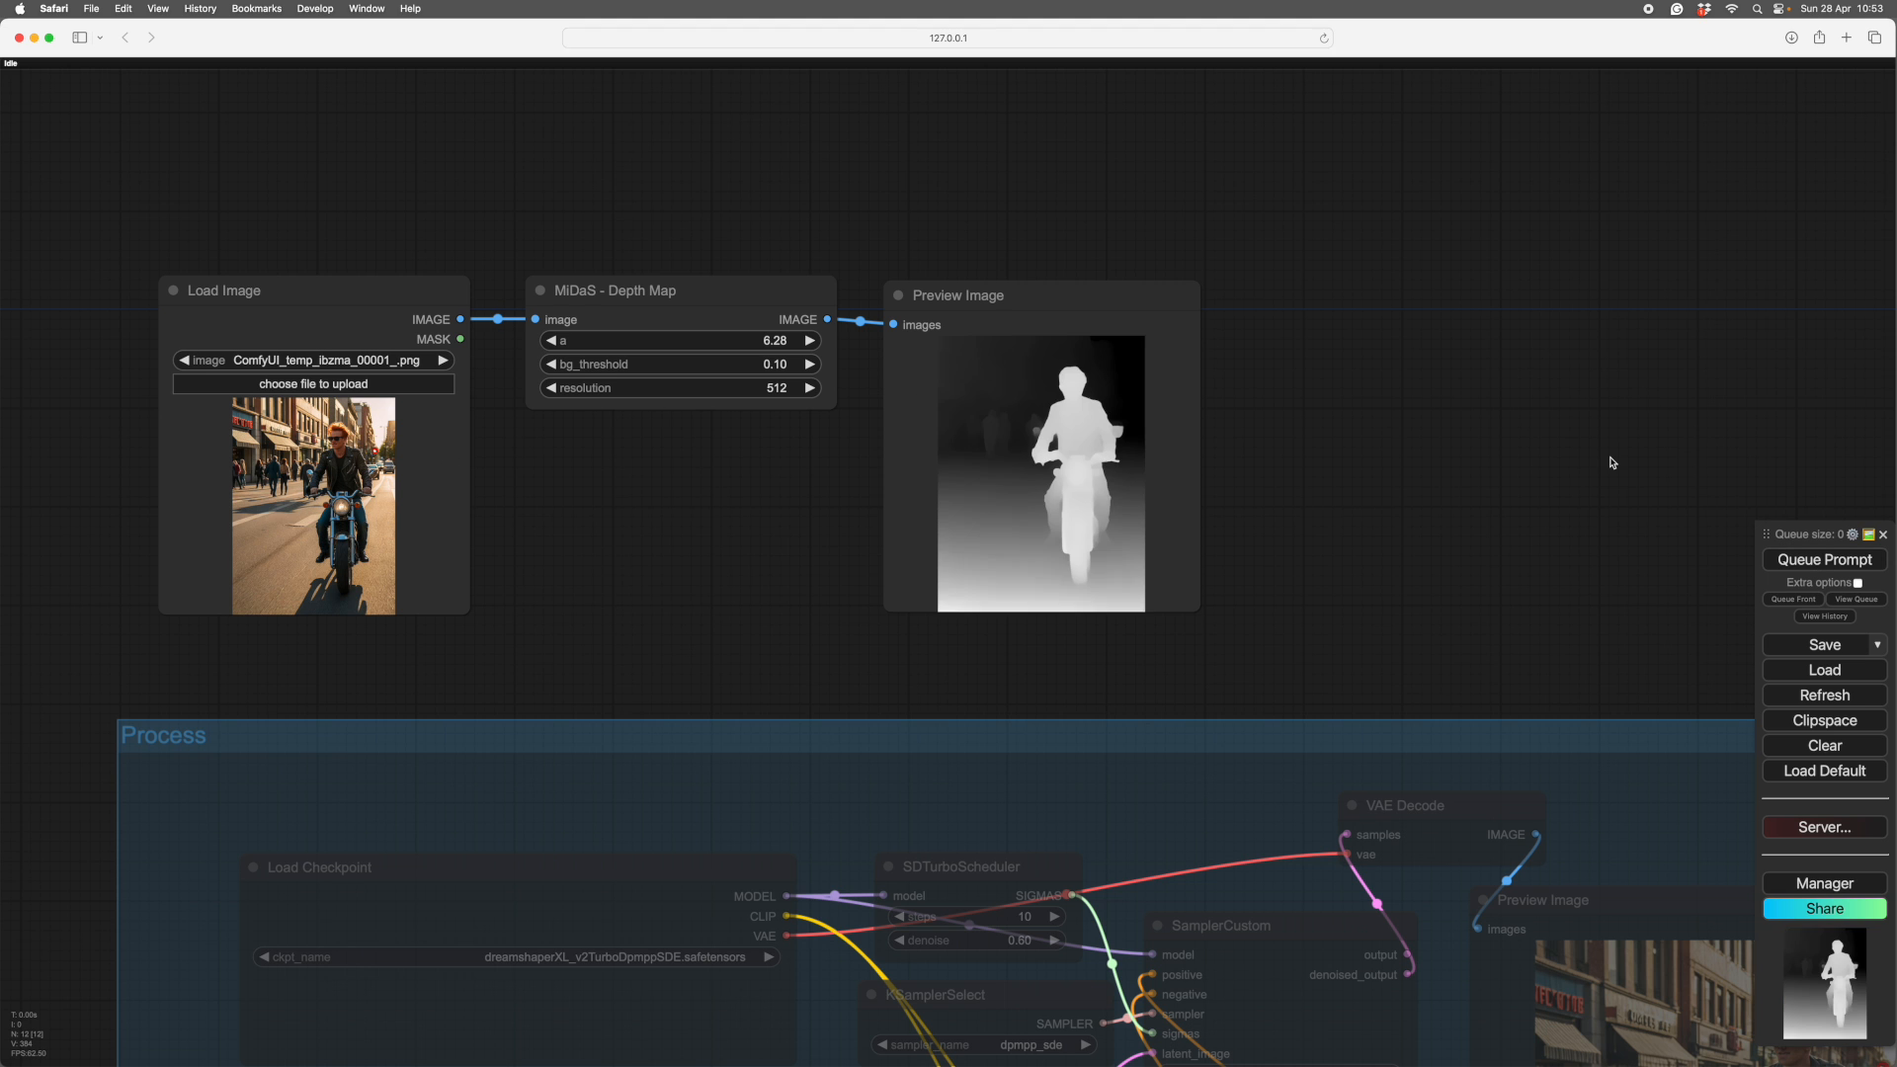
- Examine the depth map preview up close, checking the rider and background separation against the source image
scroll(1608, 466, "down", 2)
scroll(1605, 466, "up", 3)
left_click_drag(1425, 555, 1570, 563)
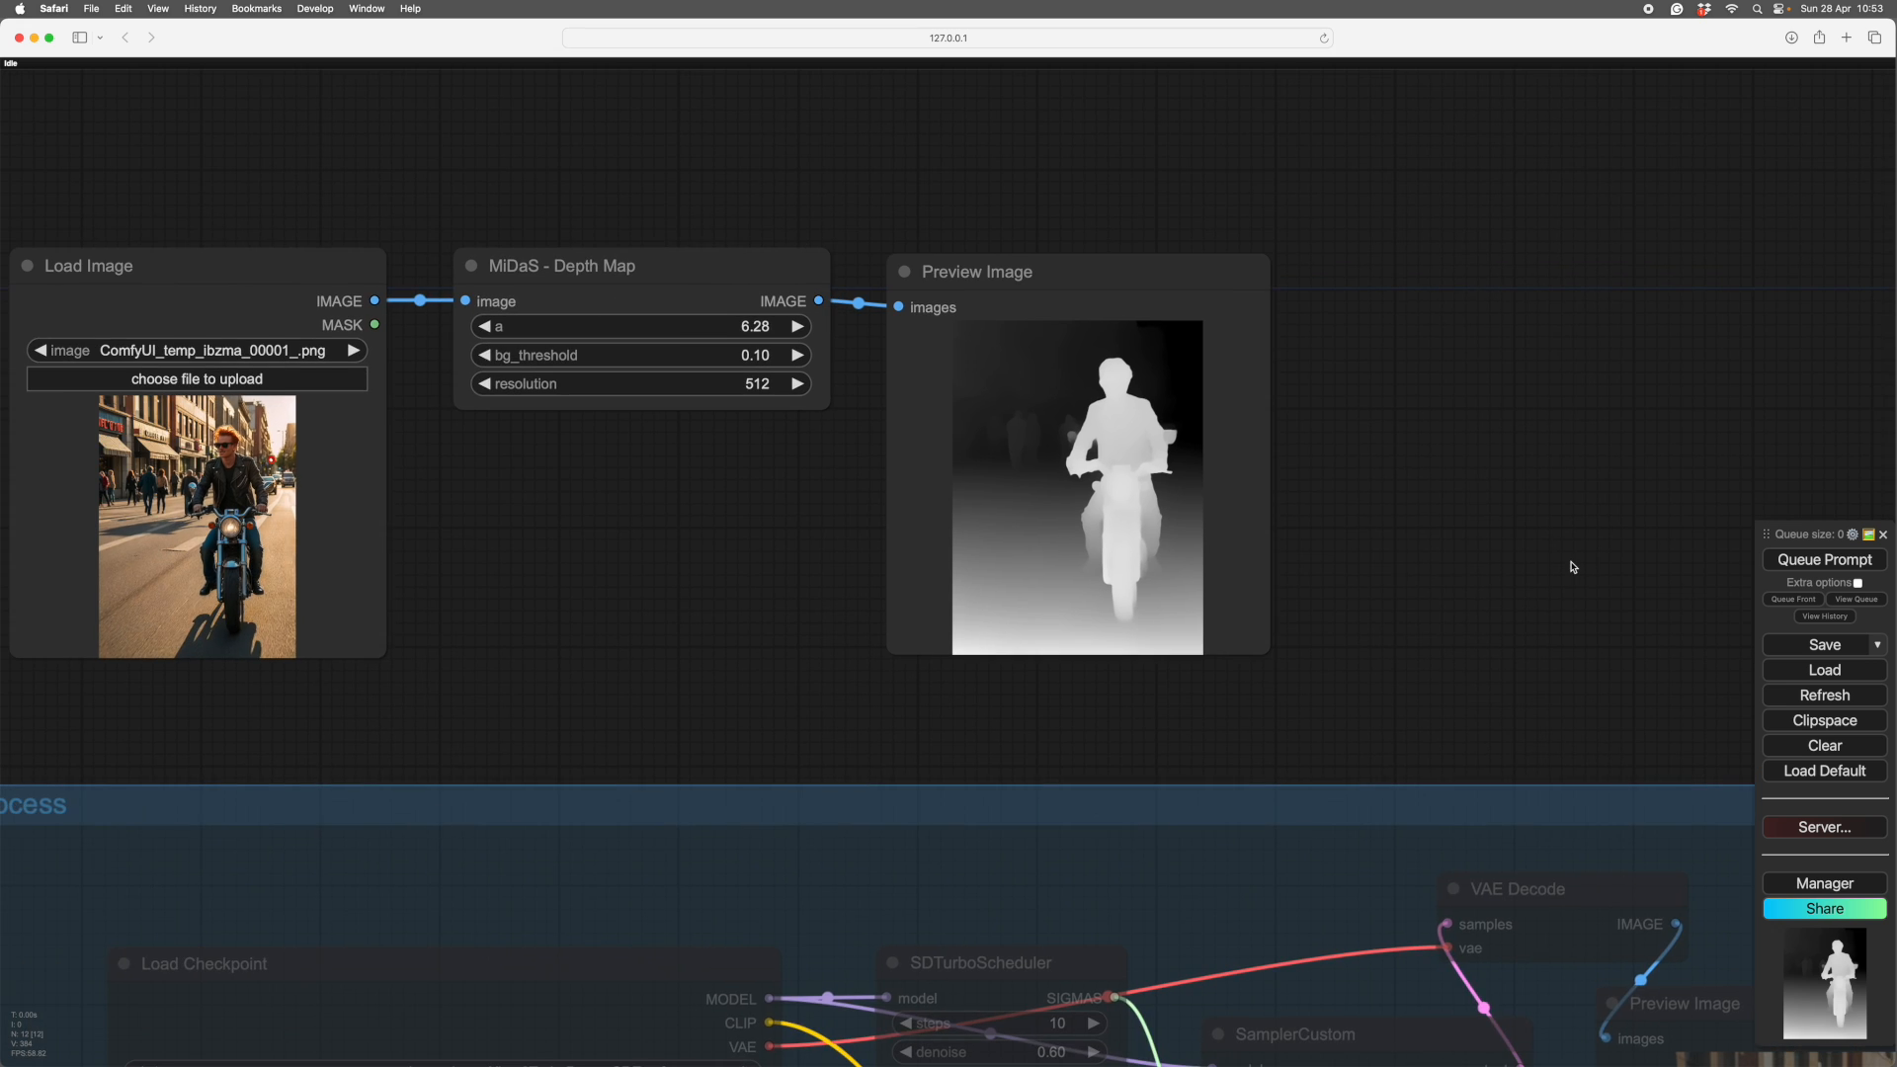
scroll(1571, 563, "up", 5)
scroll(1380, 563, "up", 5)
left_click_drag(1569, 711, 1643, 589)
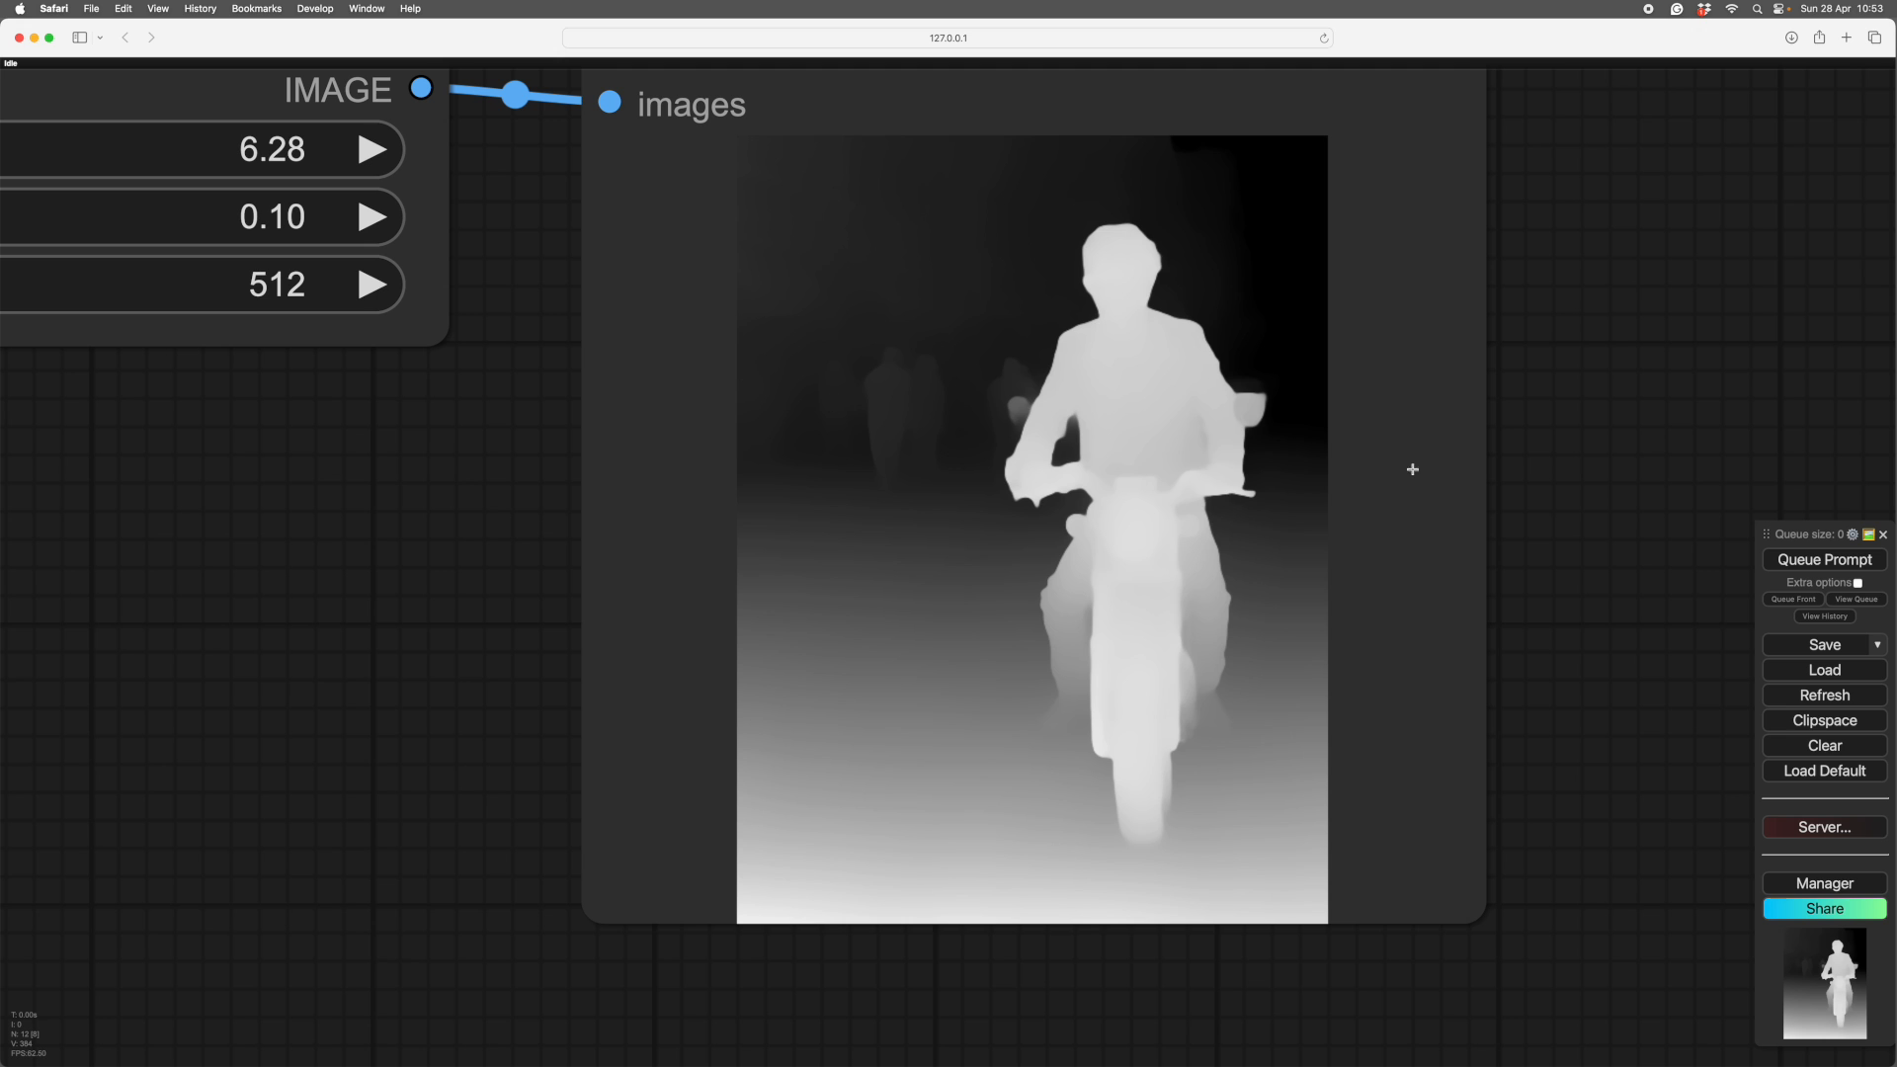
scroll(1651, 507, "down", 10)
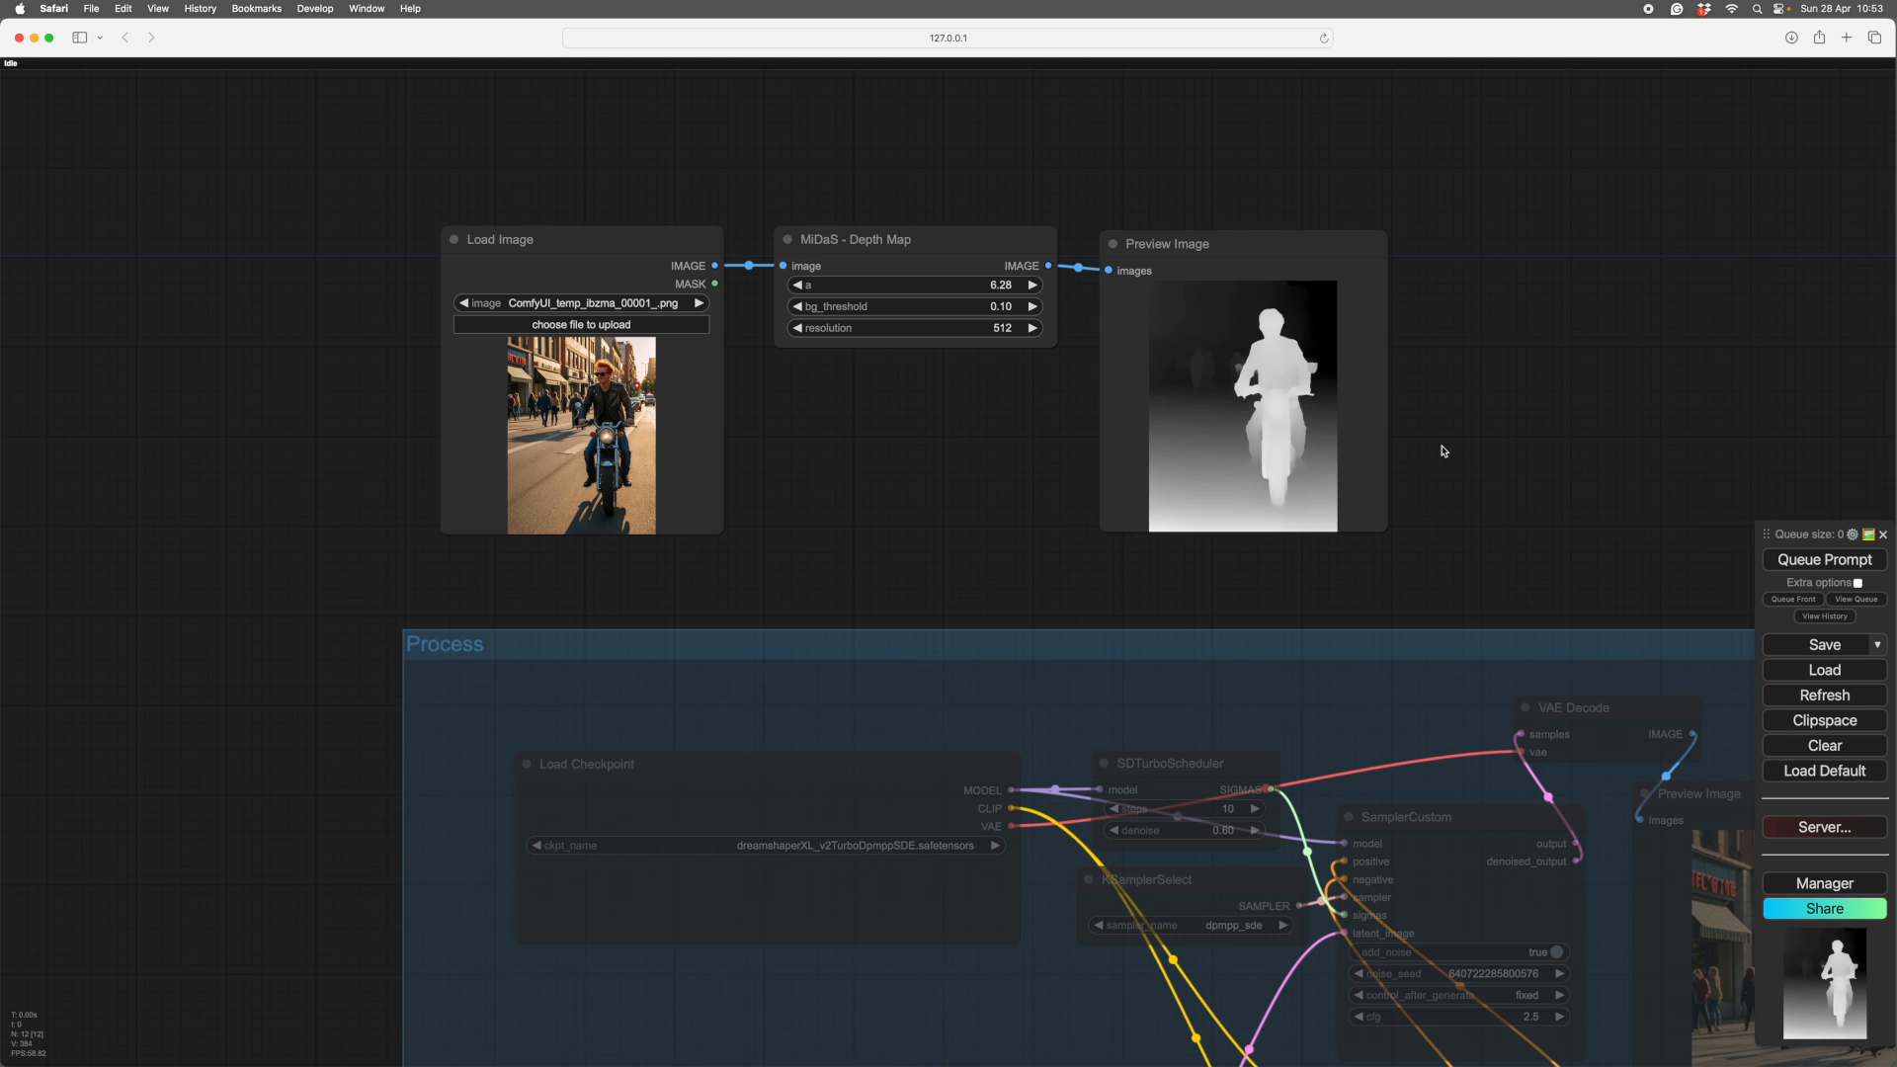
scroll(1479, 442, "right", 3)
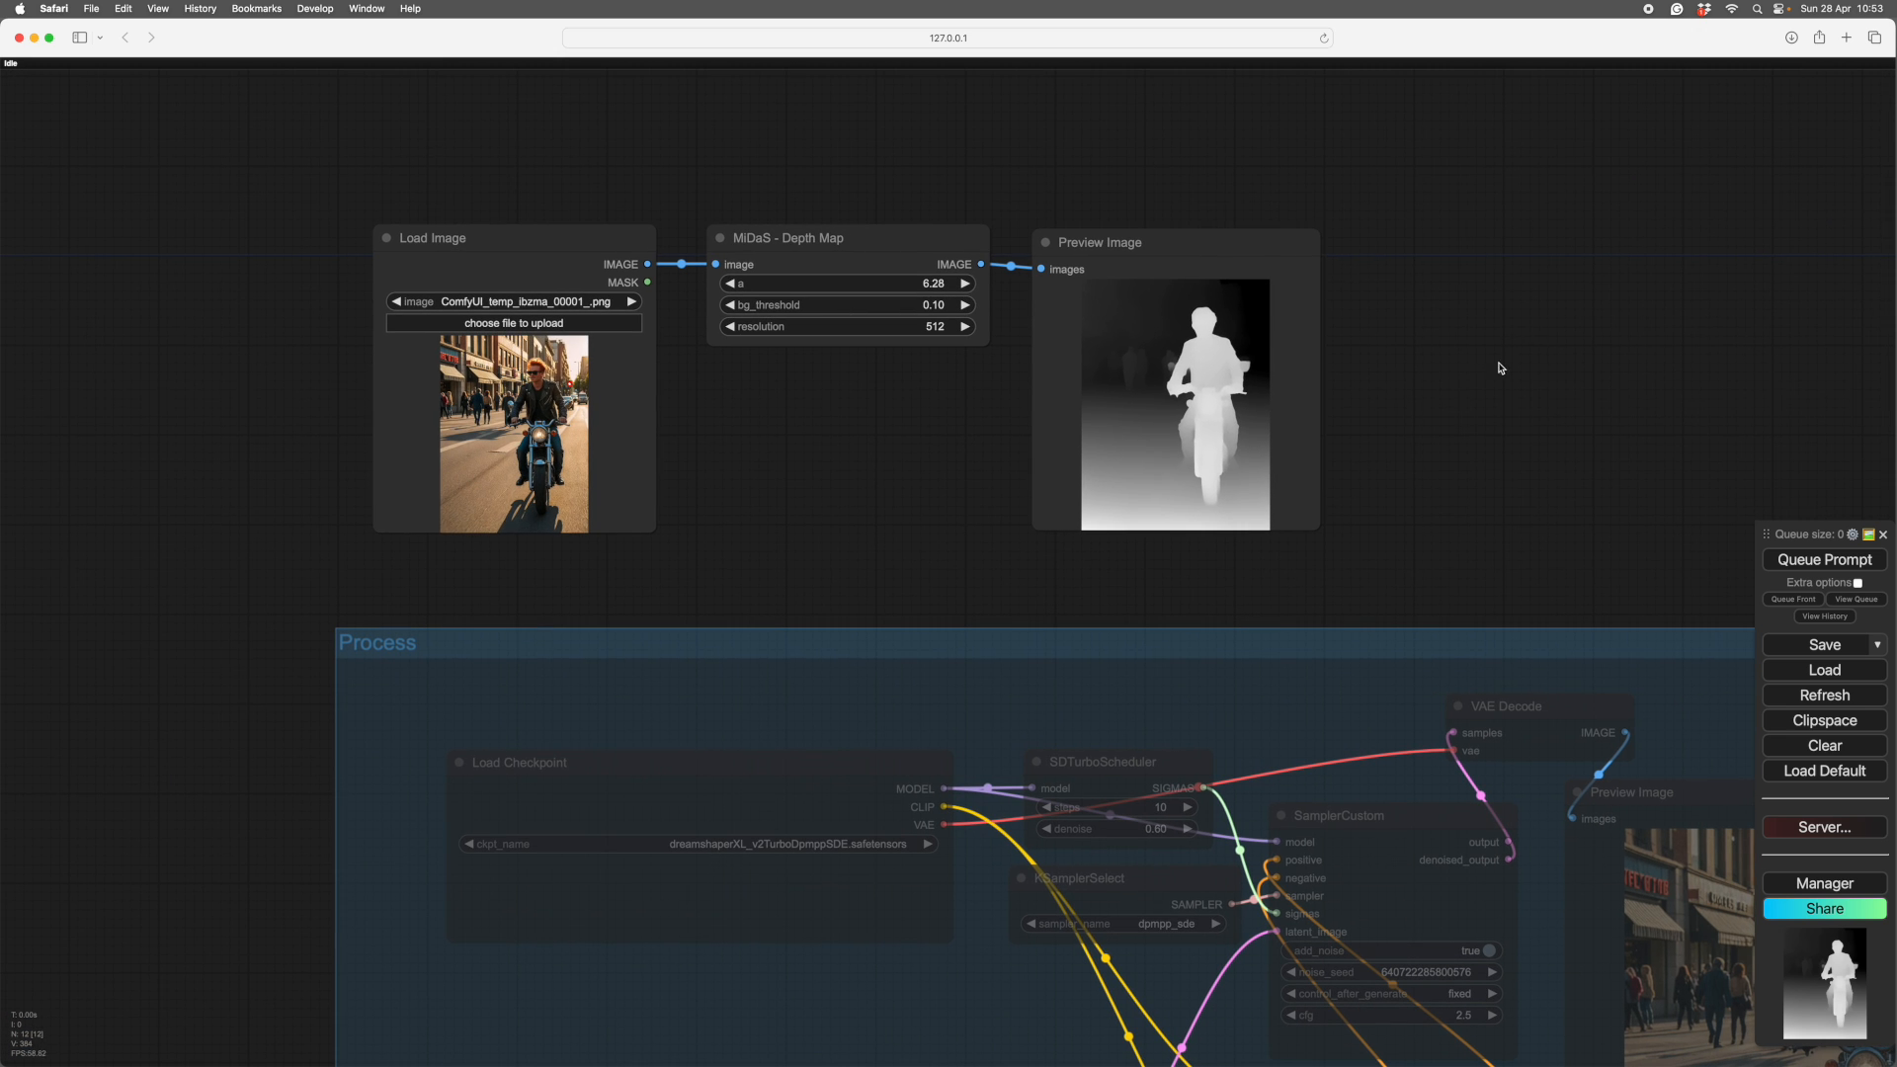
- Rearrange the depth nodes so MiDaS - Depth Map sits above Load Image, with Preview Image beside them
left_click_drag(1166, 242, 1148, 238)
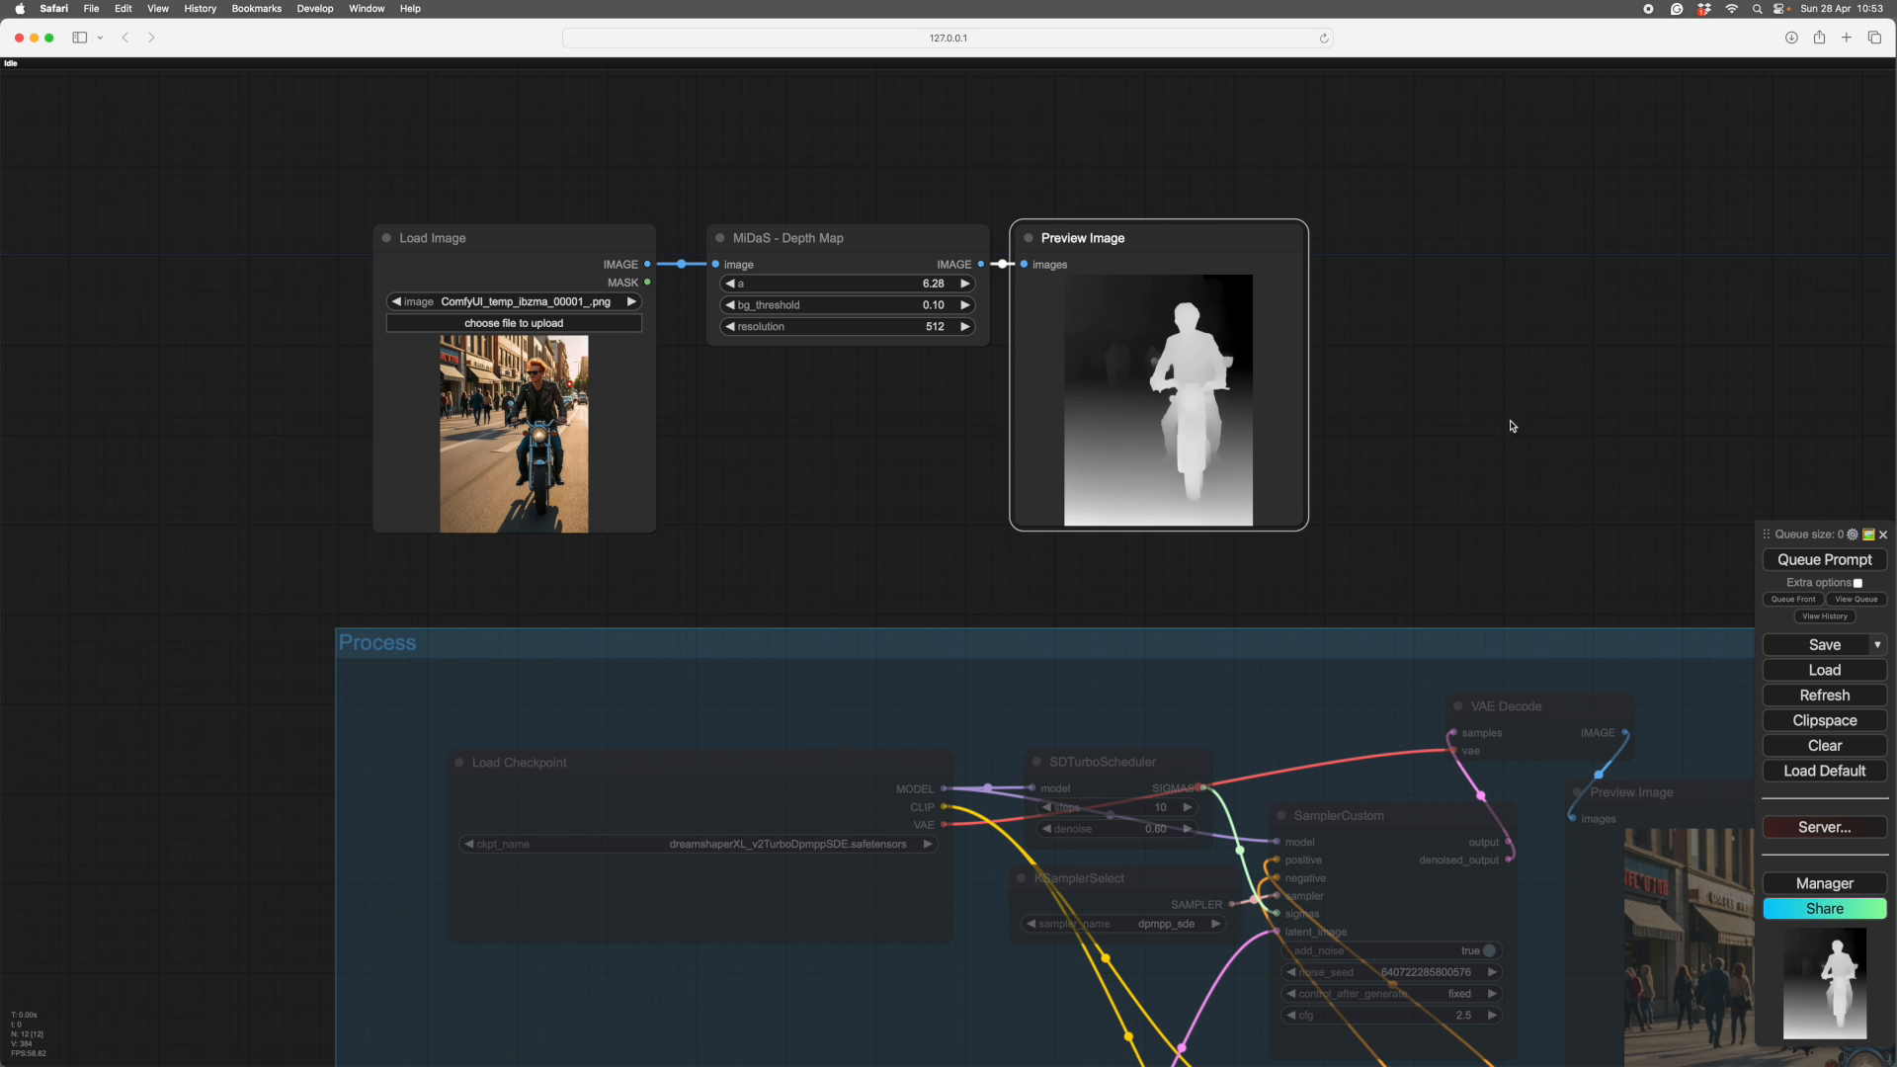
scroll(1099, 369, "down", 5)
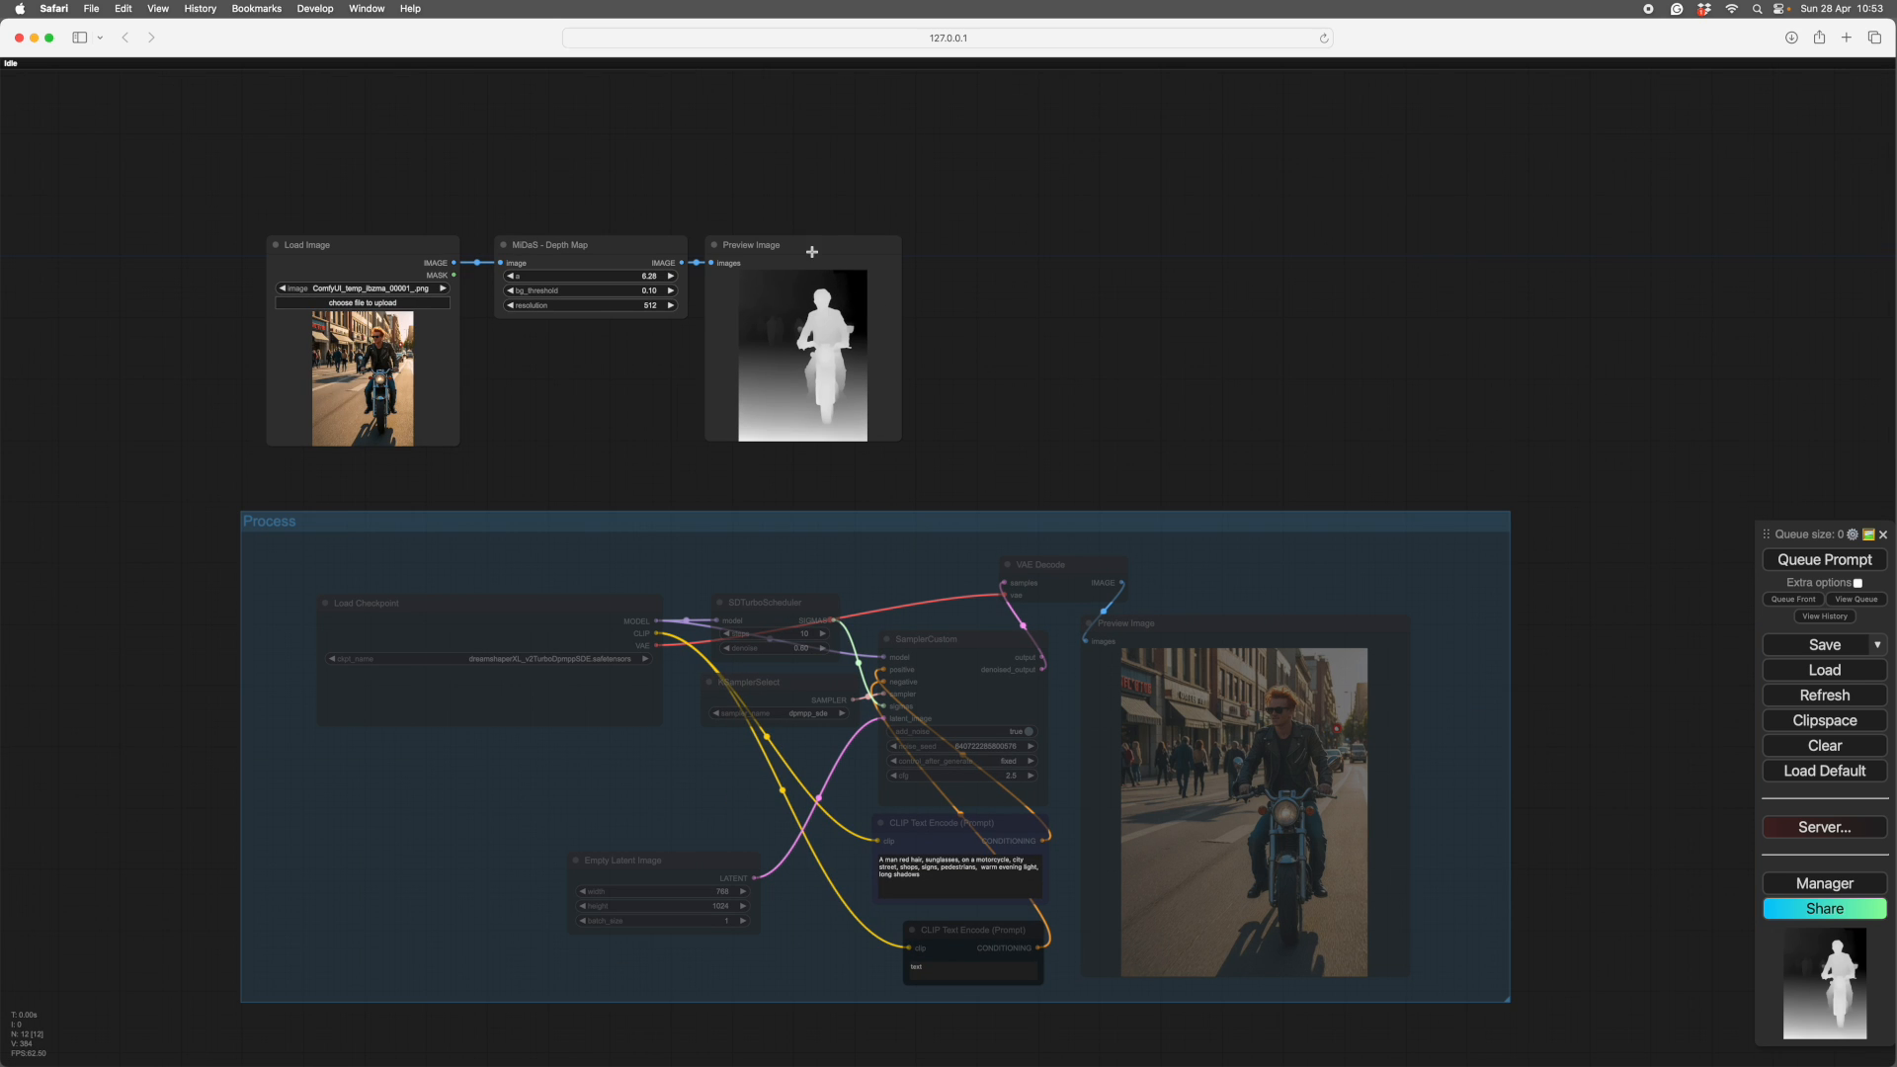
left_click_drag(805, 248, 804, 254)
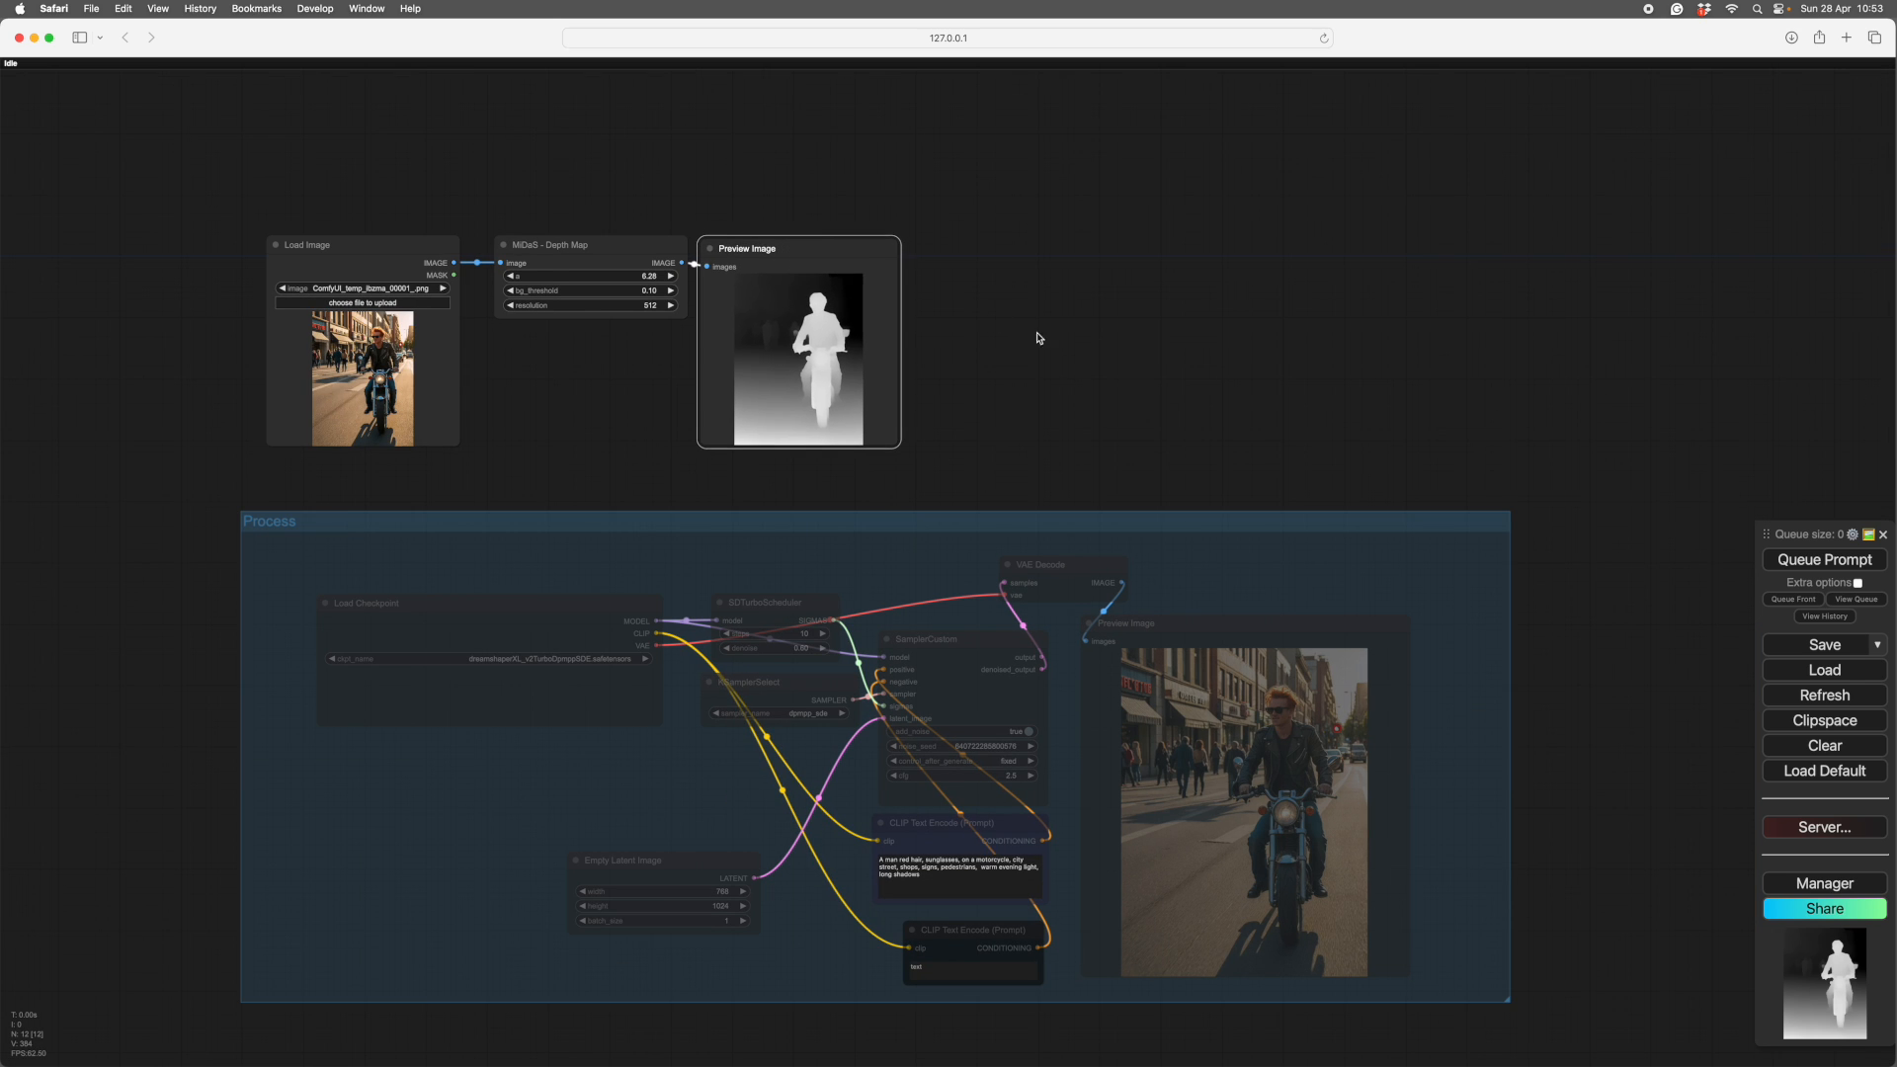
left_click_drag(1037, 334, 1339, 353)
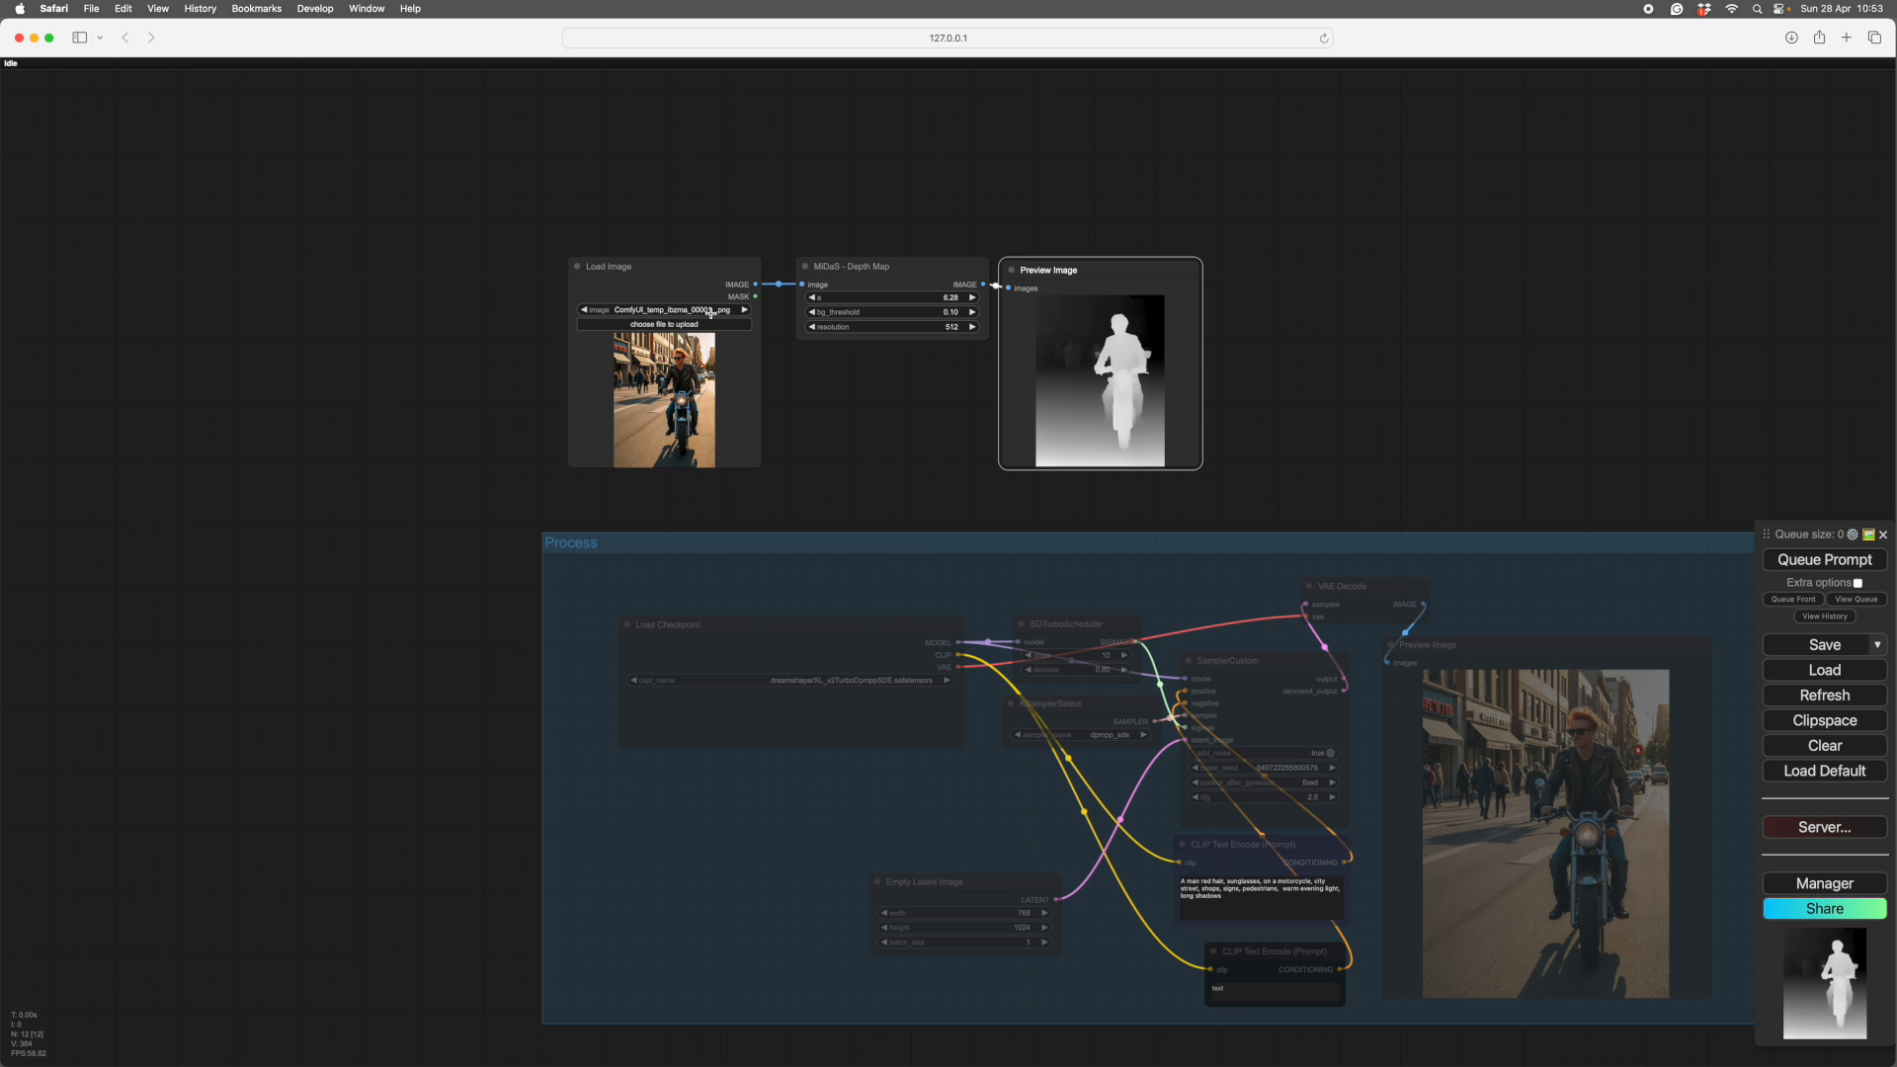
left_click_drag(891, 446, 882, 441)
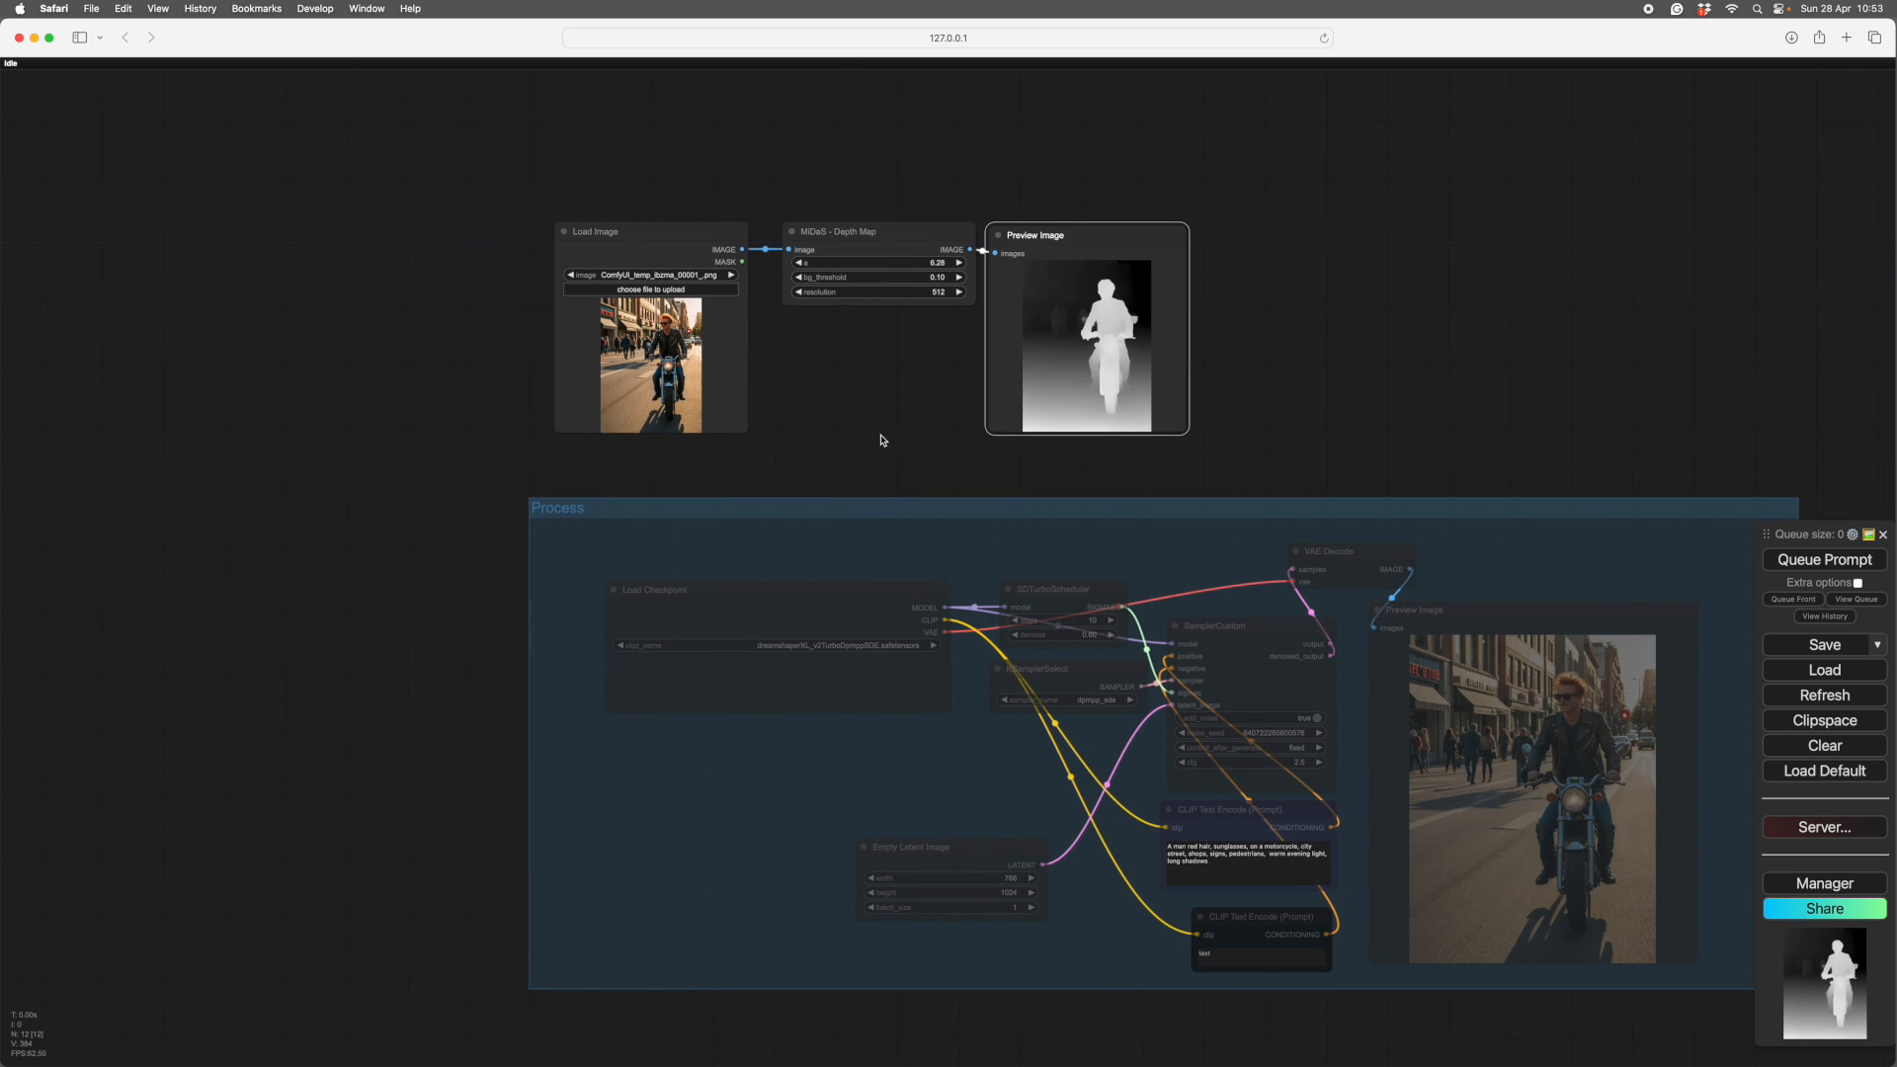
left_click_drag(951, 238, 722, 126)
left_click_drag(1077, 238, 884, 199)
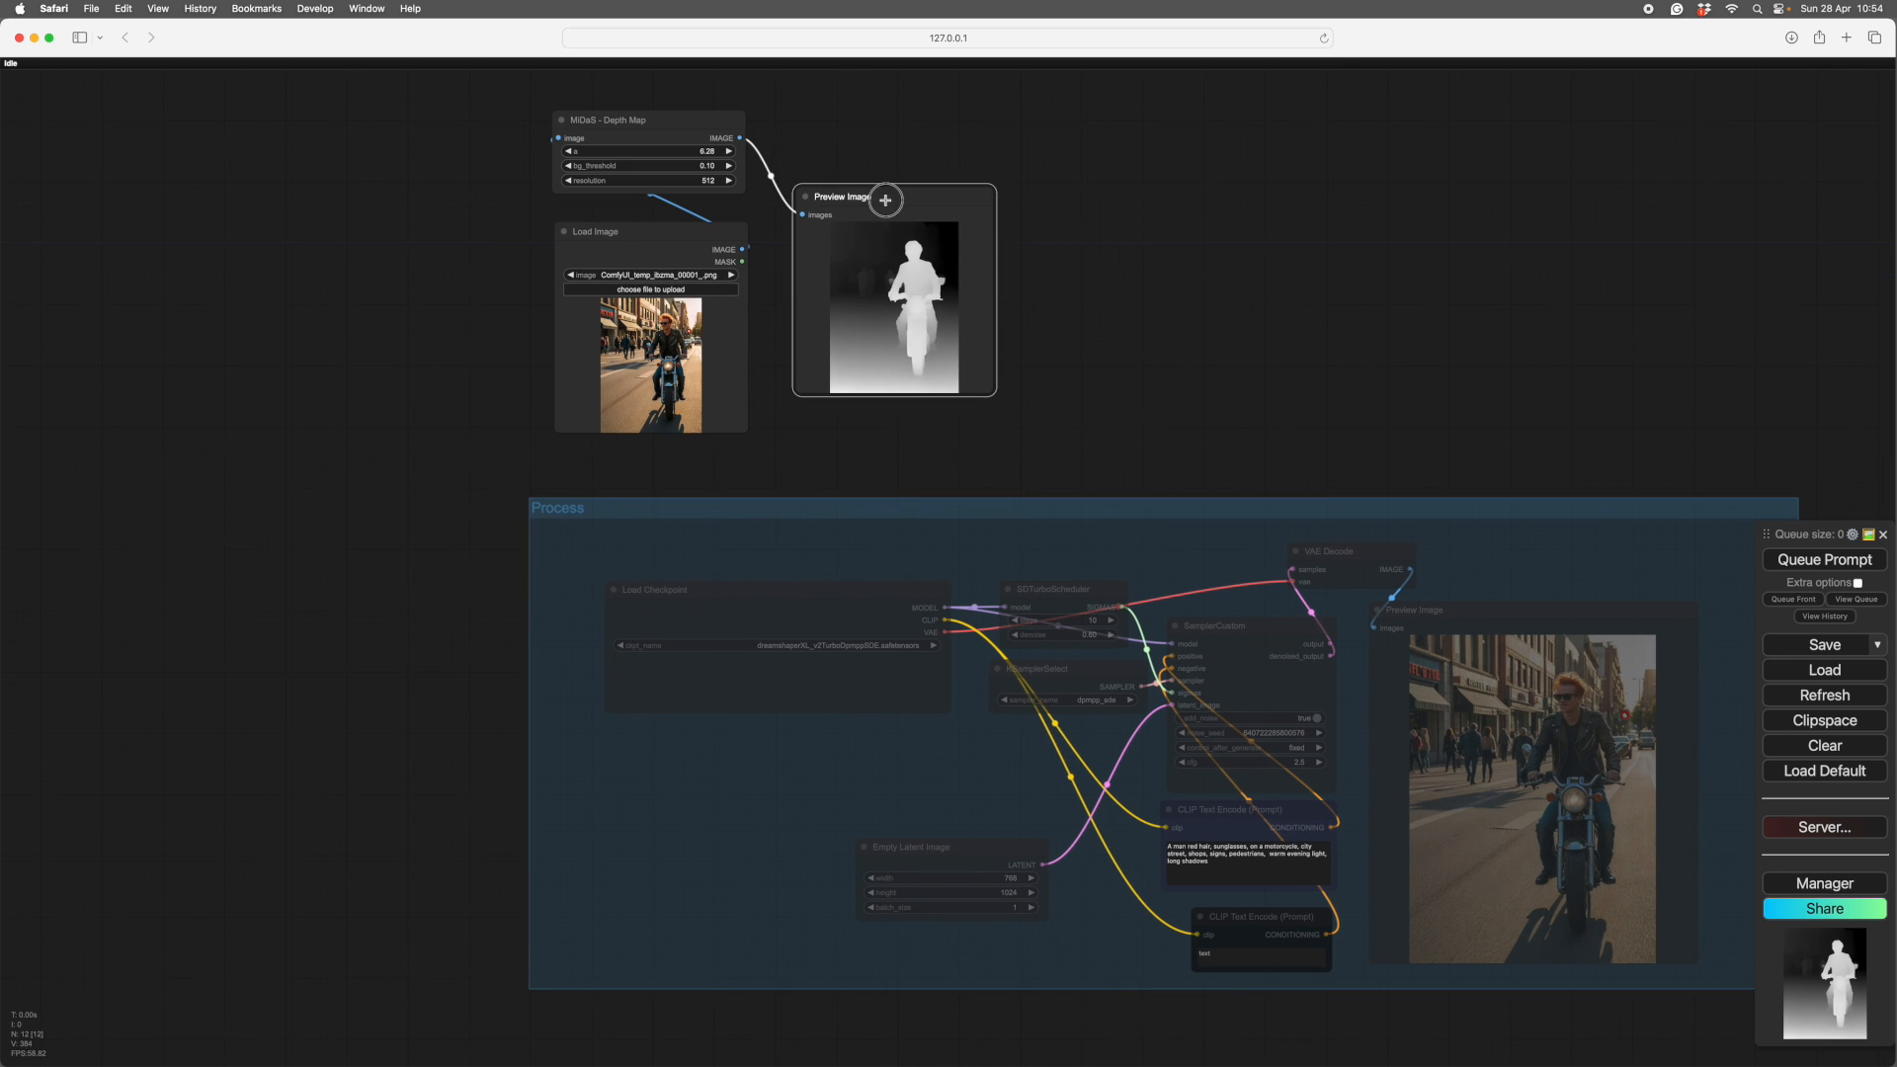
- Add a group named "Pre" enclosing the three depth map nodes, and align the MiDaS node above Load Image
scroll(1189, 268, "down", 3)
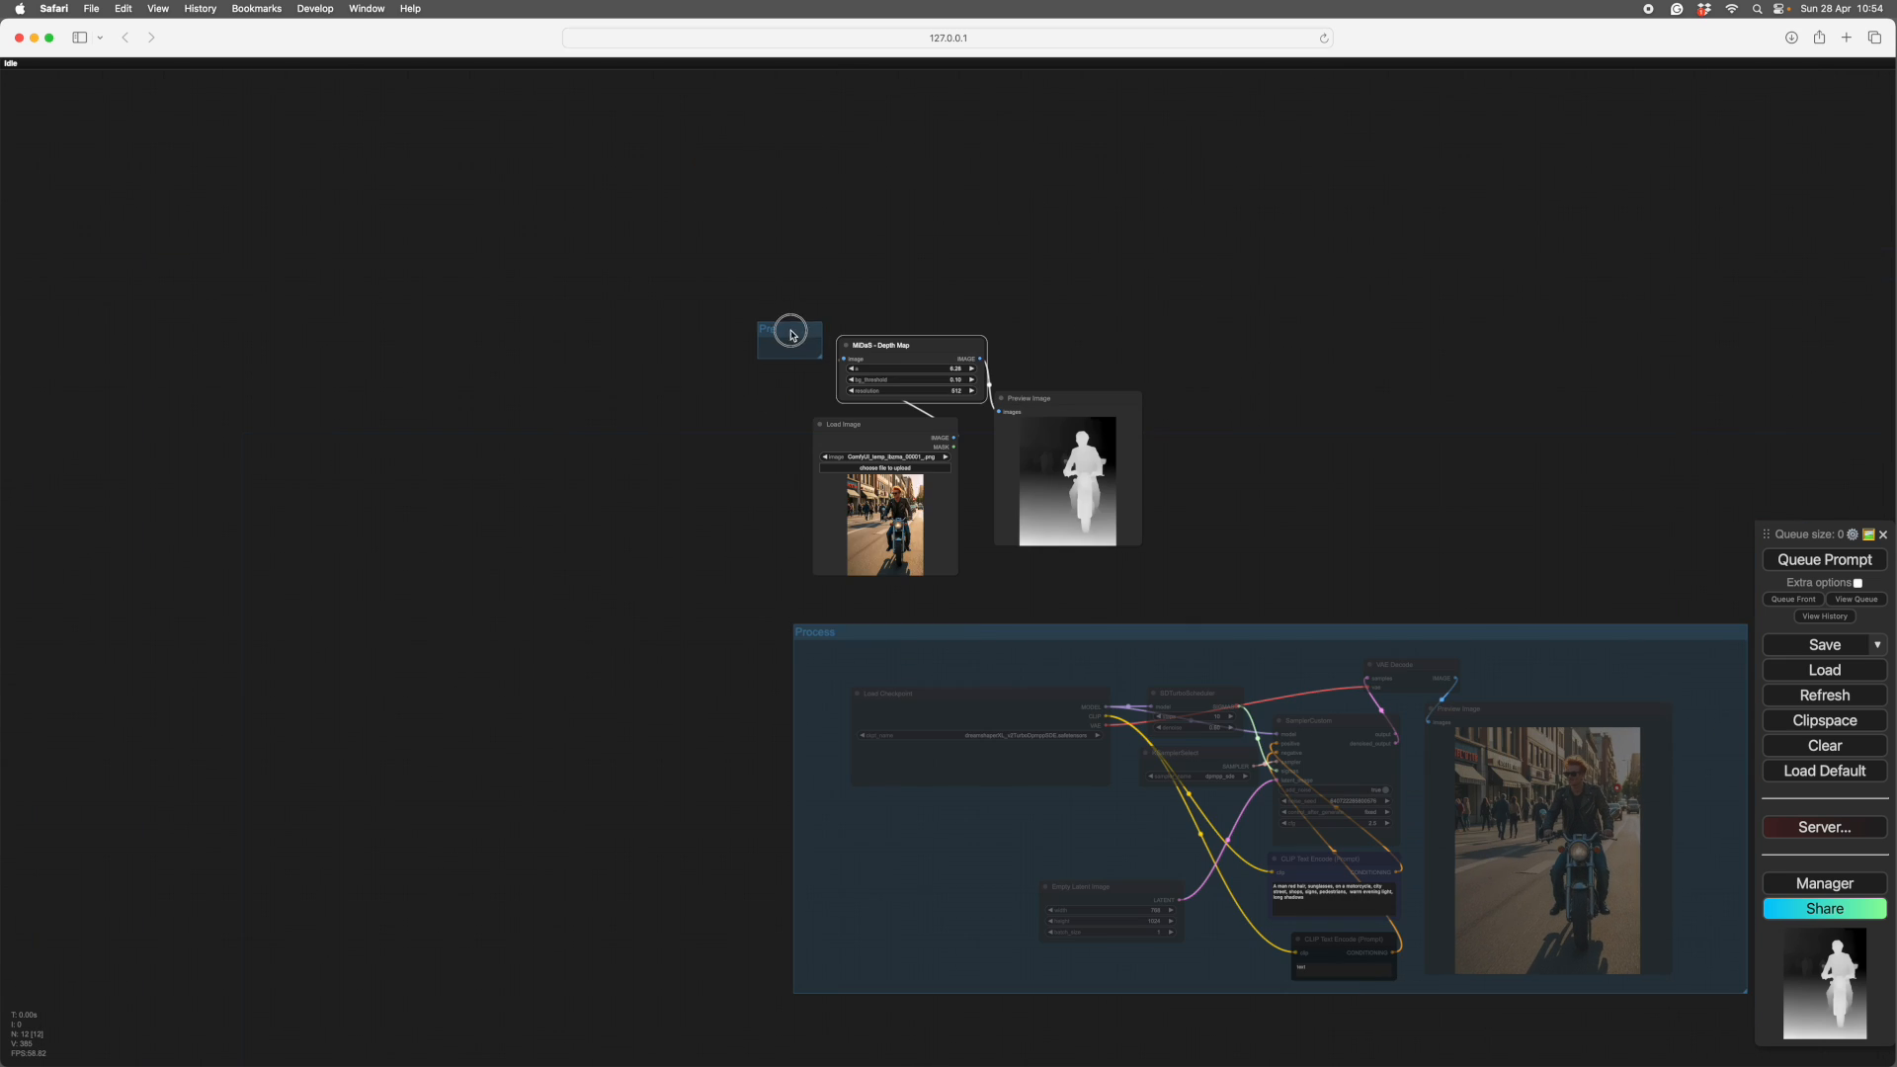
left_click_drag(793, 331, 1176, 596)
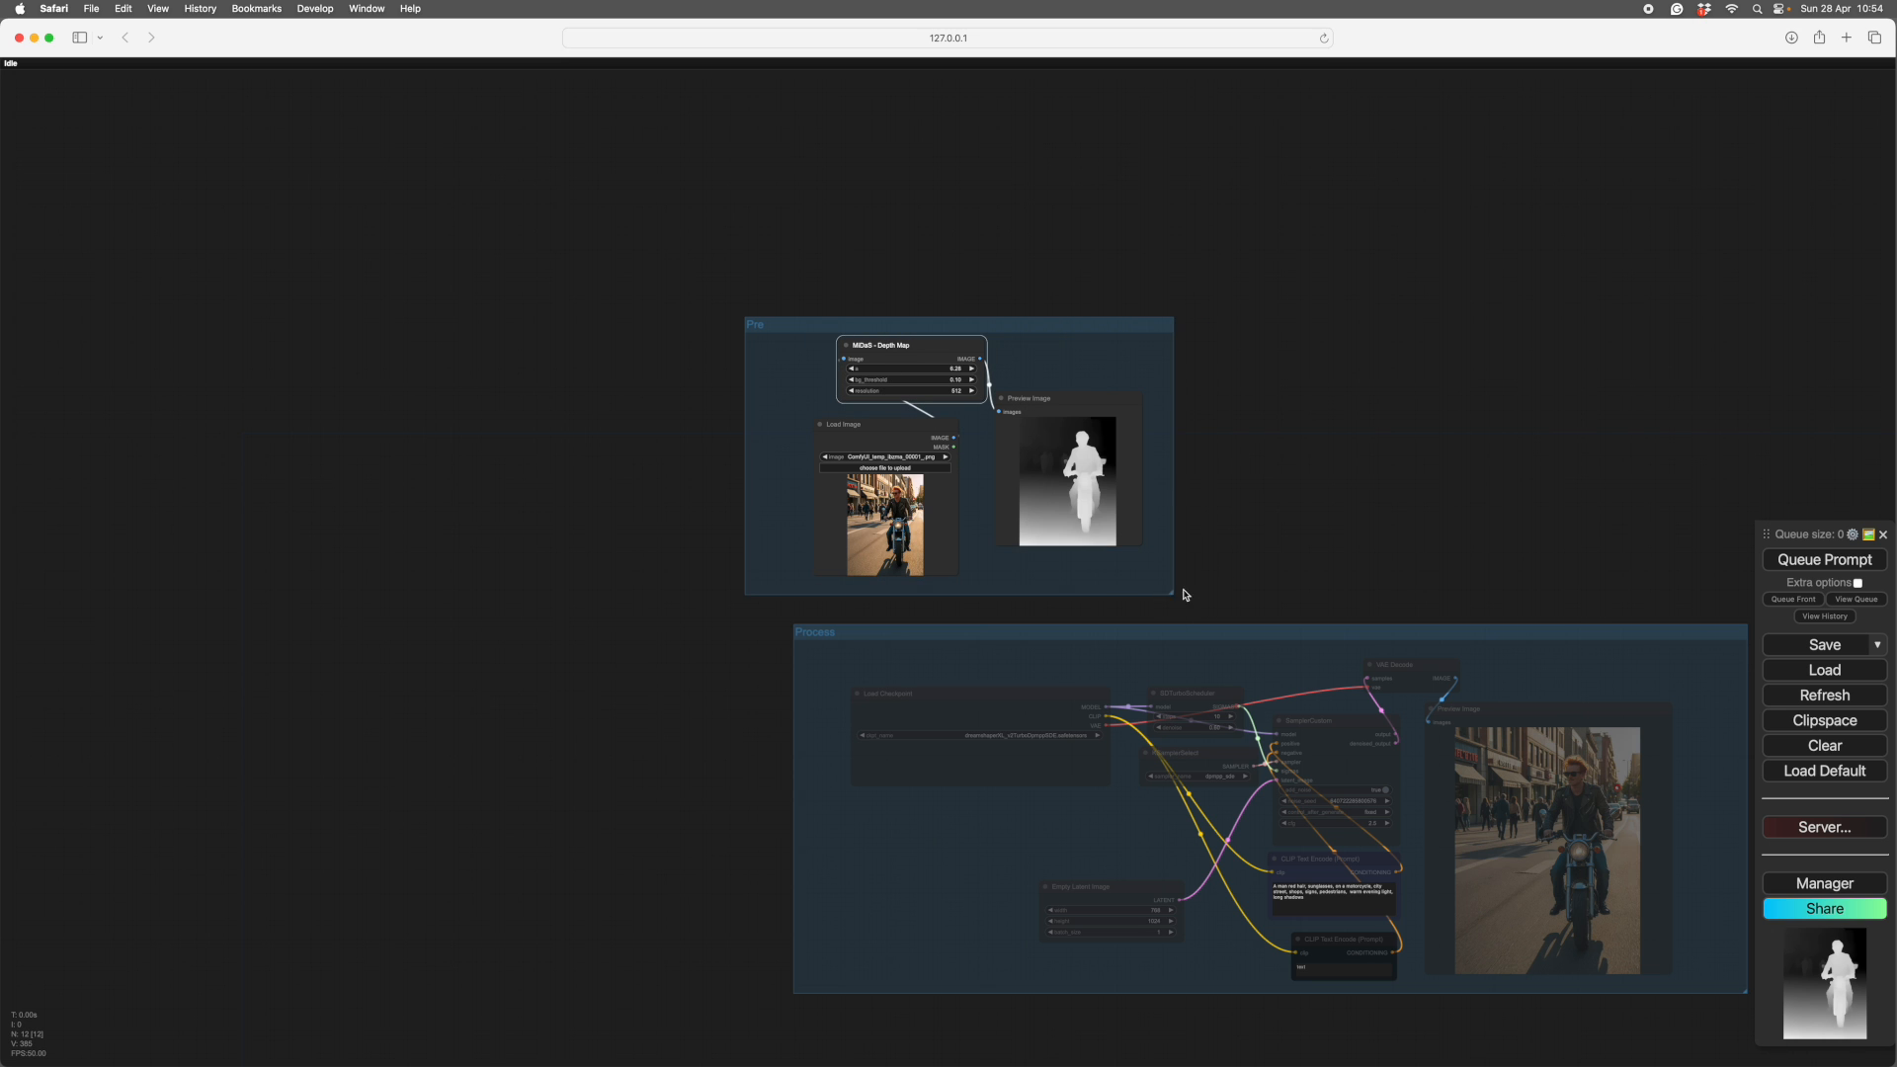
scroll(1245, 538, "up", 6)
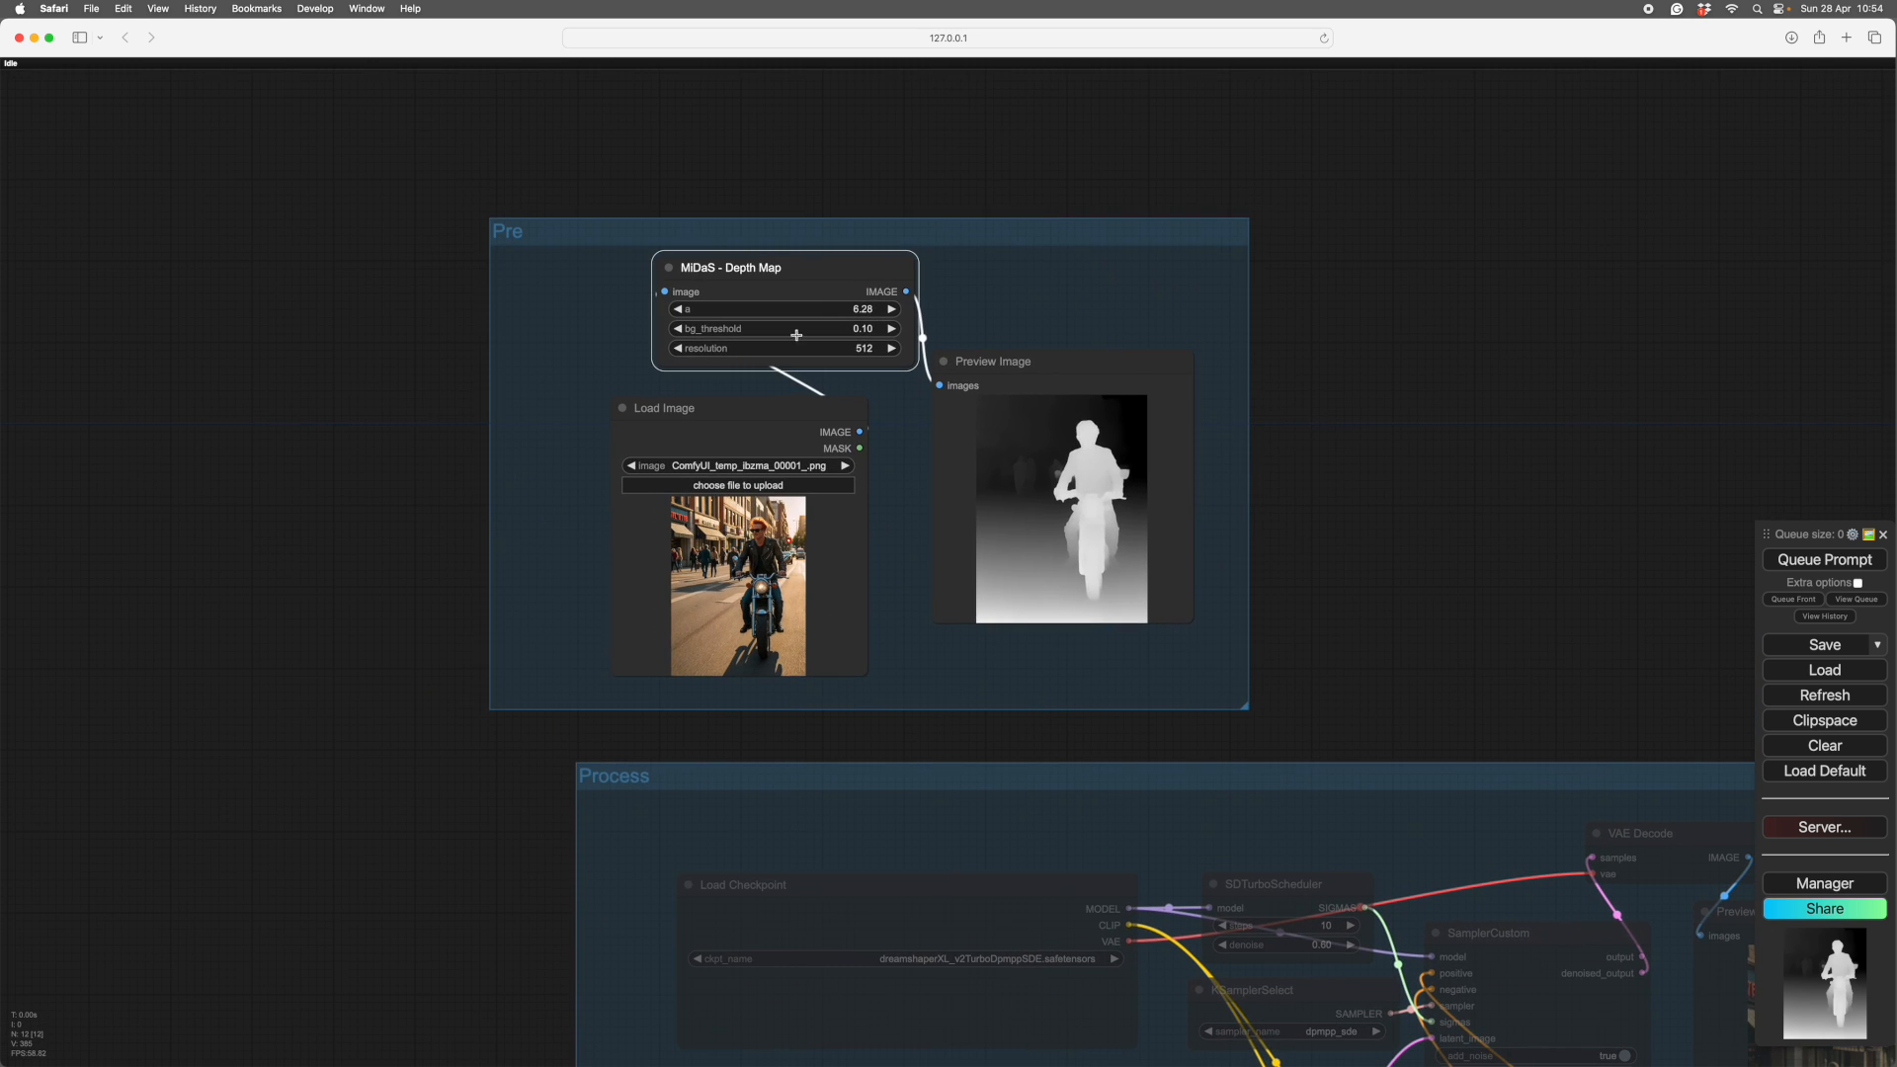
left_click_drag(787, 258, 734, 258)
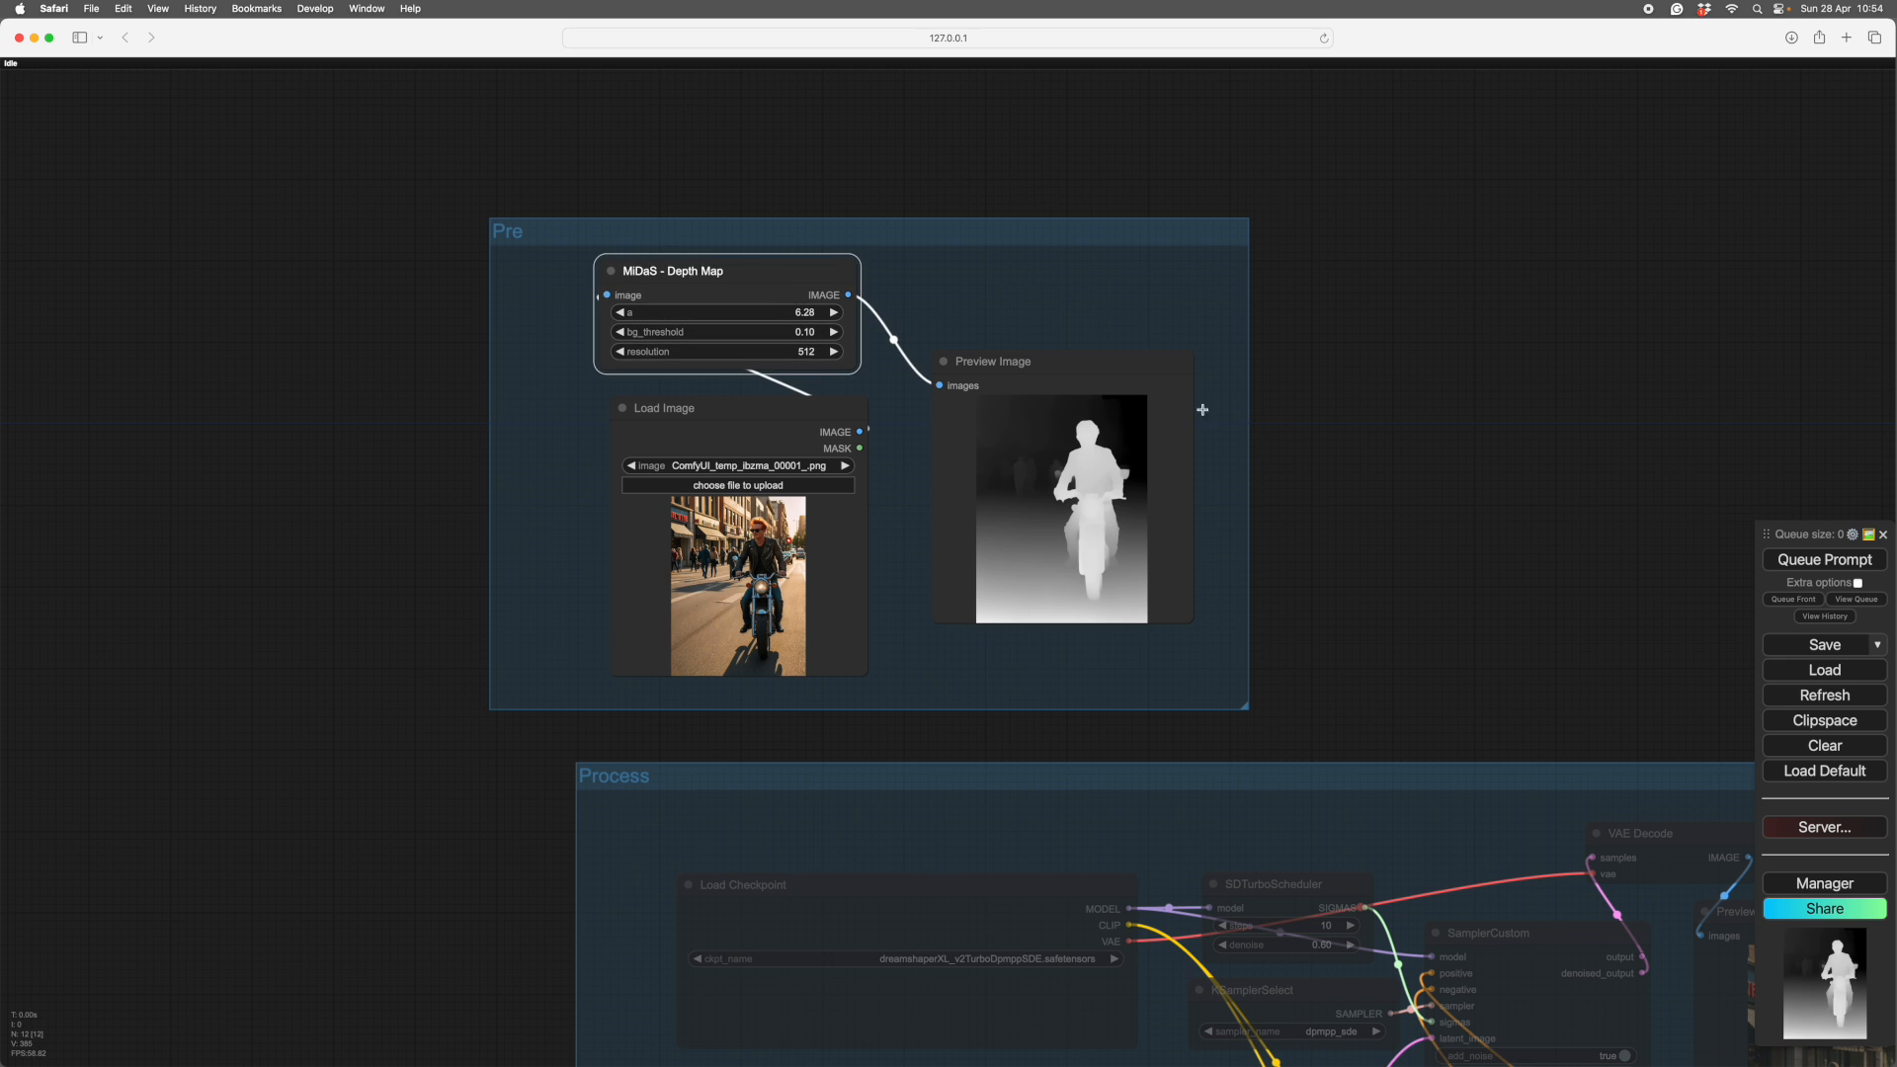
- Reposition the Pre group slightly and disable all of its nodes
scroll(1378, 454, "down", 4)
scroll(1378, 455, "down", 1)
left_click_drag(1444, 454, 1010, 100)
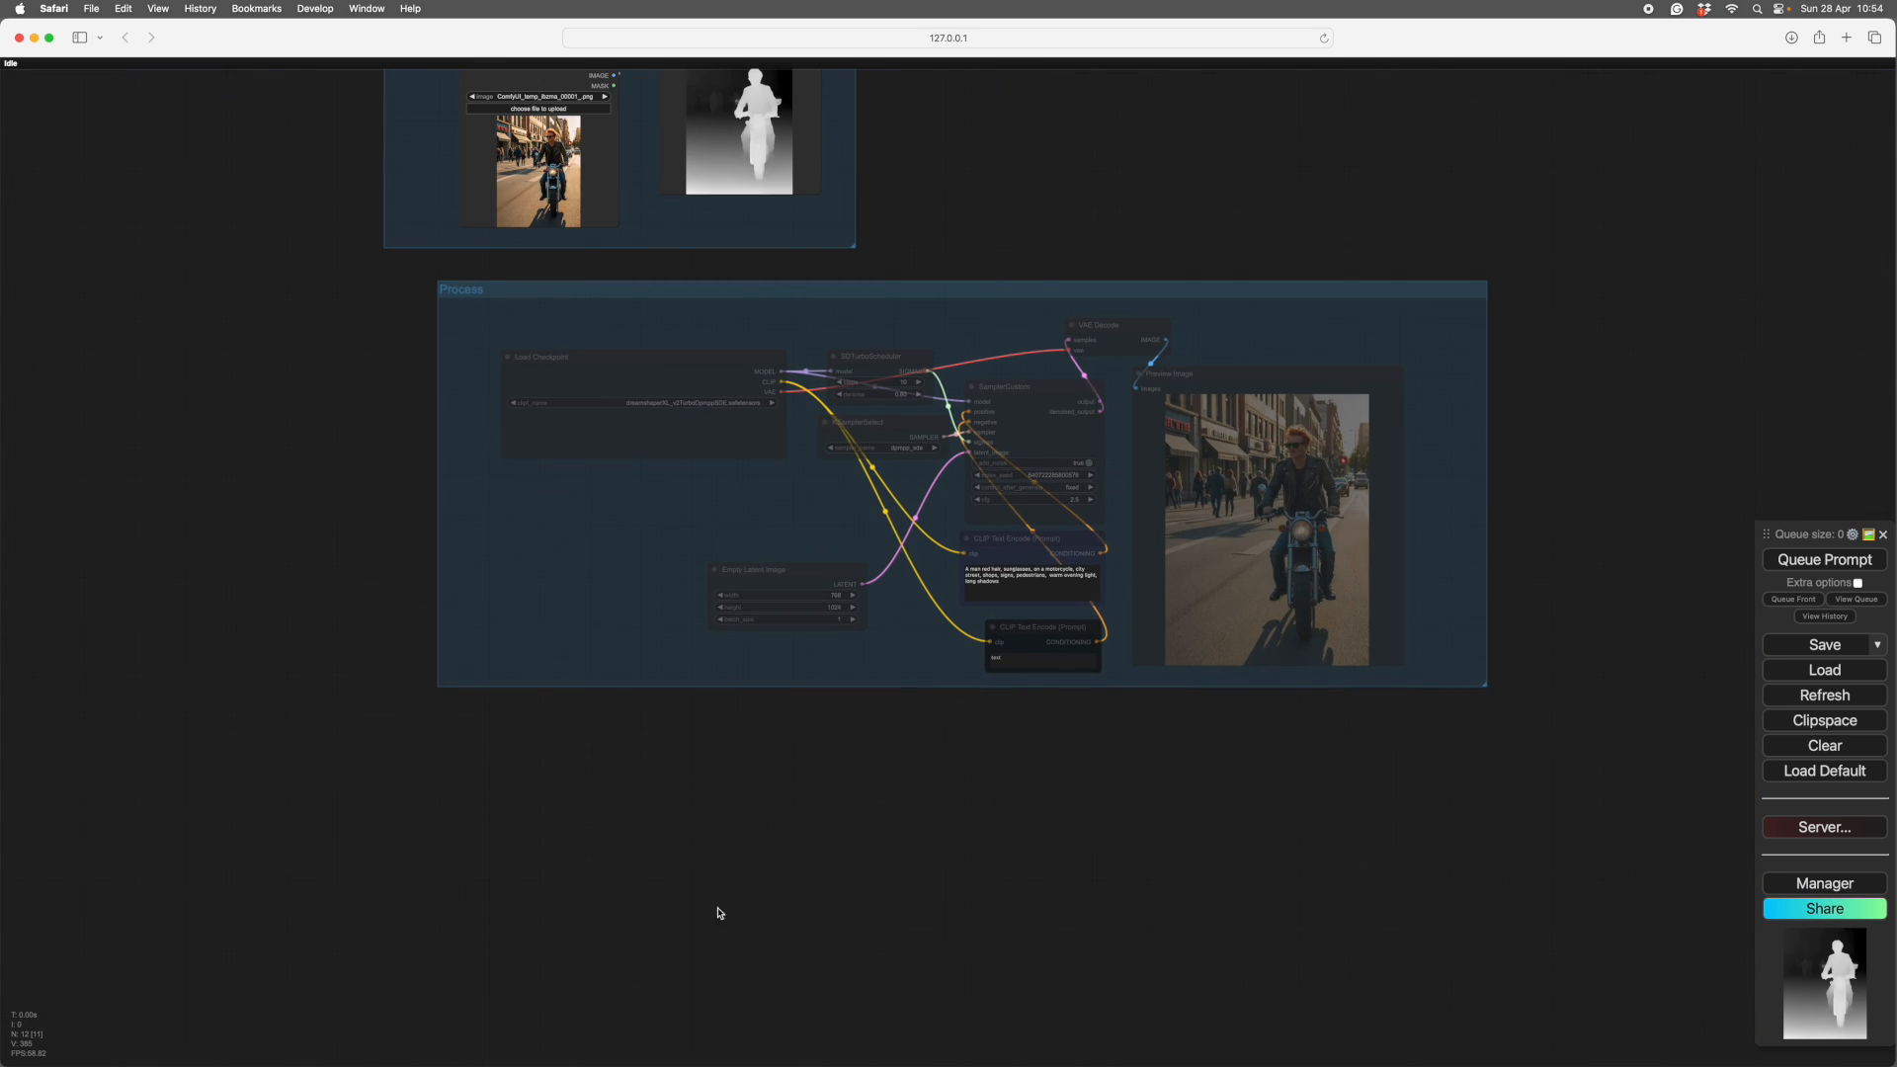
left_click_drag(1047, 231, 1099, 779)
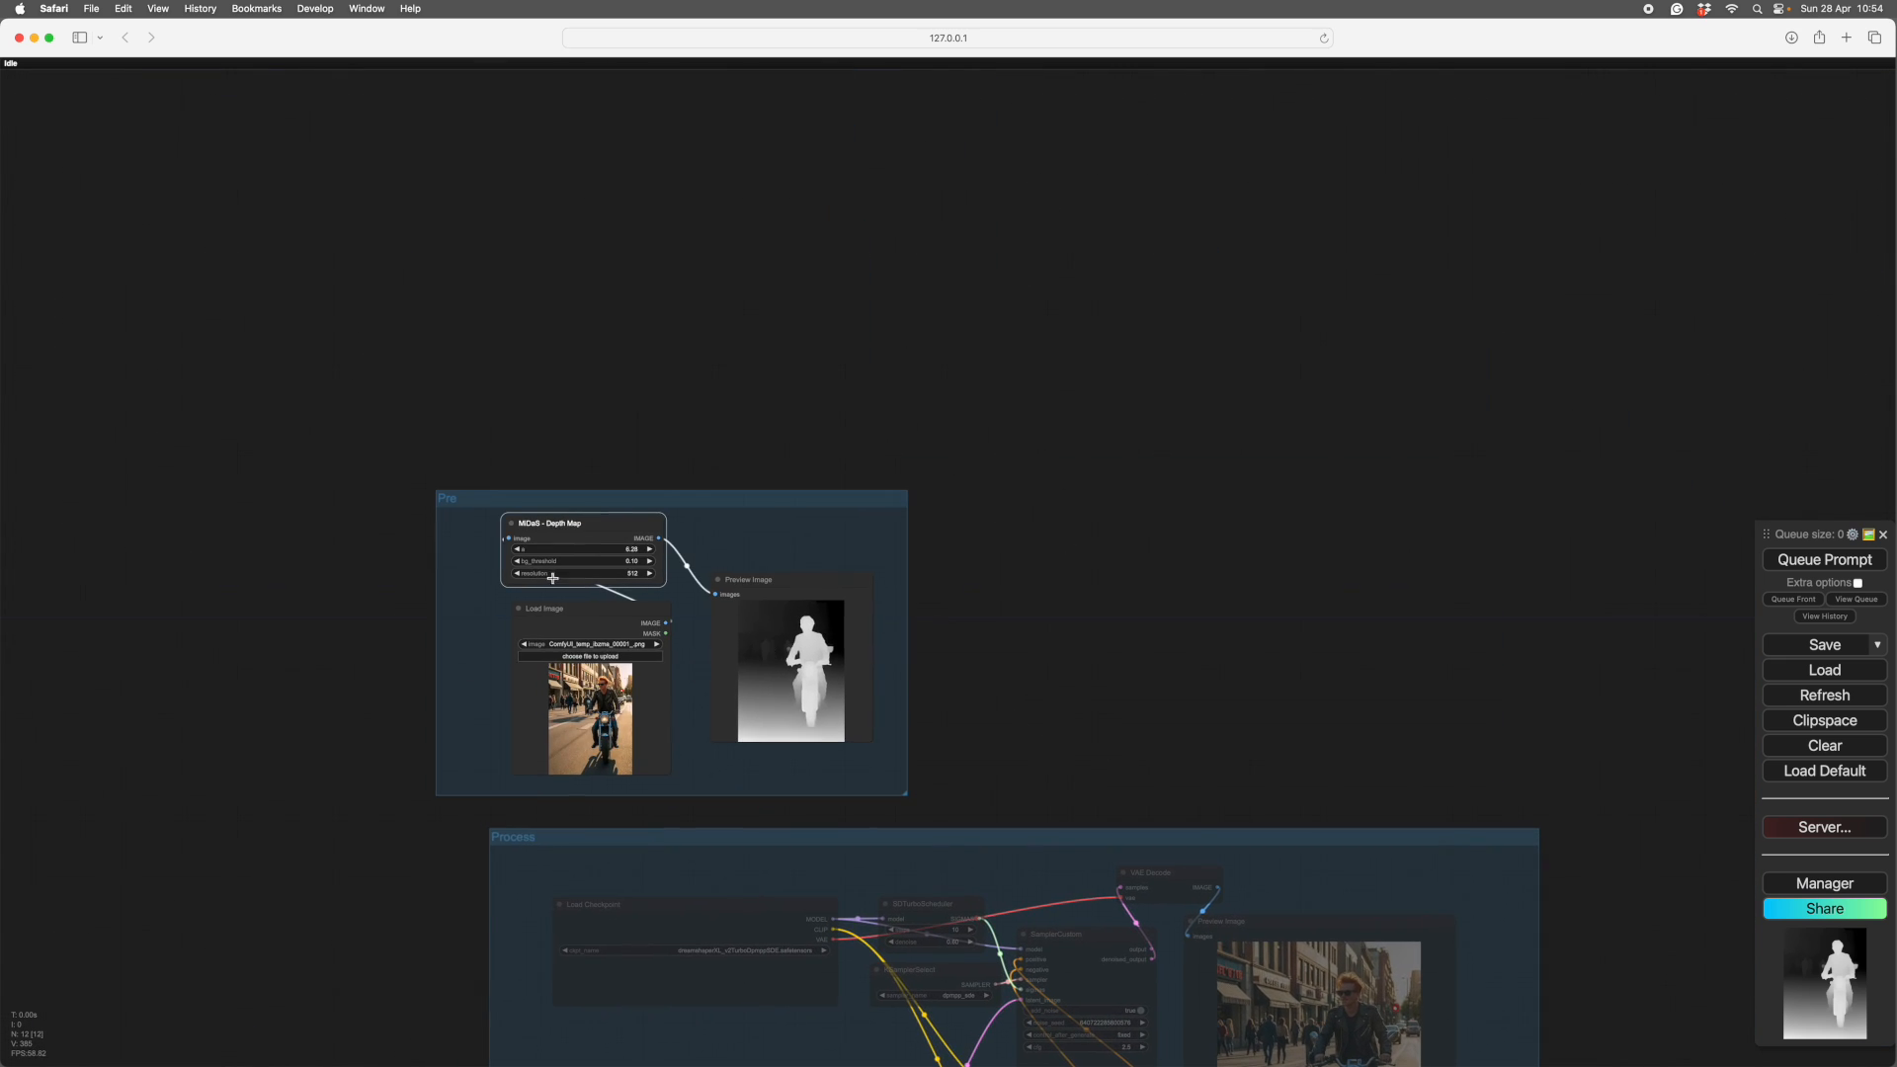
left_click_drag(745, 500, 673, 492)
right_click(682, 531)
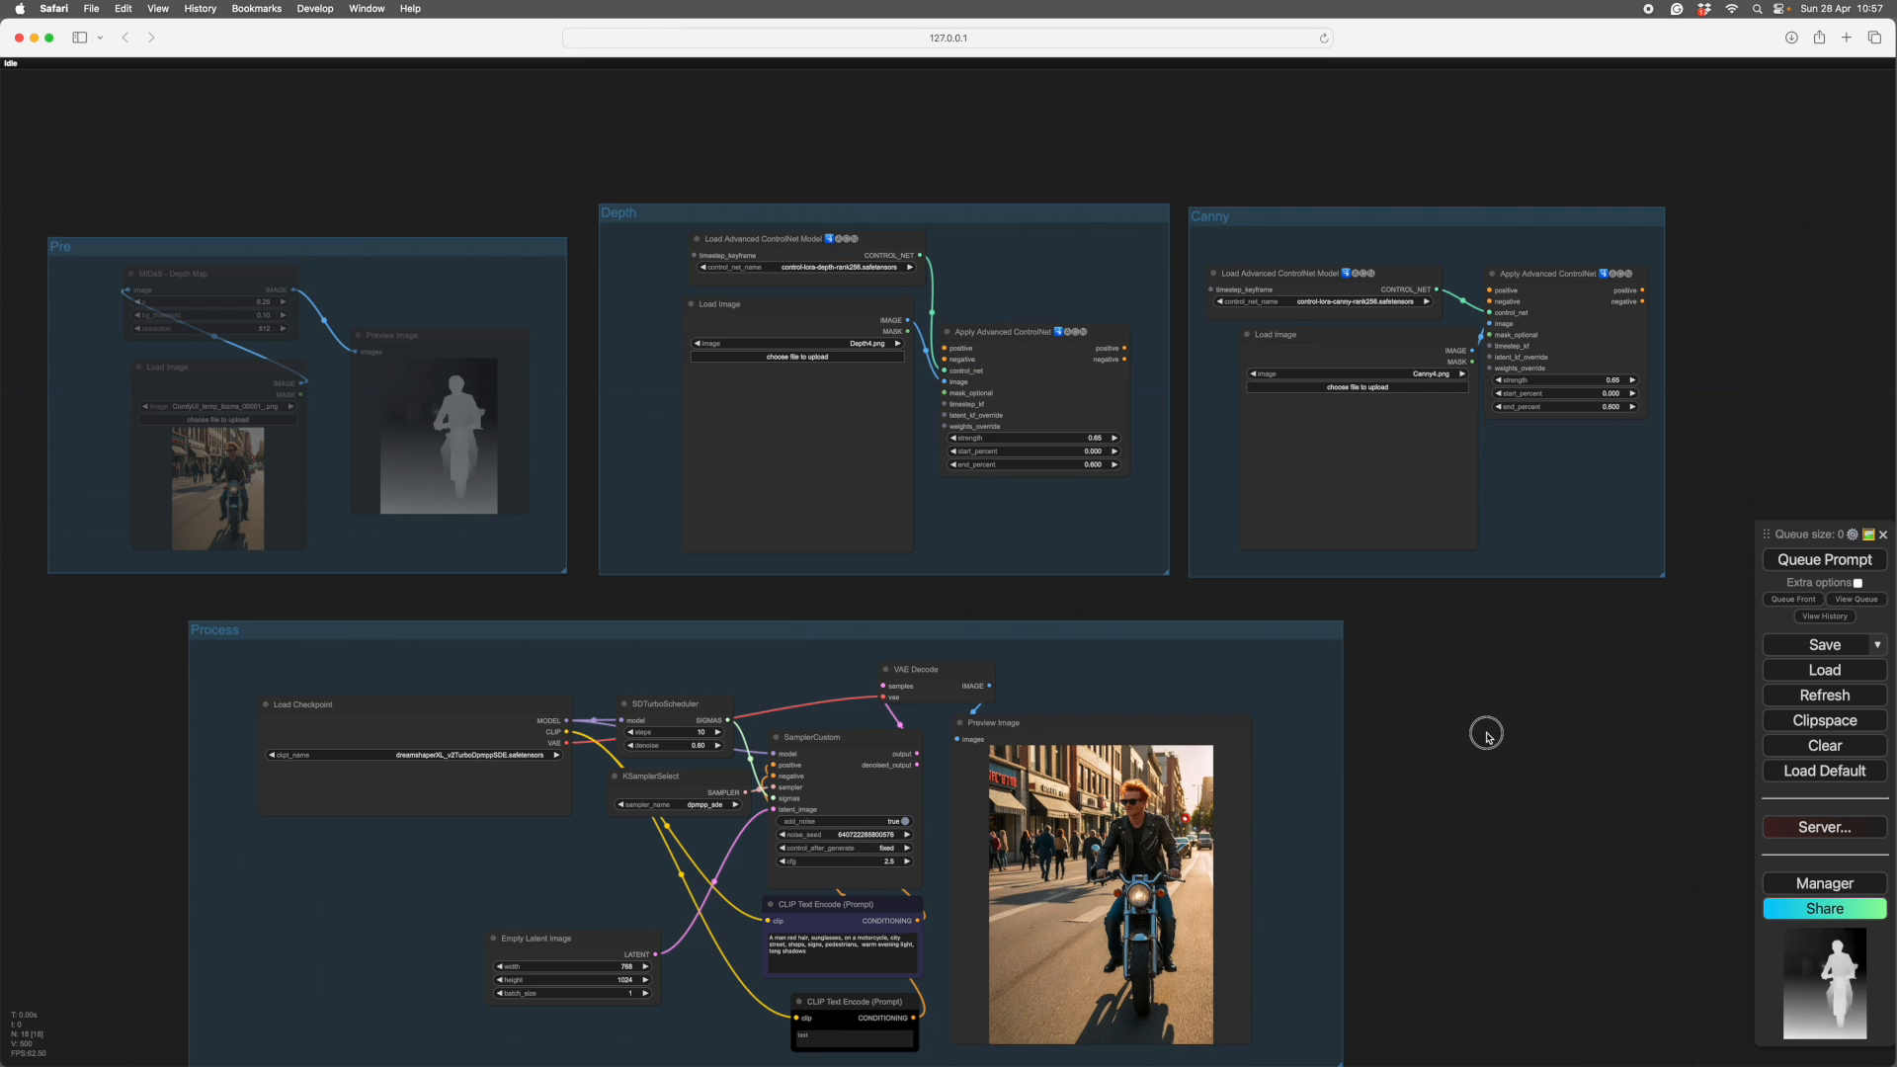
- Tidy the layout by nudging the Depth group downward and shifting the Empty Latent Image node away from the sampler
left_click_drag(1482, 731, 1486, 758)
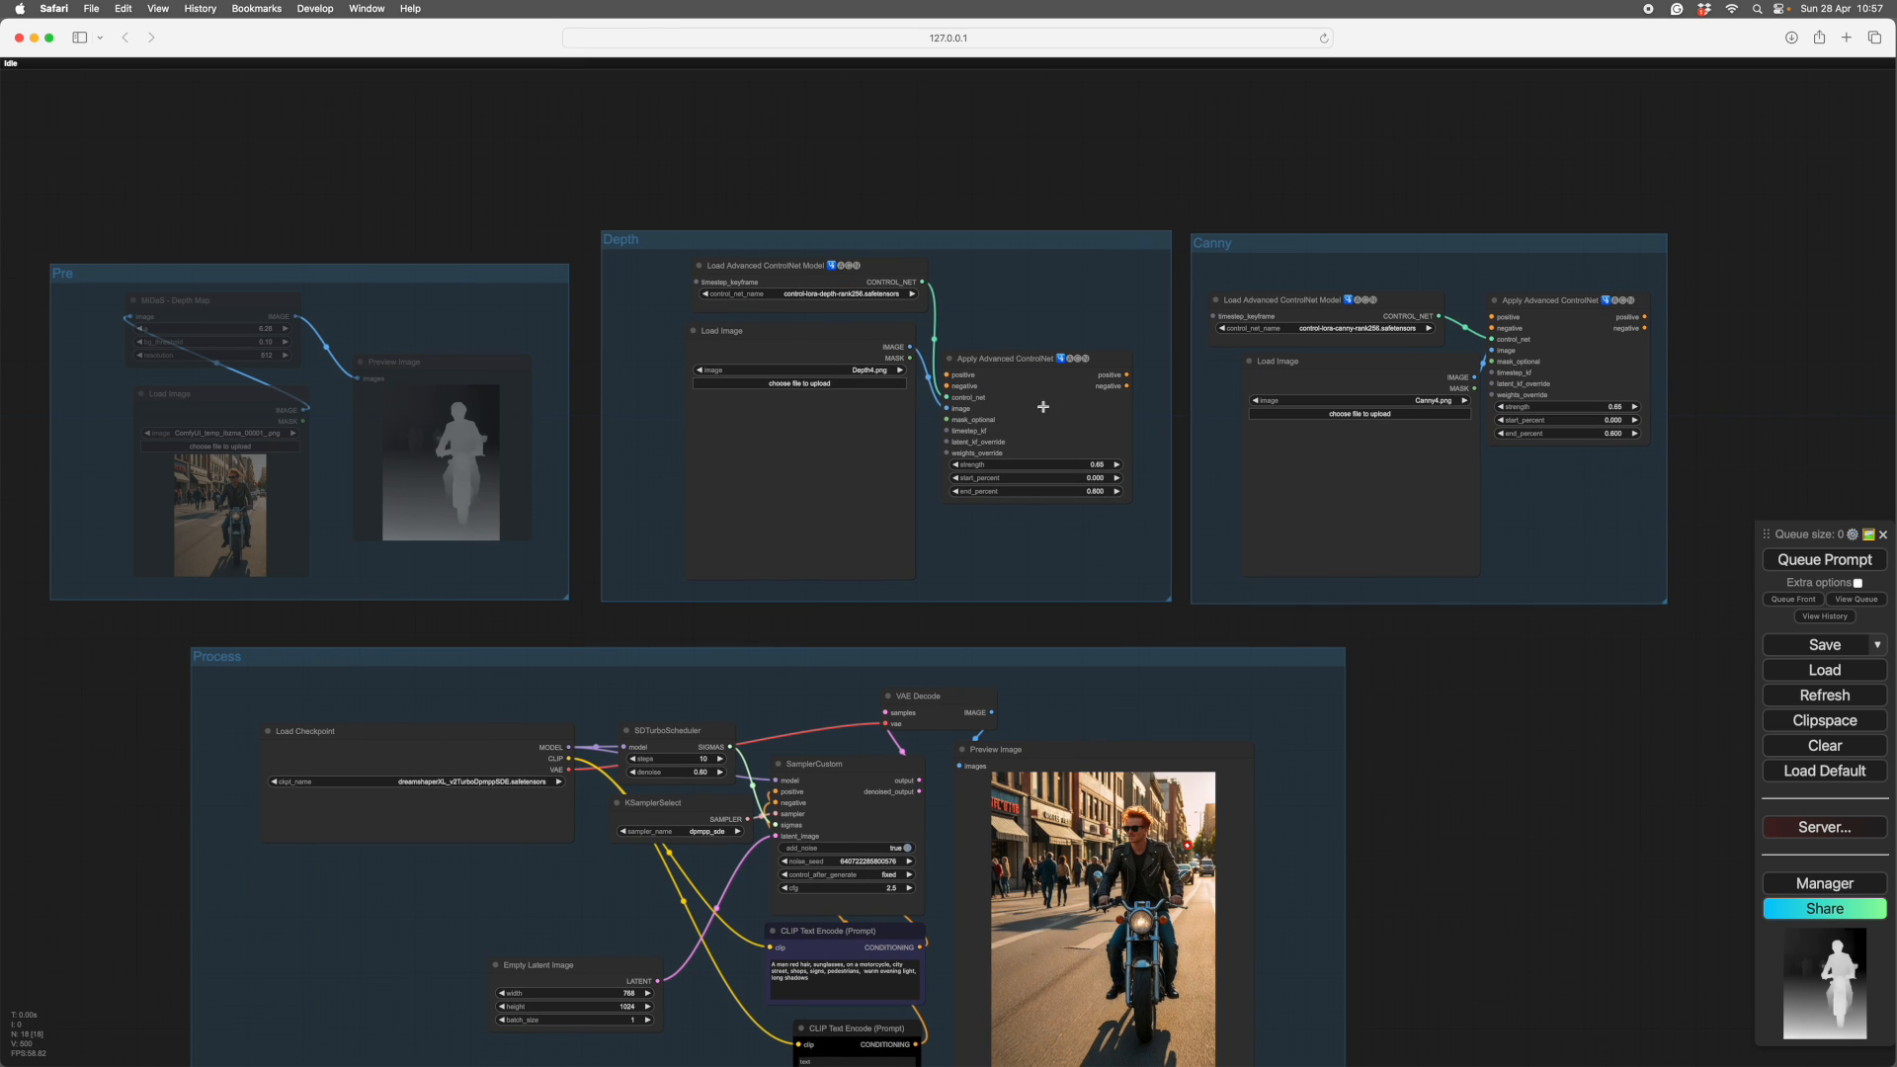
left_click_drag(966, 255, 963, 255)
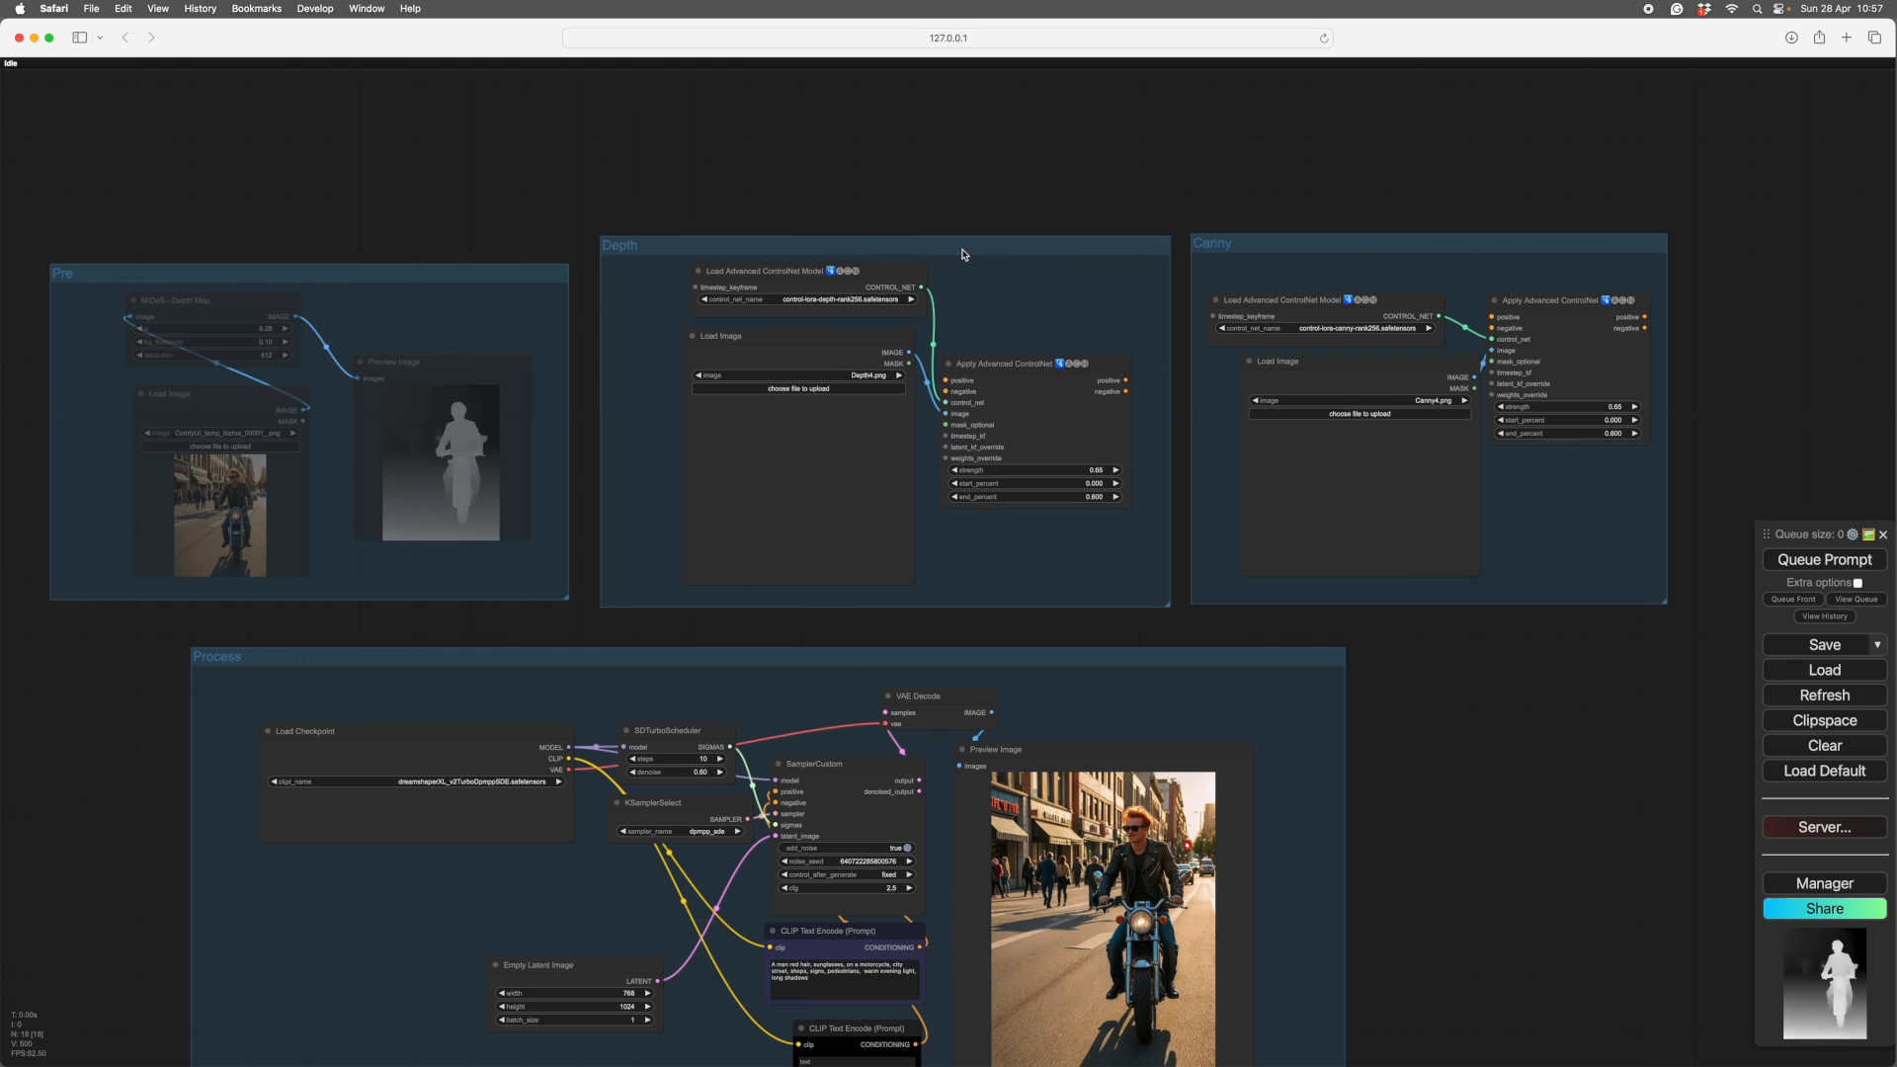
left_click_drag(1456, 804, 1462, 700)
scroll(1462, 699, "left", 5)
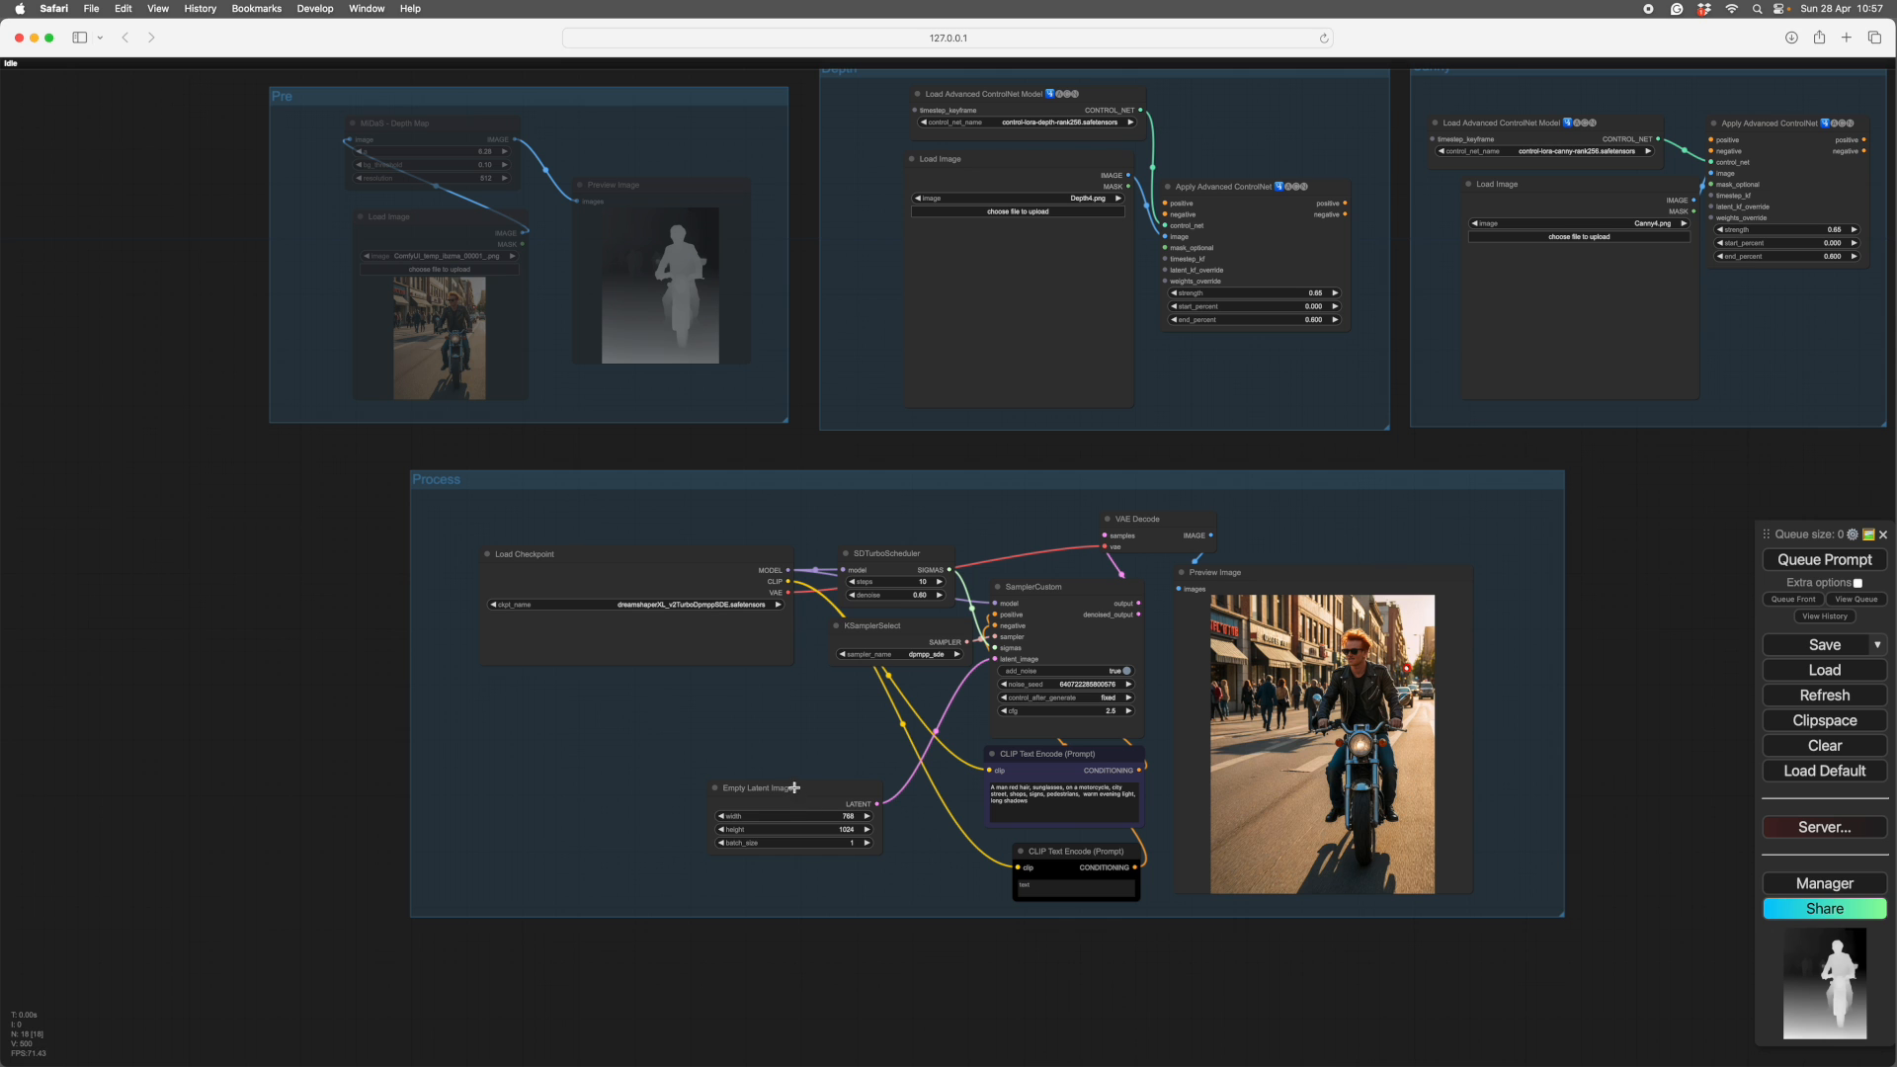
left_click_drag(794, 787, 773, 774)
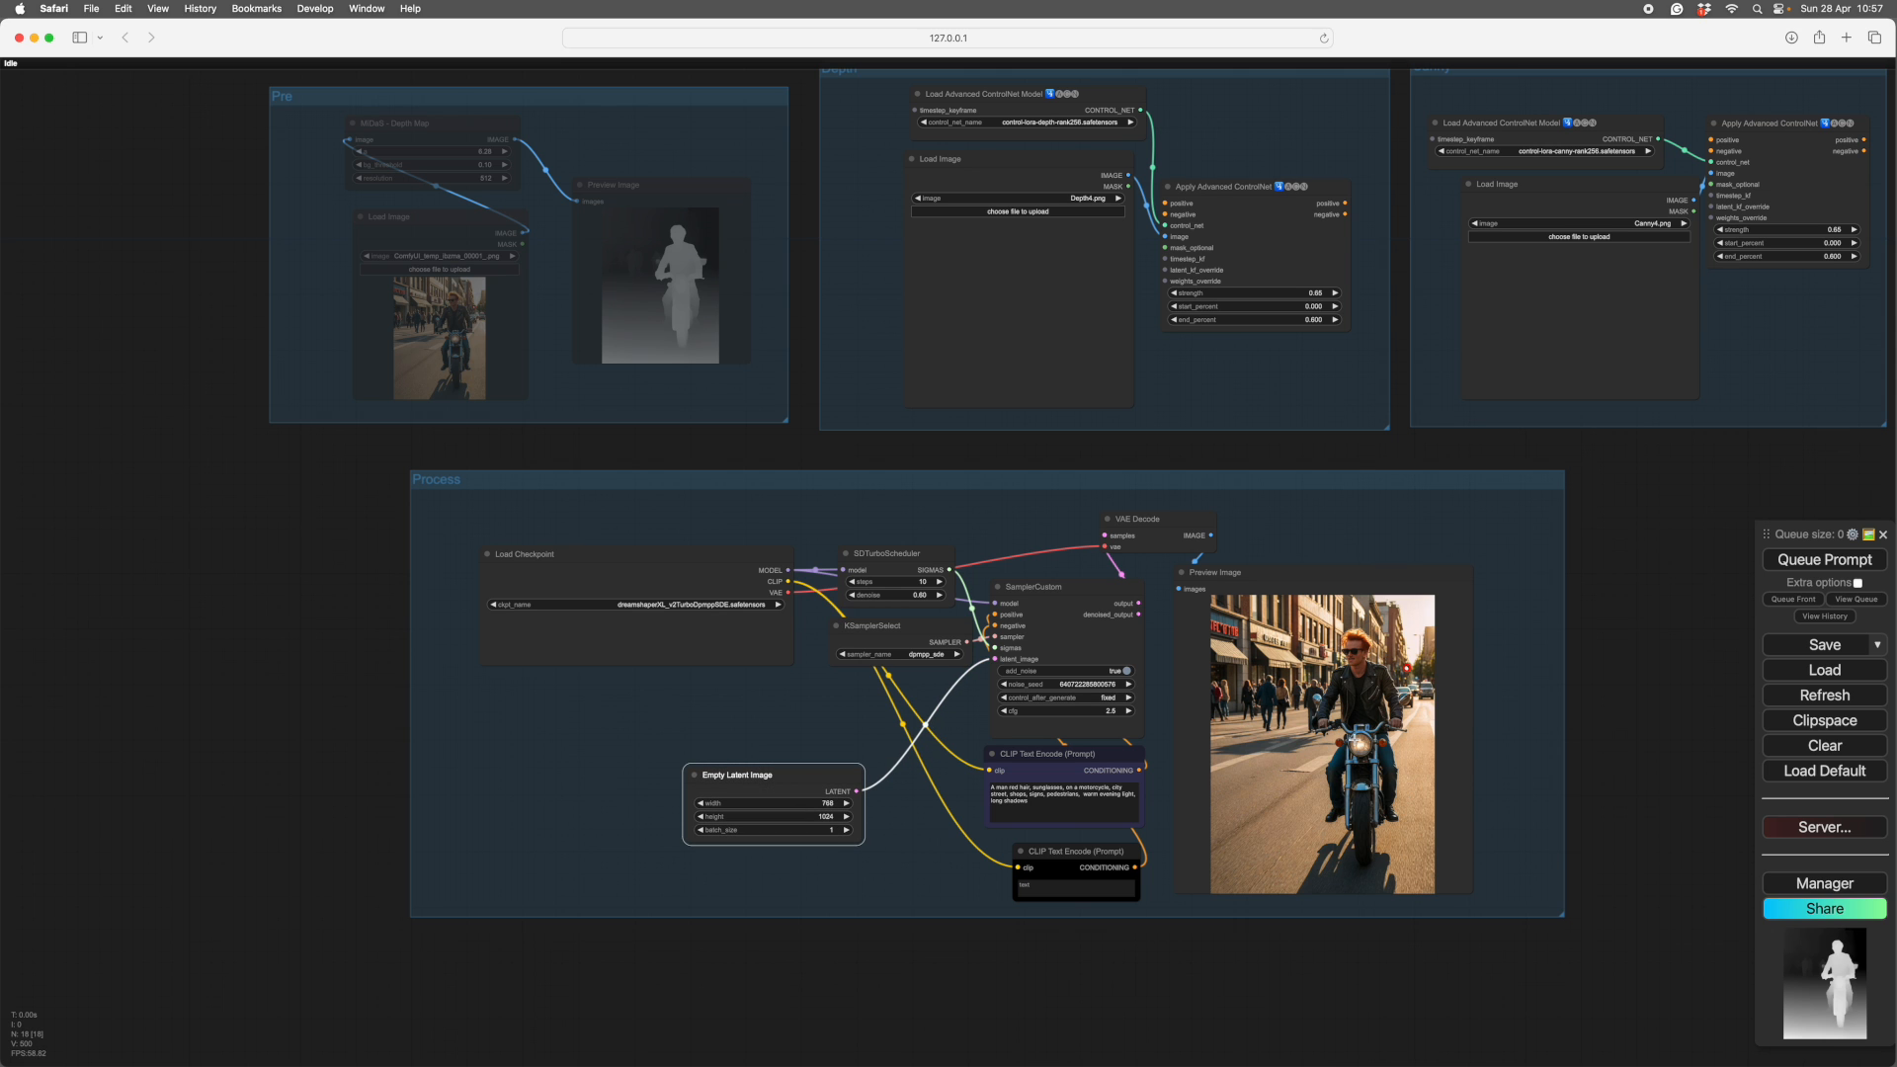
scroll(1551, 751, "up", 3)
scroll(1552, 751, "right", 3)
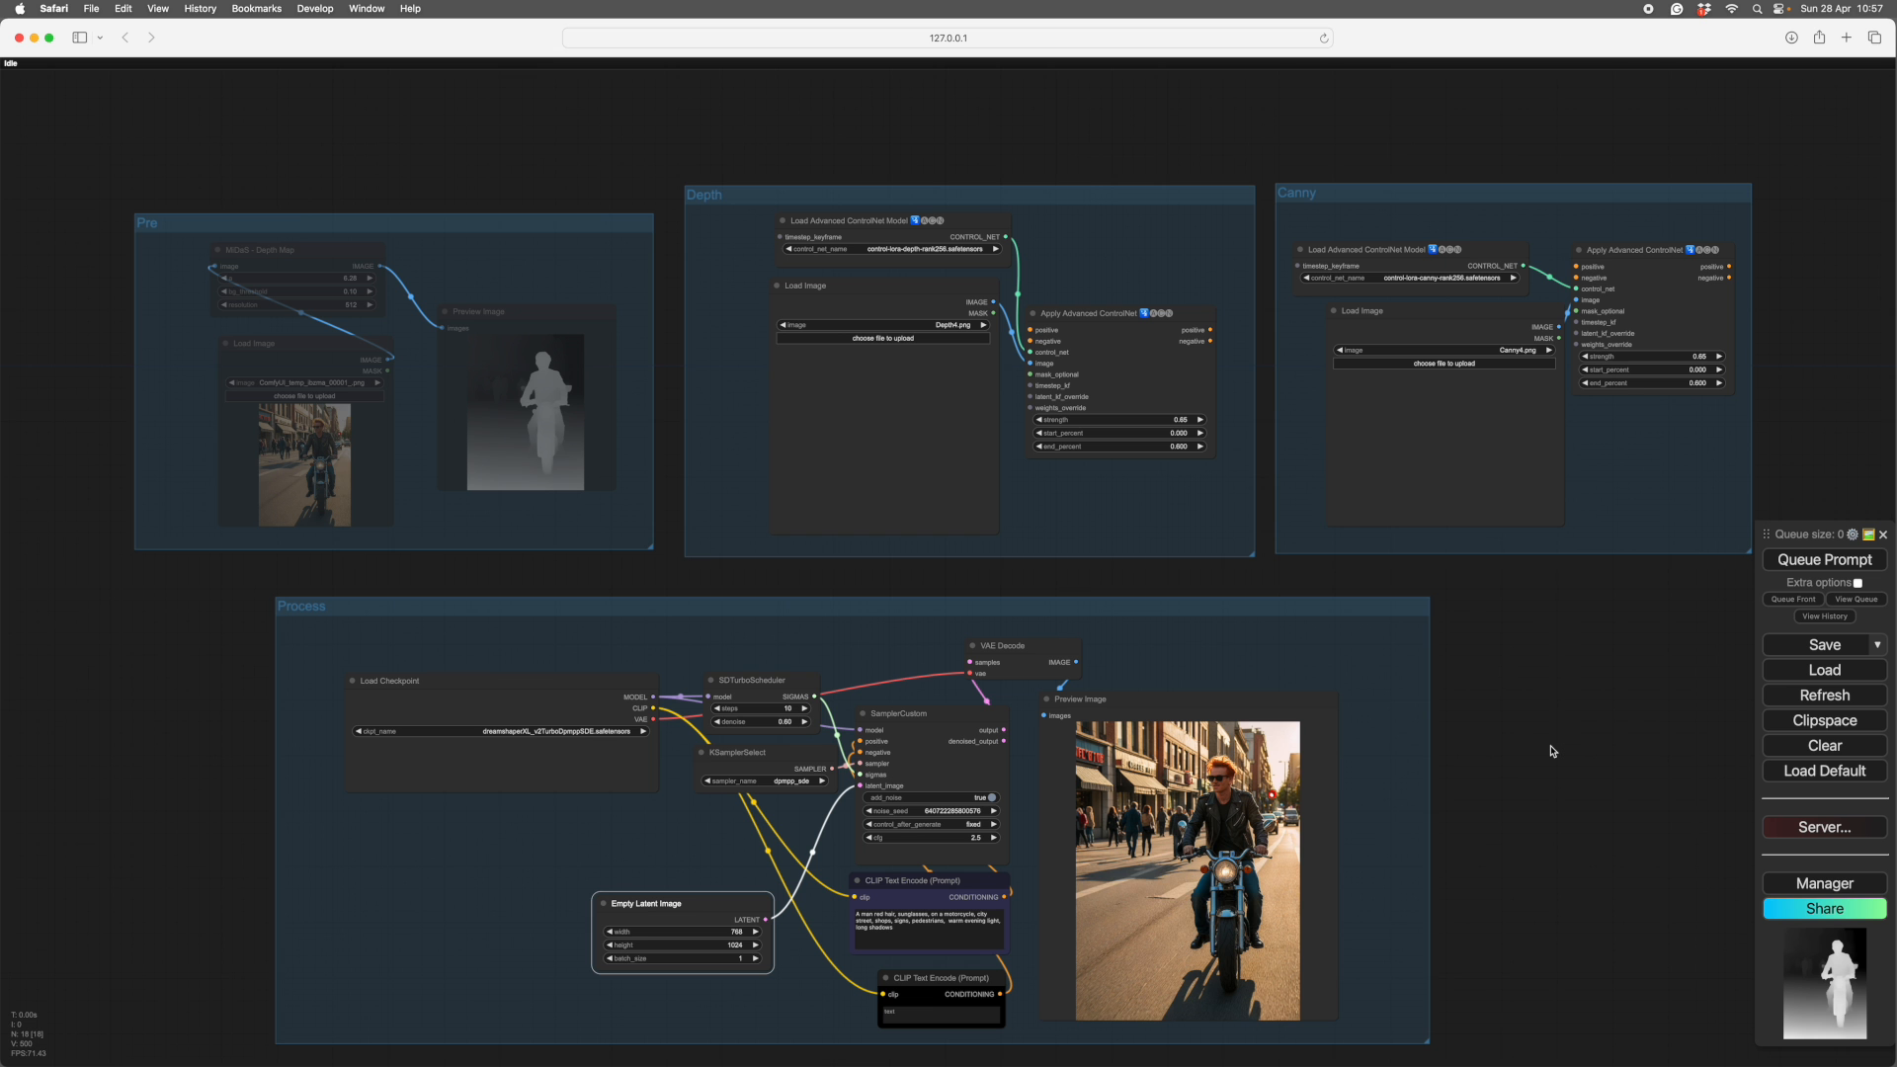
- Route both prompts' conditioning through the Depth group's Apply Advanced ControlNet node into SamplerCustom's positive and negative inputs
scroll(1551, 751, "up", 4)
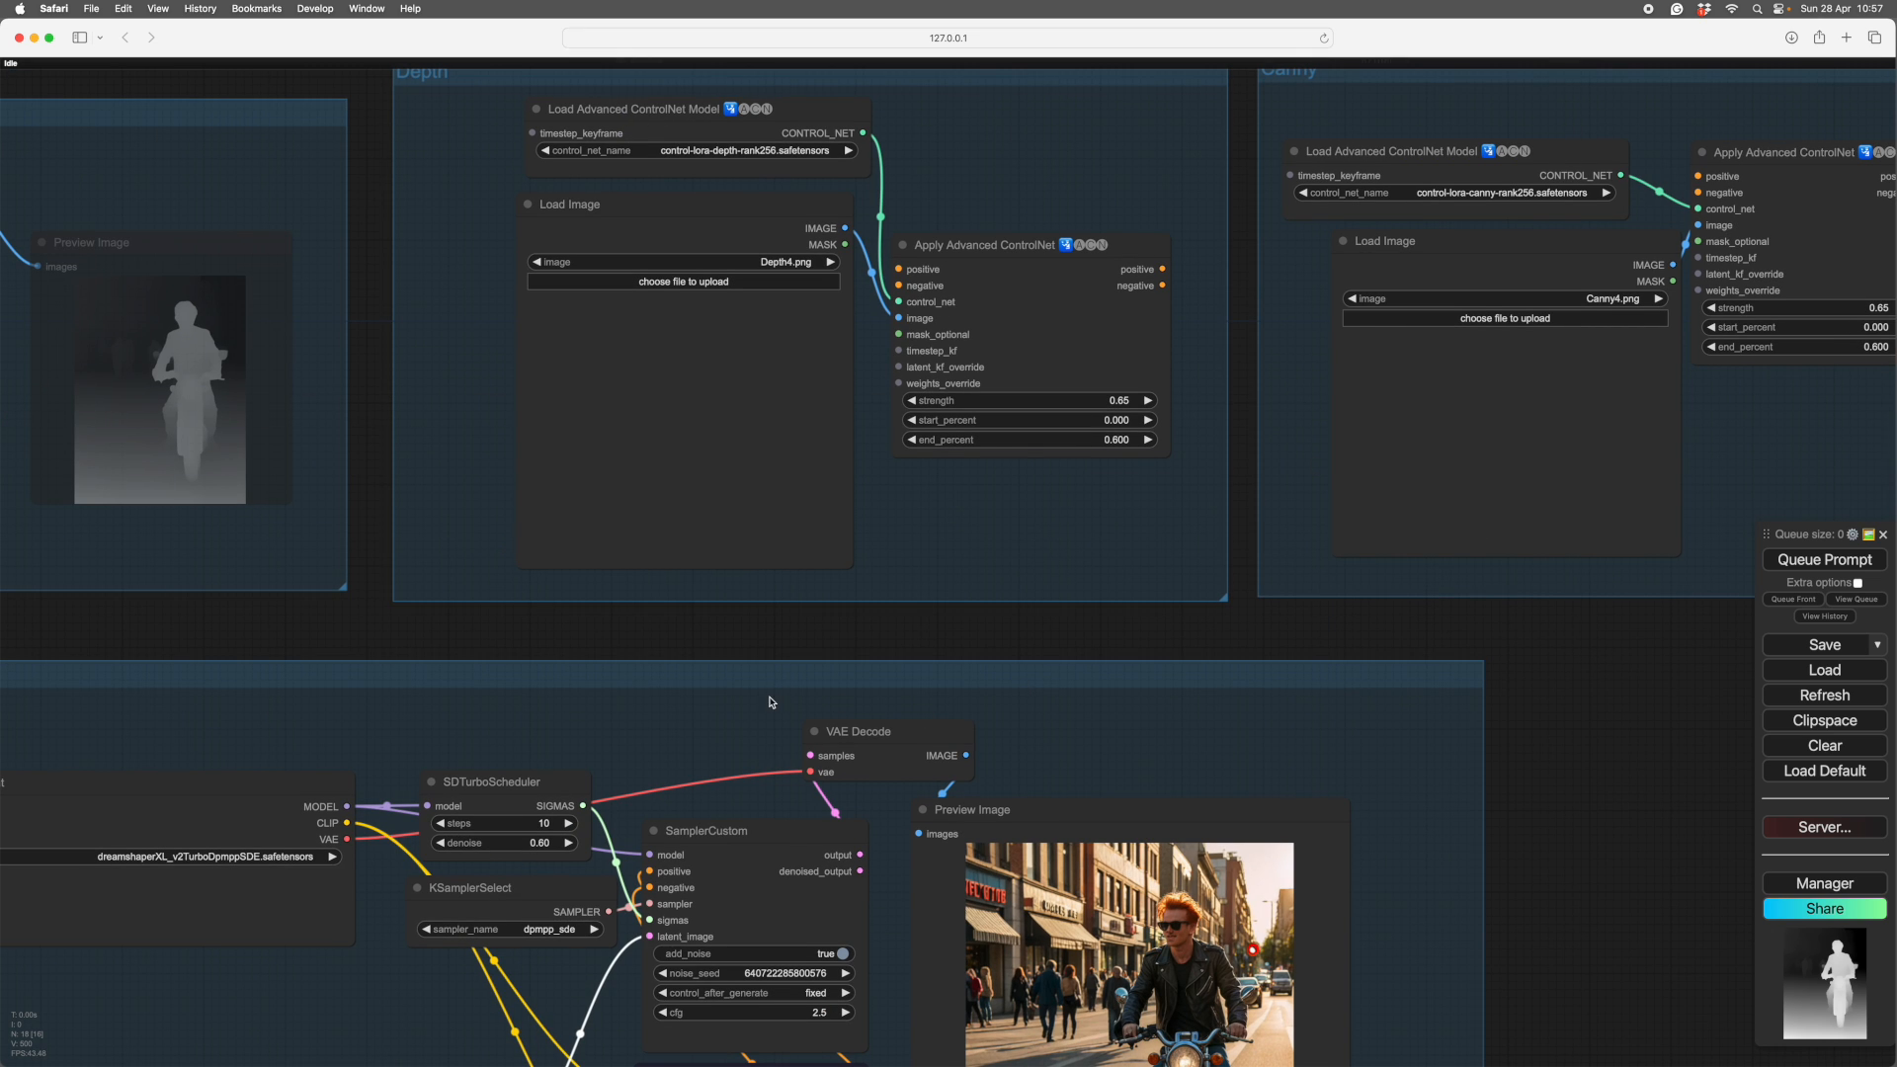
scroll(707, 751, "right", 3)
scroll(707, 751, "up", 2)
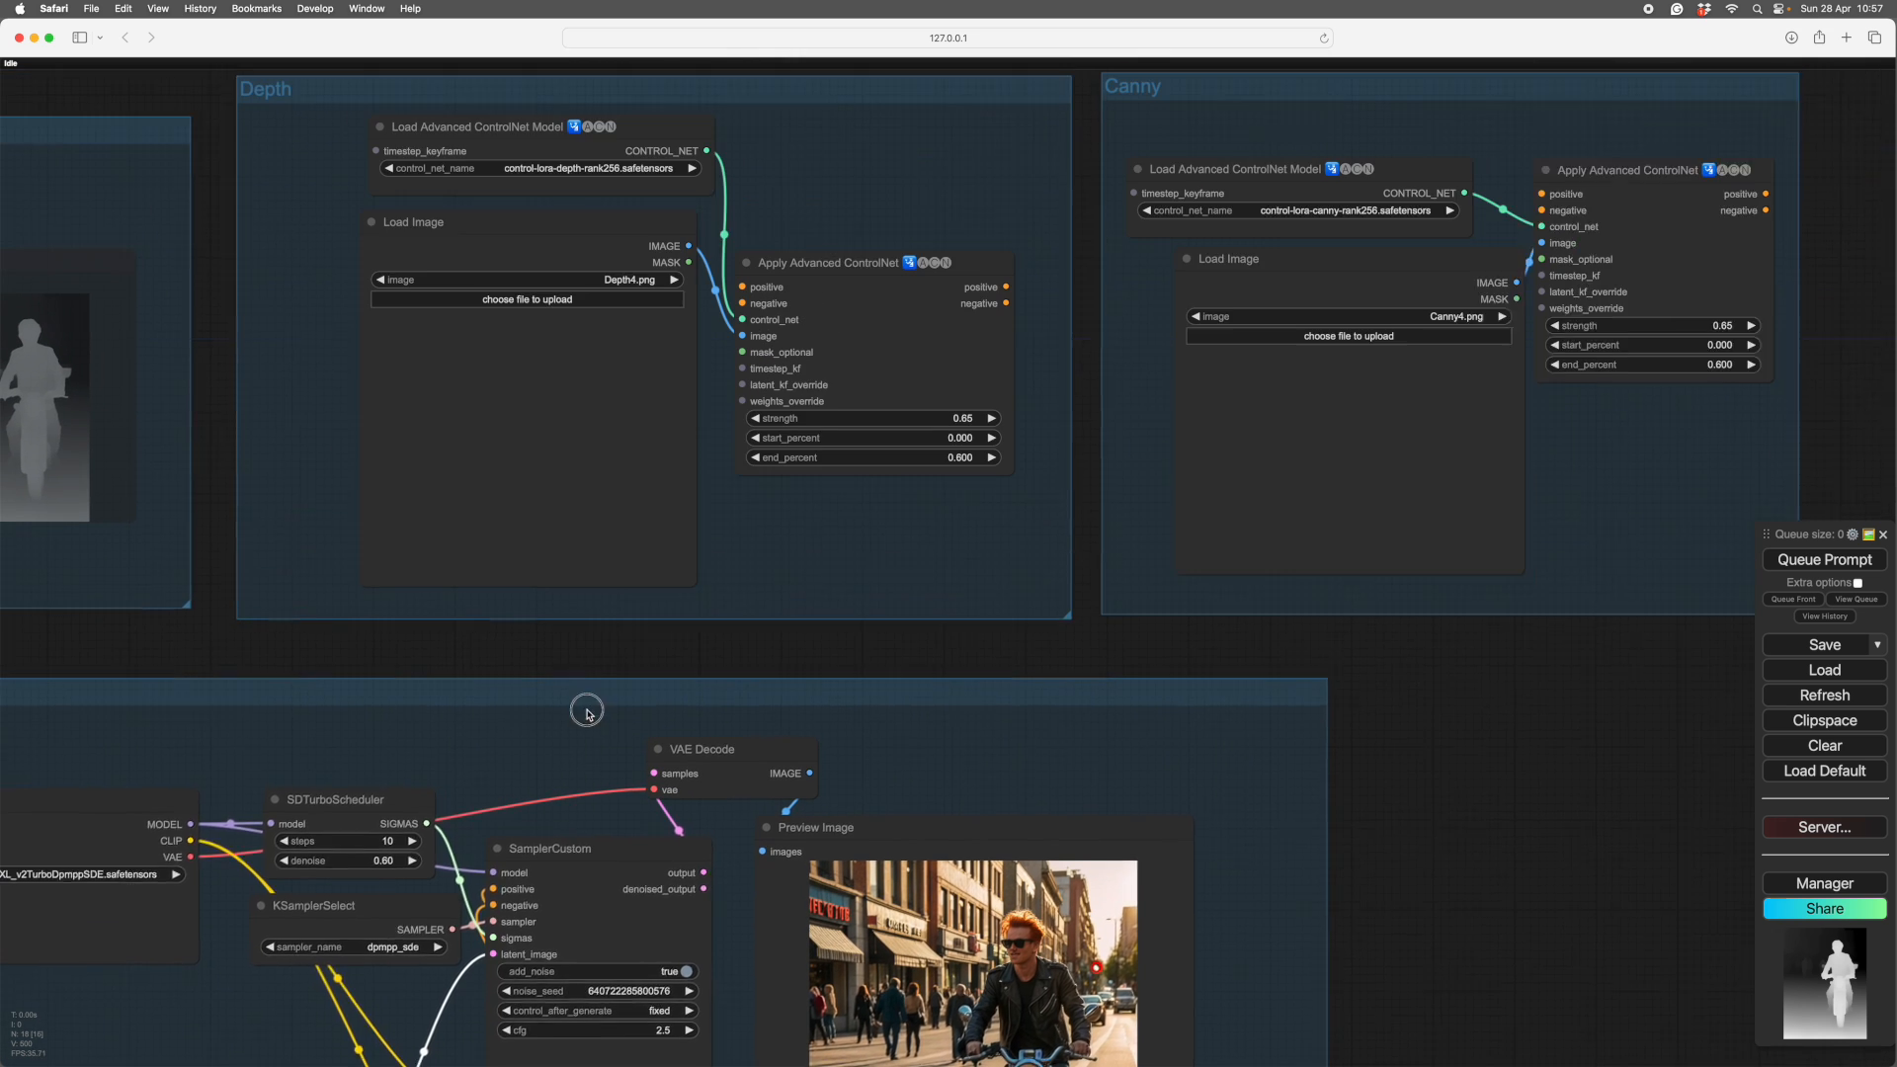
scroll(839, 665, "down", 8)
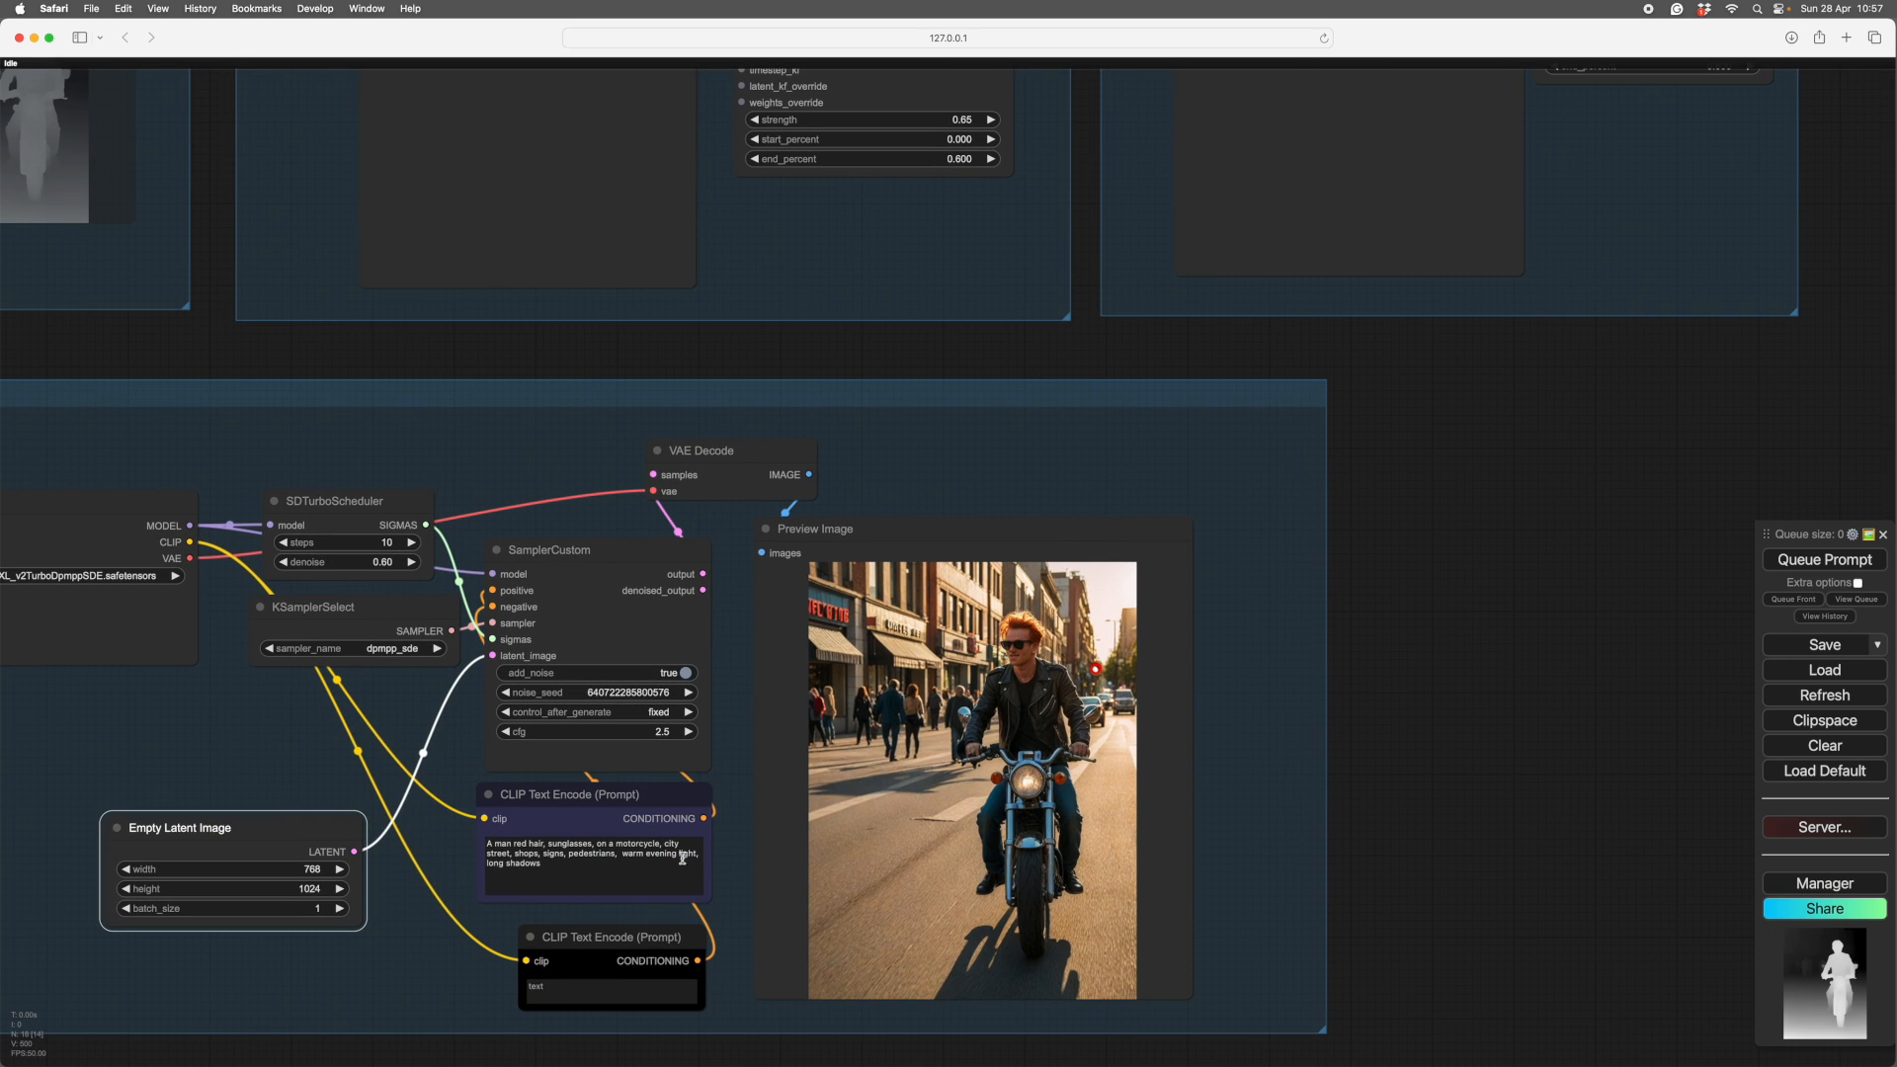
scroll(1436, 702, "down", 3)
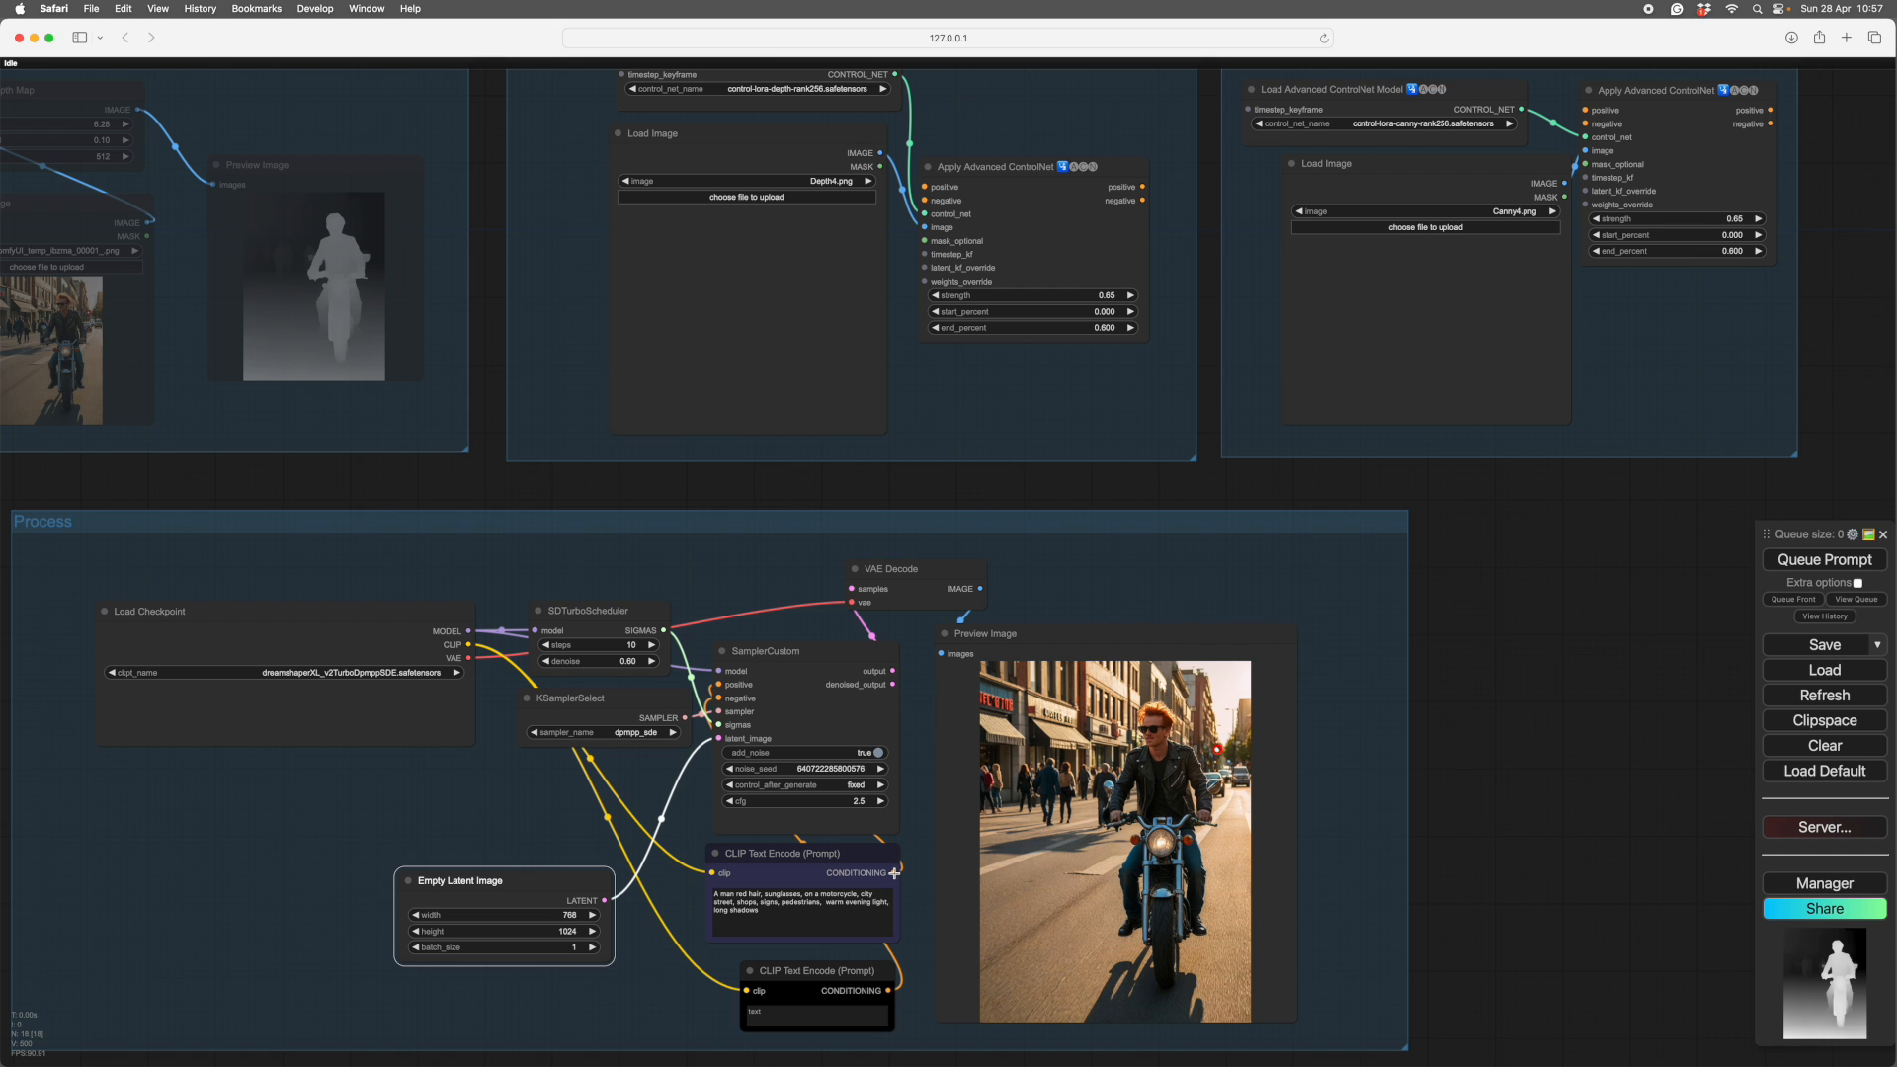
left_click_drag(894, 872, 926, 187)
left_click_drag(894, 992, 926, 201)
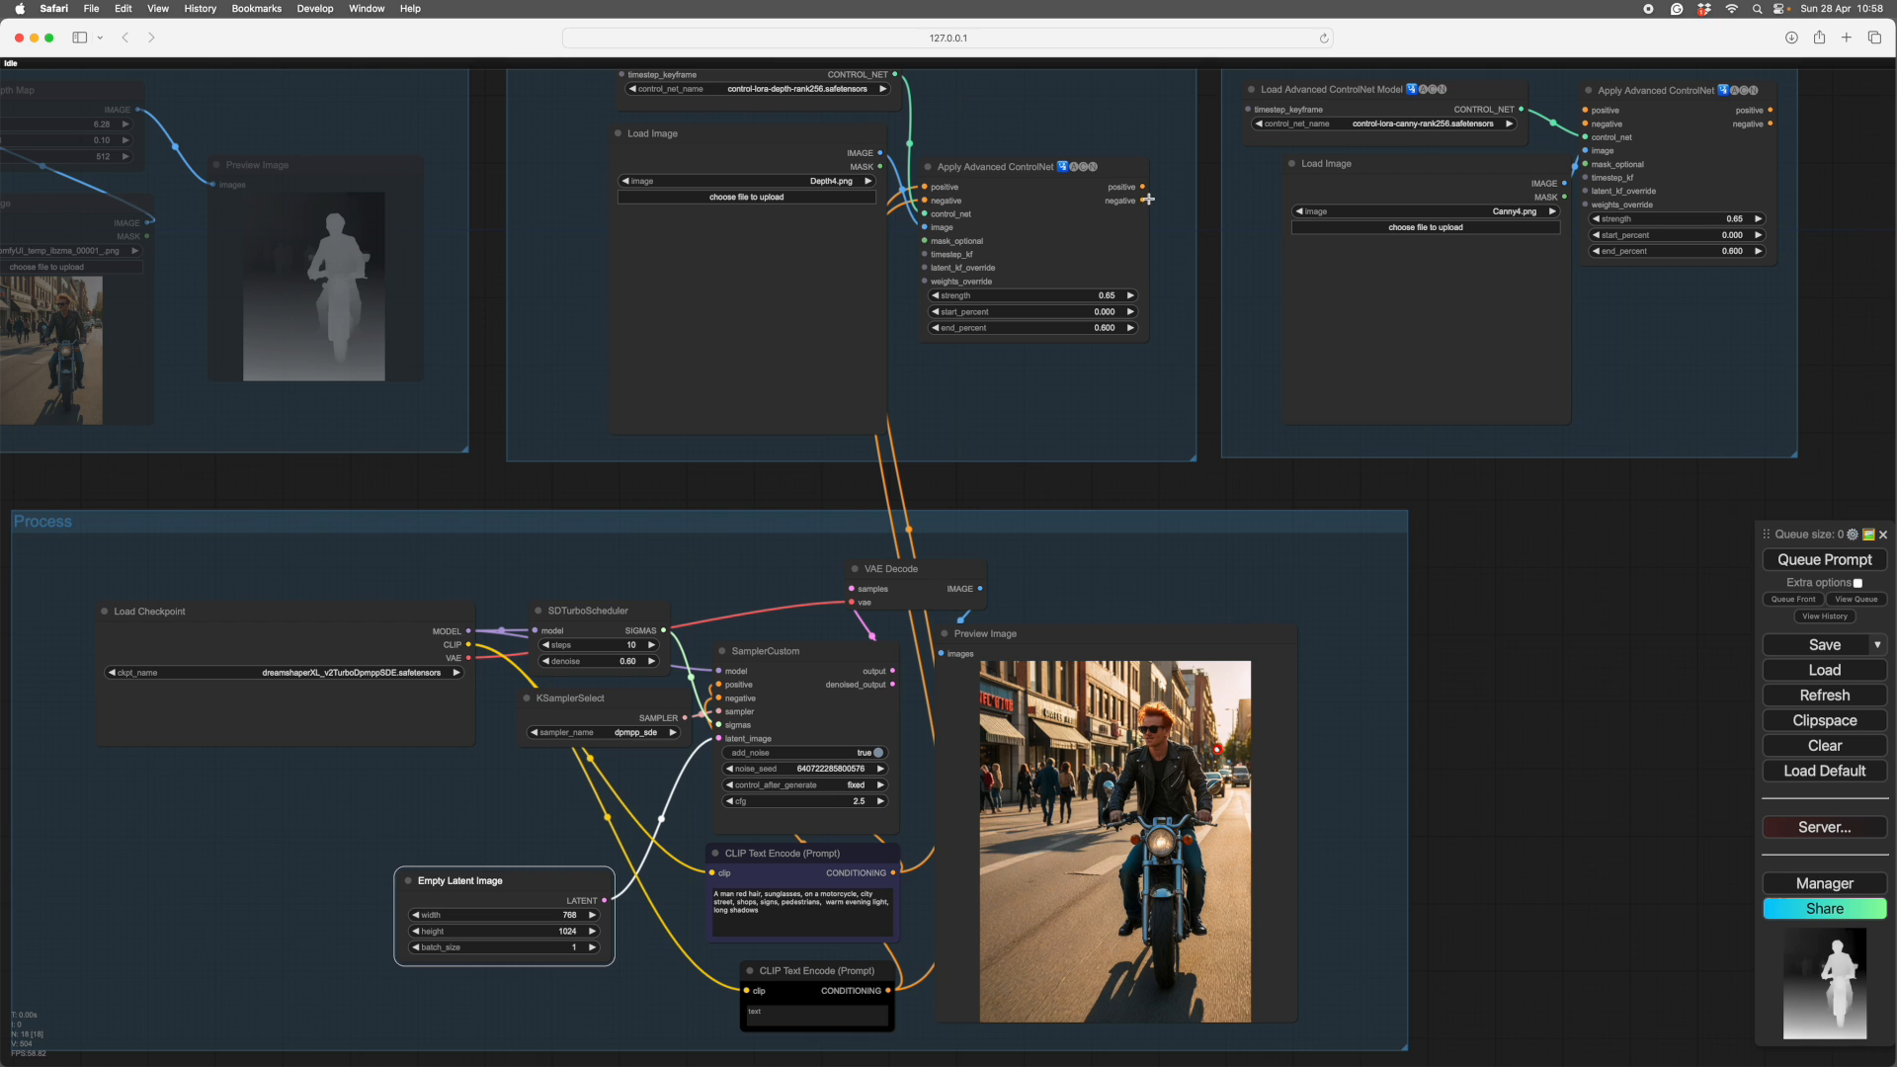
left_click_drag(1143, 187, 718, 685)
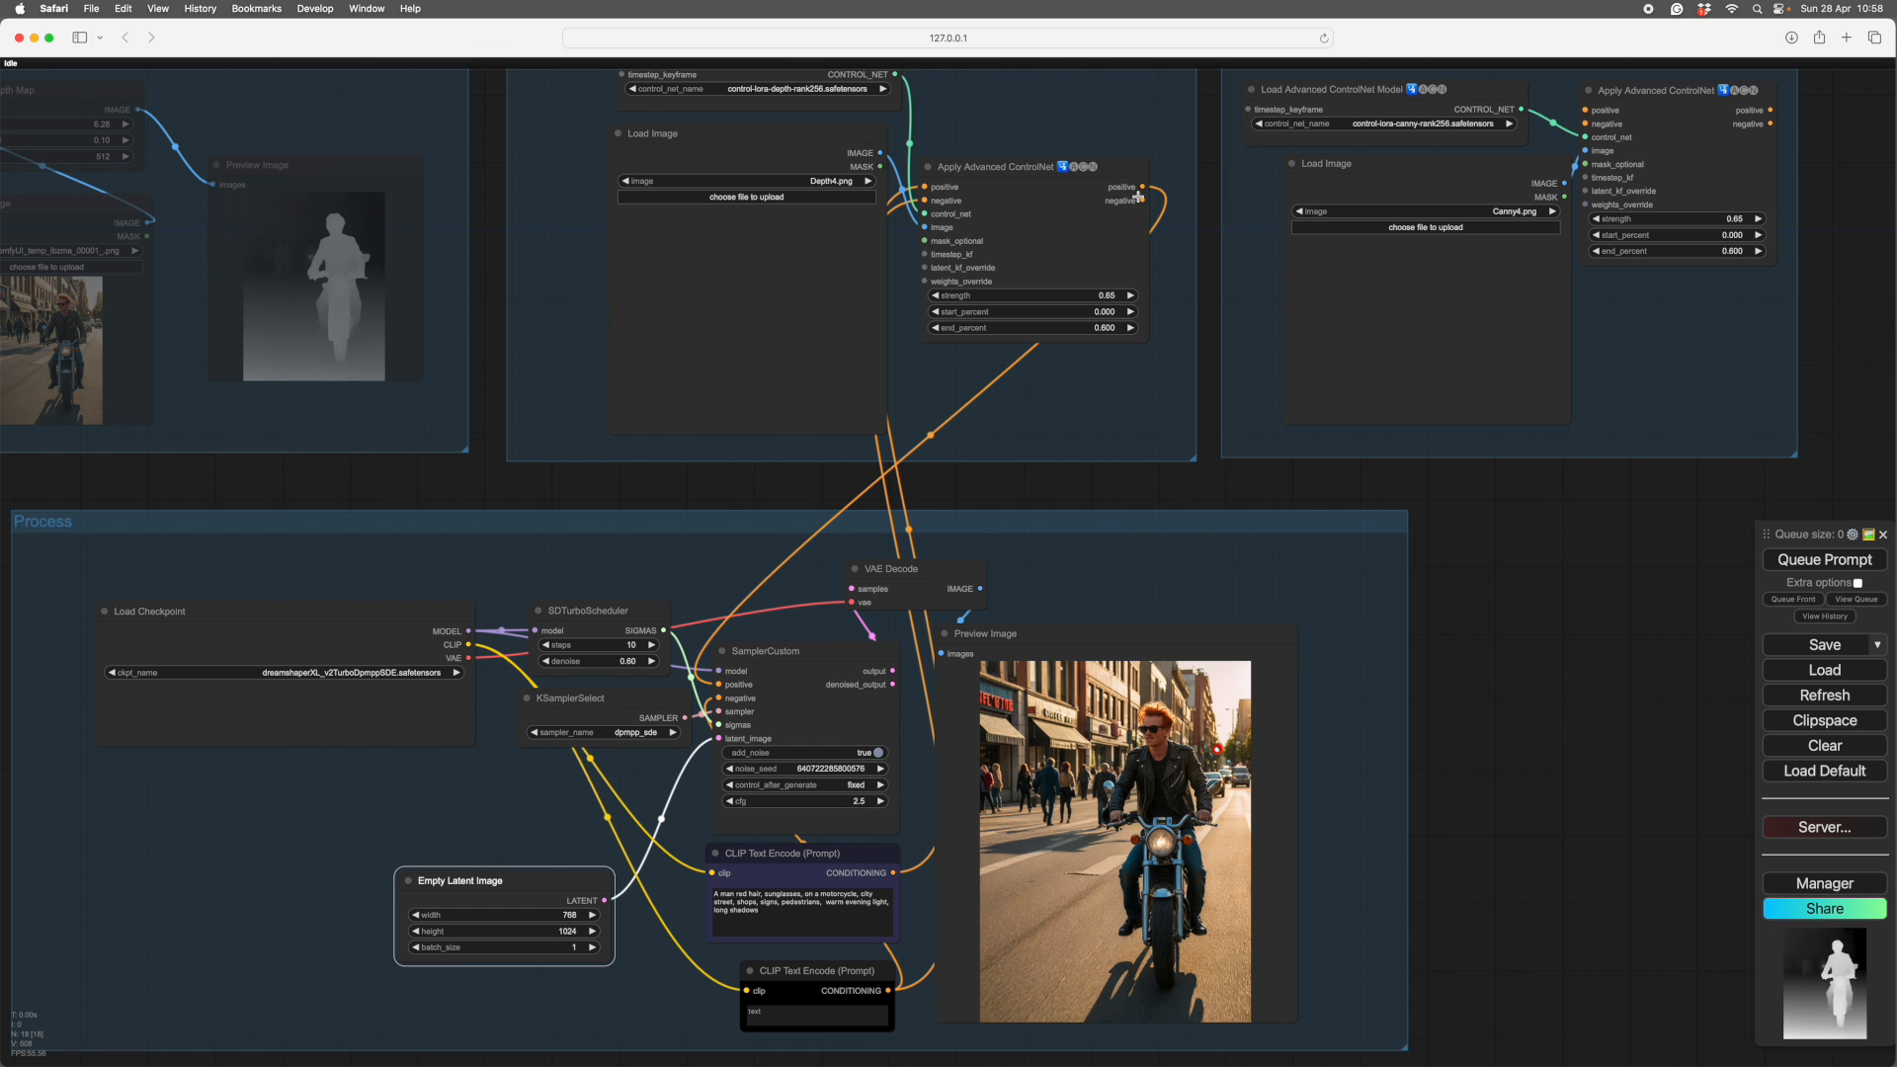
left_click_drag(1143, 200, 736, 694)
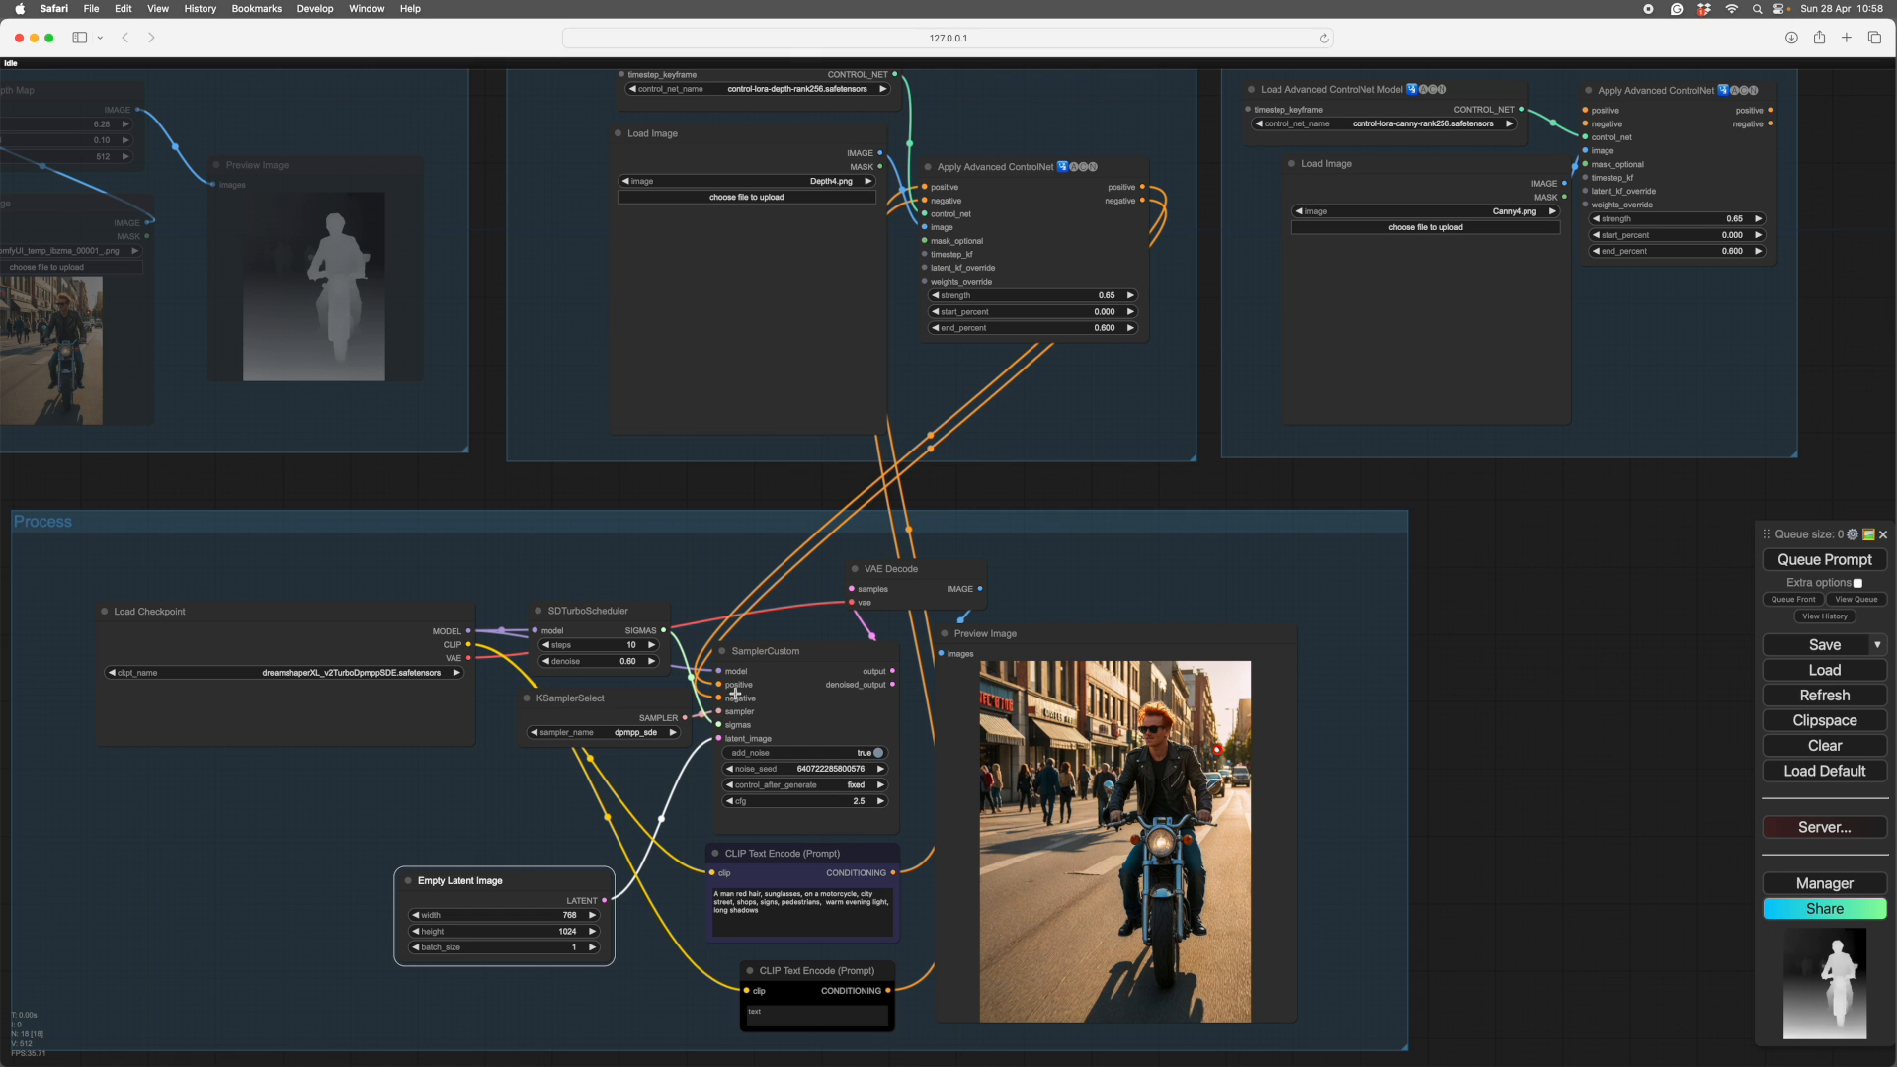
- Load the generated depth map ComfyUI_temp_pejqi_00001_.png into the Depth group's Load Image node
scroll(1432, 602, "down", 3)
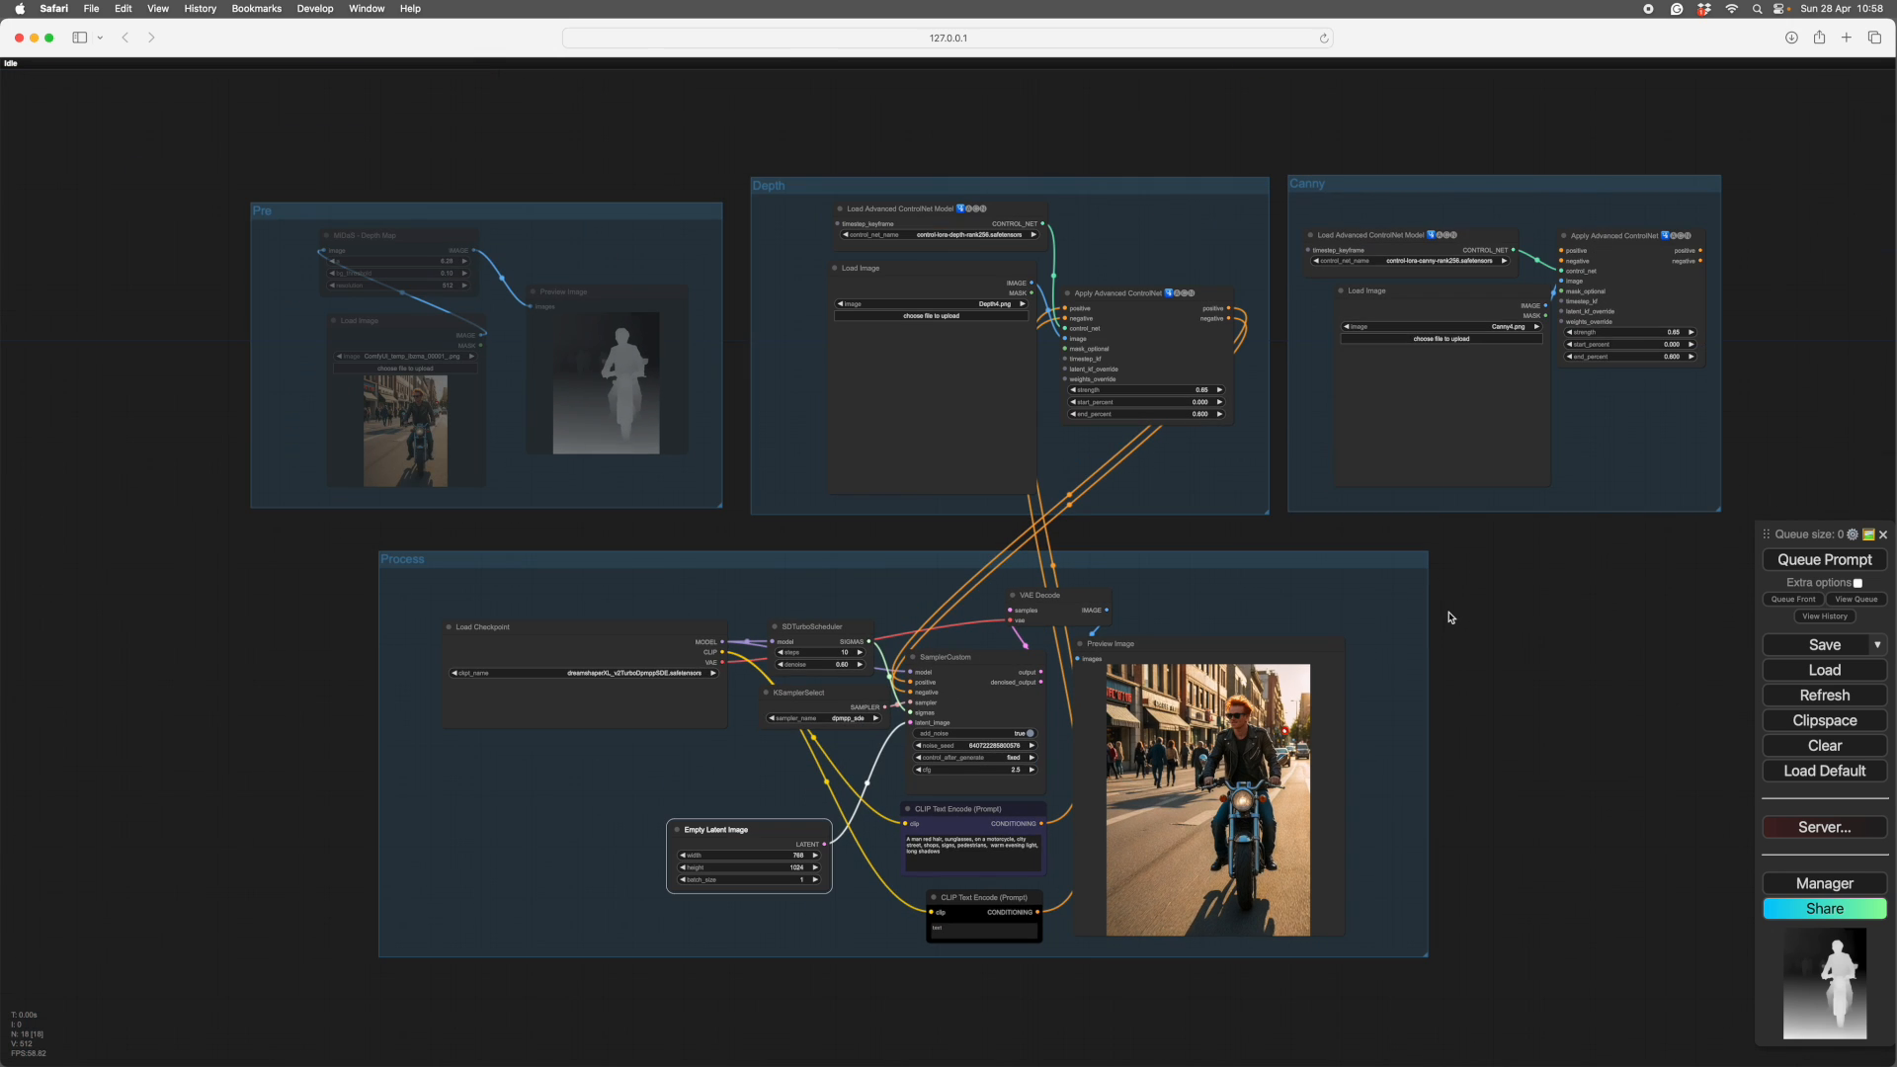
left_click_drag(1206, 537, 1239, 682)
left_click(959, 461)
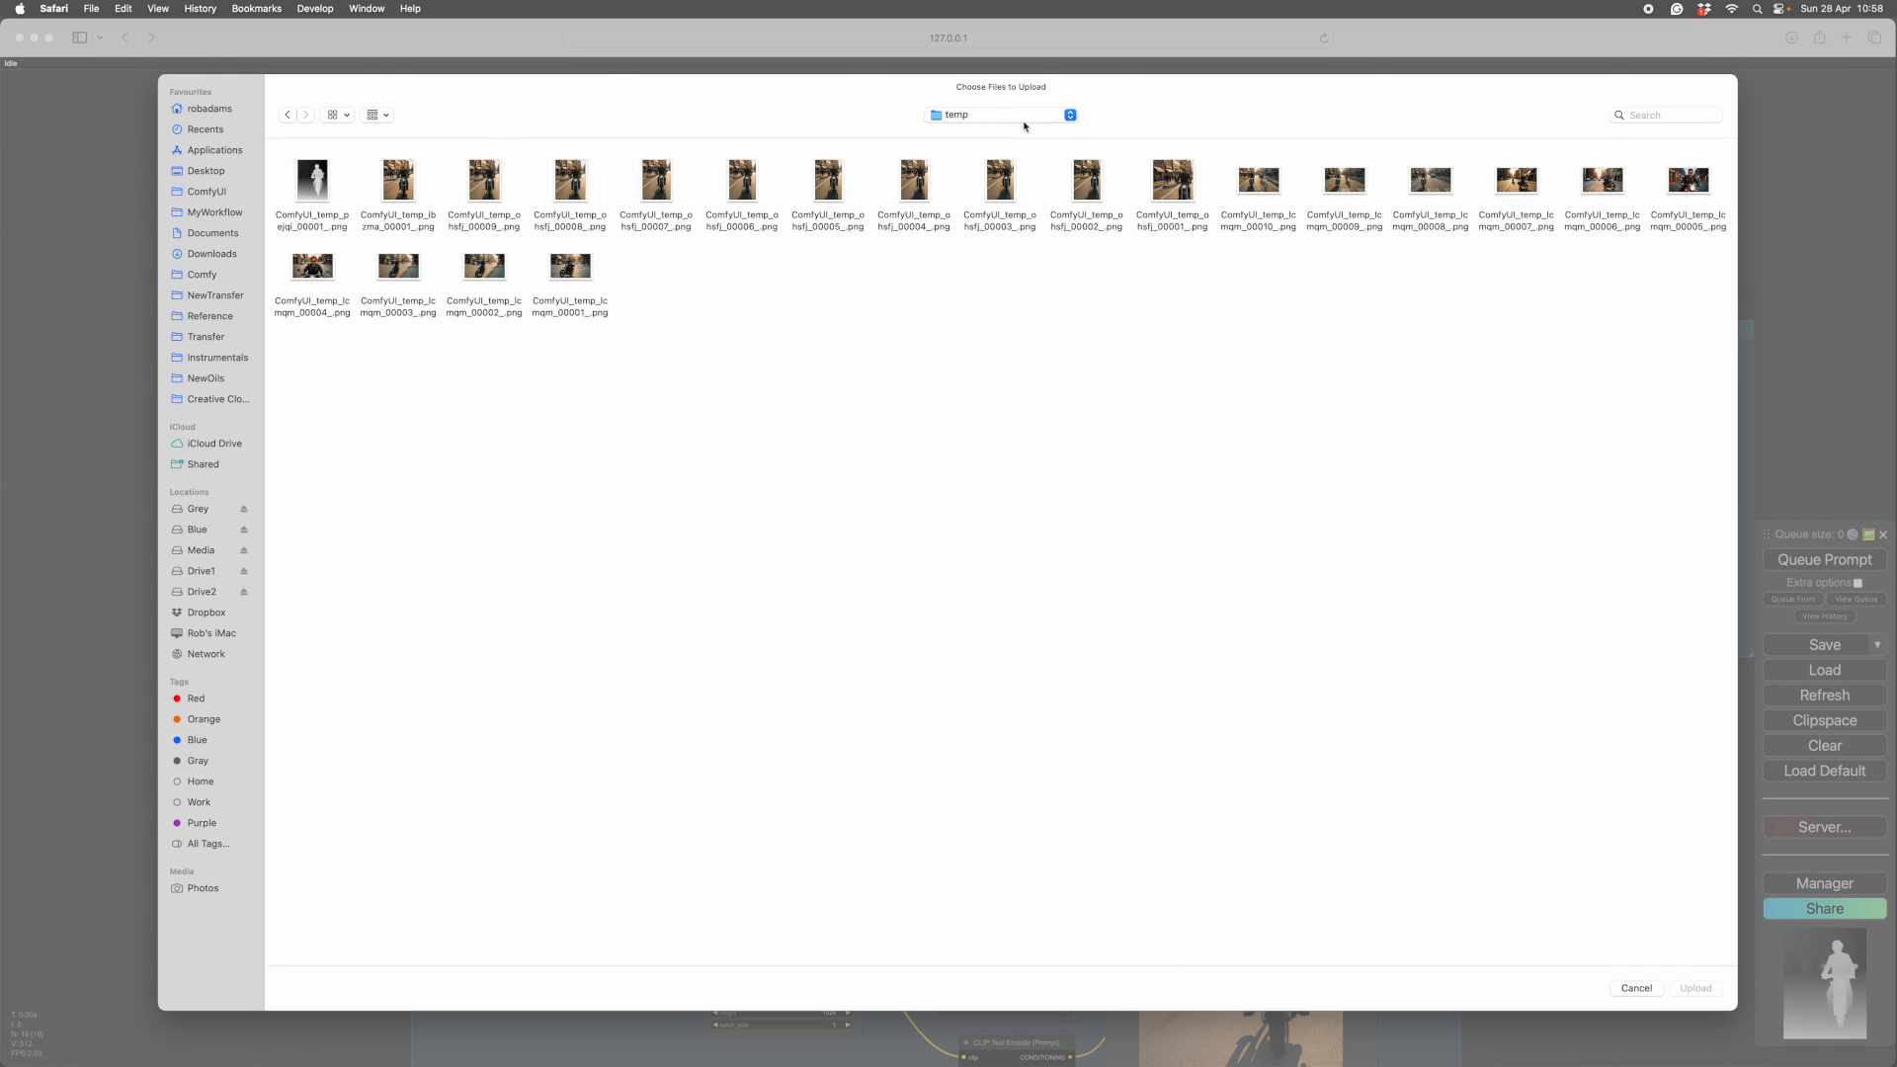
left_click(307, 193)
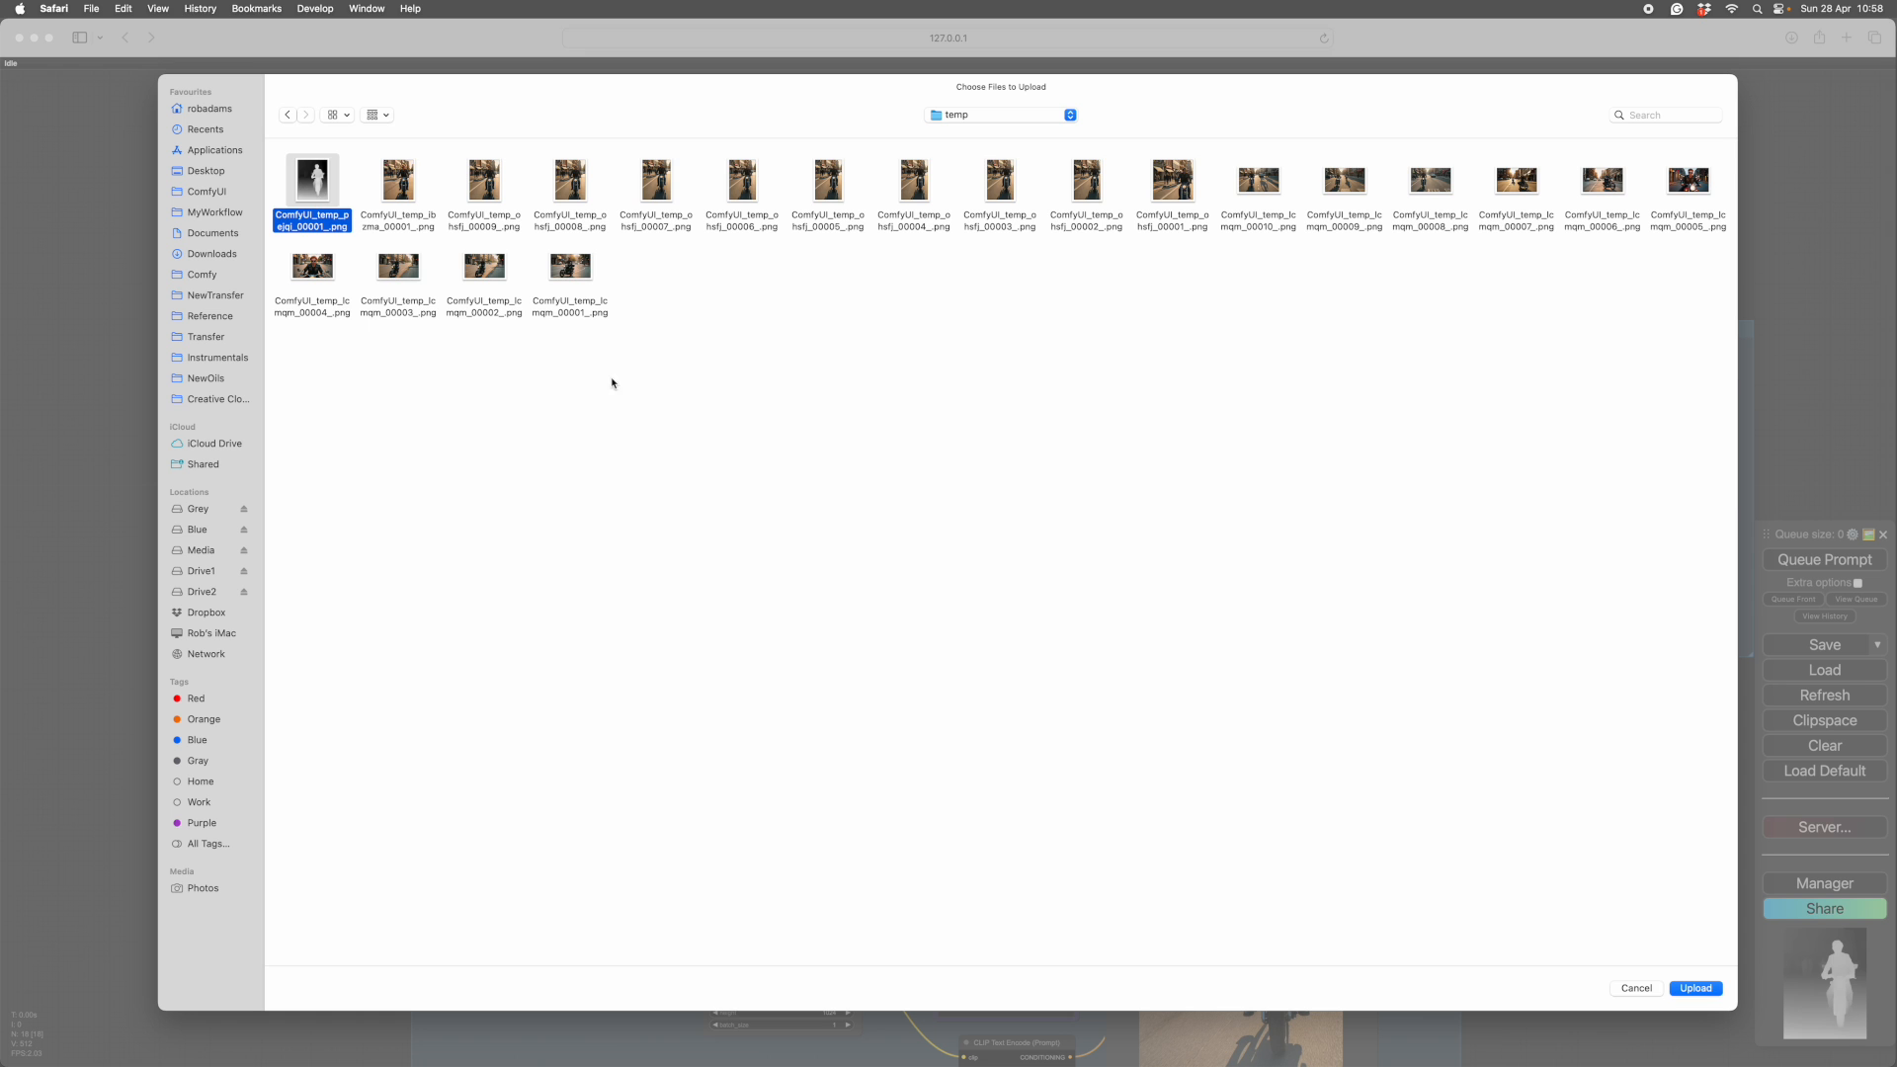
left_click(1695, 988)
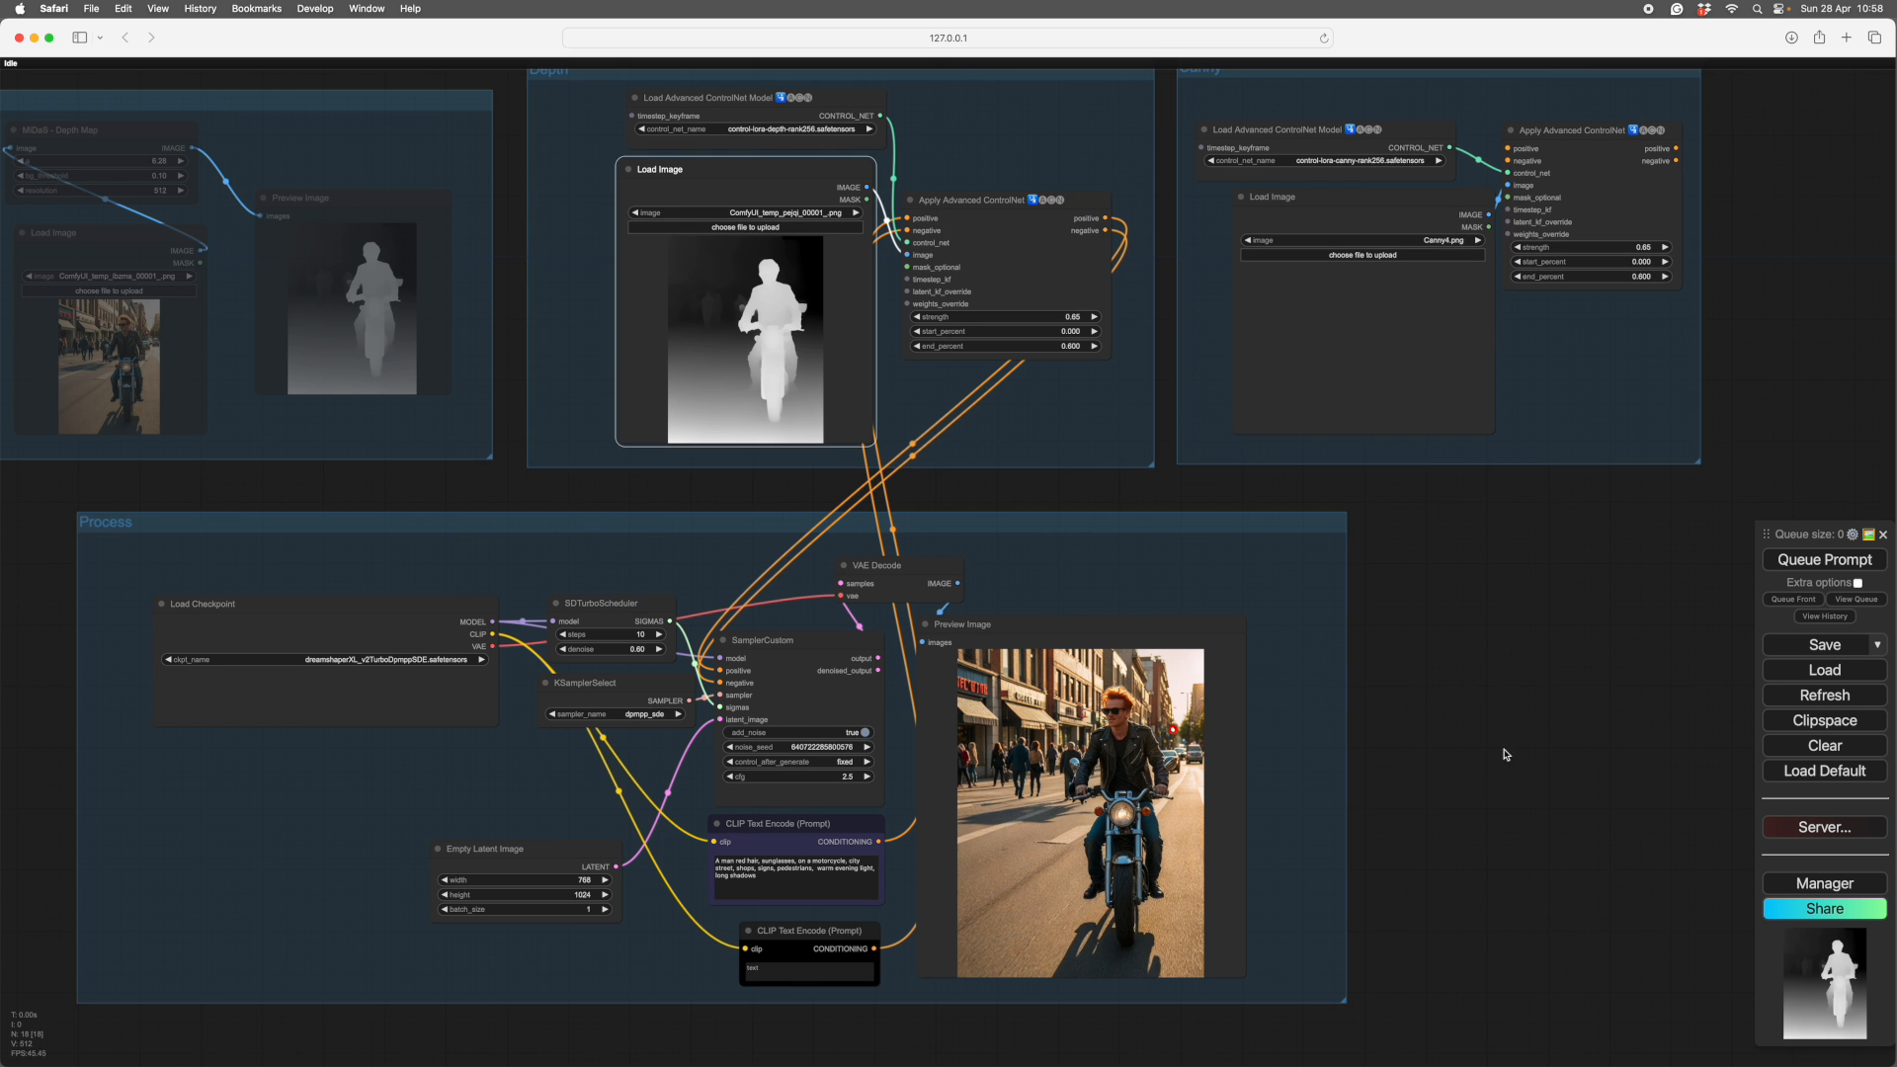
scroll(1505, 753, "up", 5)
scroll(1497, 697, "down", 4)
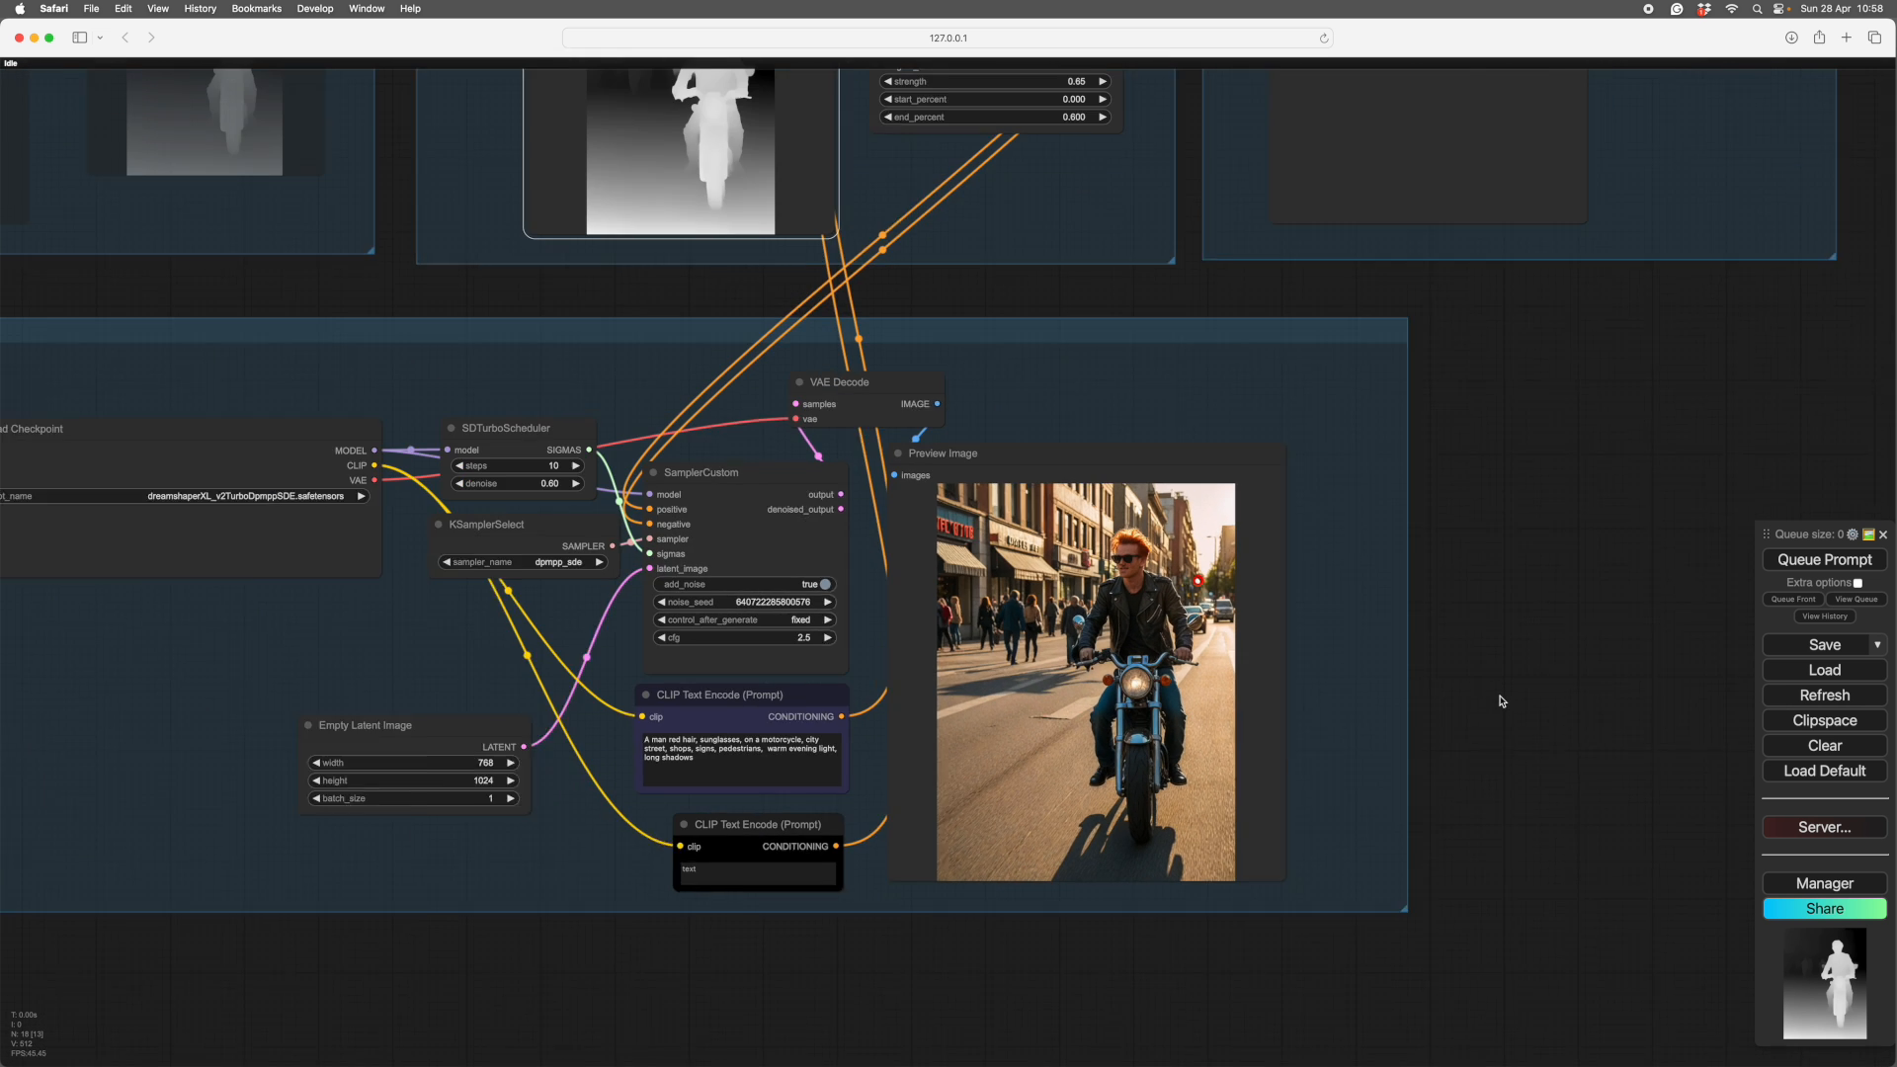
scroll(1601, 676, "down", 3)
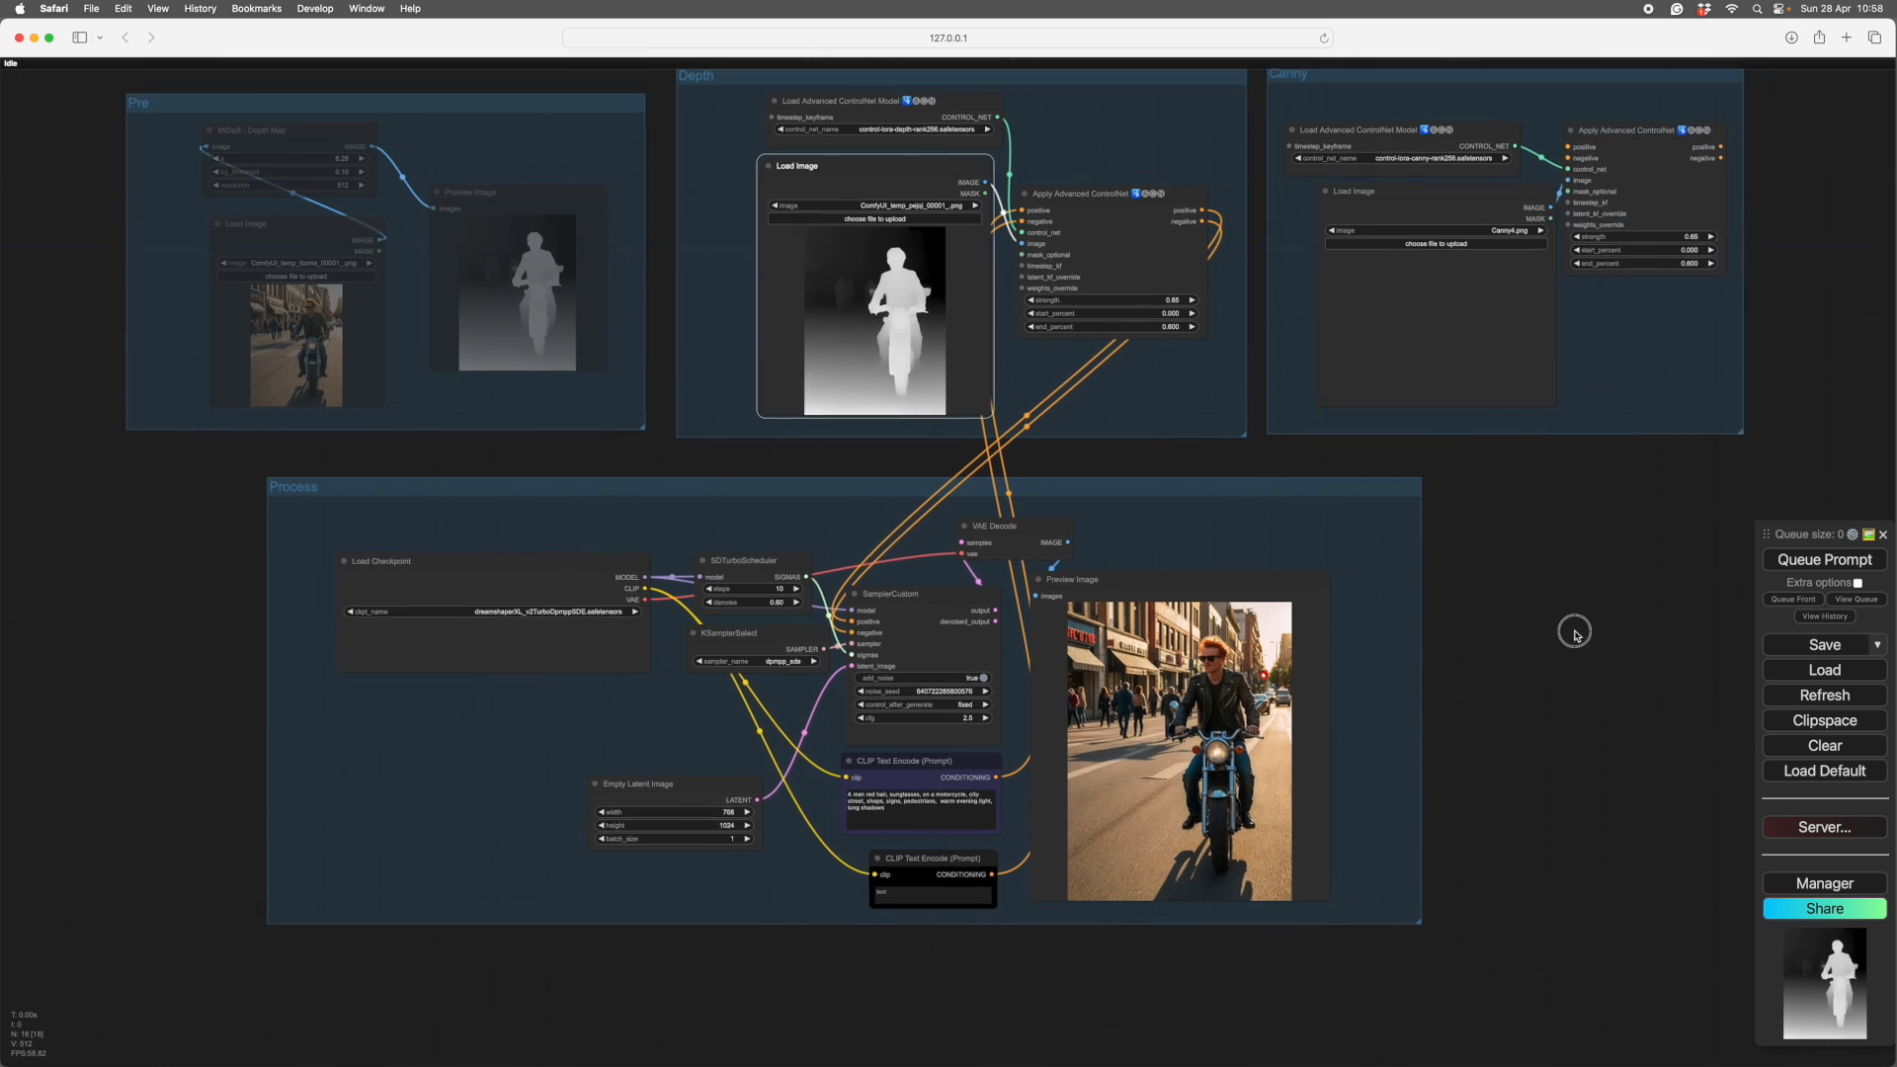
scroll(1556, 808, "down", 3)
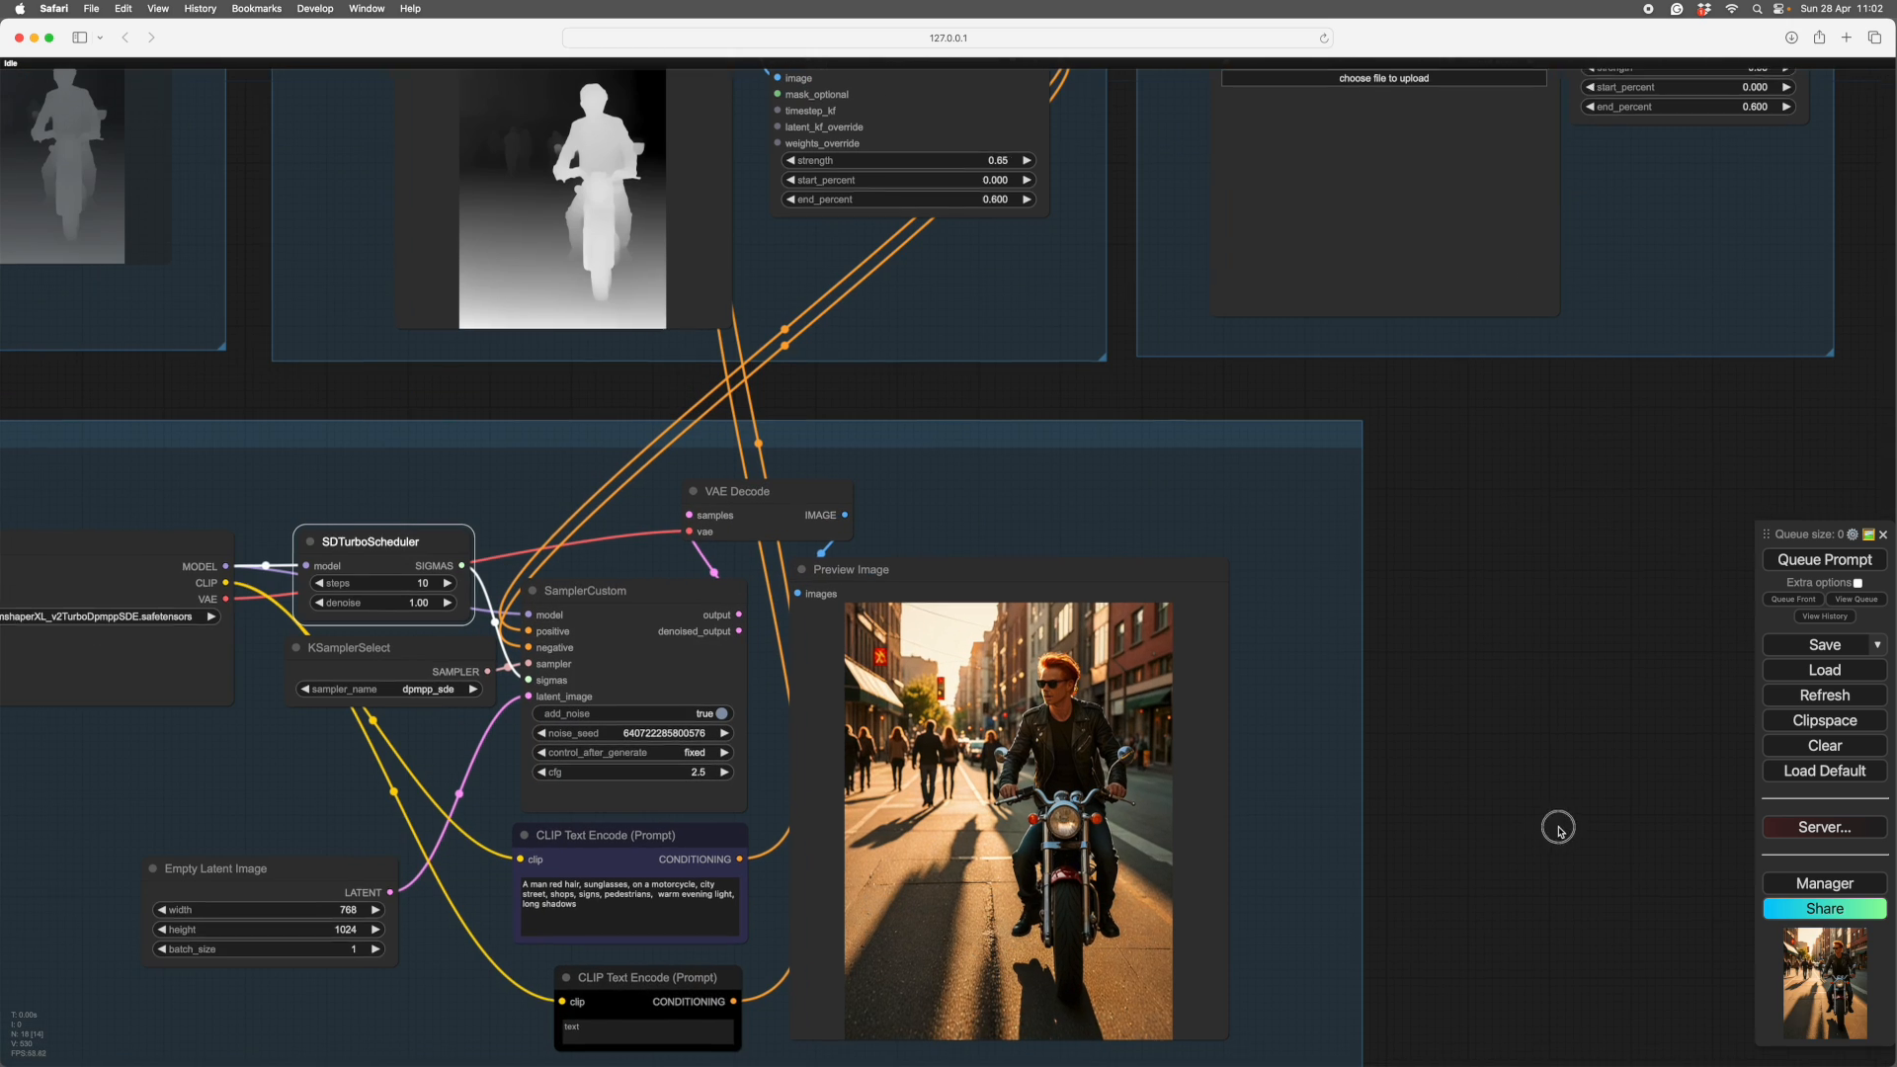
- Examine the depth-guided motorcycle rider image in the Process group's Preview Image node against the depth map and settings
scroll(1667, 791, "up", 5)
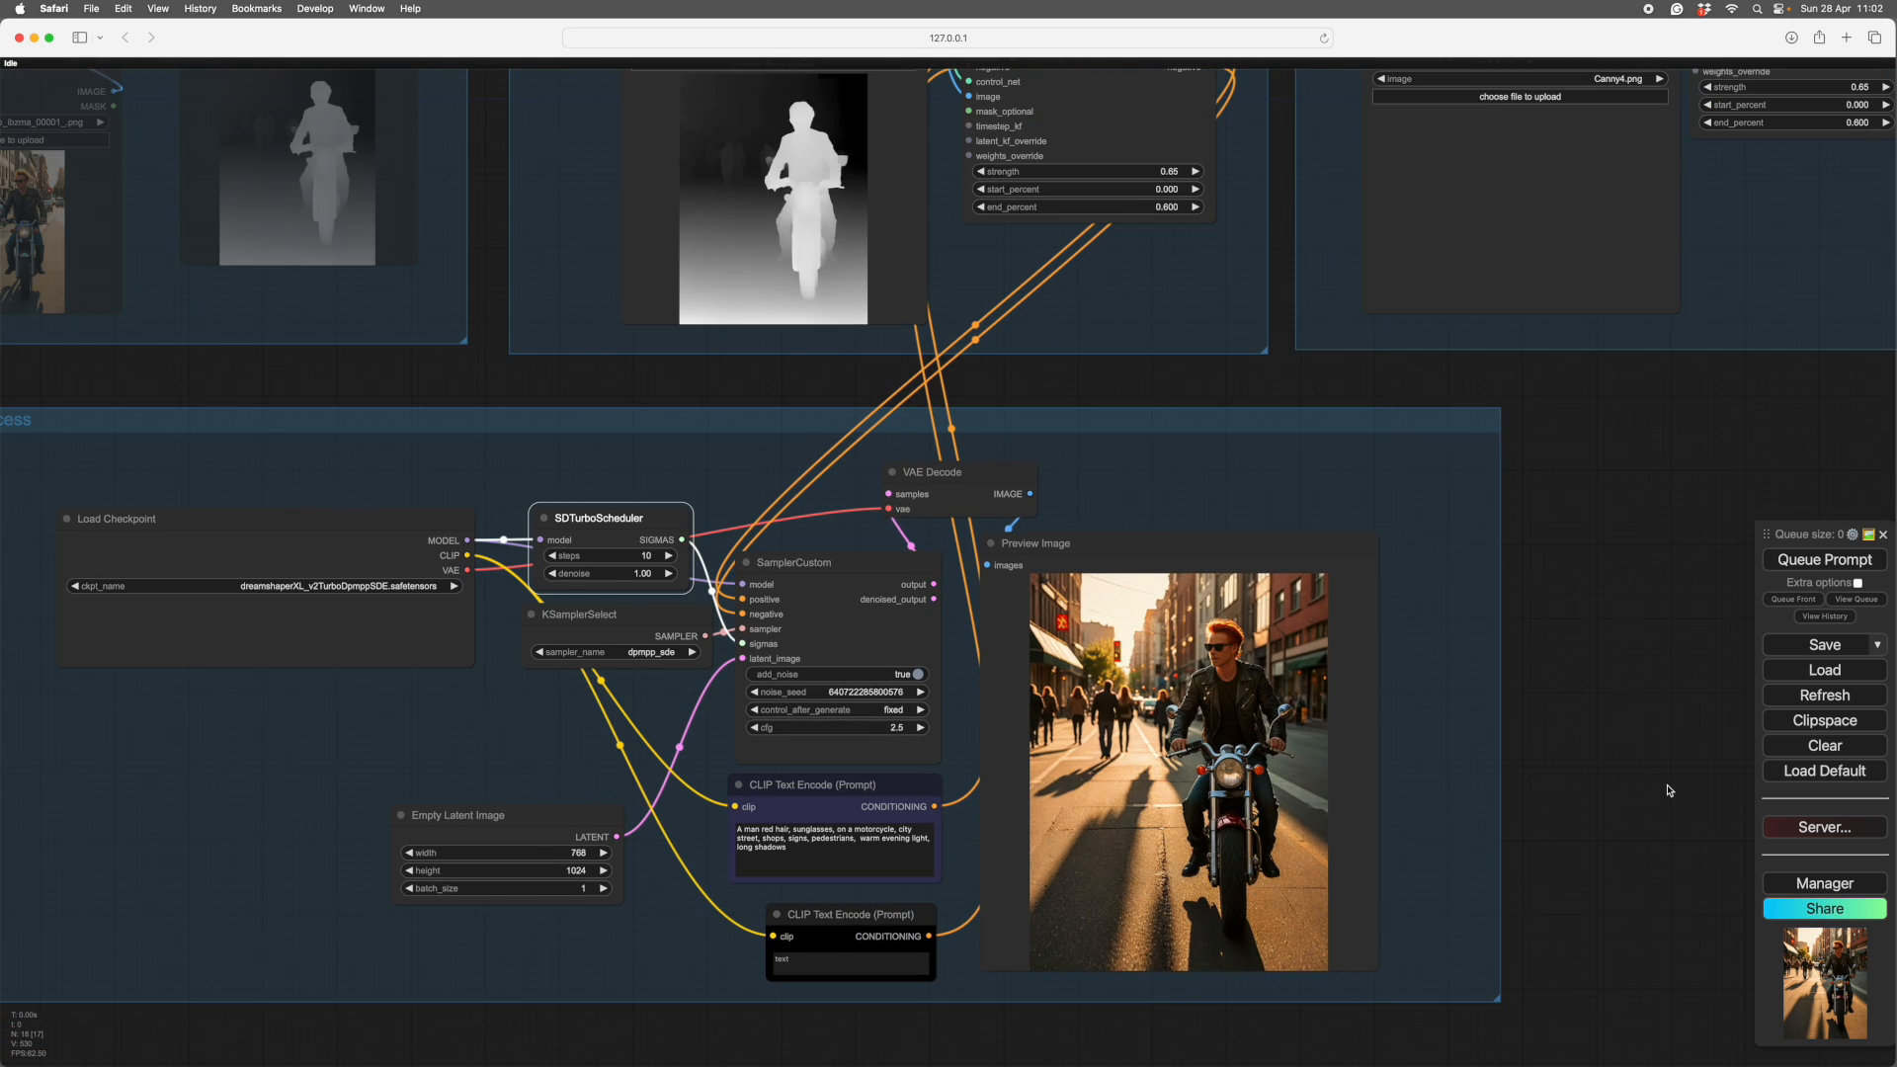
scroll(1660, 724, "down", 3)
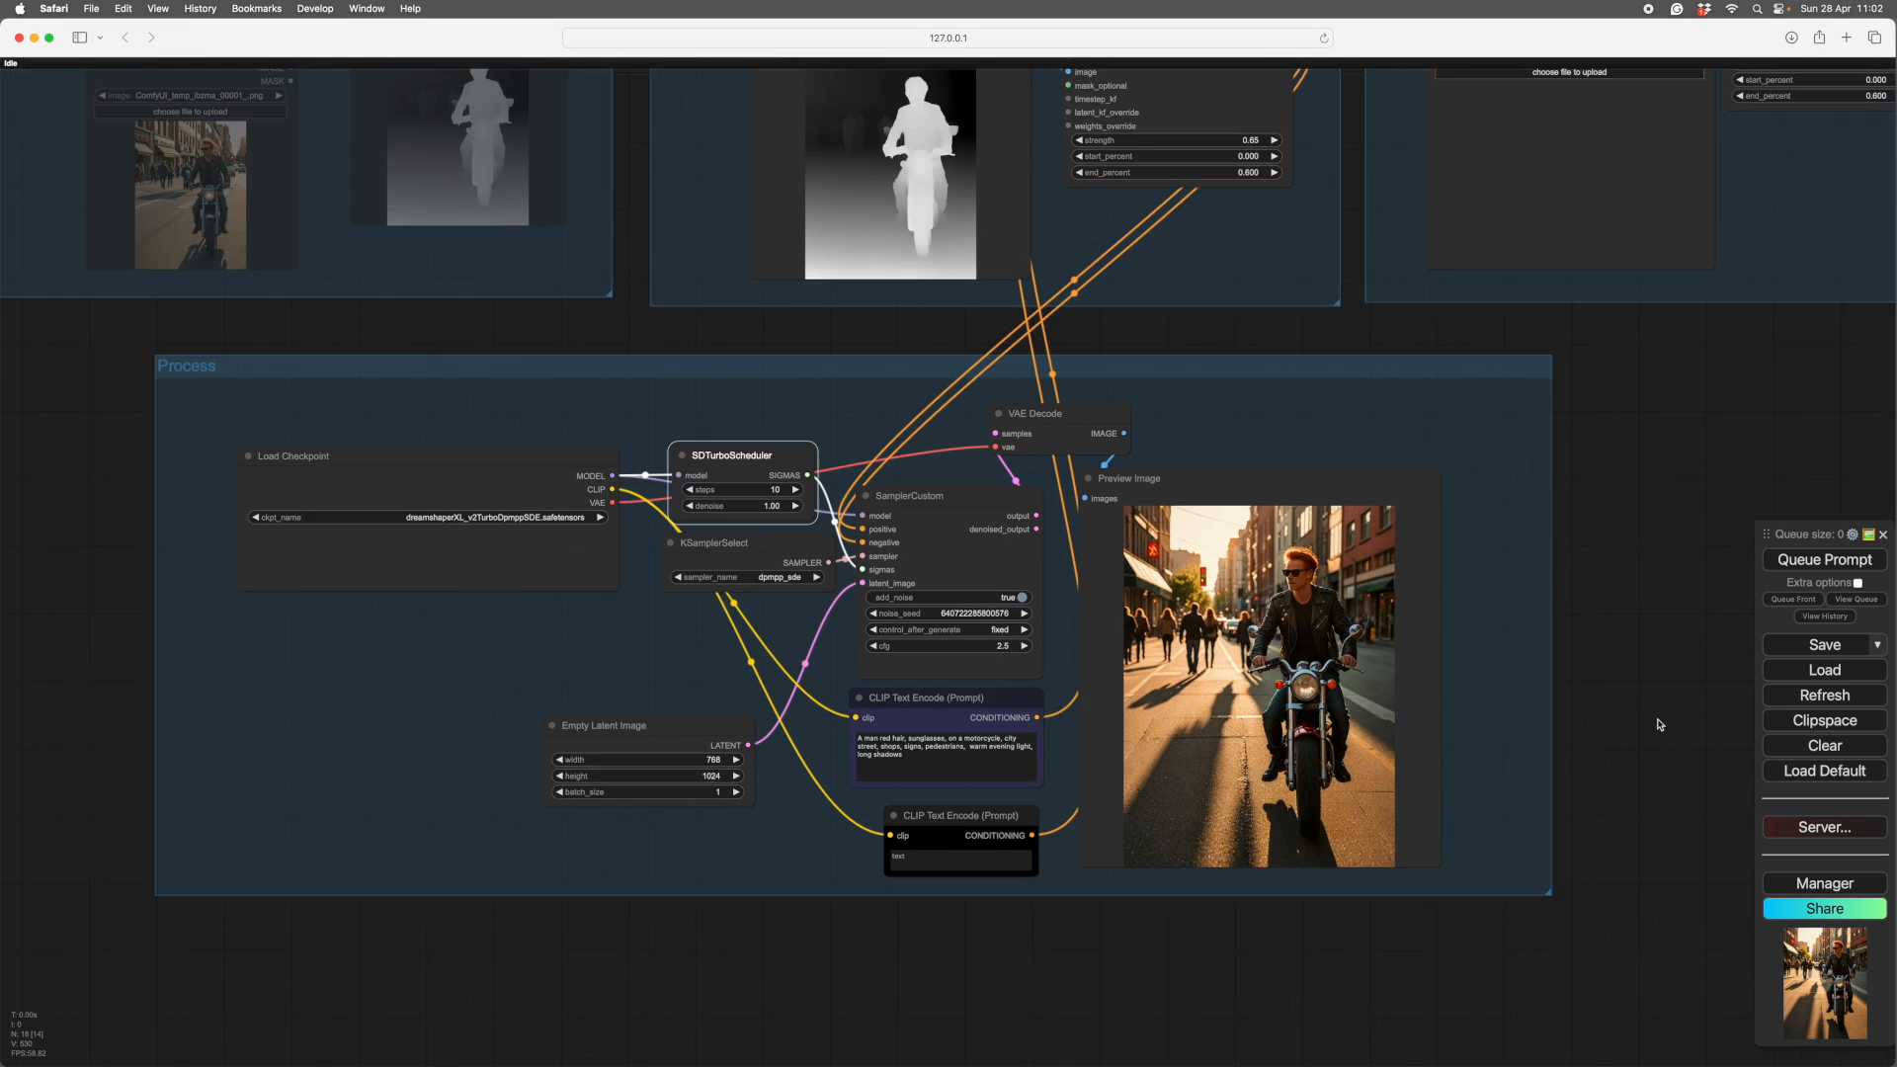
scroll(1659, 724, "up", 5)
scroll(1639, 714, "right", 3)
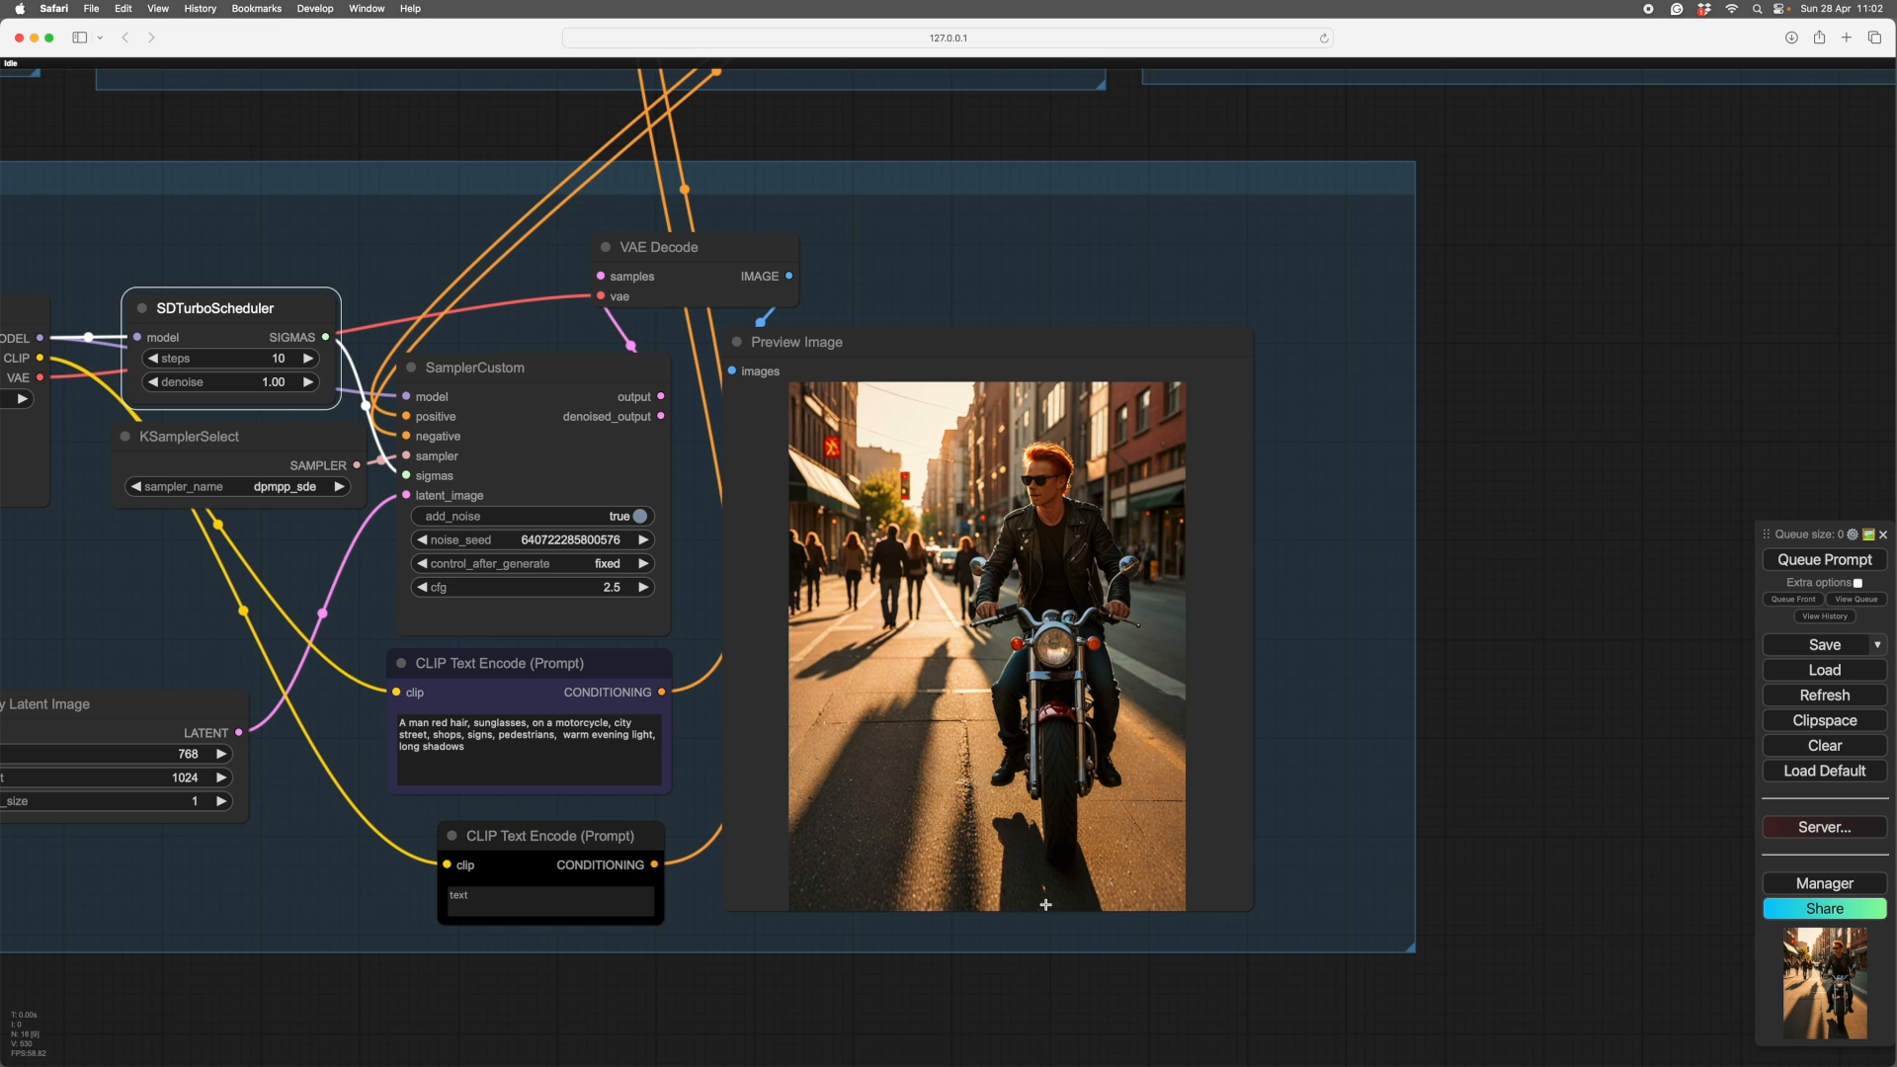
scroll(1575, 643, "down", 4)
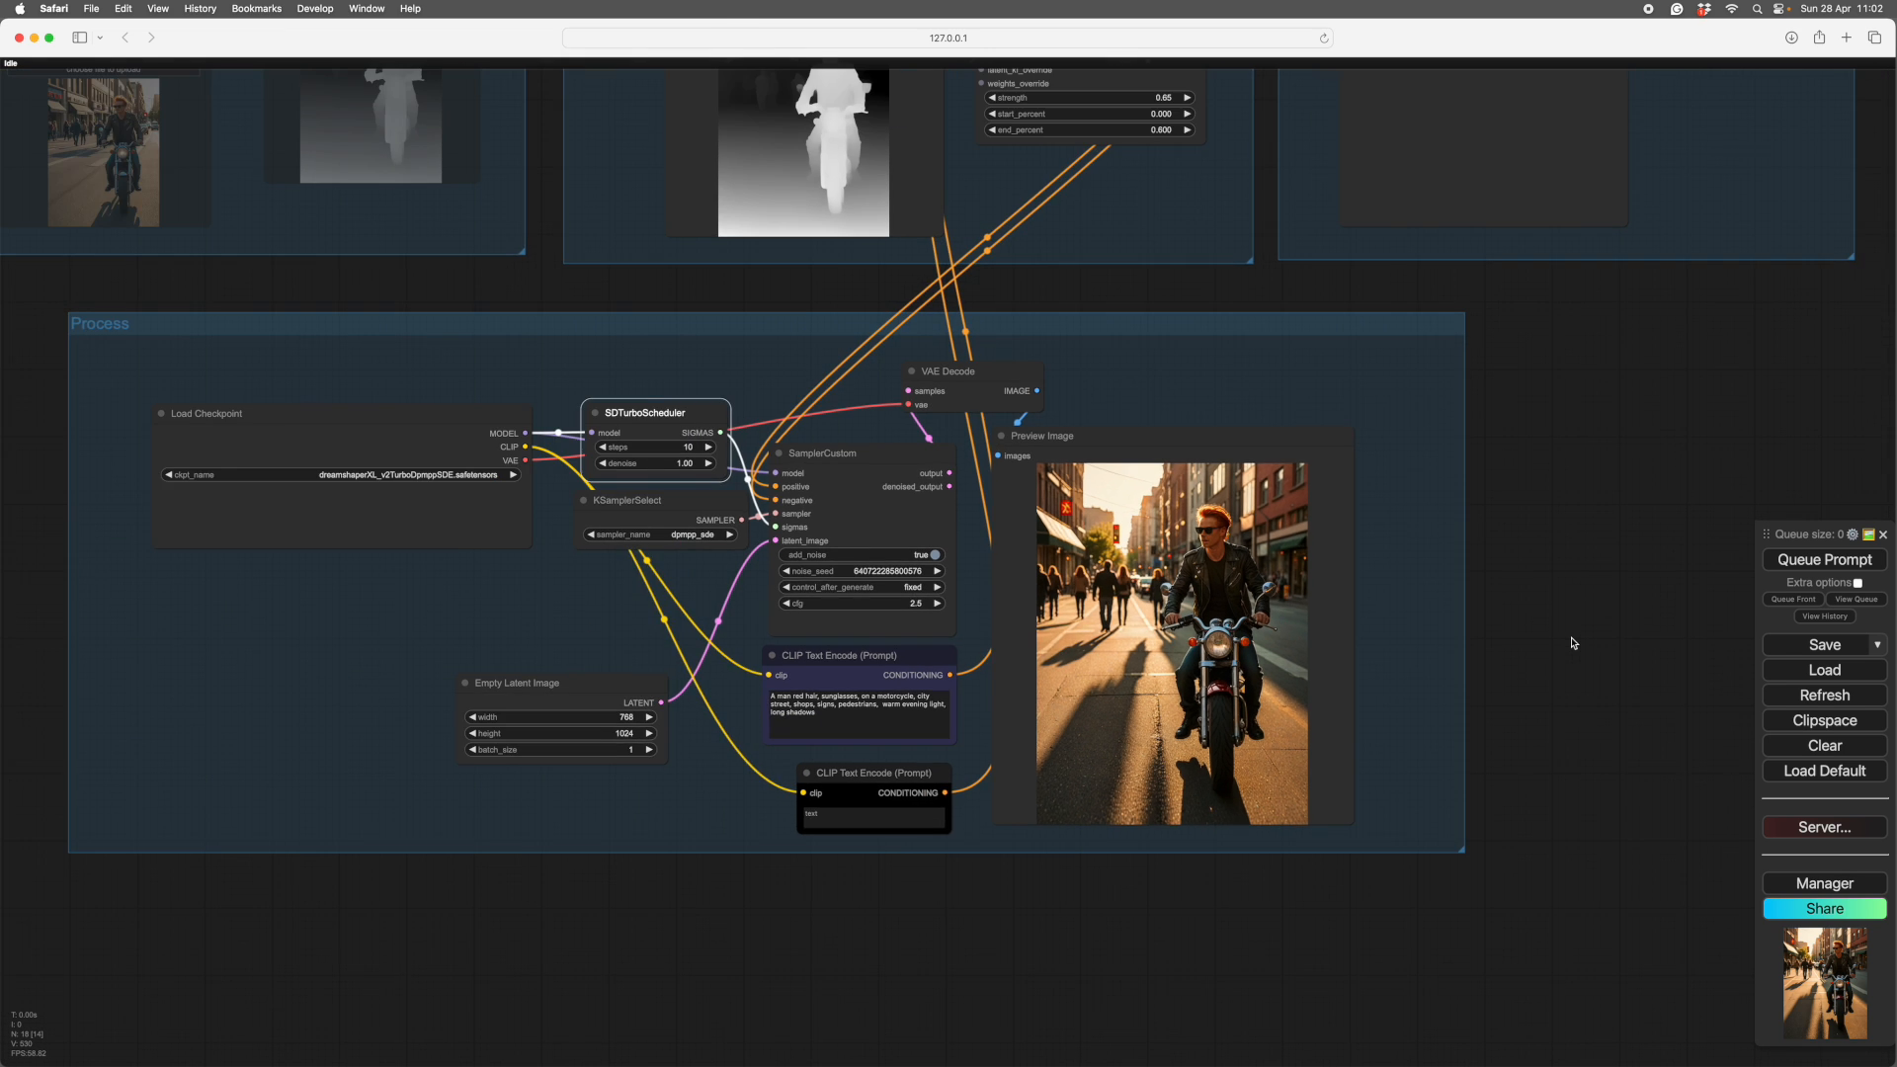
scroll(1590, 671, "up", 3)
scroll(1596, 689, "left", 3)
scroll(1609, 643, "up", 3)
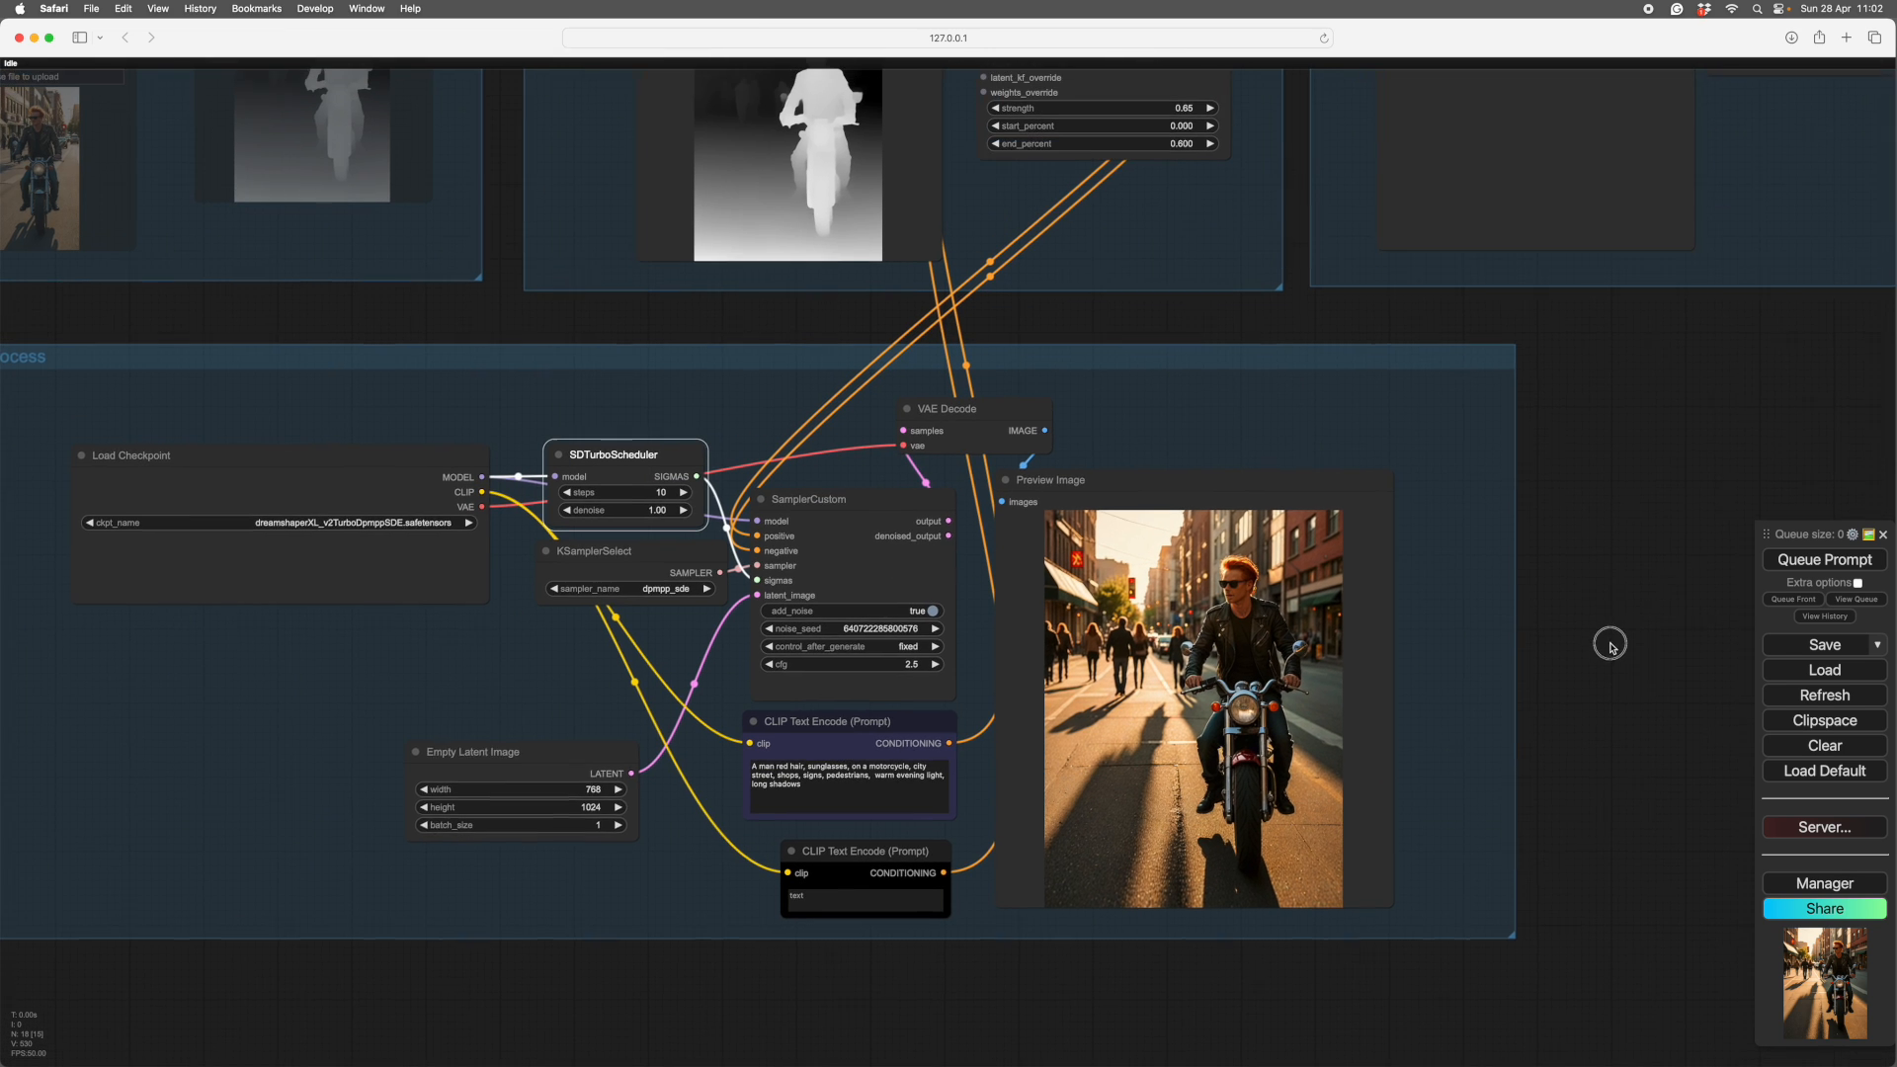
scroll(1272, 659, "up", 2)
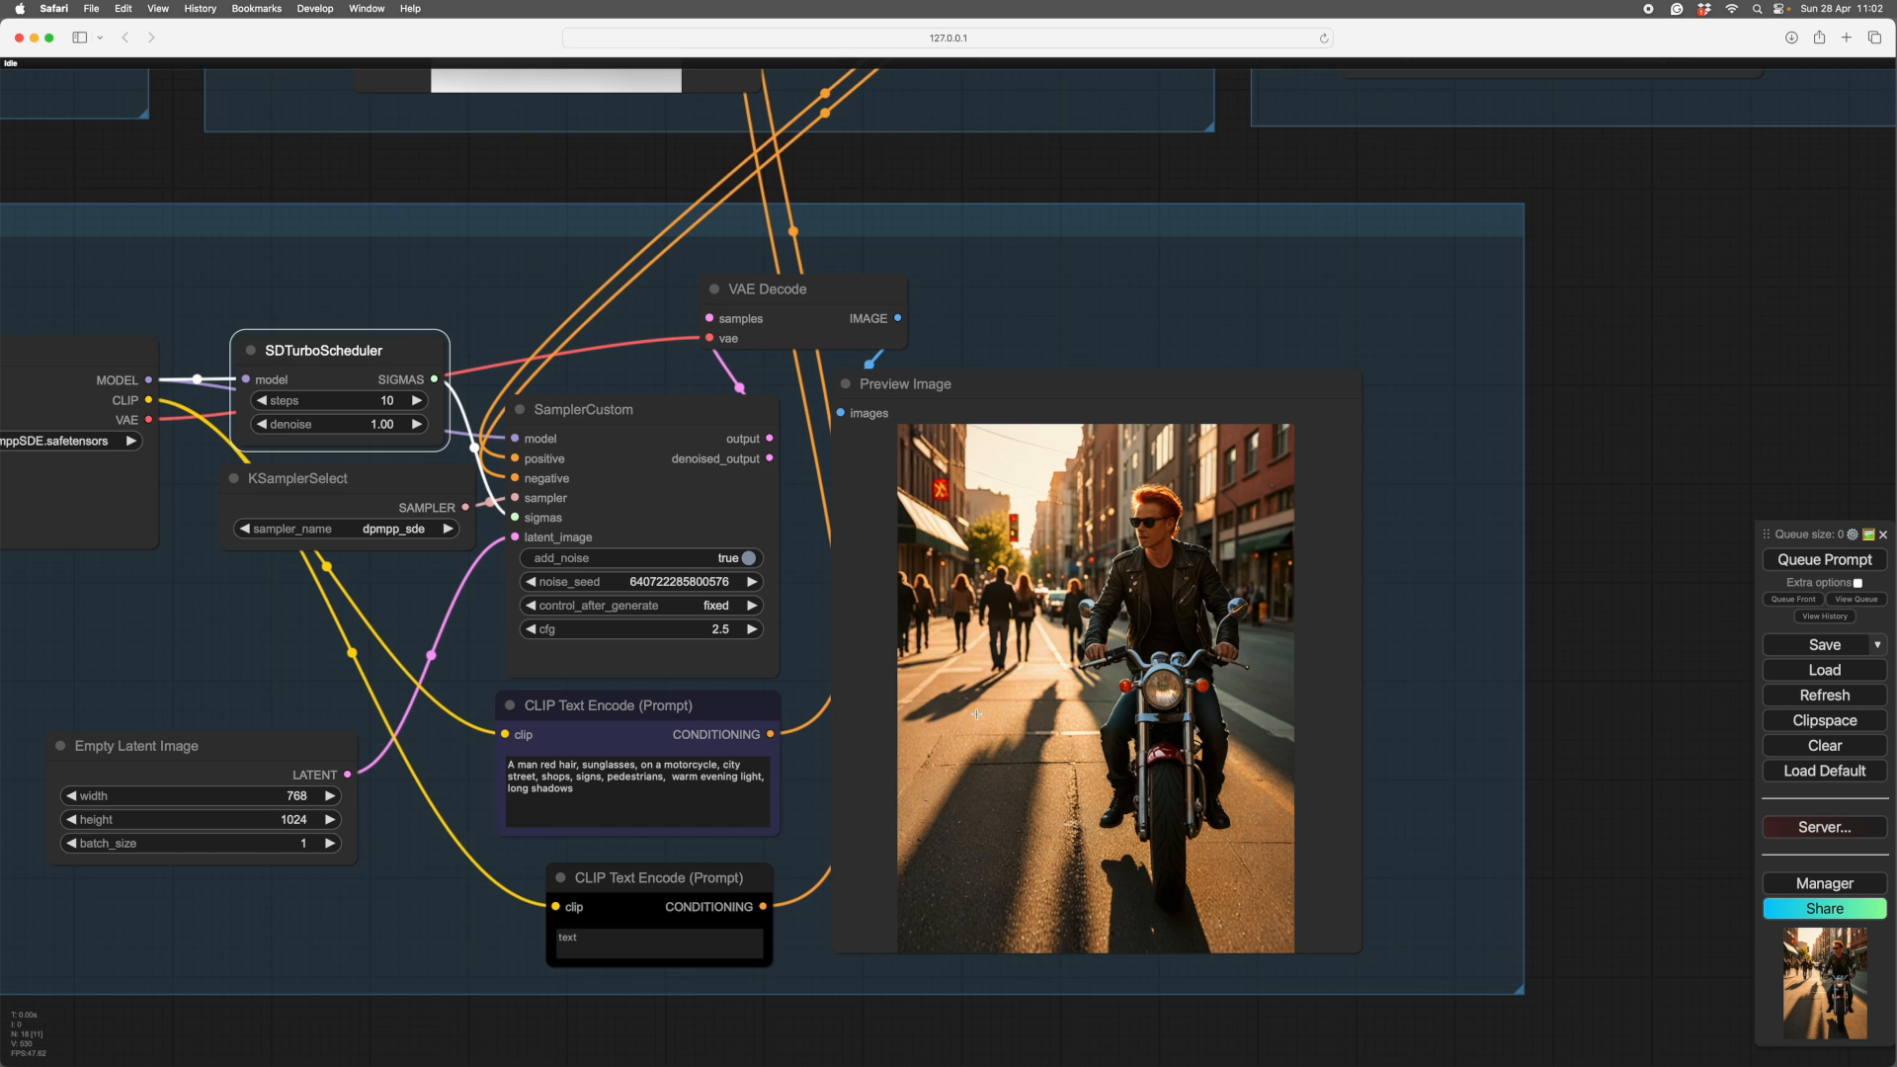
scroll(1606, 650, "down", 3)
scroll(1643, 520, "up", 2)
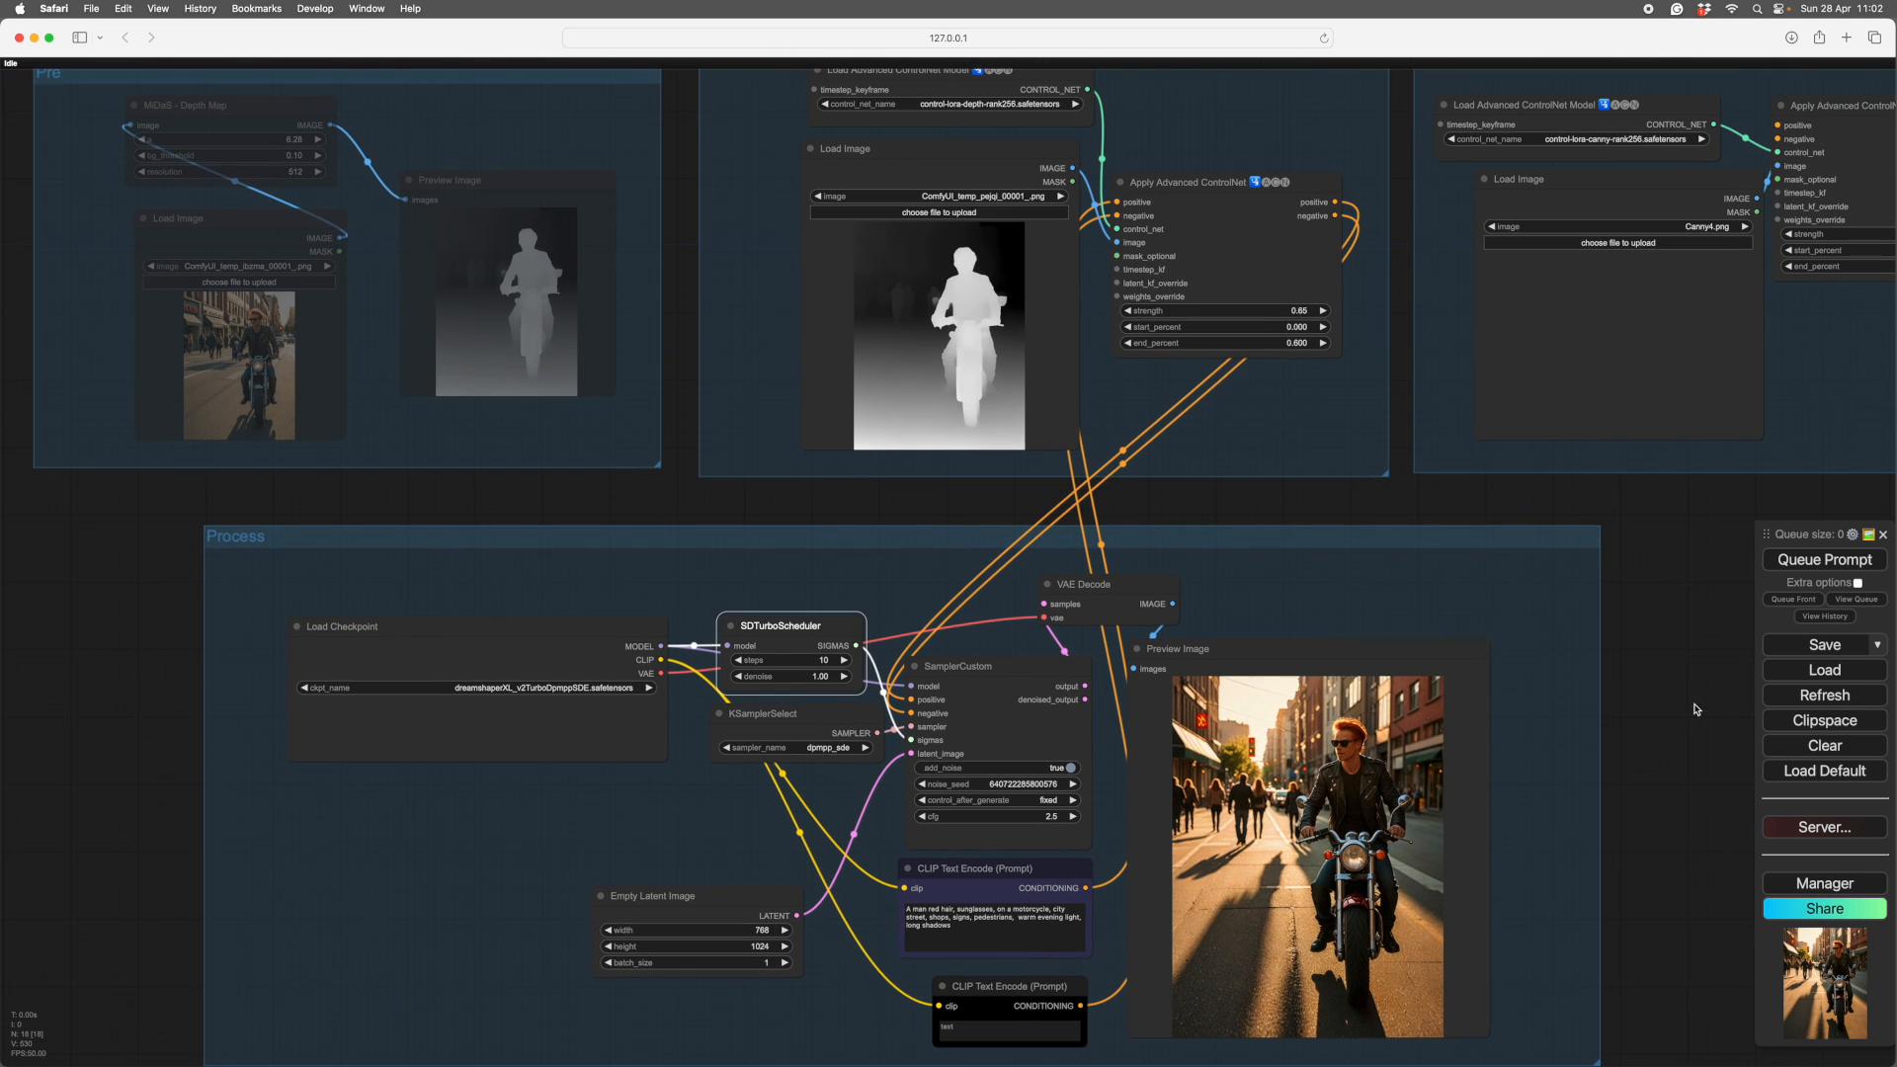
- Tidy the Pre group by lowering the Preview Image node and nudging the Load Image and Canny Edge nodes upward
left_click_drag(1261, 495, 1621, 597)
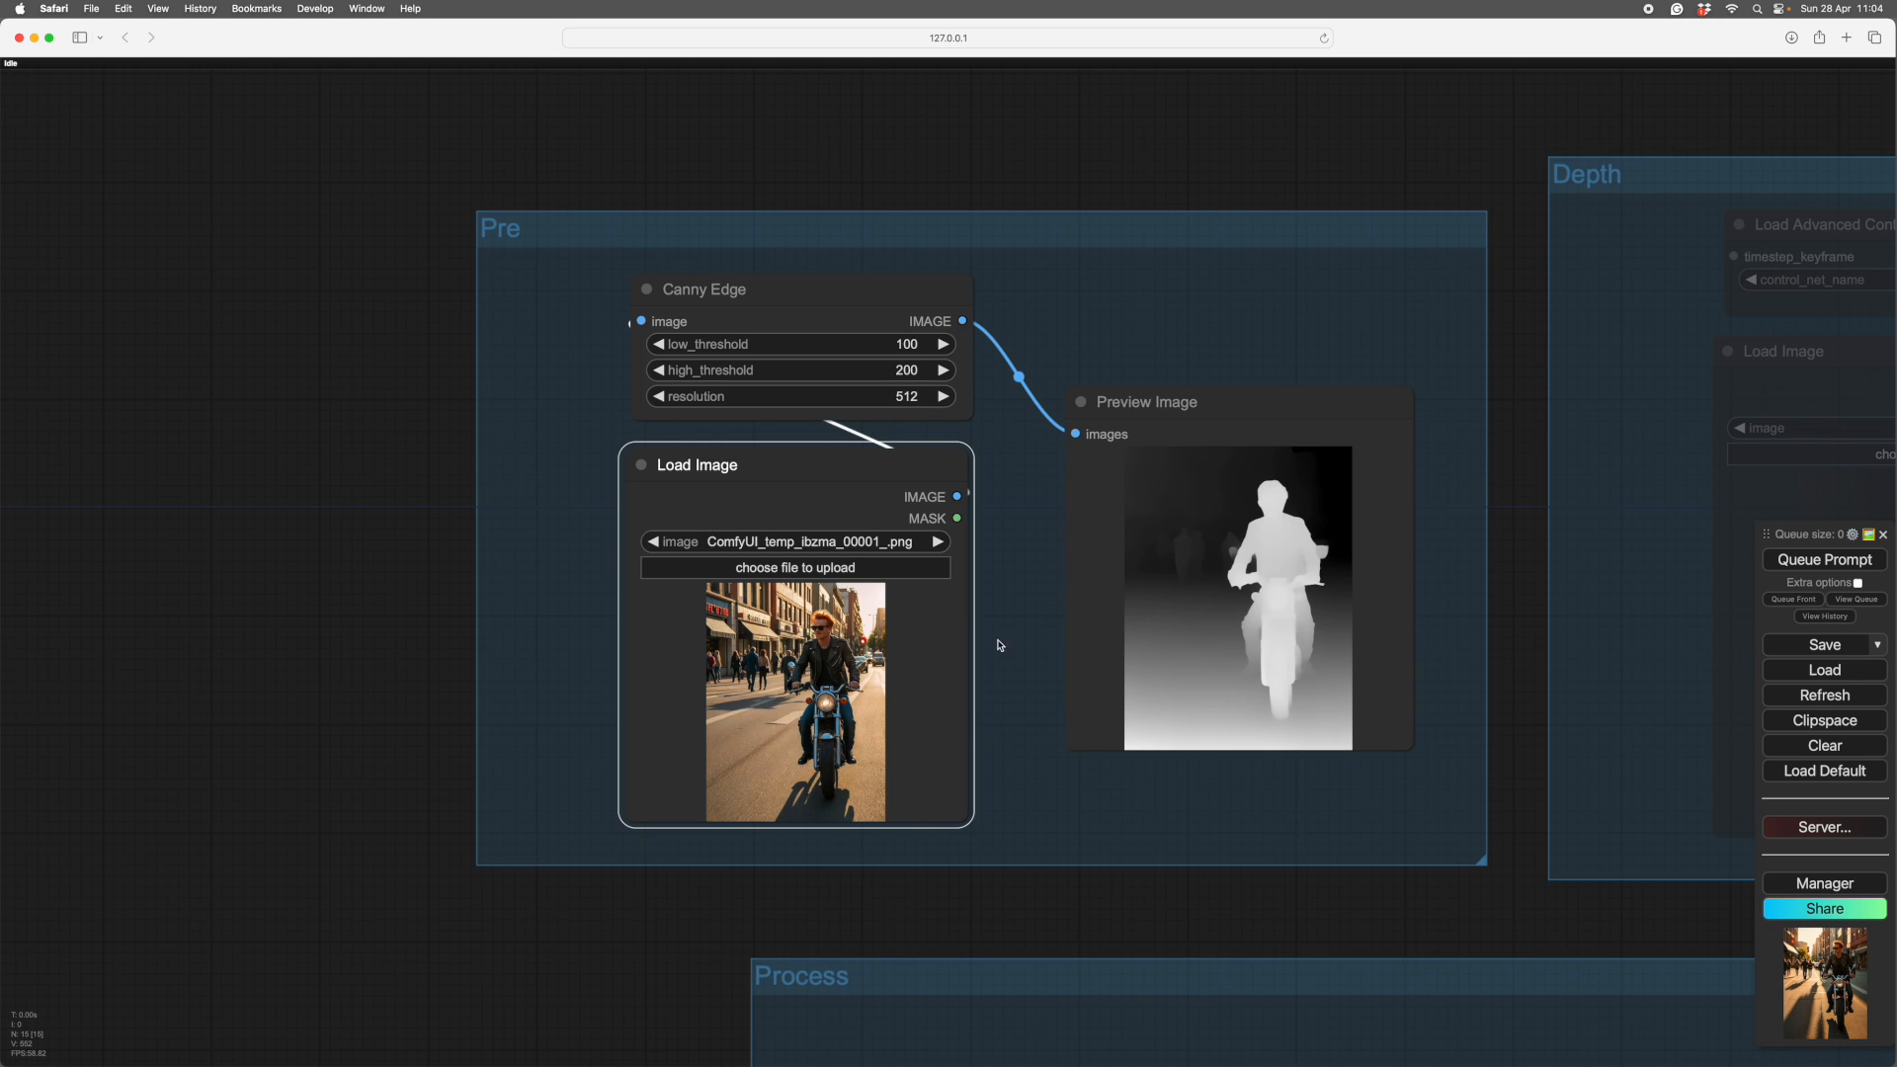
left_click_drag(1216, 403, 1211, 456)
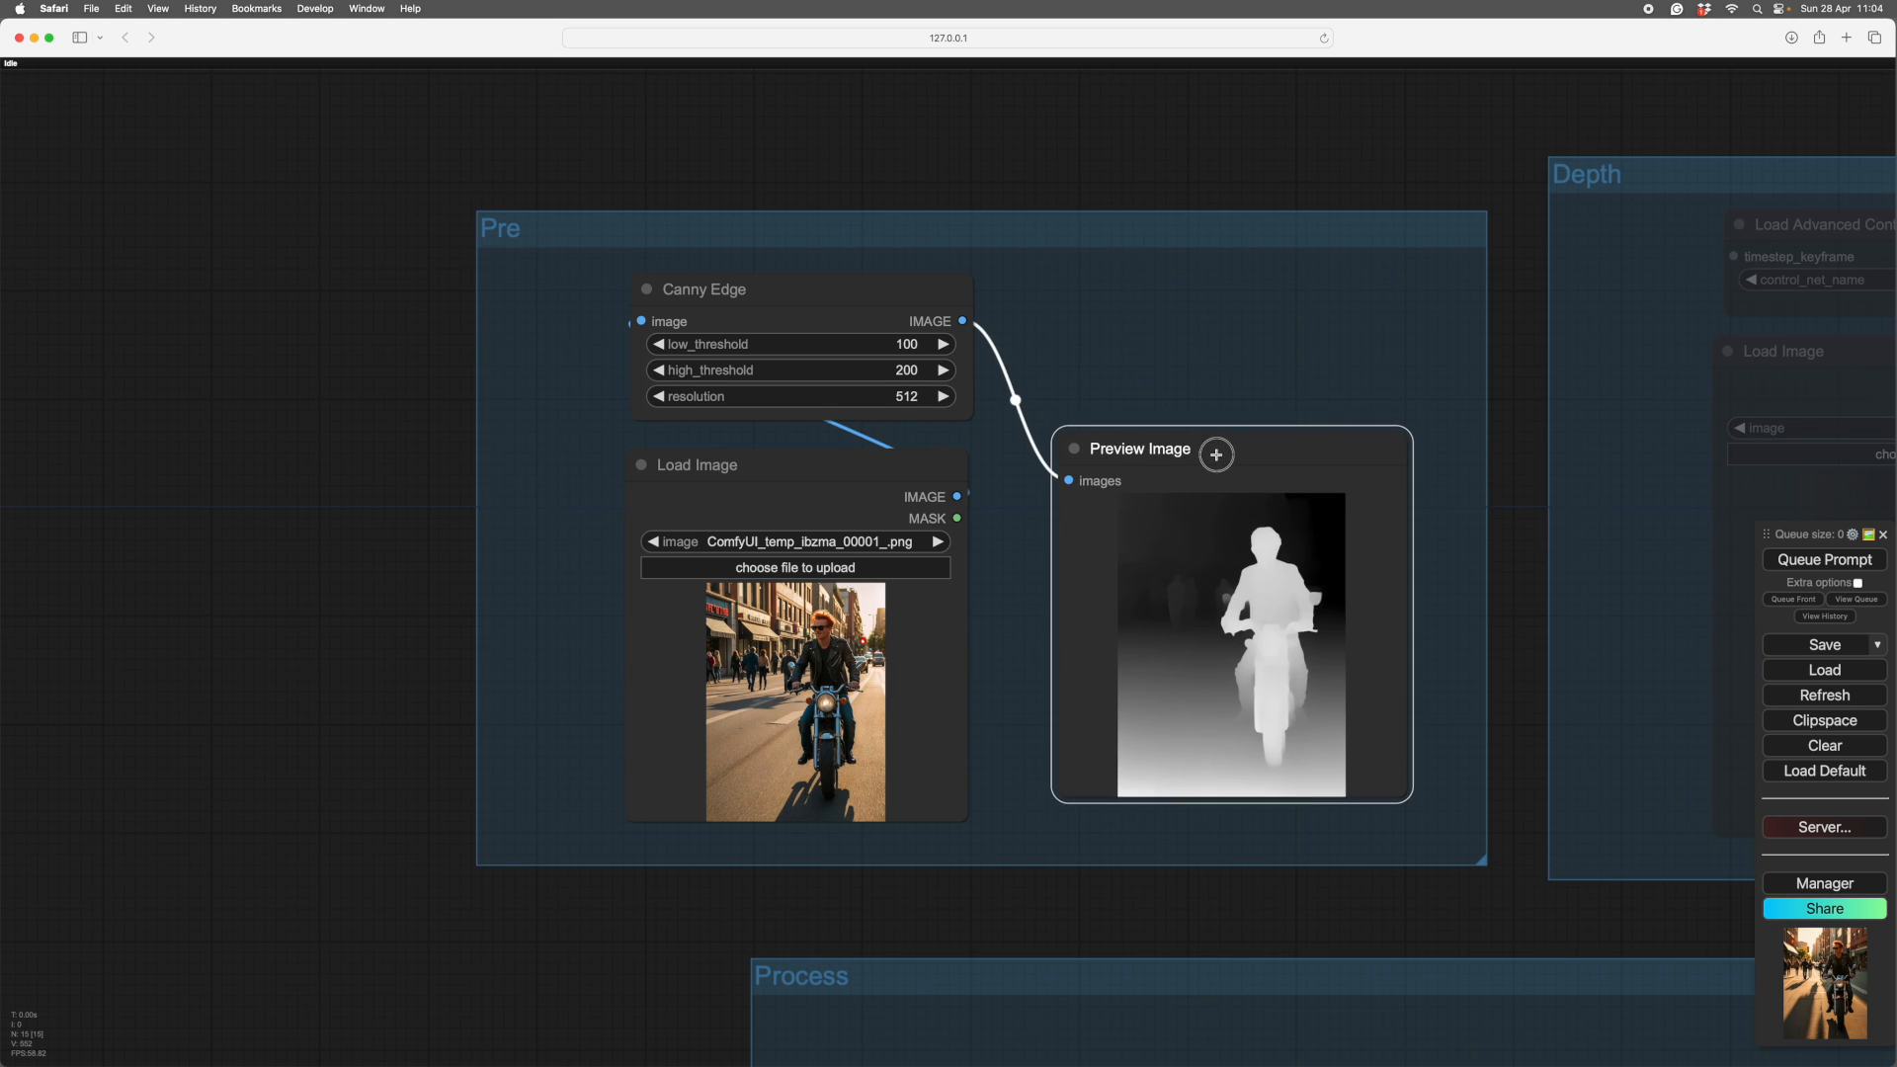
left_click(856, 474)
left_click_drag(856, 474, 863, 460)
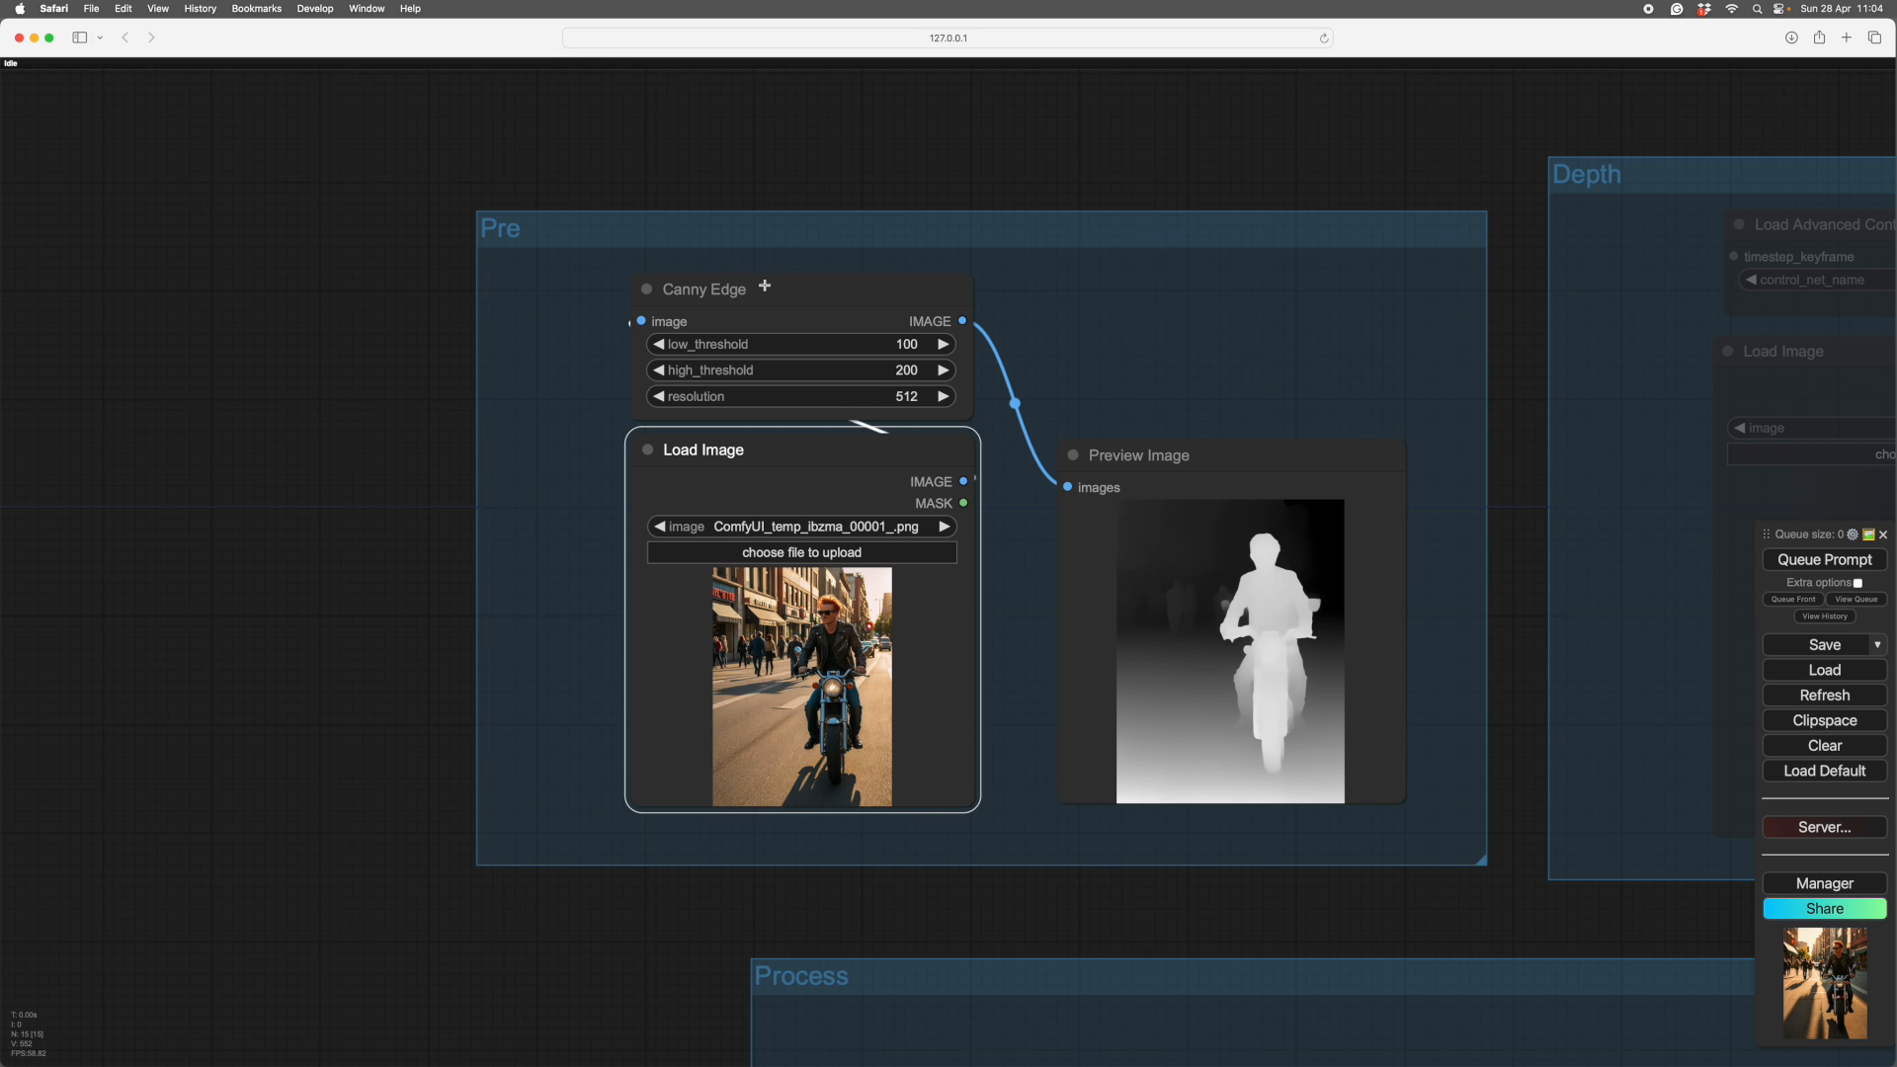
left_click_drag(764, 287, 757, 279)
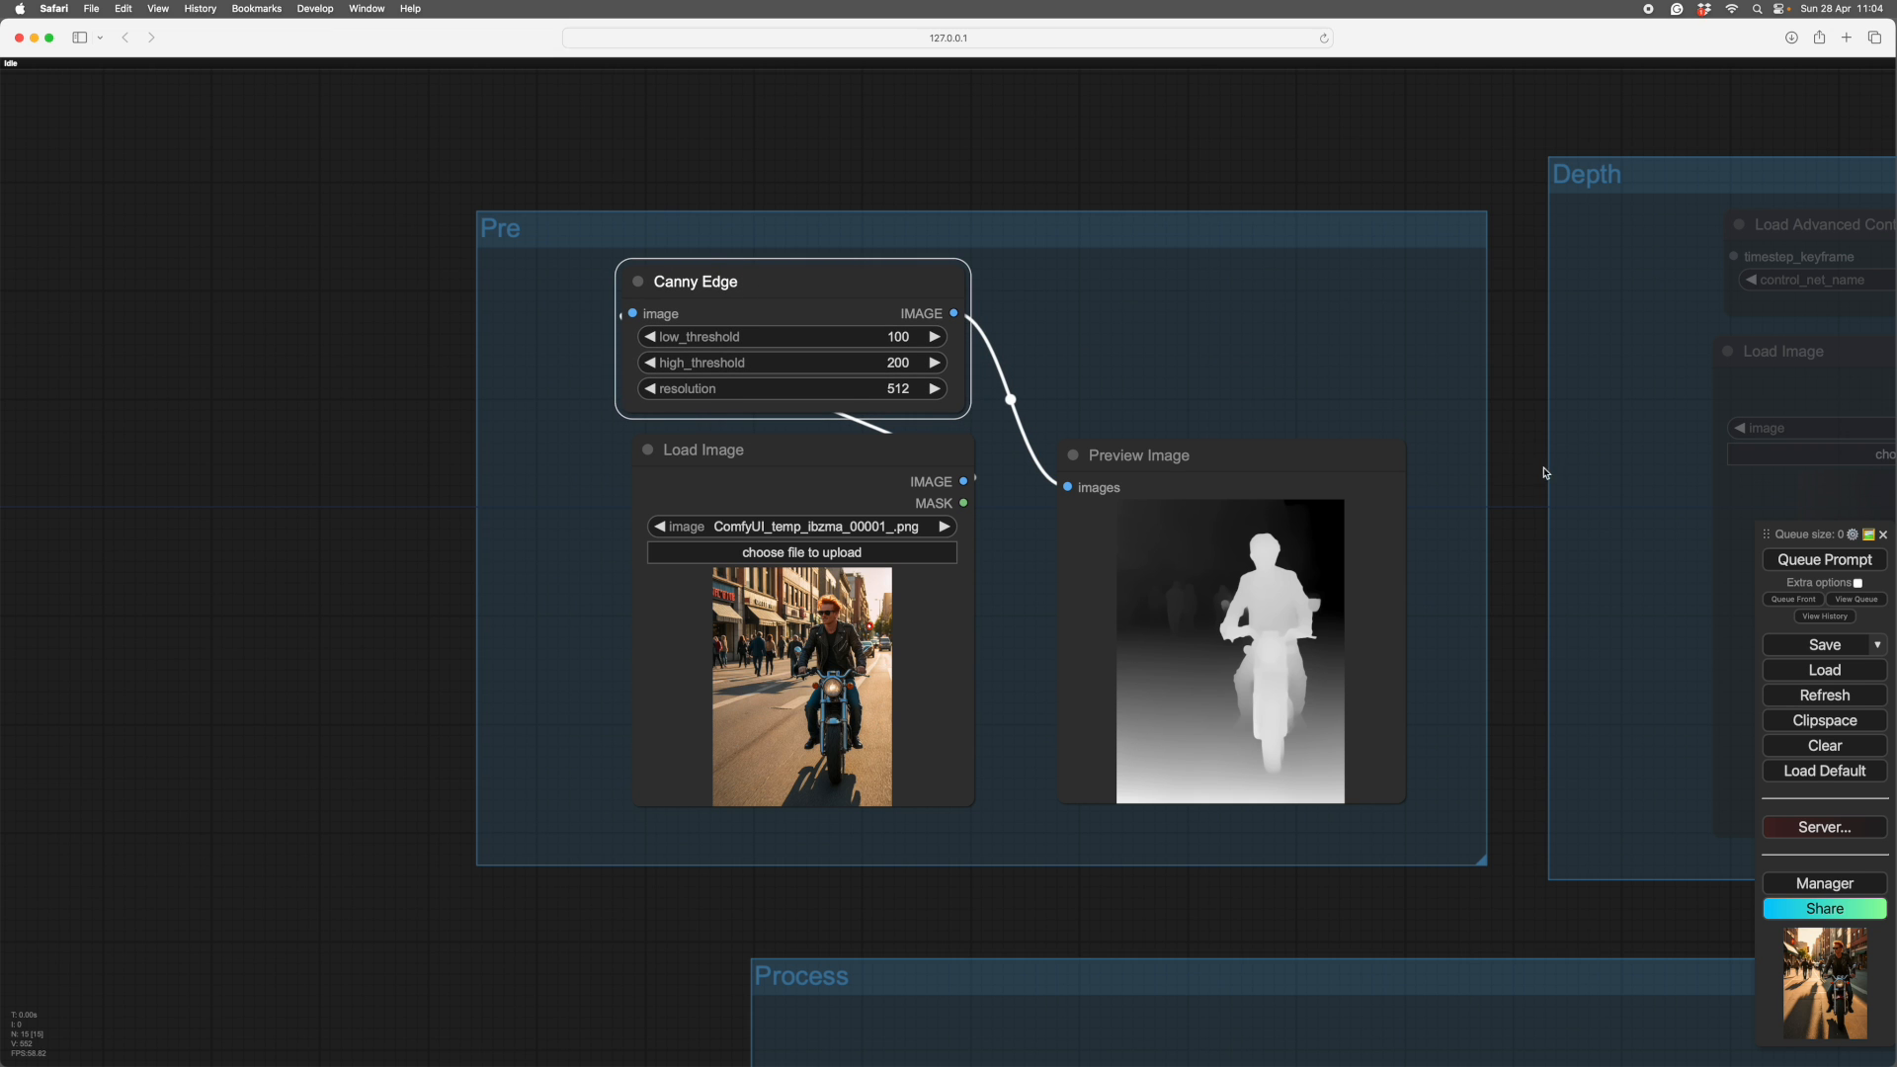
- Run the Pre group to produce a Canny edge map of the loaded motorcycle image
scroll(1546, 473, "down", 2)
left_click_drag(1521, 489, 1162, 437)
scroll(1102, 464, "up", 4)
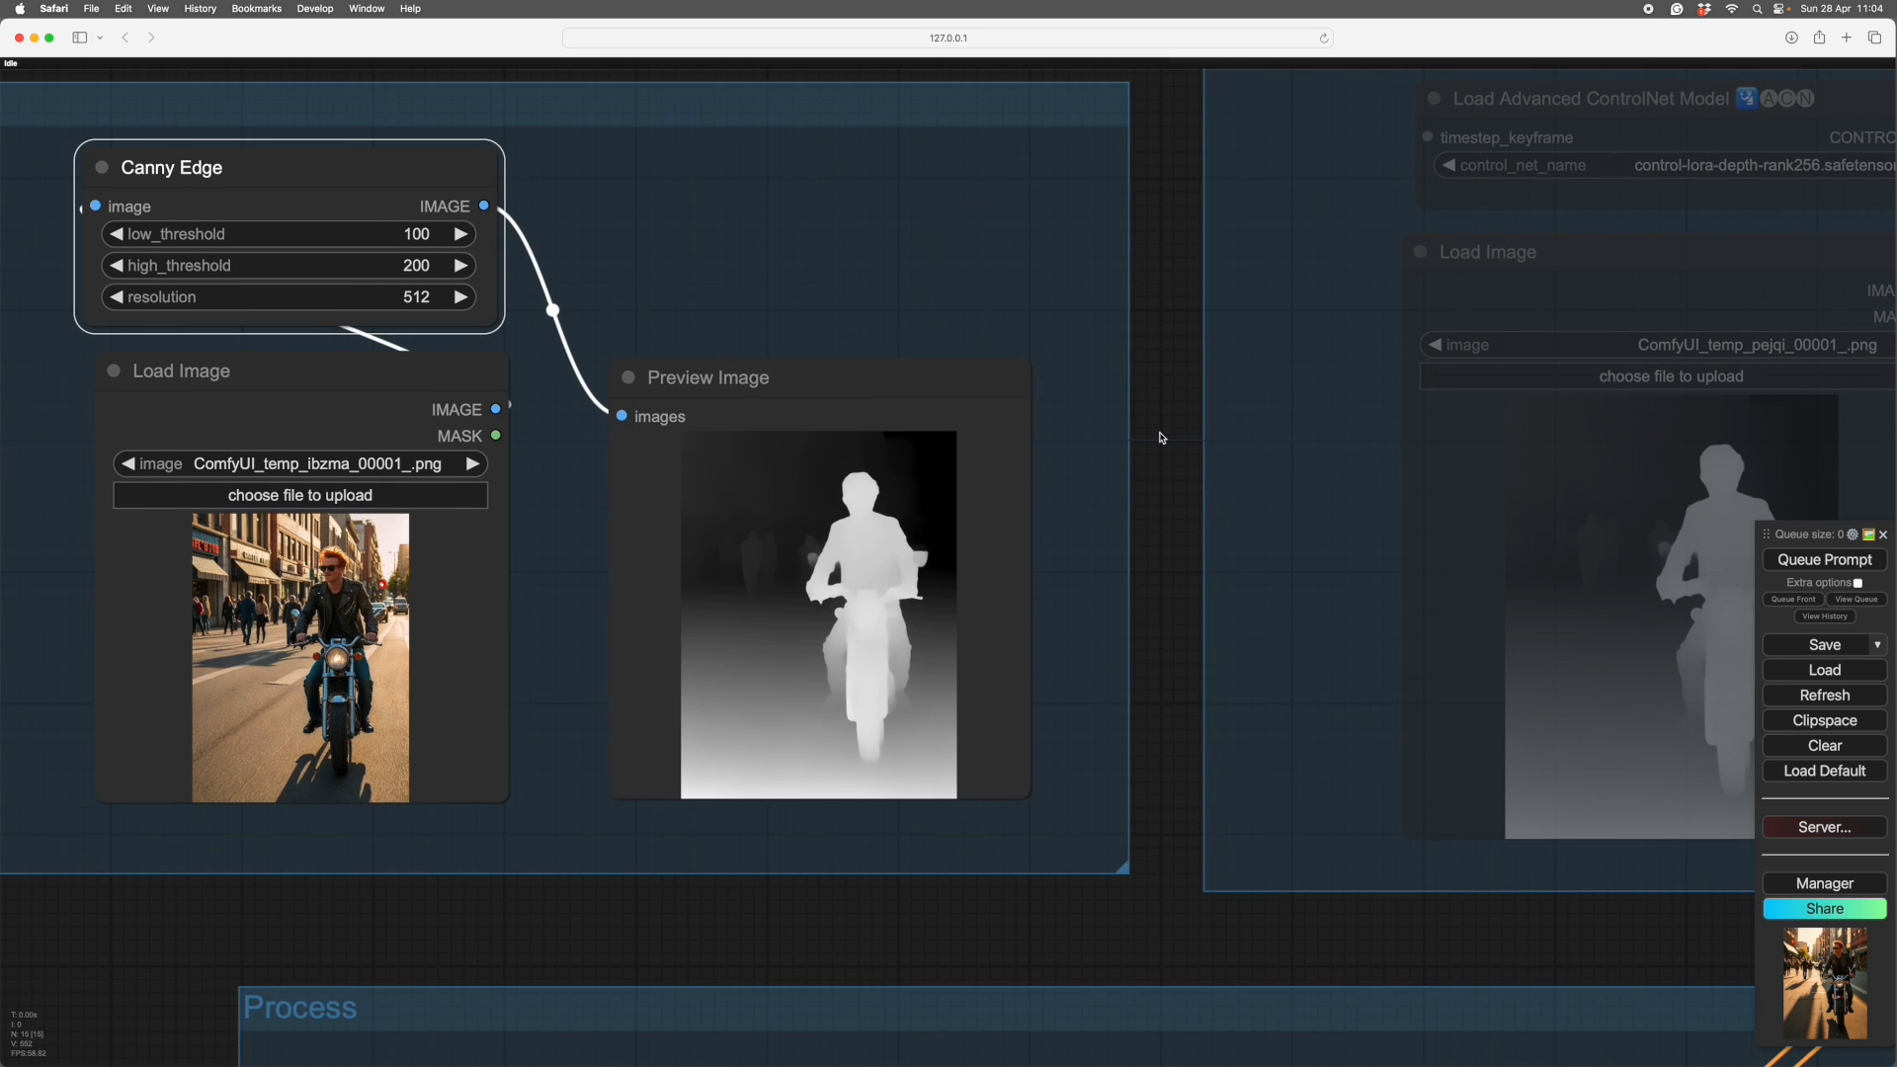
left_click(1825, 559)
scroll(1132, 497, "down", 2)
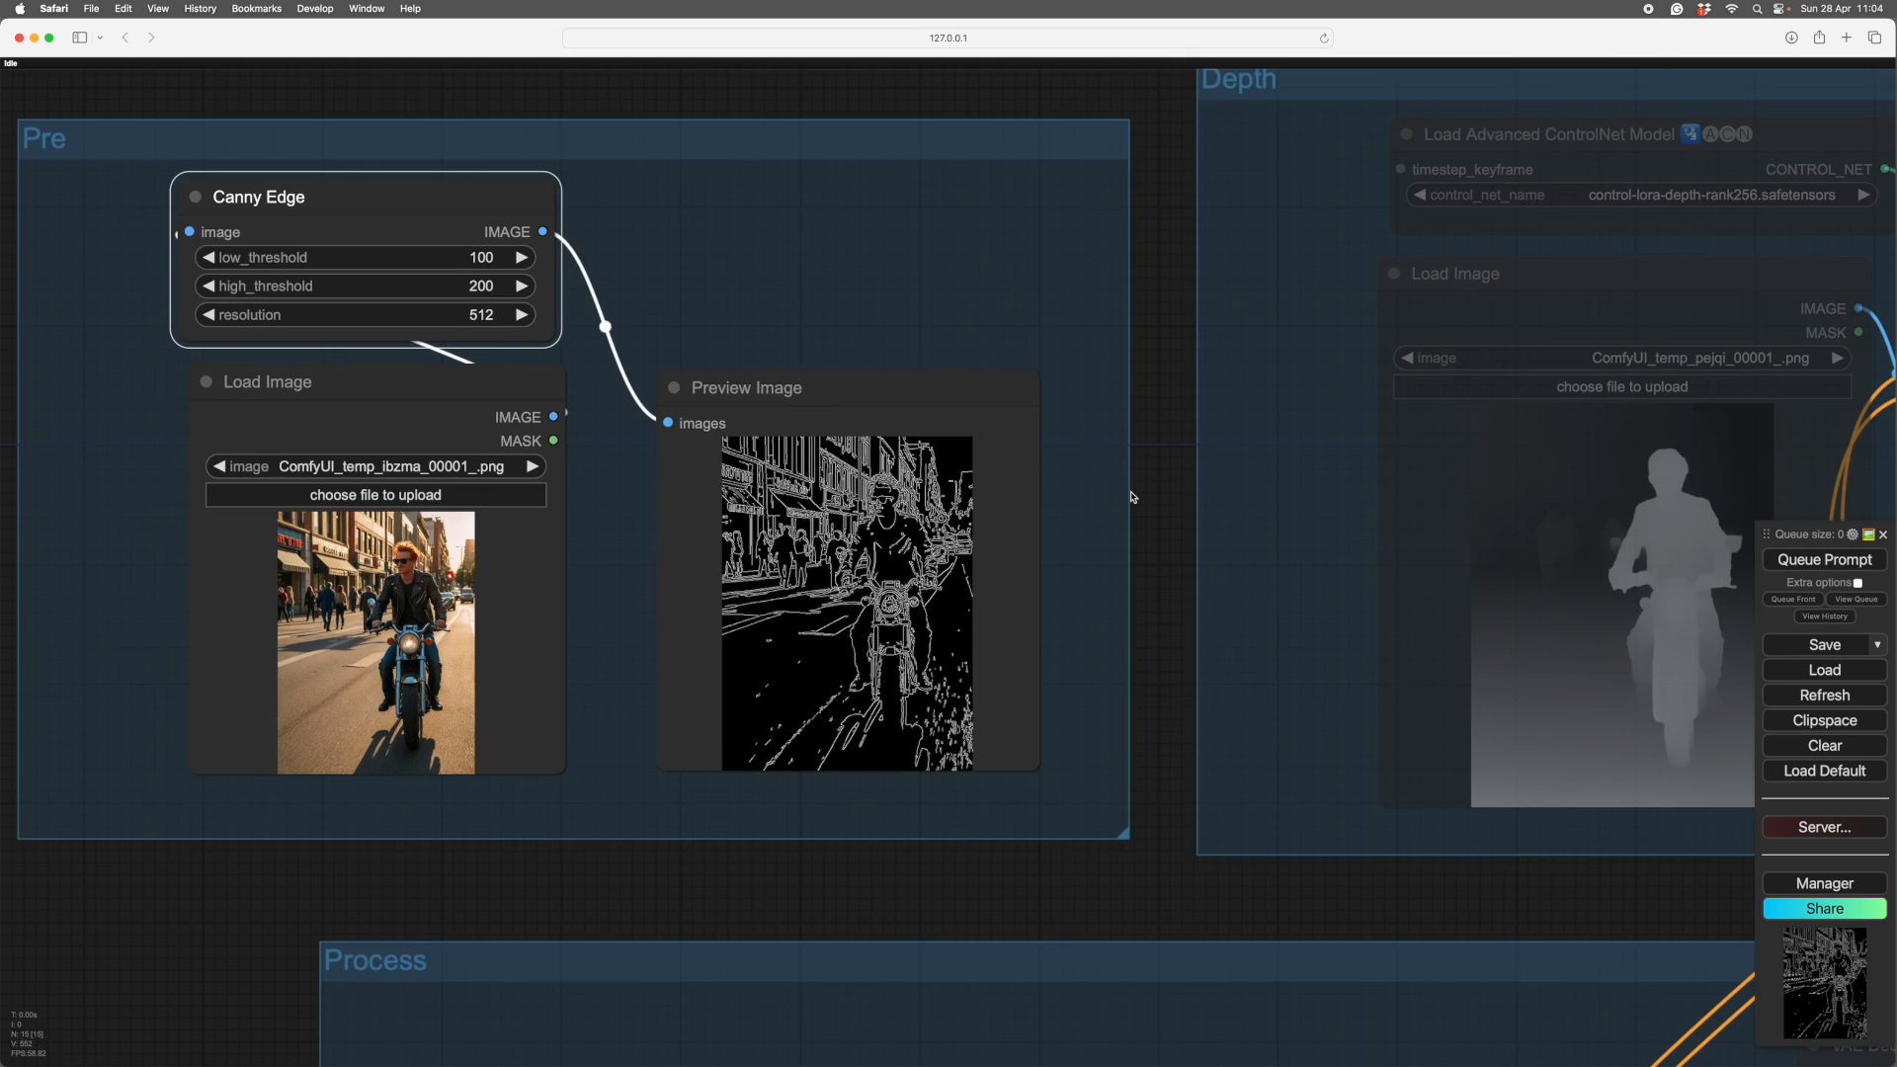
- Examine the Canny edge map closely in the Pre group's Preview Image node
scroll(1132, 497, "up", 4)
scroll(1132, 497, "up", 1)
scroll(1333, 563, "down", 2)
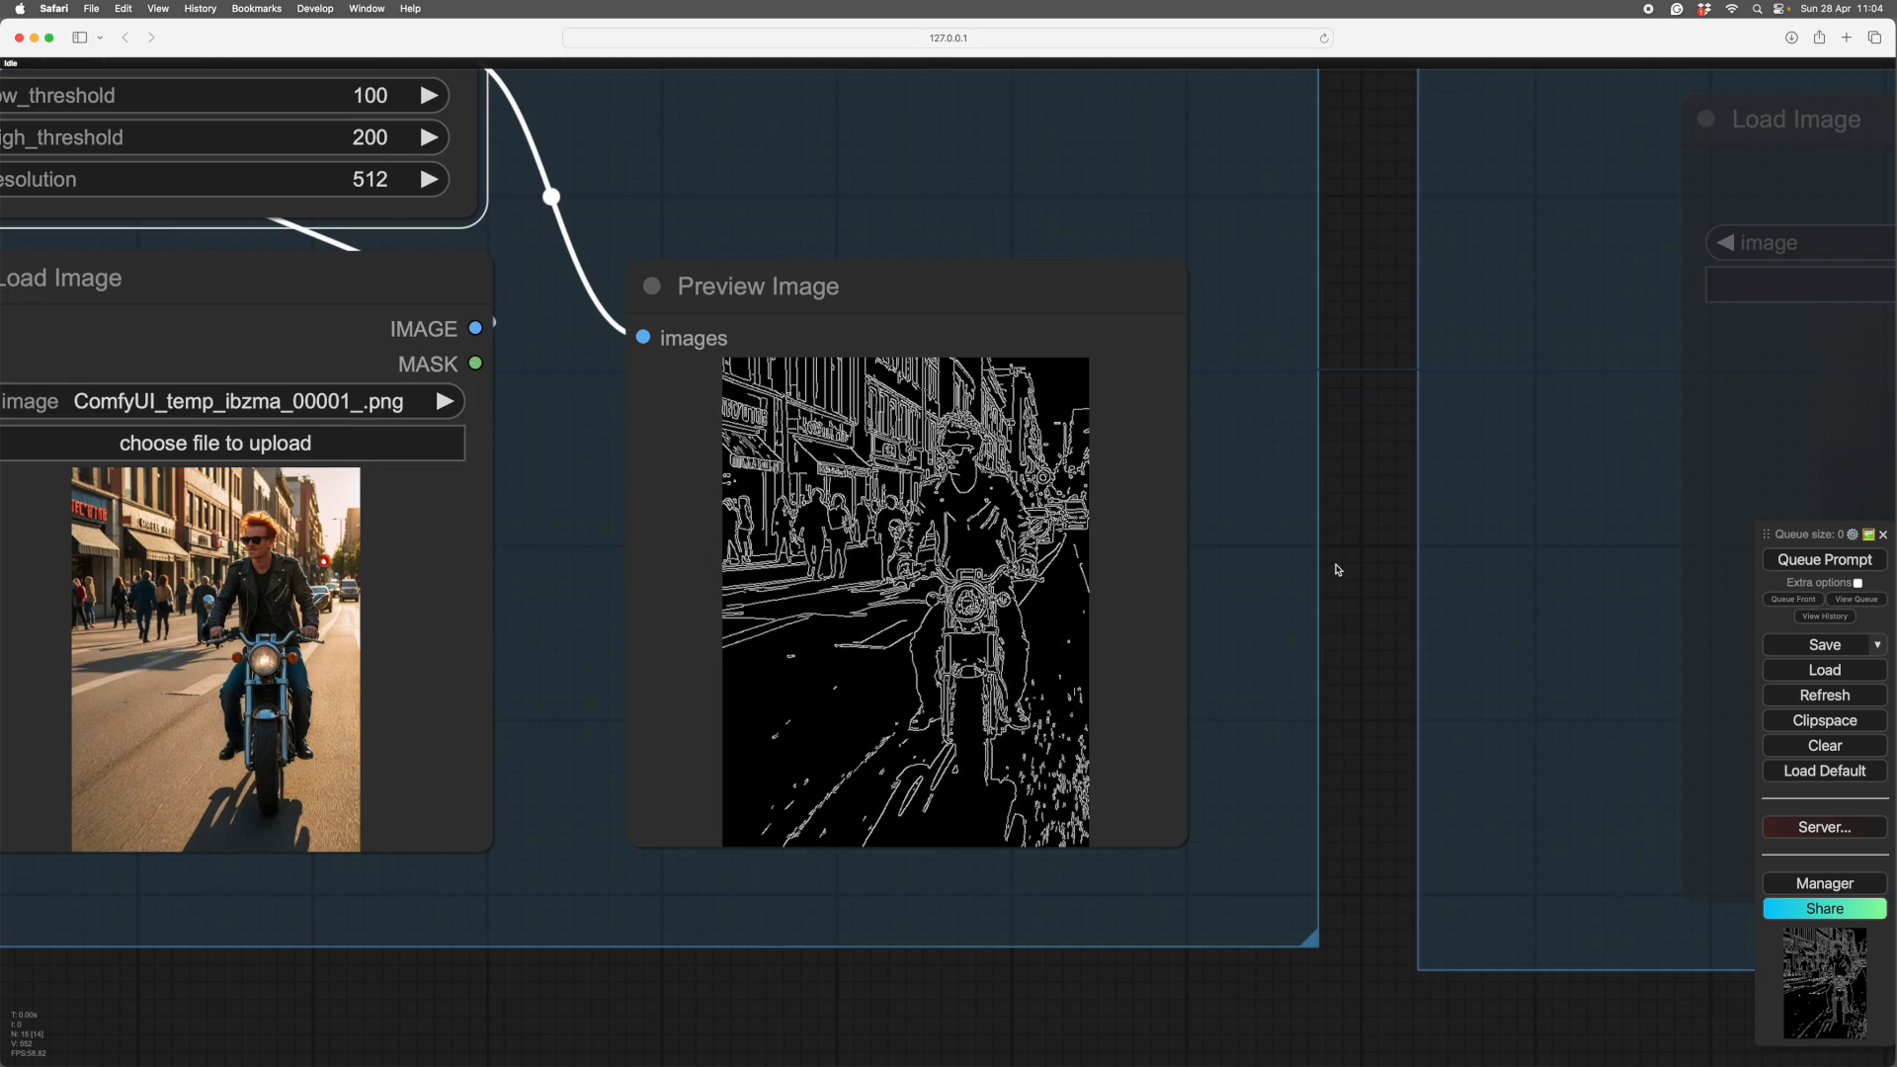
scroll(1337, 570, "up", 6)
left_click_drag(1360, 579, 1636, 584)
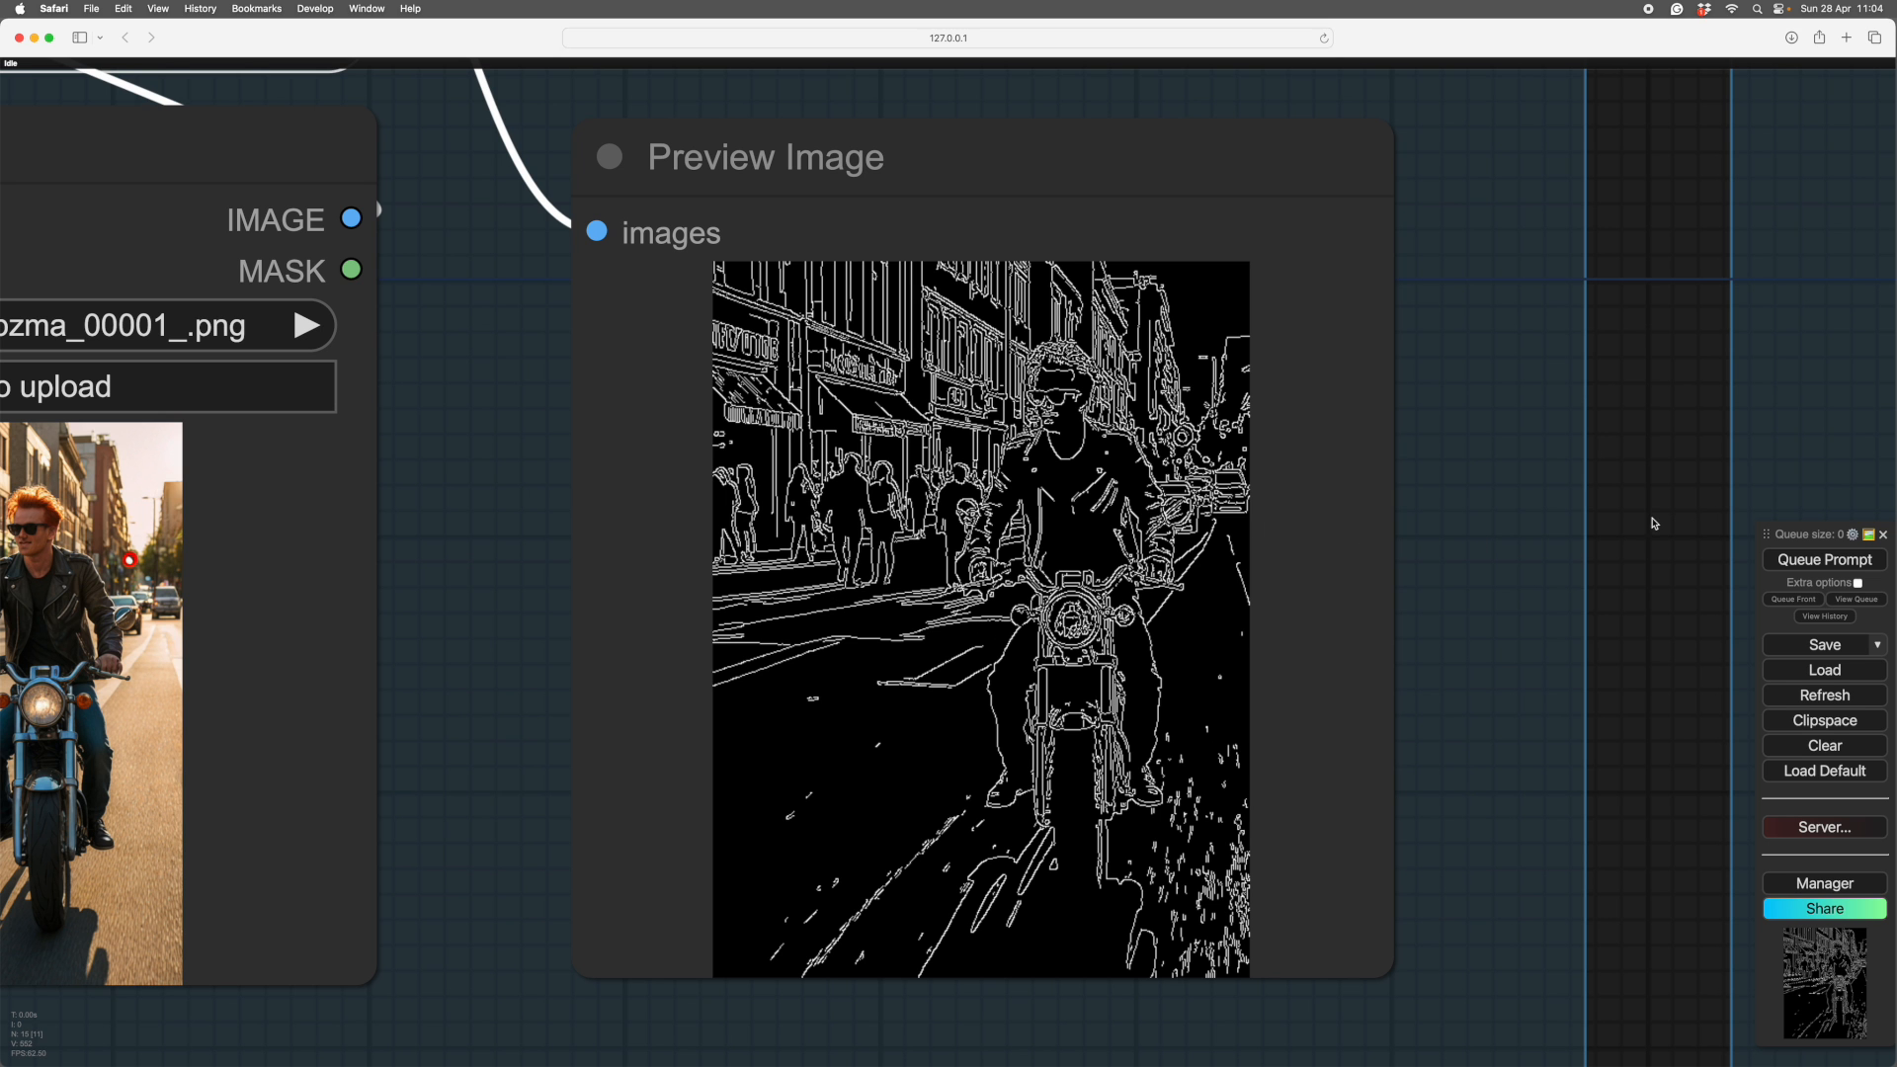
scroll(1652, 526, "down", 3)
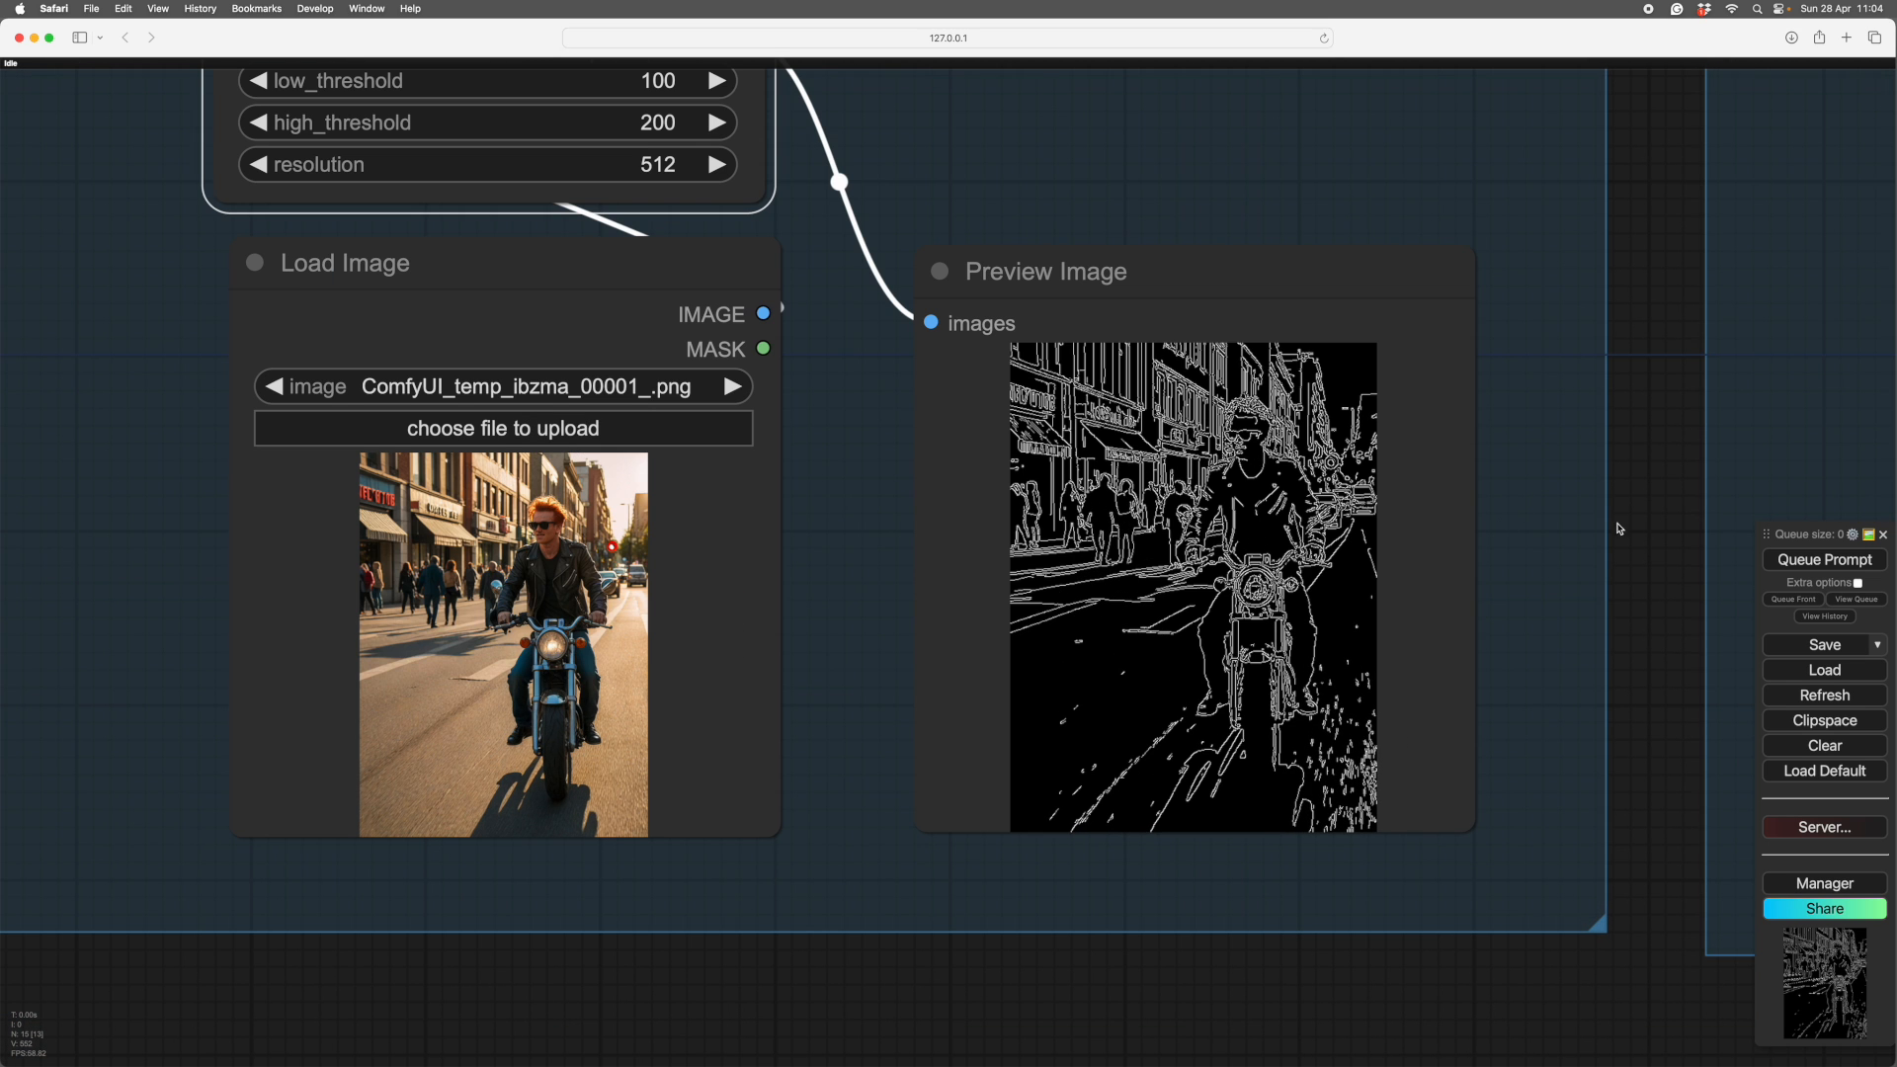
scroll(1620, 528, "down", 5)
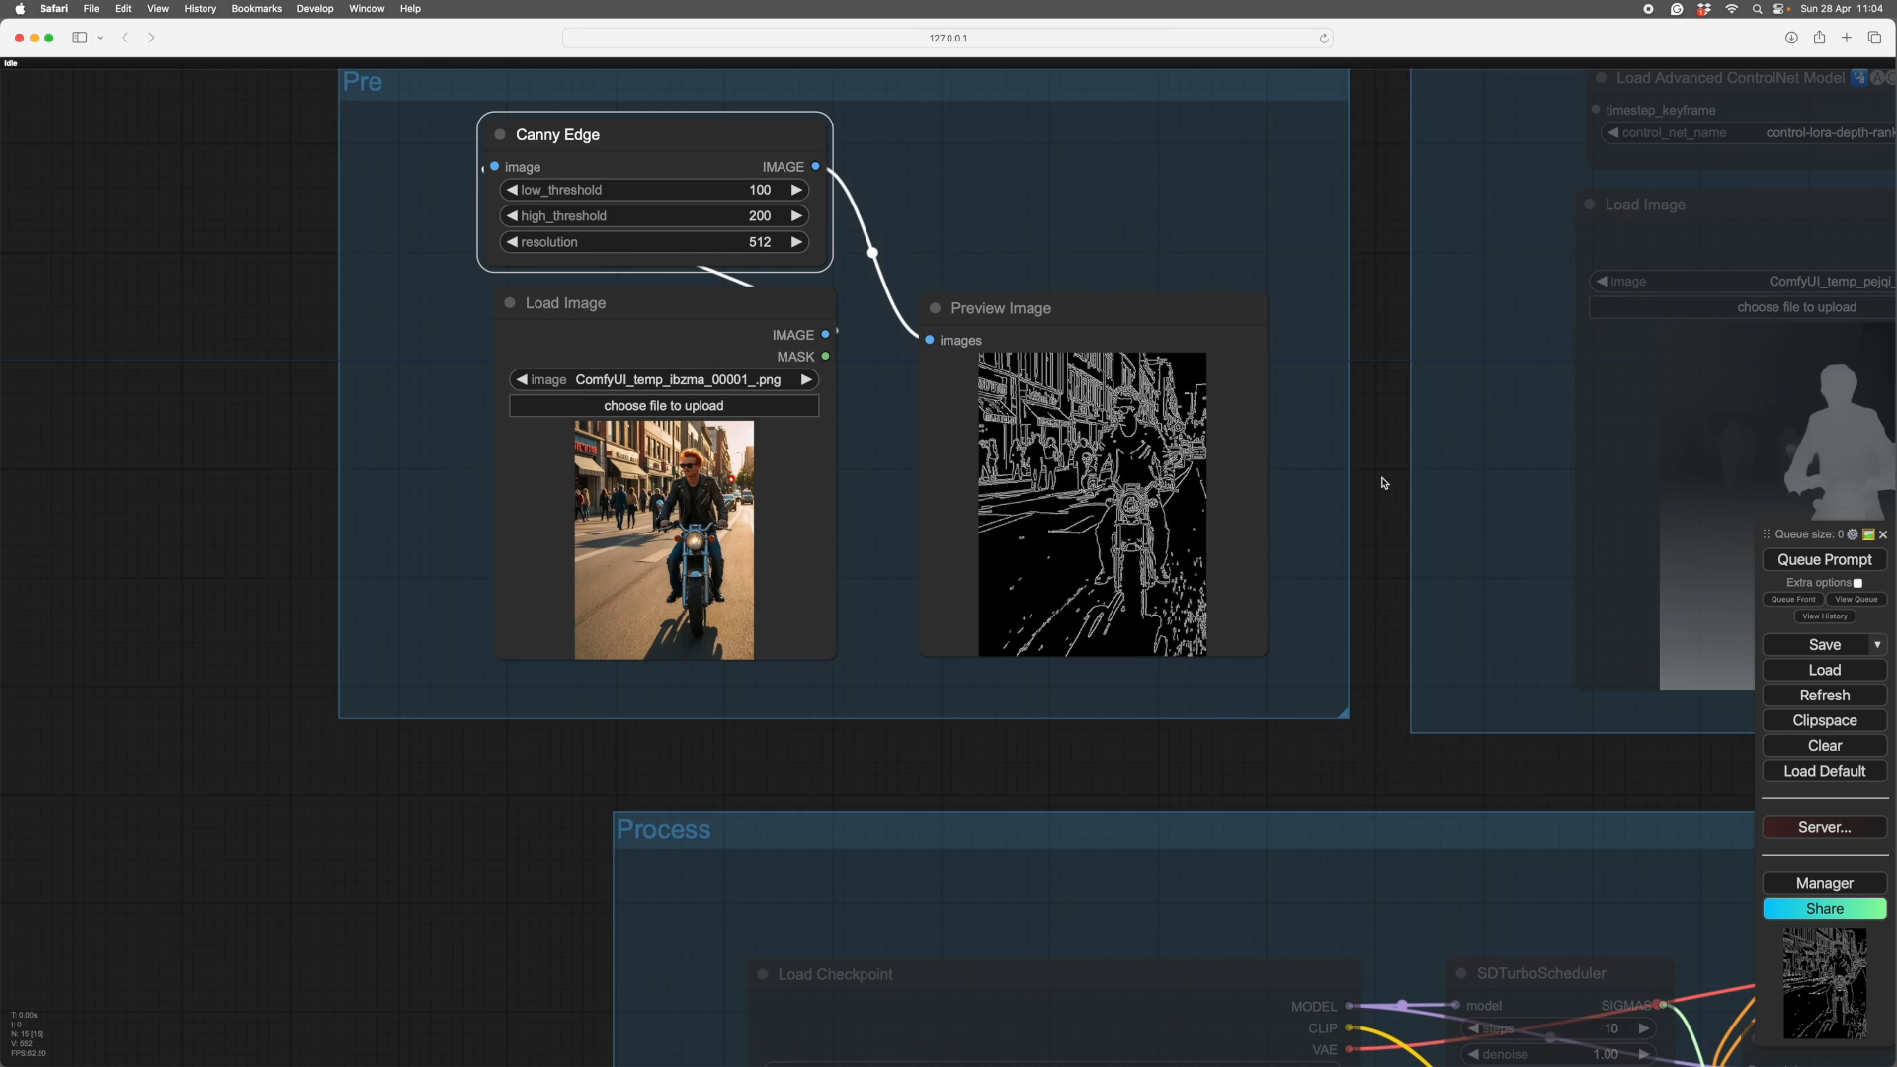
scroll(1383, 482, "down", 2)
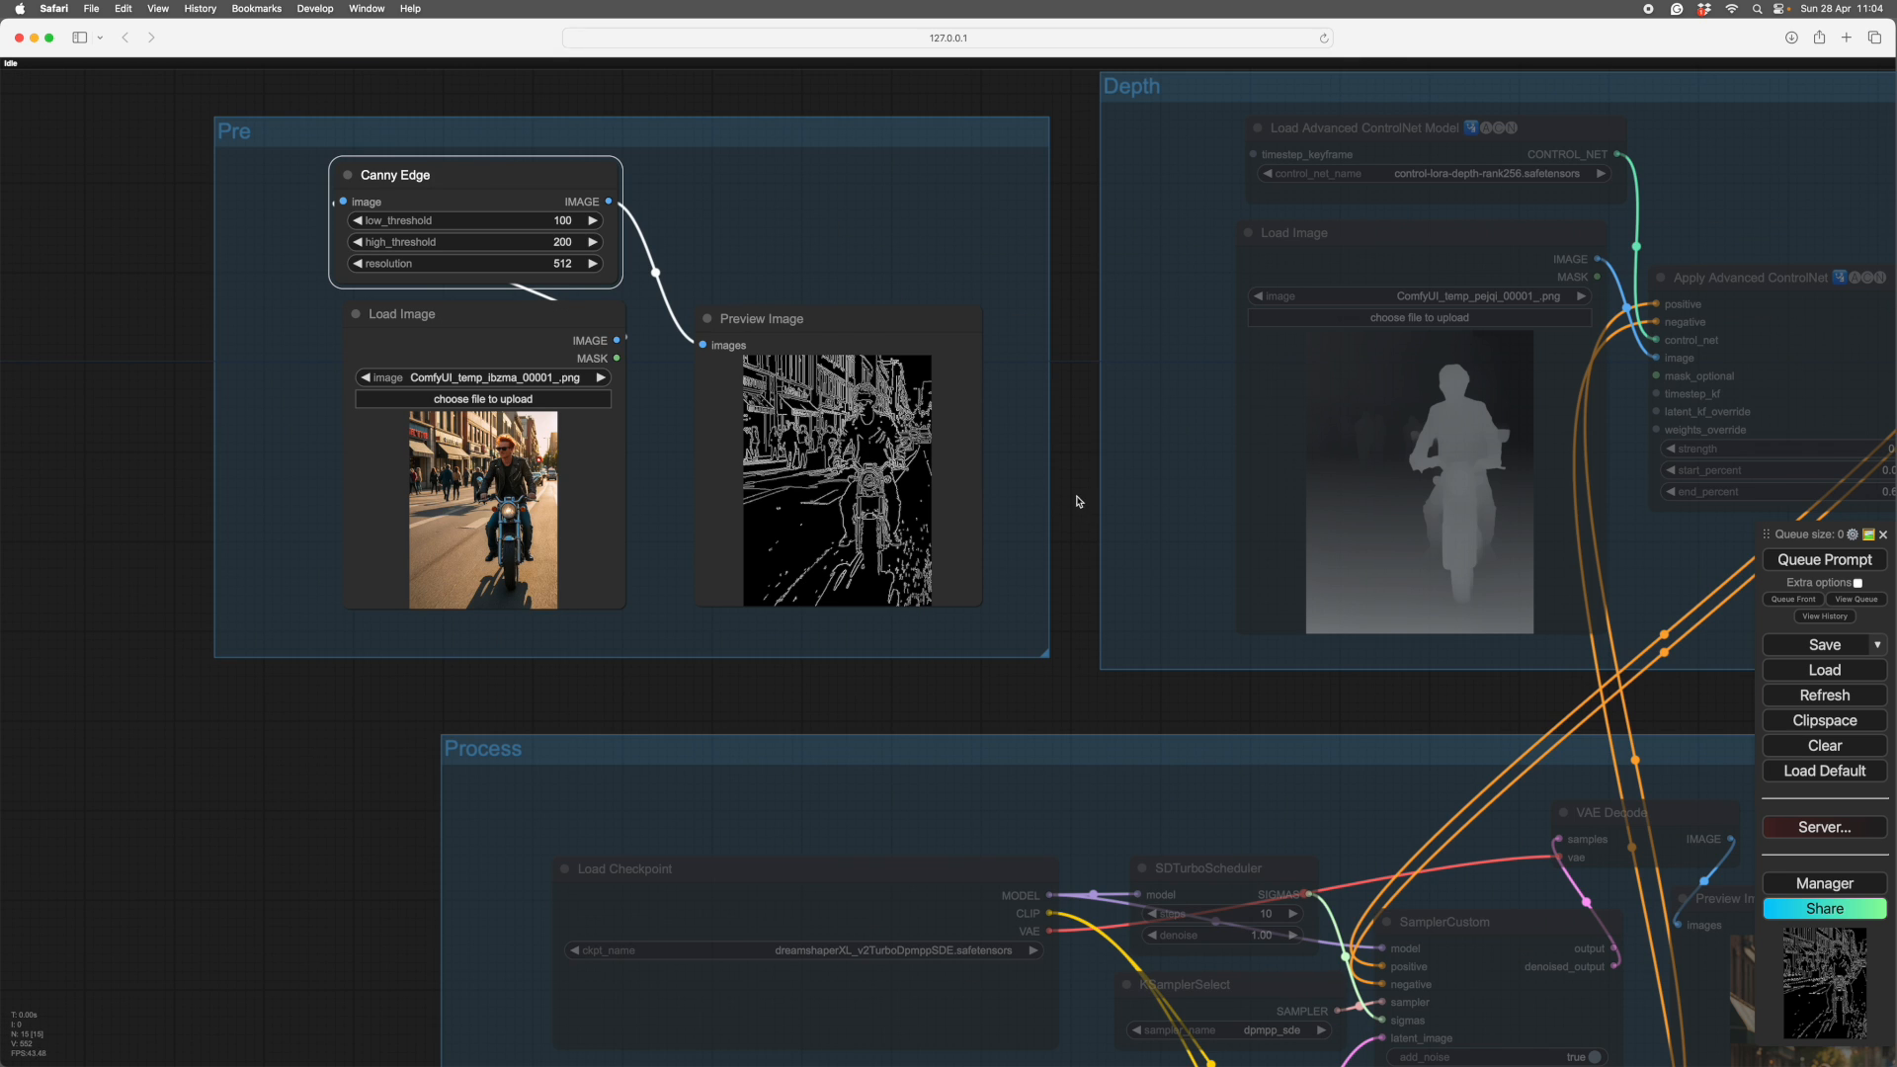
- Disable the Pre group, re-enable the Depth and Process groups, and load edge map ComfyUI_temp_ghsxi_00001_.png into Depth's Load Image node
scroll(1079, 501, "right", 5)
left_click(1113, 317)
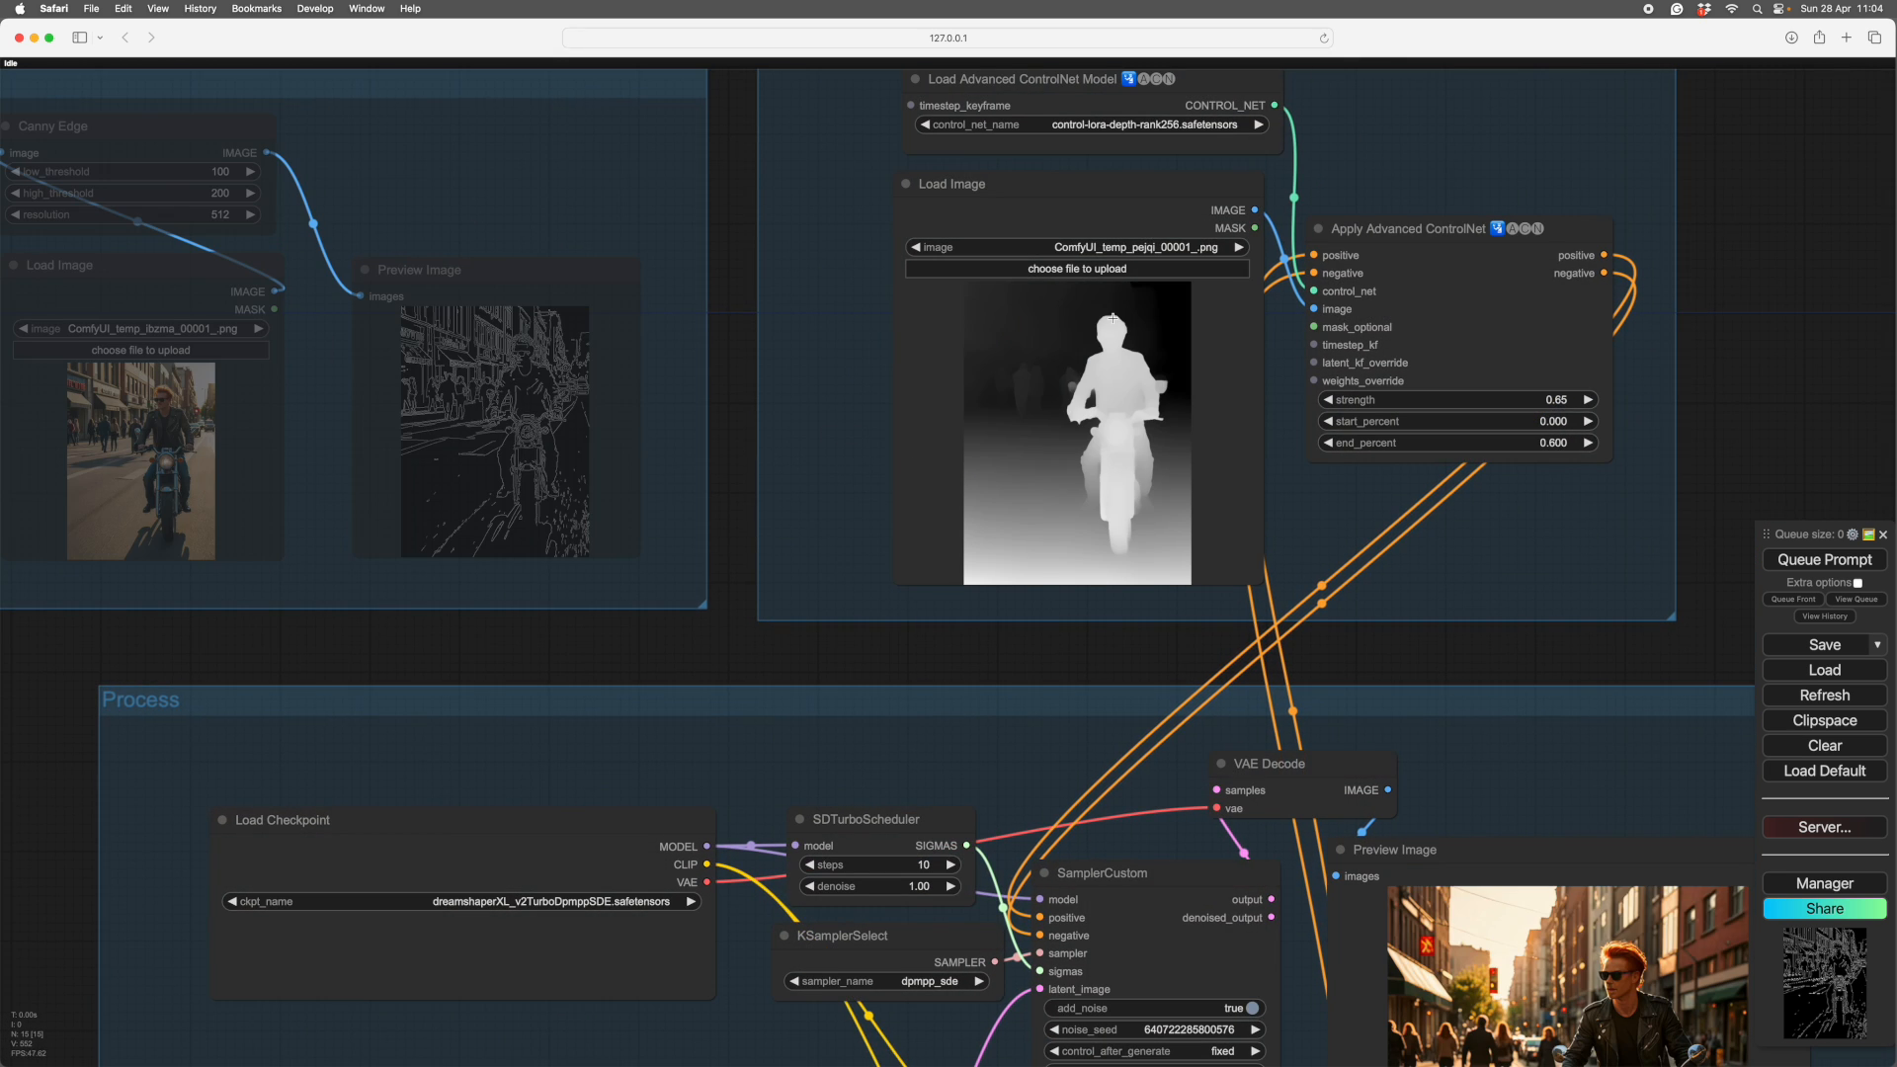
left_click_drag(1675, 384, 1553, 436)
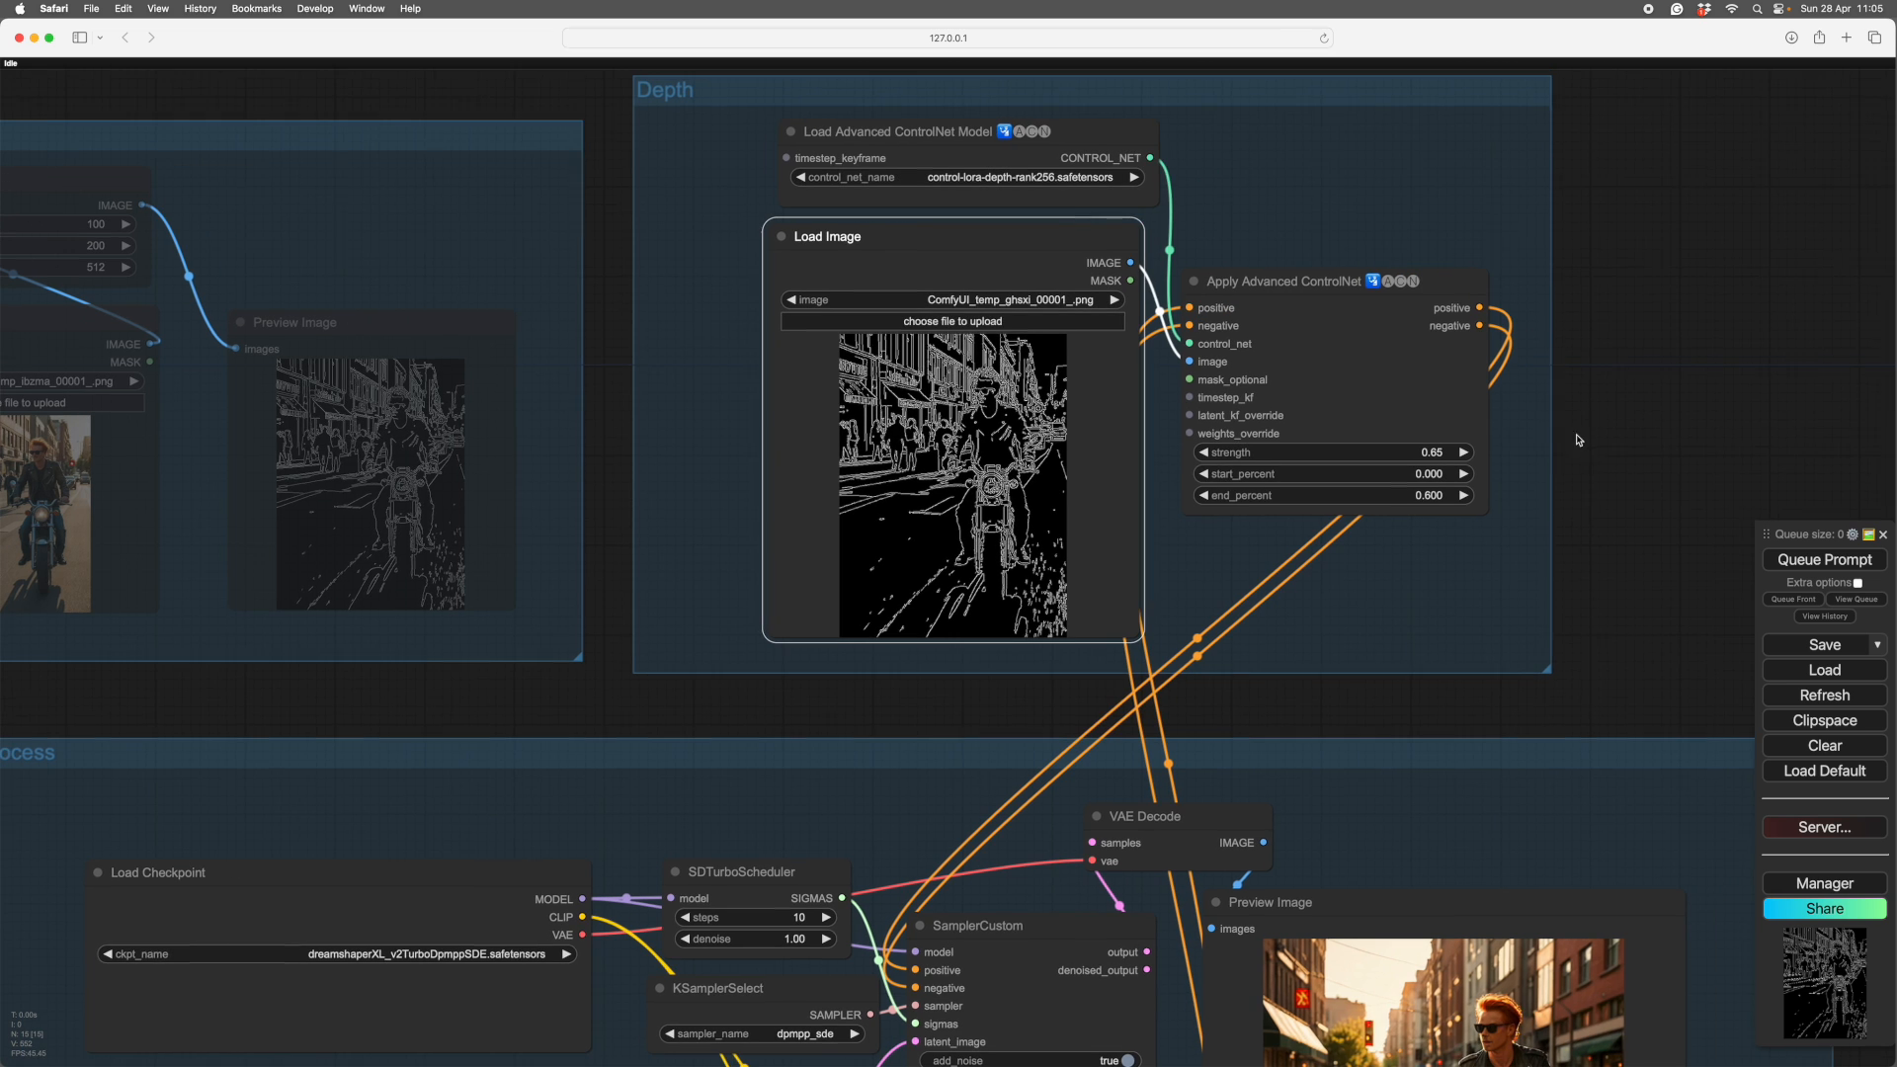
- Set the Depth group's Load Advanced ControlNet Model node to control-lora-canny-rank256.safetensors and nudge the node slightly
left_click_drag(1343, 206, 1384, 288)
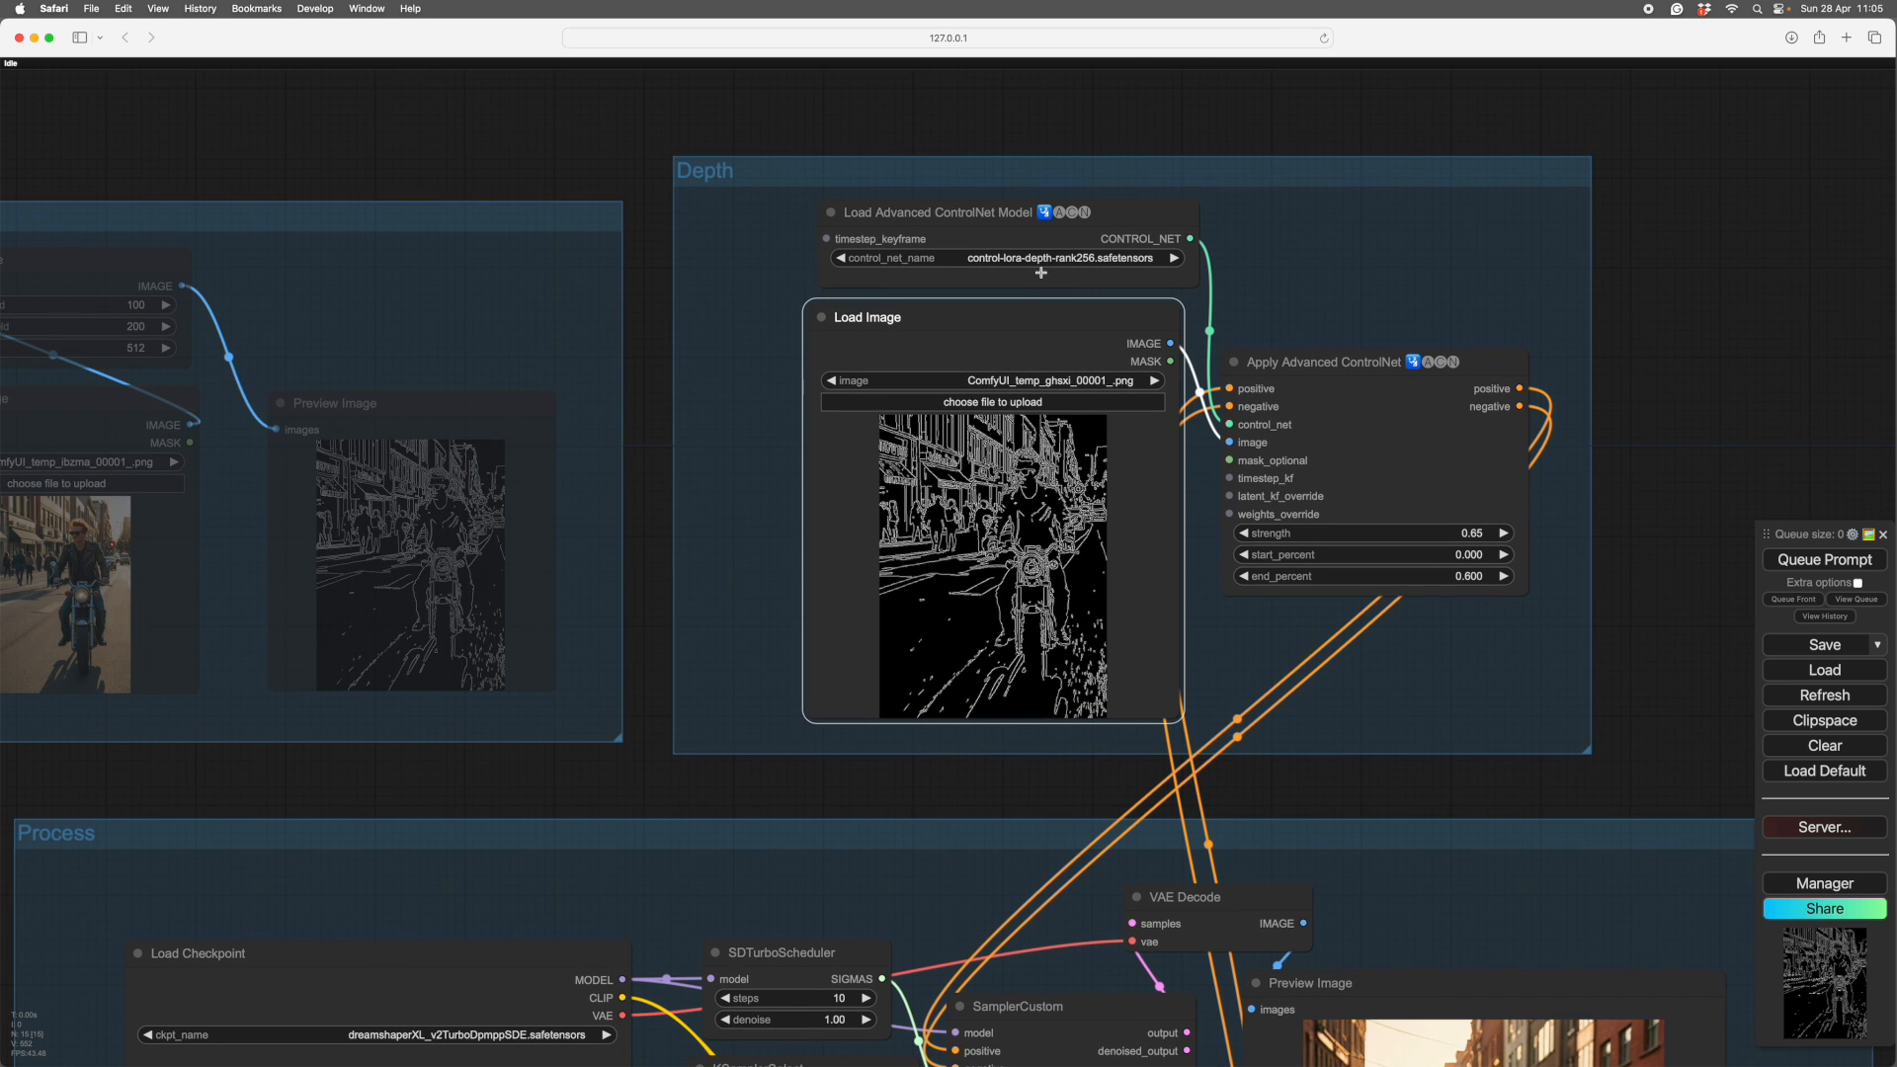
mouse_move(998, 217)
left_mouse_down()
mouse_move(963, 214)
mouse_move(985, 214)
left_mouse_up()
scroll(1234, 251, "up", 3)
scroll(1234, 251, "up", 1)
left_click(1123, 274)
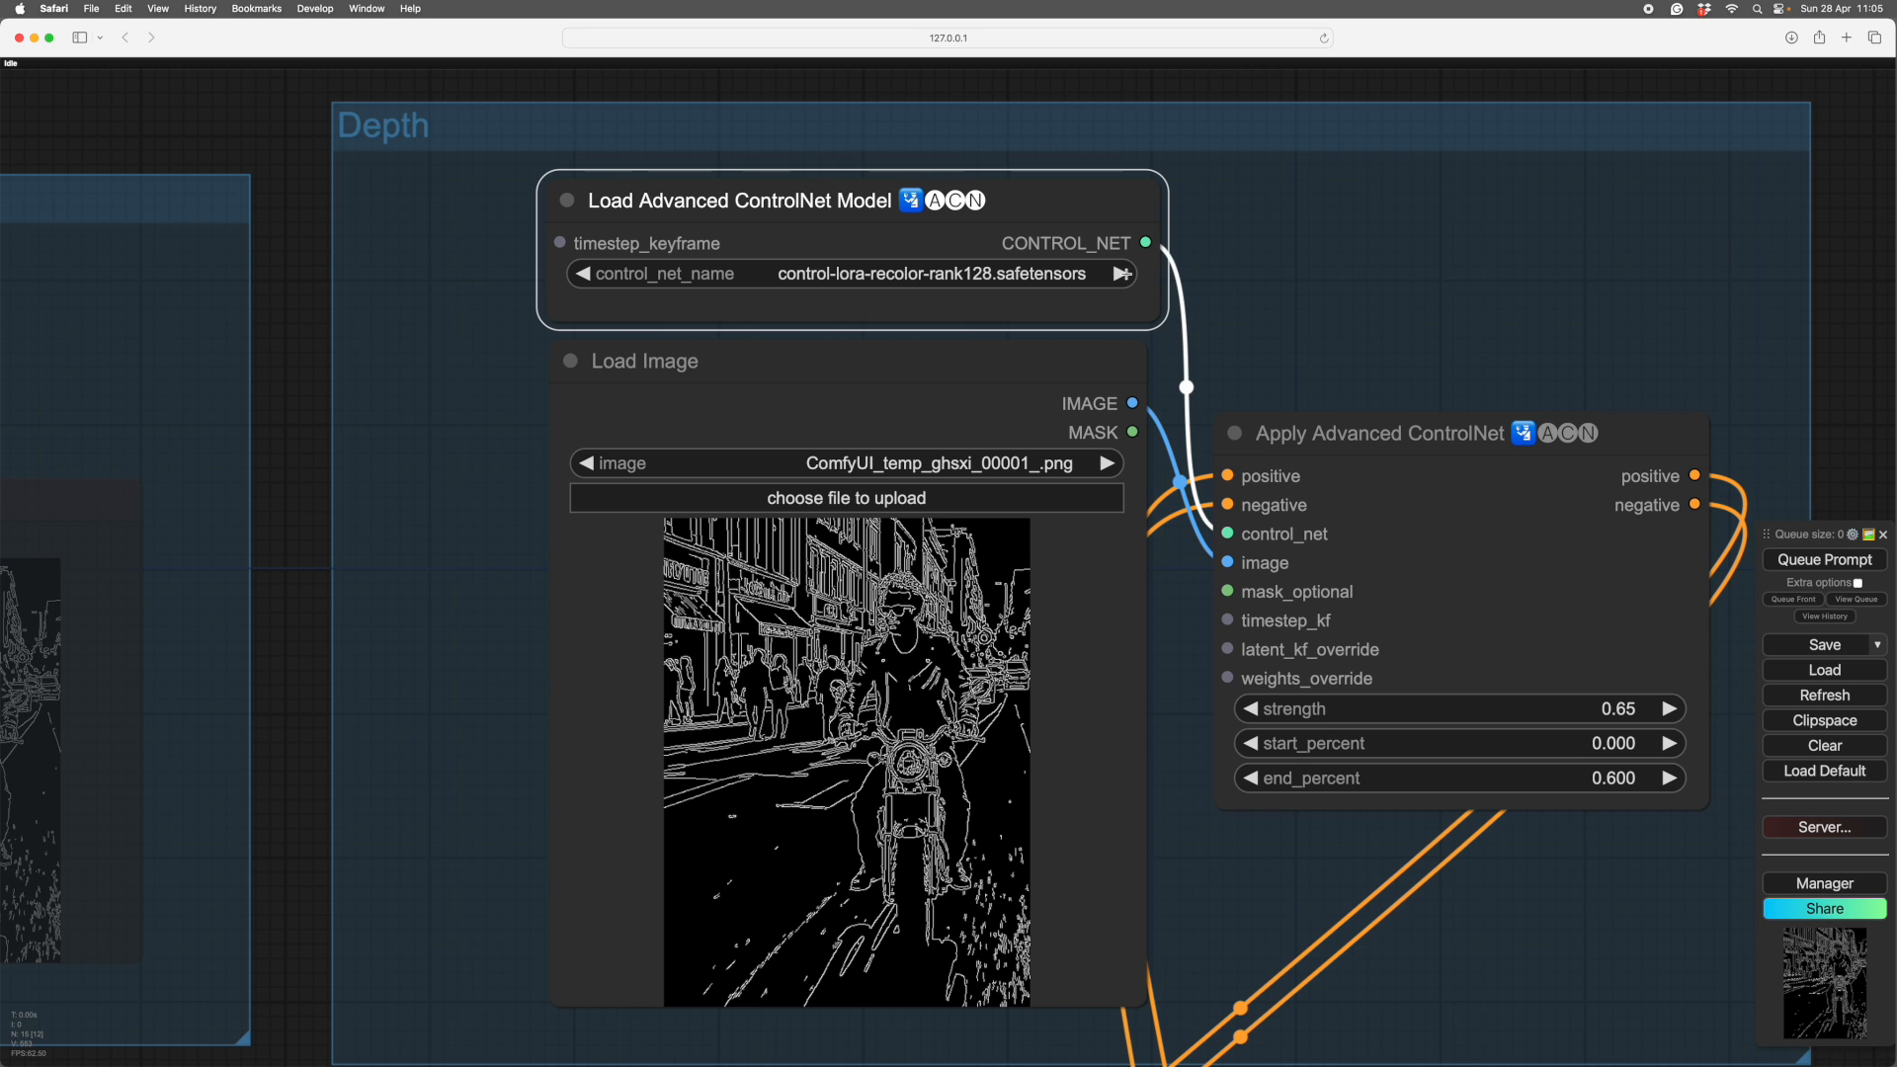
left_click(1123, 274)
left_click(1124, 274)
left_click(1123, 274)
scroll(1111, 225, "down", 1)
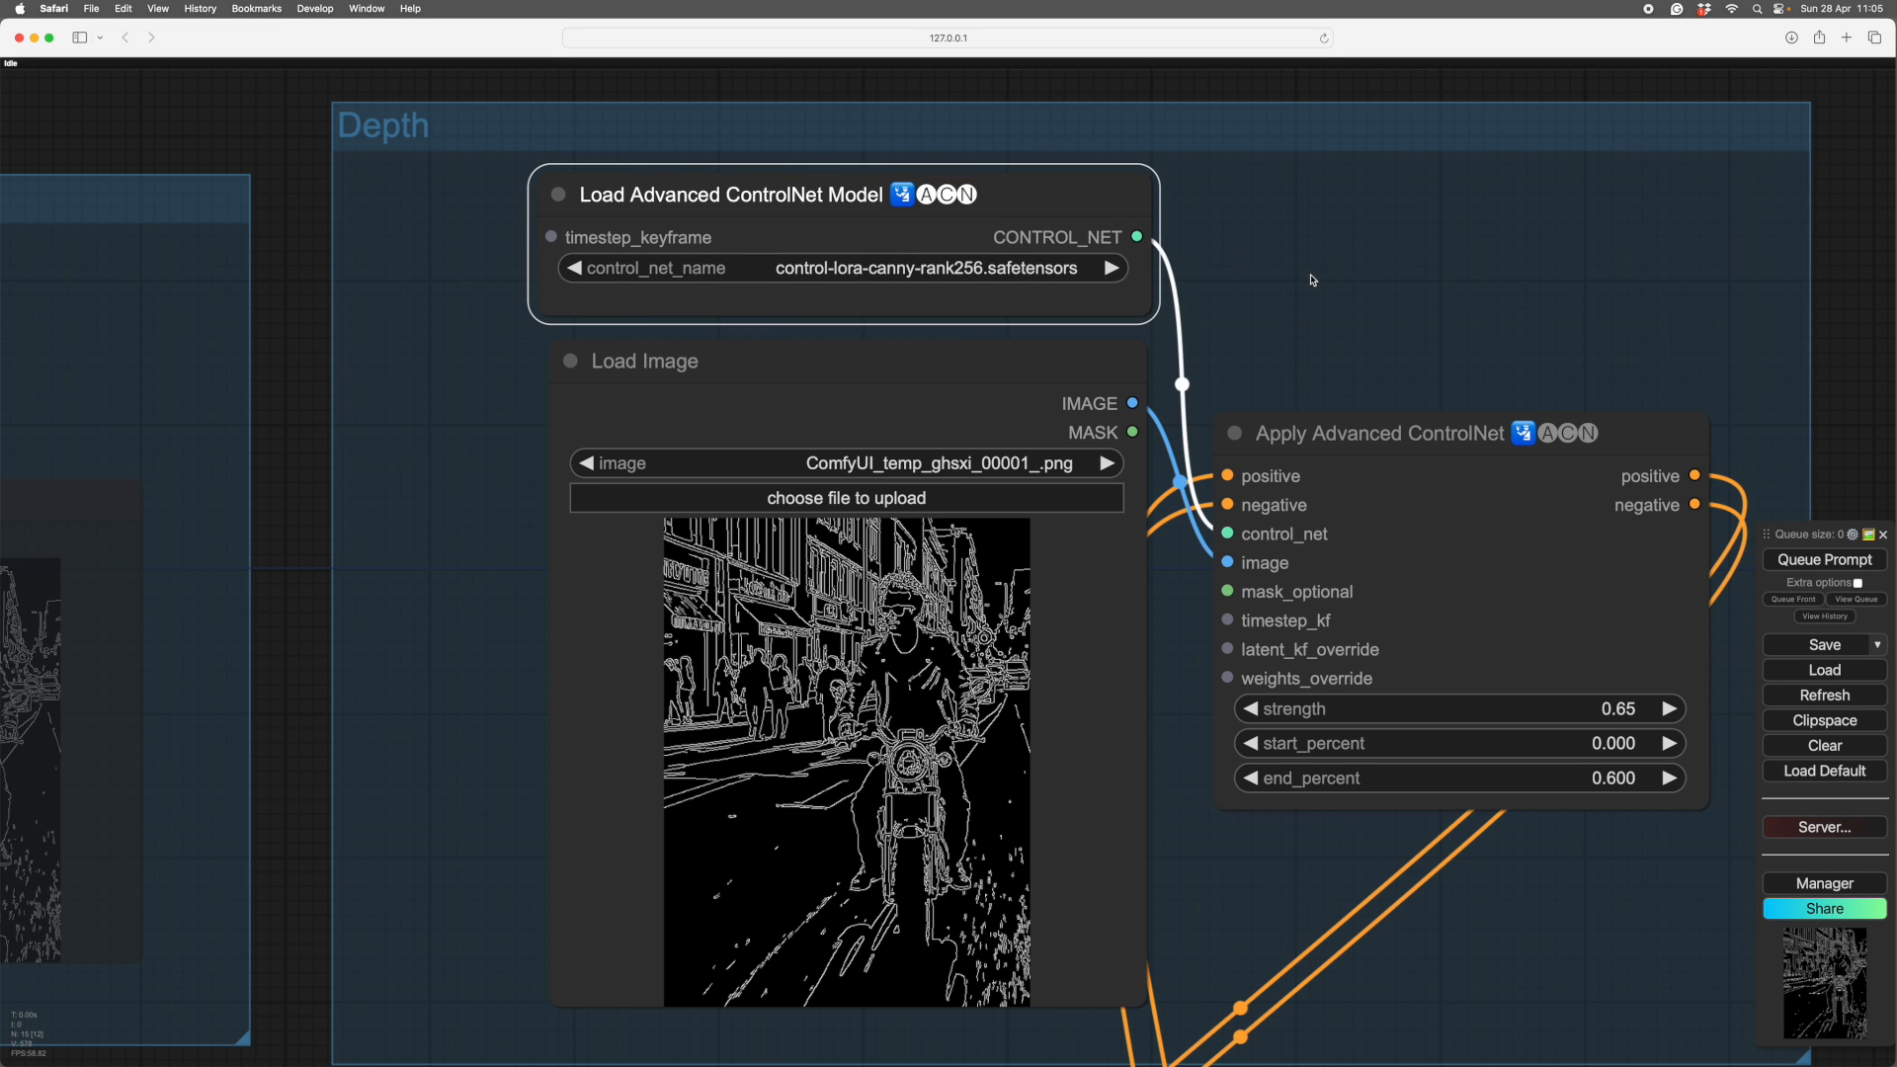
- Generate the image with the Canny ControlNet and inspect the result in the Process group's Preview Image node
scroll(1371, 301, "down", 2)
scroll(1773, 381, "down", 4)
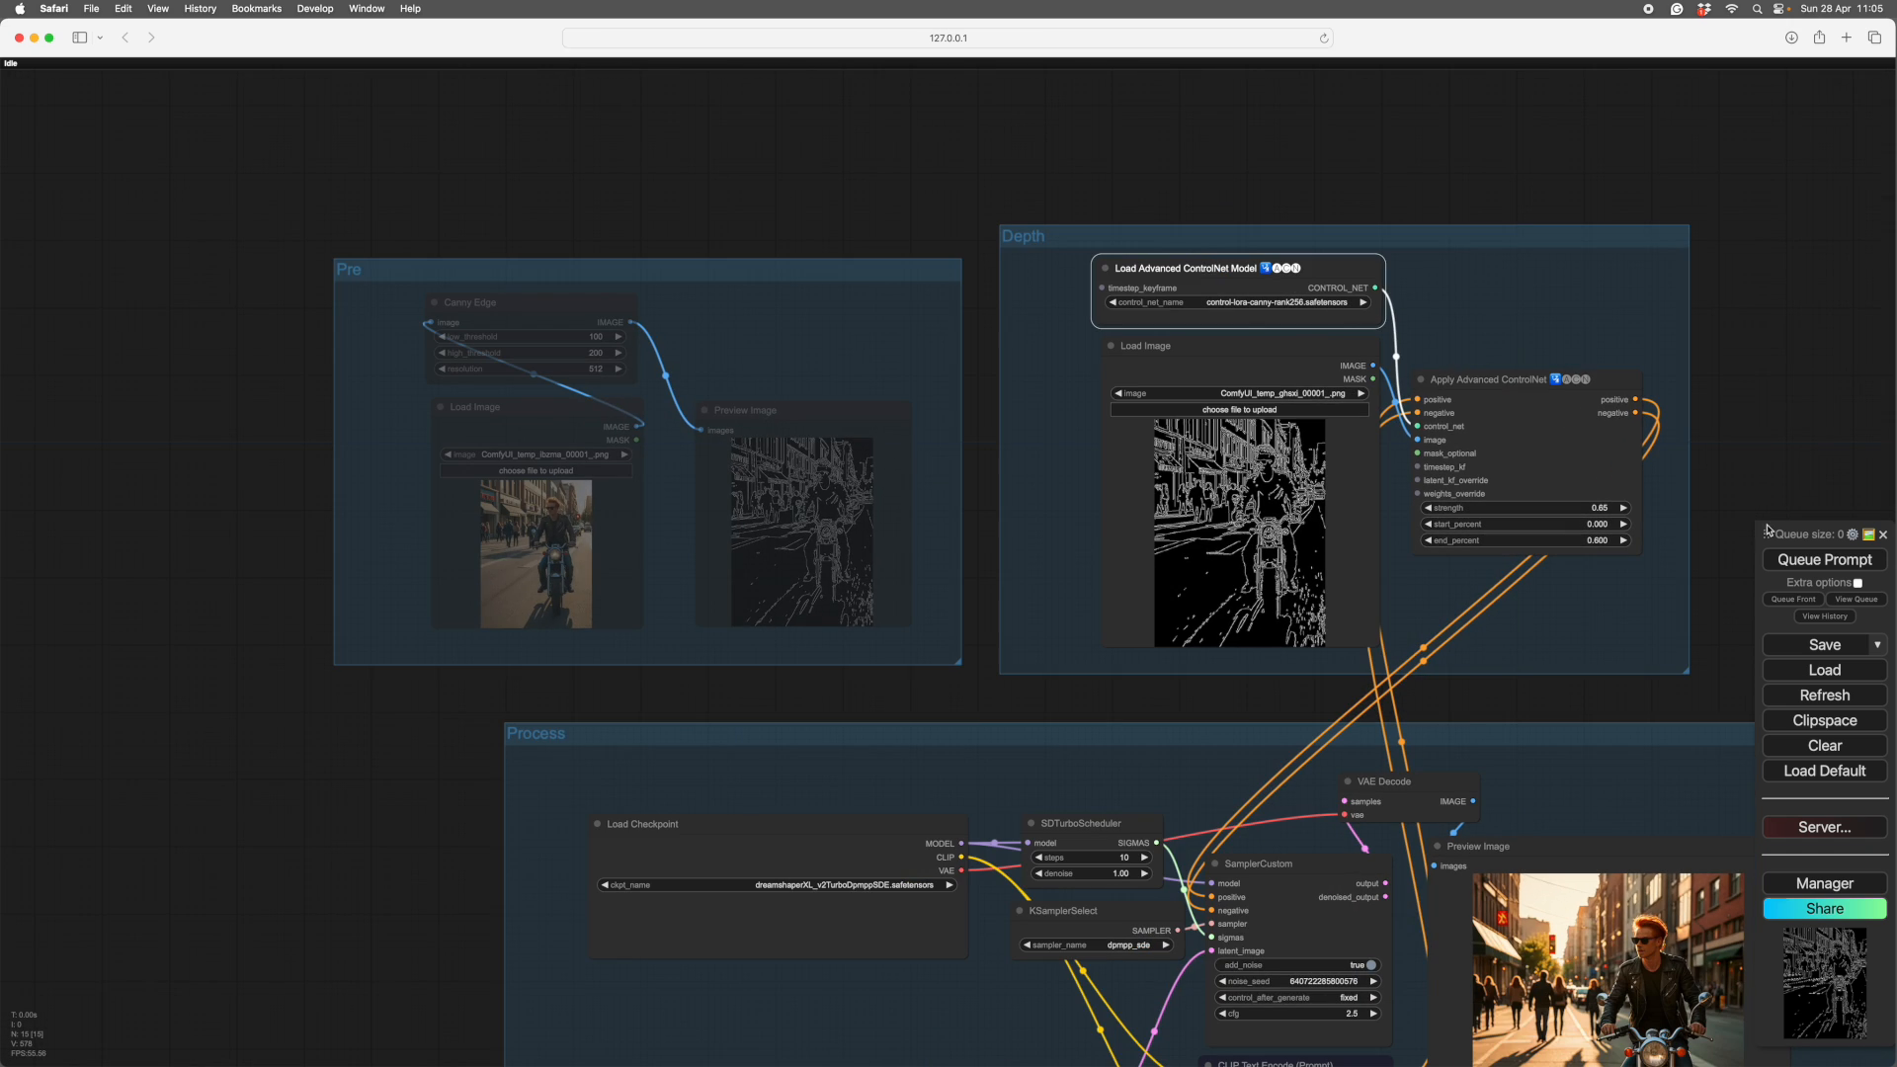
left_click_drag(1719, 602, 1368, 420)
scroll(1485, 406, "down", 3)
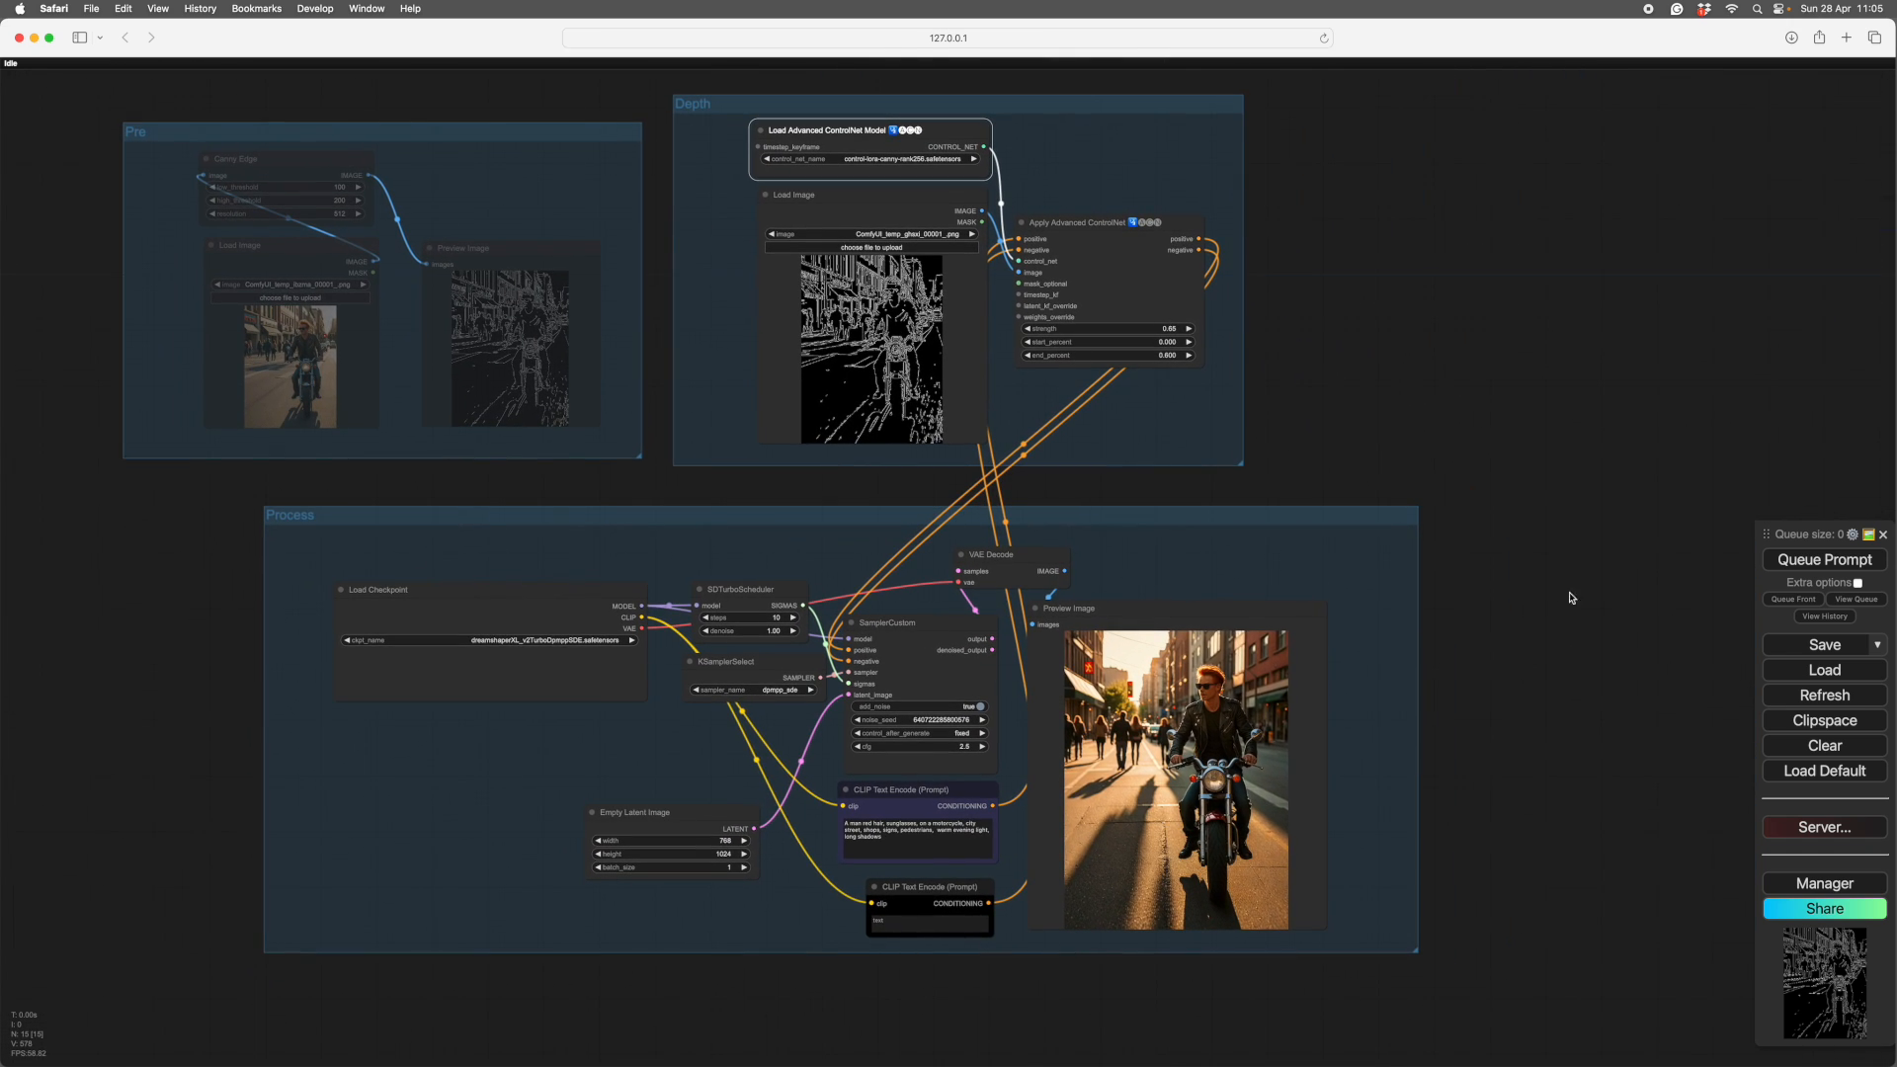
key("ctrl+Return")
scroll(1524, 714, "up", 5)
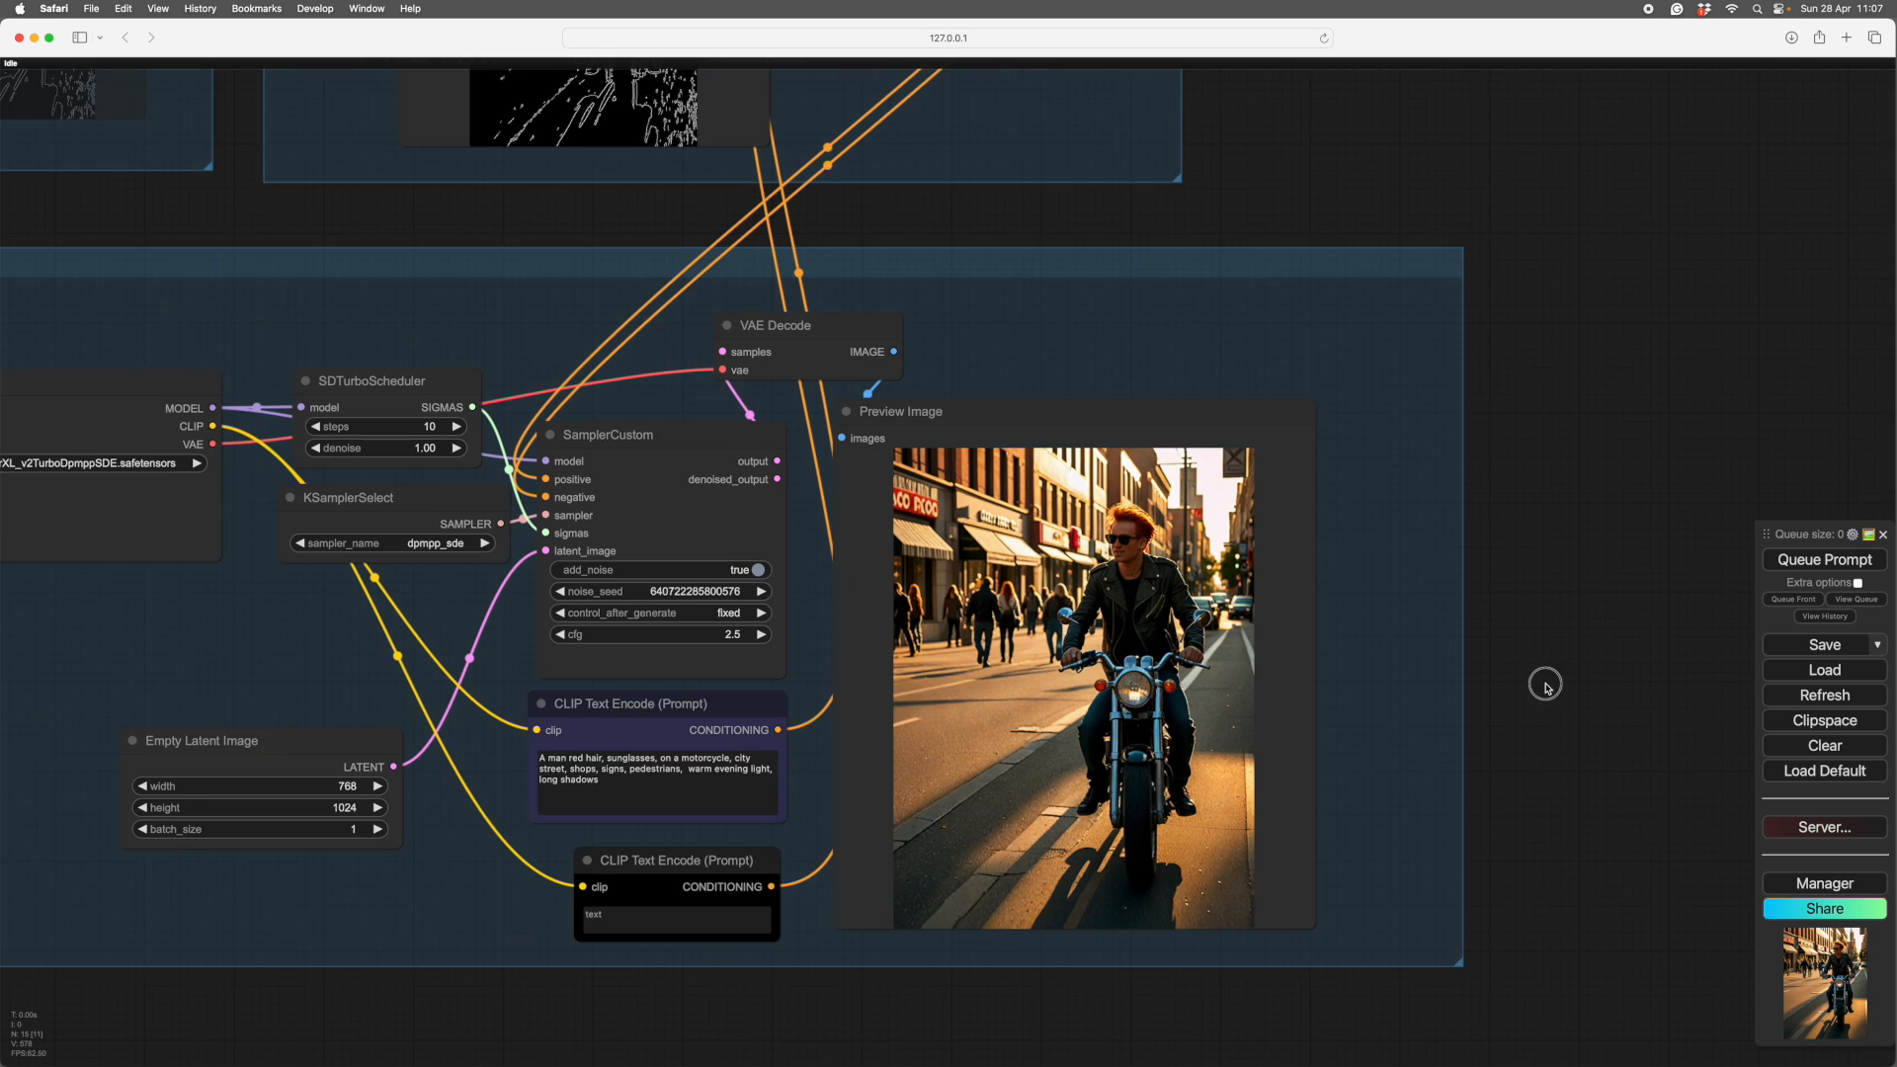
scroll(1579, 698, "up", 5)
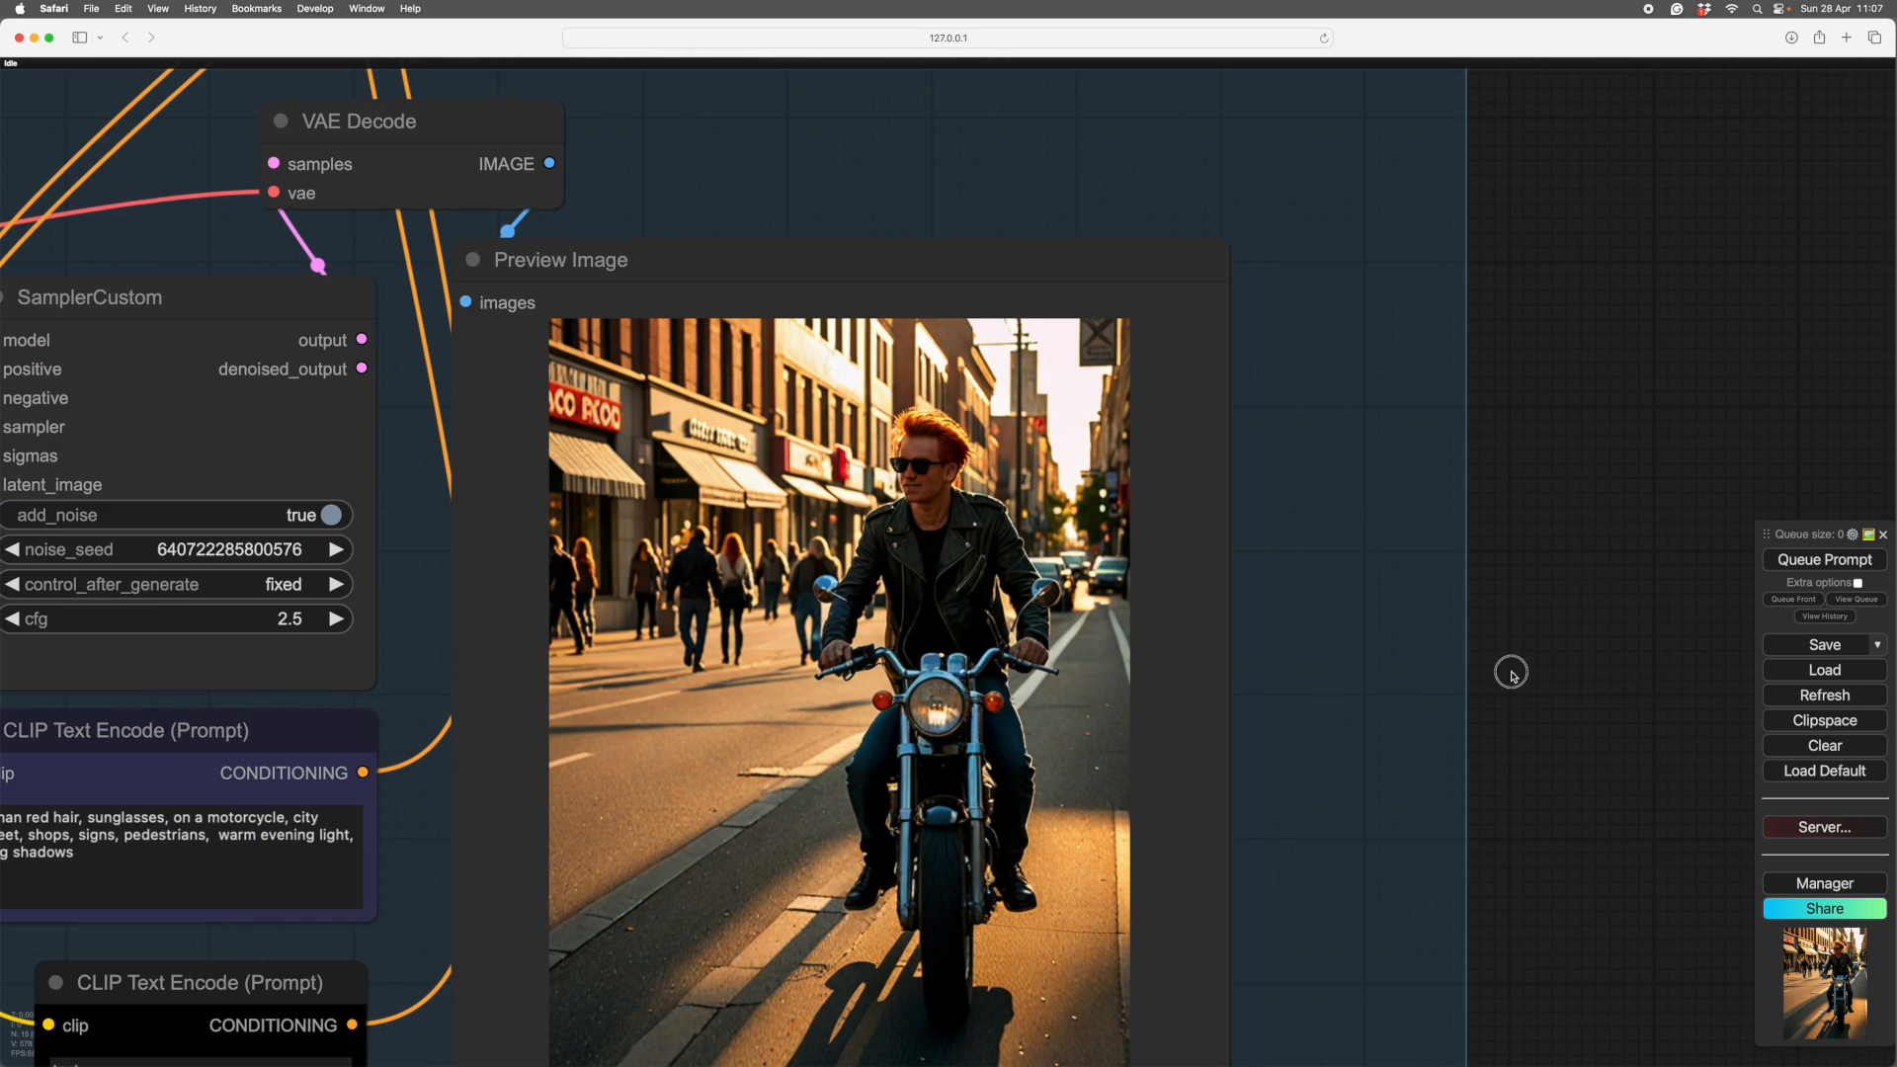
left_click_drag(1512, 664, 1554, 669)
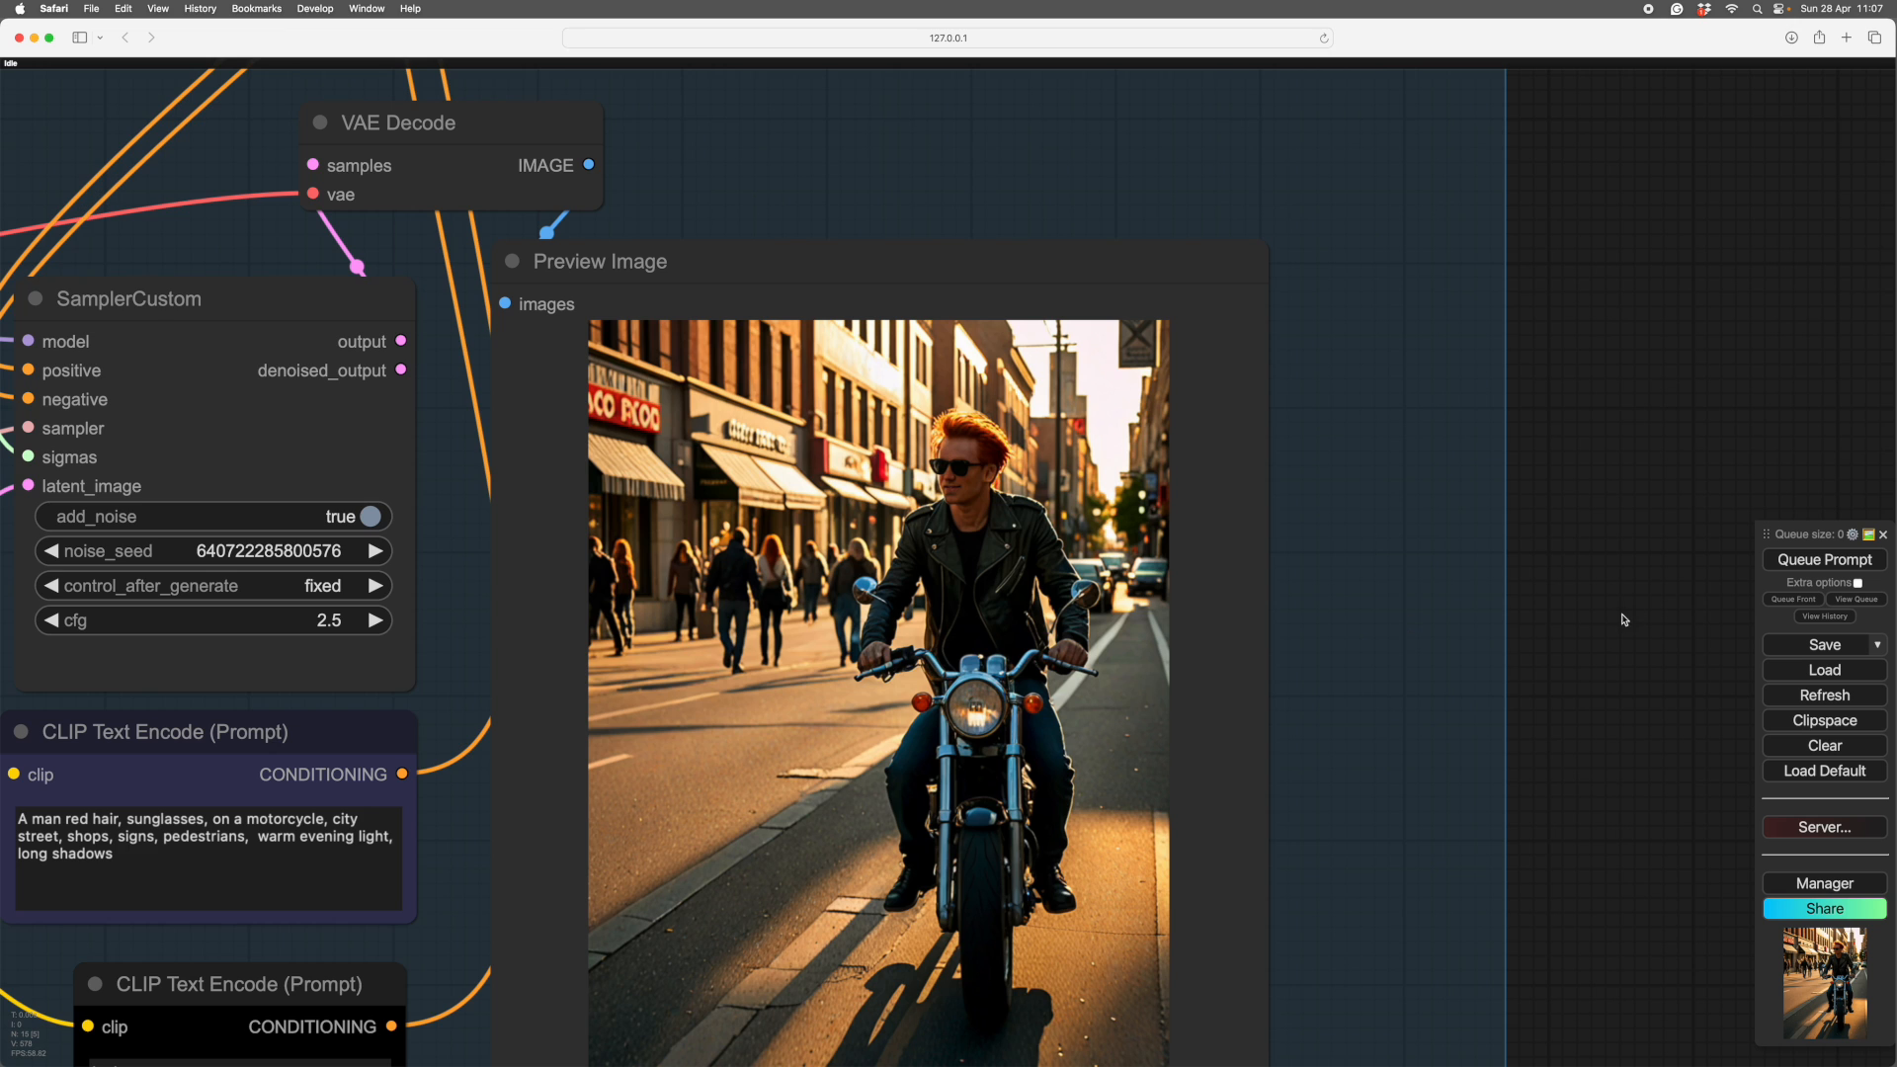
- Replace "man red hair" with "cyborg, armour" in the Process group's positive CLIP Text Encode prompt
scroll(1623, 620, "down", 10)
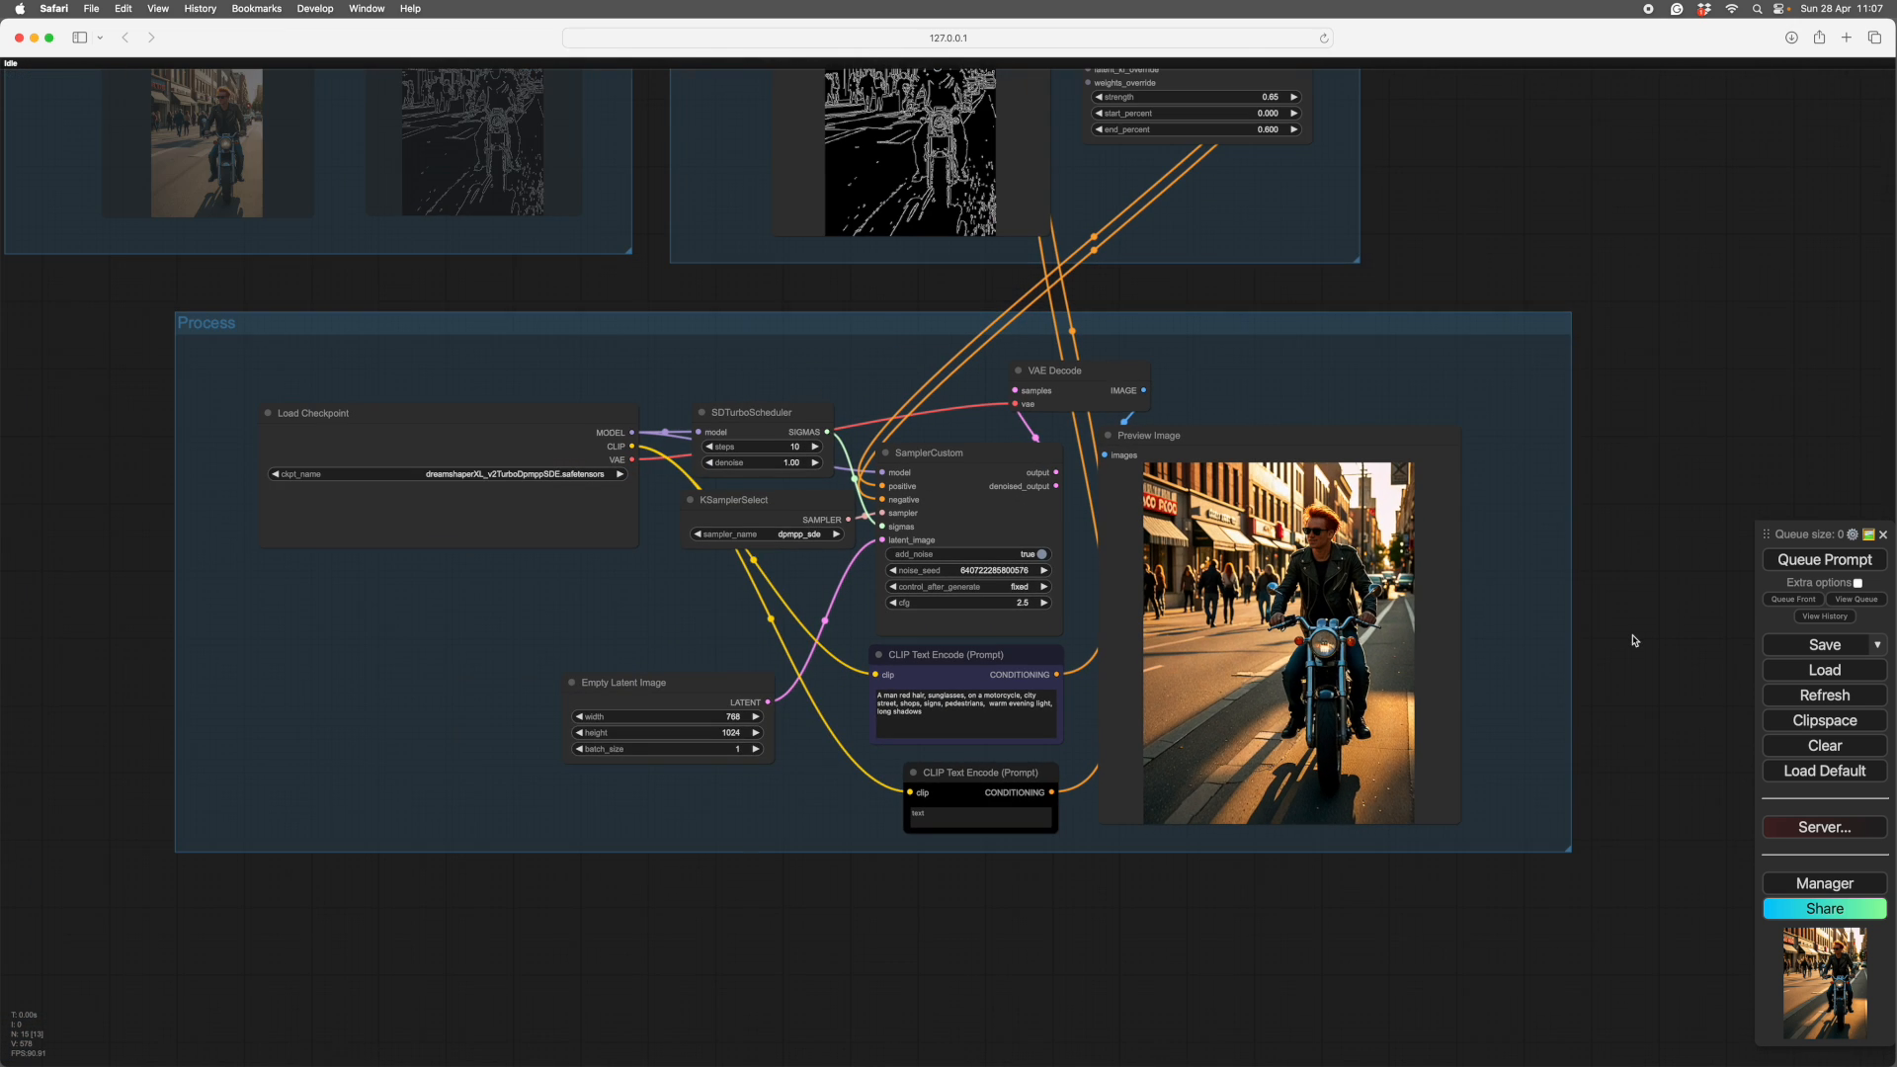
mouse_move(1630, 648)
left_mouse_down()
mouse_move(1648, 644)
mouse_move(1645, 661)
left_mouse_up()
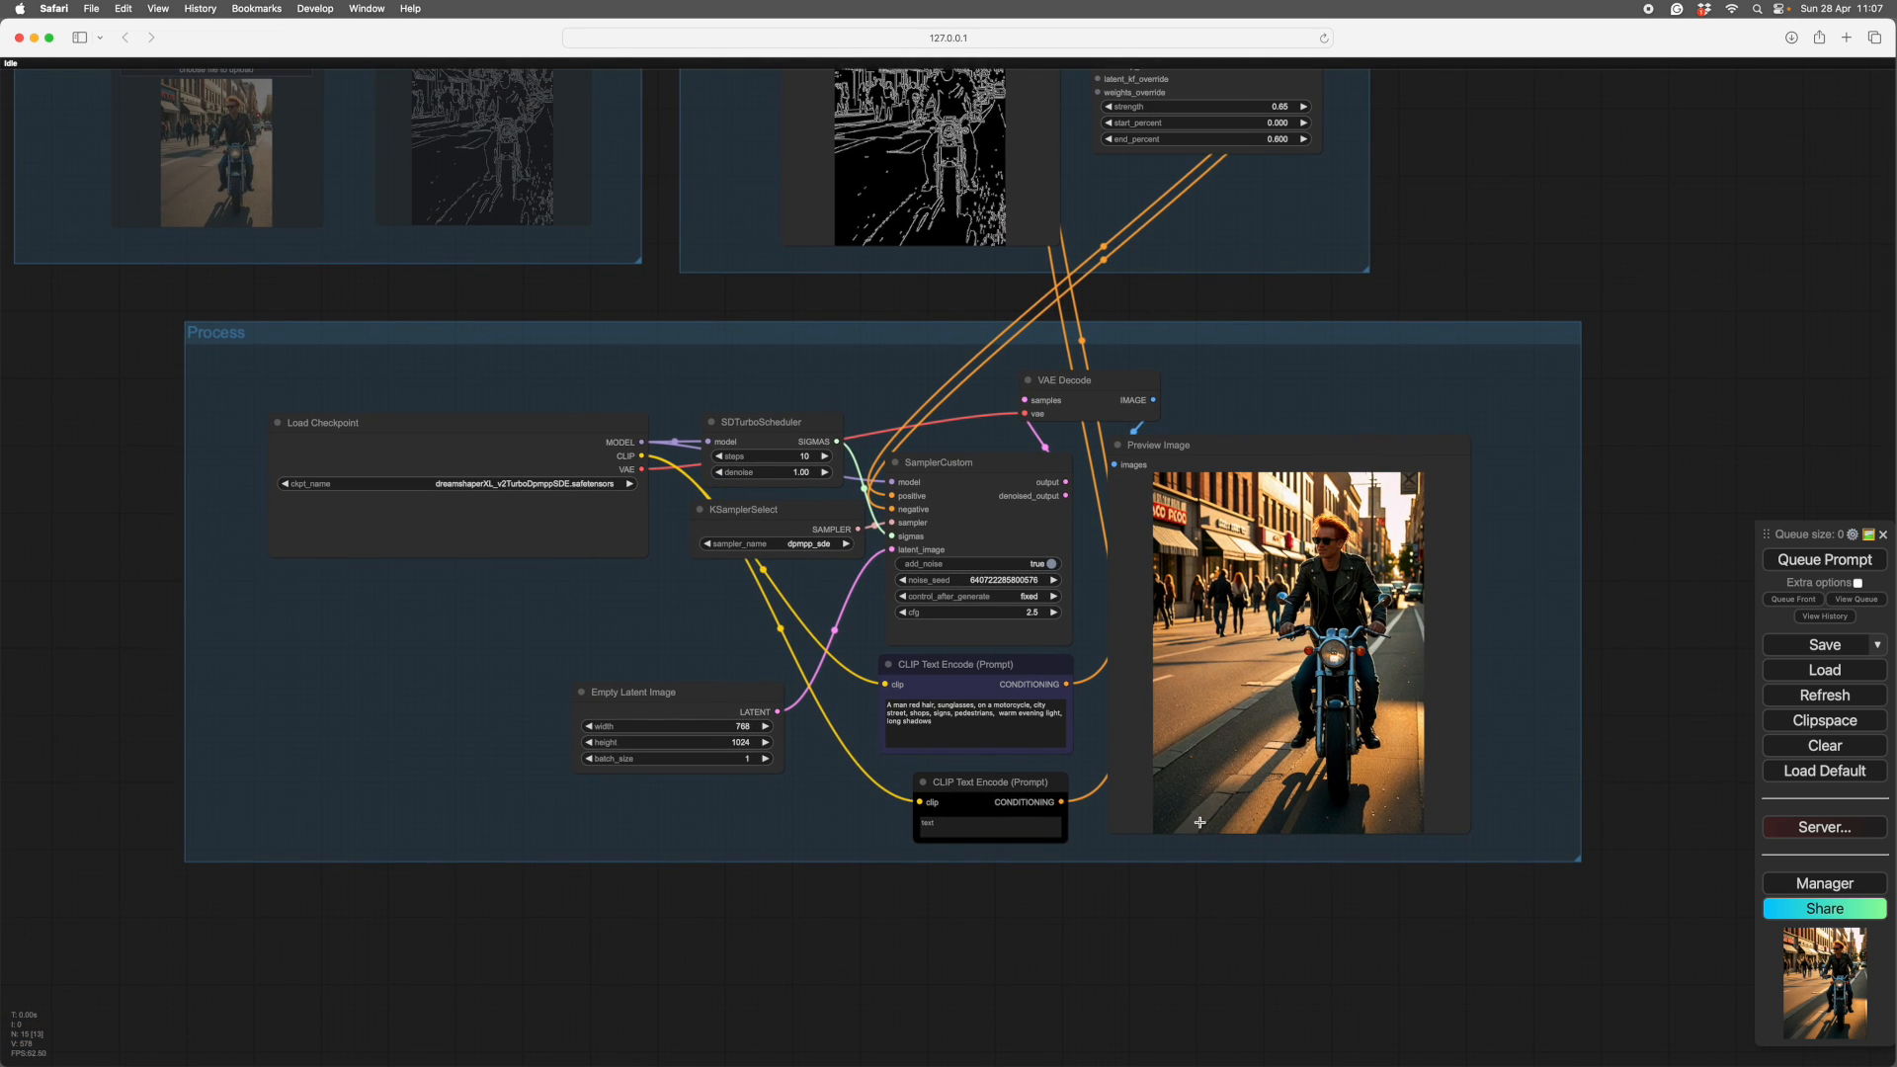
scroll(1086, 897, "up", 5)
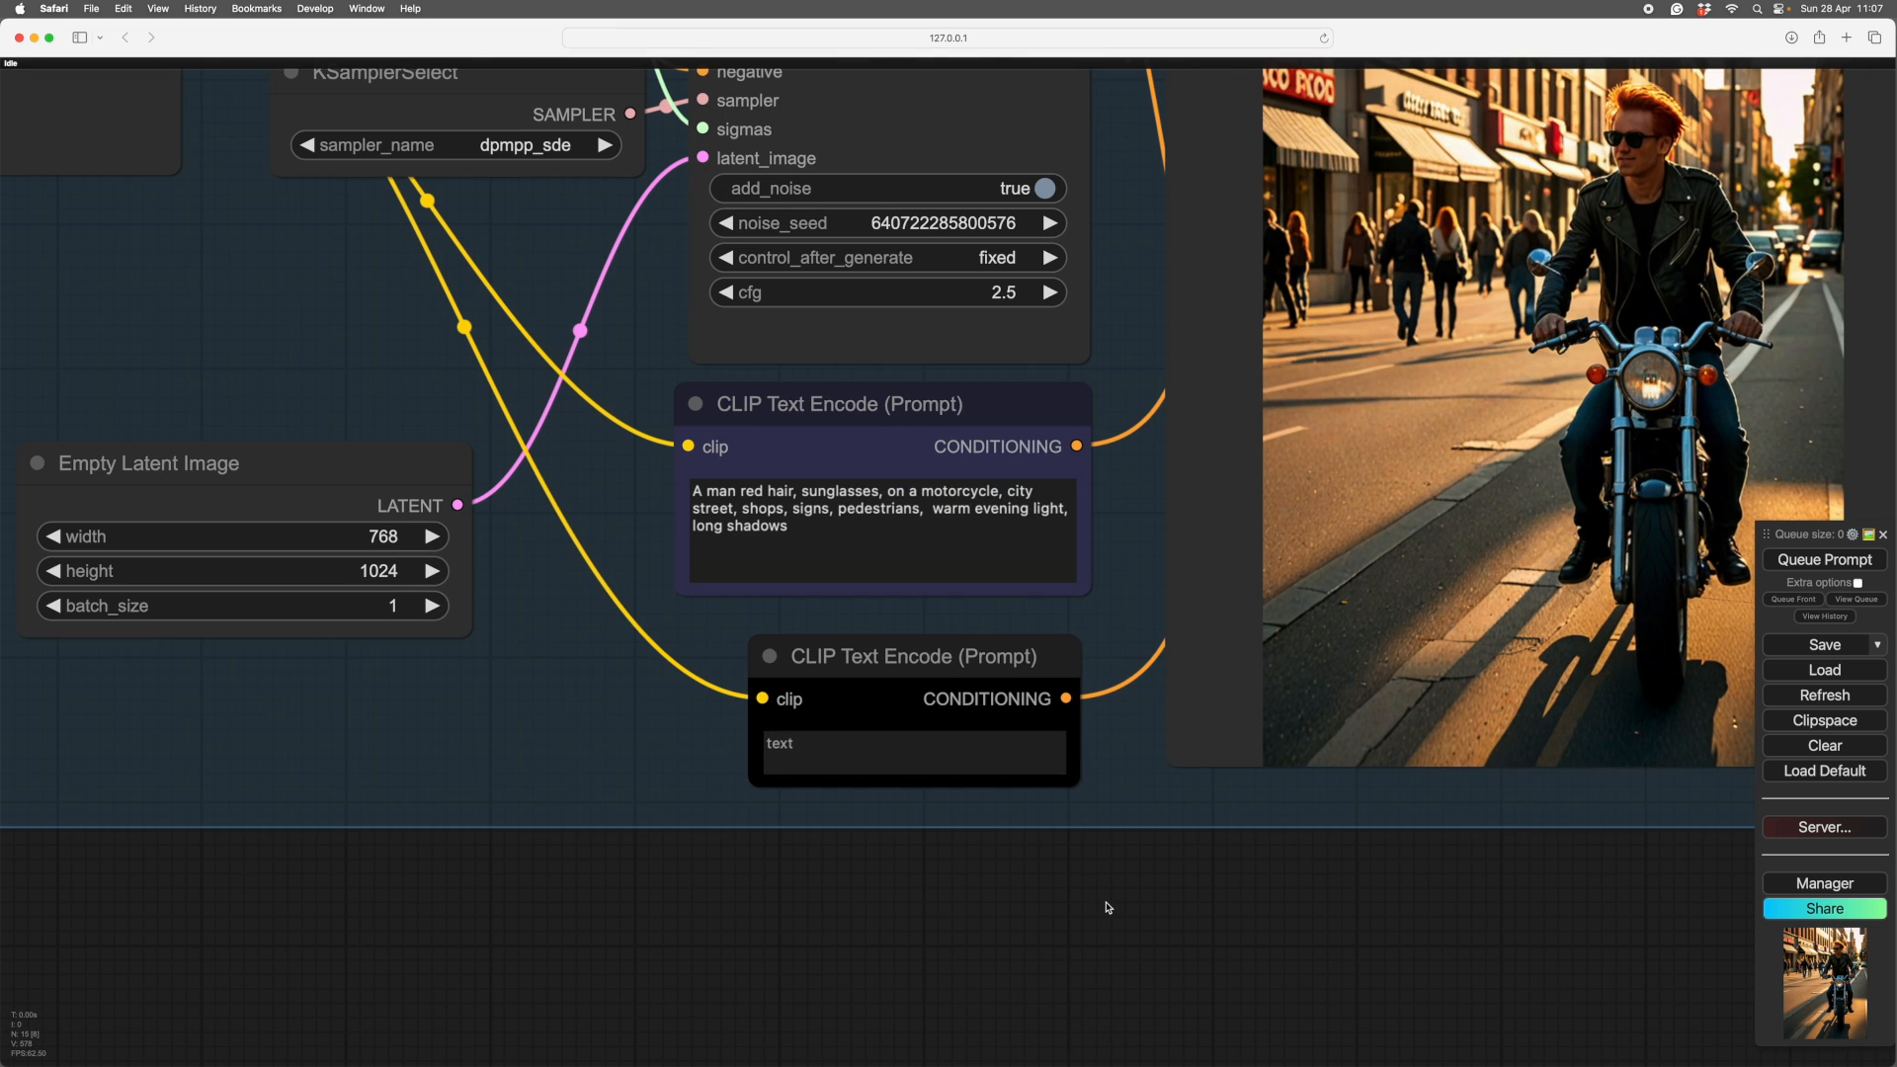
scroll(1136, 800, "down", 3)
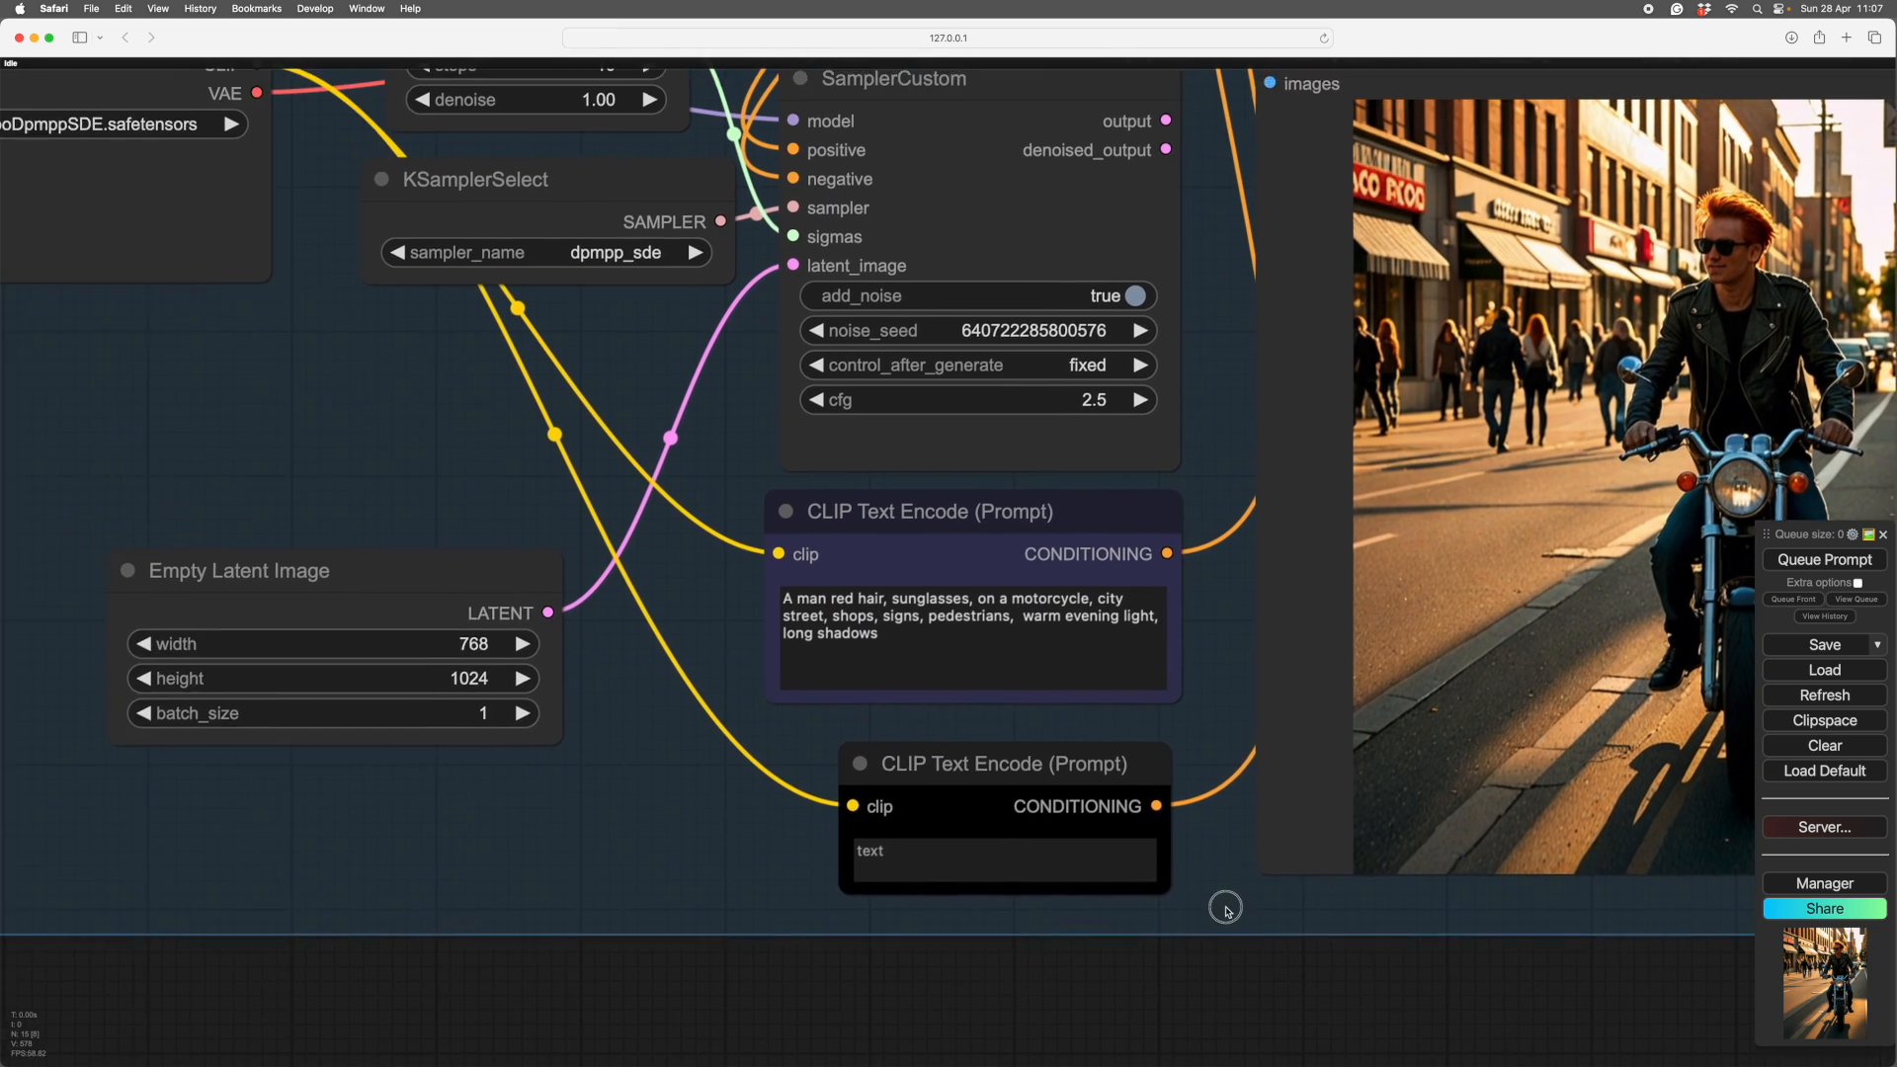
scroll(790, 648, "up", 6)
left_click(790, 648)
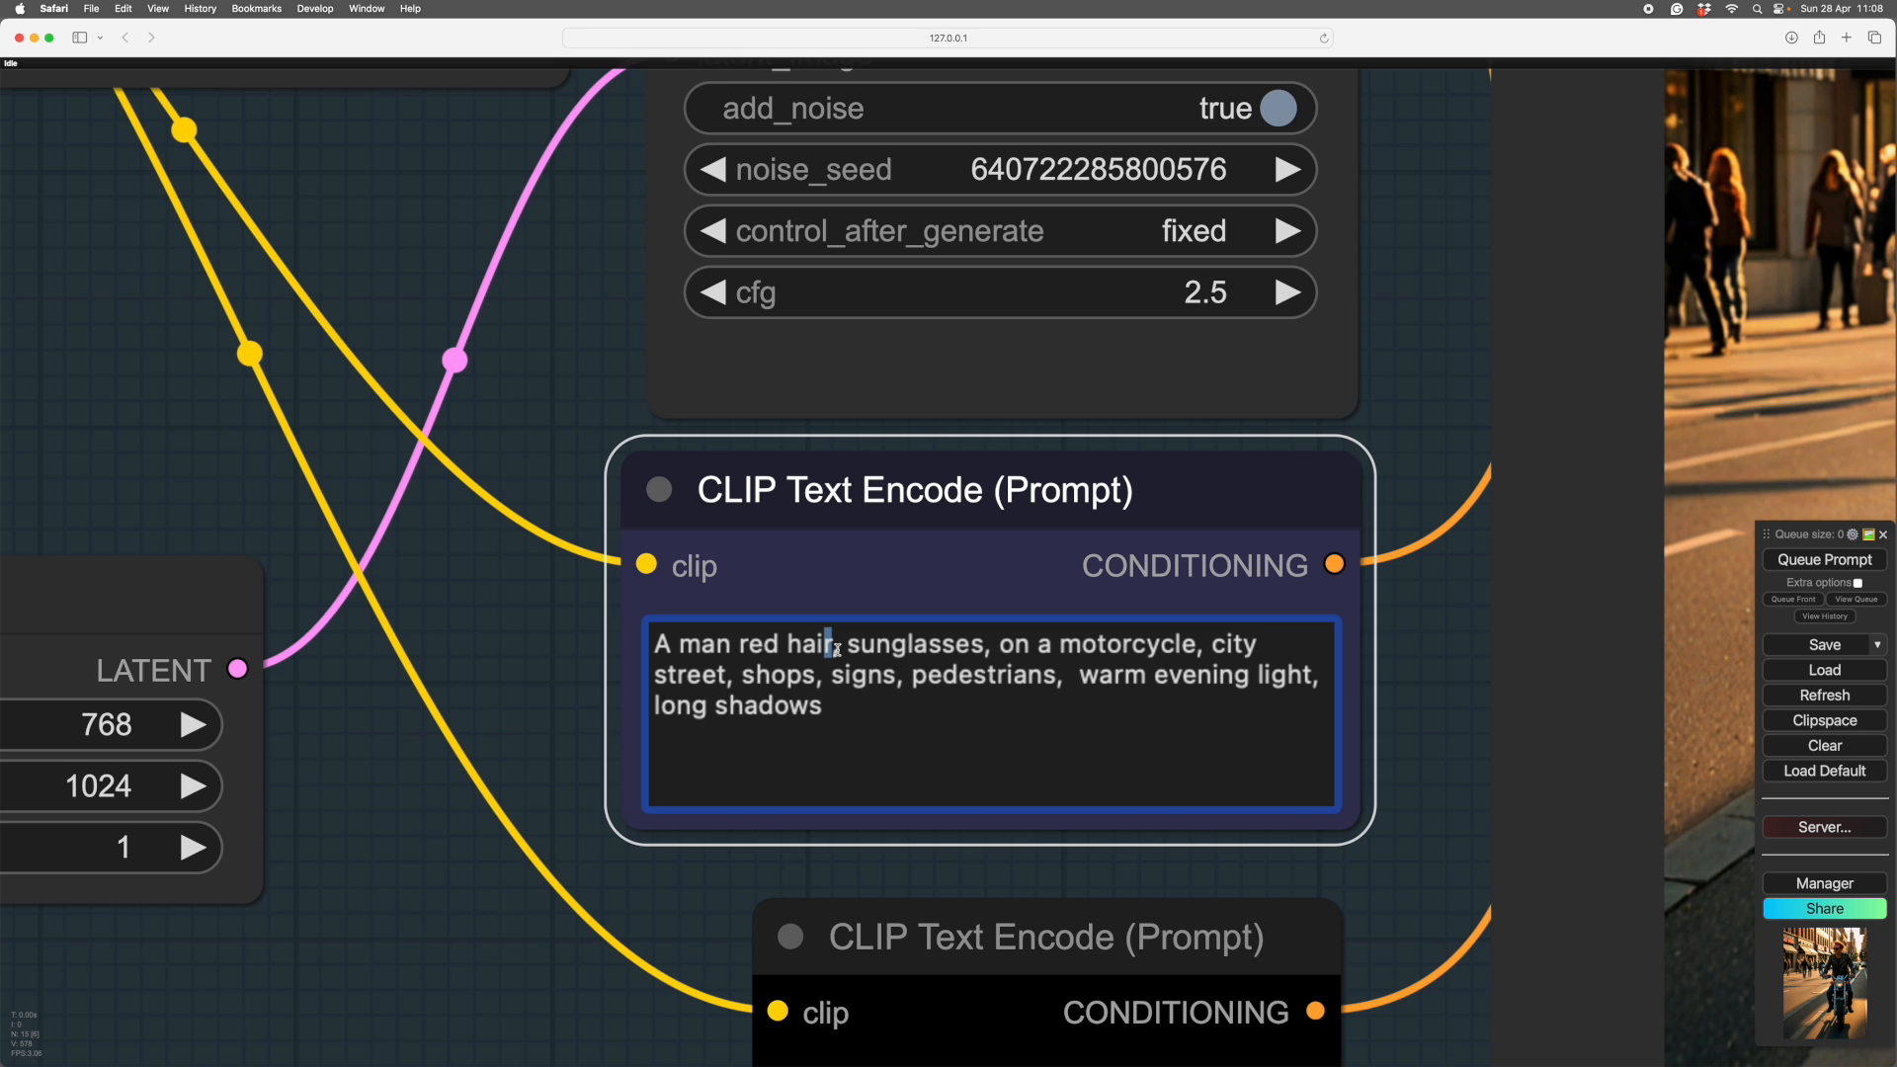
left_click_drag(832, 648, 679, 648)
type("cyborg")
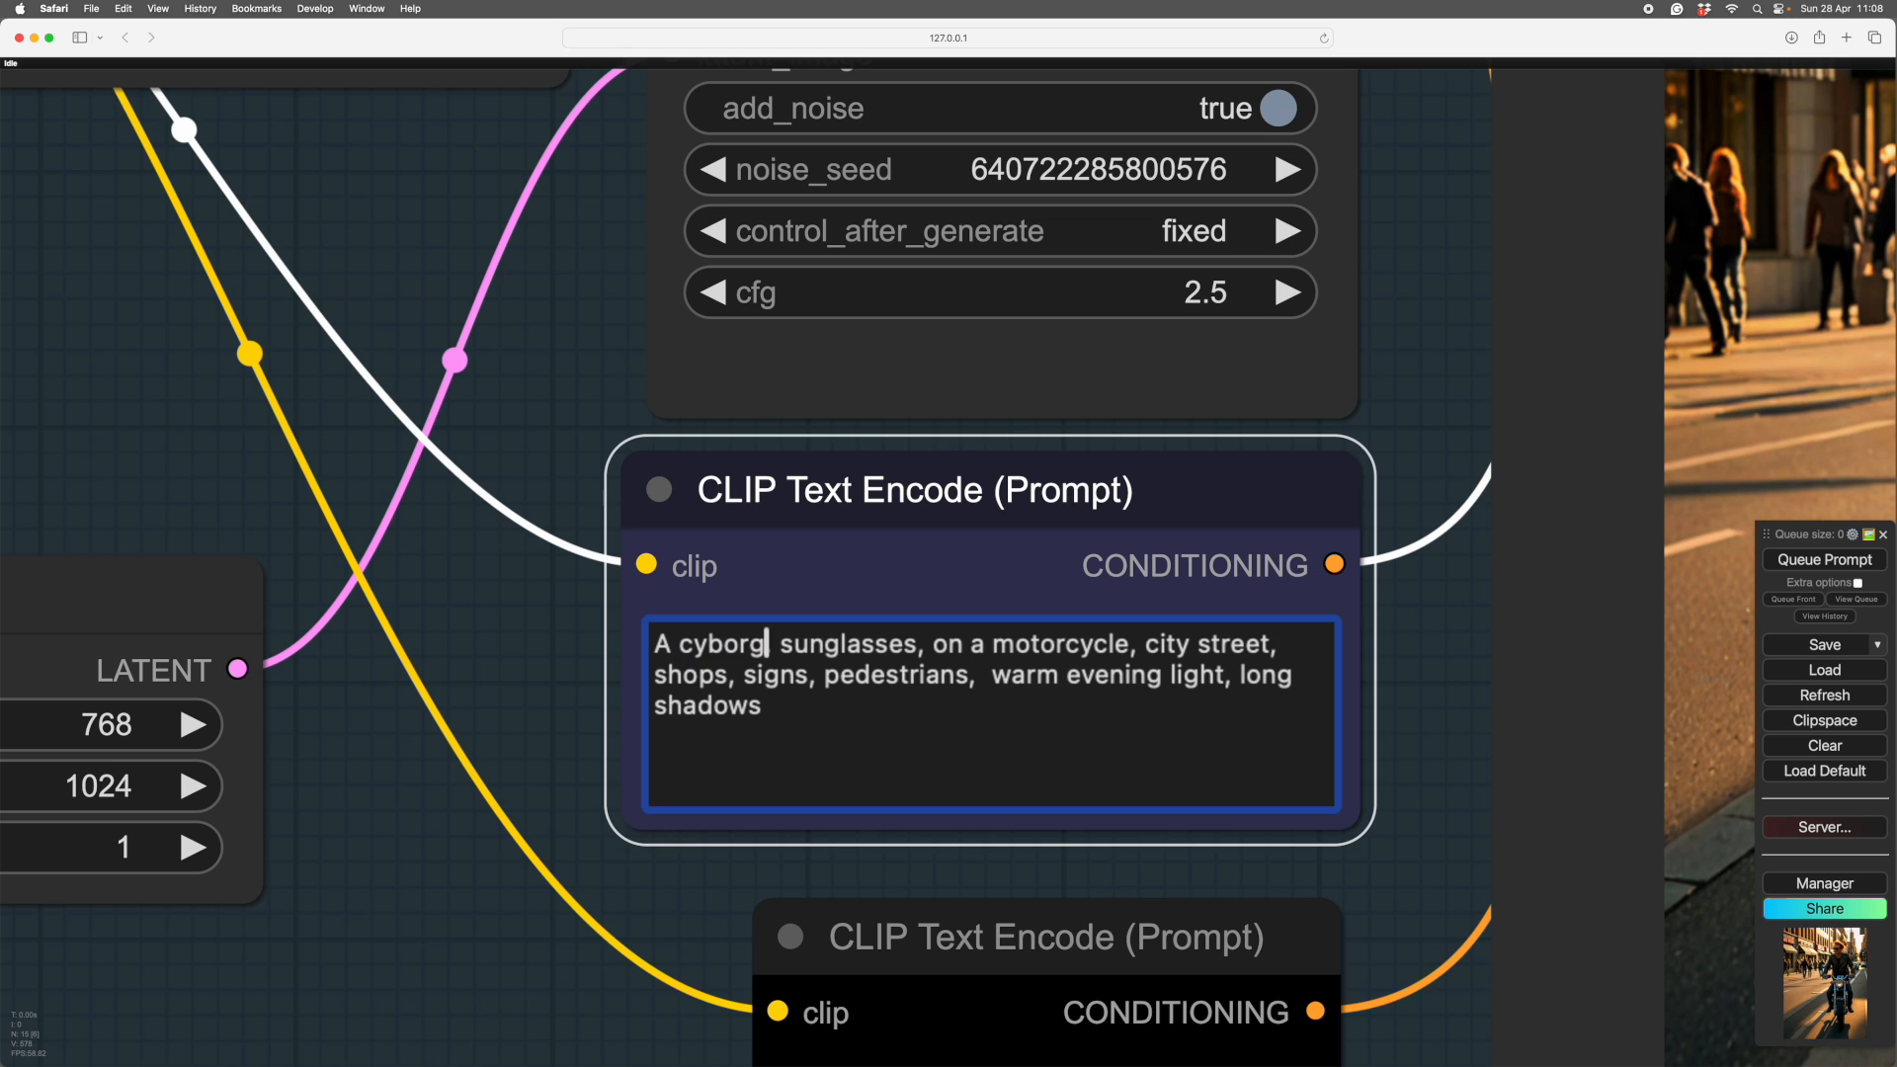
type(", armour,")
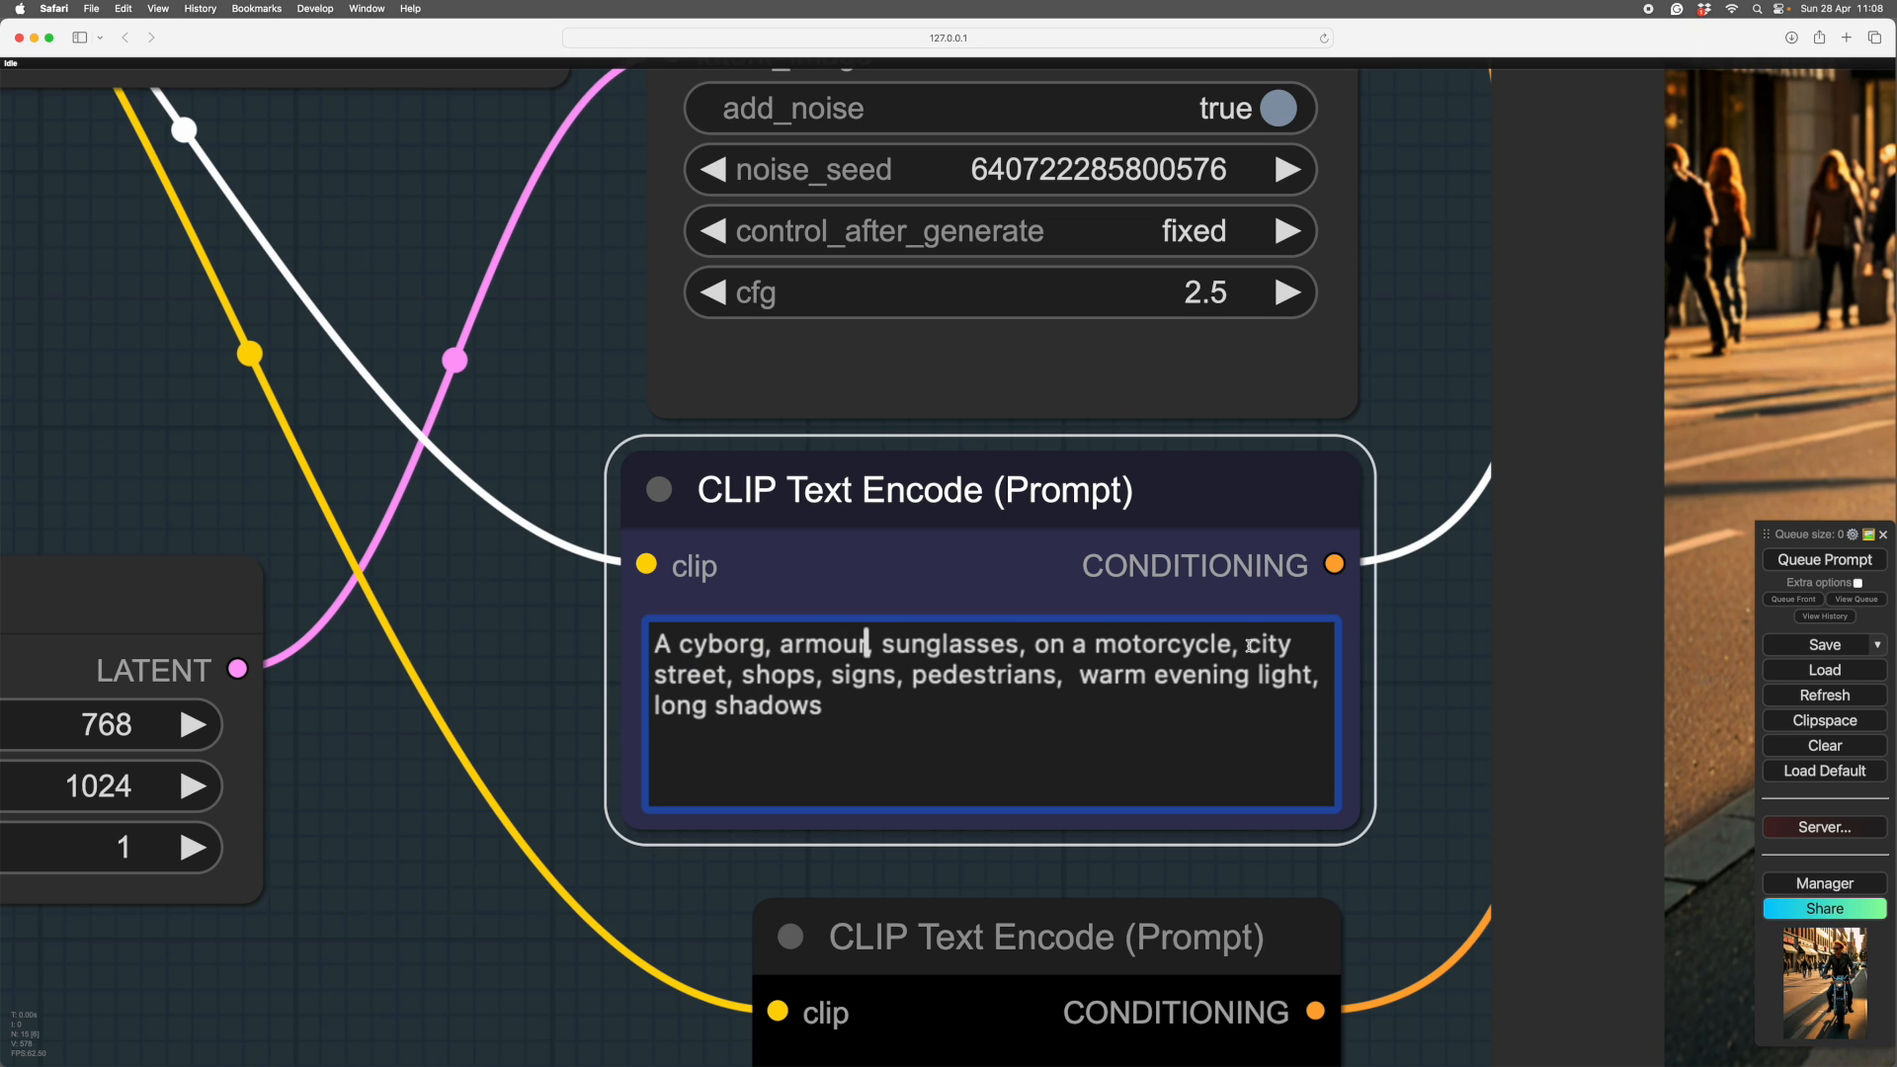
- Insert "steampunk," before "city street" in the positive prompt
left_click(1247, 643)
type("steam")
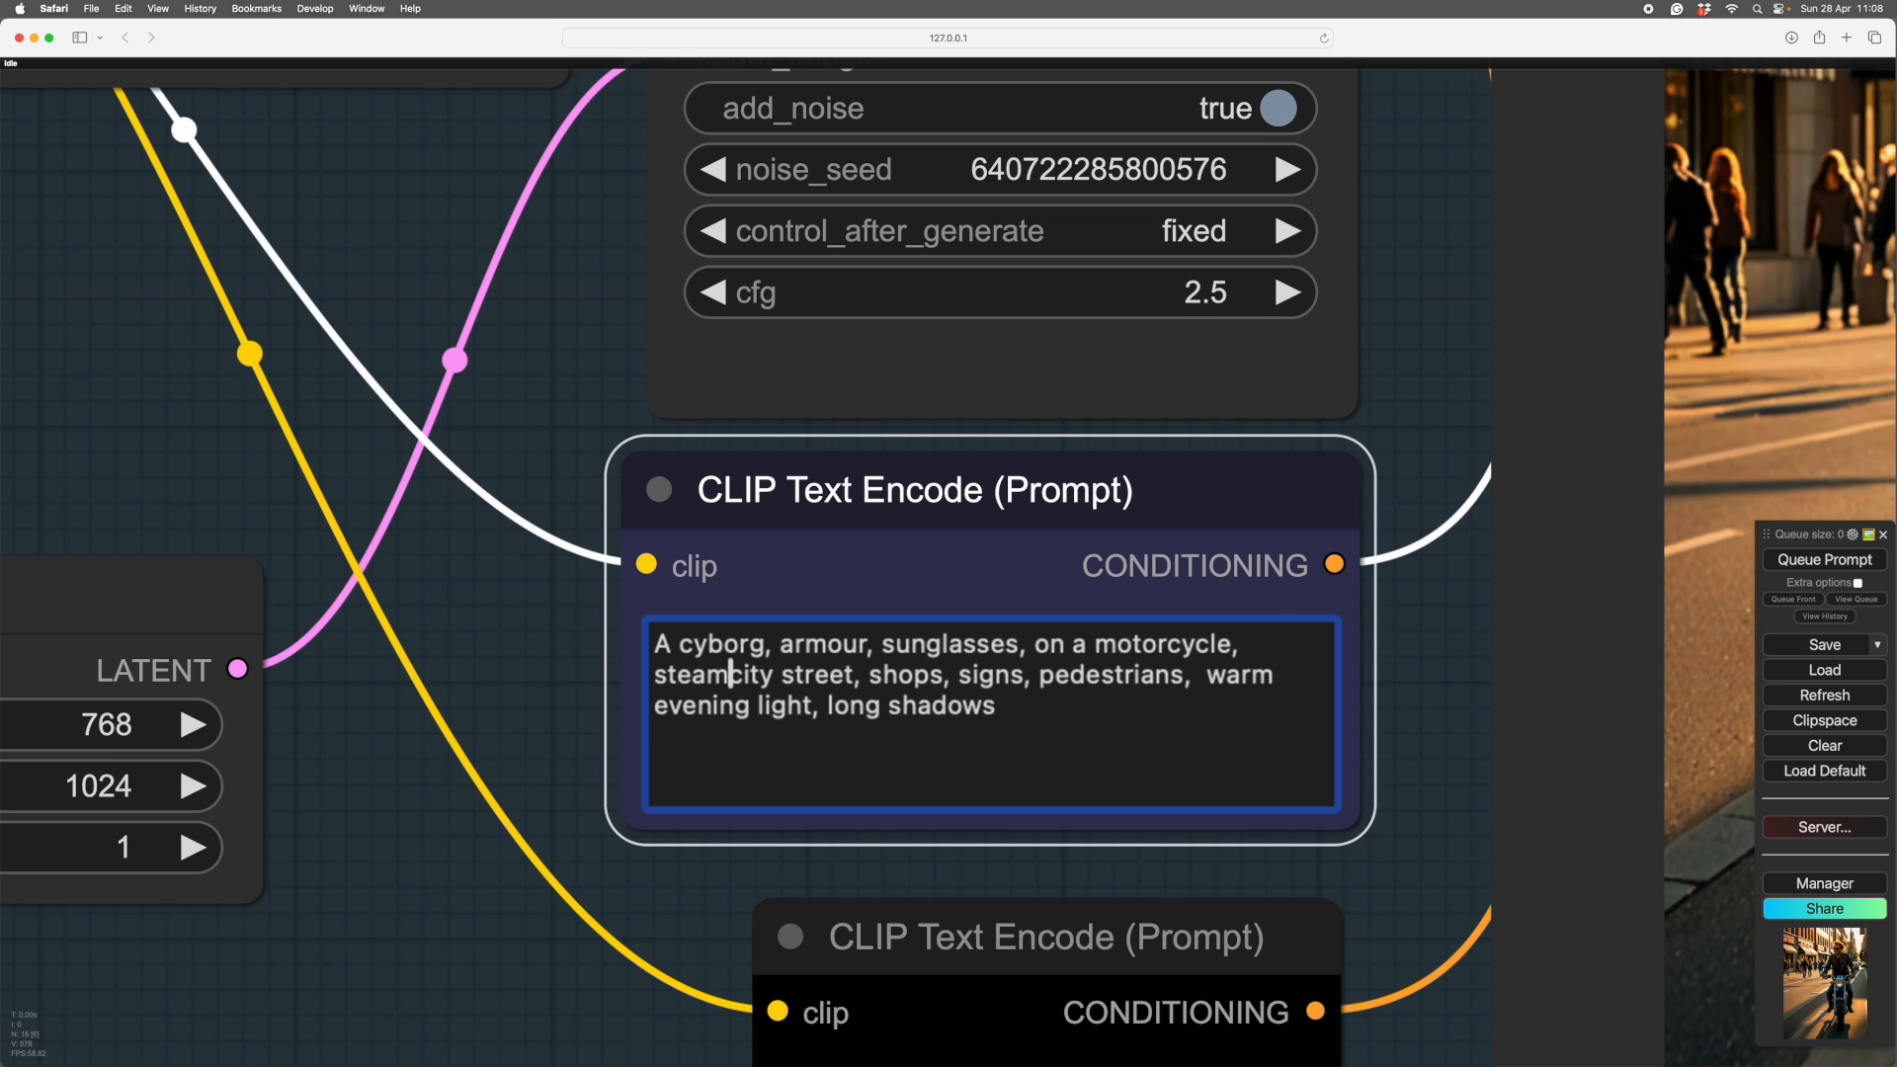
type("punk ")
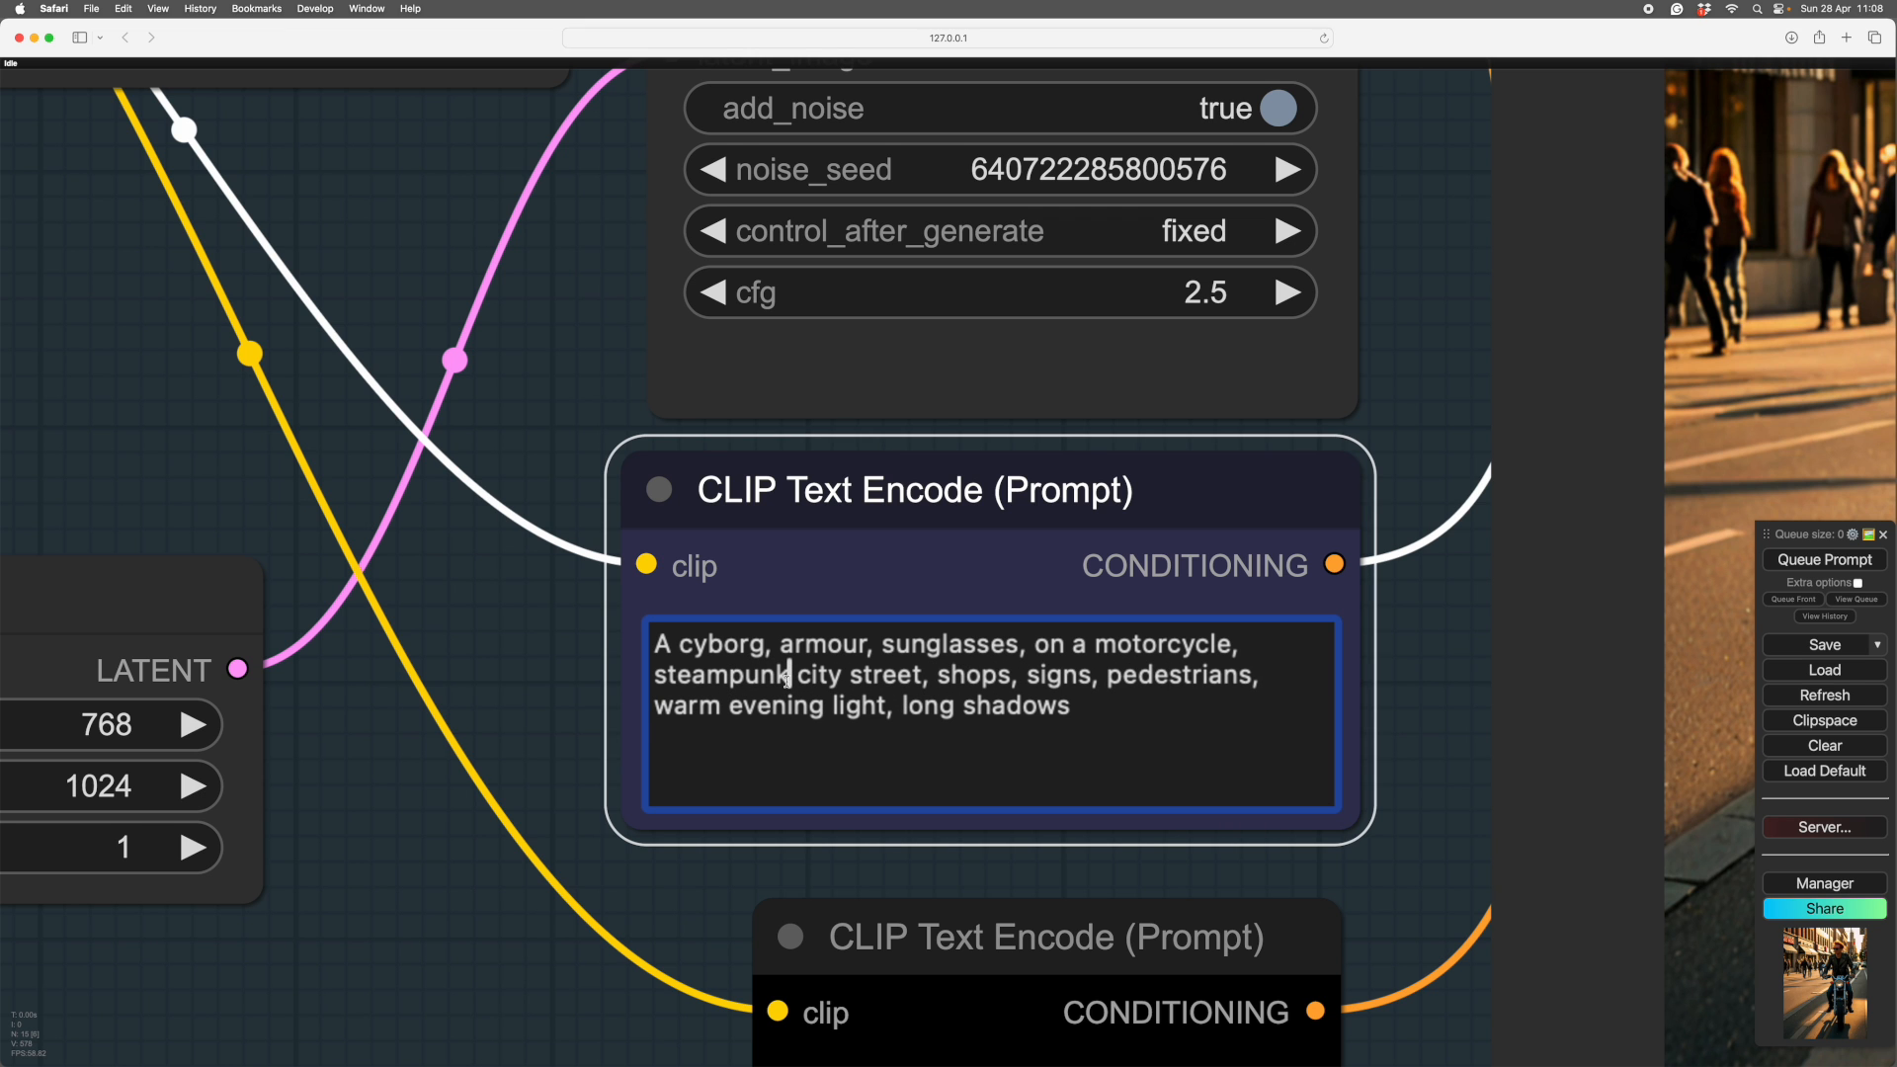
type(",")
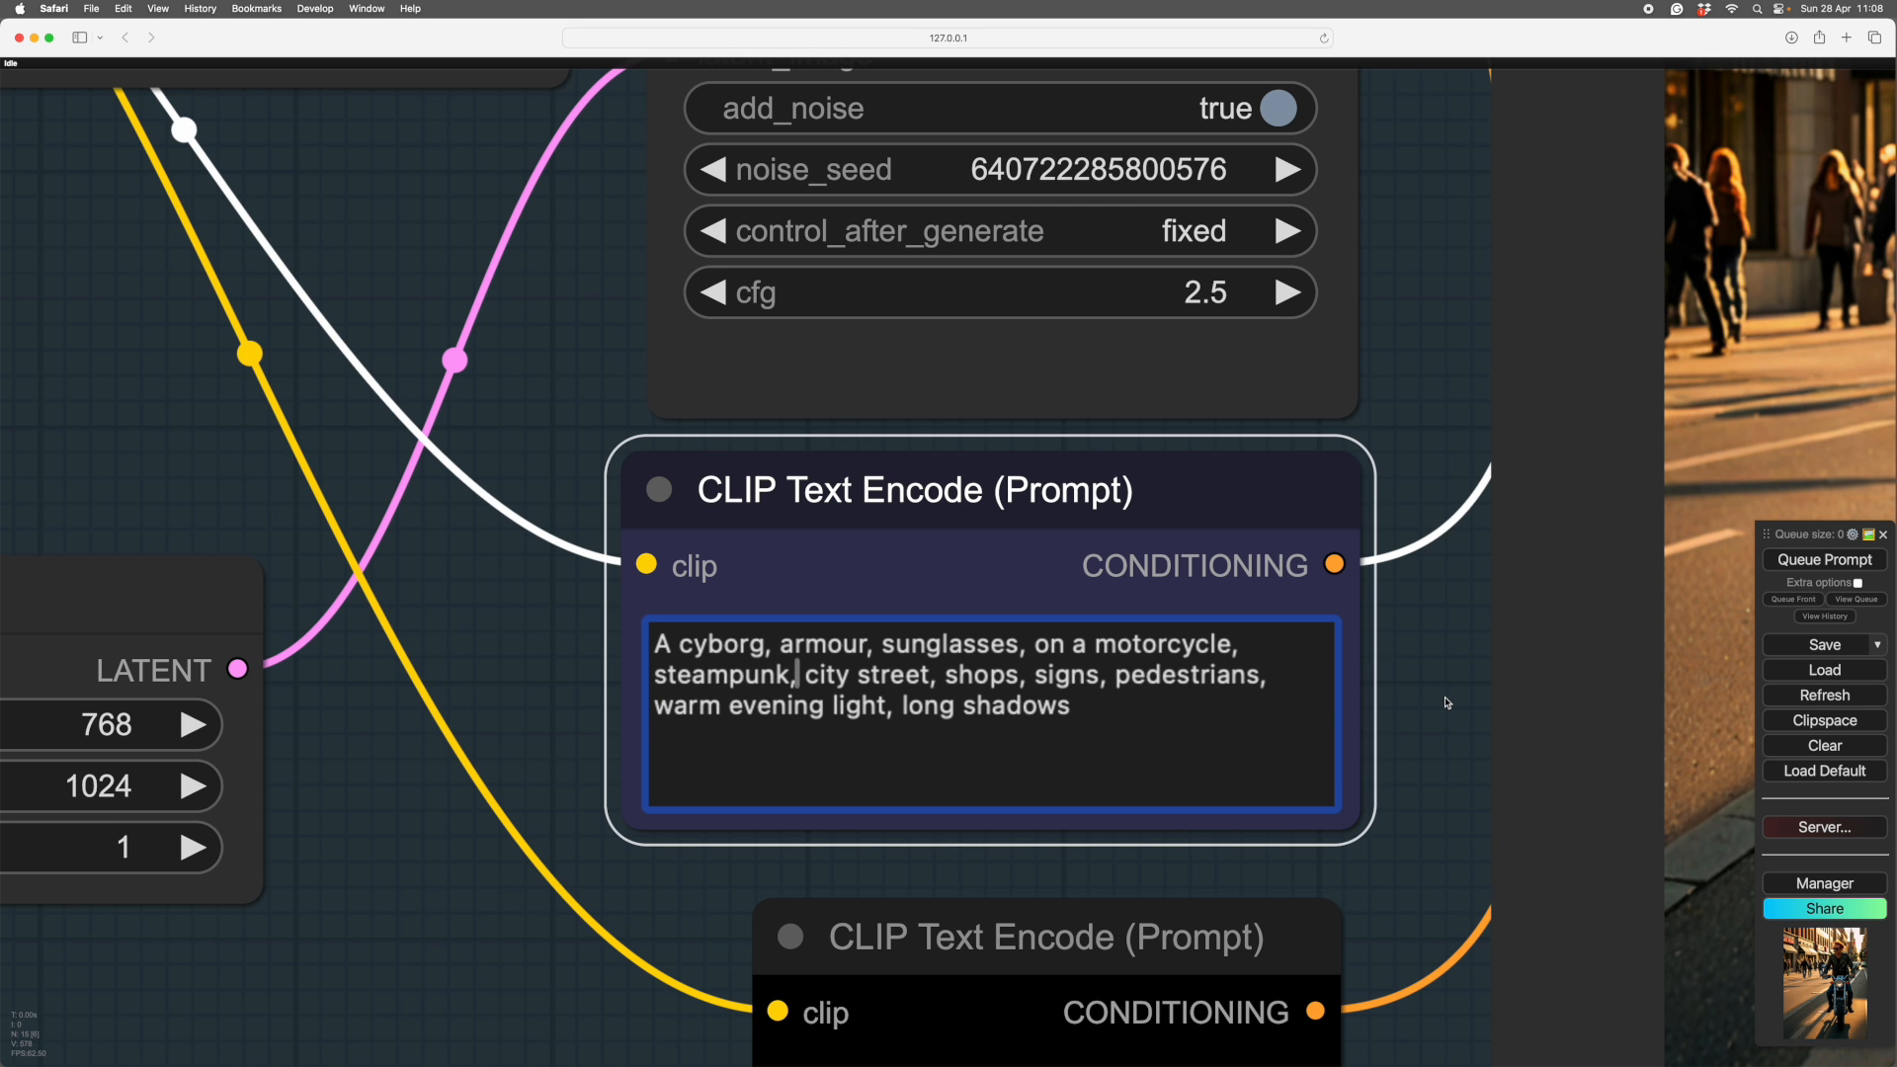
- Generate the image with the cyborg steampunk prompt and inspect the result in the Process group's Preview Image node
scroll(1442, 703, "down", 5)
left_click_drag(1446, 703, 762, 719)
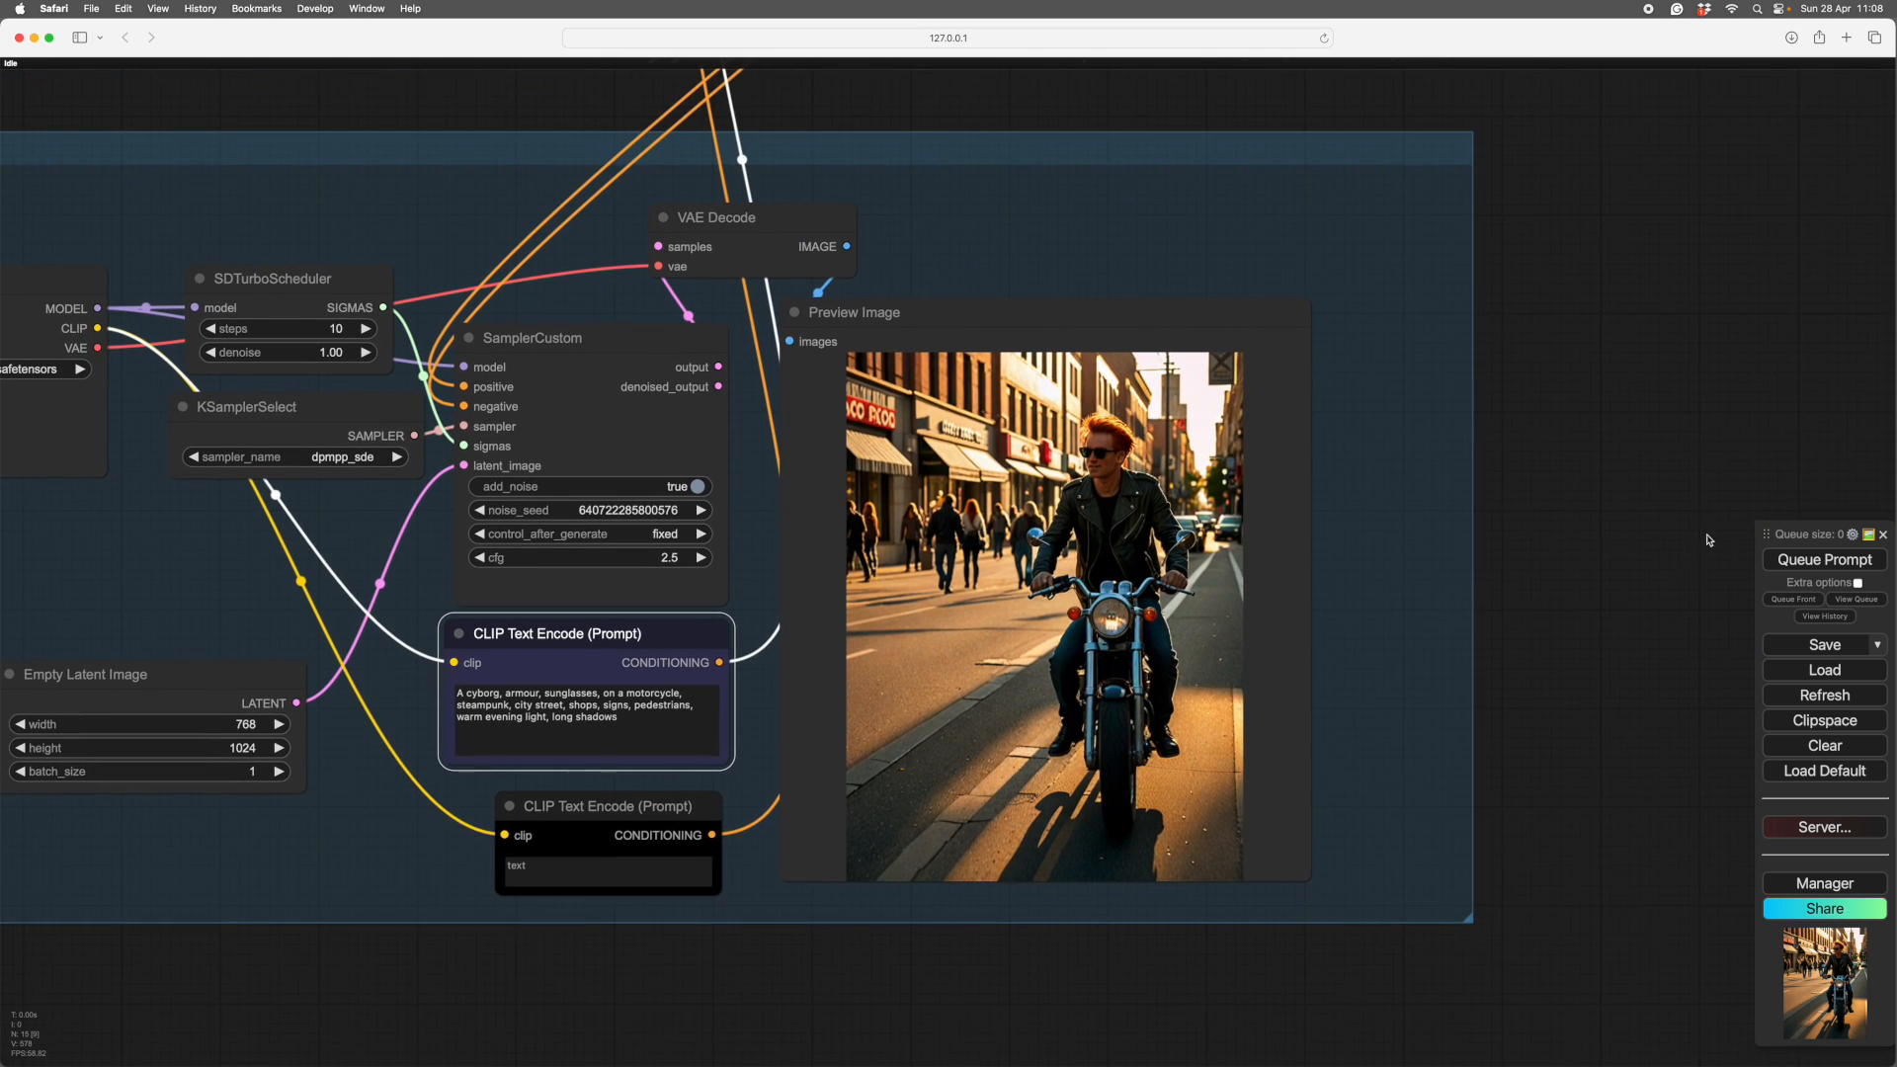
left_click_drag(1654, 565, 1665, 559)
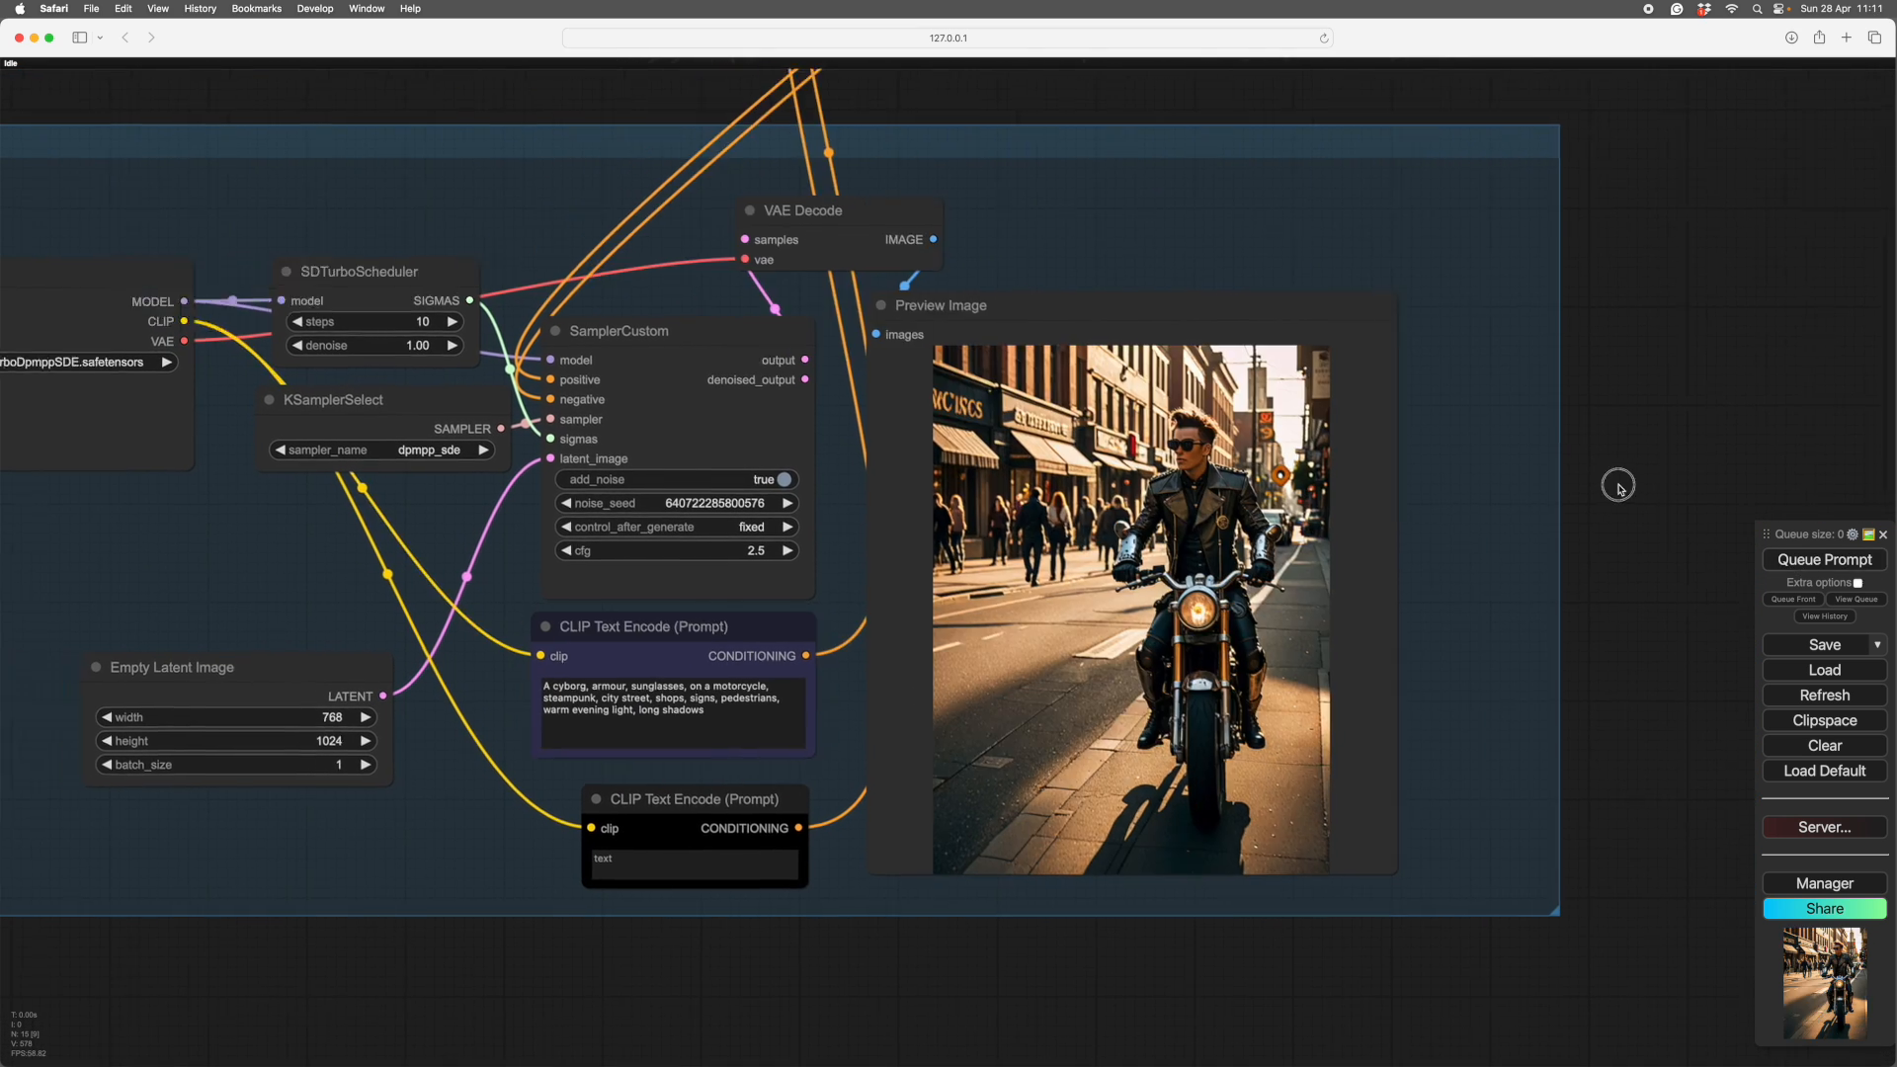
left_click_drag(1613, 478, 1574, 500)
scroll(1574, 500, "up", 5)
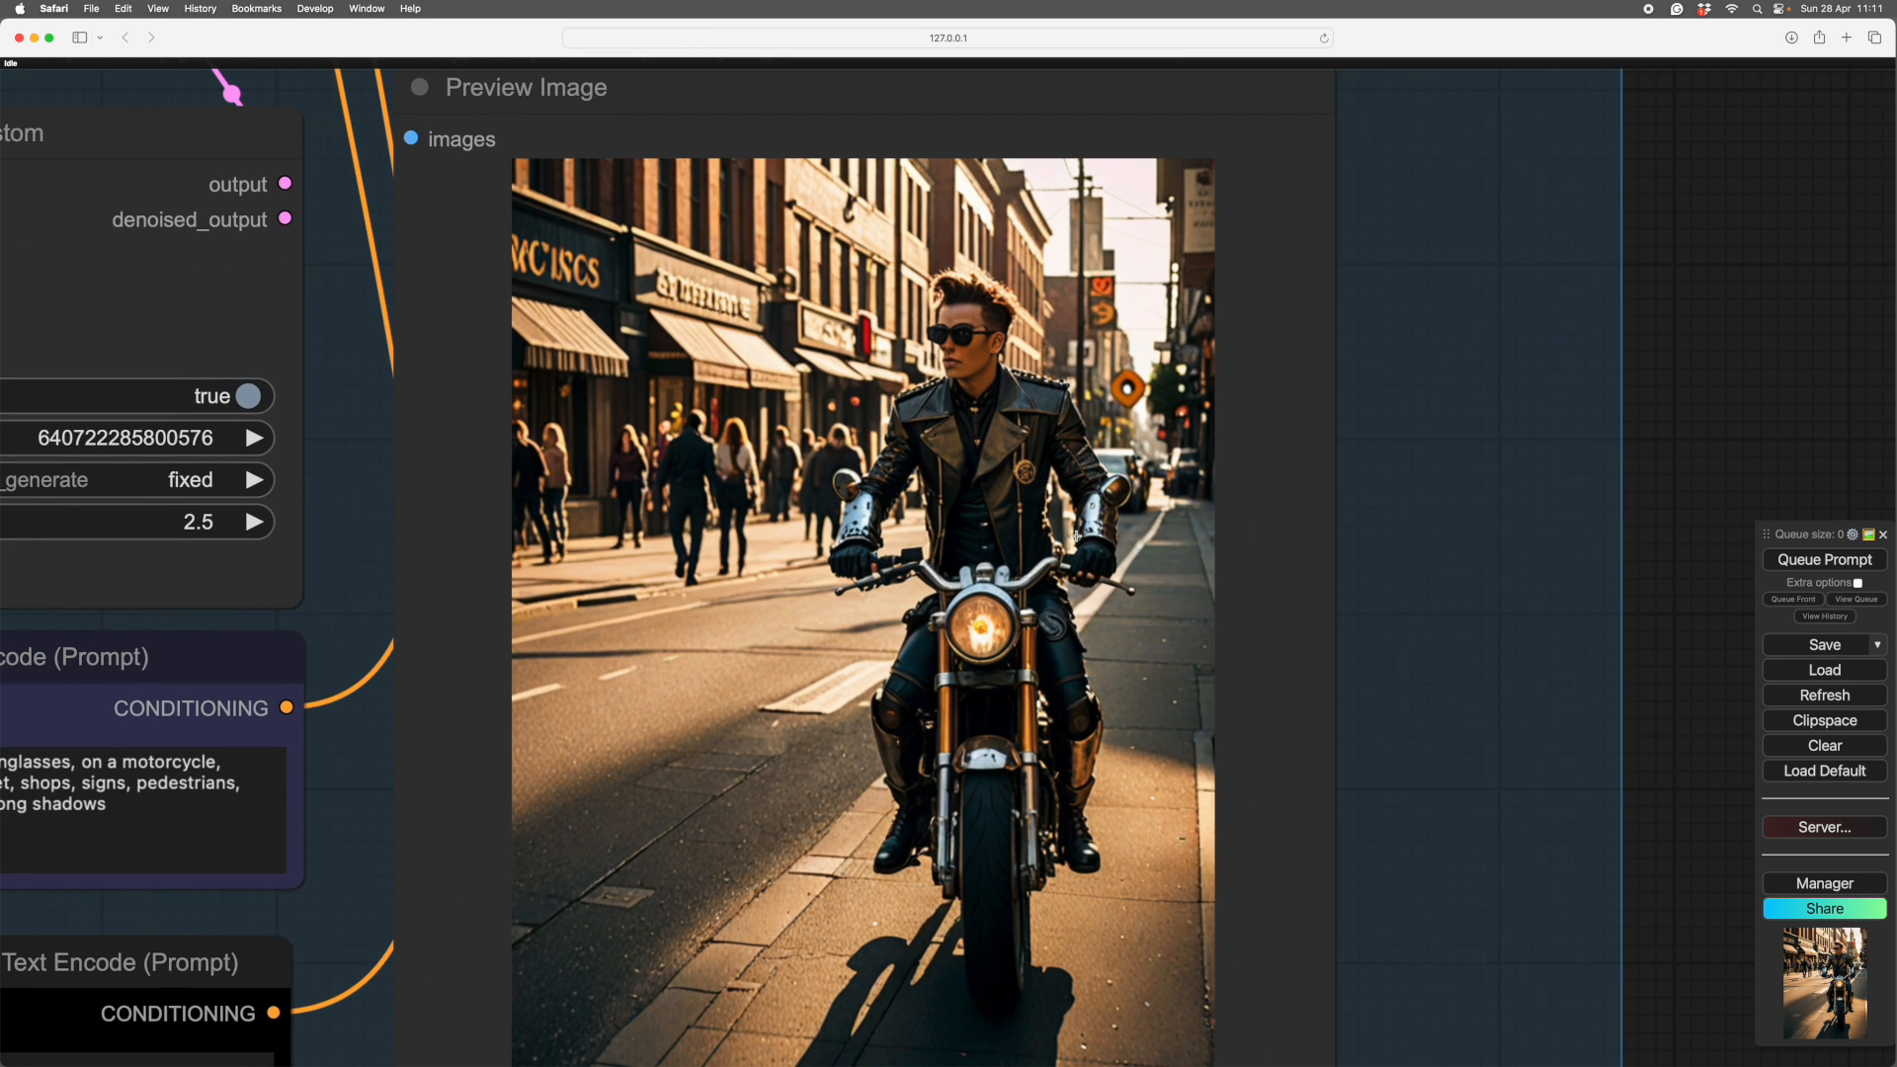
scroll(1077, 535, "up", 3)
scroll(1076, 536, "down", 5)
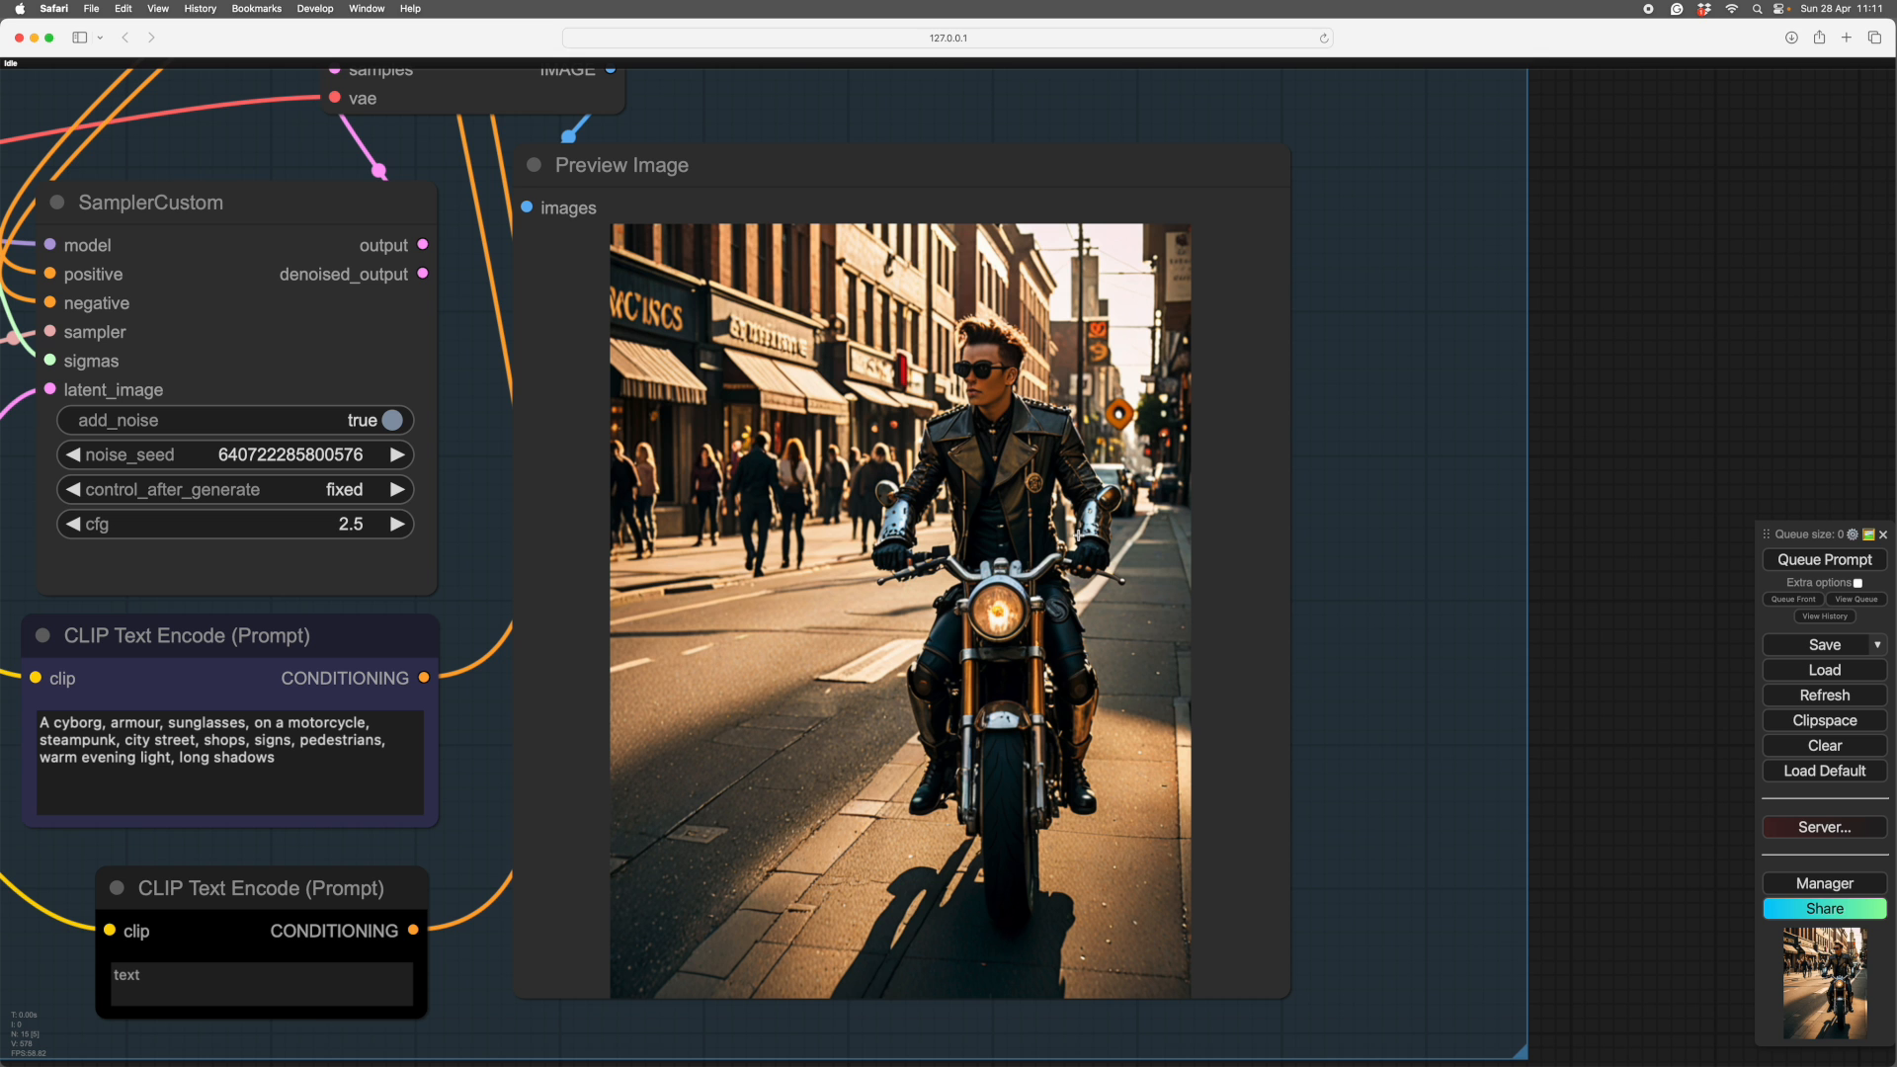
scroll(1077, 535, "up", 4)
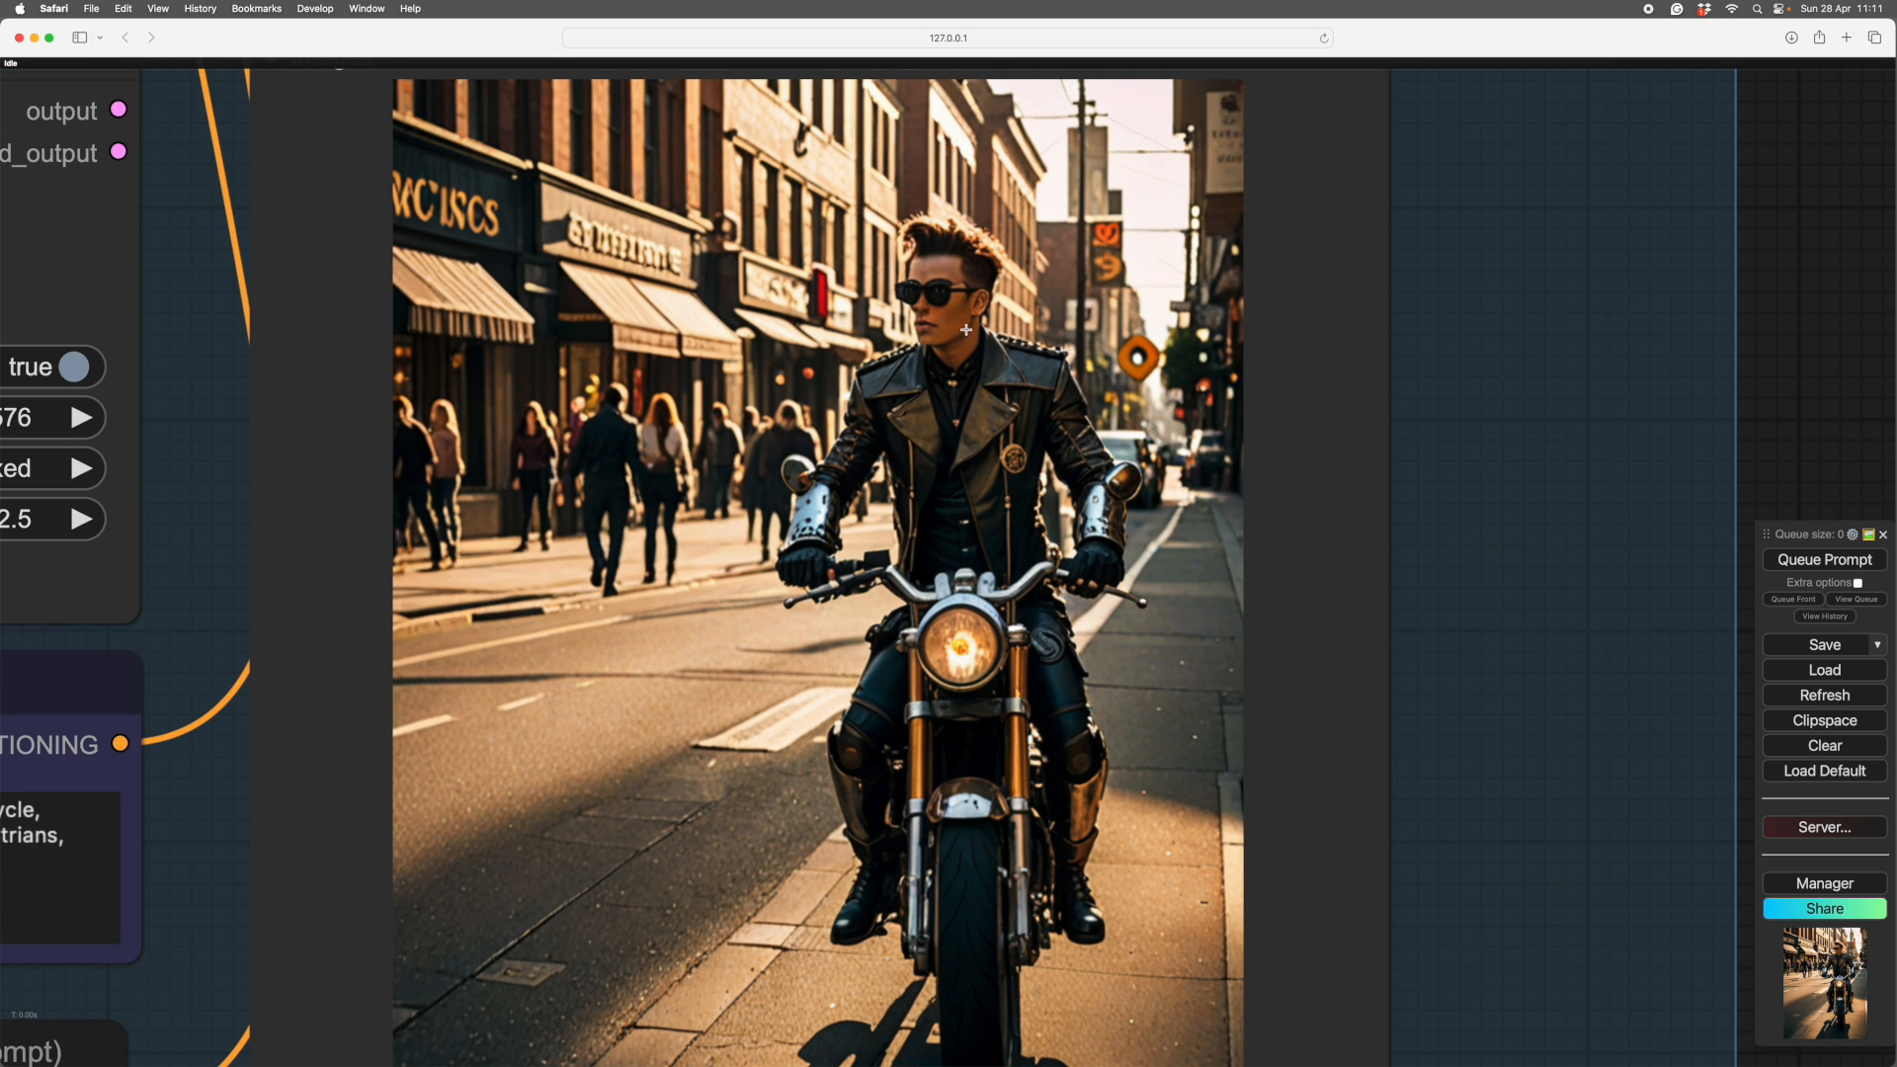
scroll(1060, 531, "down", 5)
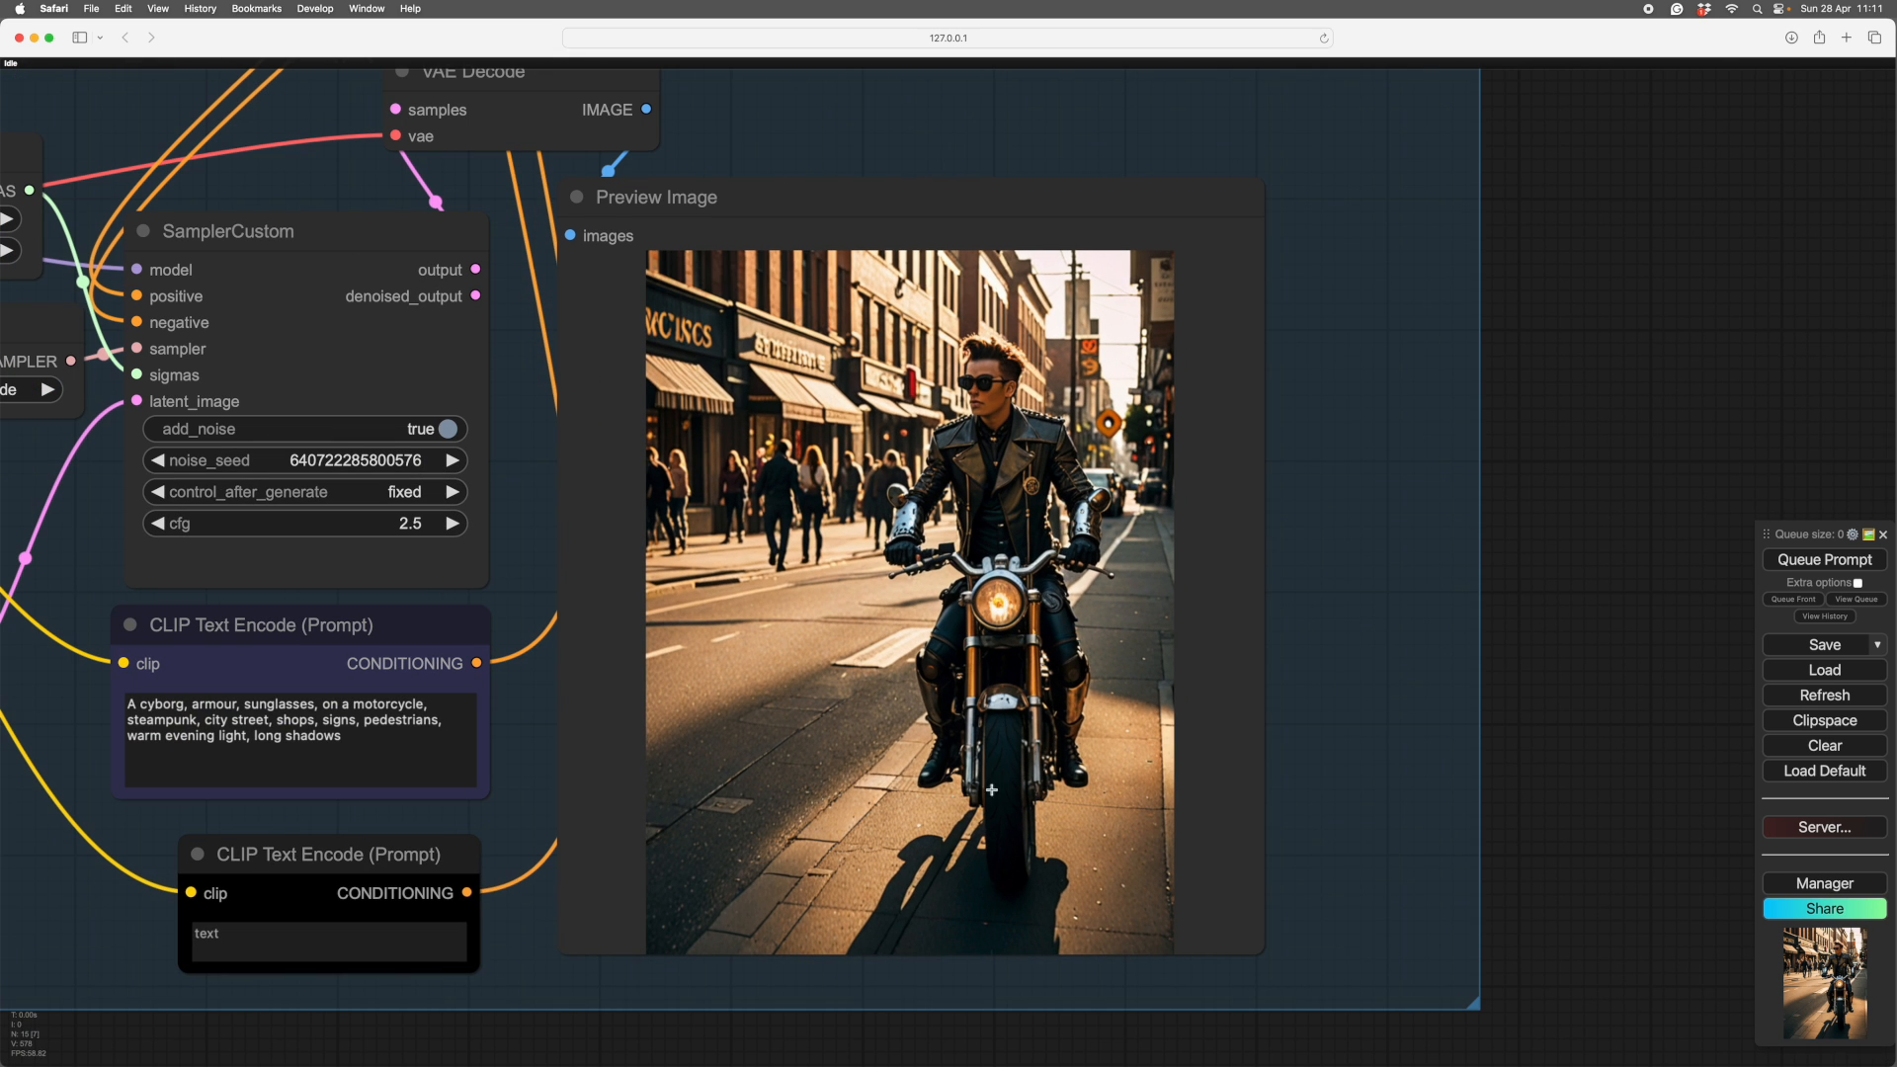
scroll(1062, 681, "down", 3)
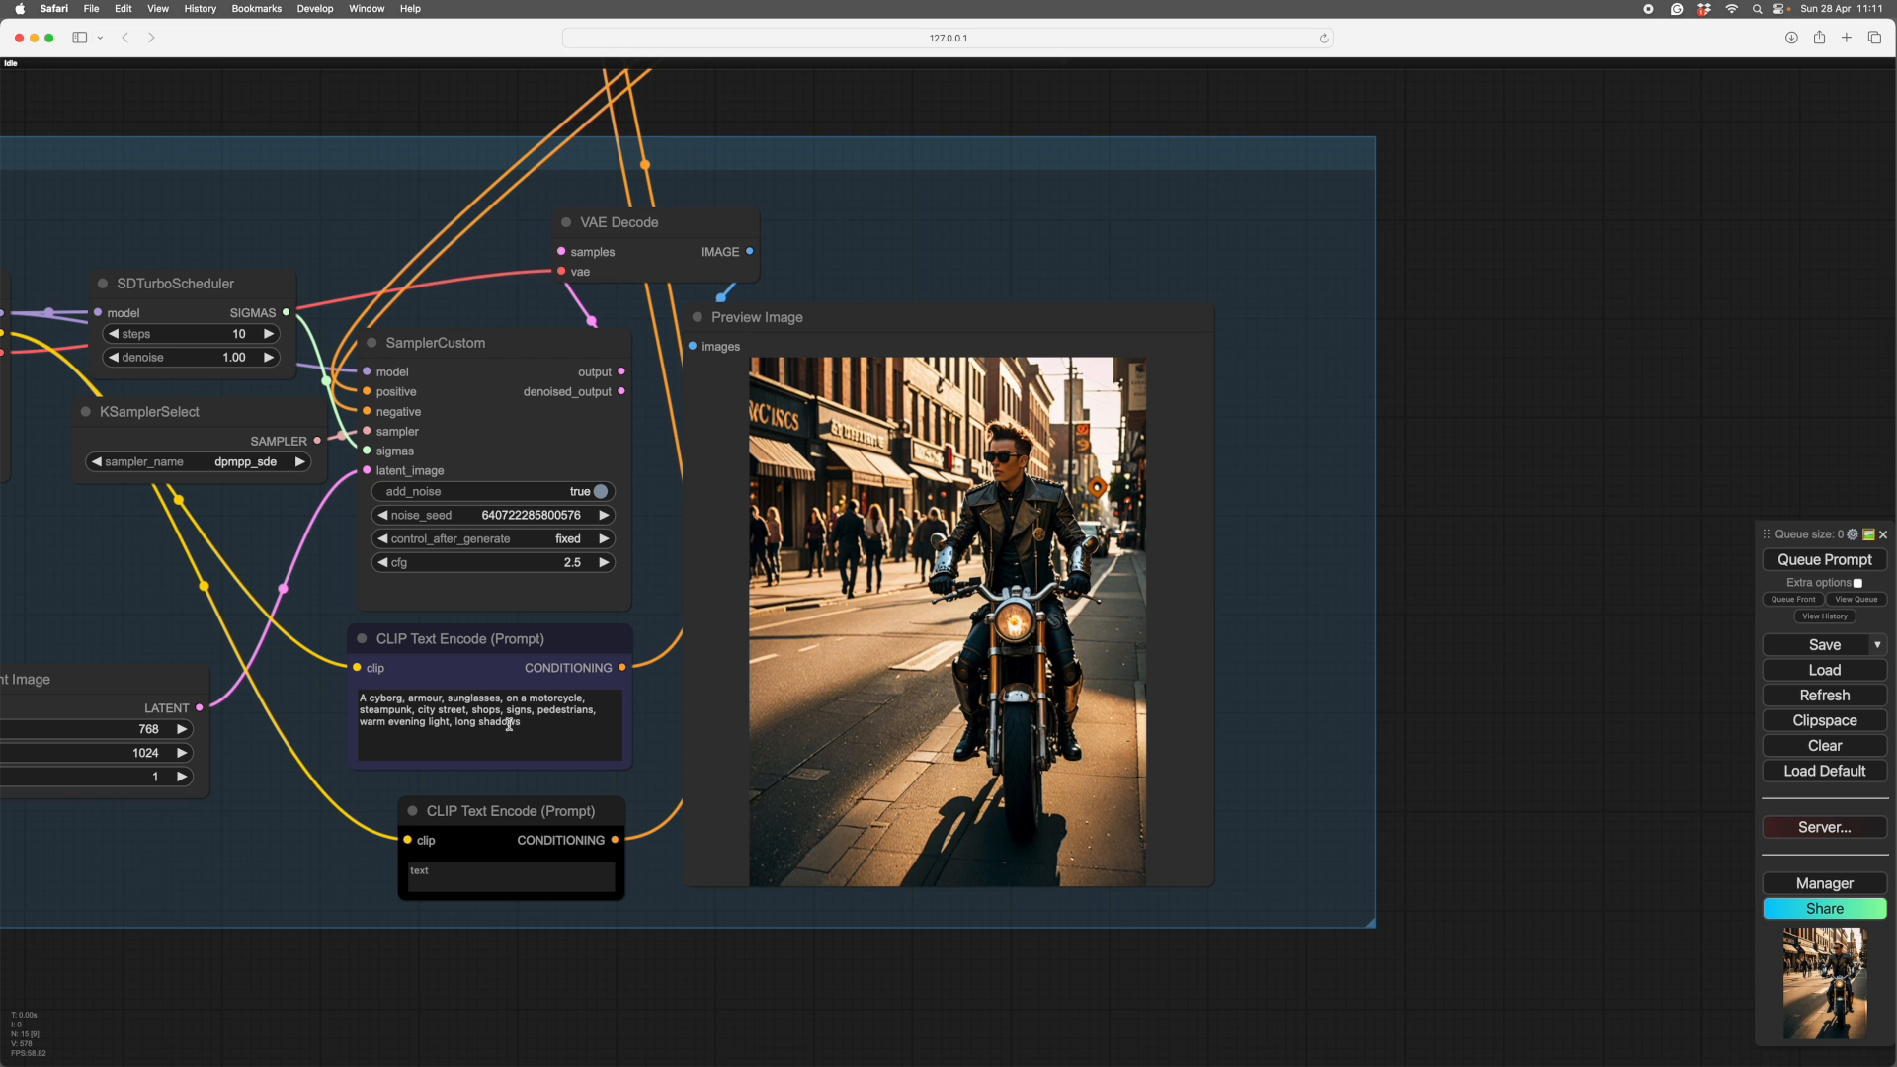
- Set the Apply Advanced ControlNet node's strength to 0.30 and end_percent to 0.500
scroll(1512, 500, "up", 5)
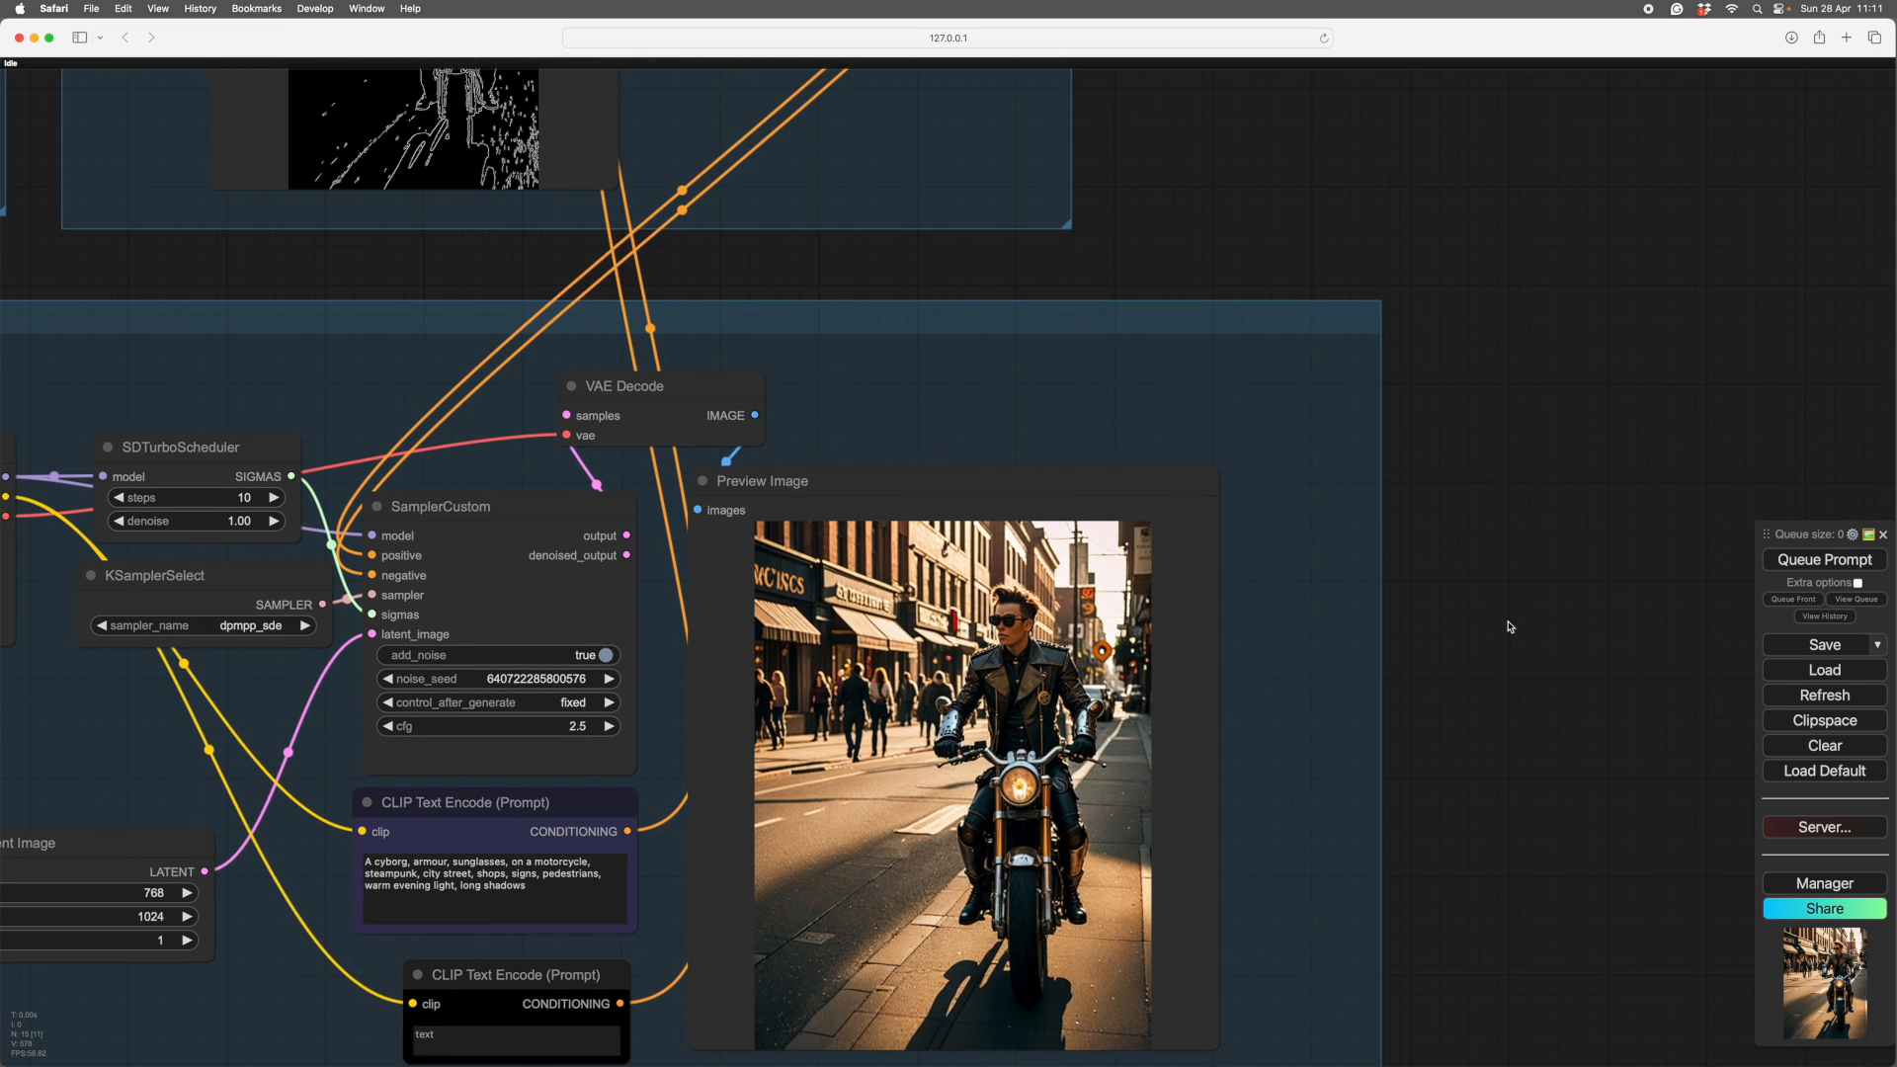
scroll(1500, 541, "up", 5)
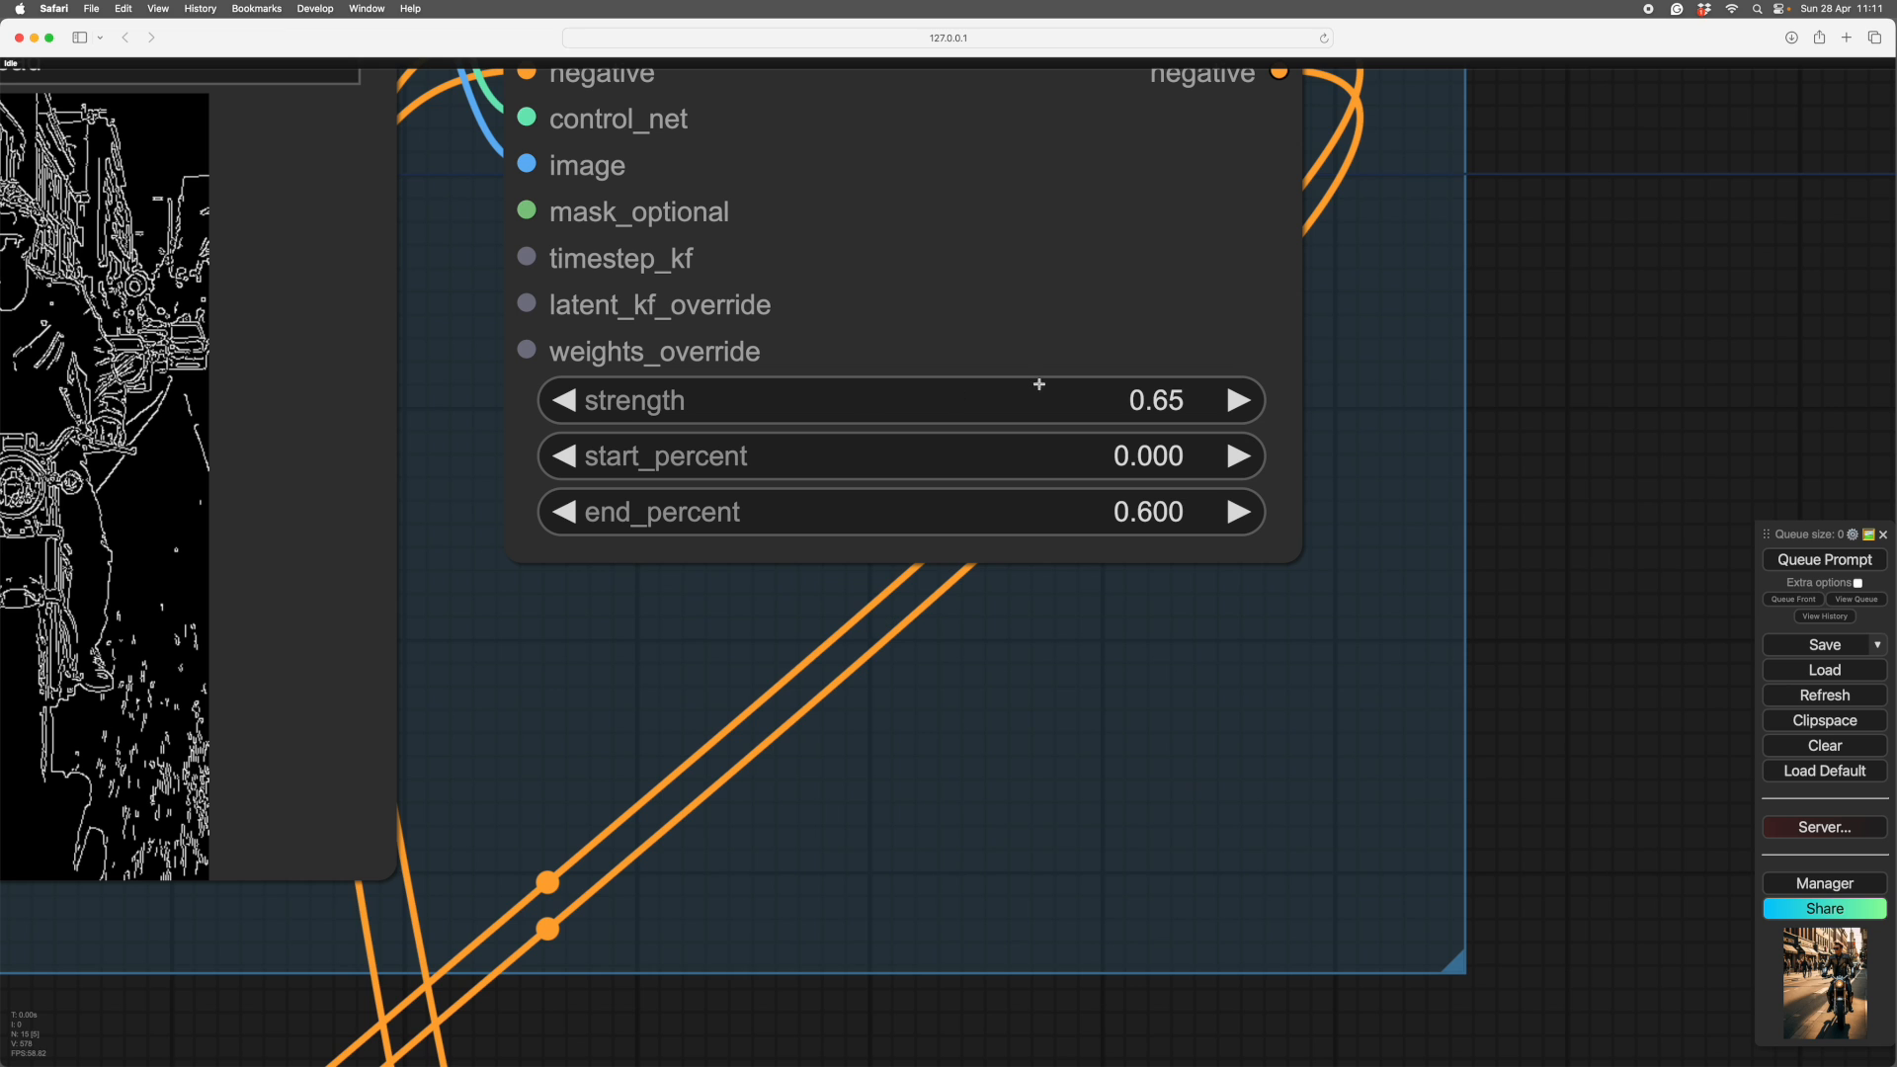
left_click_drag(1038, 383, 597, 444)
scroll(597, 443, "down", 2)
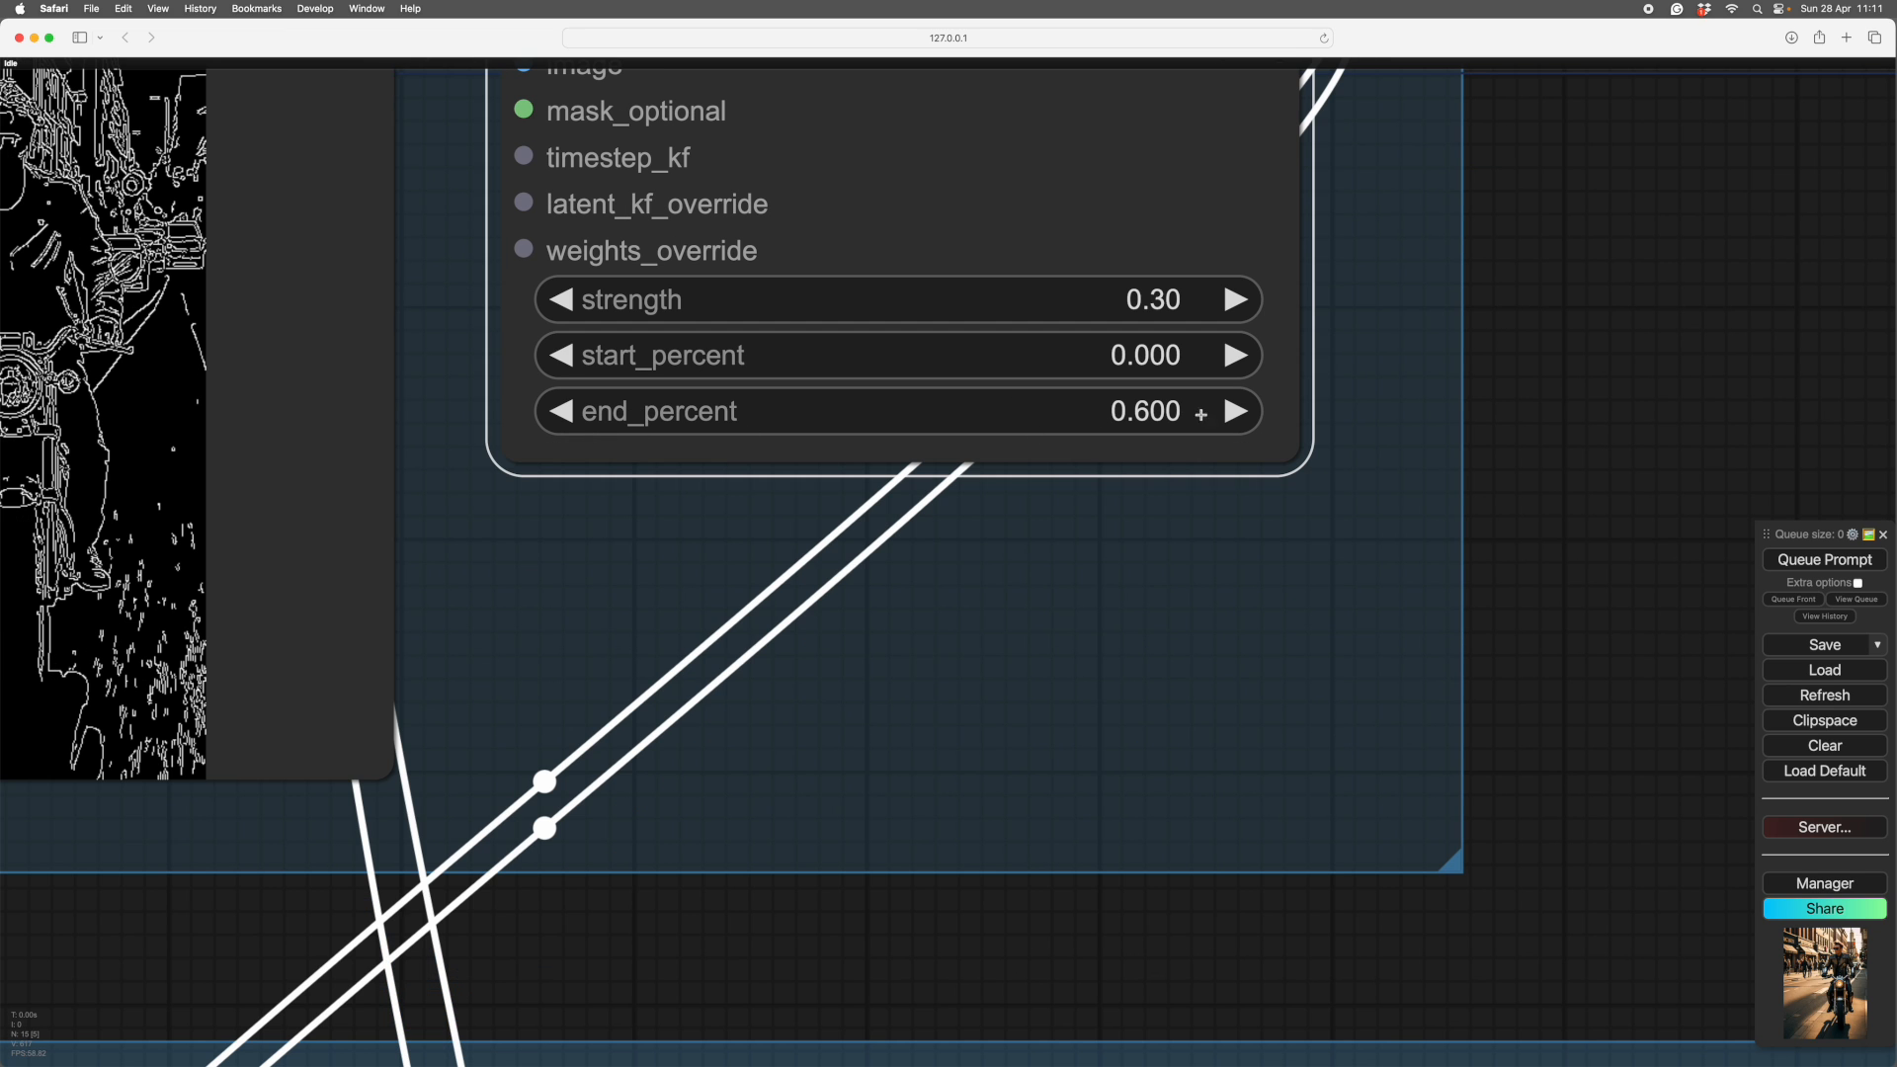
left_click(561, 411)
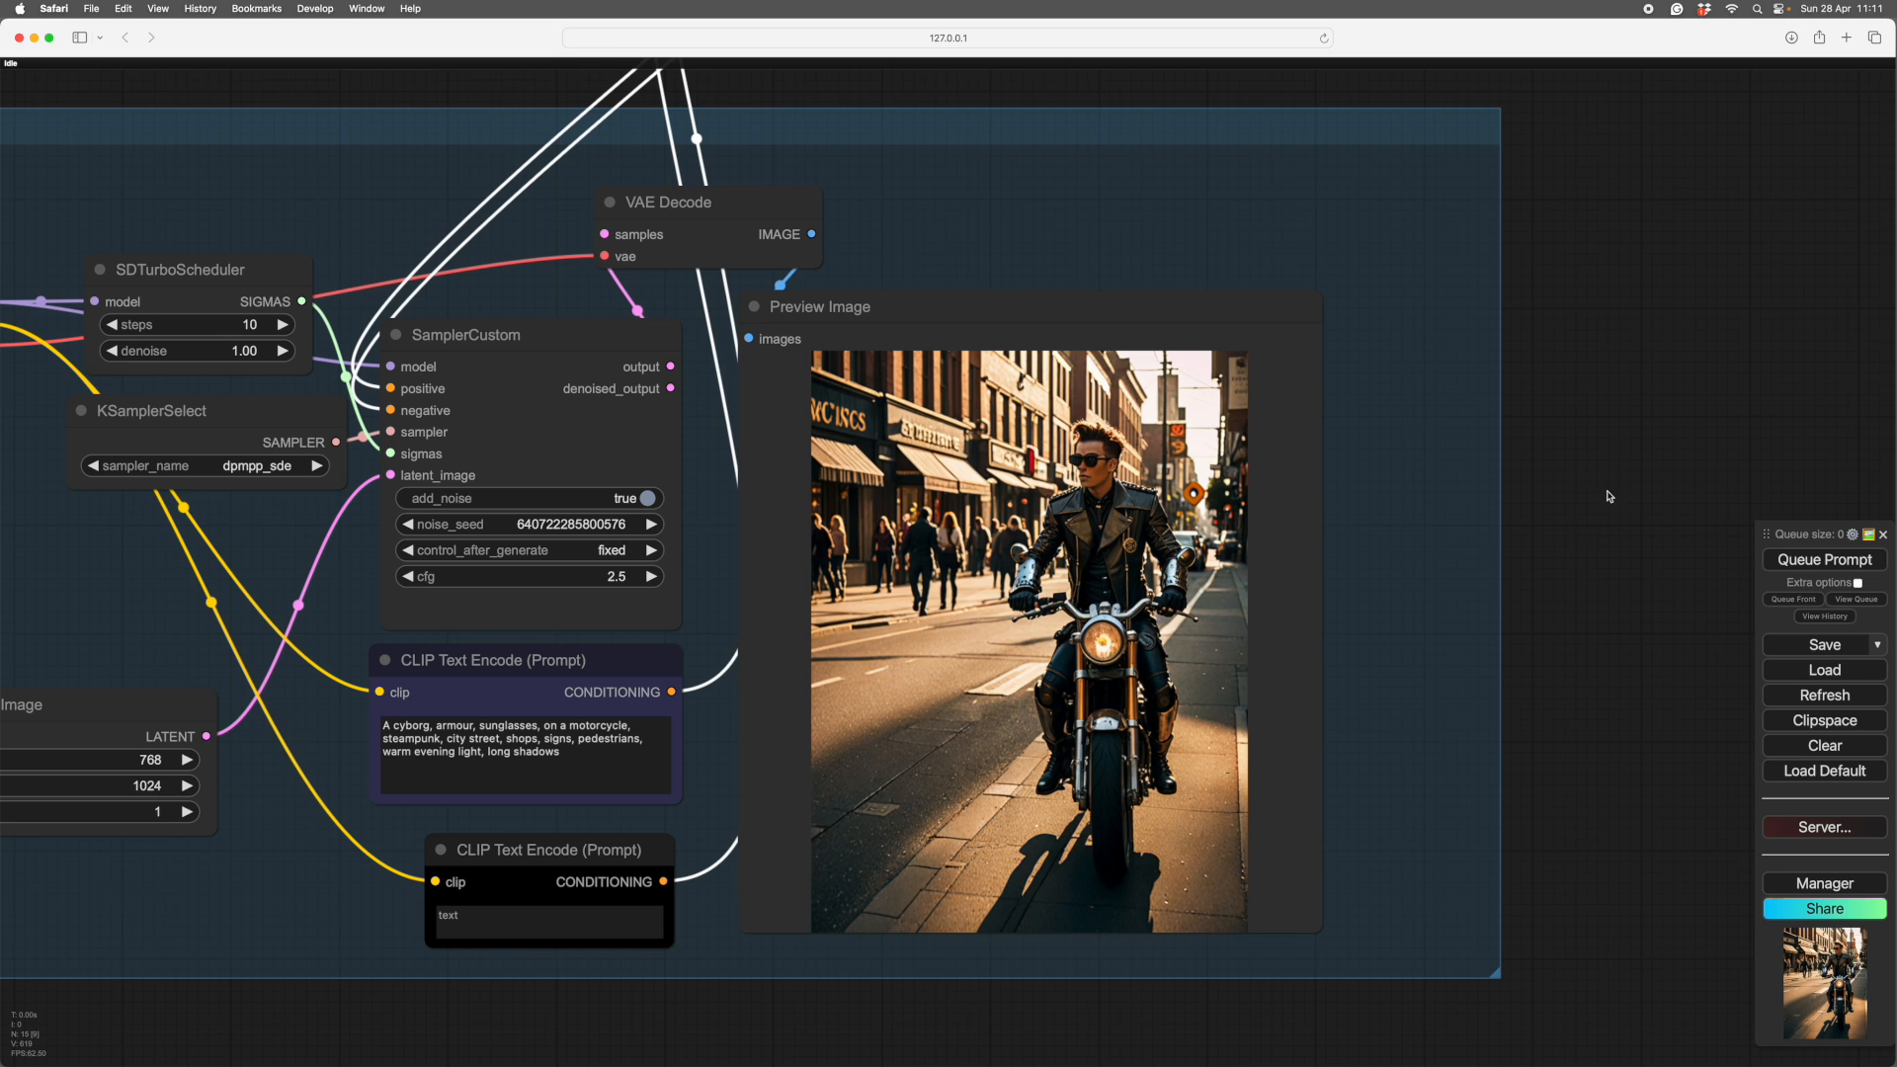
- Generate the image with the weakened Canny ControlNet and inspect the result in the Preview Image node
left_click(1783, 559)
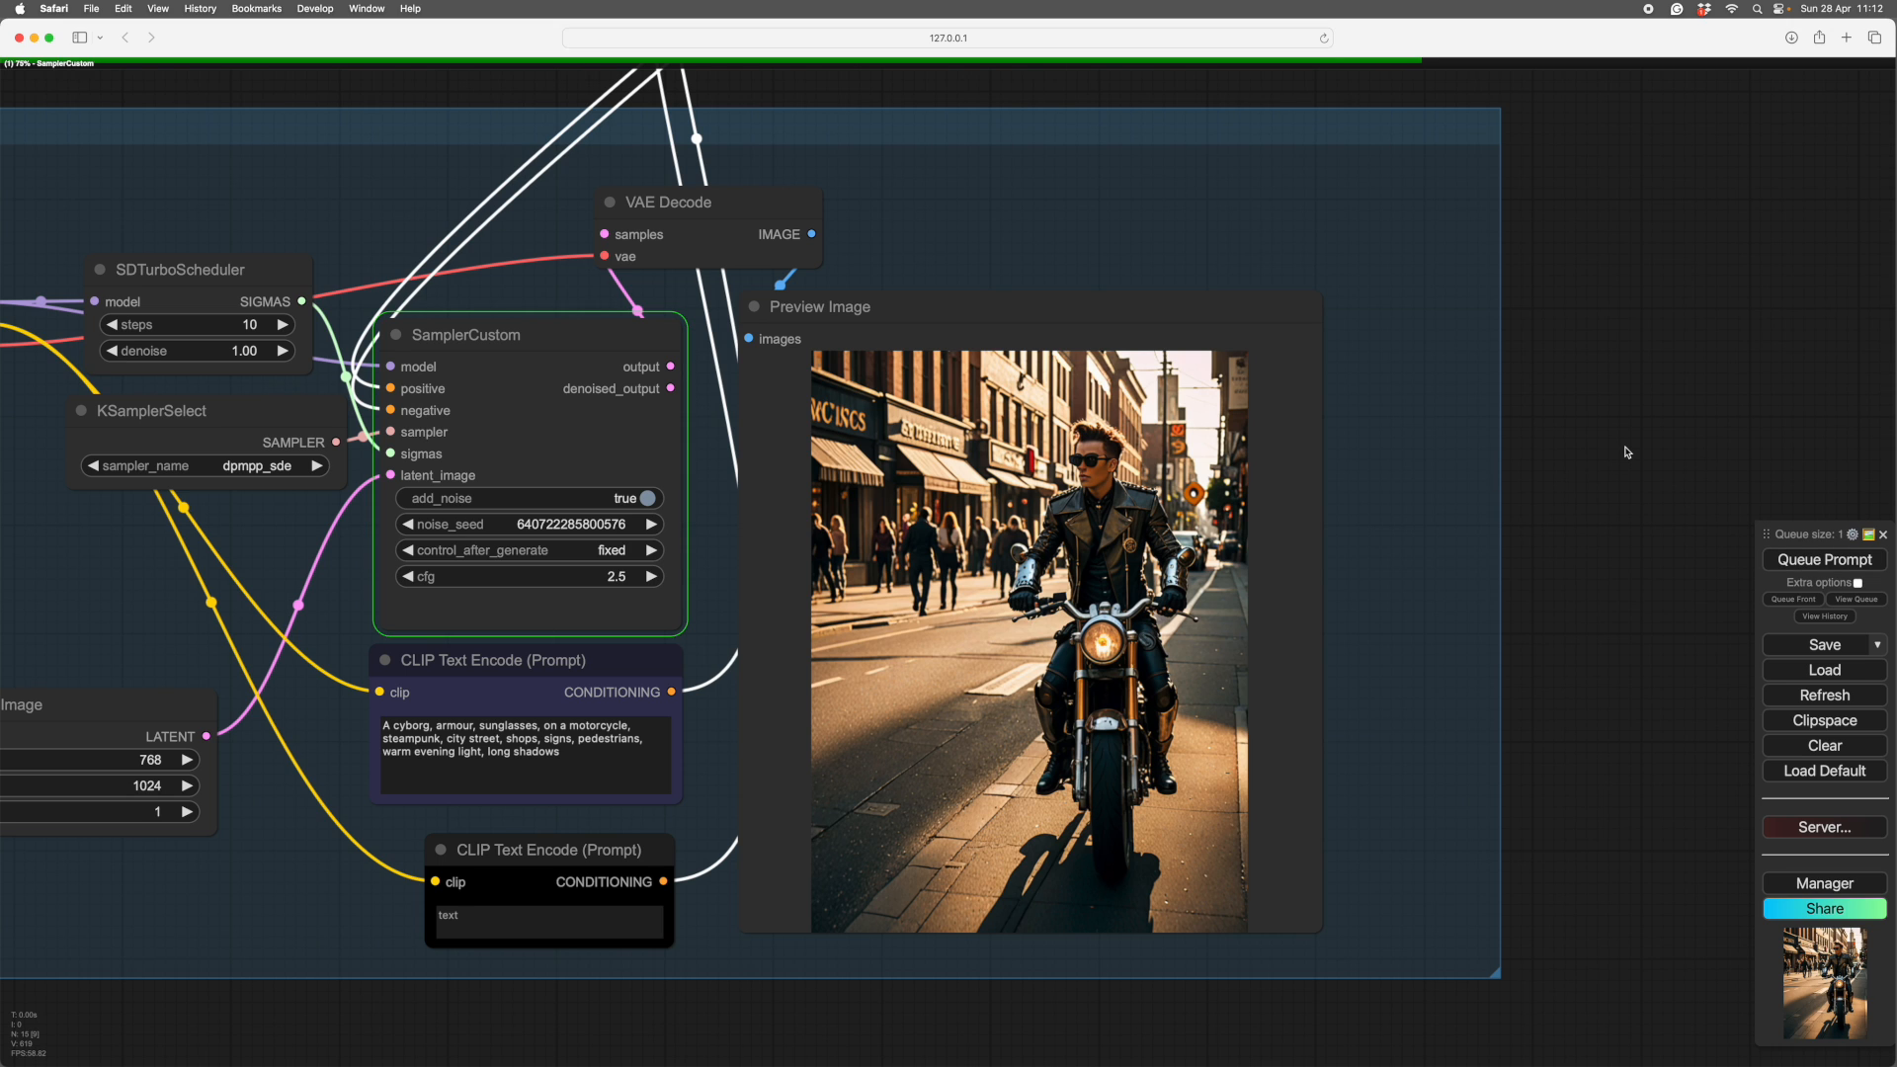
scroll(1587, 660, "up", 3)
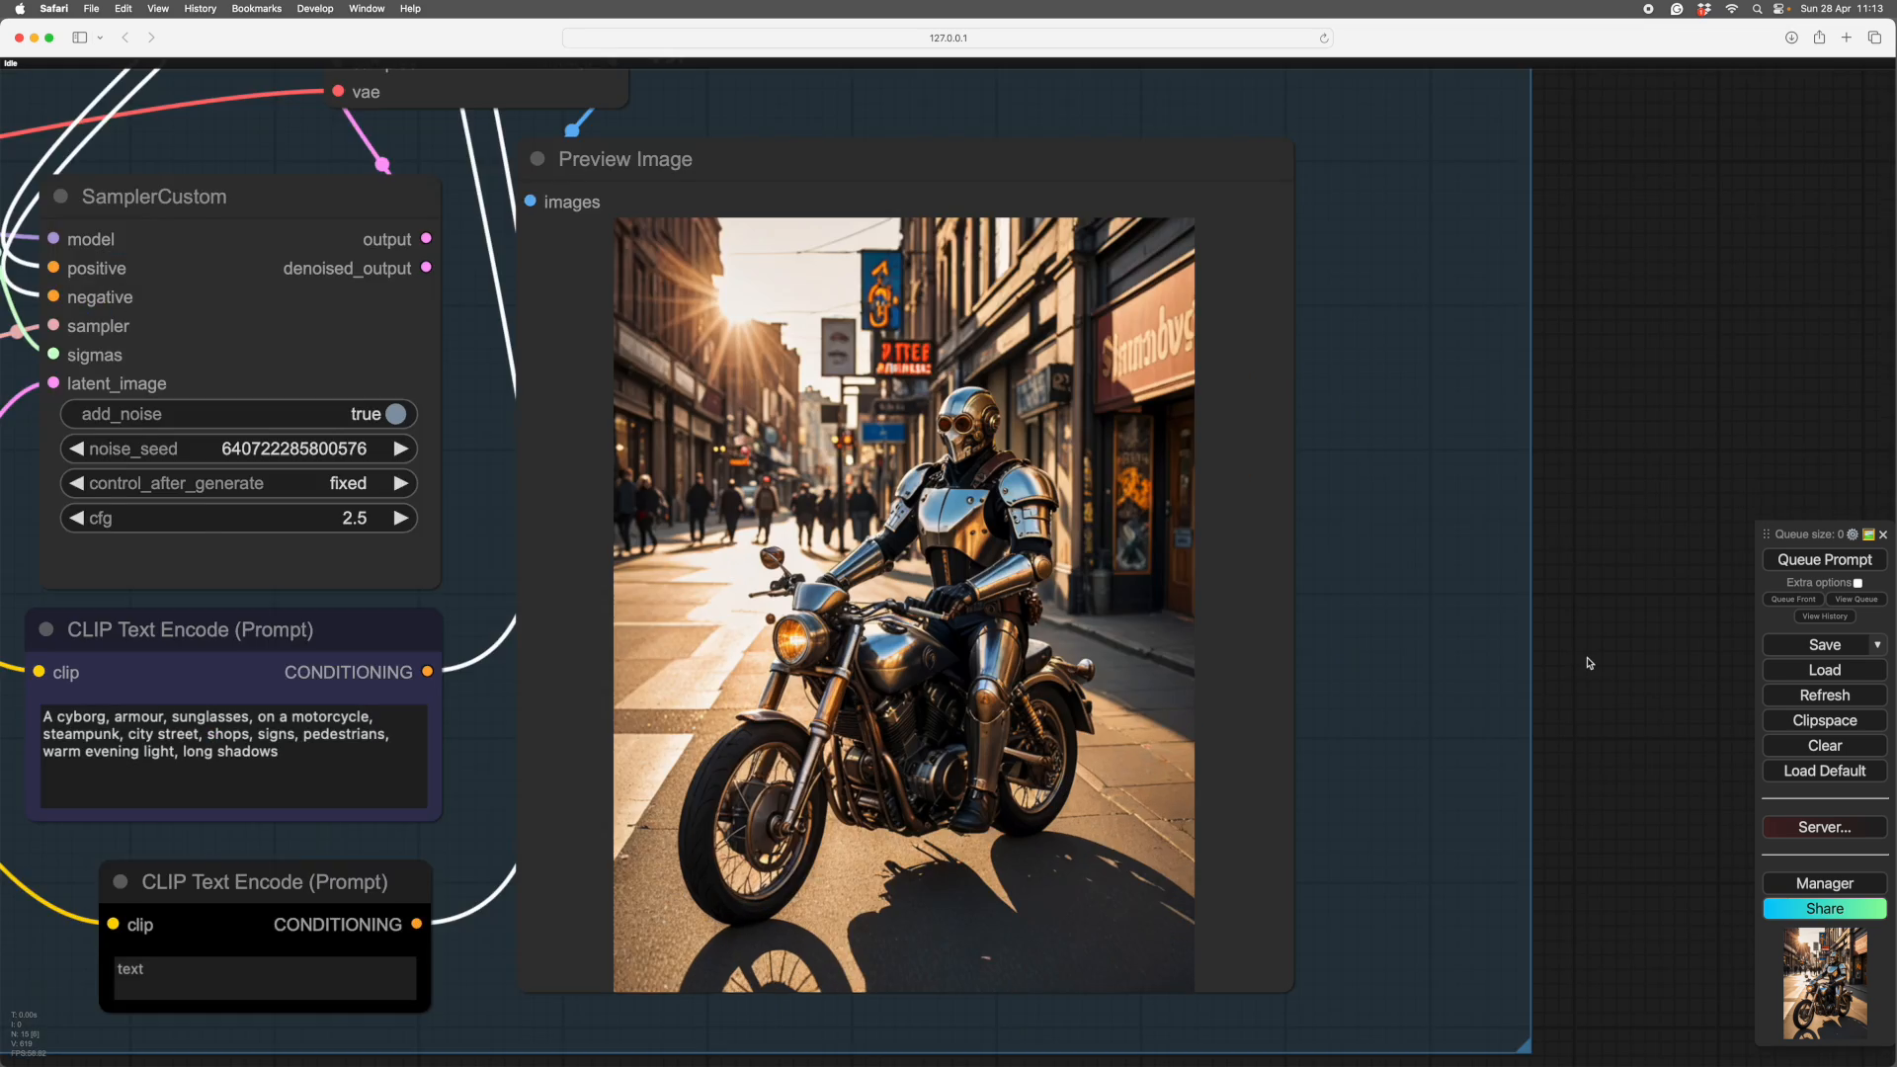
scroll(1588, 660, "down", 4)
left_click_drag(1630, 538, 1626, 664)
scroll(1626, 663, "down", 2)
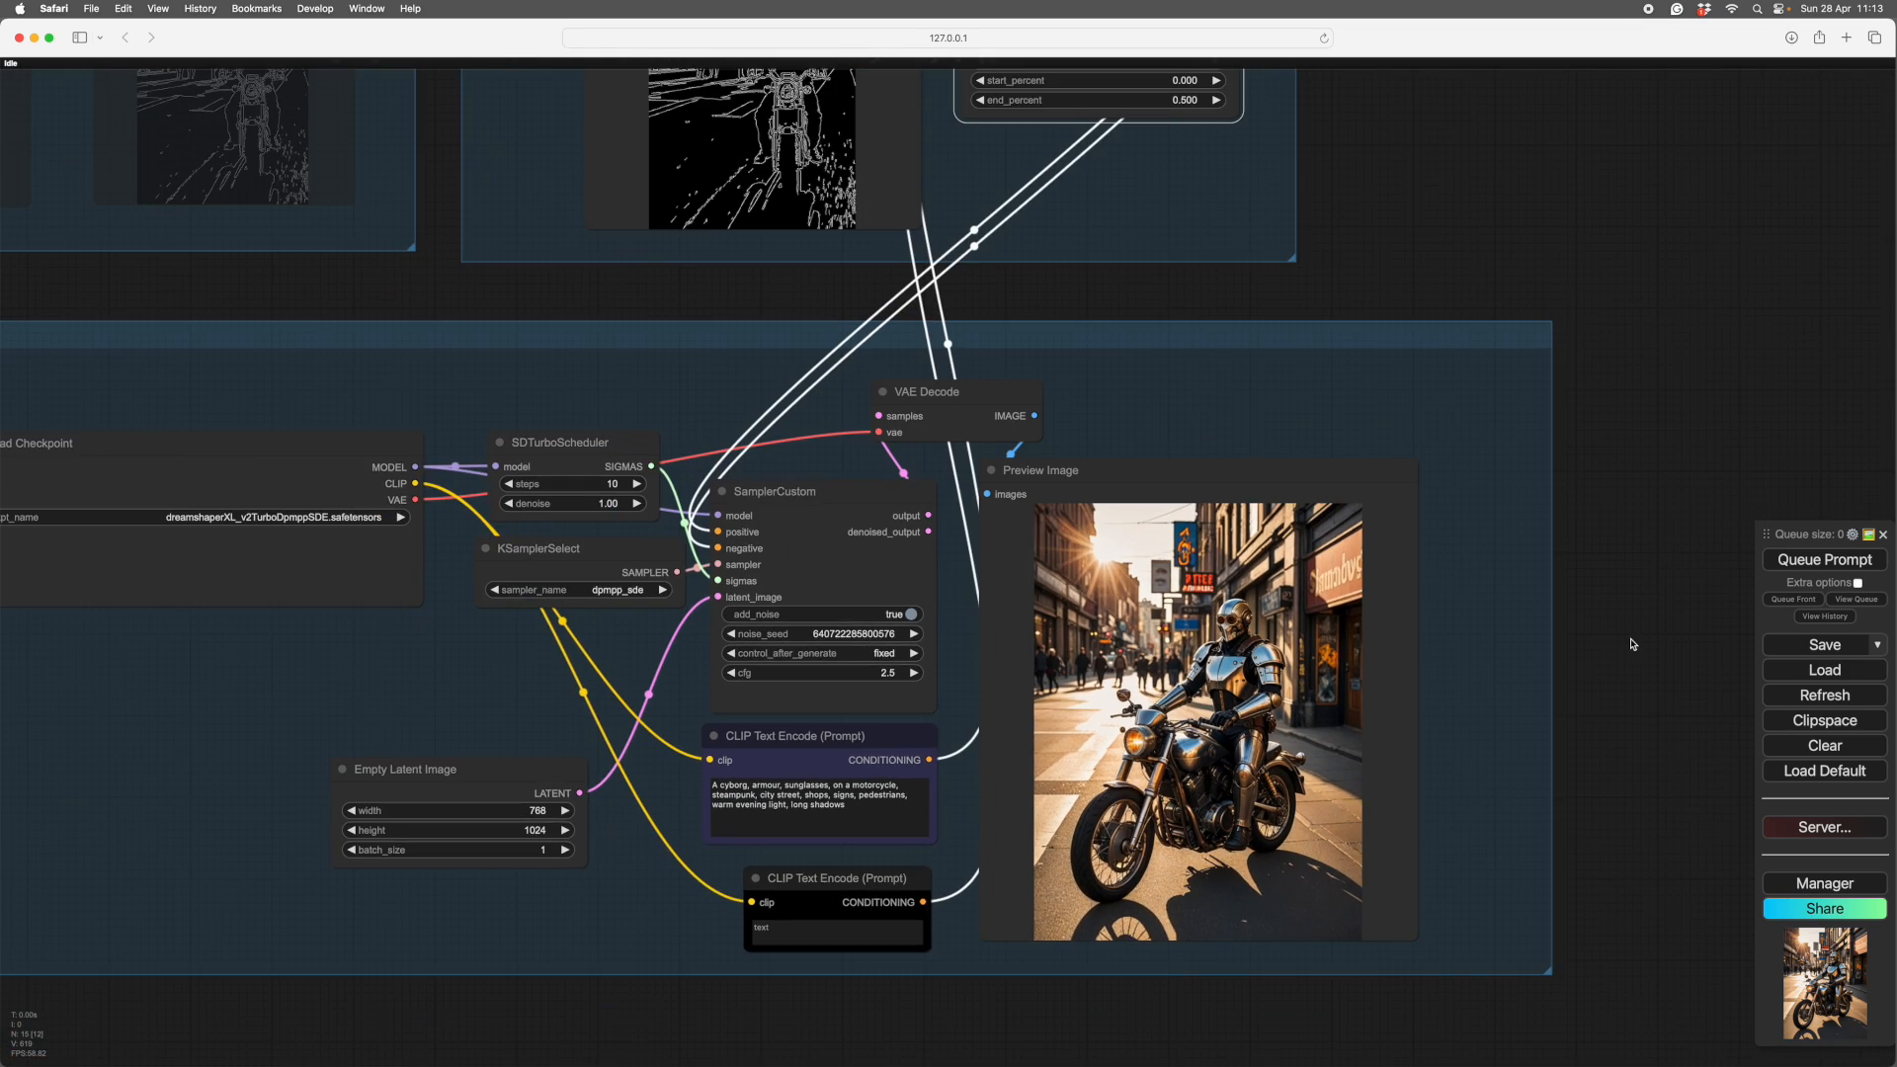
left_click_drag(1644, 598, 1550, 643)
- Raise the strength of the Depth group's Apply Advanced ControlNet node in small increments
scroll(1501, 640, "up", 2)
scroll(1515, 648, "down", 1)
scroll(1529, 622, "down", 1)
scroll(1549, 643, "up", 4)
scroll(1435, 386, "up", 4)
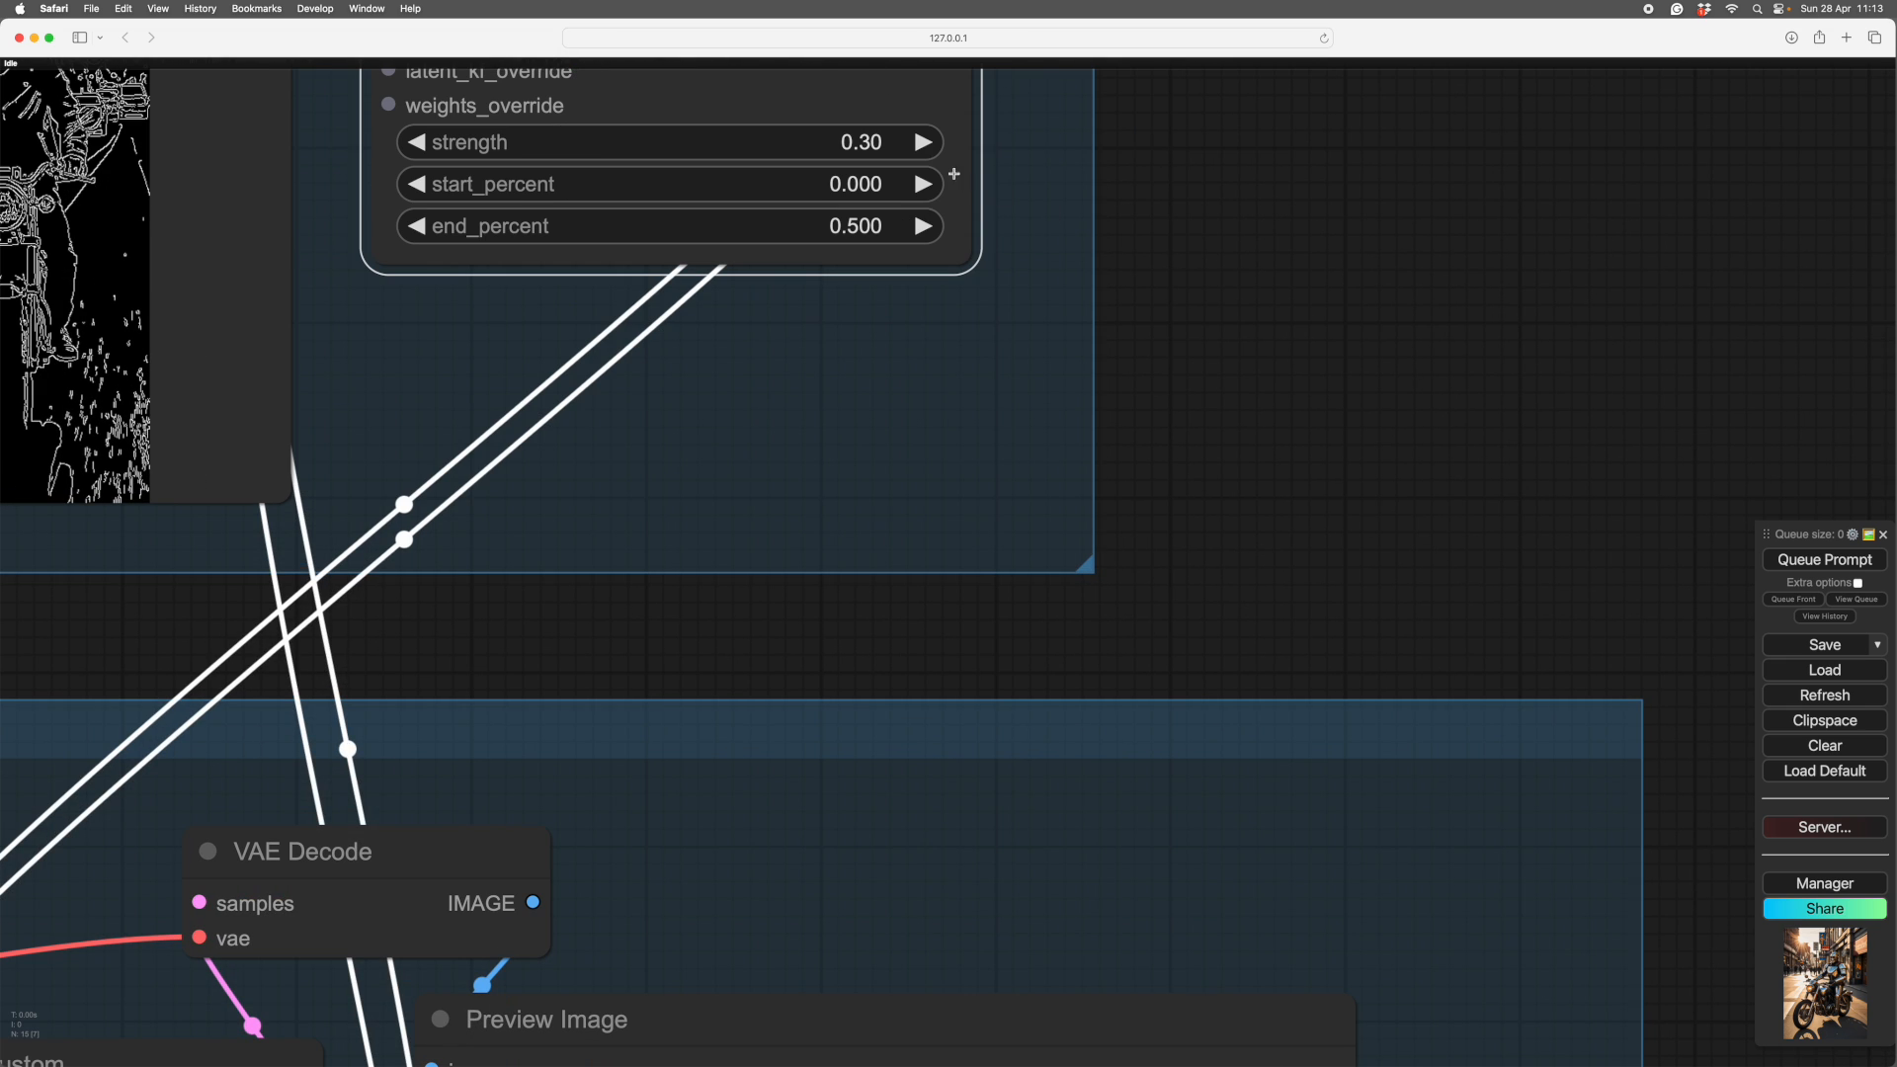
left_click(921, 143)
left_click(921, 143)
left_click(921, 144)
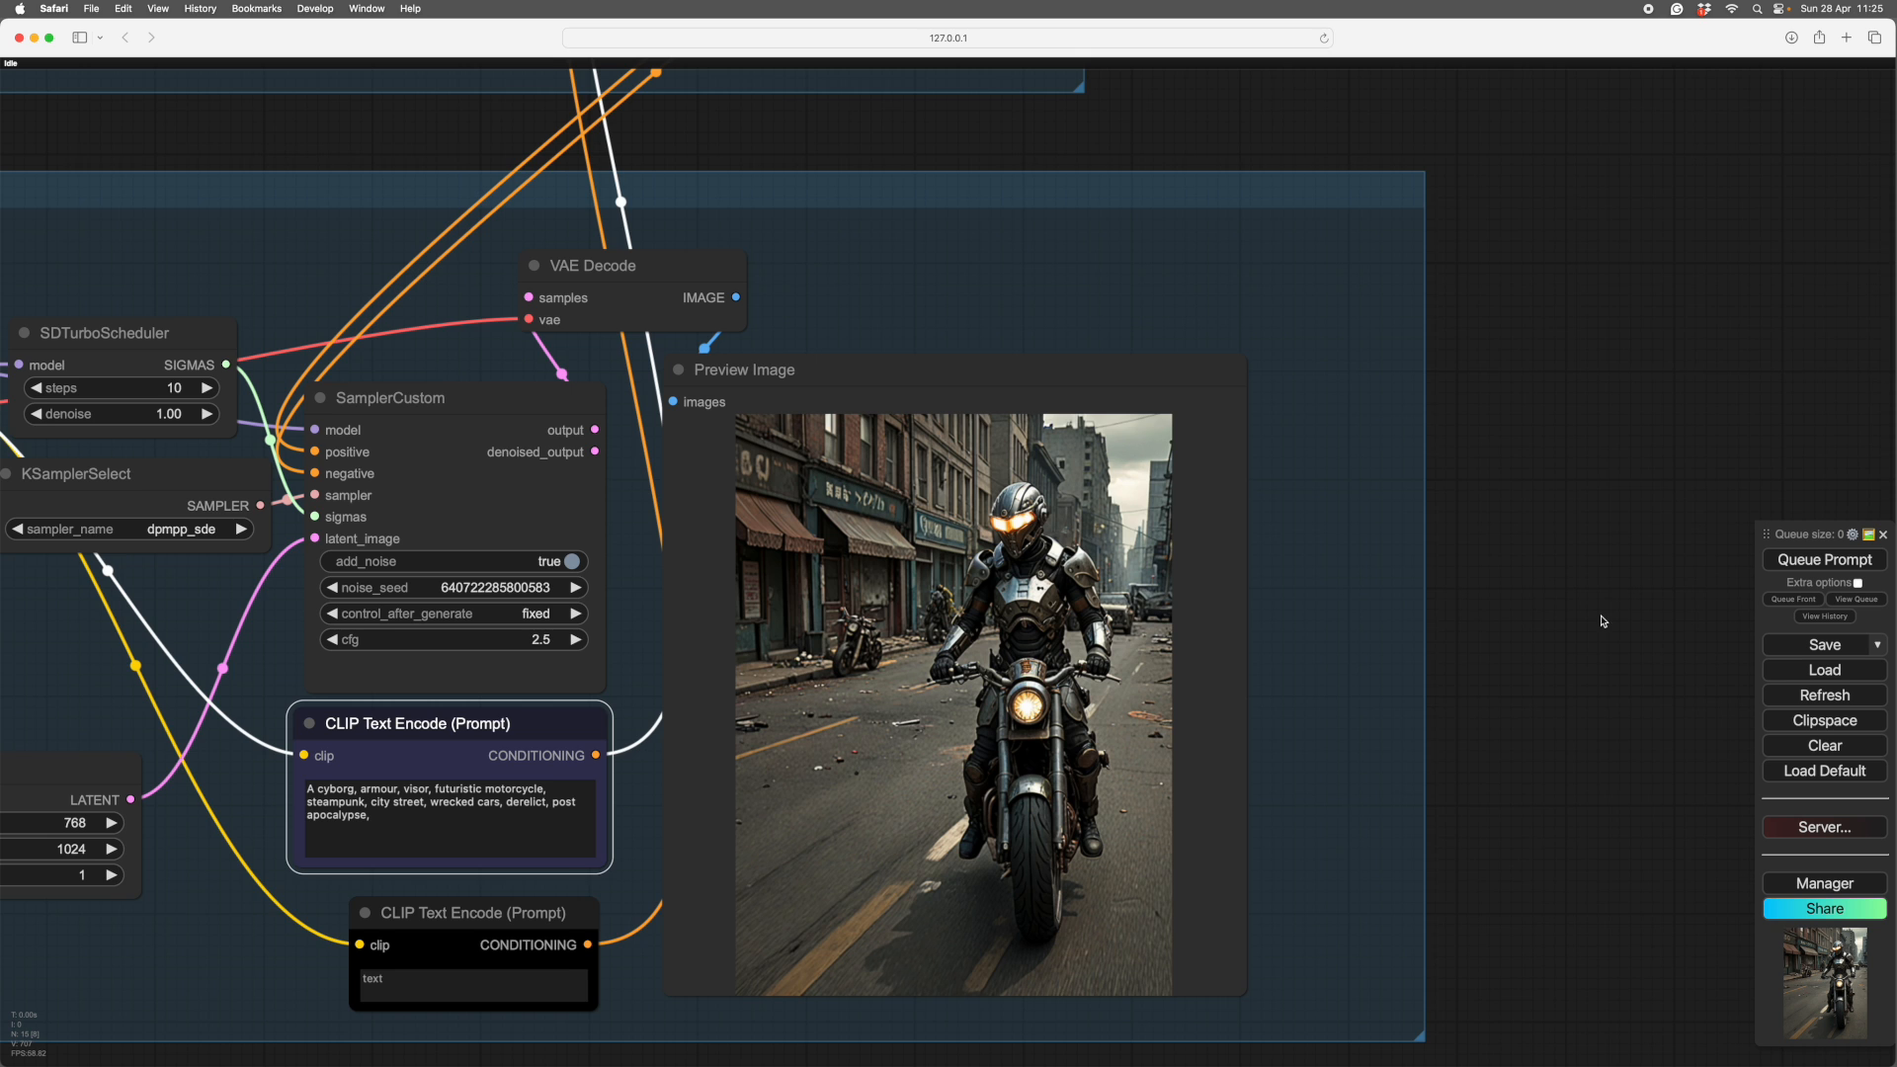
- Examine the post-apocalyptic cyborg rider image in the Preview Image node alongside its positive prompt
left_click_drag(1556, 723, 1578, 711)
scroll(1578, 711, "up", 5)
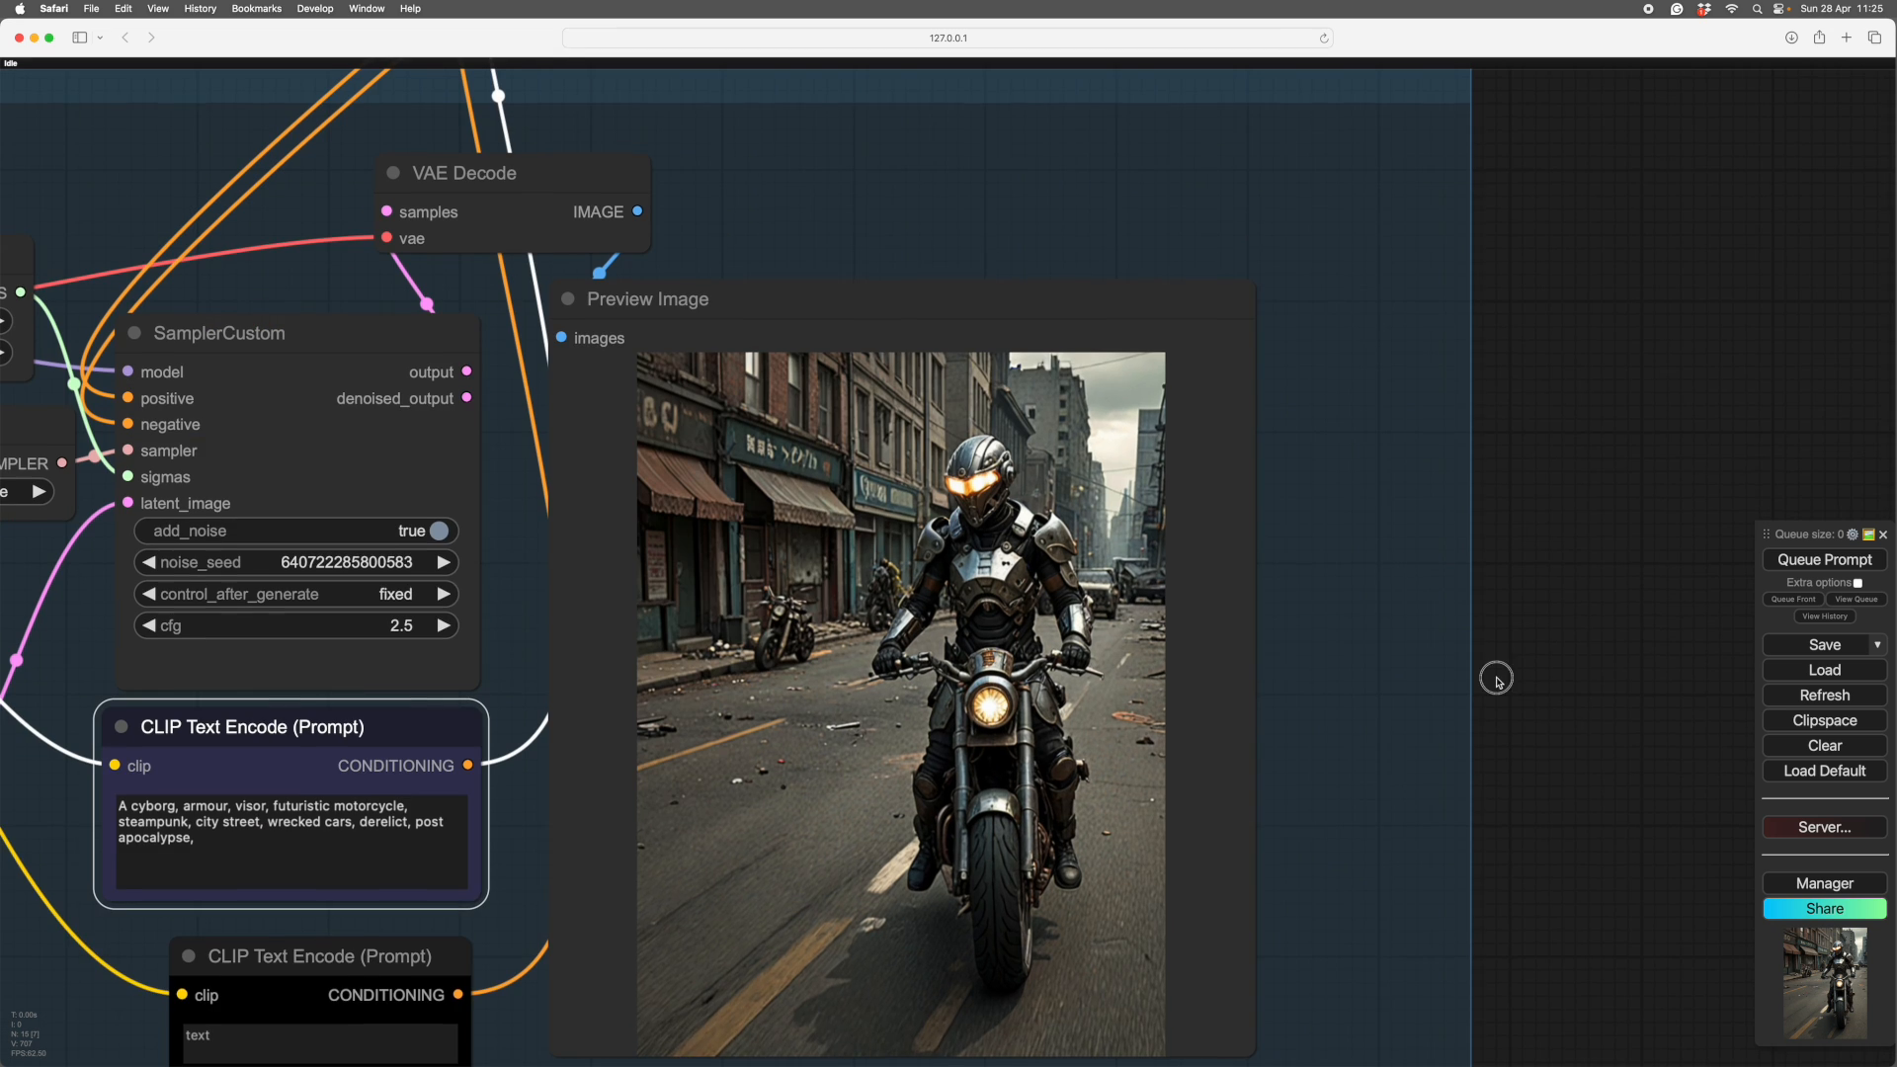
scroll(1578, 693, "down", 5)
scroll(1586, 711, "up", 5)
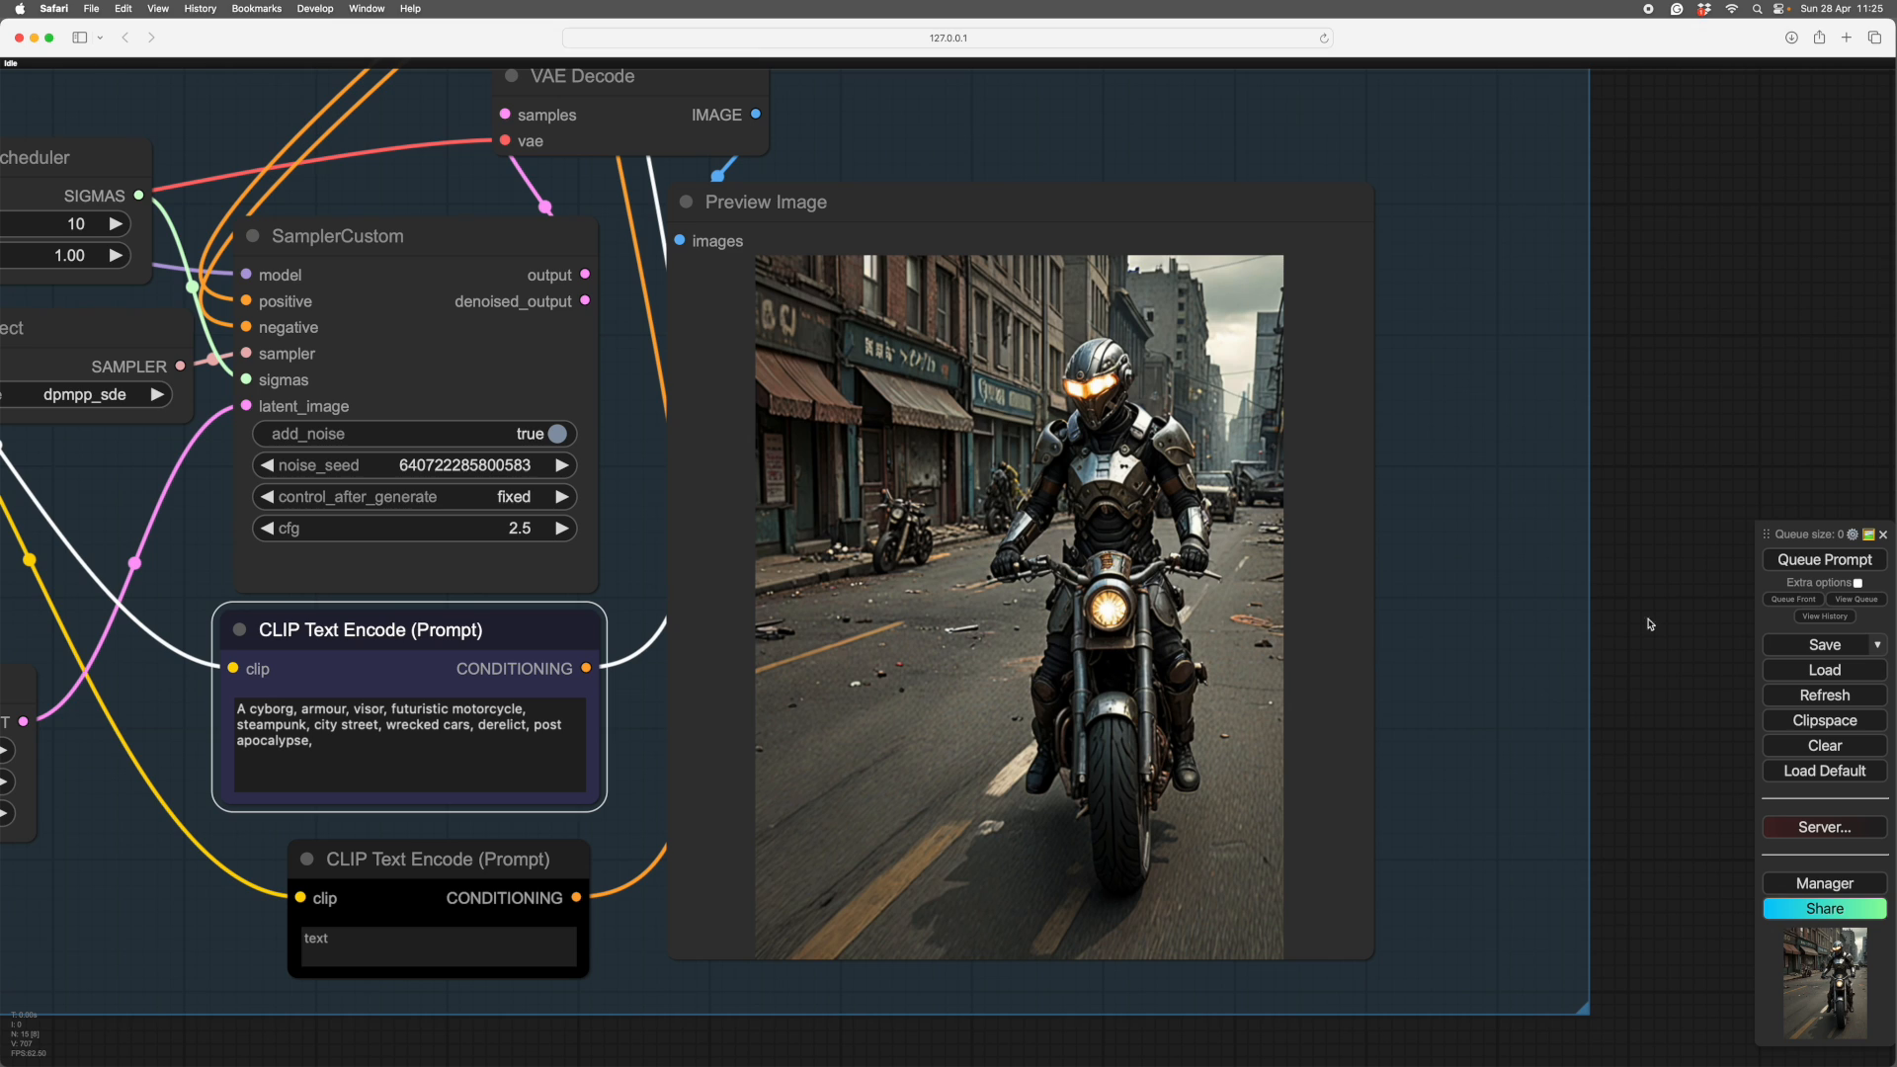
scroll(1695, 619, "down", 3)
scroll(1695, 554, "down", 5)
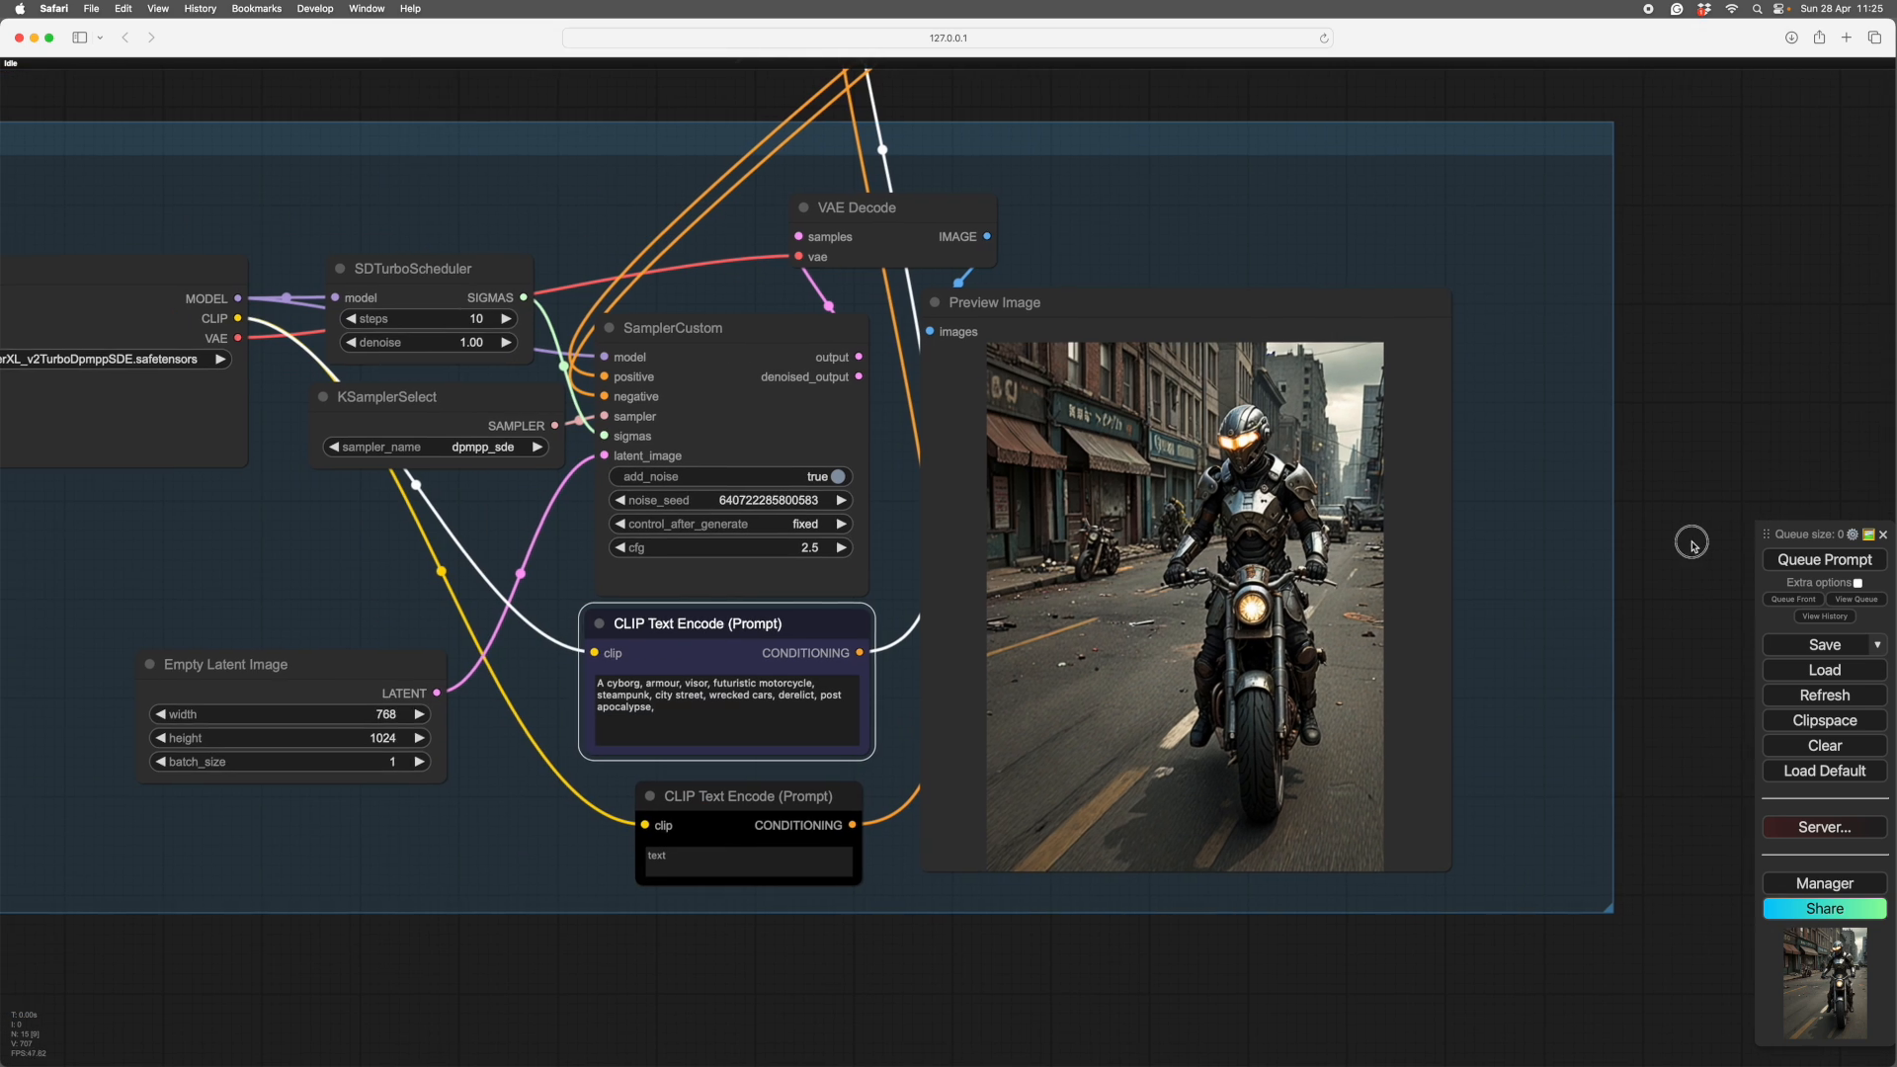
- Review the loaded Canny edge map and the Apply Advanced ControlNet strength, start_percent and end_percent settings against the generated image
scroll(1596, 478, "up", 4)
scroll(1593, 484, "up", 4)
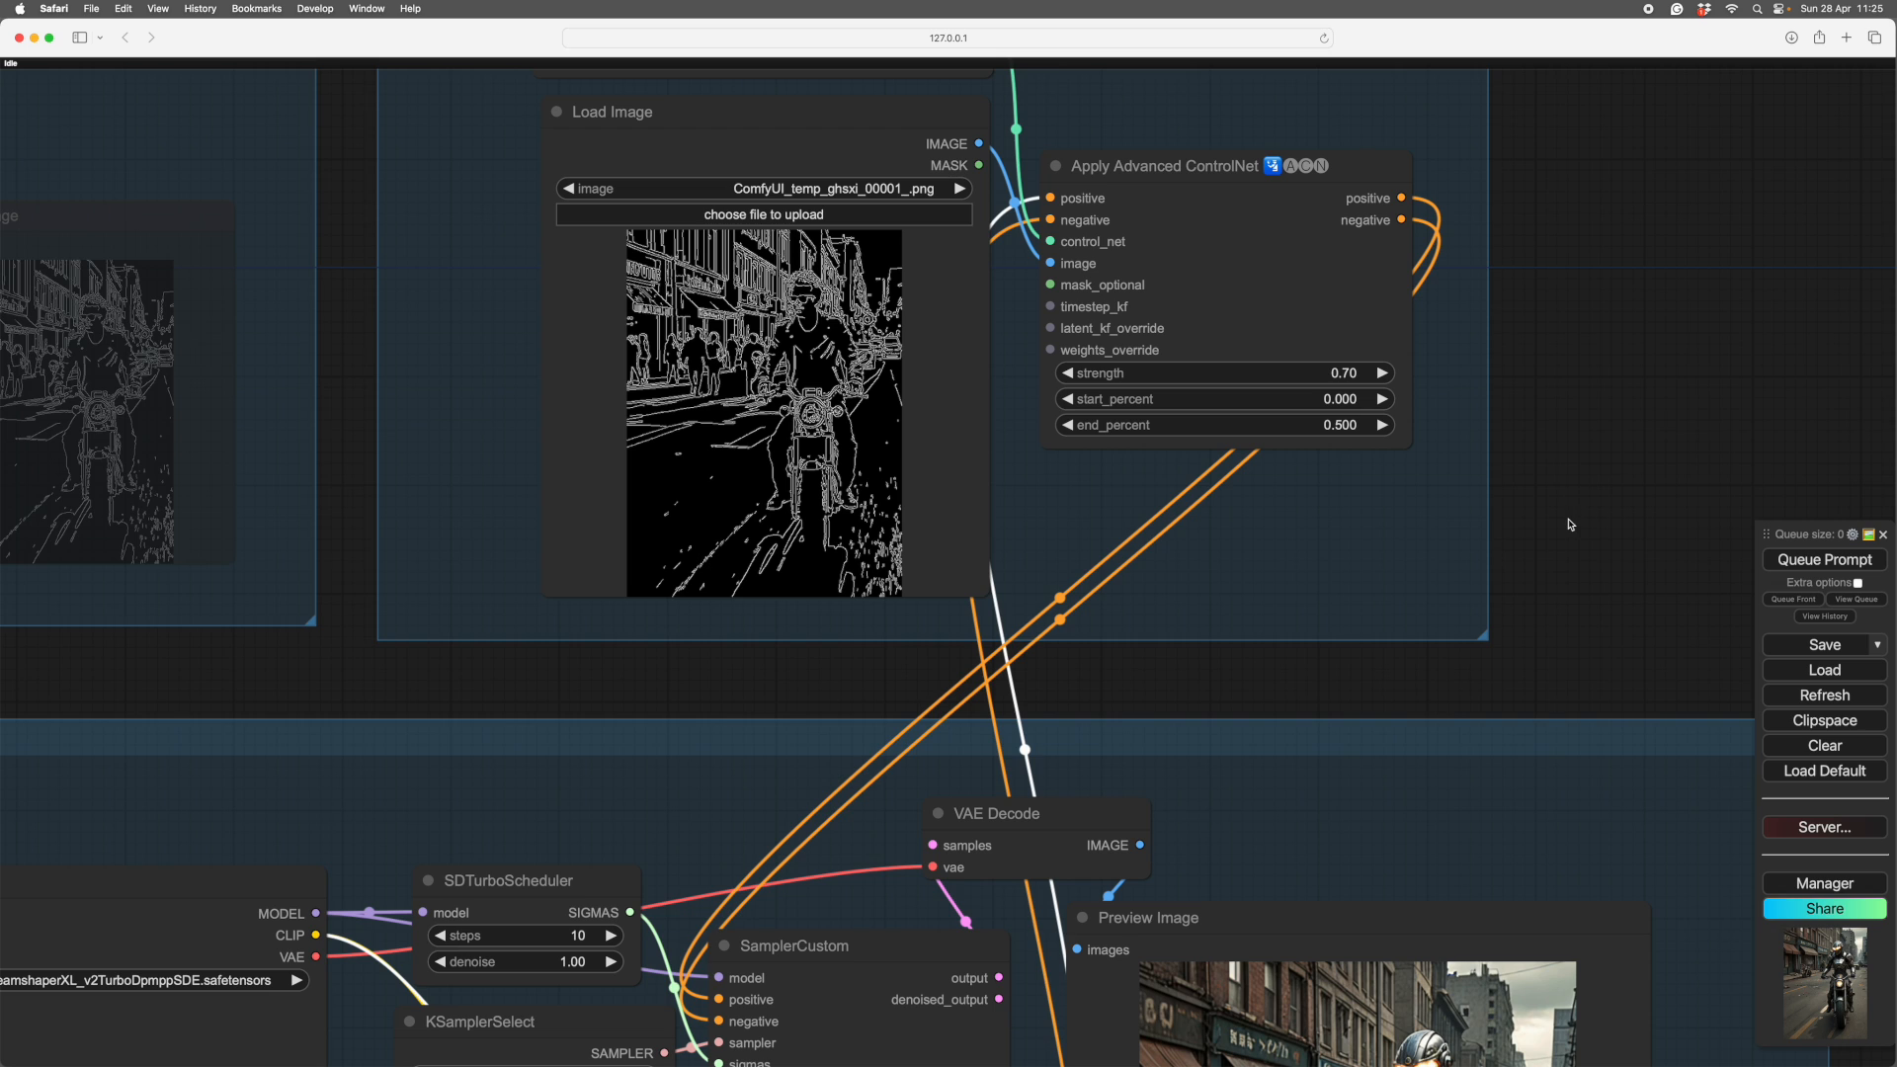
scroll(1568, 527, "down", 1)
scroll(1575, 487, "up", 3)
scroll(1647, 546, "down", 3)
scroll(1648, 551, "up", 3)
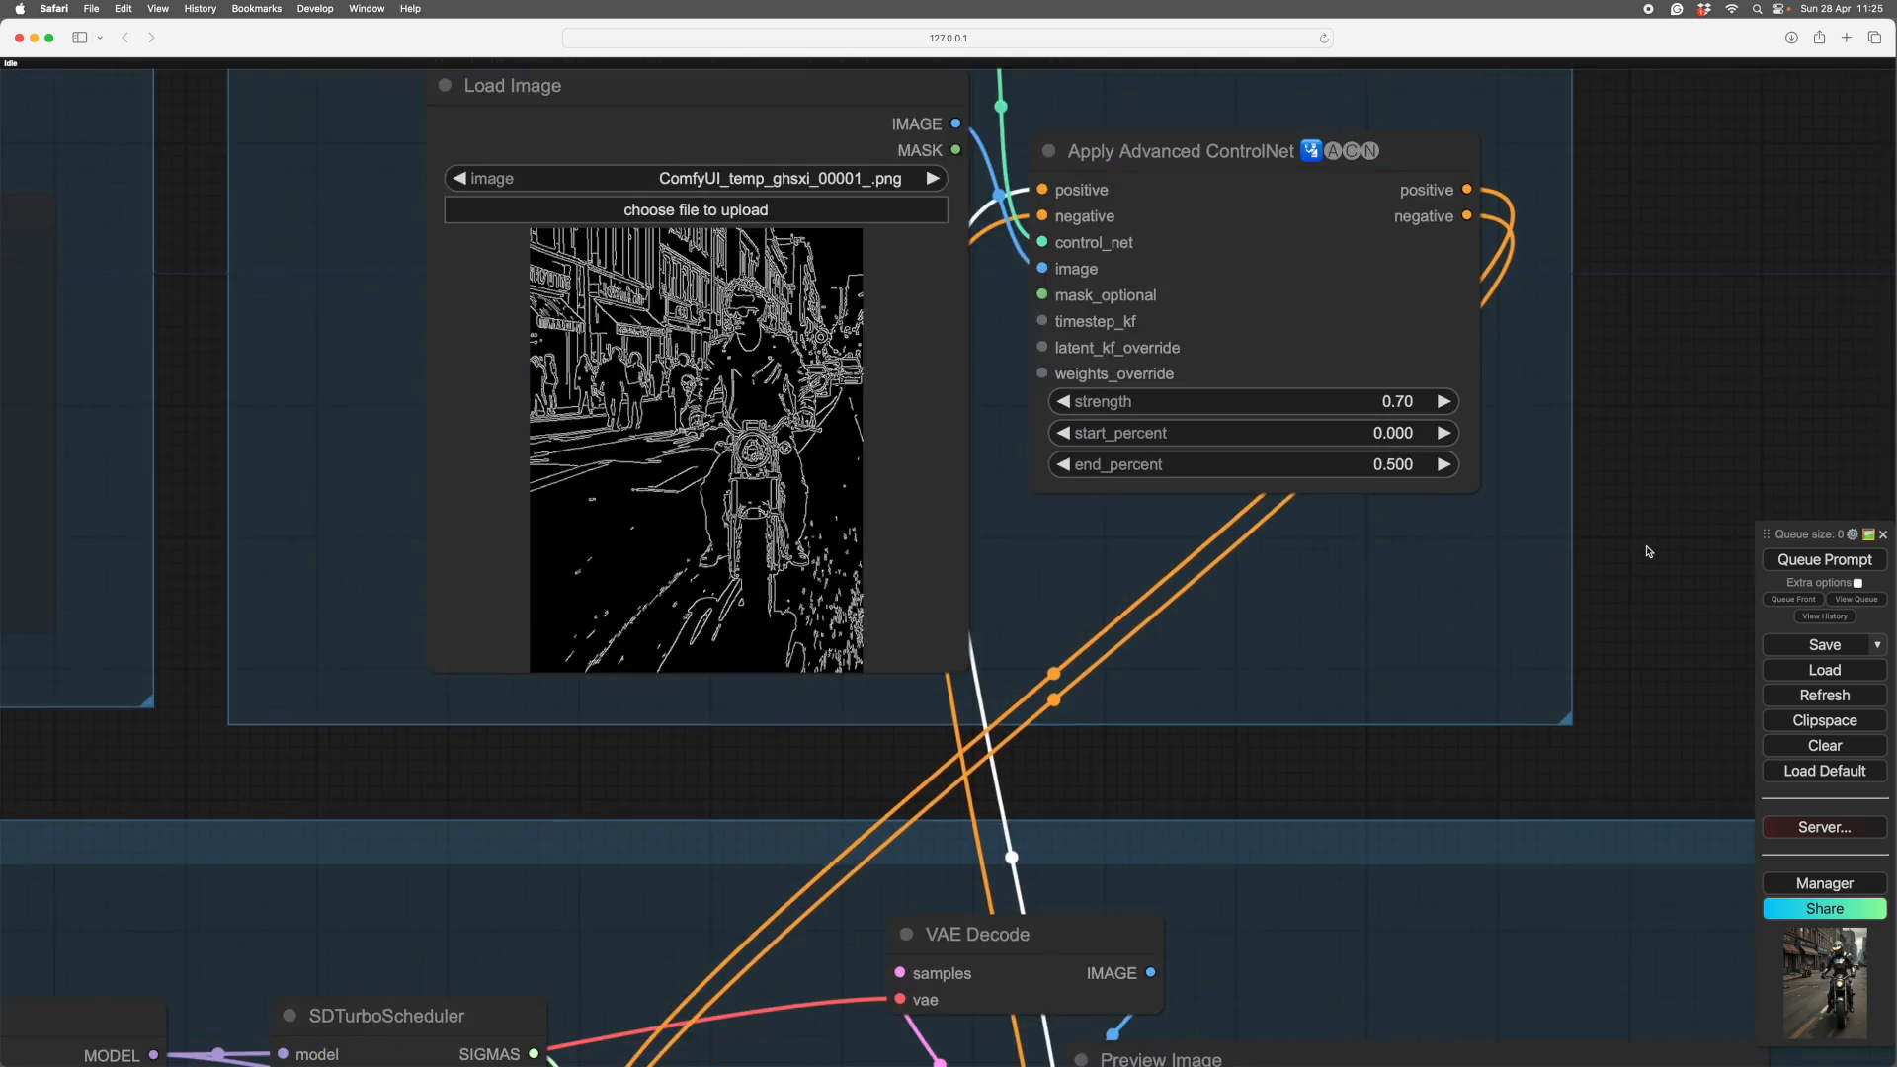
scroll(1647, 551, "down", 1)
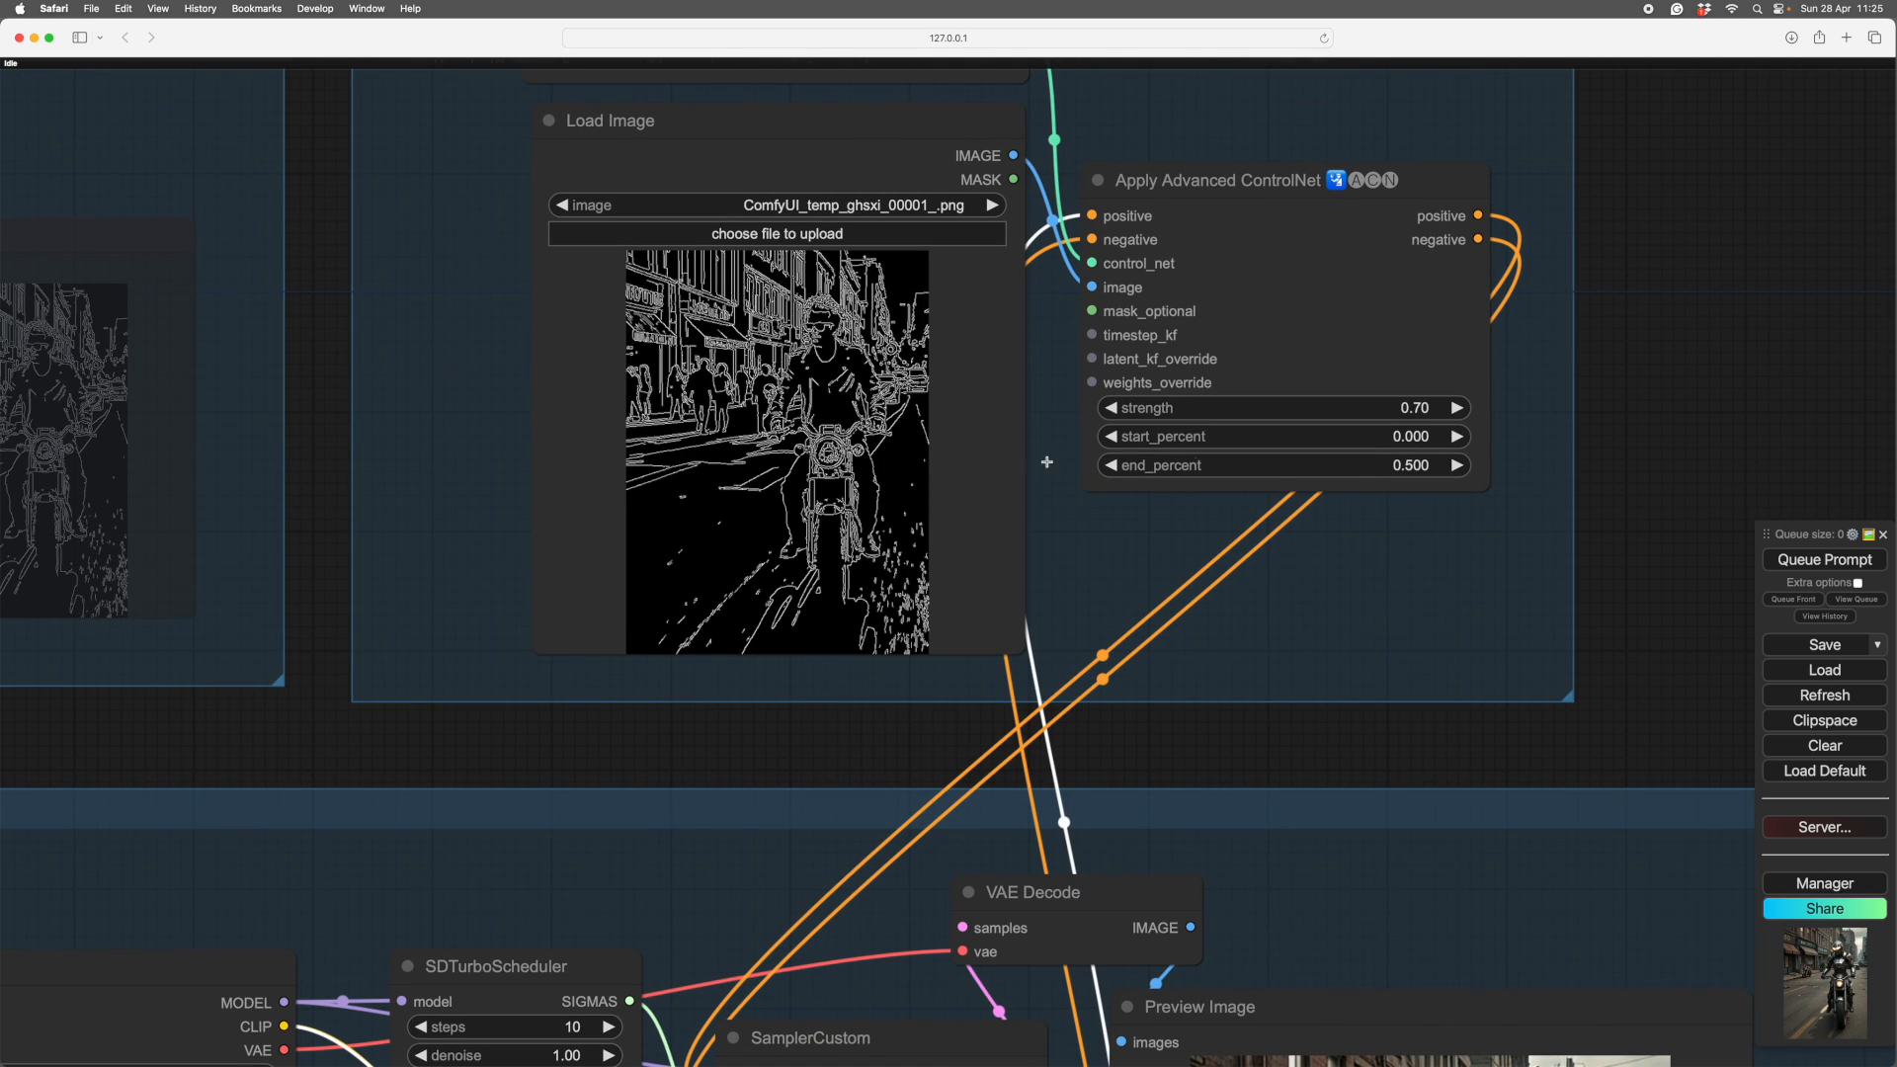
scroll(1726, 534, "down", 5)
scroll(1621, 326, "up", 5)
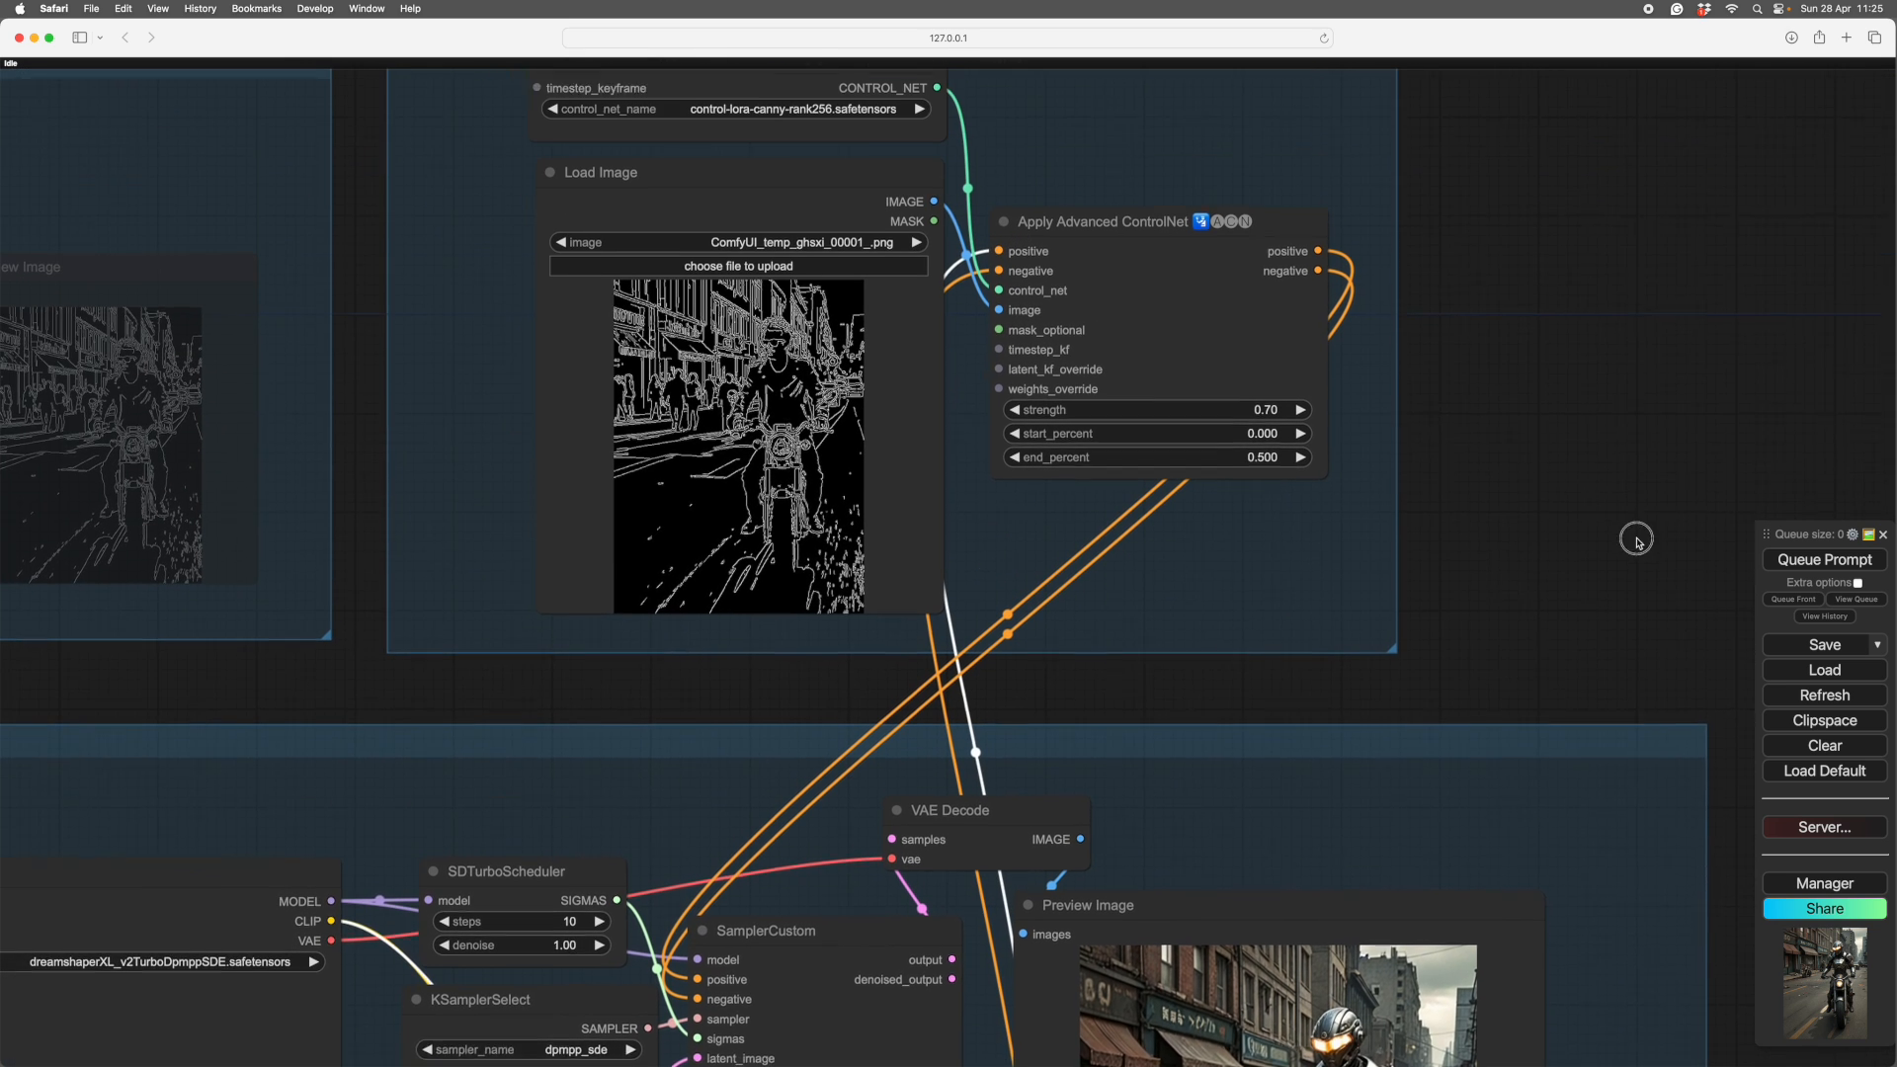
scroll(1335, 481, "down", 1)
scroll(1502, 544, "up", 5)
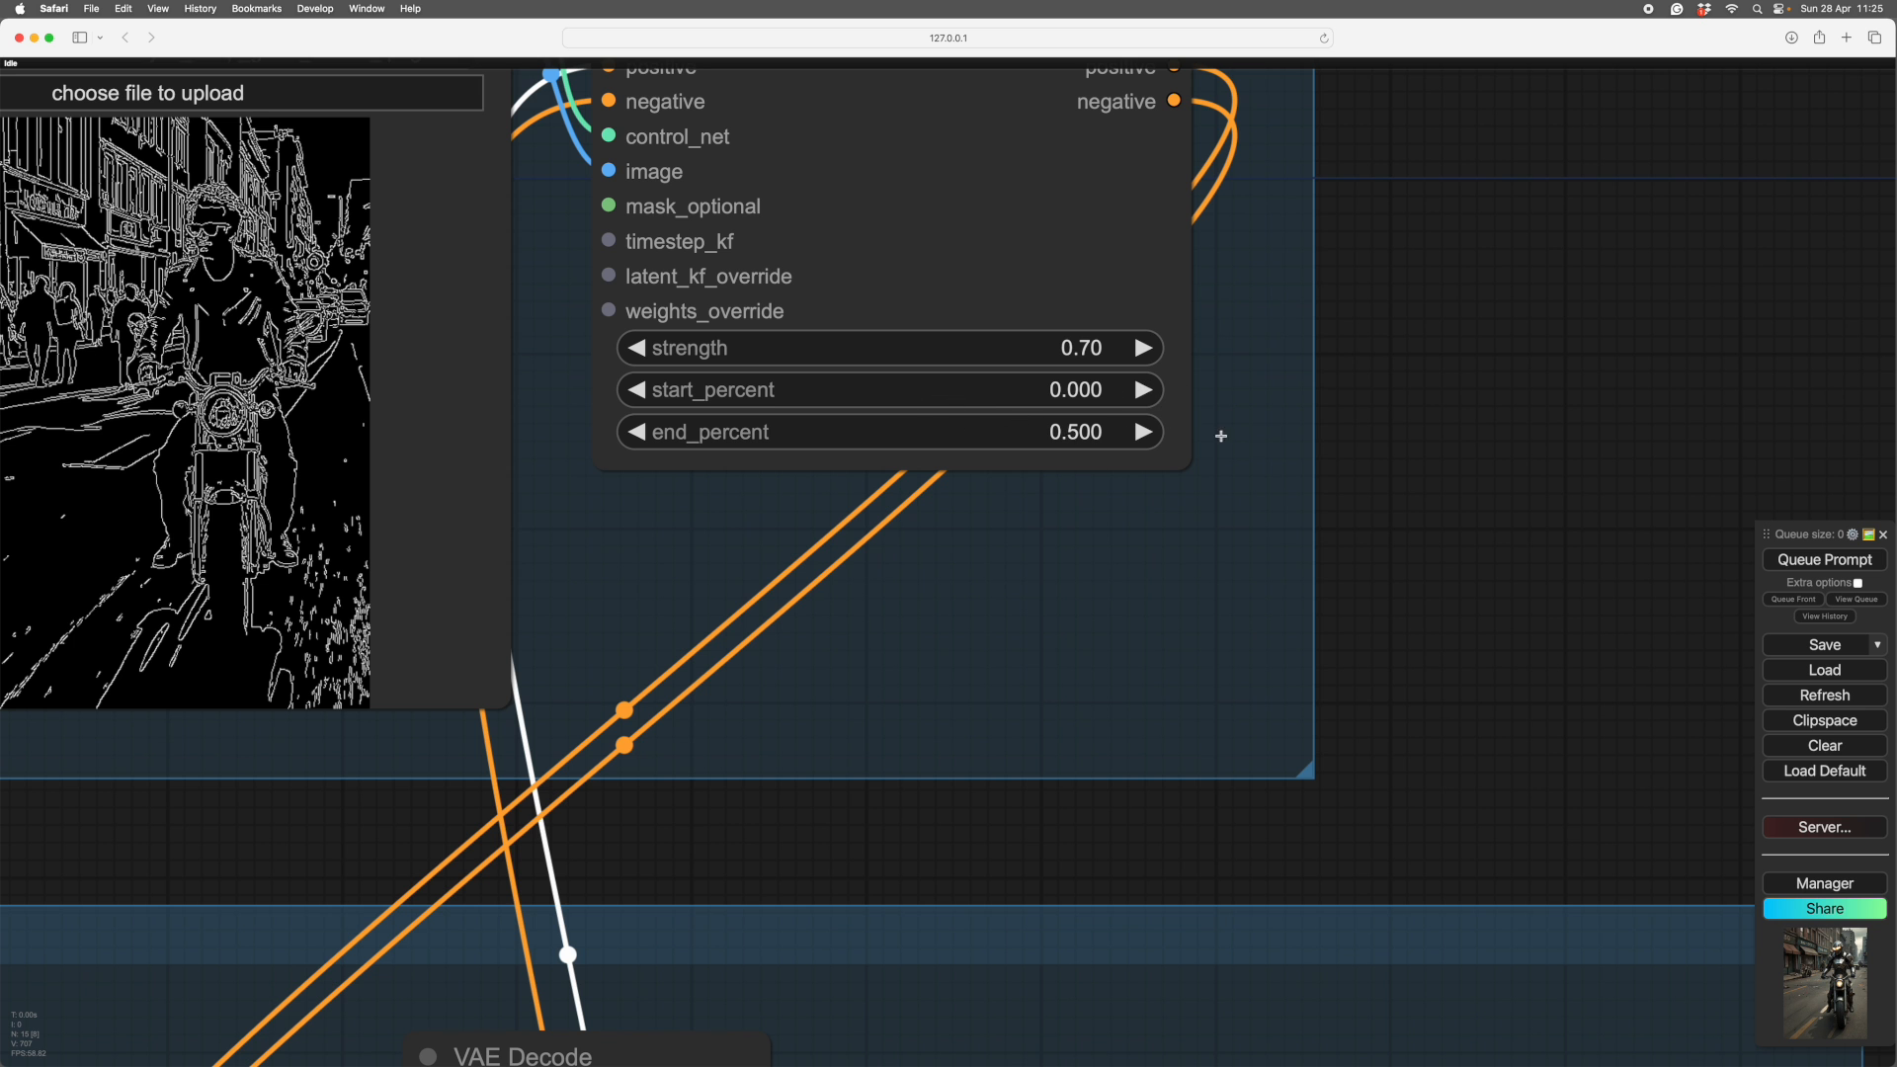
scroll(1526, 484, "down", 3)
scroll(1526, 484, "up", 1)
scroll(1284, 712, "up", 2)
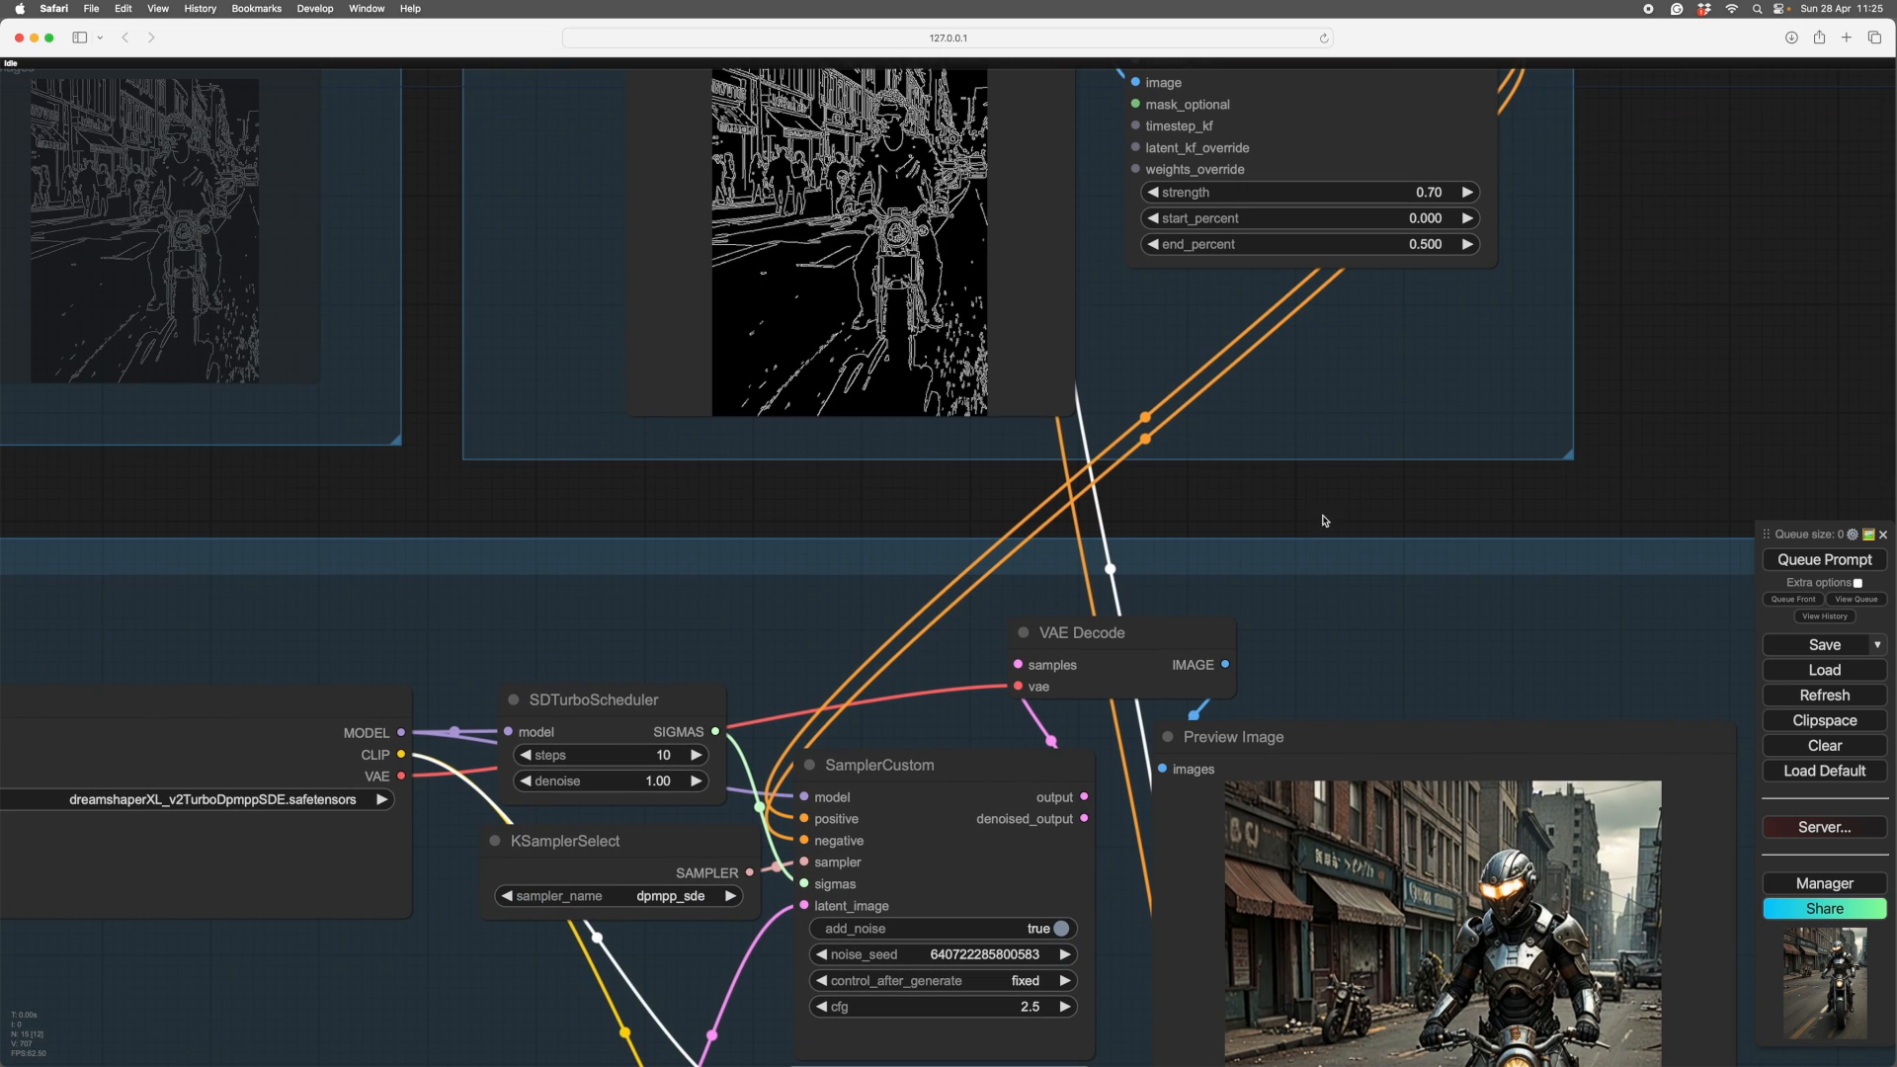
- Set end_percent to 0.400 on the Canny group's Apply Advanced ControlNet node
scroll(1564, 363, "up", 2)
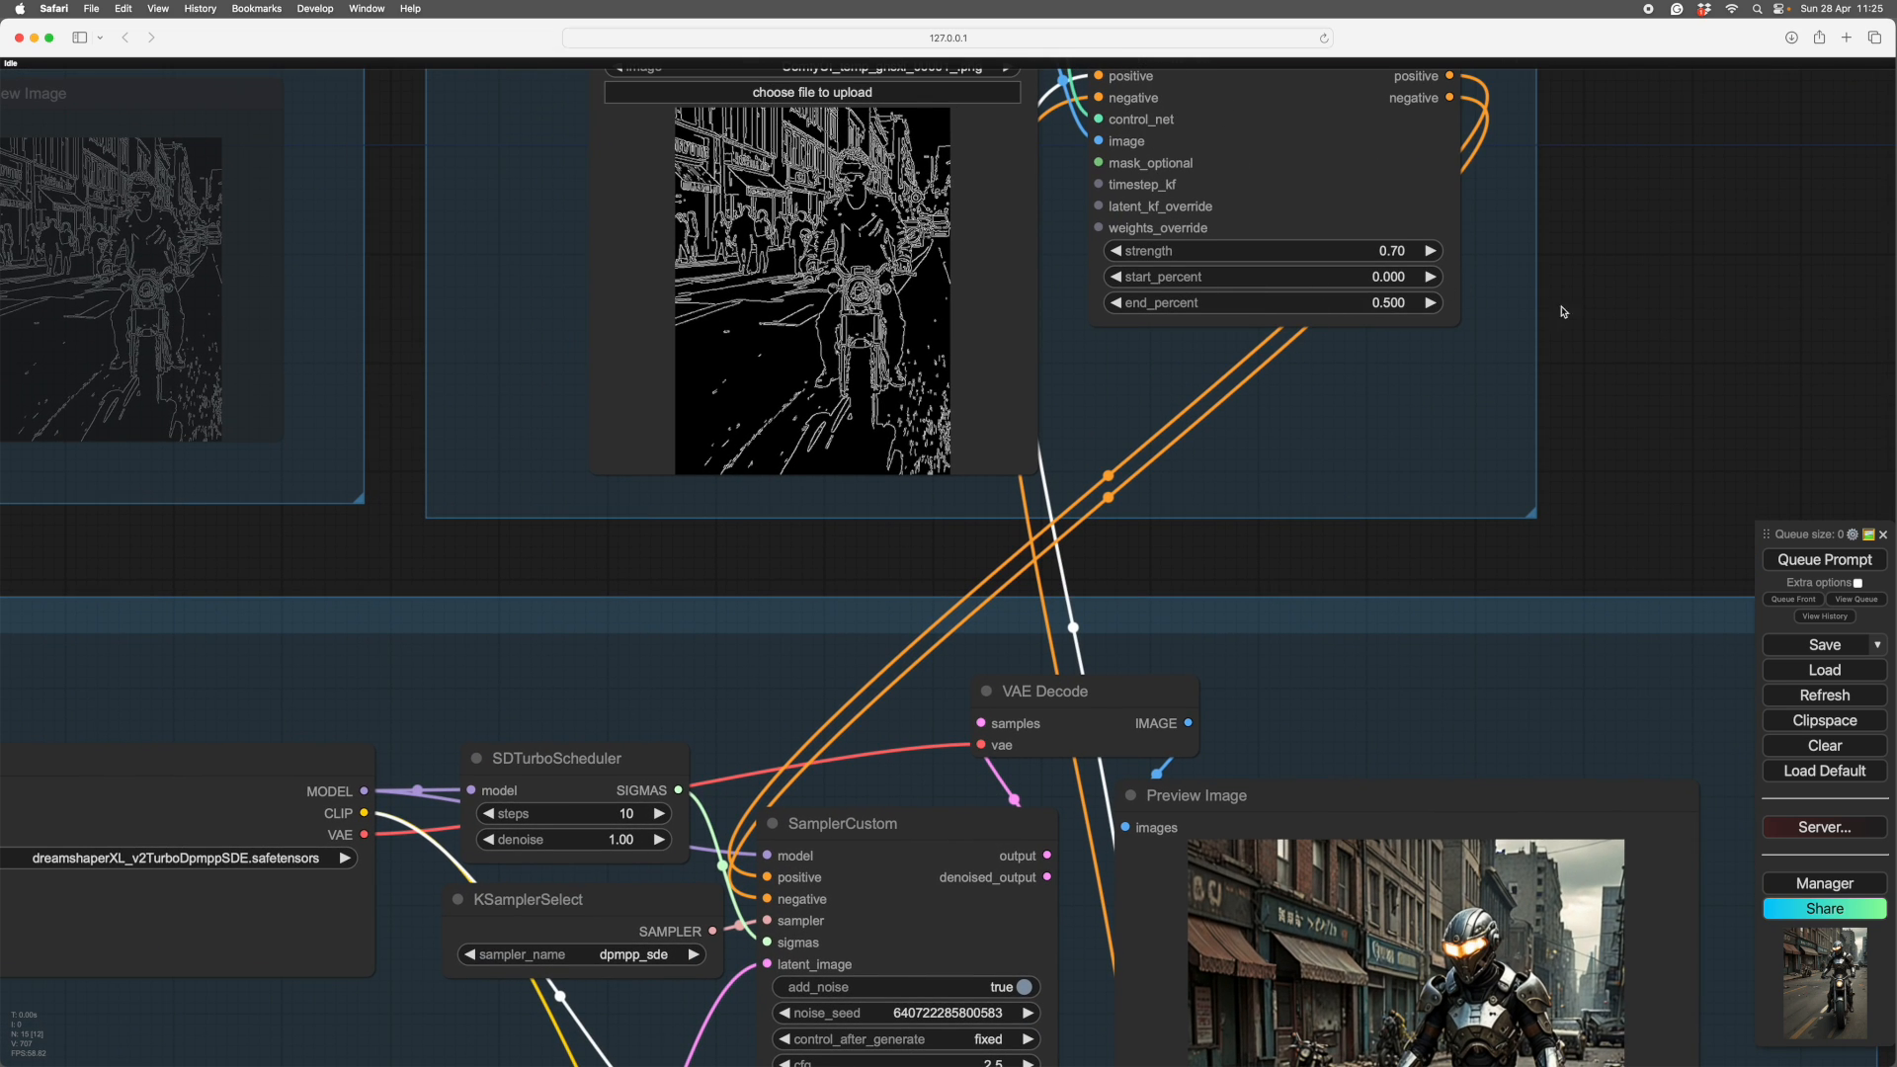
scroll(1563, 312, "down", 2)
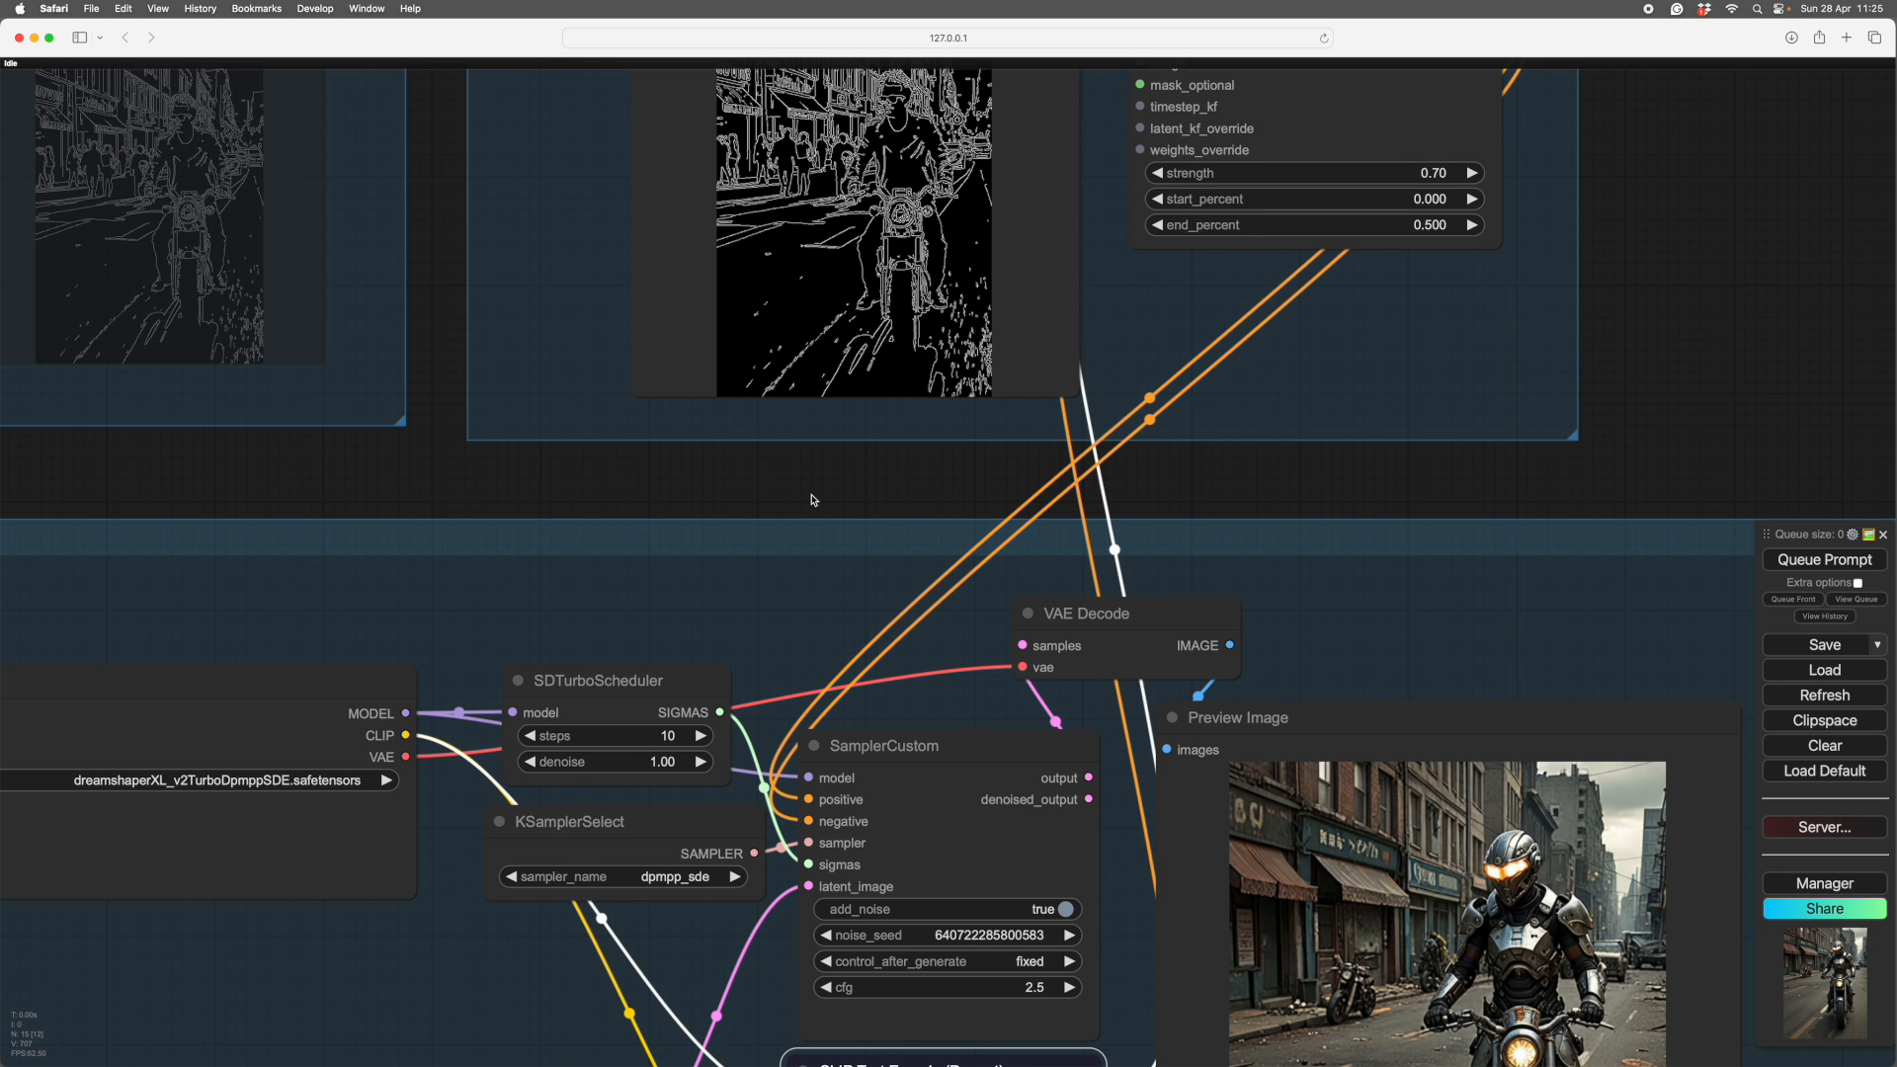
left_click_drag(818, 491, 606, 381)
left_click_drag(1493, 223, 1347, 128)
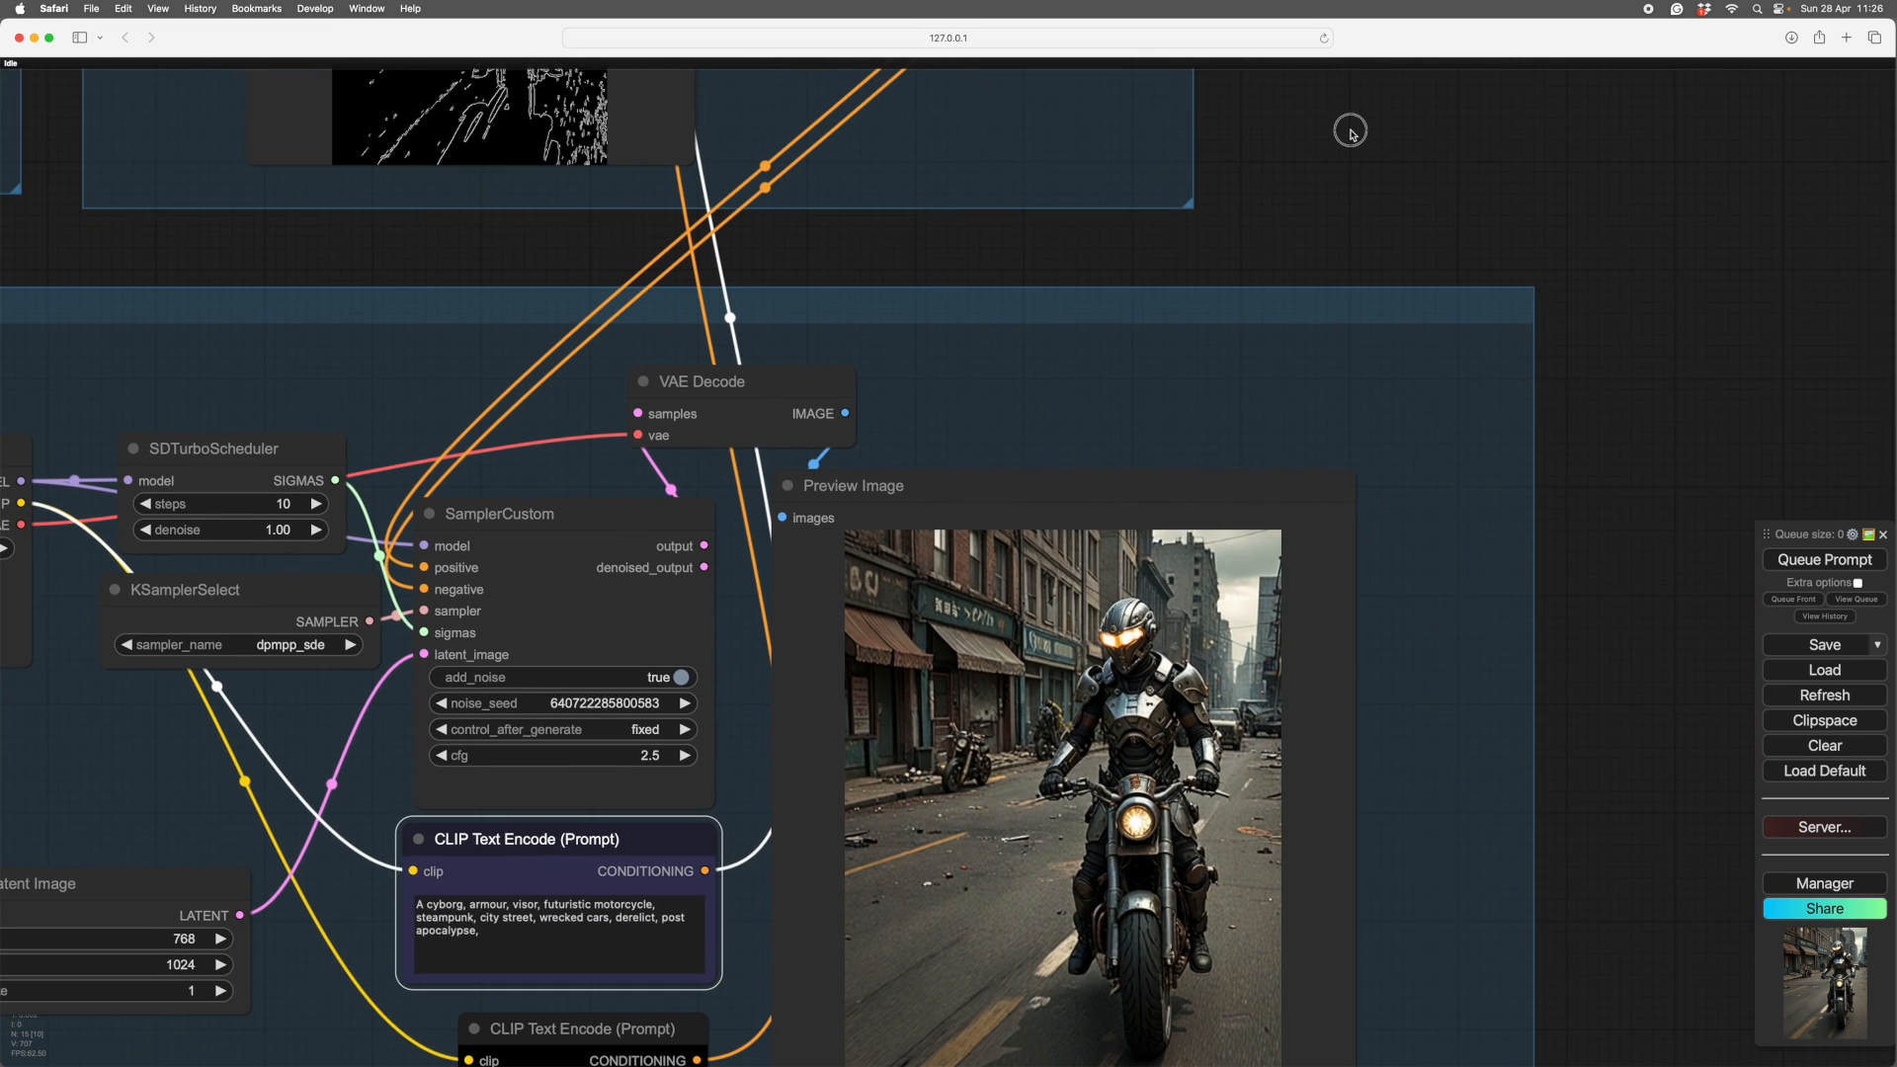
left_click_drag(1495, 195, 1504, 547)
scroll(1503, 547, "up", 2)
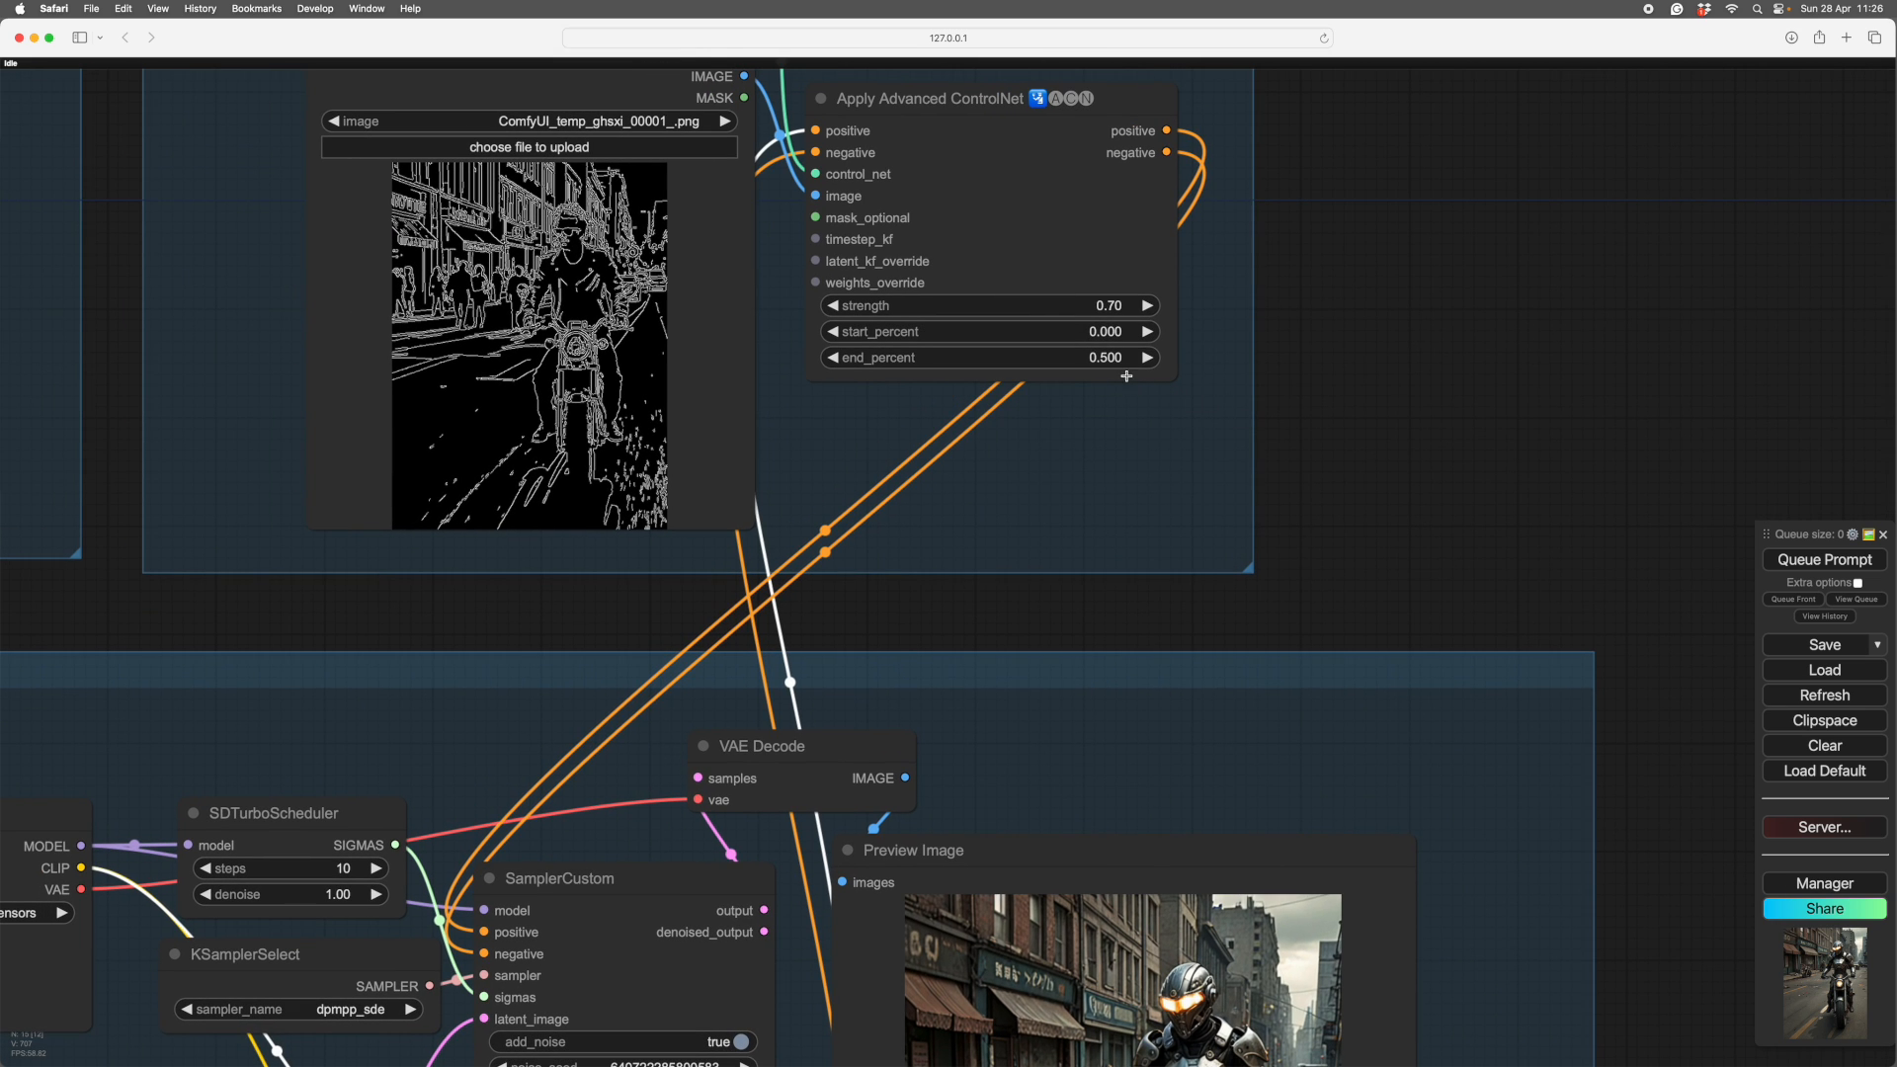
left_click(1128, 357)
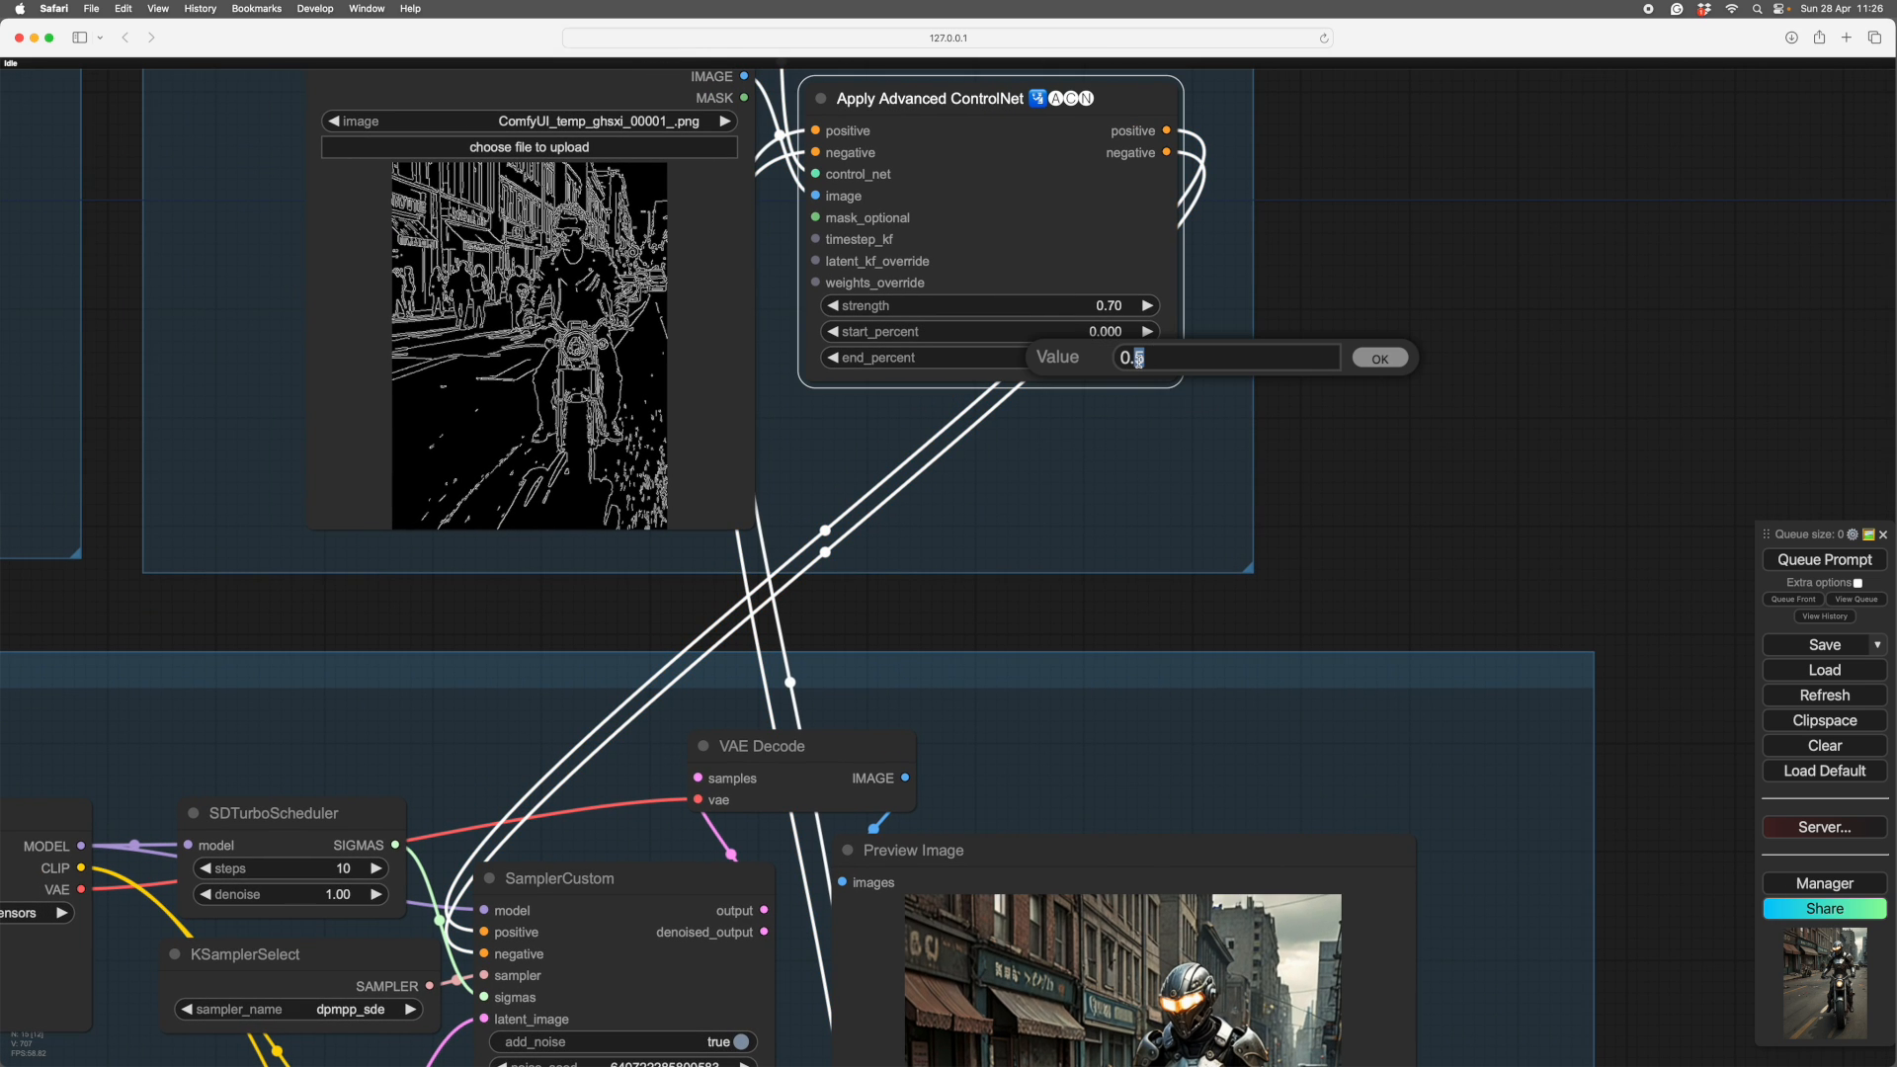
type("400")
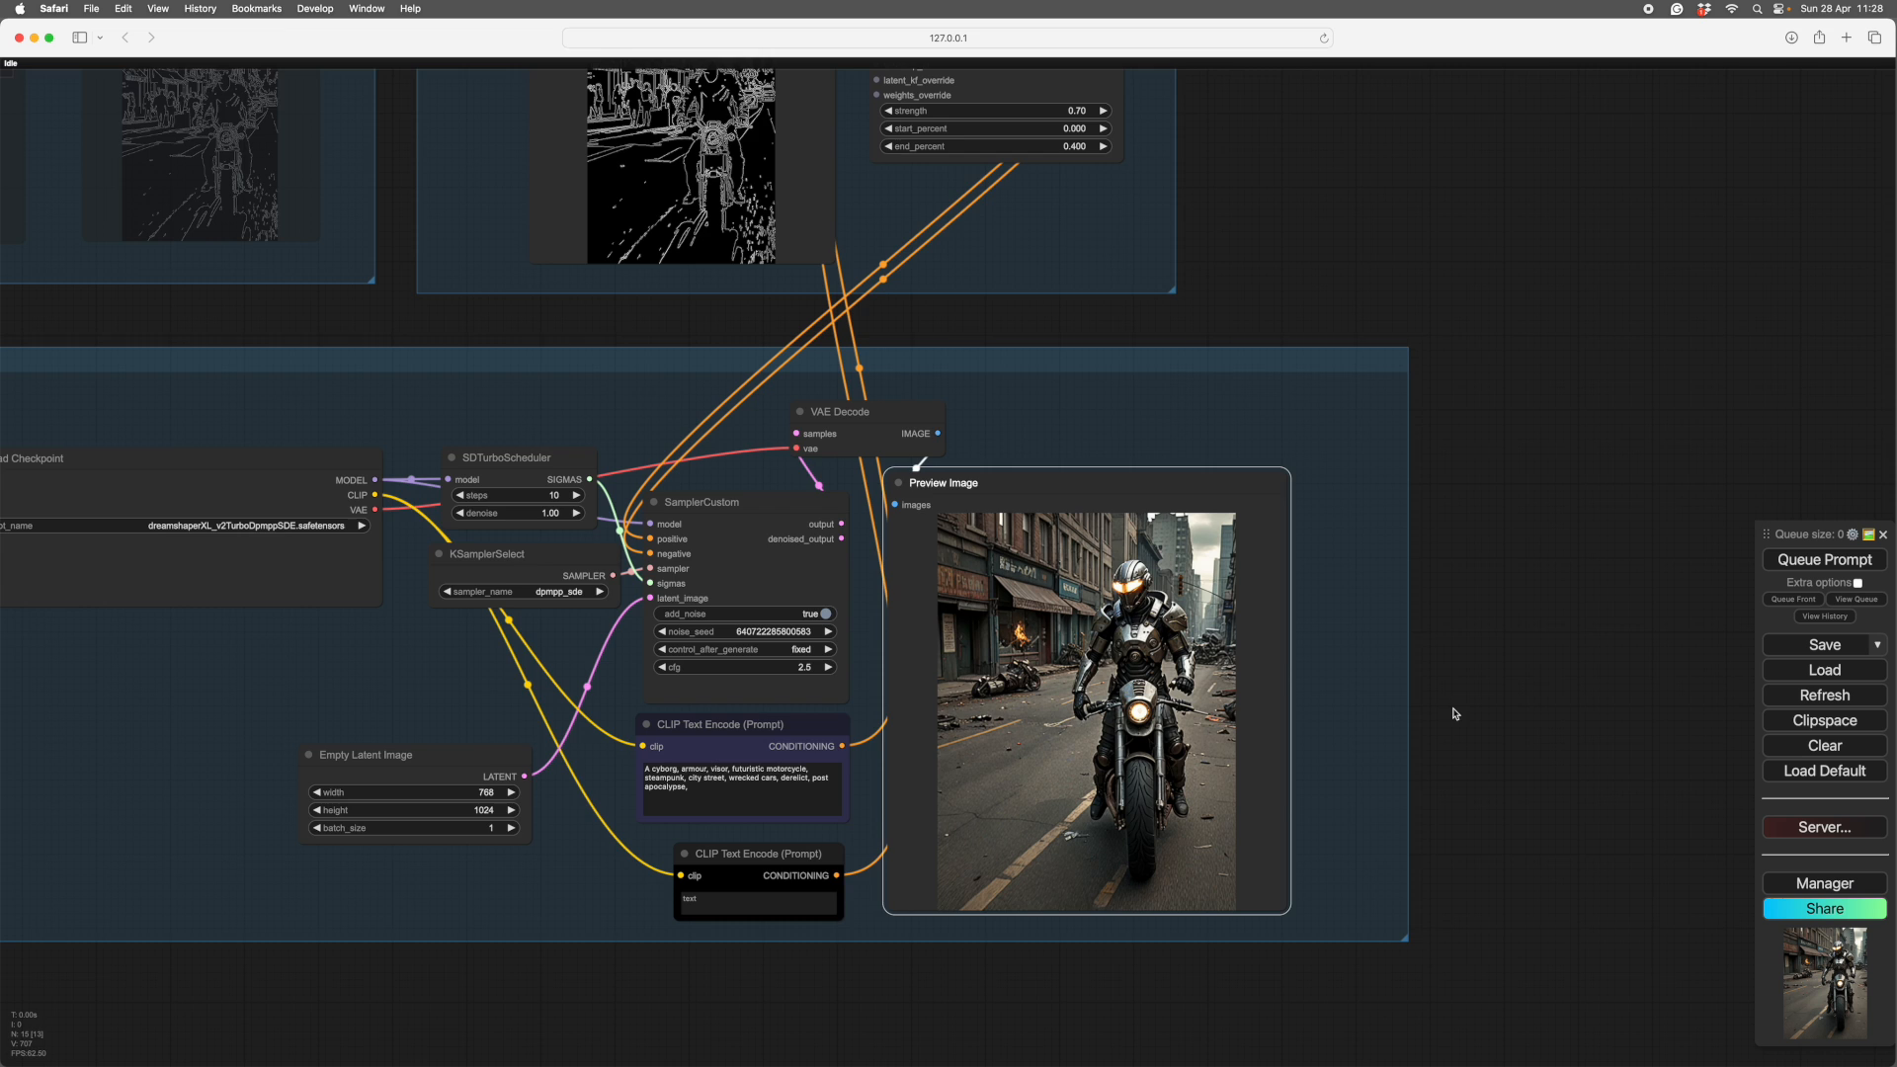
- Examine the regenerated cyborg rider image in the Preview Image node alongside the prompt and the Canny ControlNet settings
scroll(1454, 715, "up", 5)
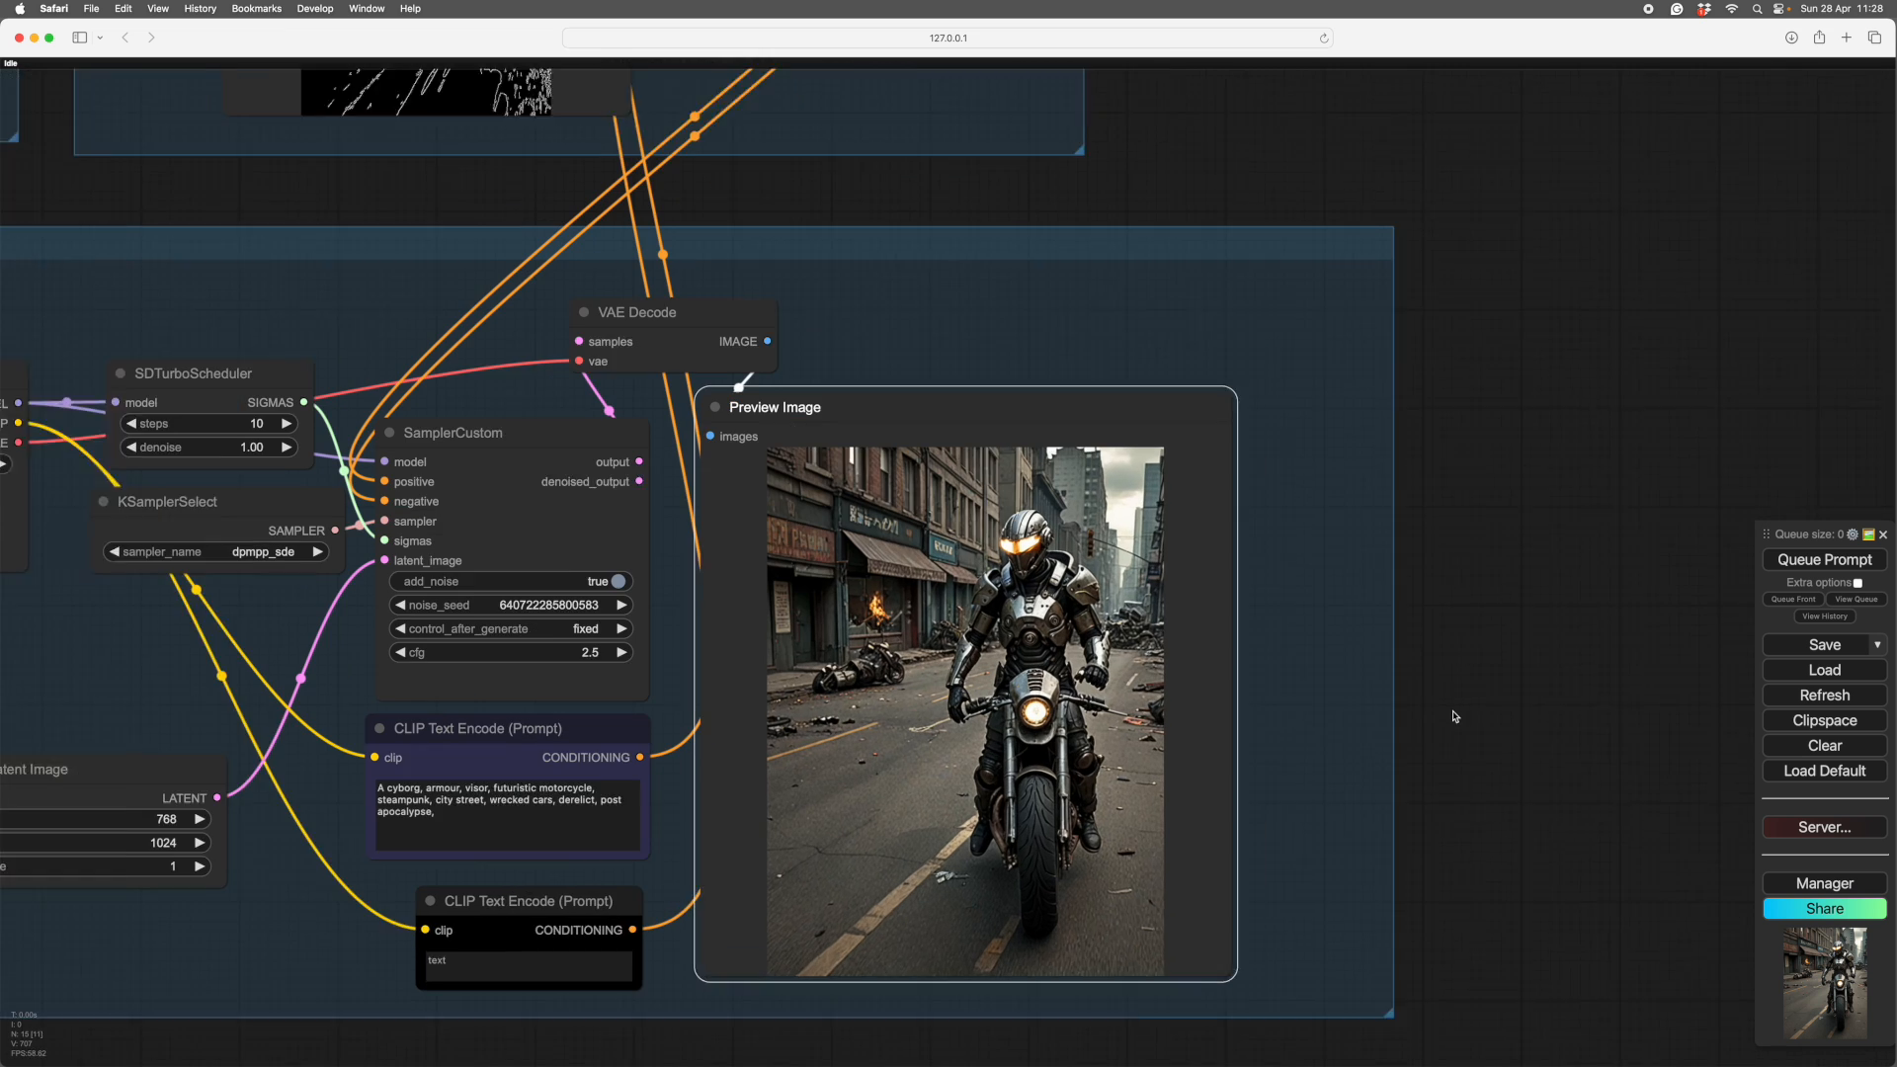
left_click_drag(1444, 734, 1597, 697)
scroll(1539, 706, "down", 1)
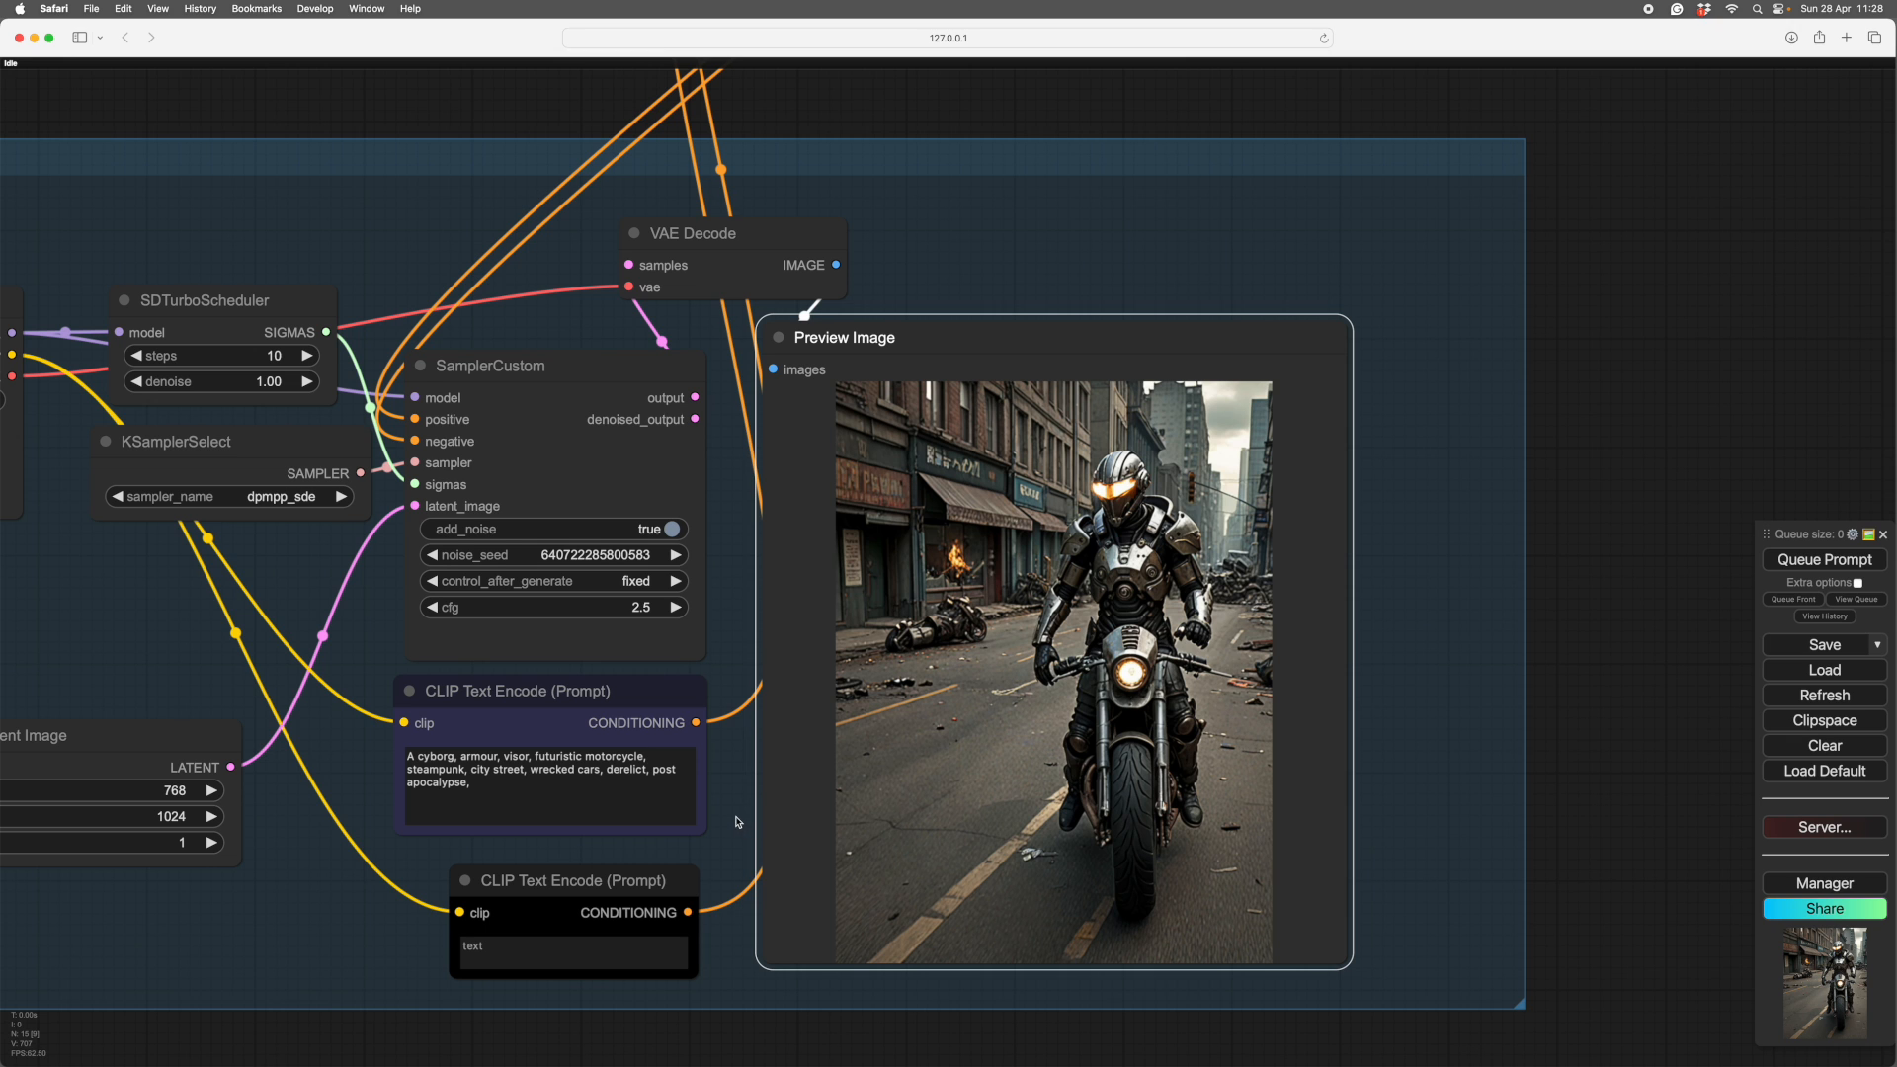
left_click_drag(736, 822, 785, 798)
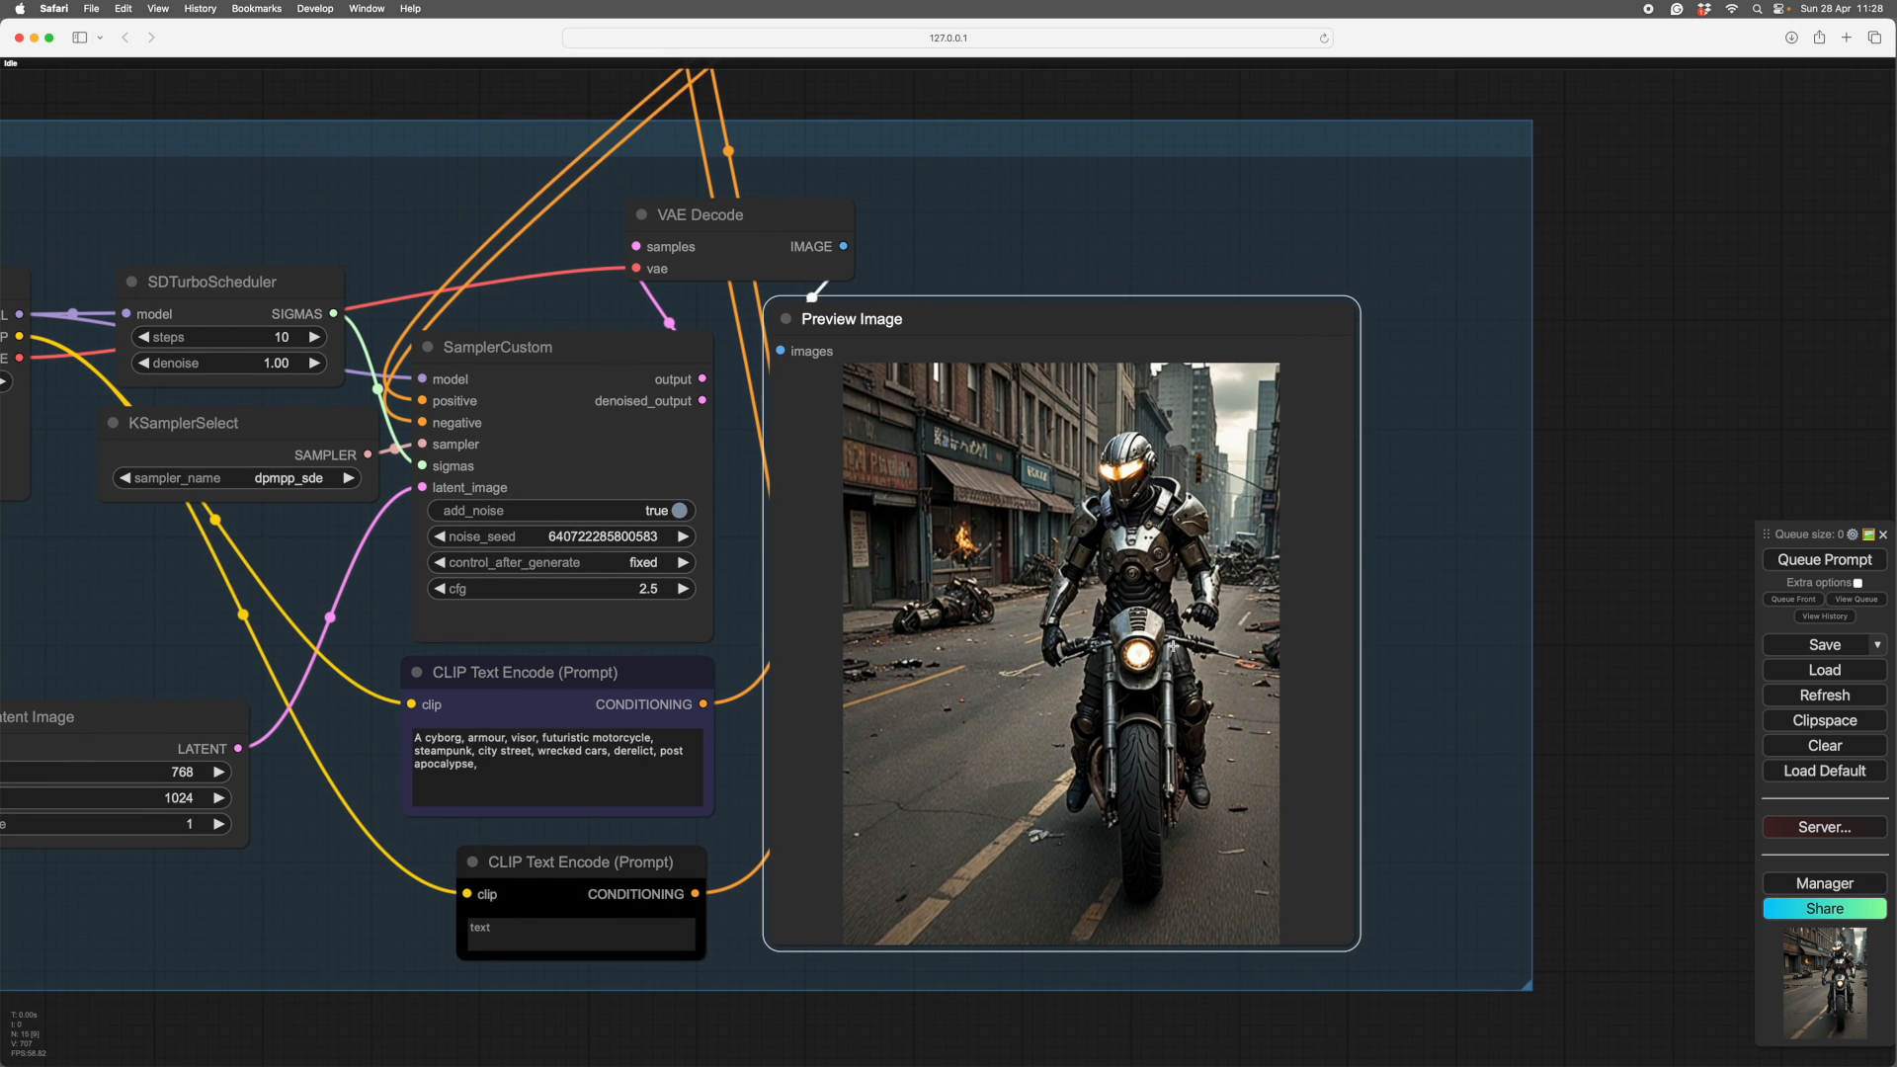
left_click(1625, 520)
scroll(1625, 521, "down", 5)
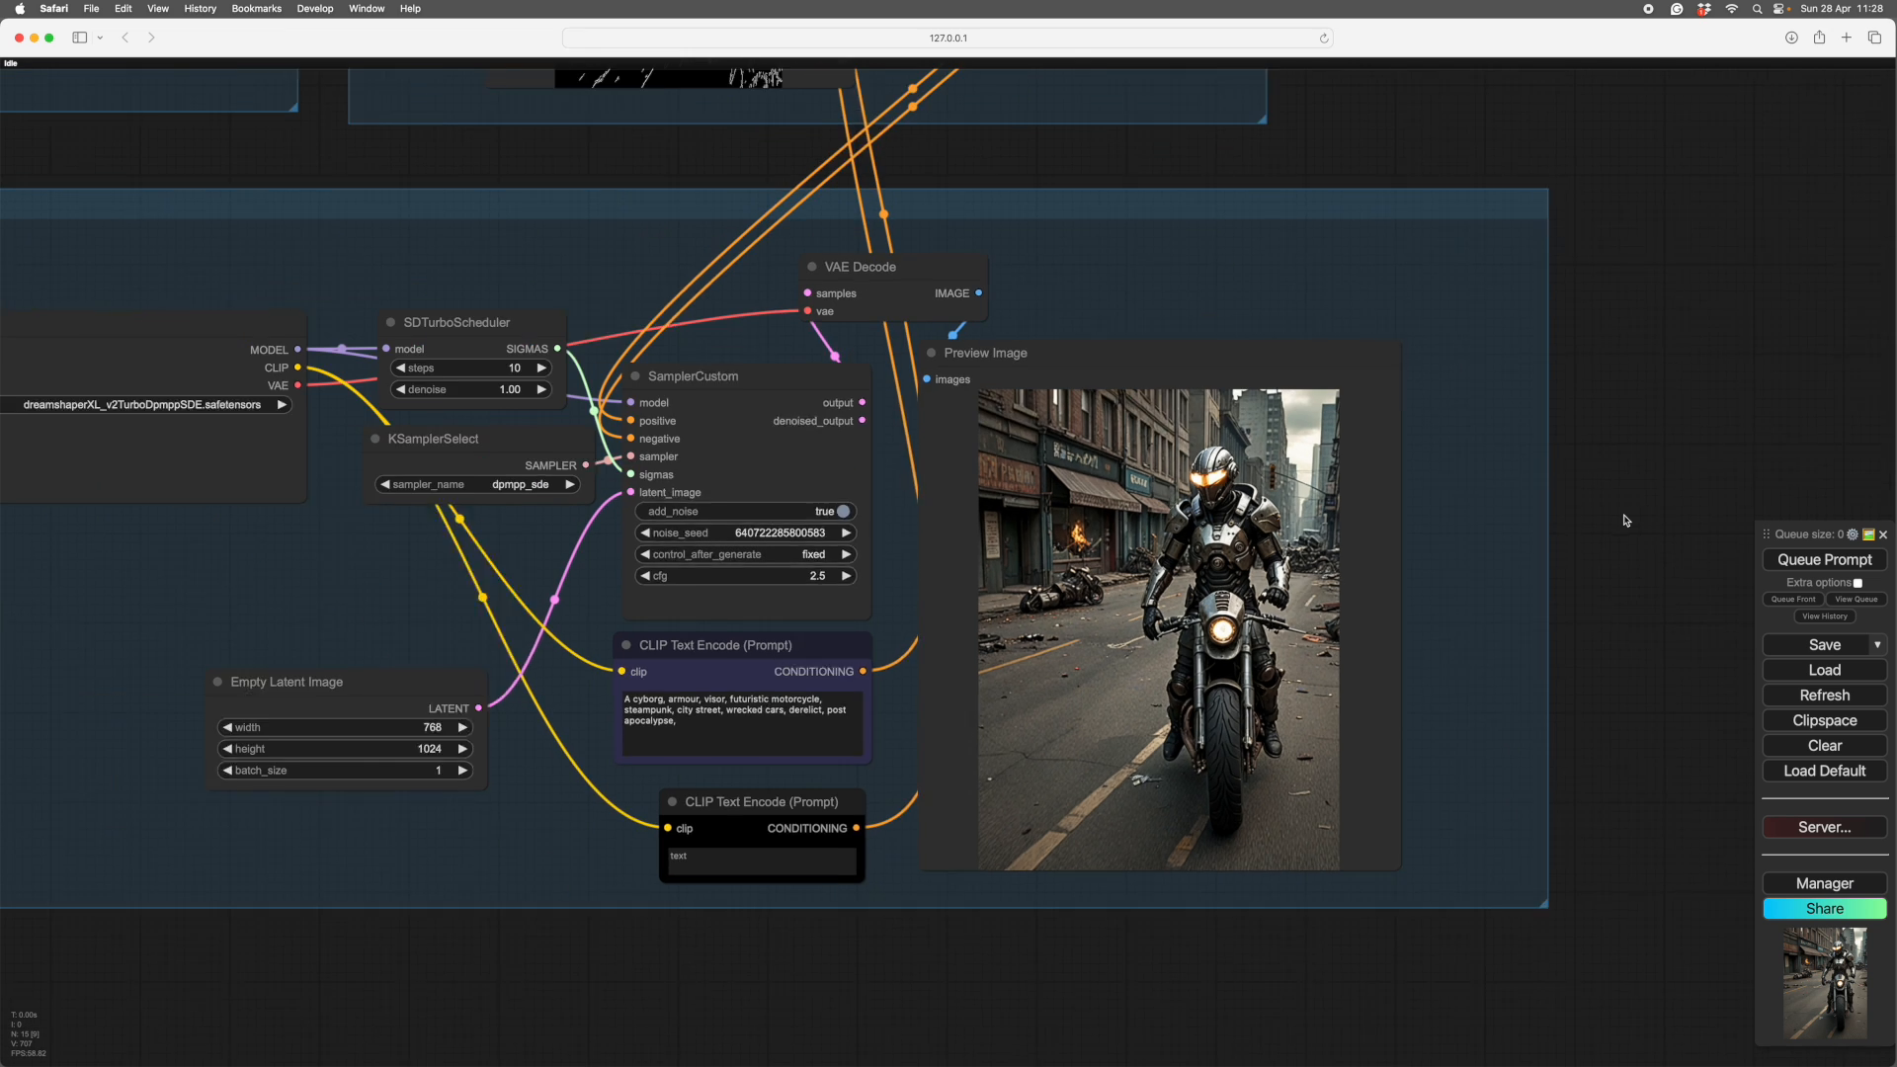
scroll(1661, 507, "down", 3)
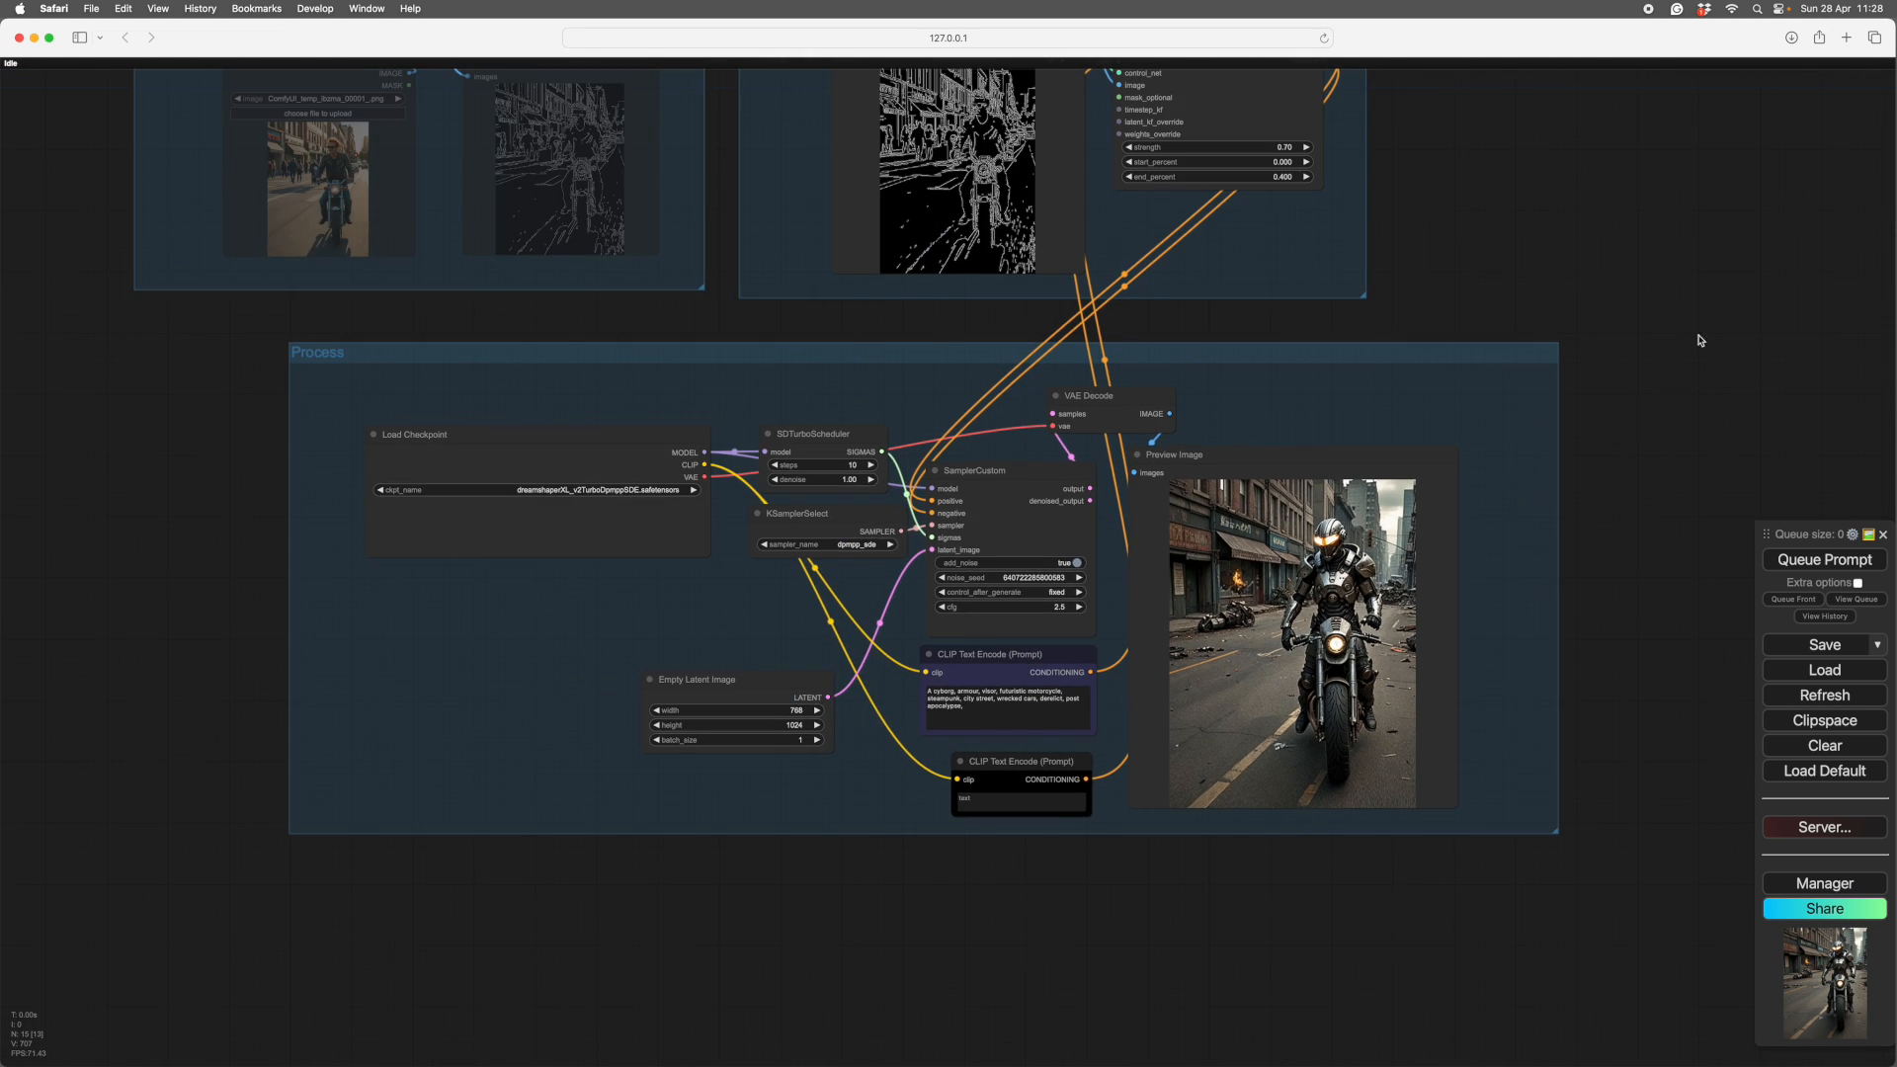
mouse_move(1567, 381)
left_mouse_down()
mouse_move(1505, 400)
mouse_move(1537, 394)
left_mouse_up()
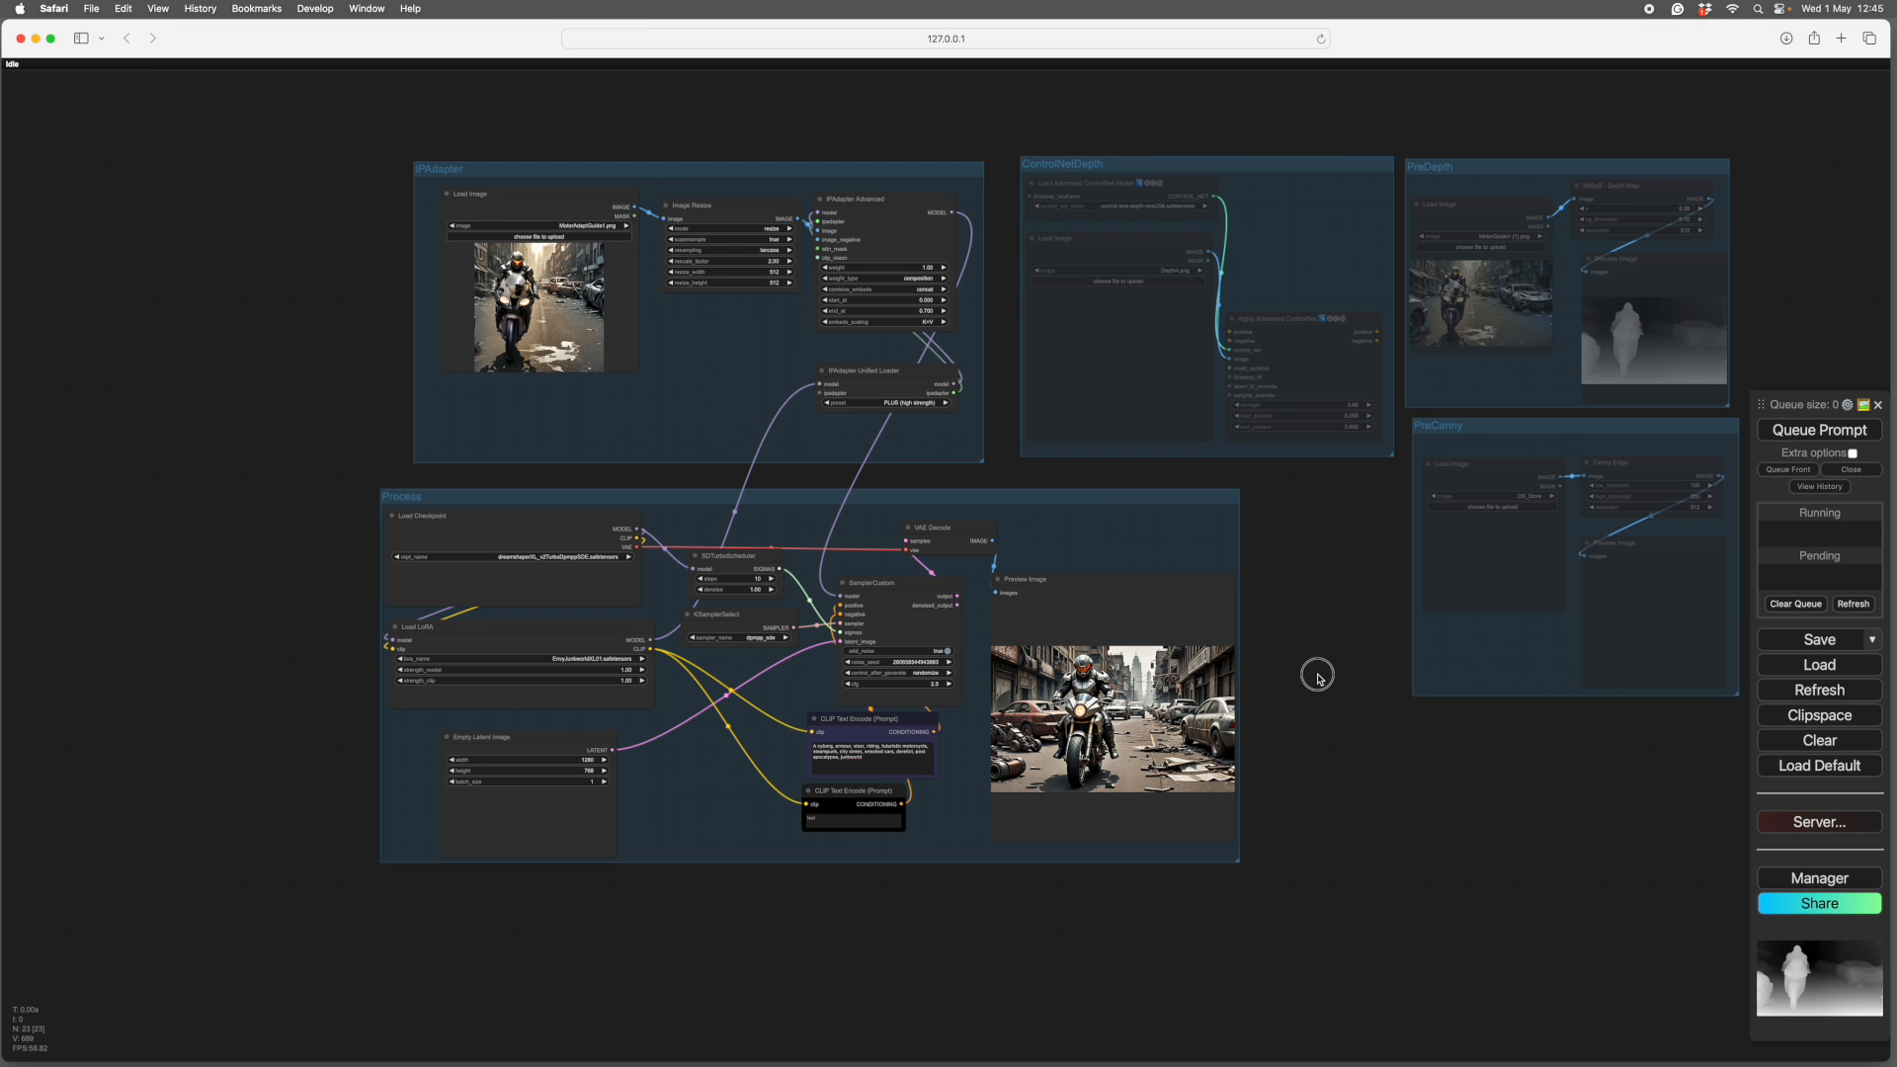
- Survey the IPAdapter workflow, covering the IPAdapter, ControlNetDepth and Process groups and the landscape image in the Preview Image node
scroll(1320, 682, "up", 2)
scroll(1324, 724, "up", 1)
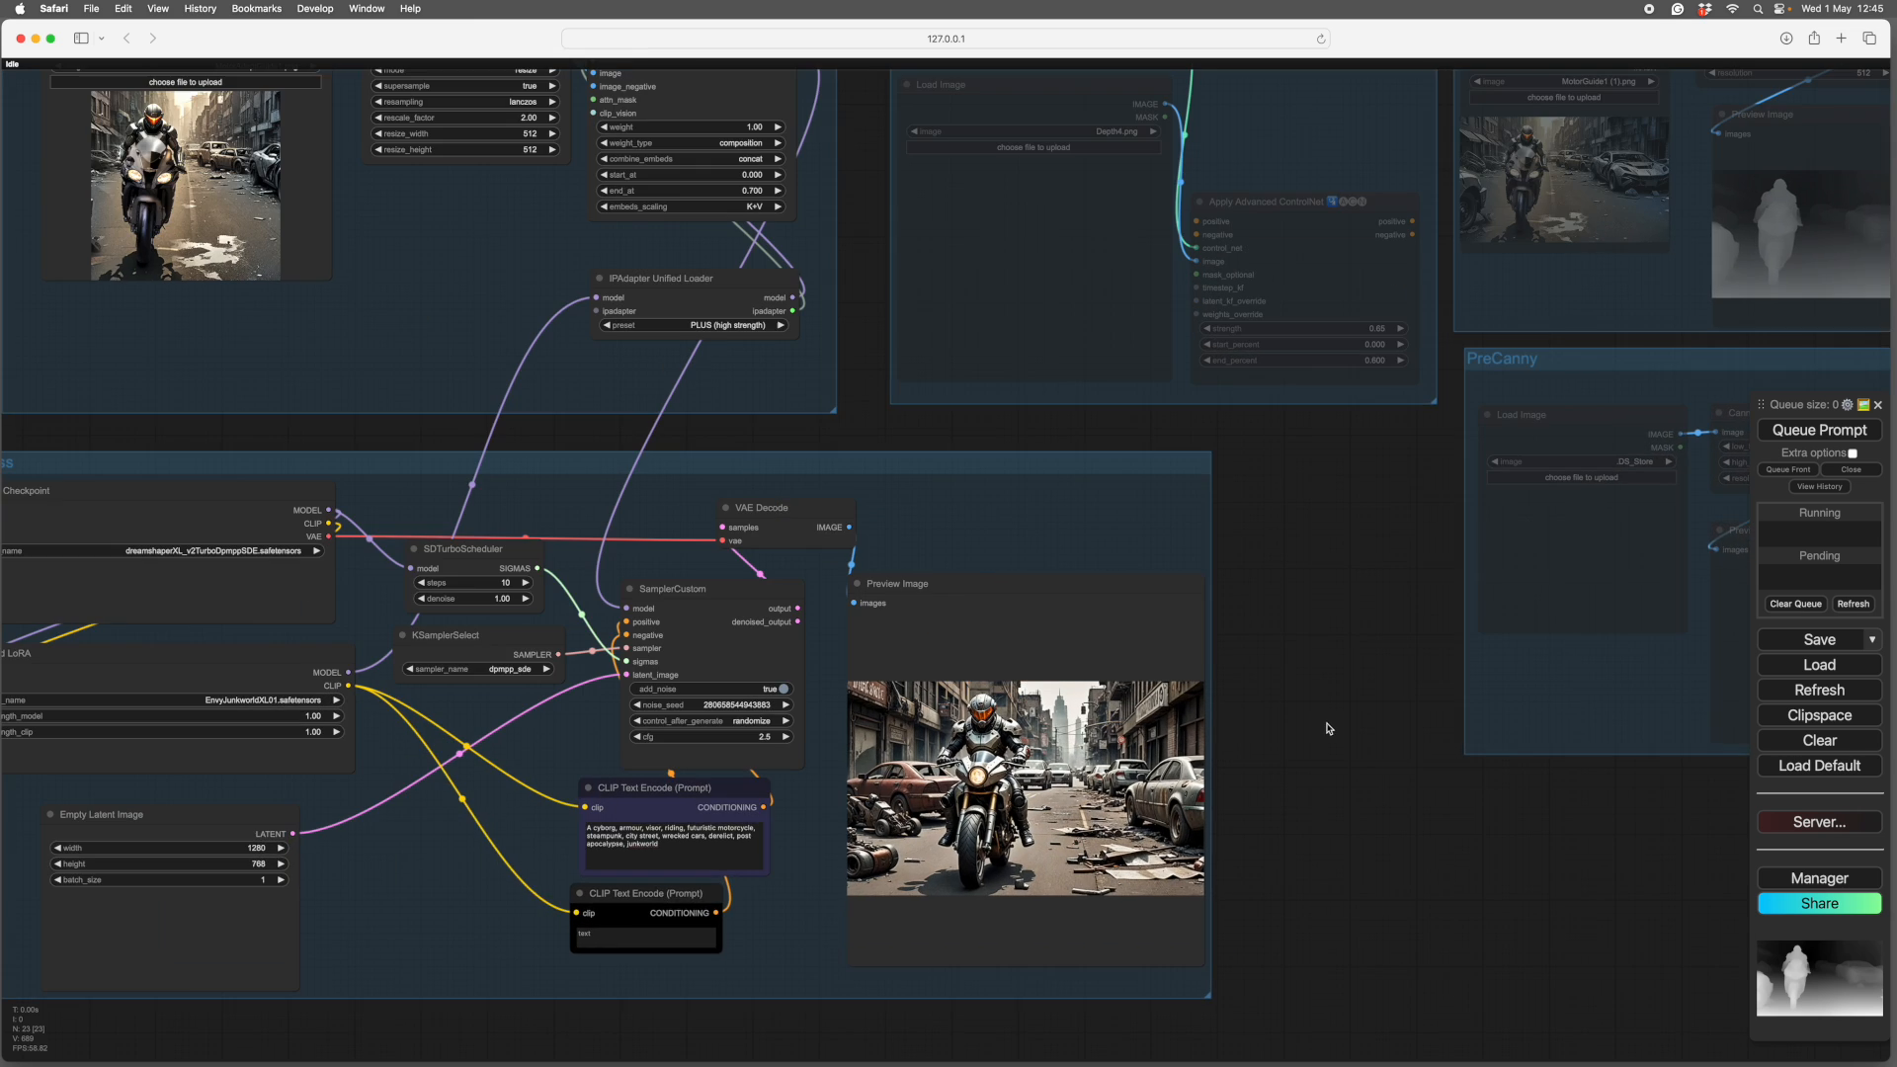
left_click_drag(1324, 724, 1509, 699)
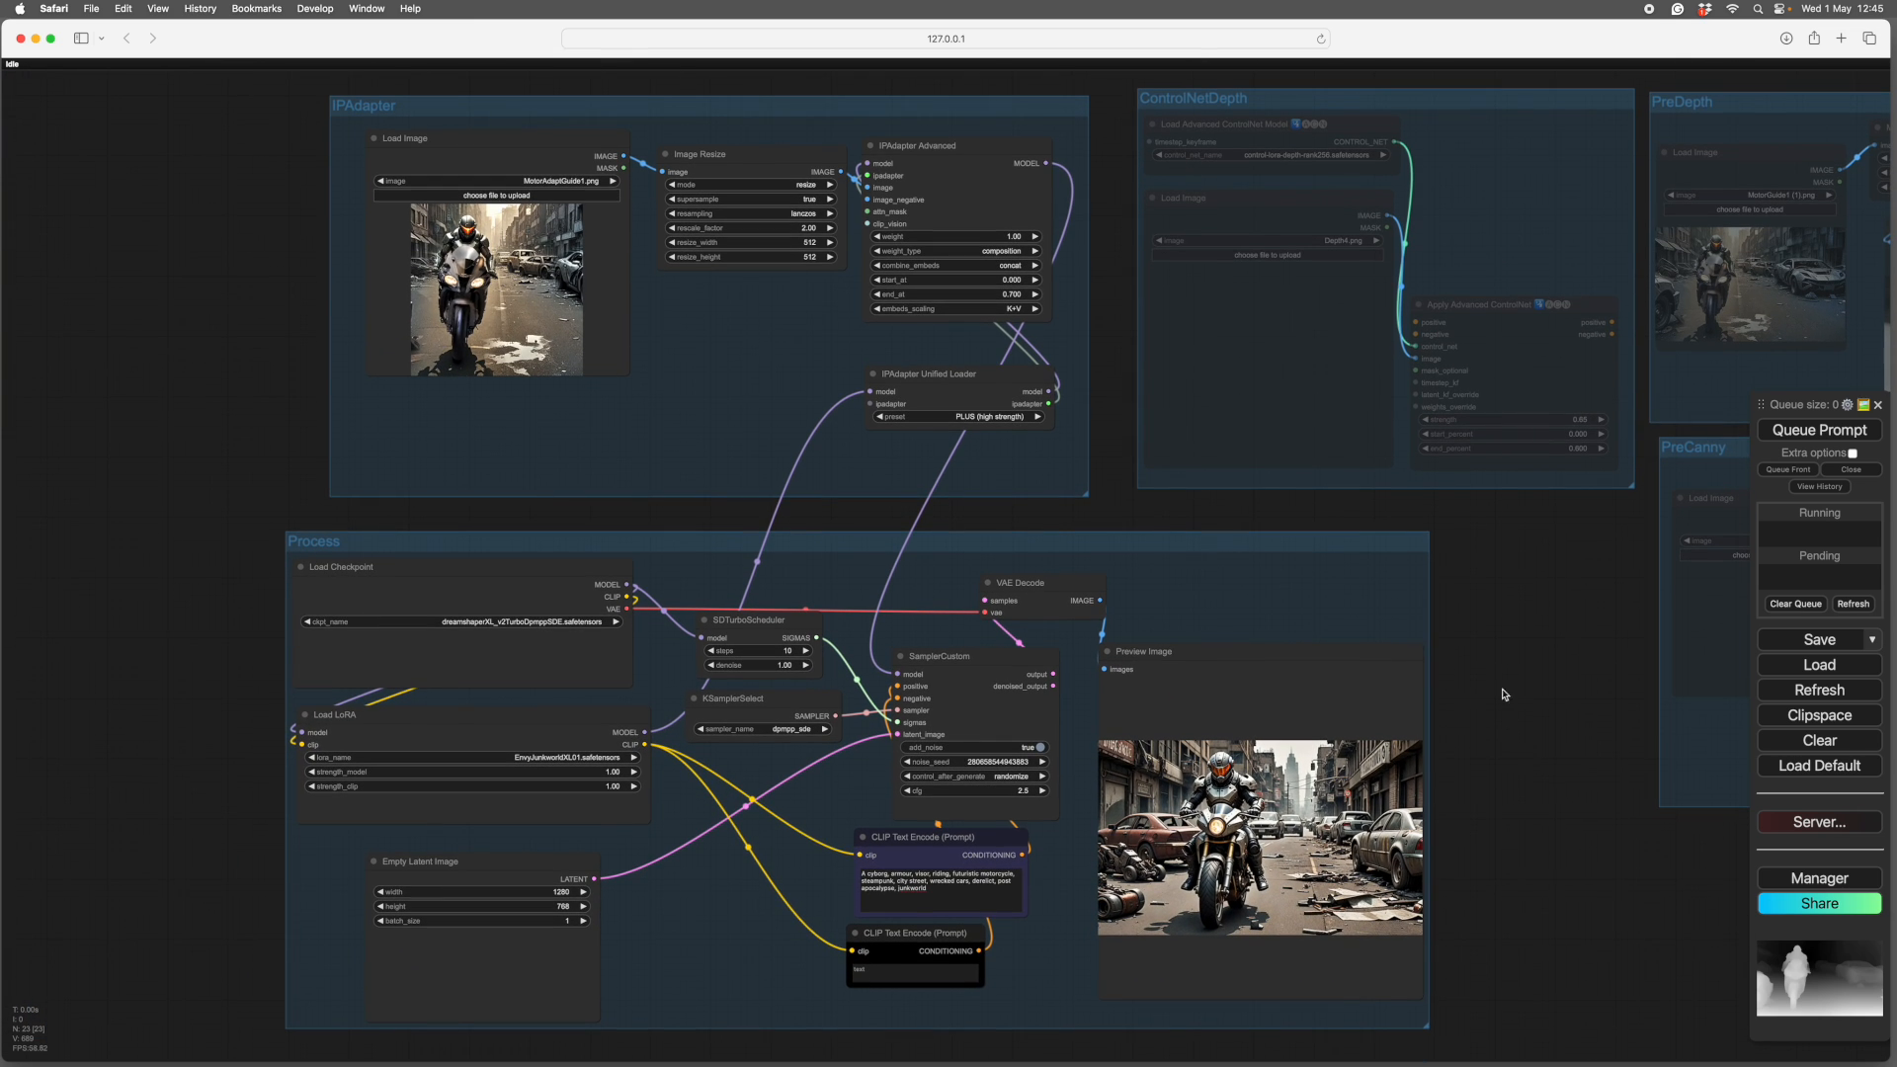
left_click(1498, 551)
scroll(1517, 587, "down", 1)
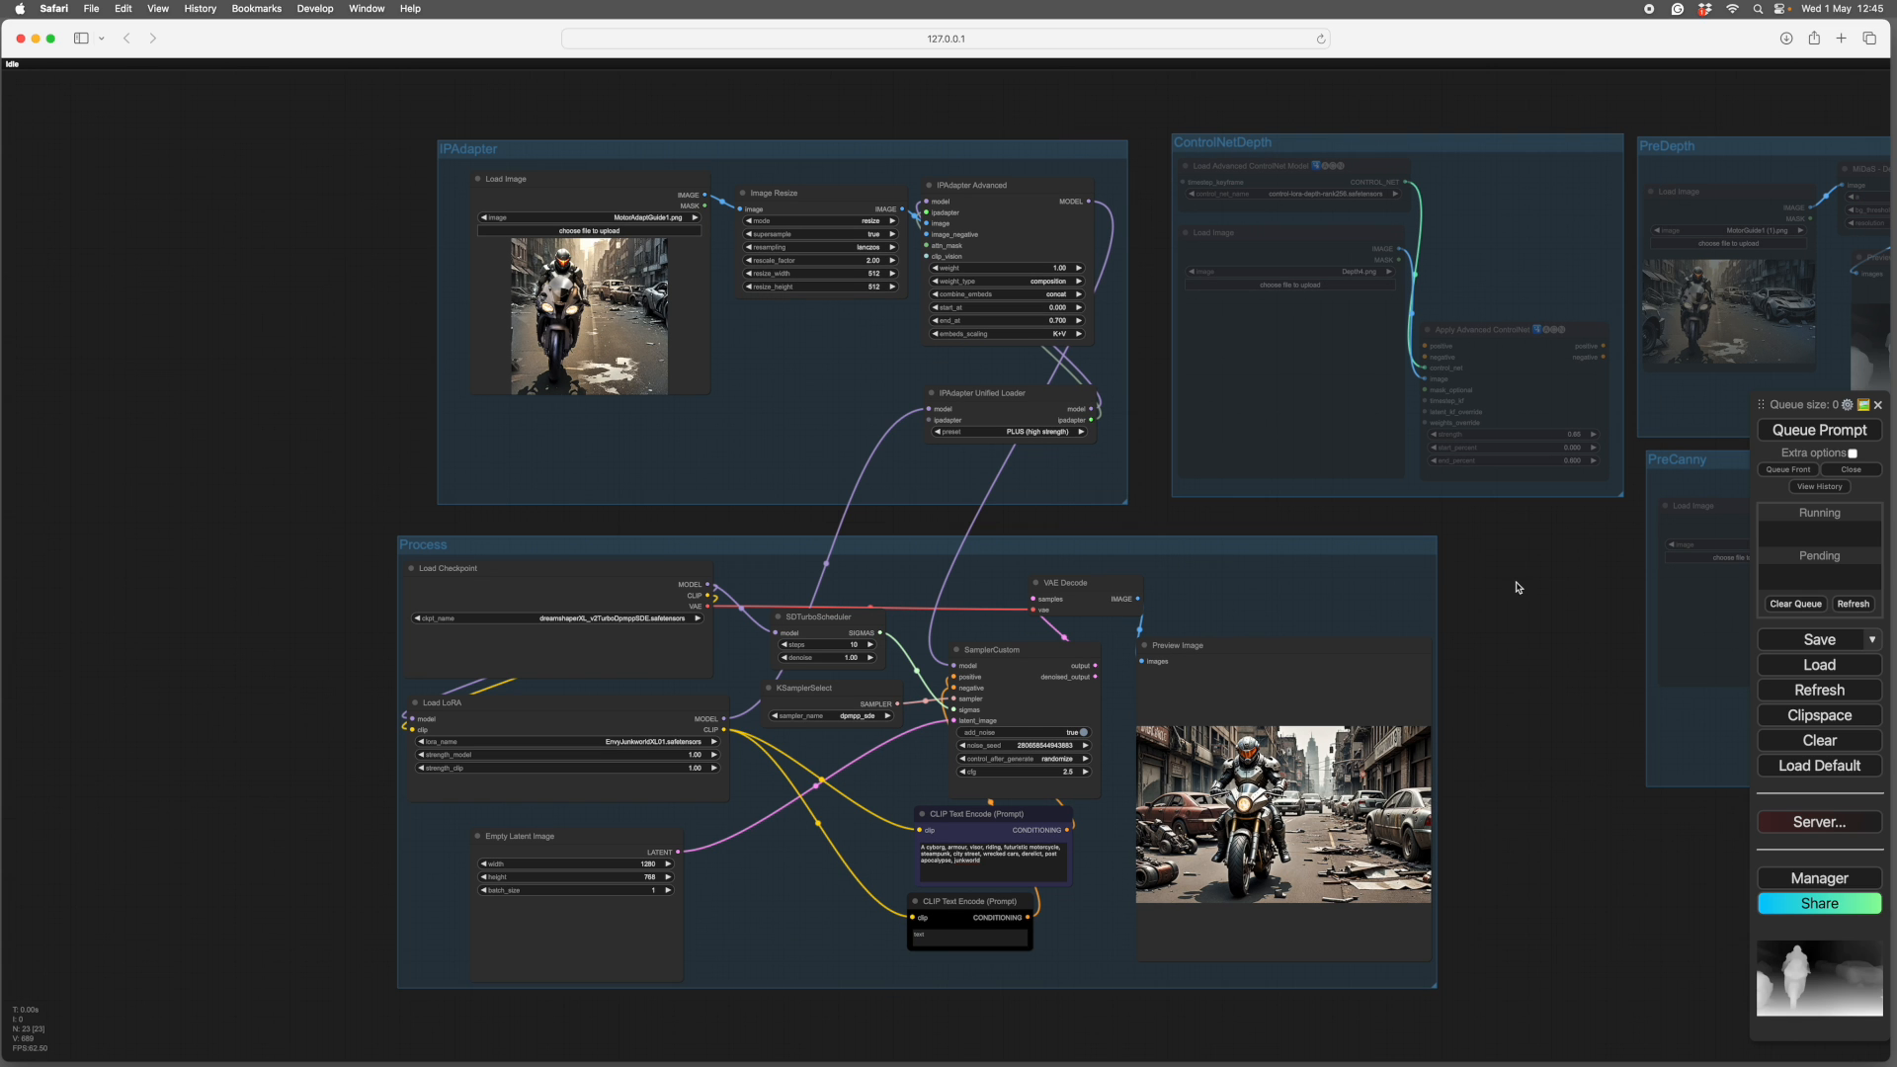
left_click(1153, 514)
scroll(1152, 515, "up", 3)
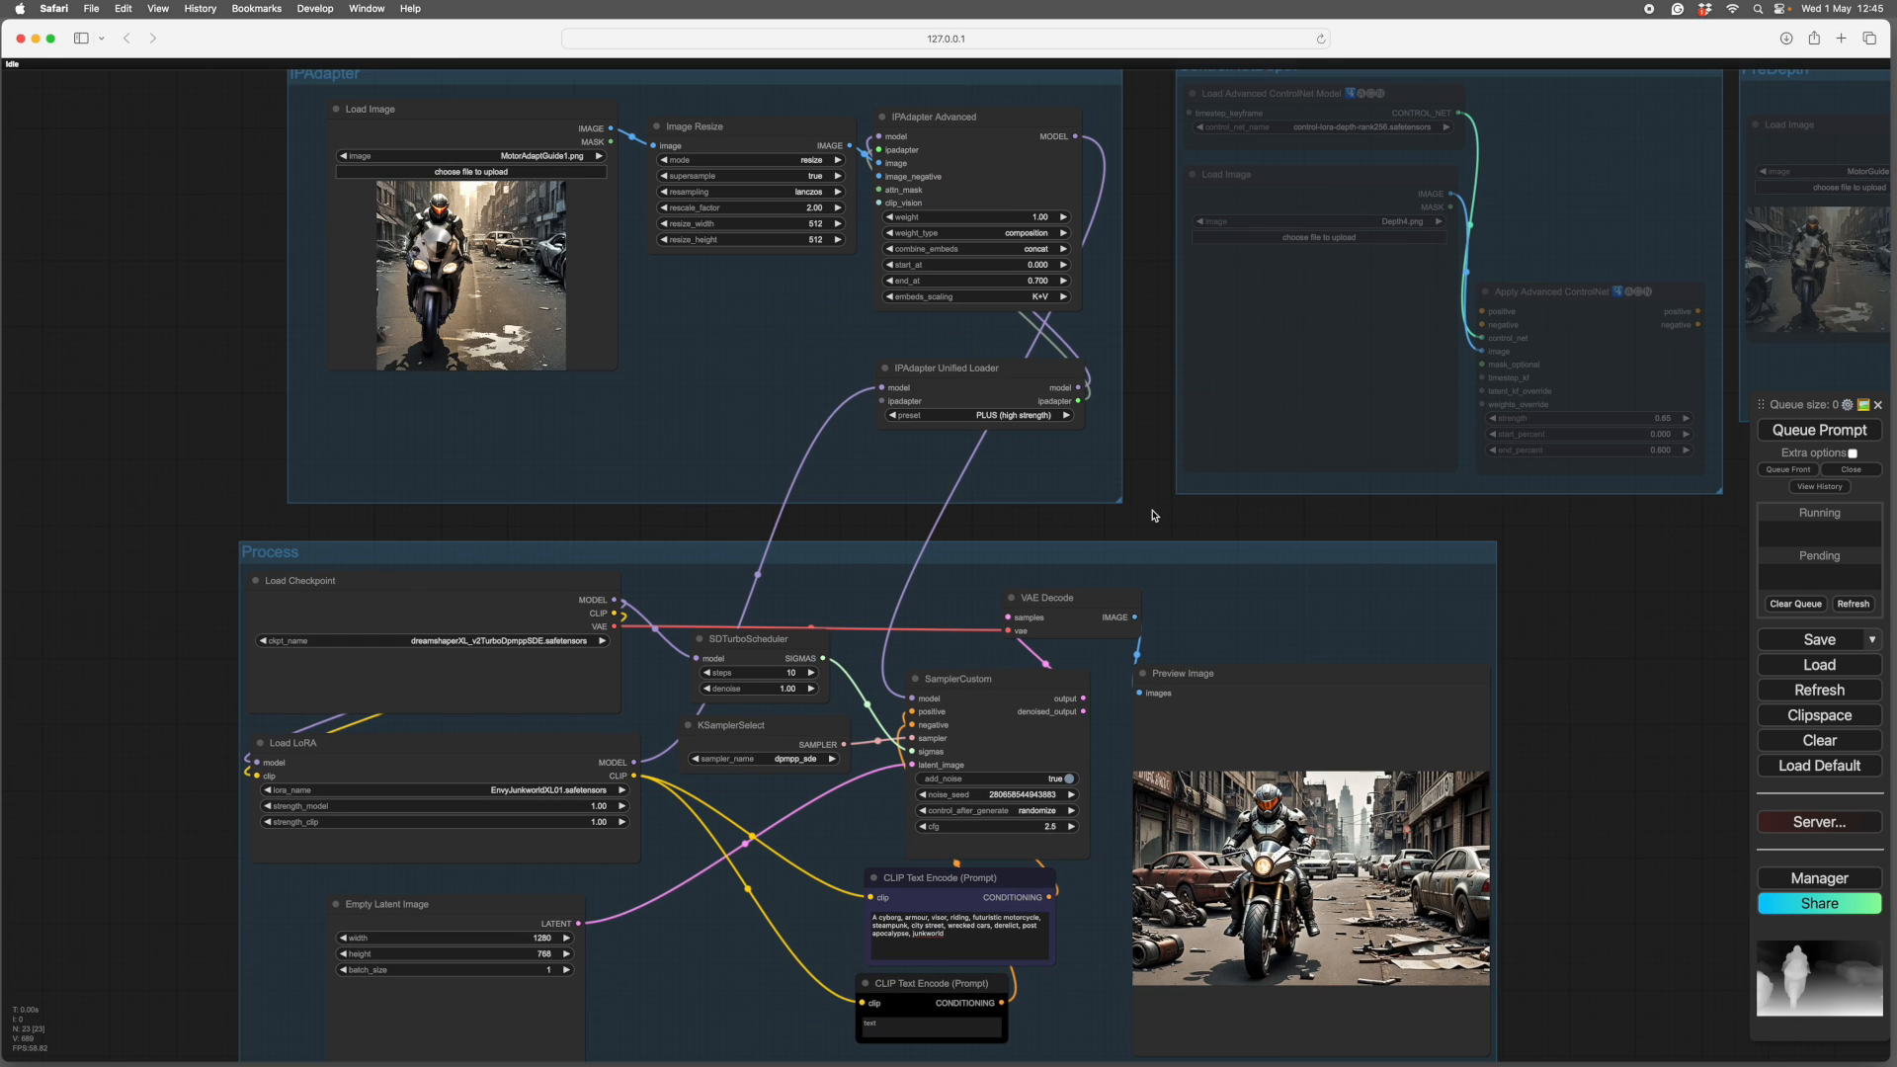
scroll(1166, 434, "up", 1)
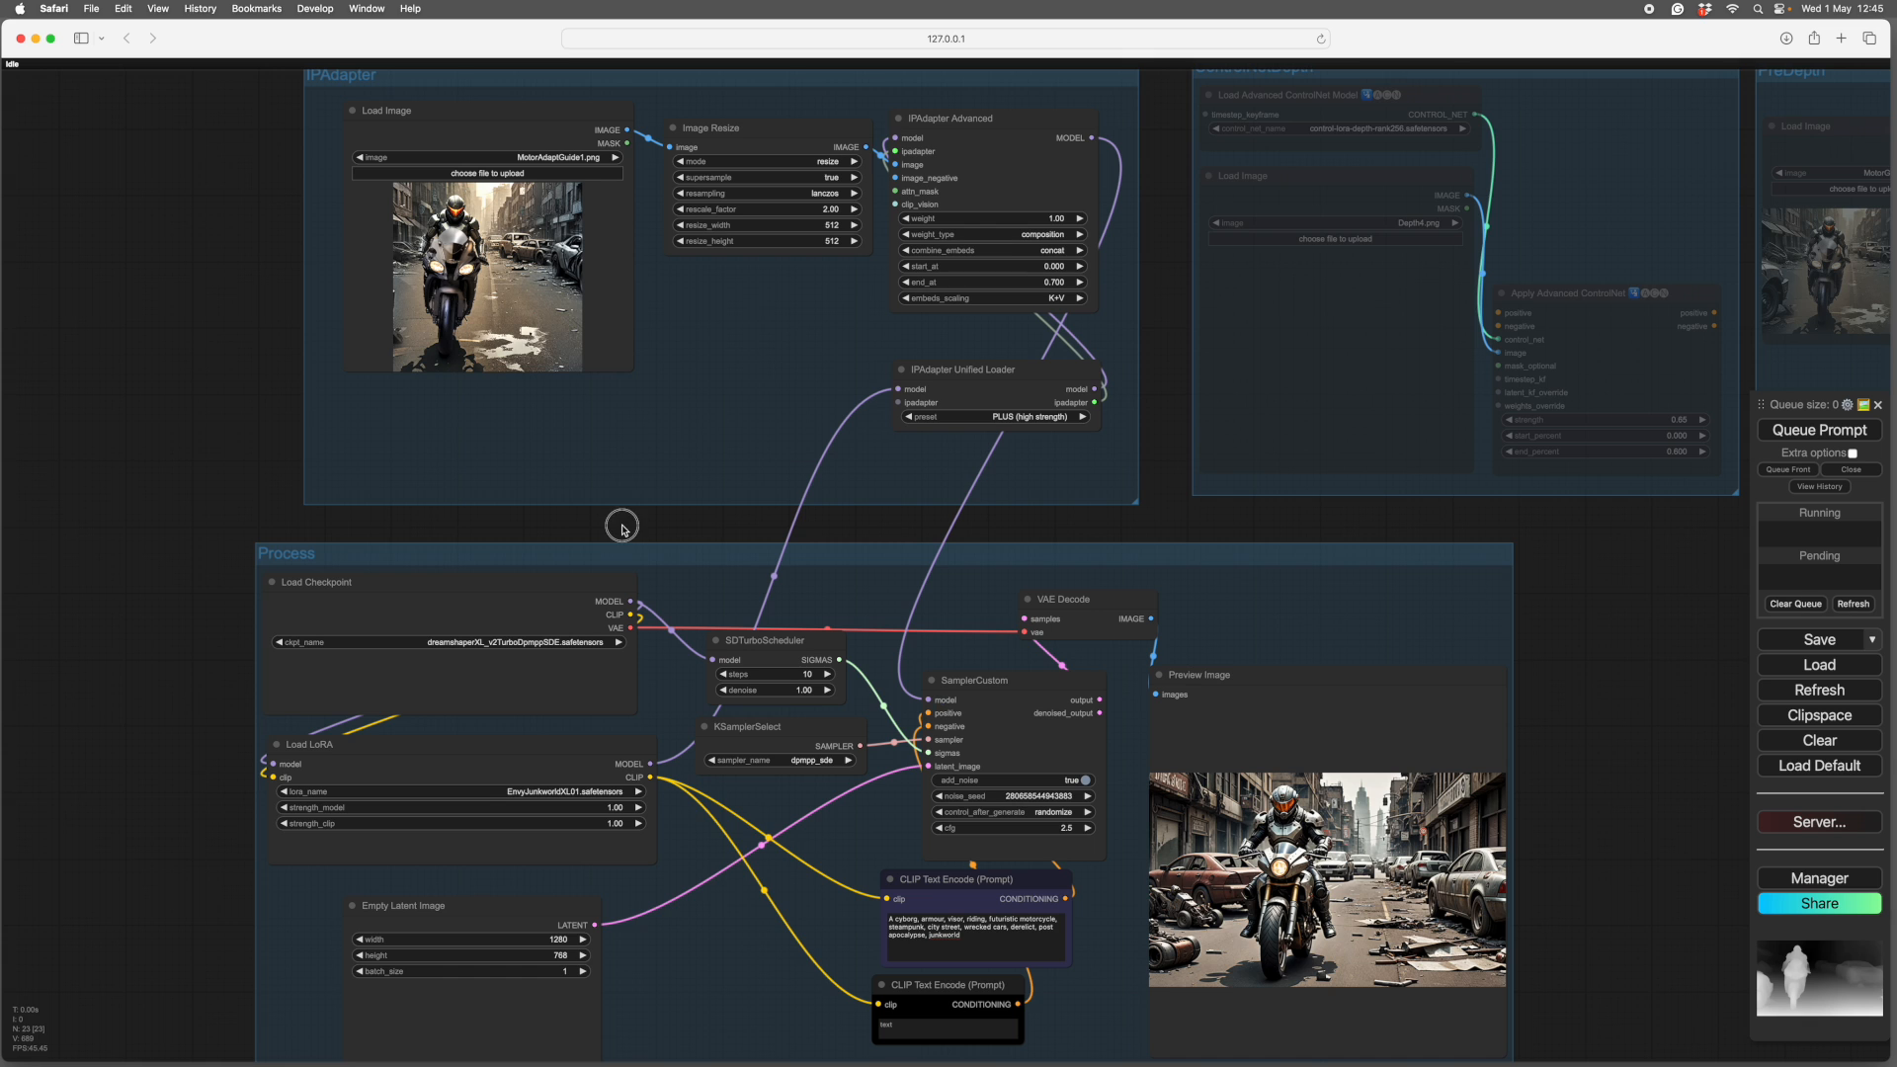
- Examine the IPAdapter group's Load Image, Image Resize, IPAdapter Advanced and IPAdapter Unified Loader nodes and their connections
left_click_drag(619, 521, 728, 597)
left_click_drag(331, 426, 329, 555)
scroll(500, 521, "up", 5)
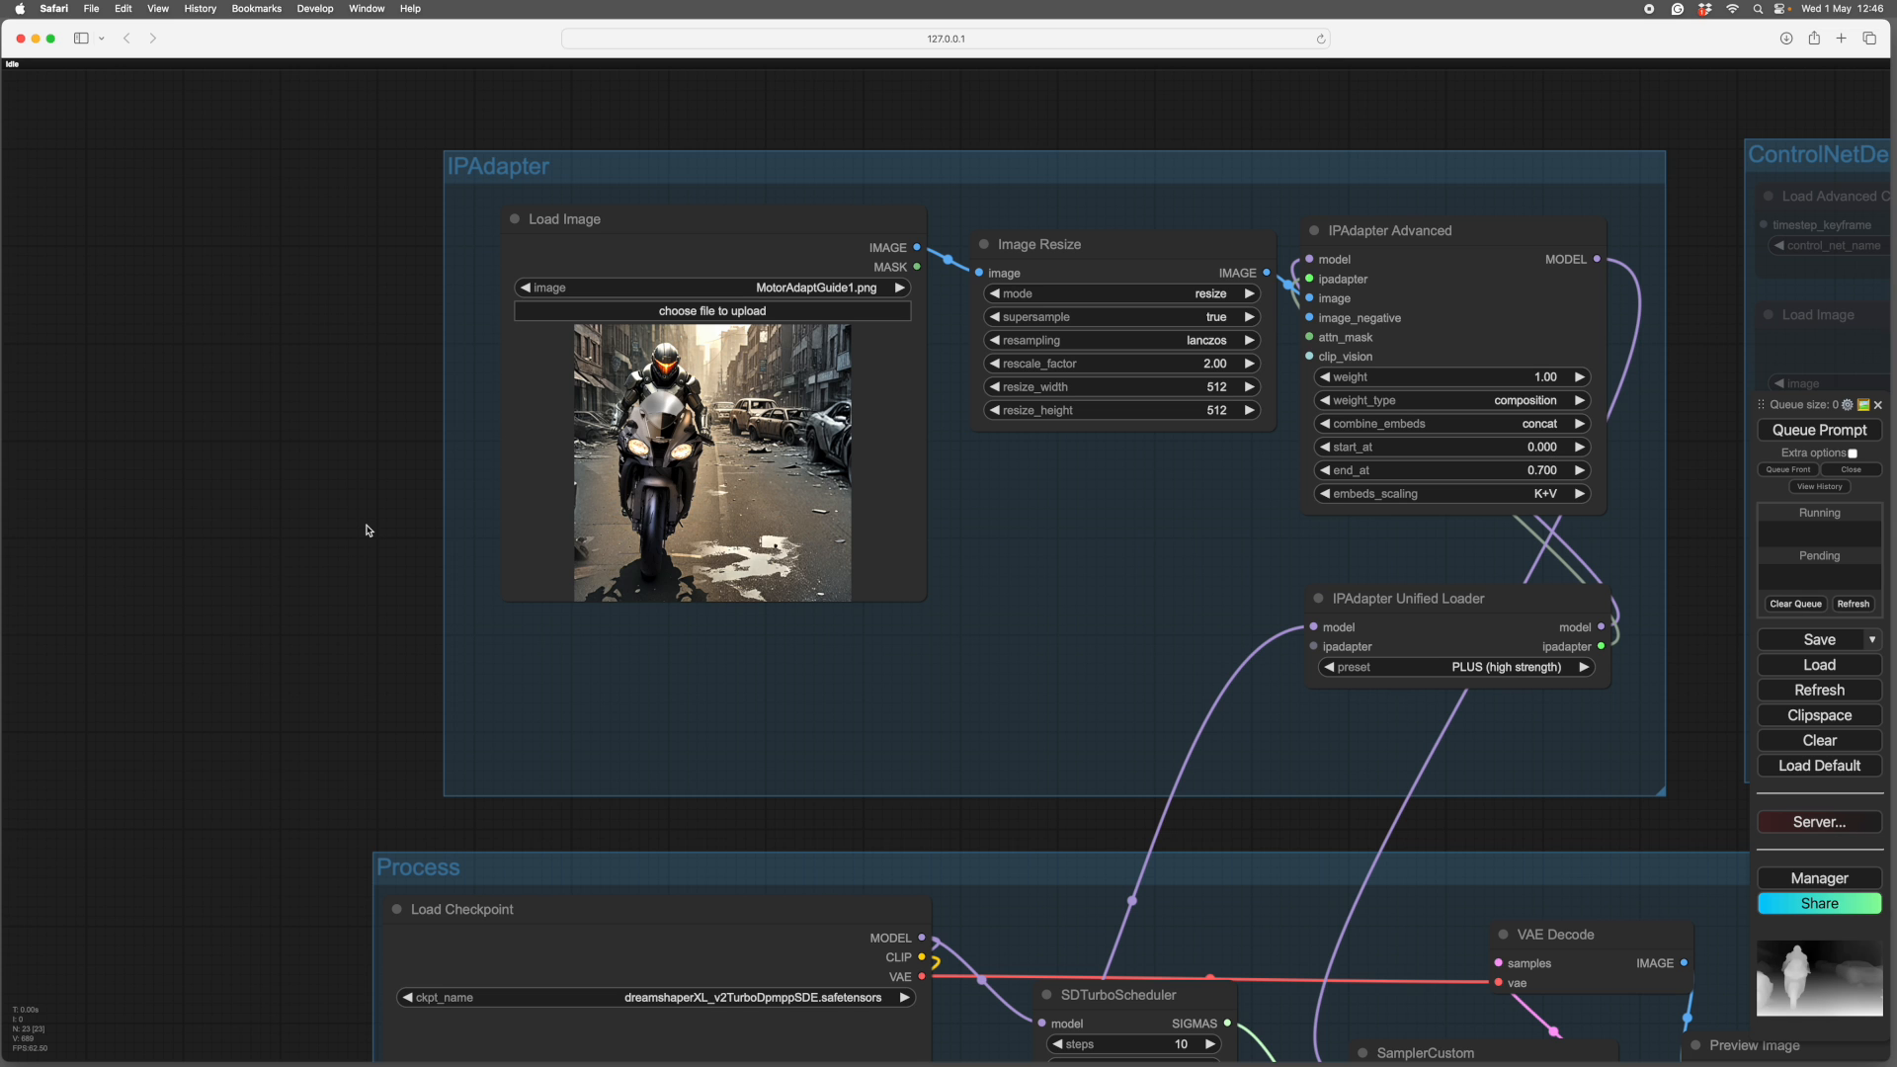
scroll(368, 530, "up", 1)
scroll(372, 529, "down", 2)
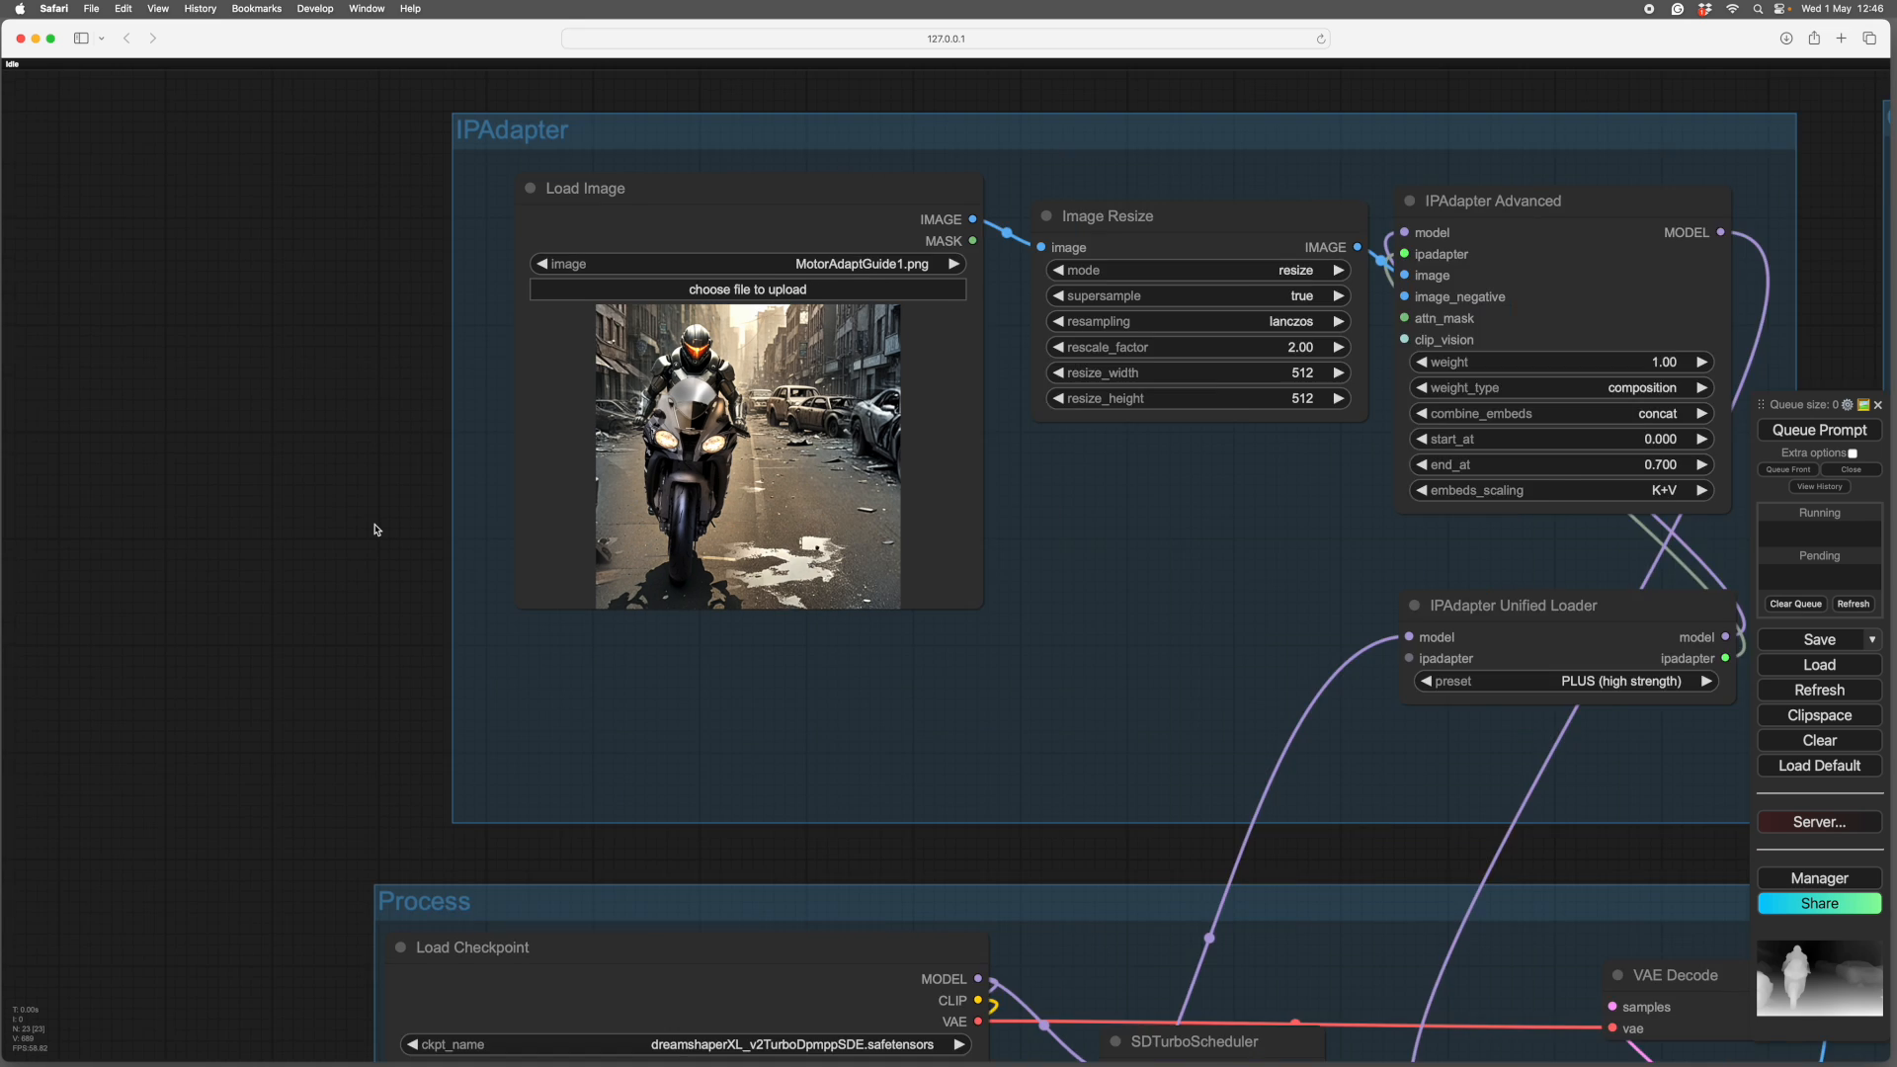
scroll(376, 529, "up", 1)
left_click_drag(365, 521, 335, 520)
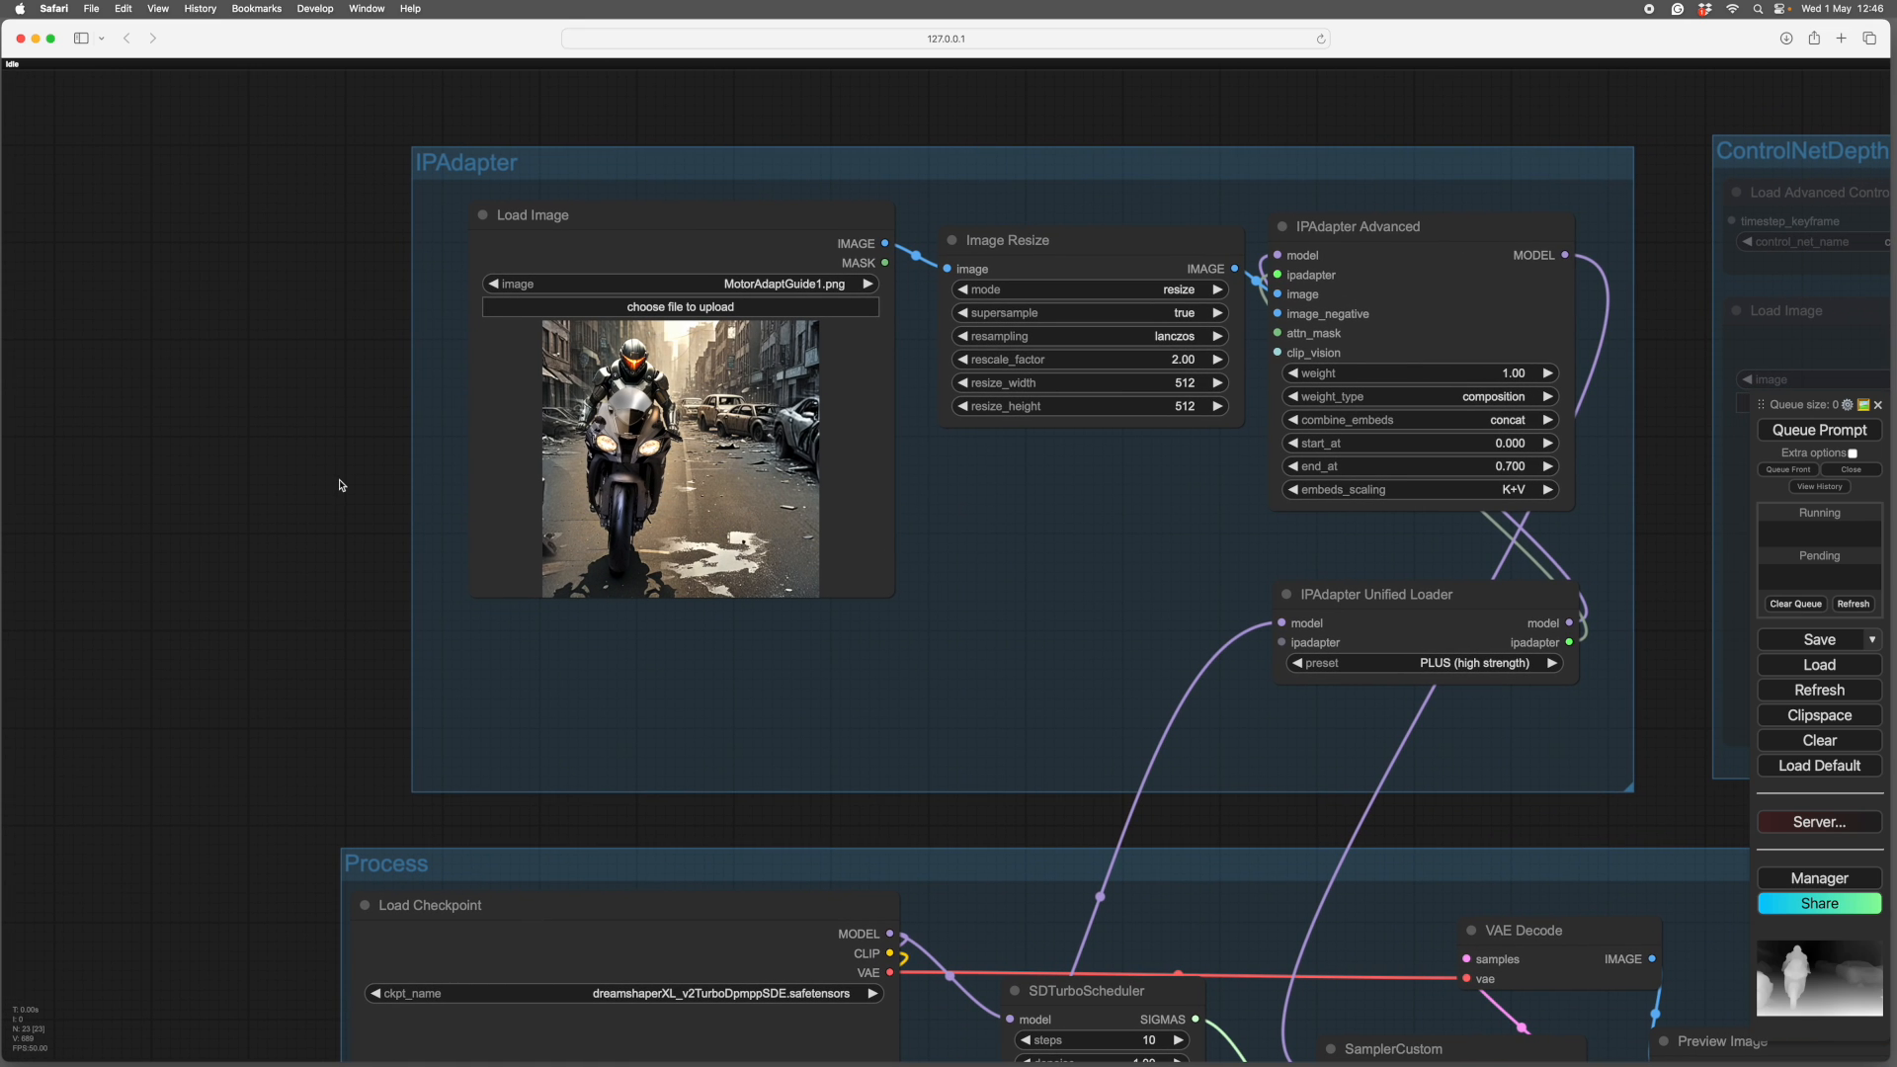
scroll(339, 485, "up", 3)
scroll(340, 485, "down", 3)
left_click_drag(340, 485, 349, 480)
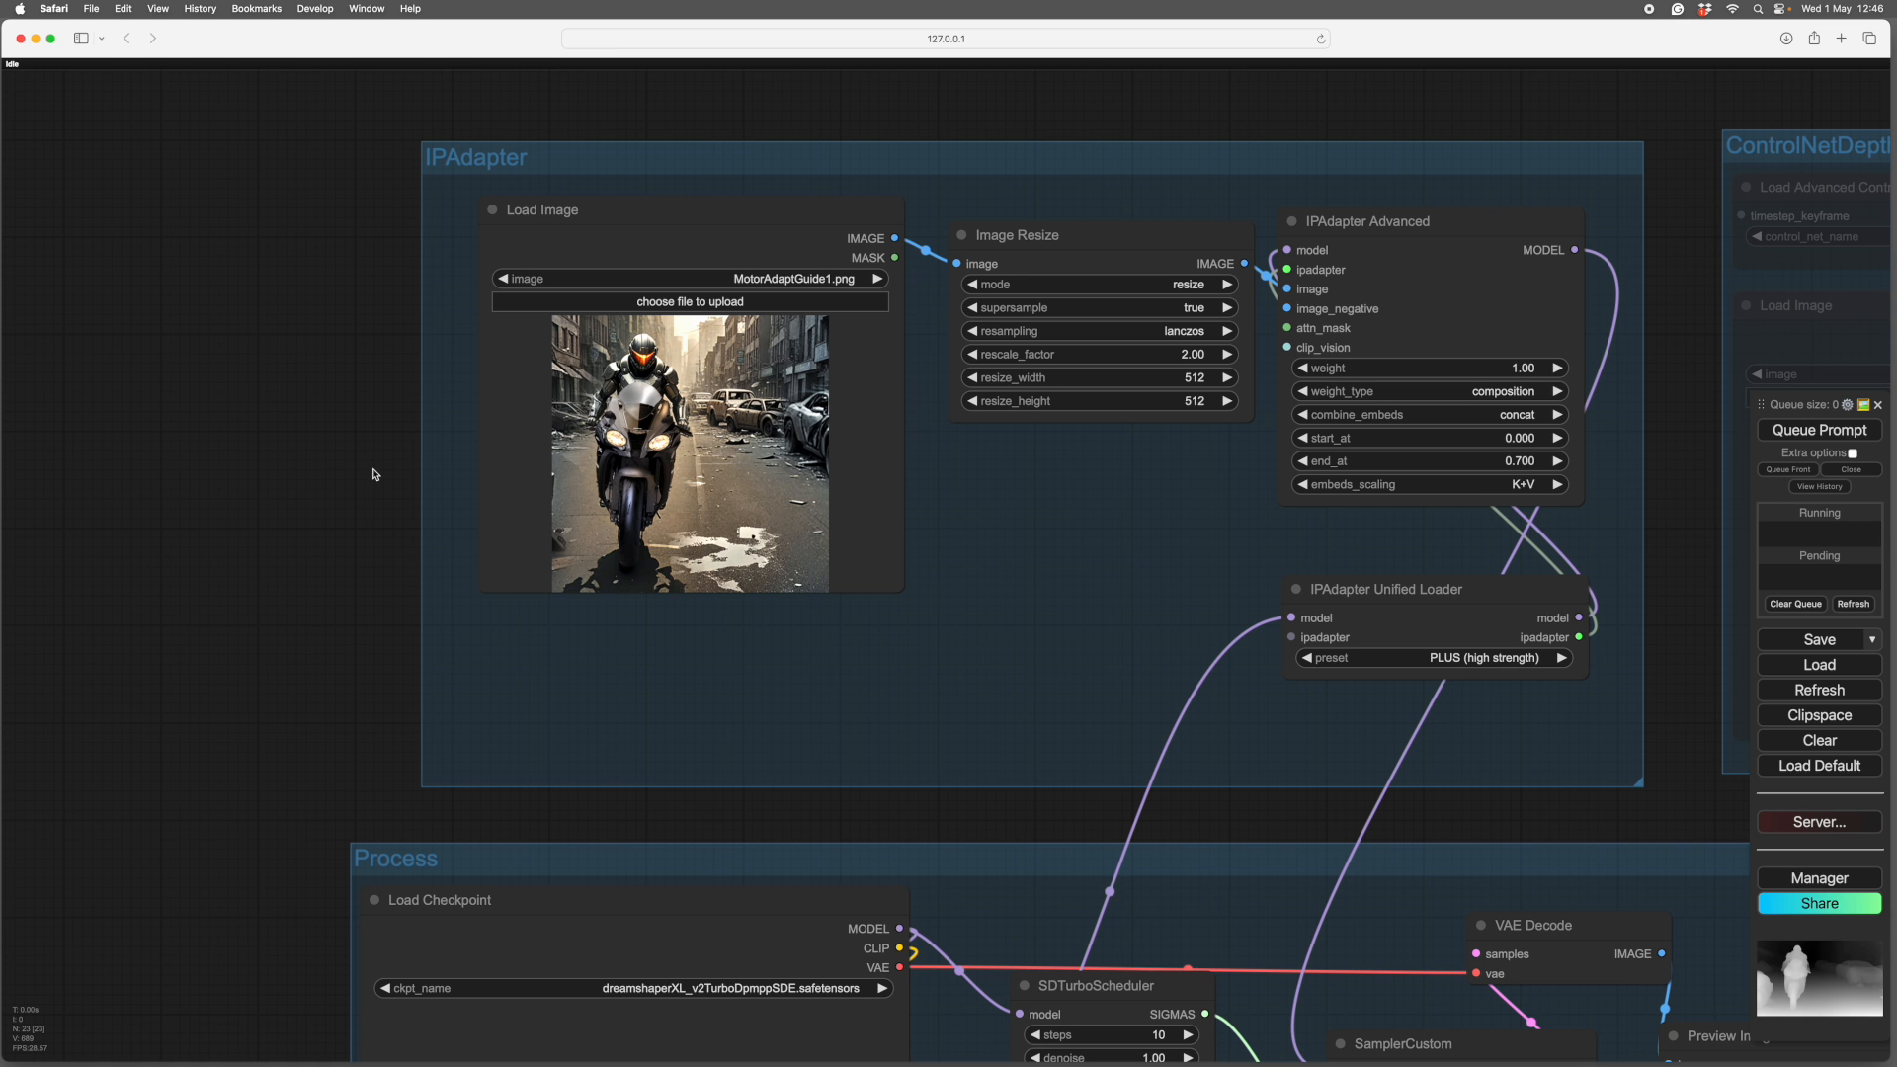
scroll(373, 471, "down", 2)
left_click_drag(365, 481, 272, 473)
scroll(435, 491, "up", 3)
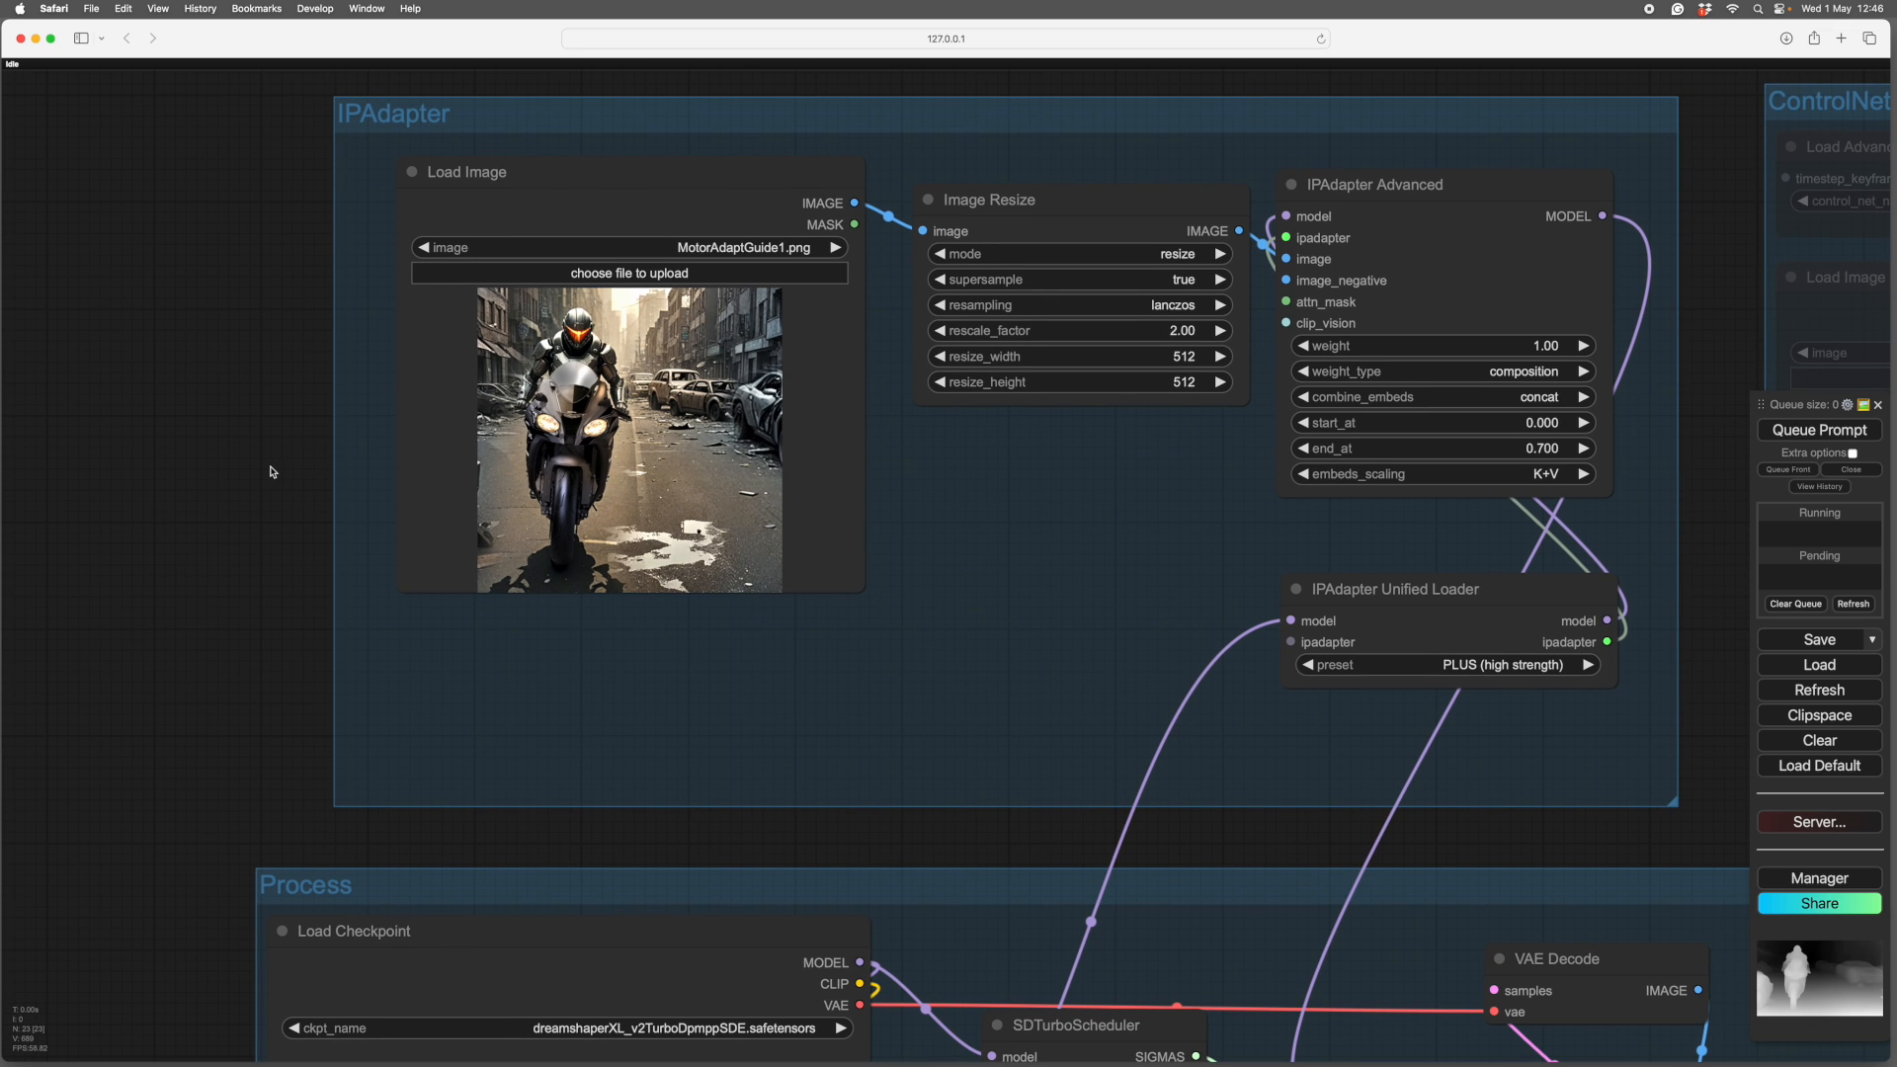
scroll(833, 550, "down", 1)
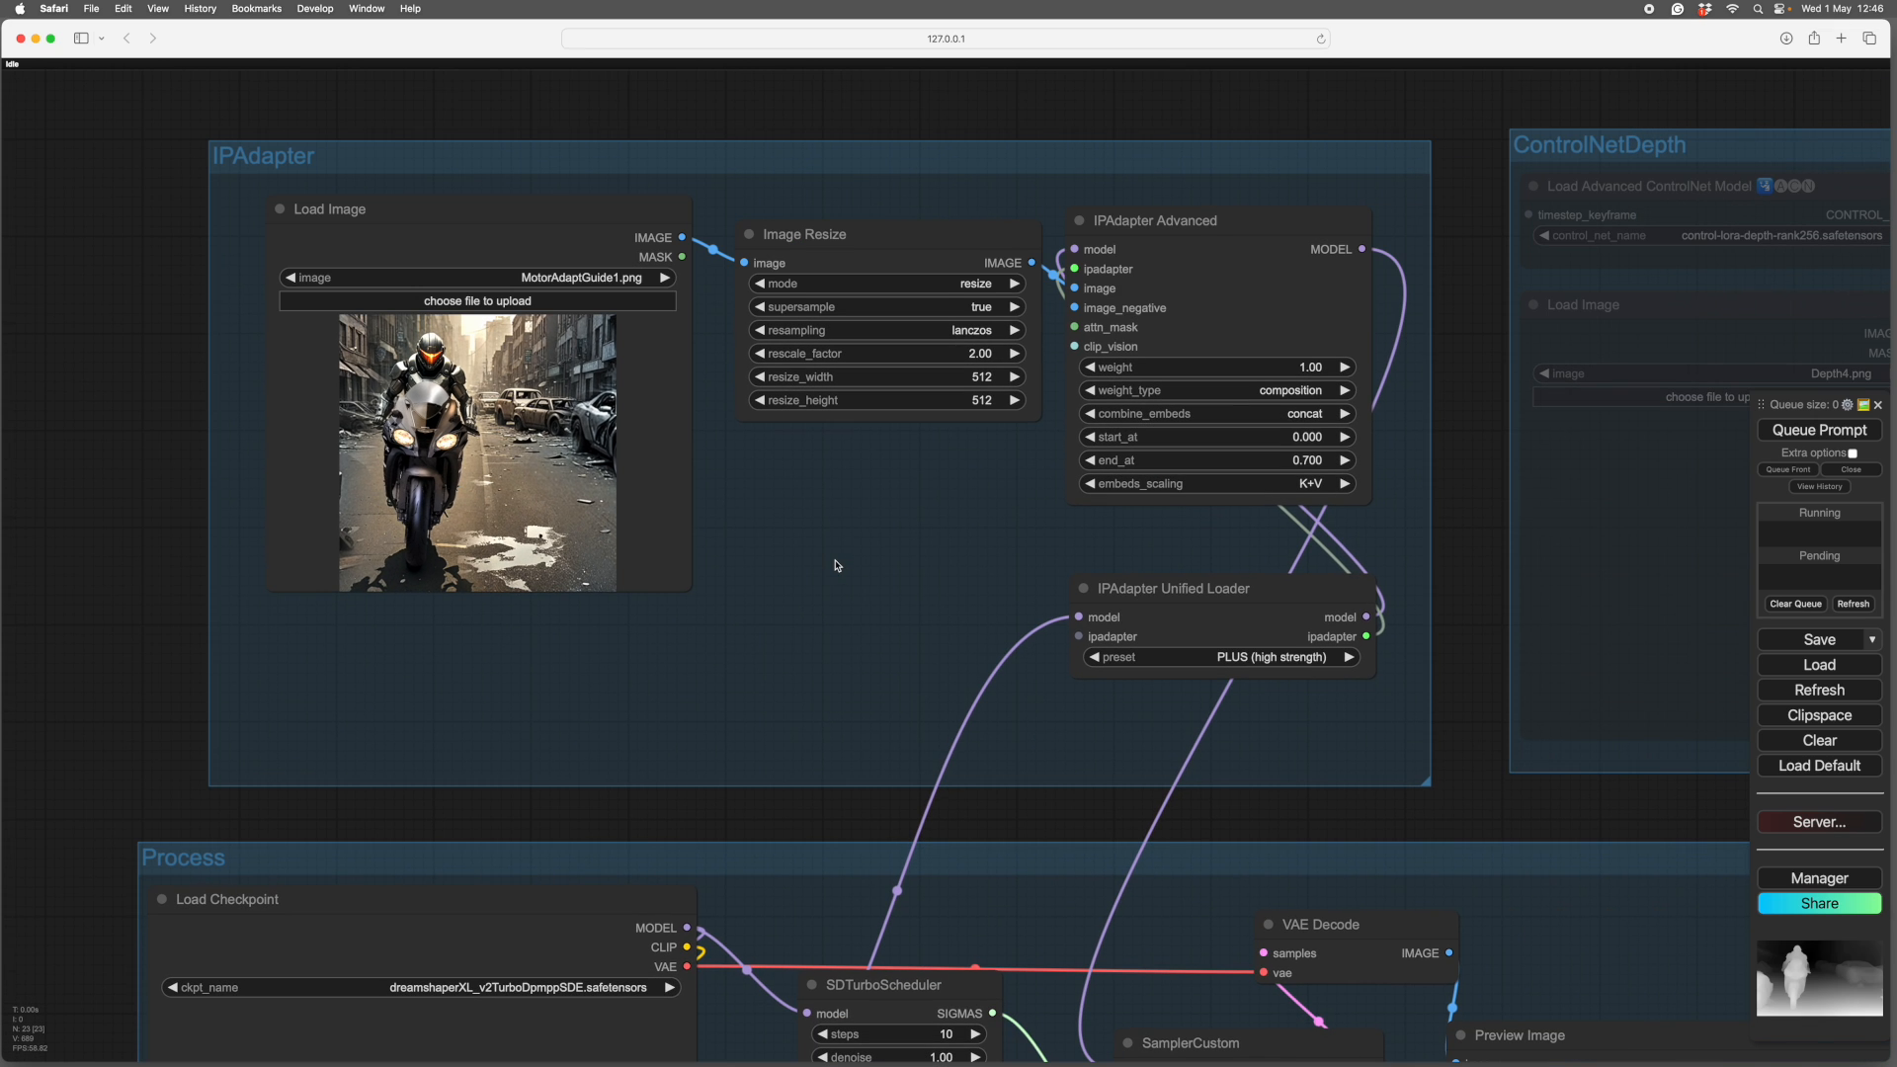
- Move the Image Resize node slightly upward within the IPAdapter group
left_click(839, 557)
left_click_drag(861, 499, 863, 506)
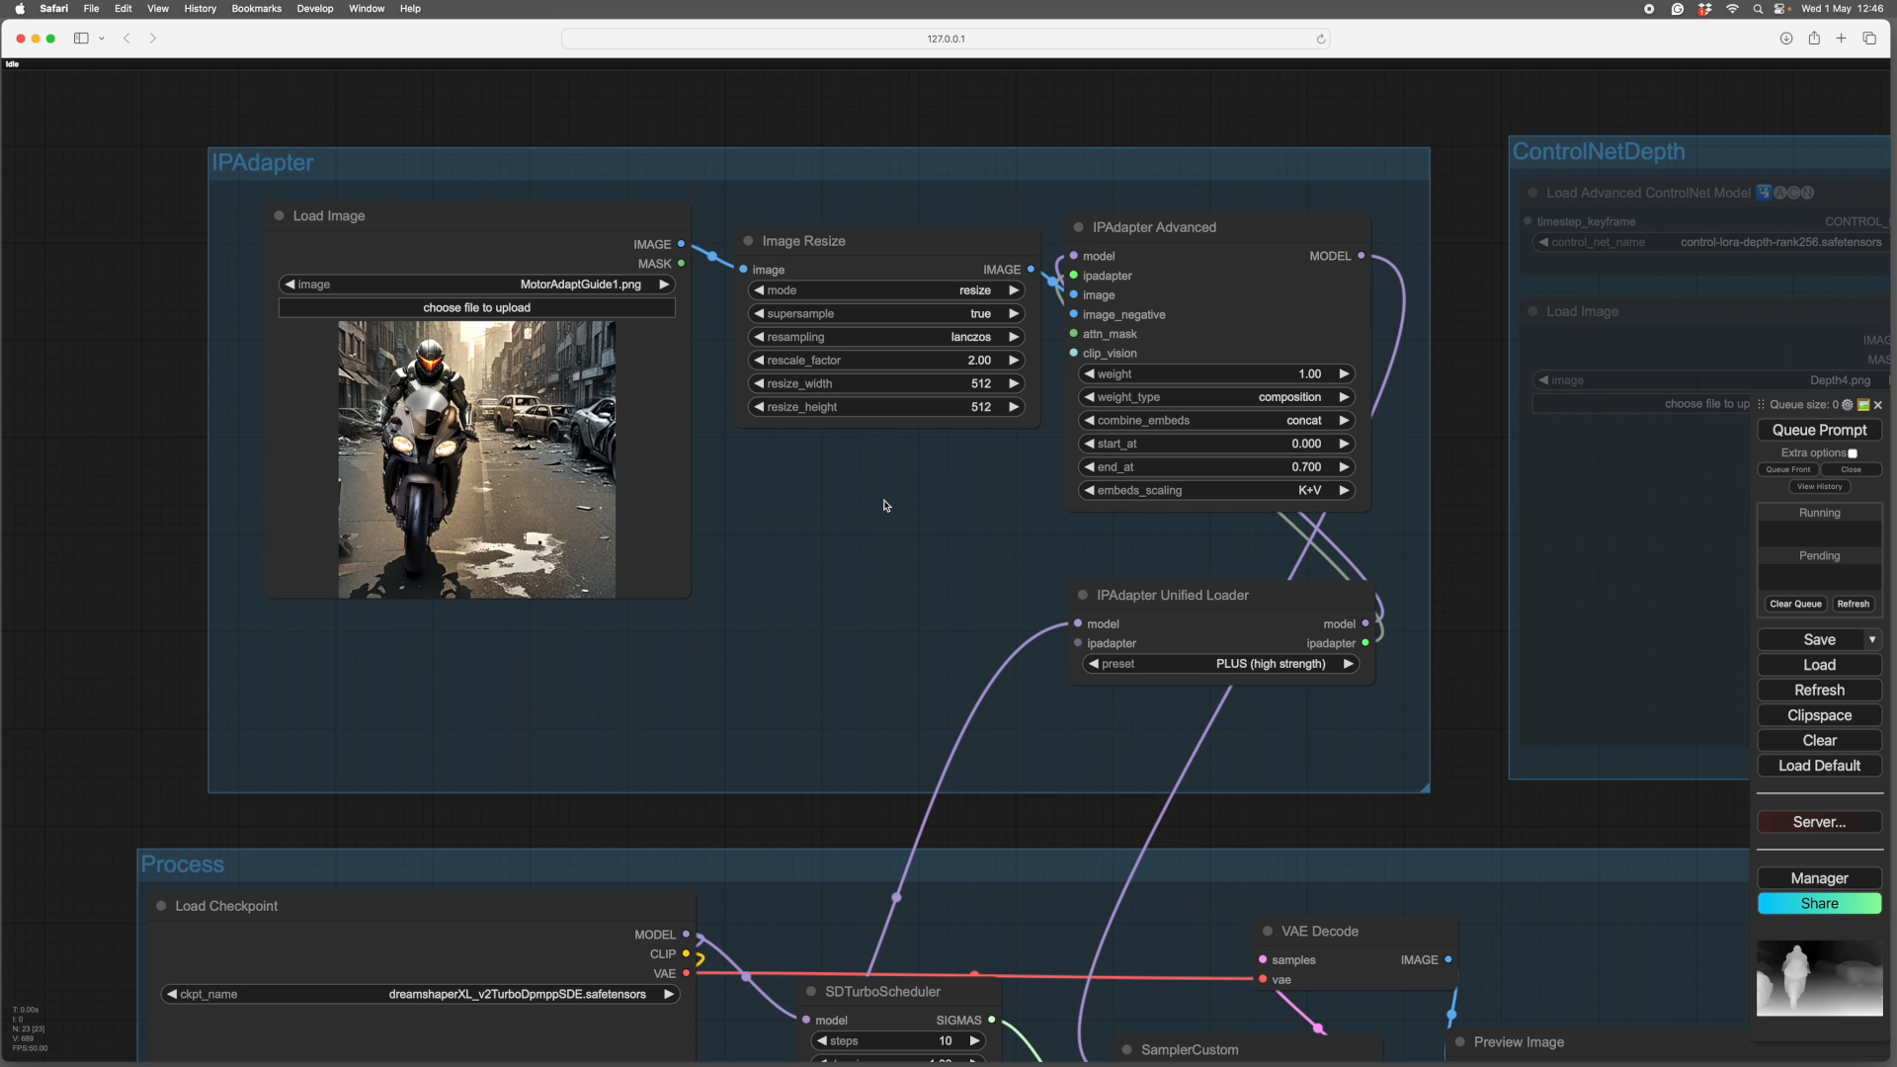
left_click_drag(886, 505, 869, 493)
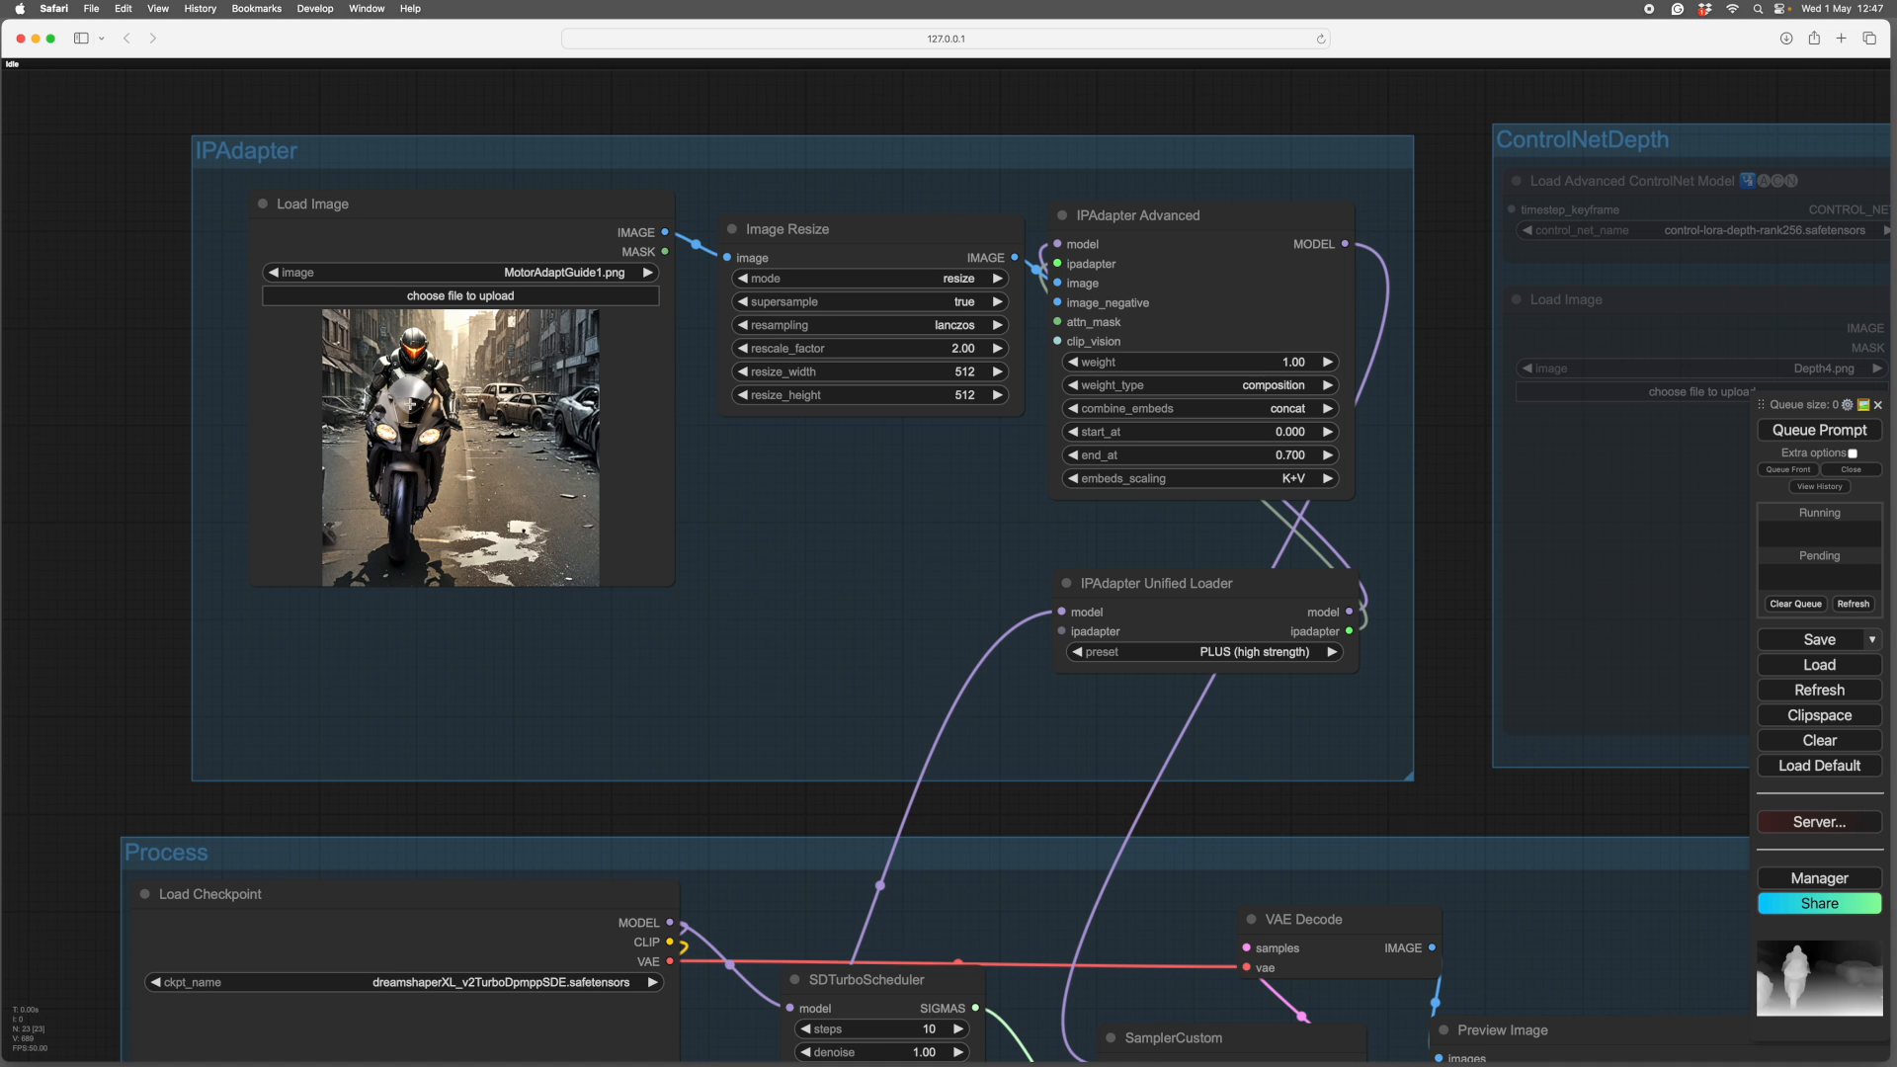
left_click_drag(820, 555, 776, 525)
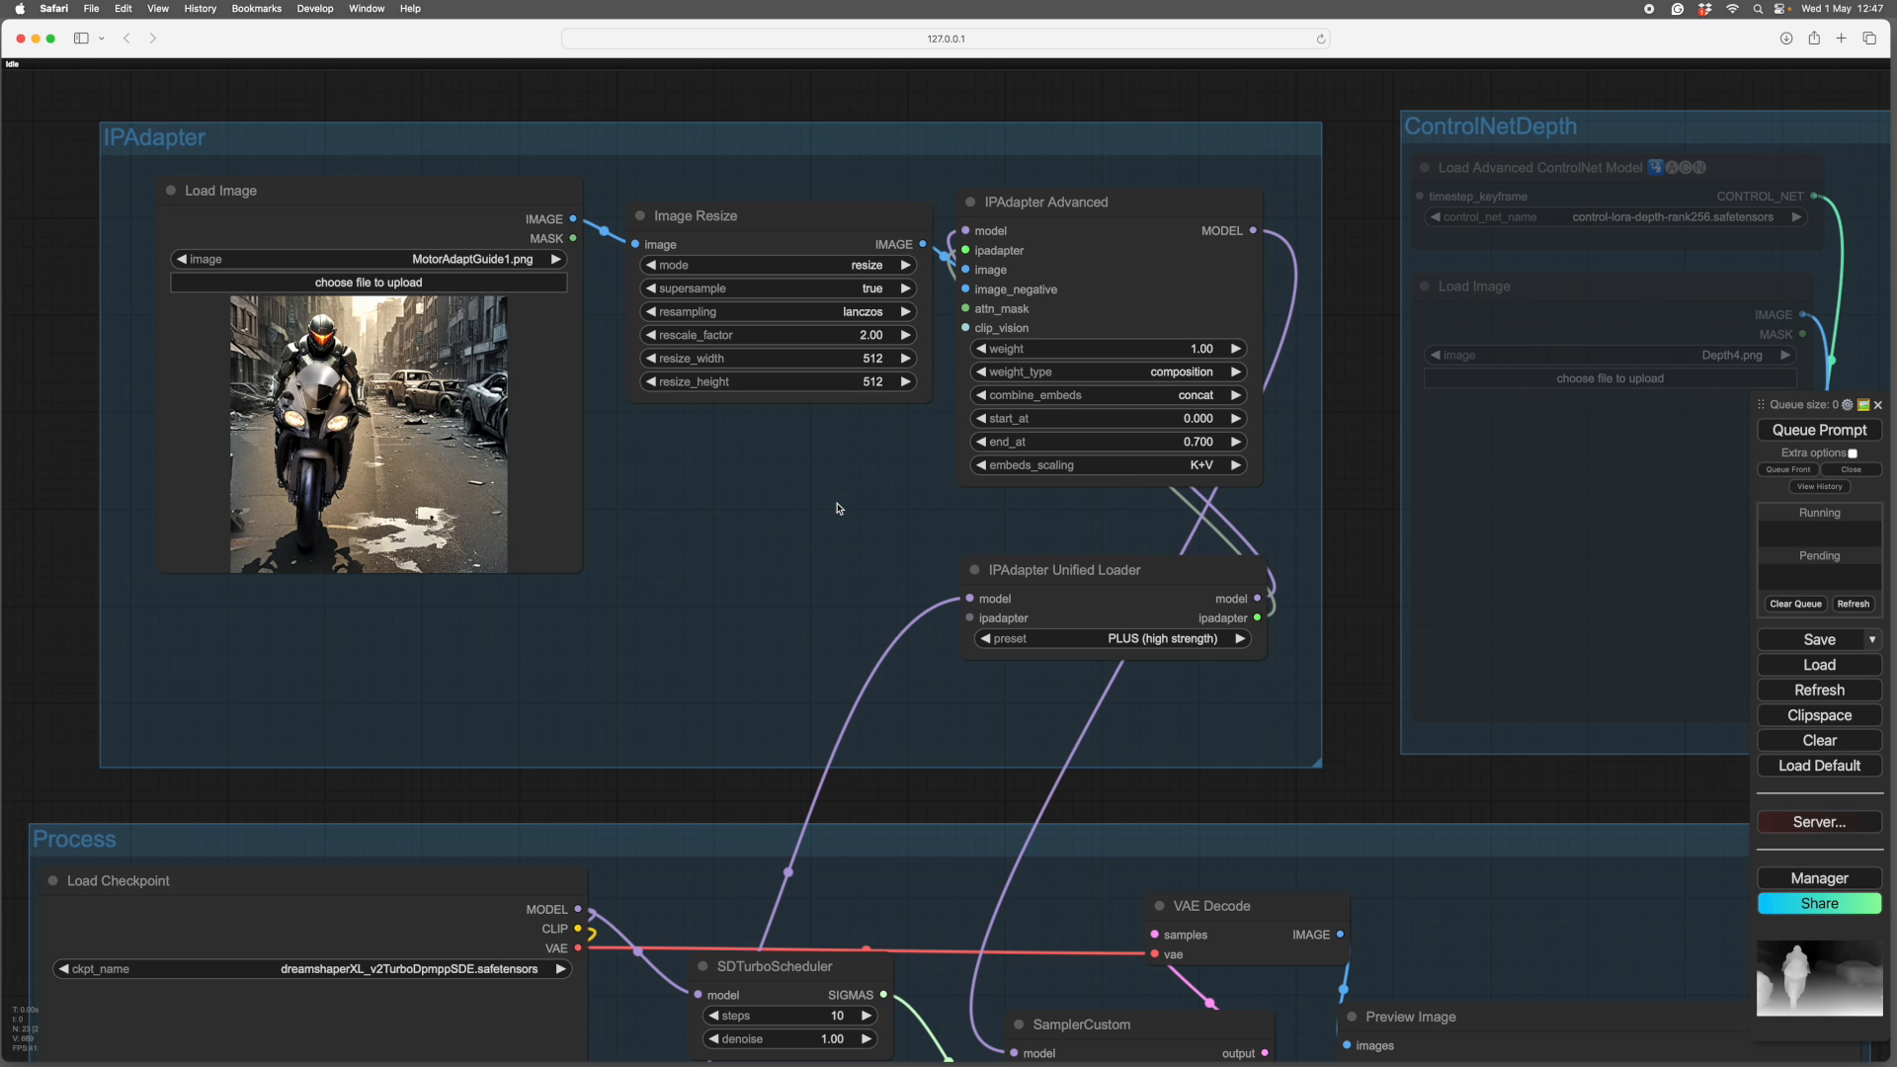
left_click_drag(776, 214, 771, 197)
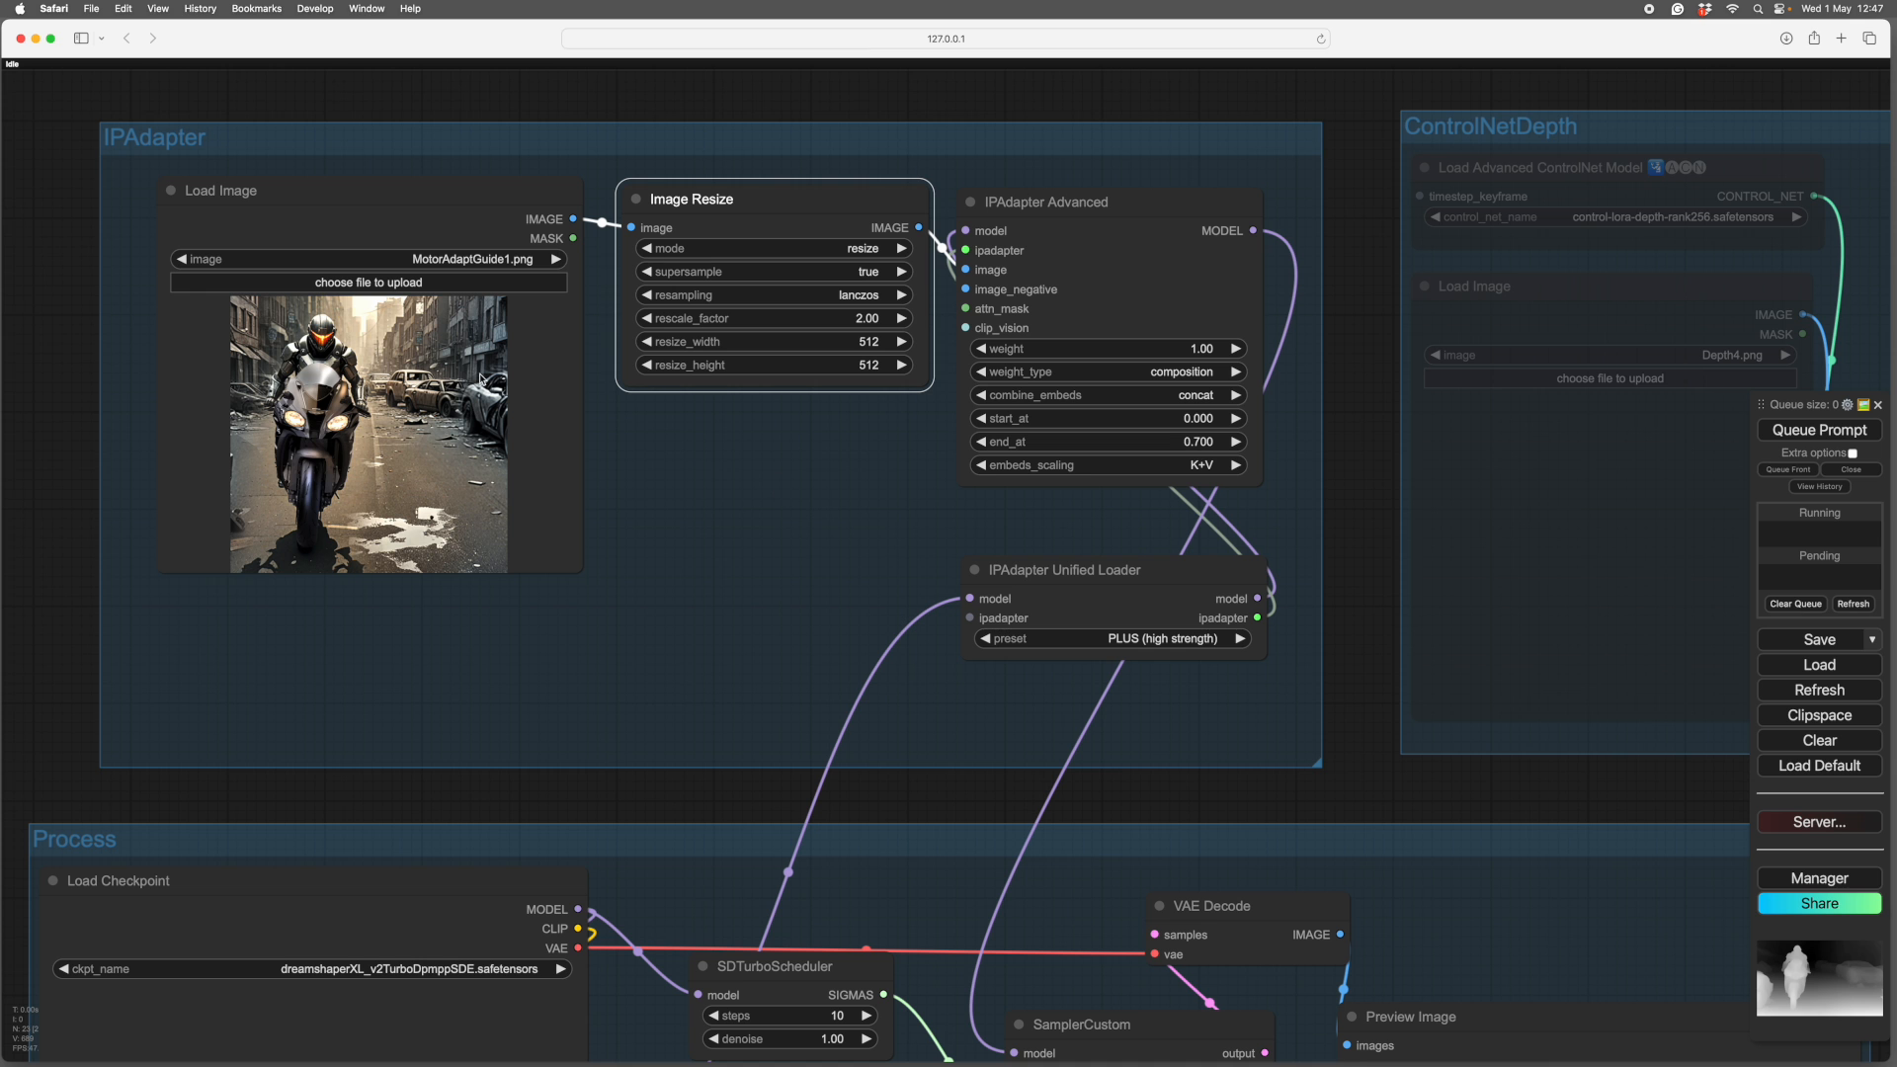
- Choose composition as the weight_type of the IPAdapter Advanced node
left_click_drag(832, 494, 547, 563)
scroll(702, 503, "up", 3)
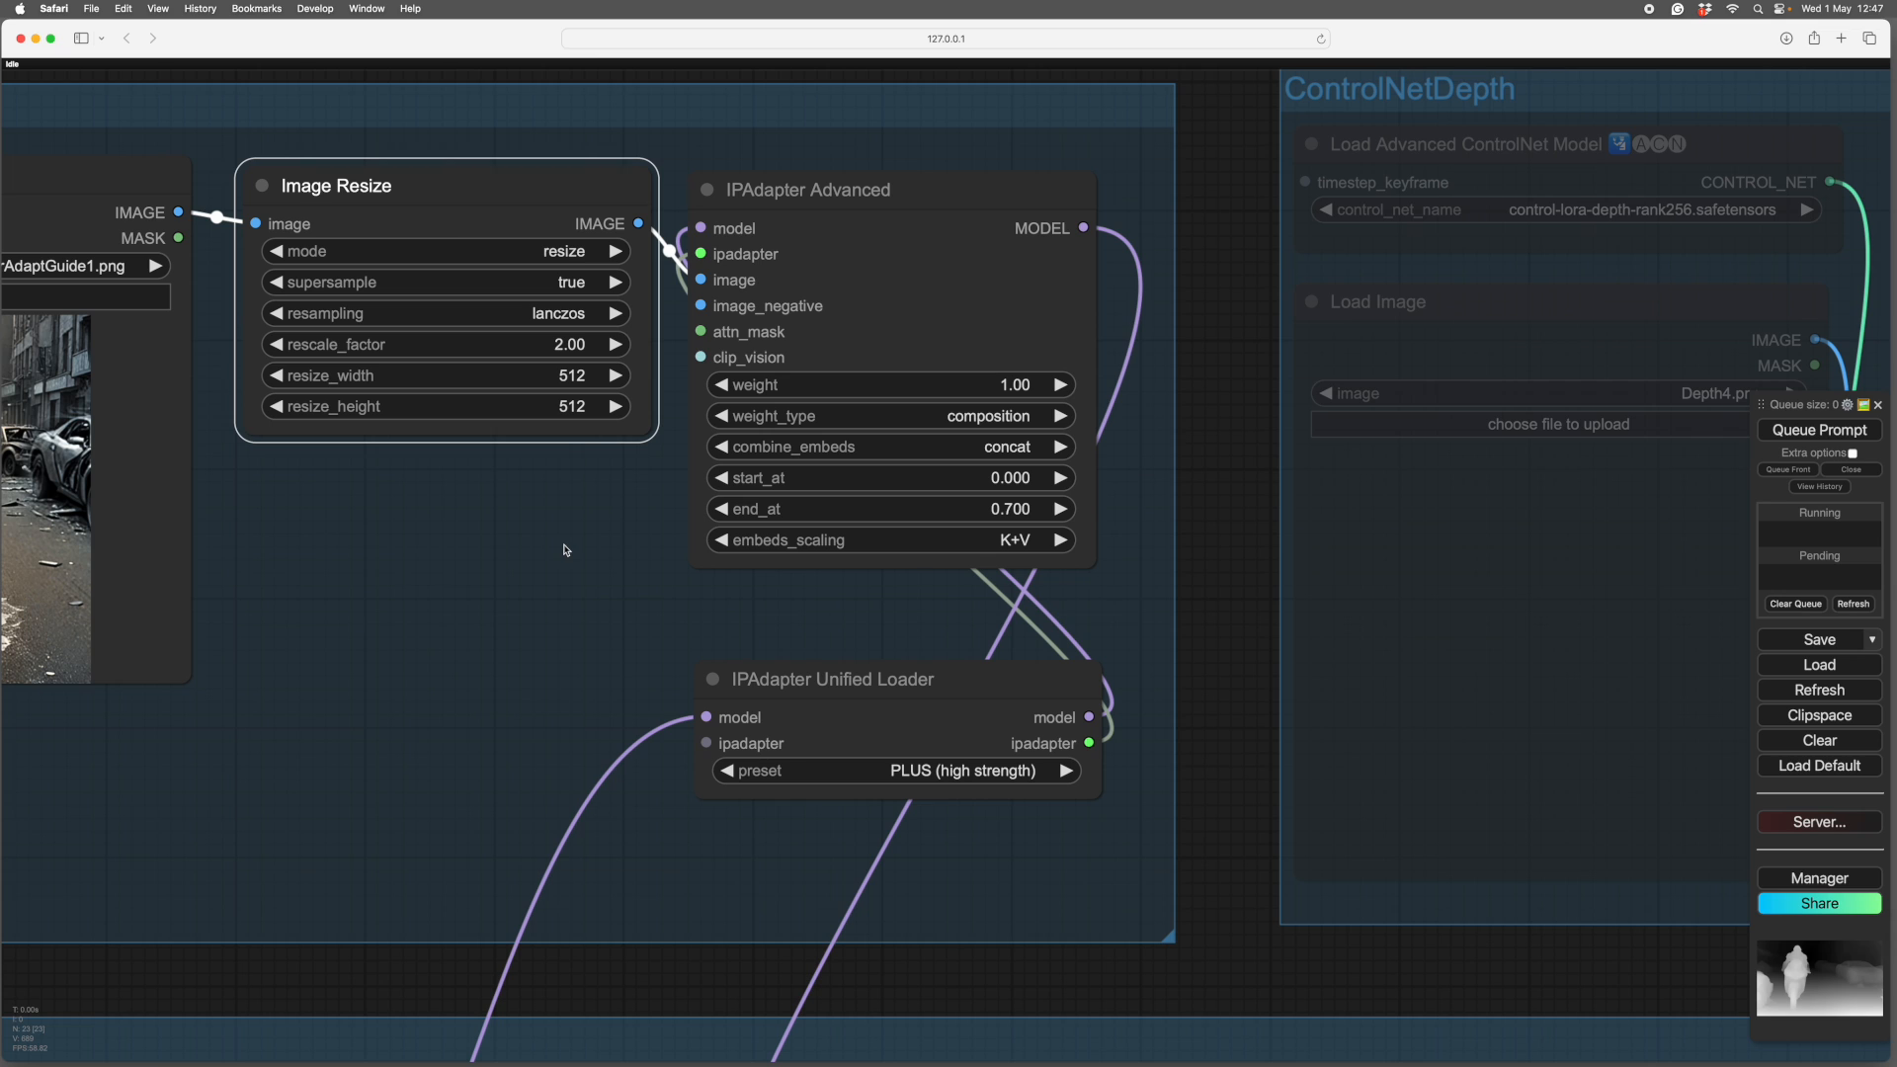
left_click(1024, 417)
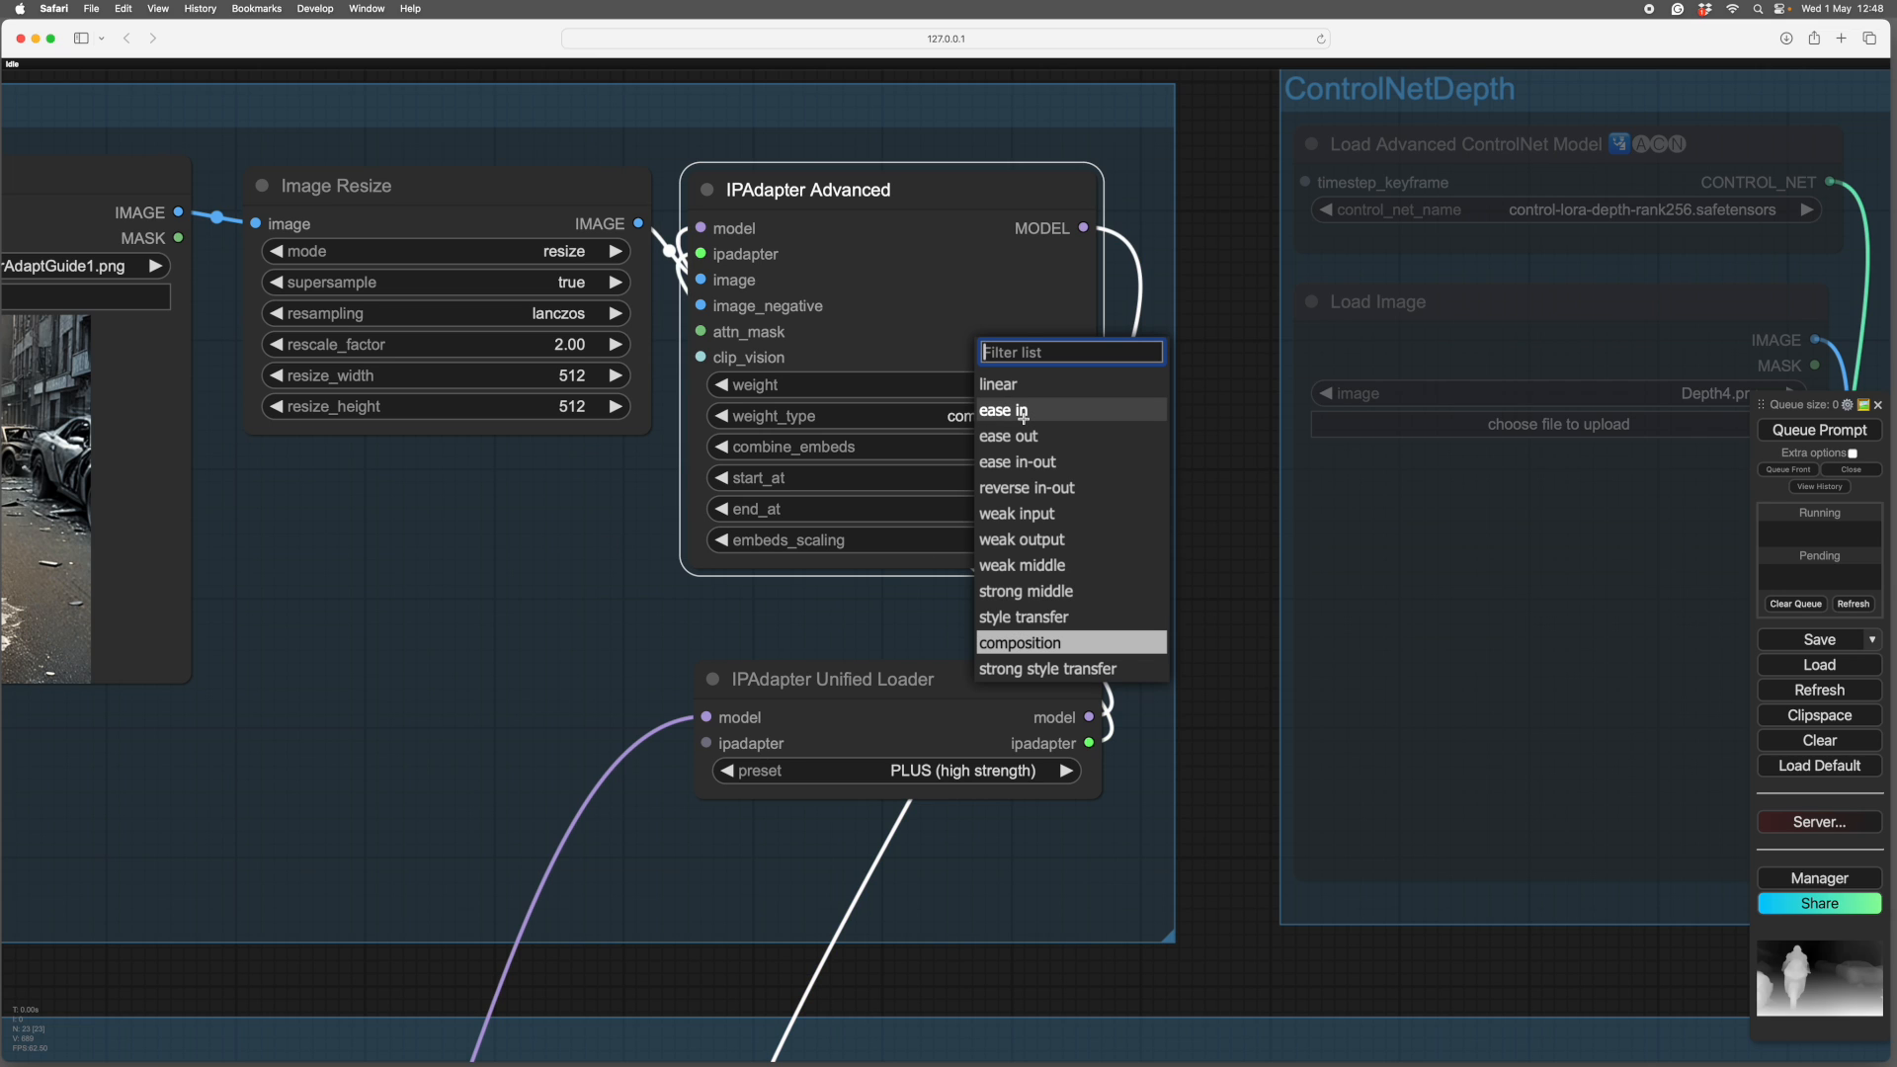
left_click(1028, 642)
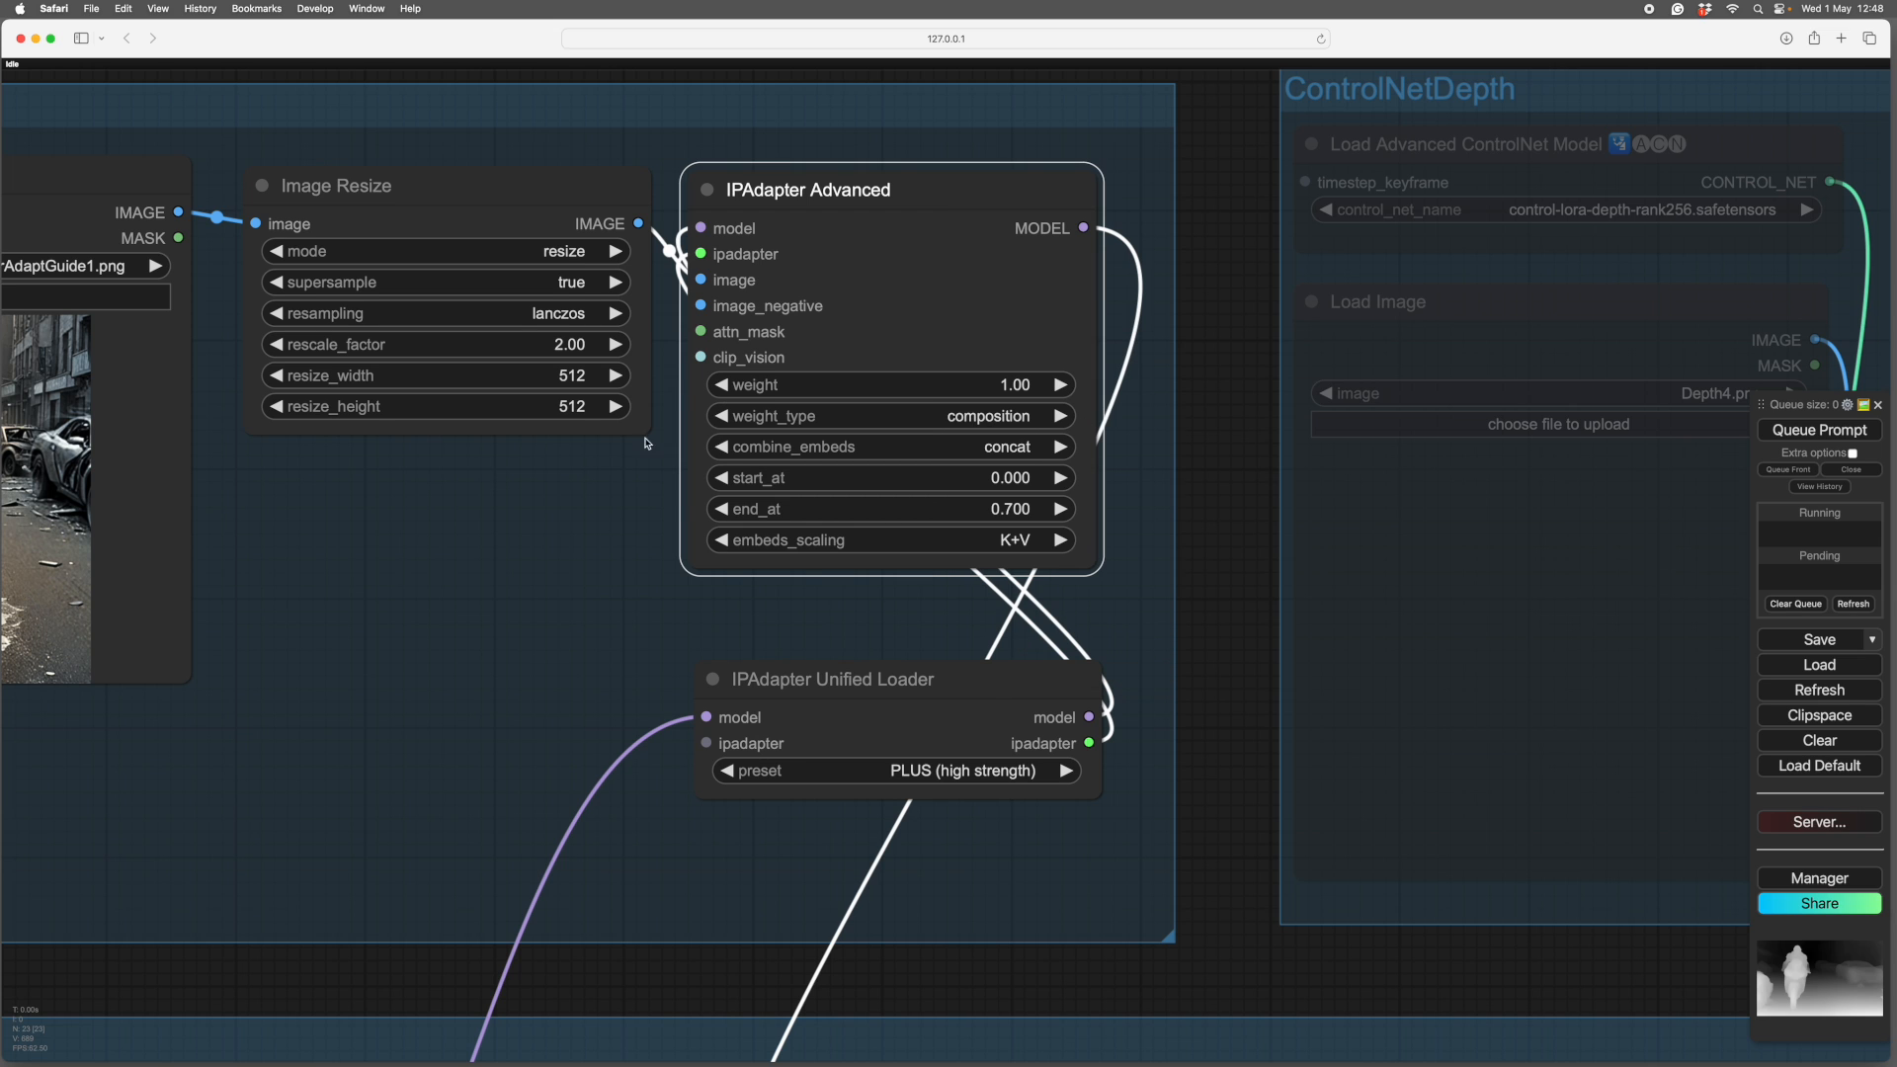
- Review the IPAdapter Advanced node's weight, start_at and end_at settings and trace its model output to the SamplerCustom node
mouse_move(516, 538)
left_mouse_down()
mouse_move(514, 558)
mouse_move(485, 549)
left_mouse_up()
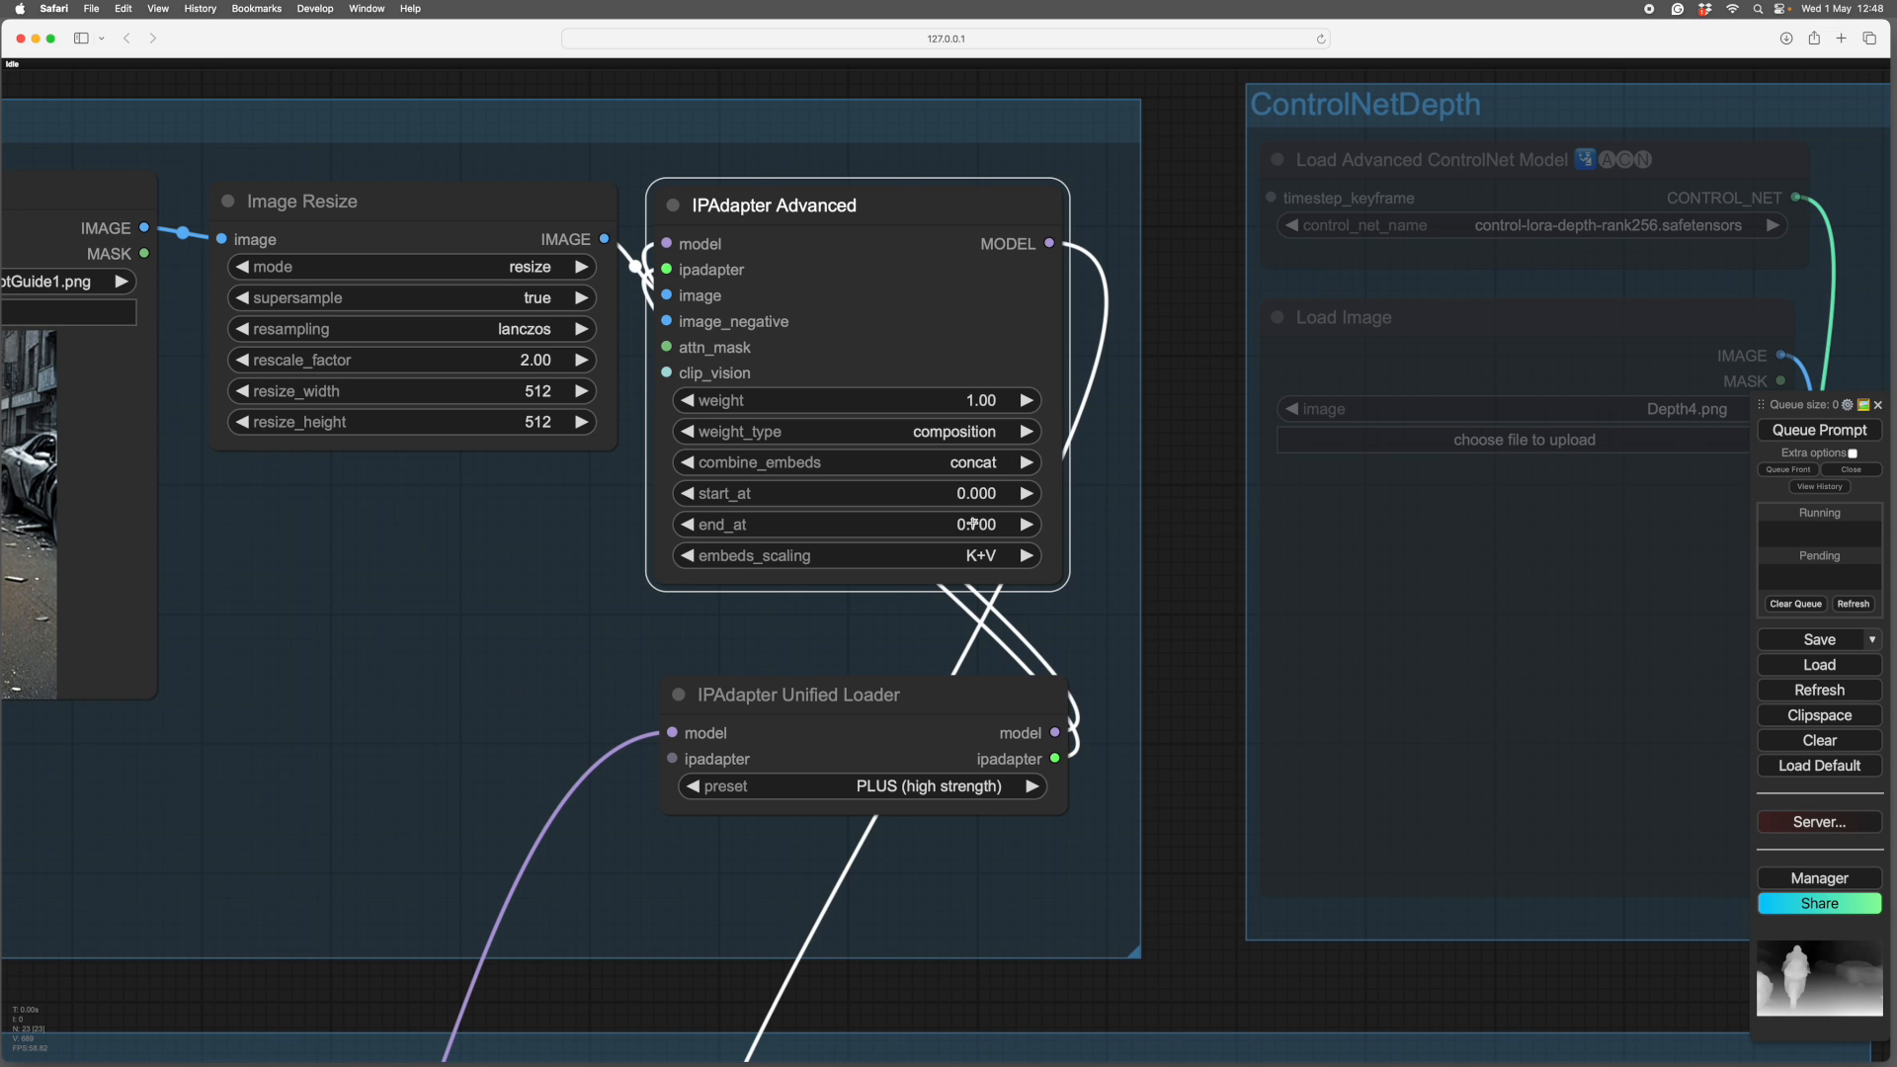
scroll(973, 523, "down", 1)
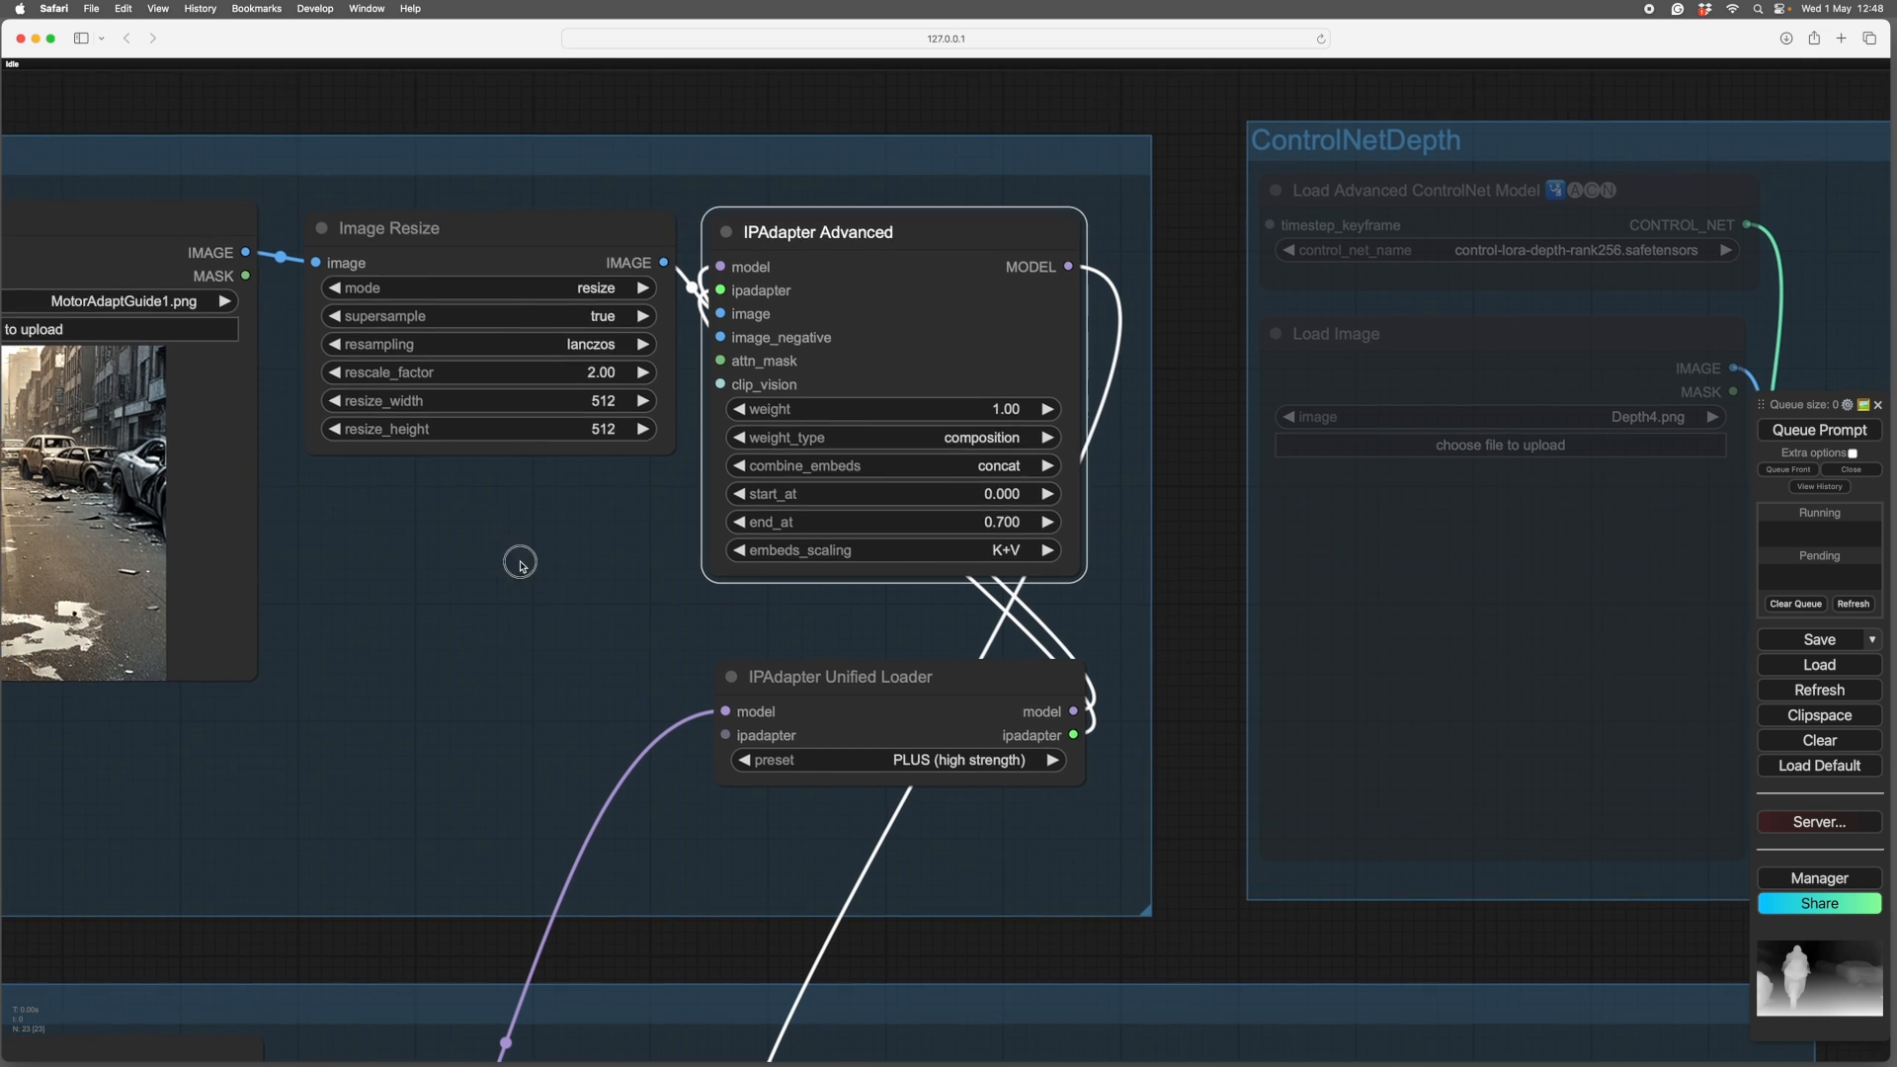
mouse_move(484, 559)
left_mouse_down()
mouse_move(832, 561)
mouse_move(478, 550)
left_mouse_up()
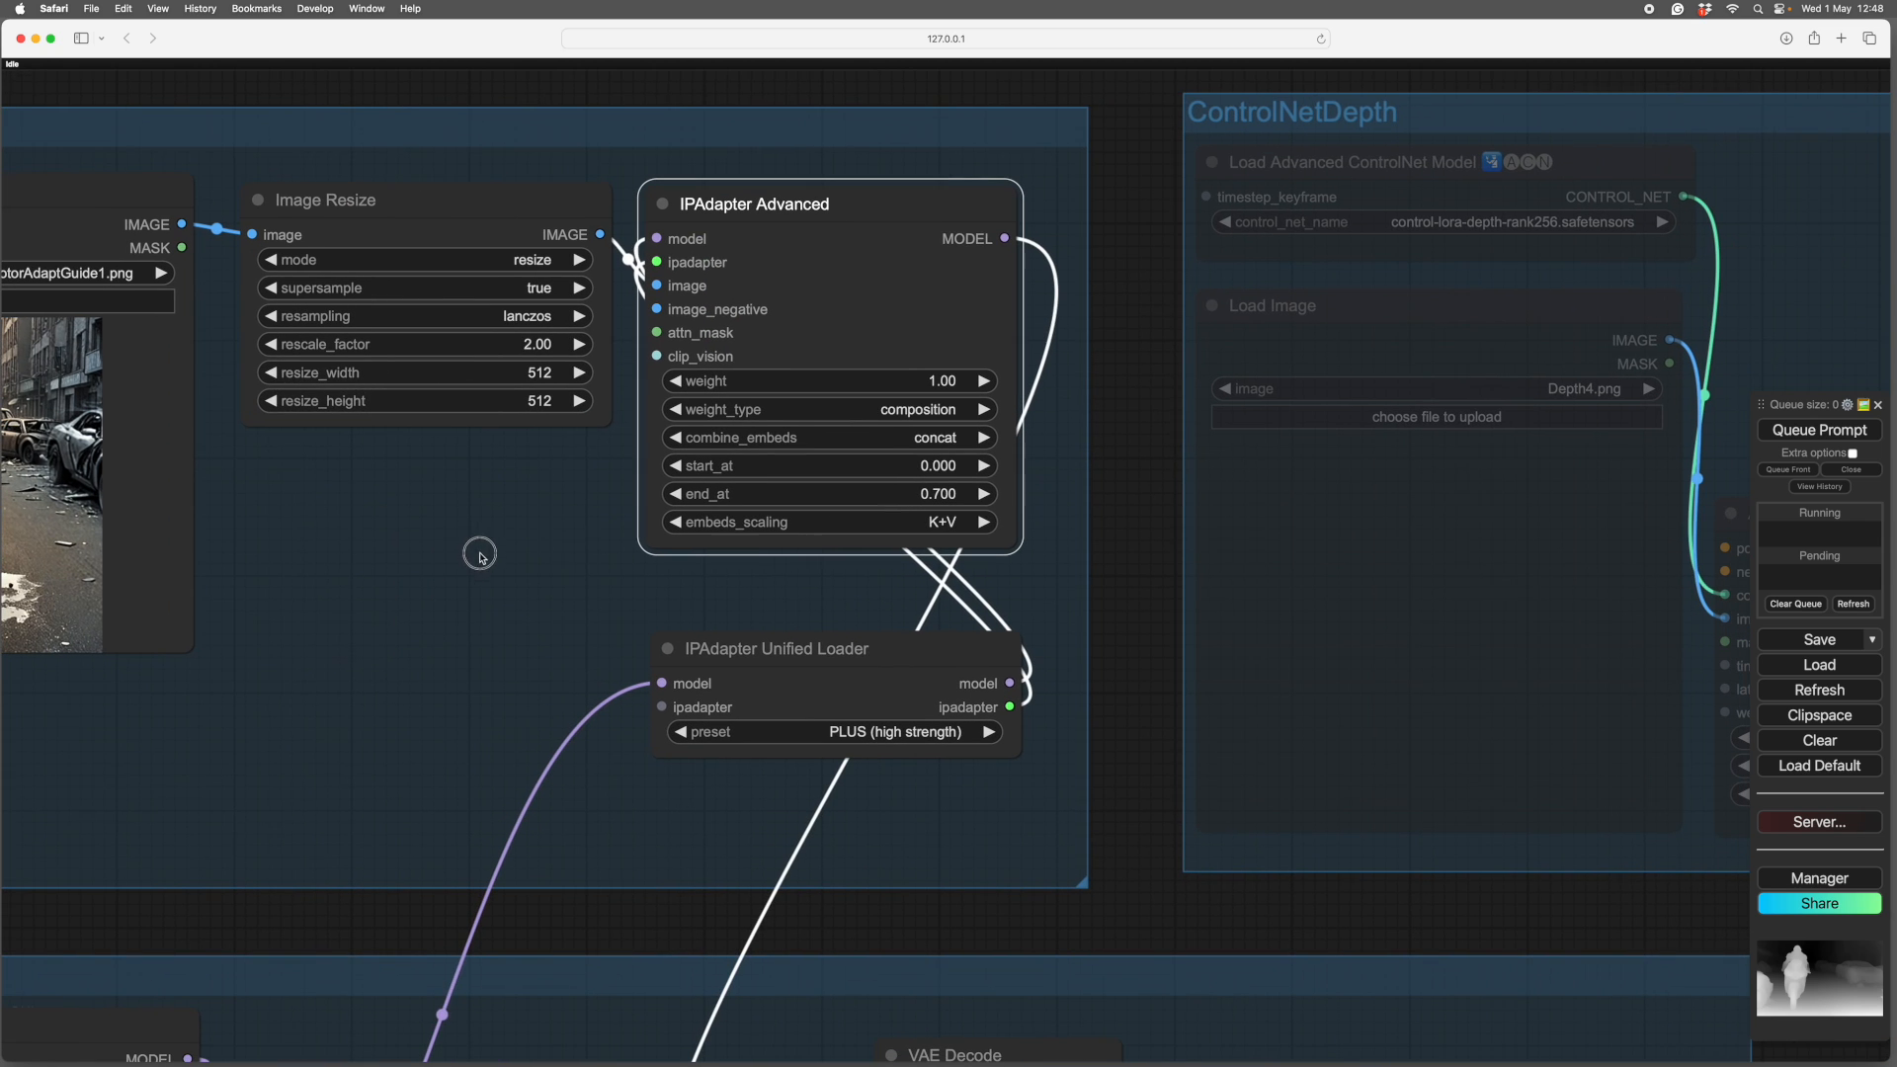
left_click_drag(1136, 680, 1194, 178)
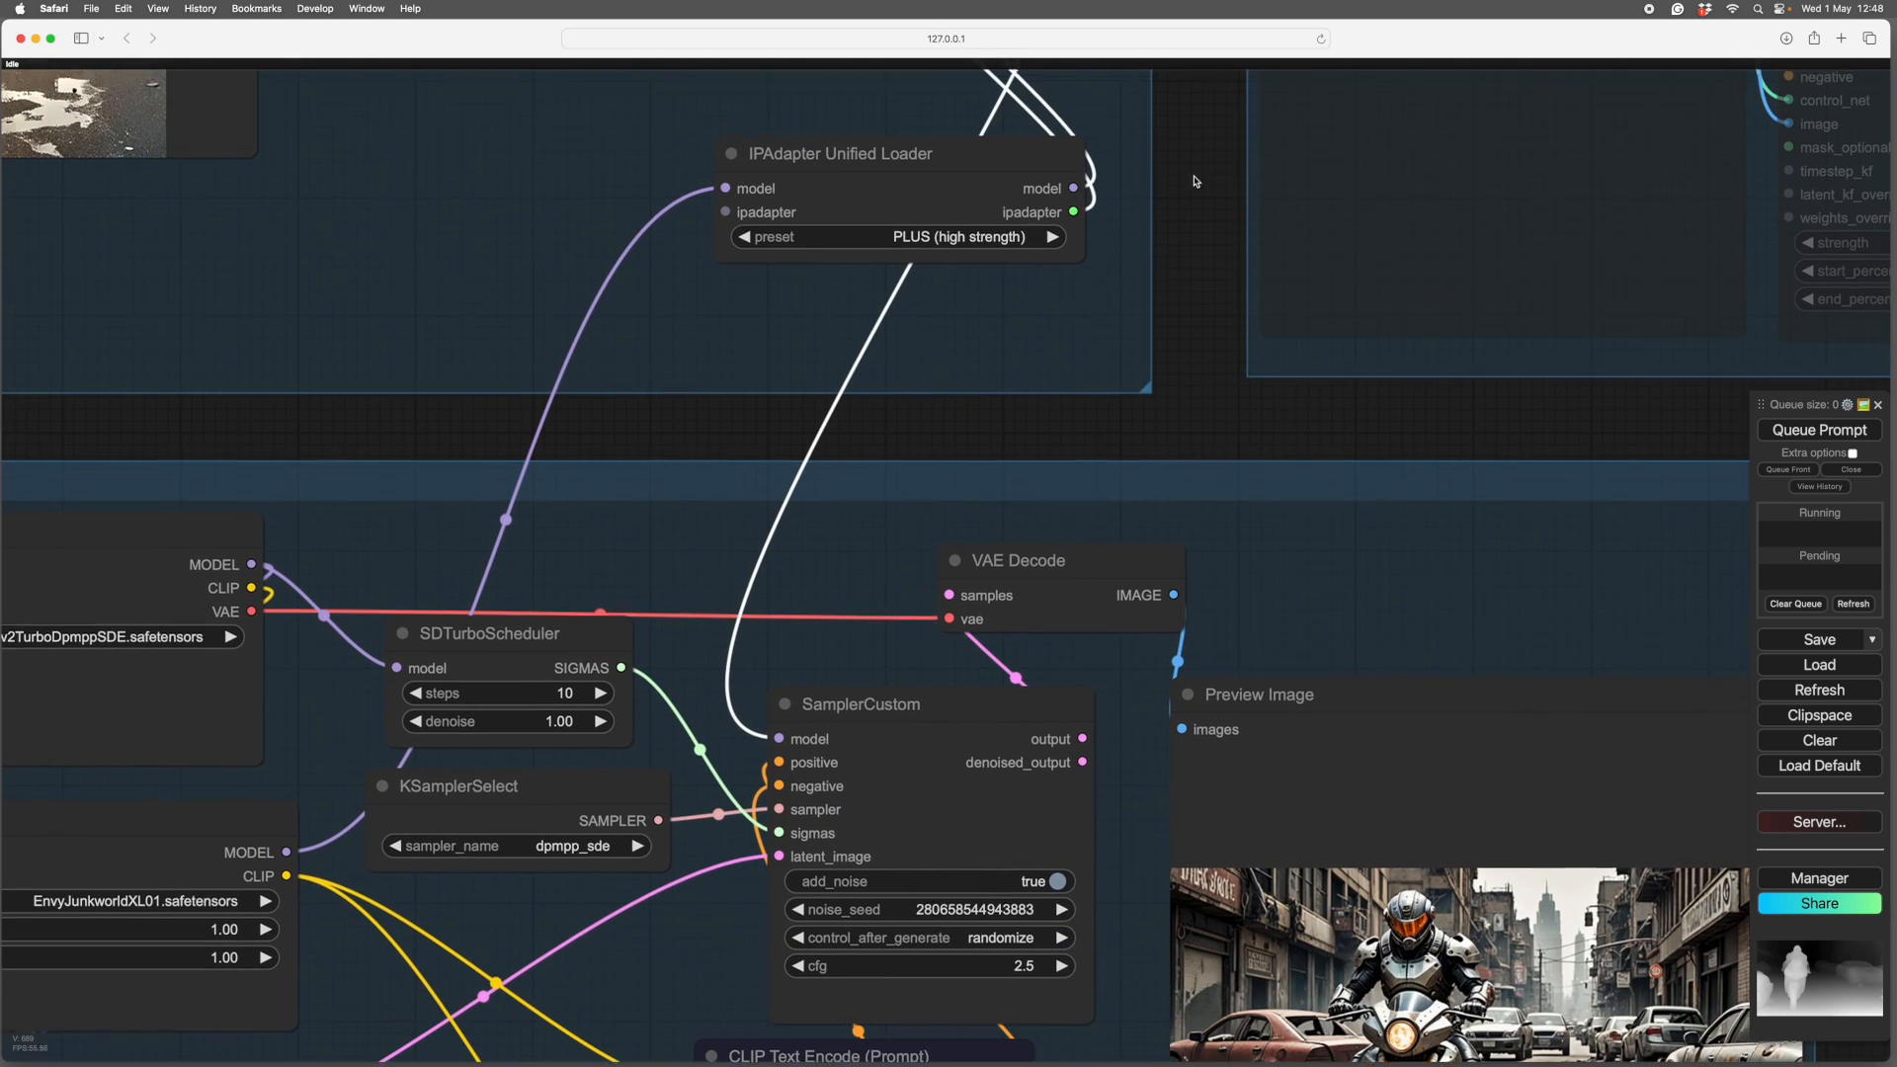
left_click_drag(952, 421, 946, 873)
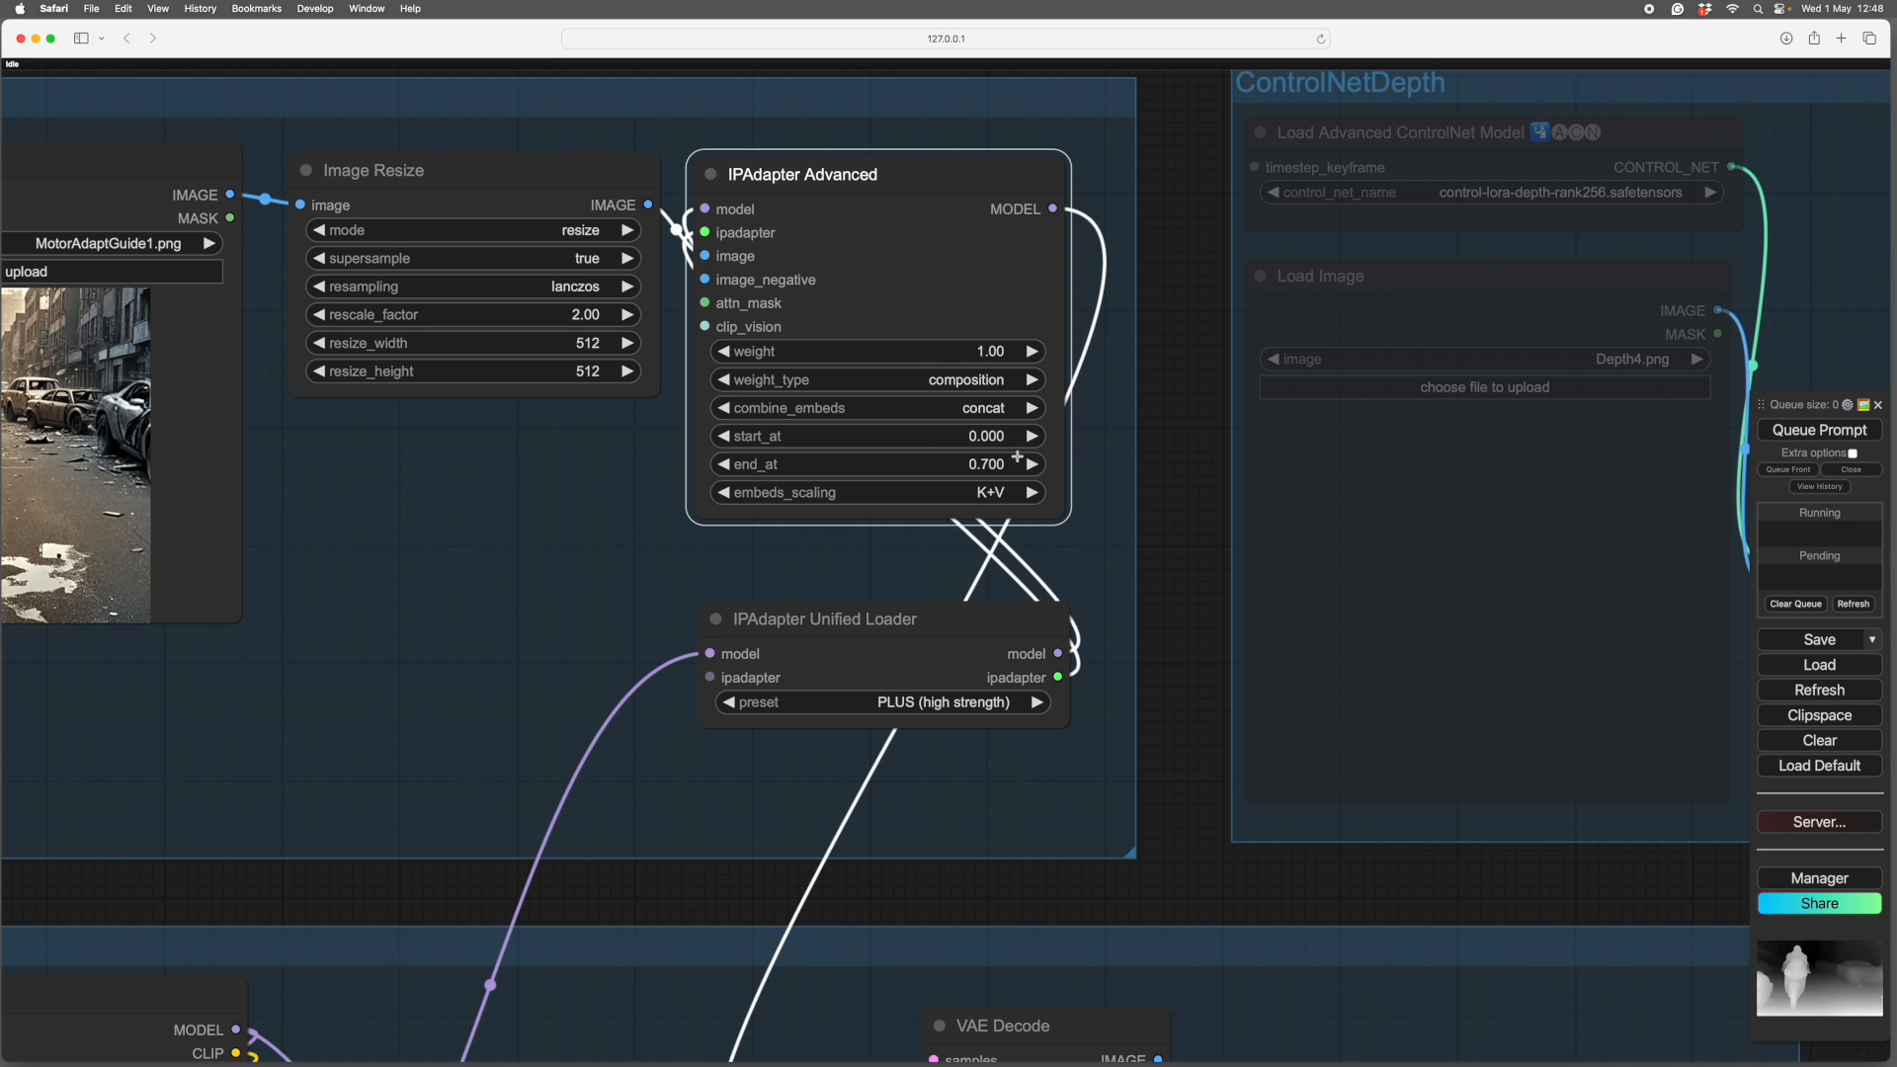
- Trace the IPAdapter group's connections down into the Process group and review its checkpoint, LoRA, sampler and latent image nodes
left_click_drag(1152, 749, 1178, 352)
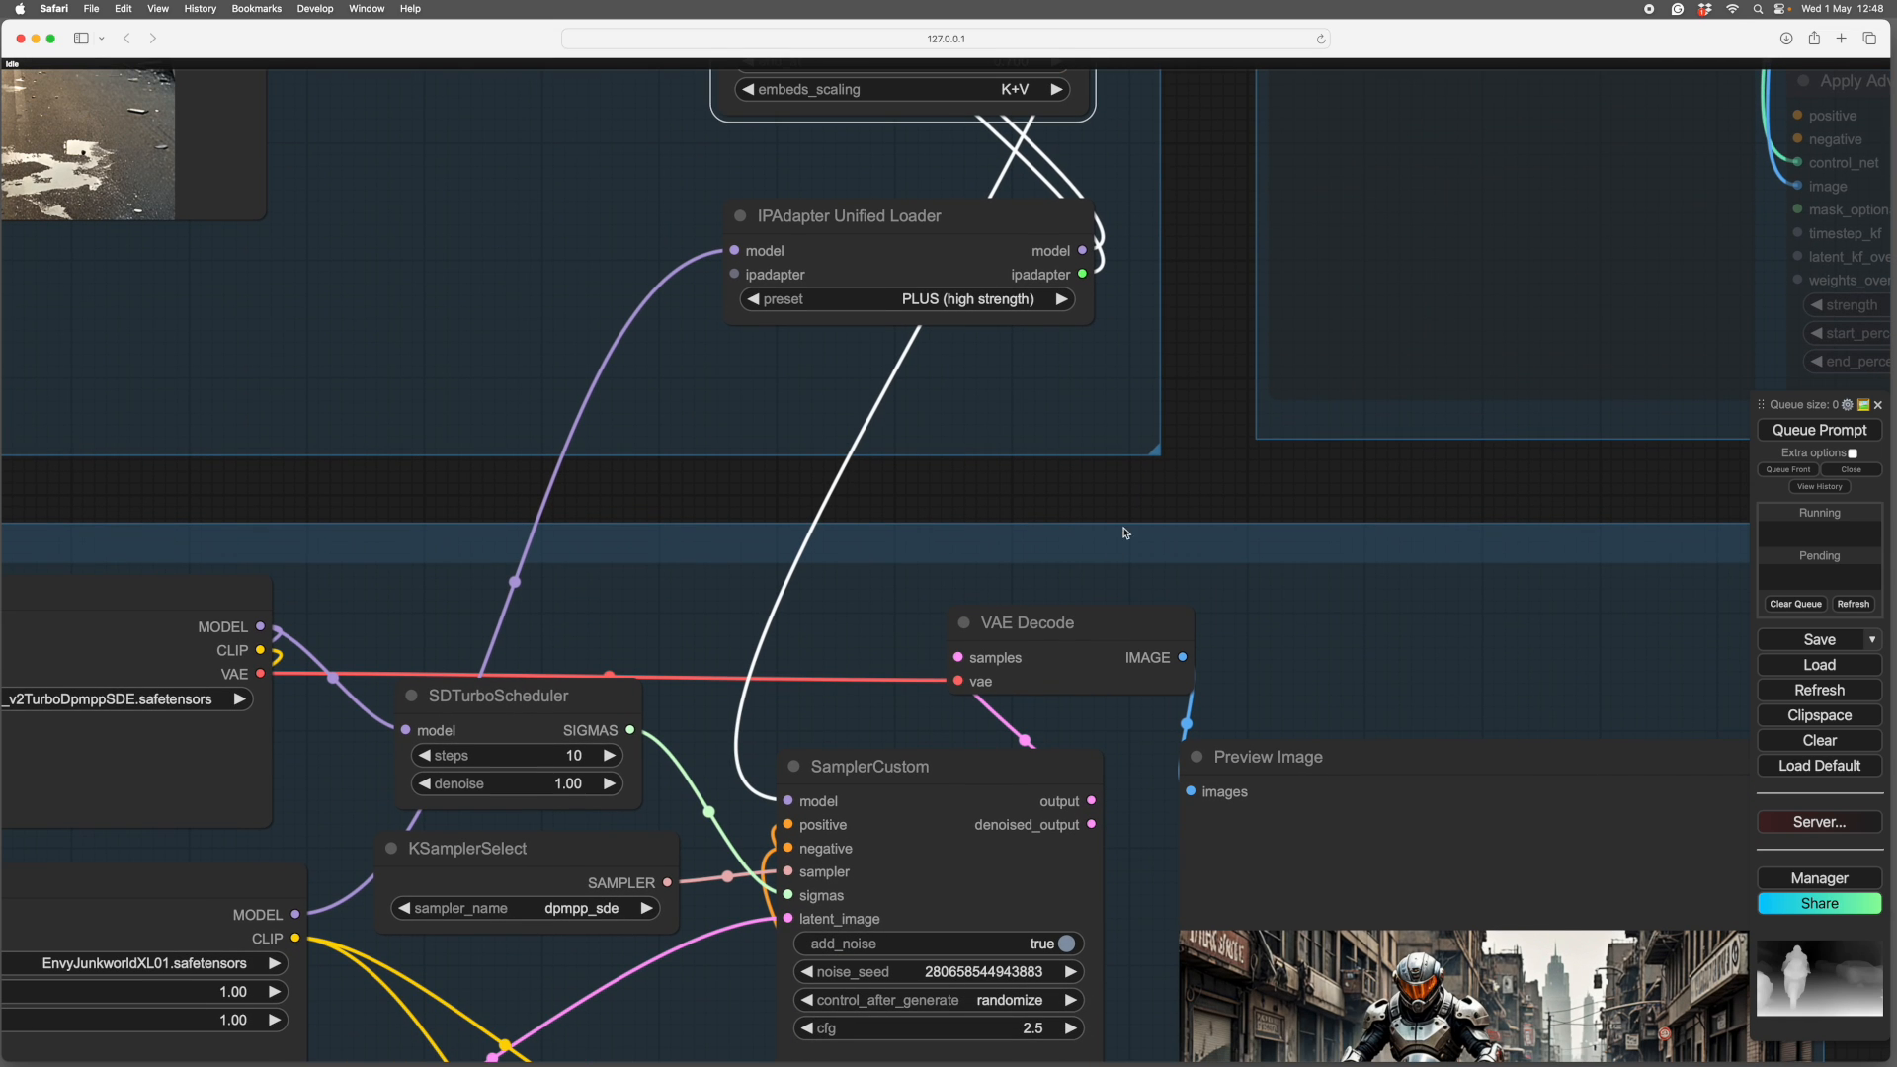
left_click_drag(1154, 493, 1151, 532)
scroll(1148, 534, "up", 5)
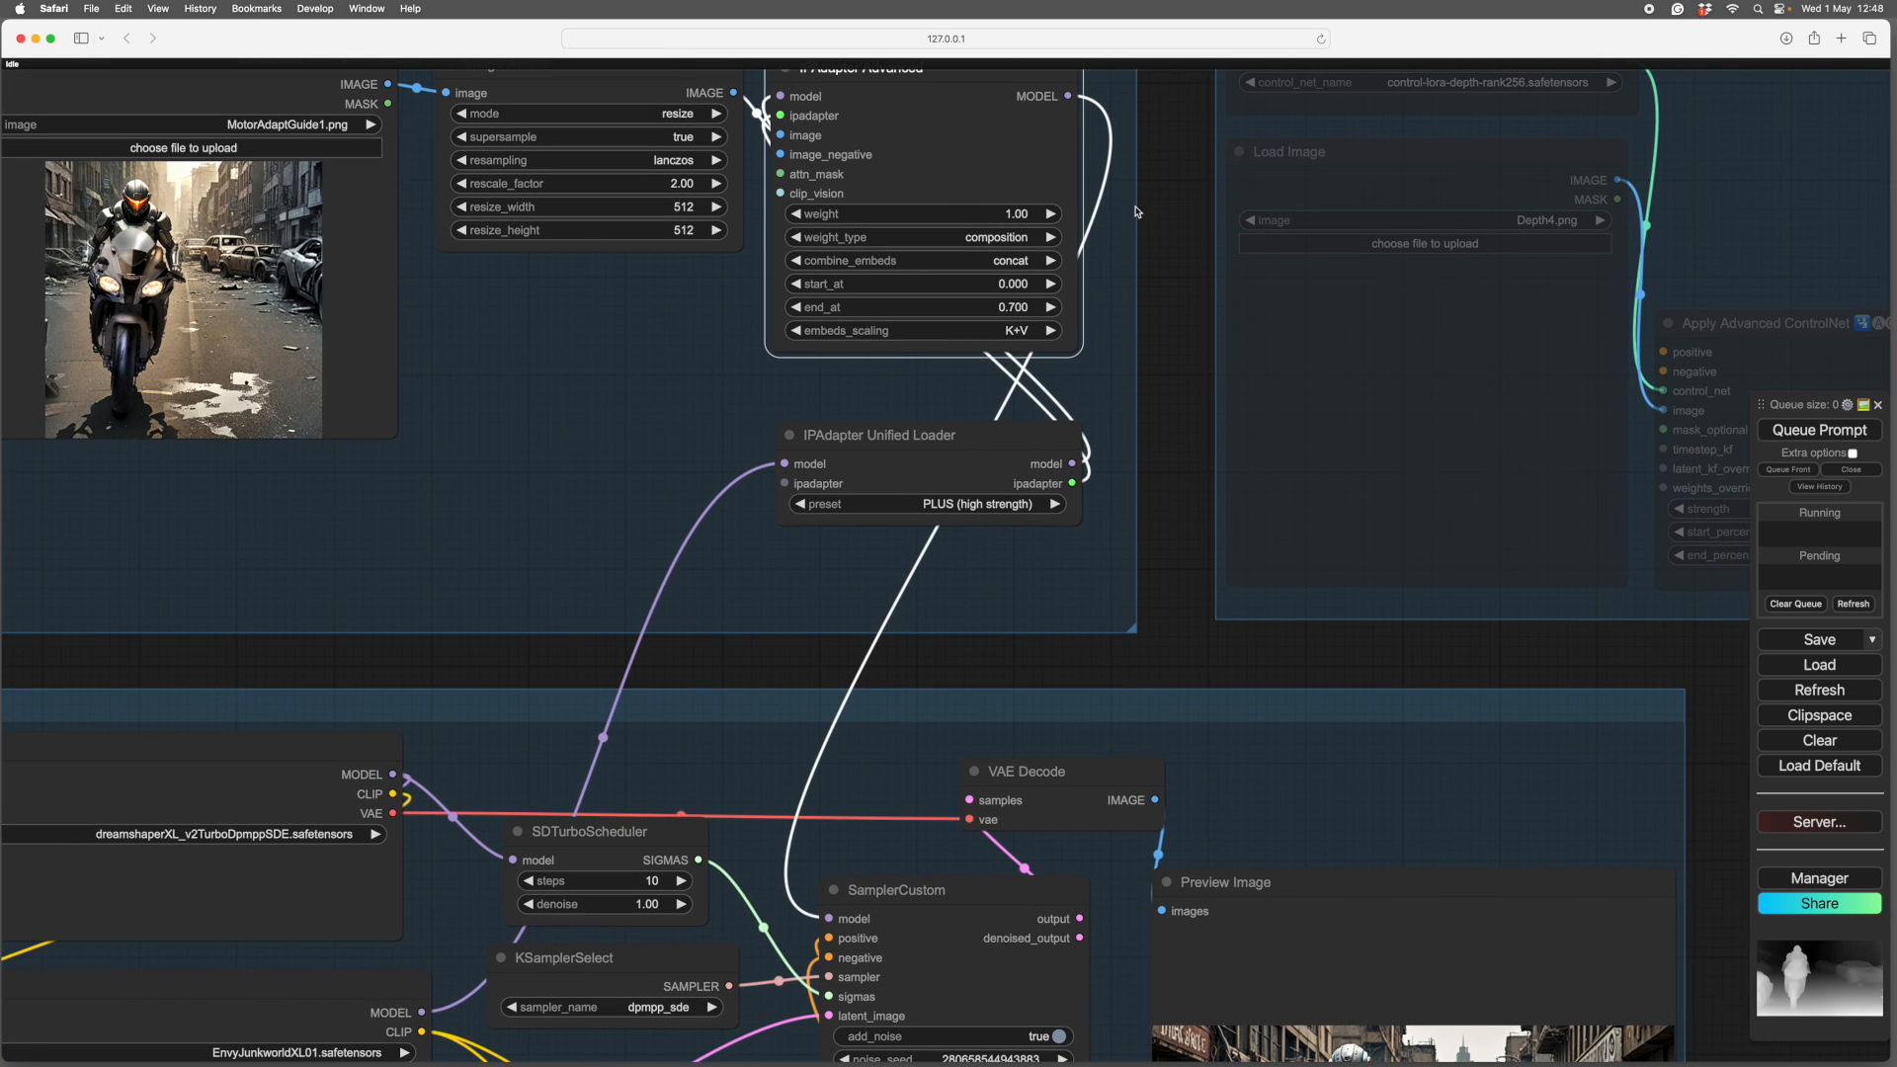
scroll(1158, 464, "down", 5)
scroll(1158, 460, "up", 6)
scroll(1159, 459, "up", 5)
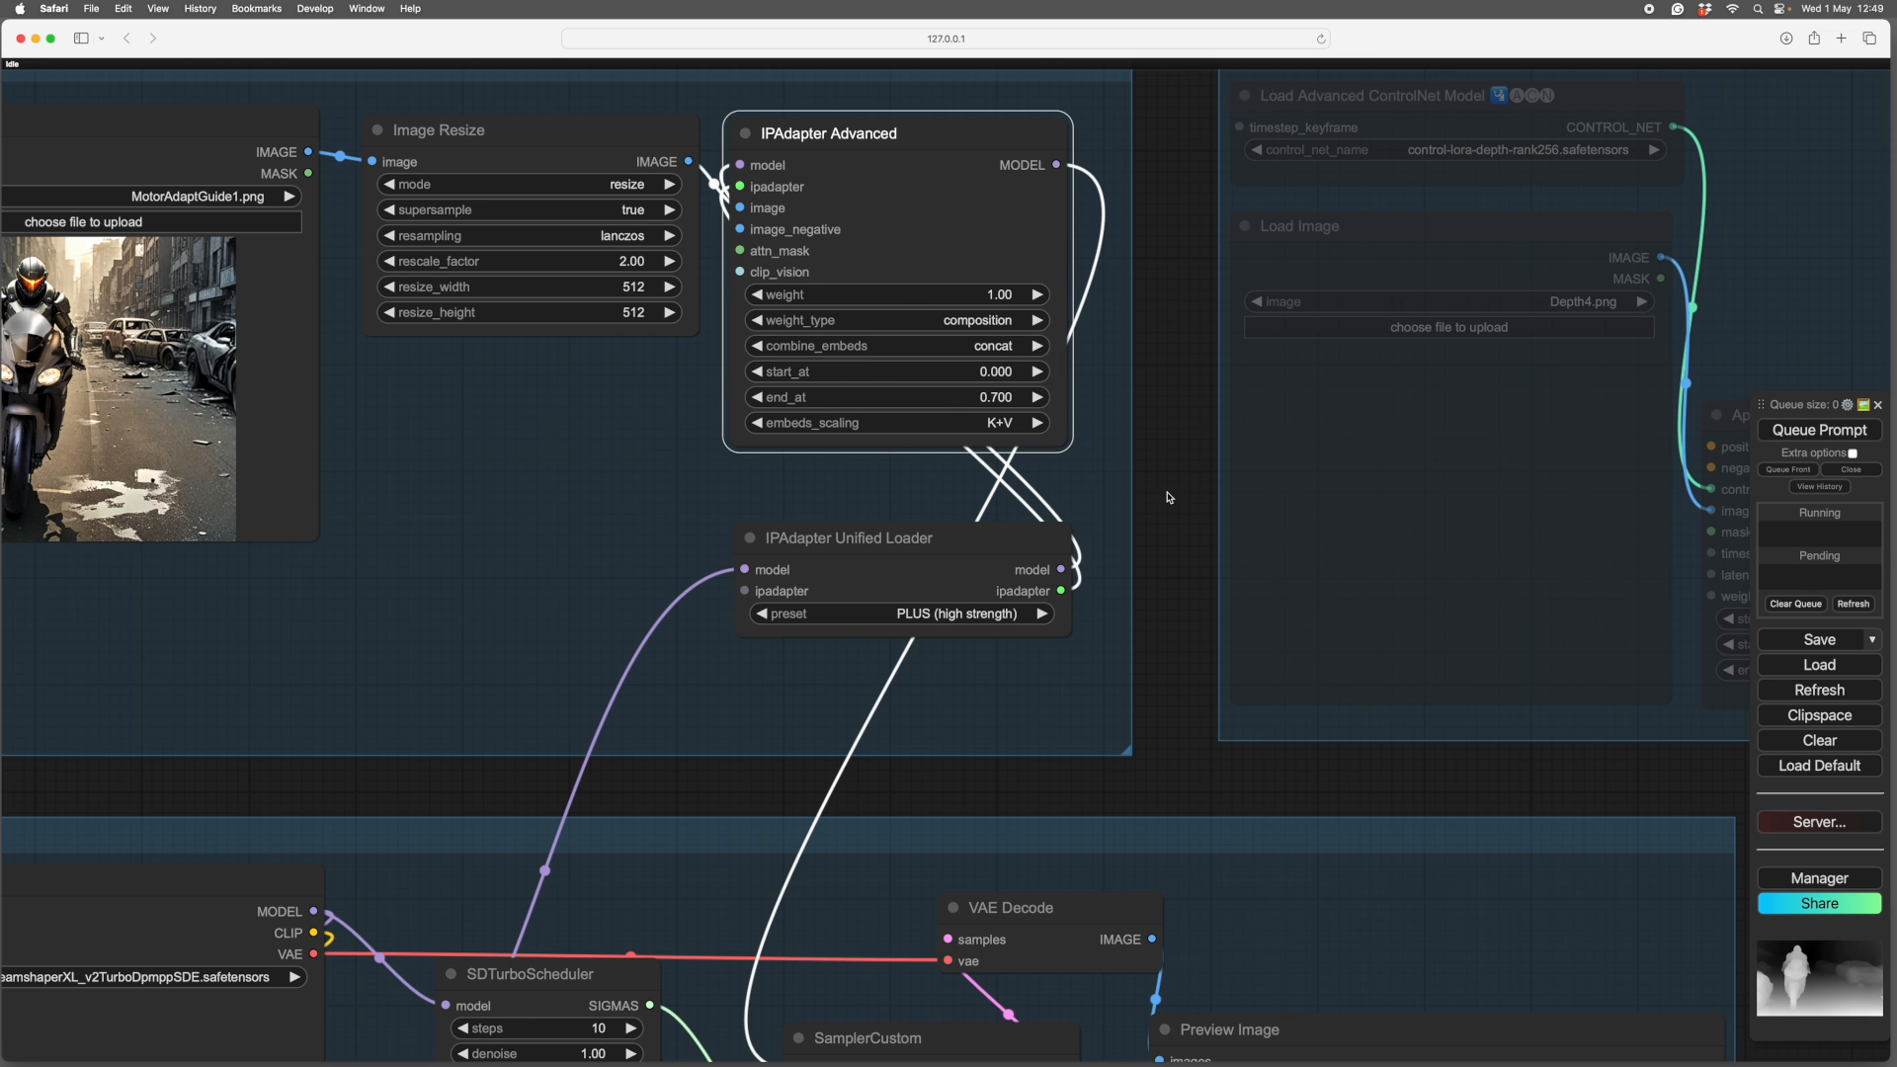
scroll(1168, 499, "down", 4)
left_click_drag(1162, 576, 1143, 344)
left_click_drag(1146, 463, 1169, 326)
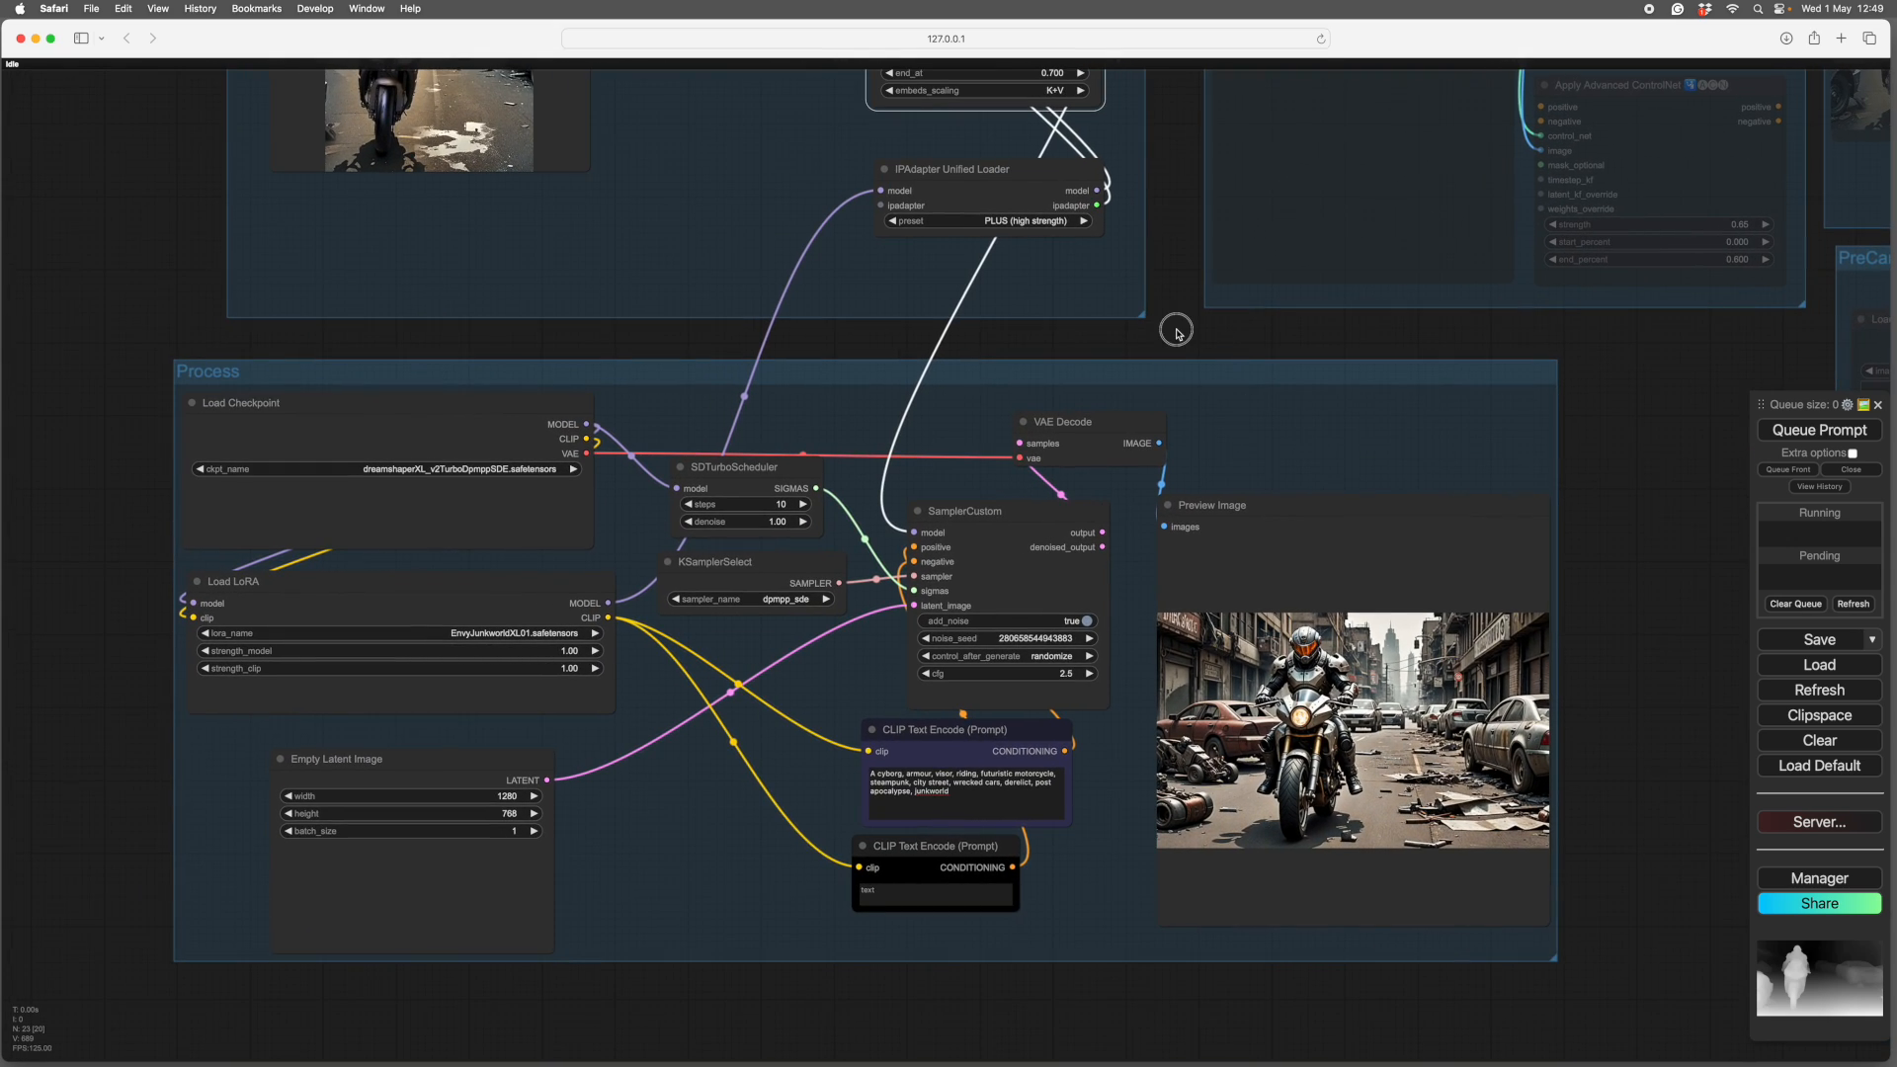
scroll(1176, 332, "left", 5)
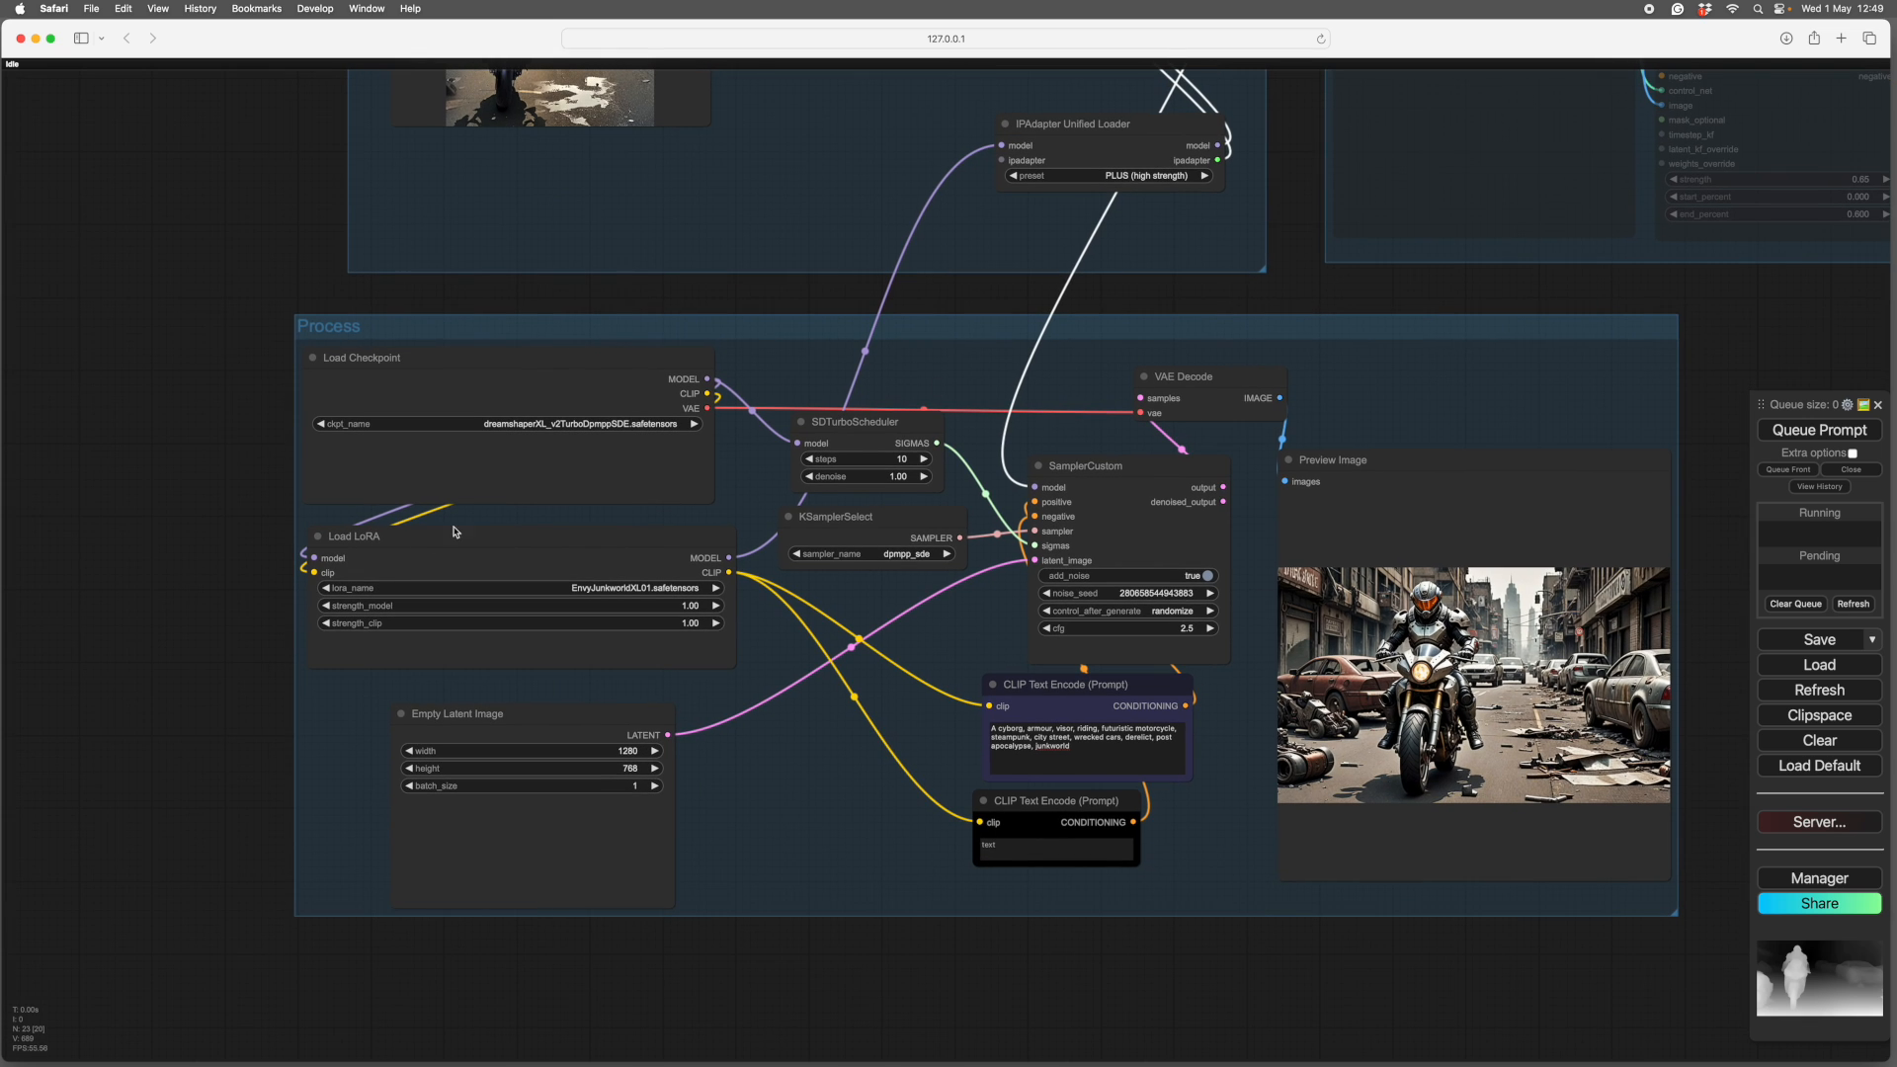
scroll(211, 678, "down", 3)
scroll(211, 678, "right", 3)
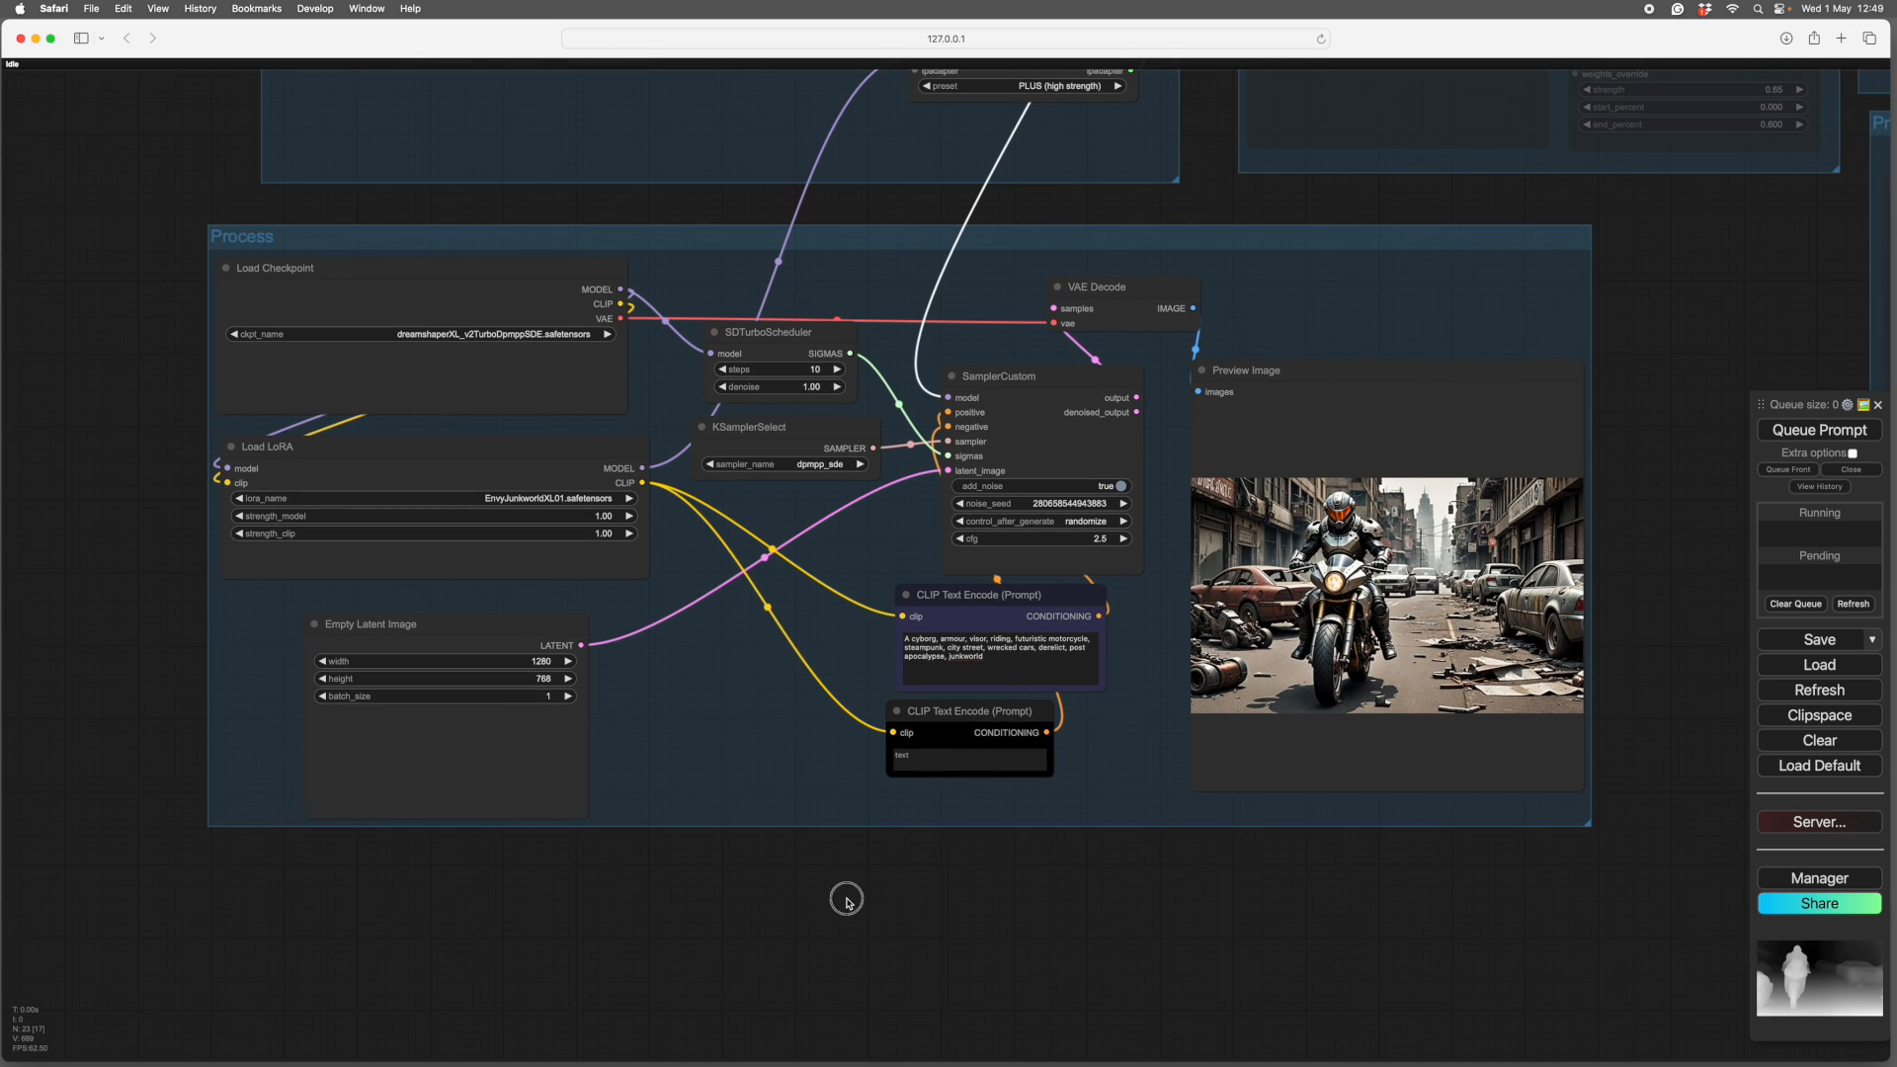
- Move the empty CLIP Text Encode node slightly right and down within the Process group
scroll(847, 900, "right", 3)
scroll(846, 901, "up", 1)
left_click_drag(802, 743, 847, 756)
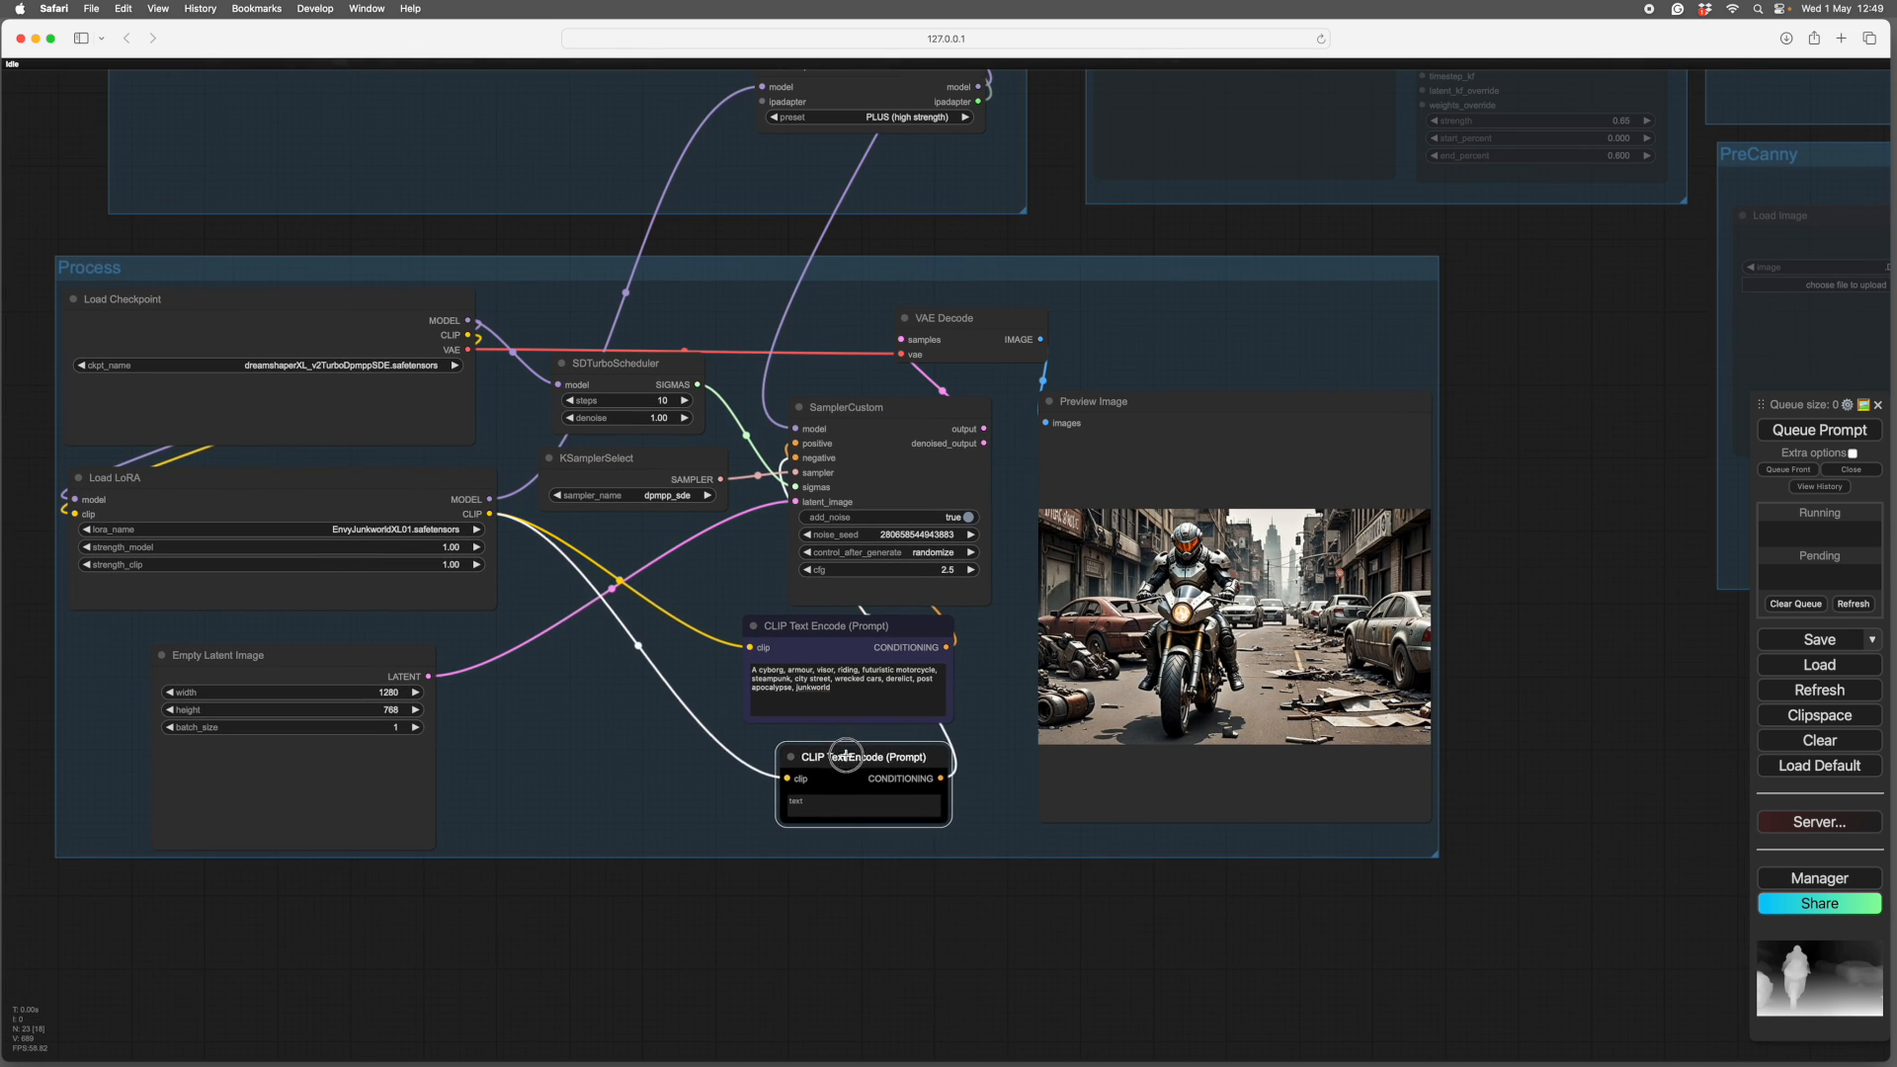
- Examine the IPAdapter and Process groups together, comparing the guide image with the generated landscape image of the motorcycle rider
scroll(846, 757, "right", 3)
scroll(846, 756, "up", 1)
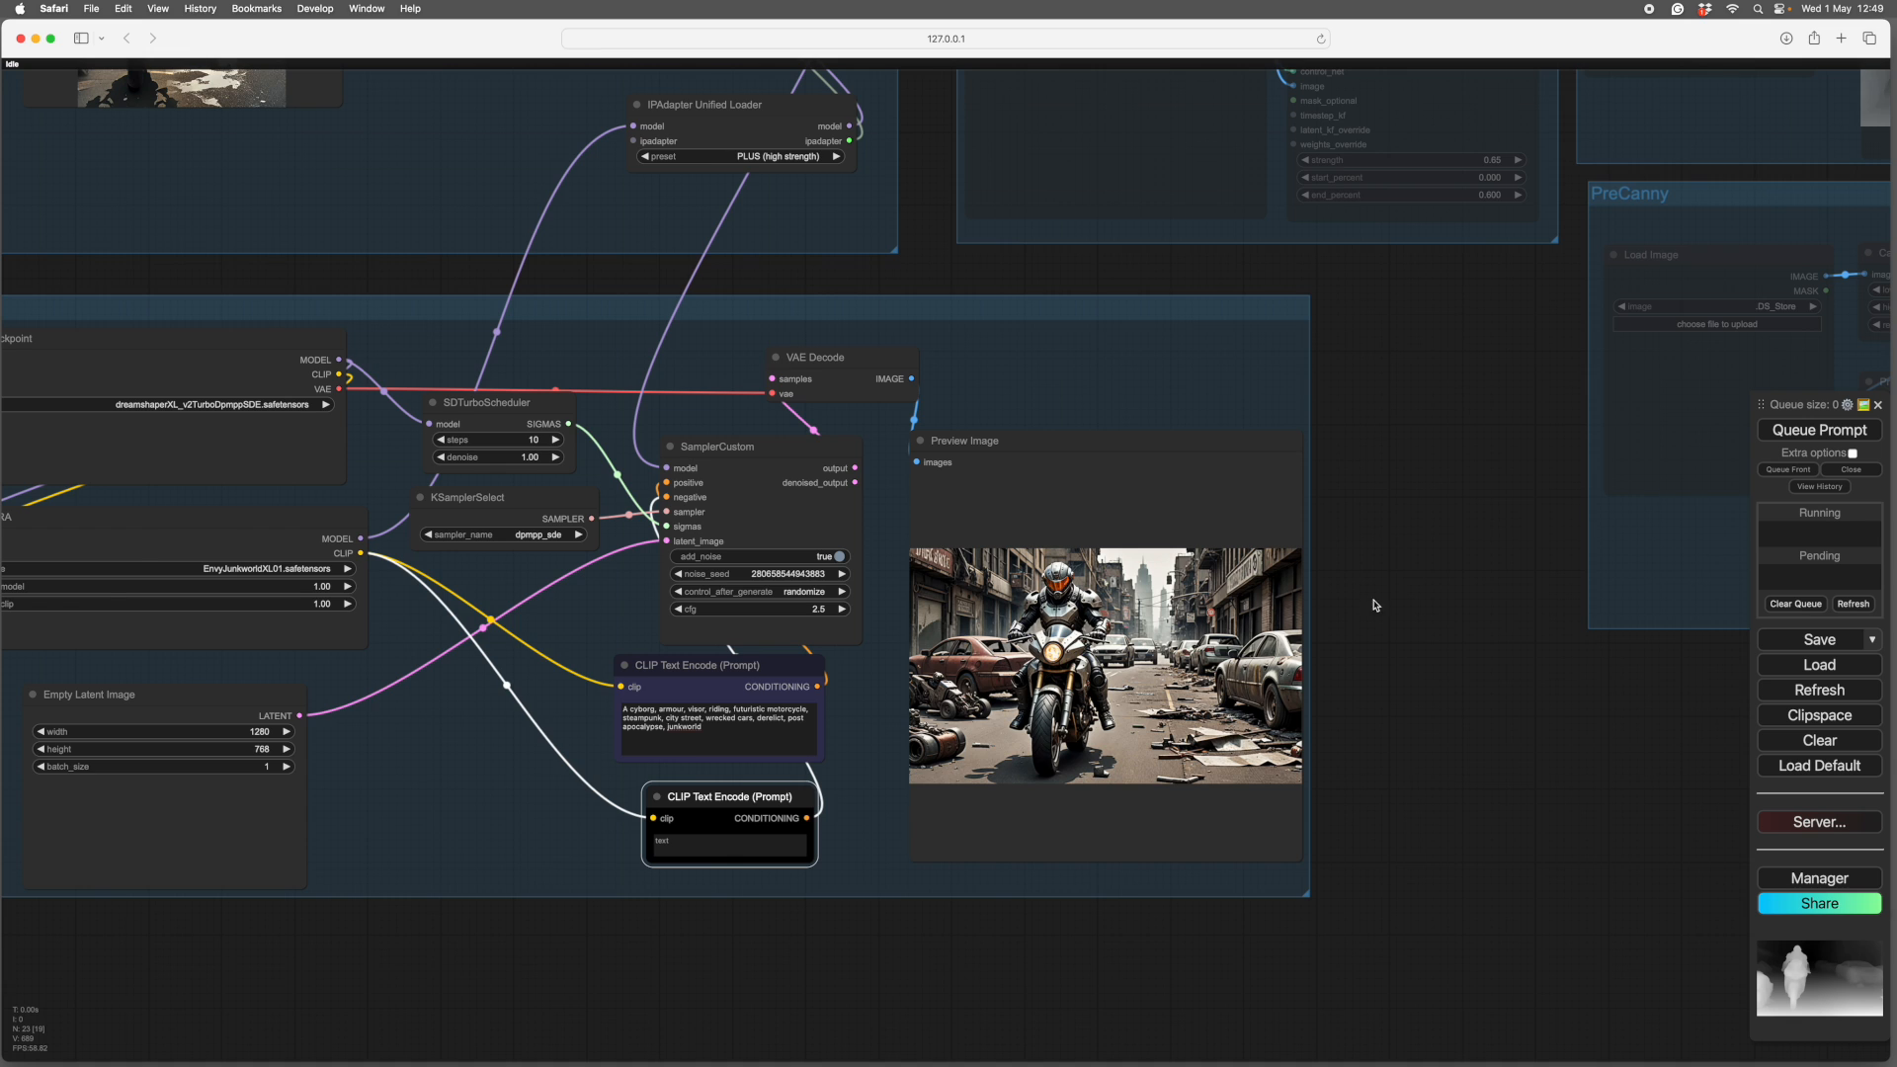
scroll(1433, 642, "up", 2)
scroll(1554, 611, "down", 2)
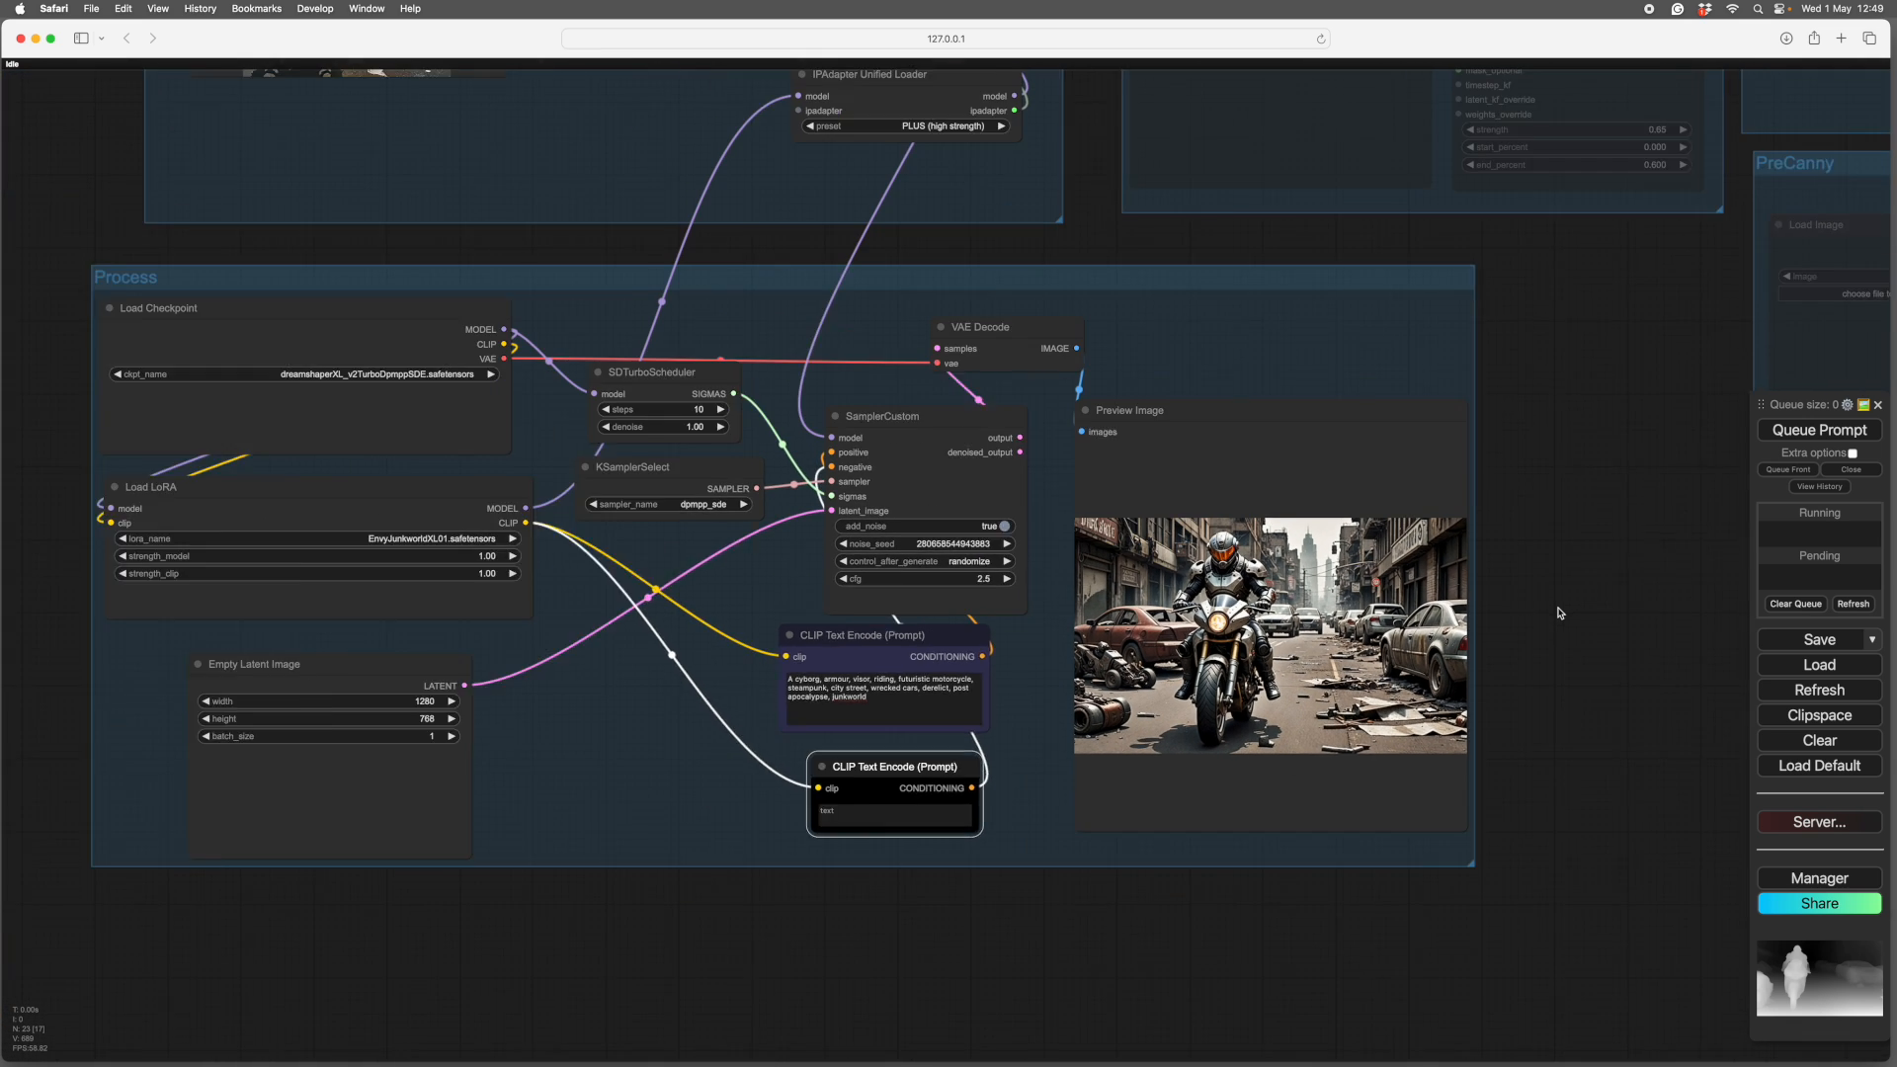
scroll(1558, 652, "down", 2)
scroll(1561, 702, "left", 3)
scroll(1561, 701, "up", 1)
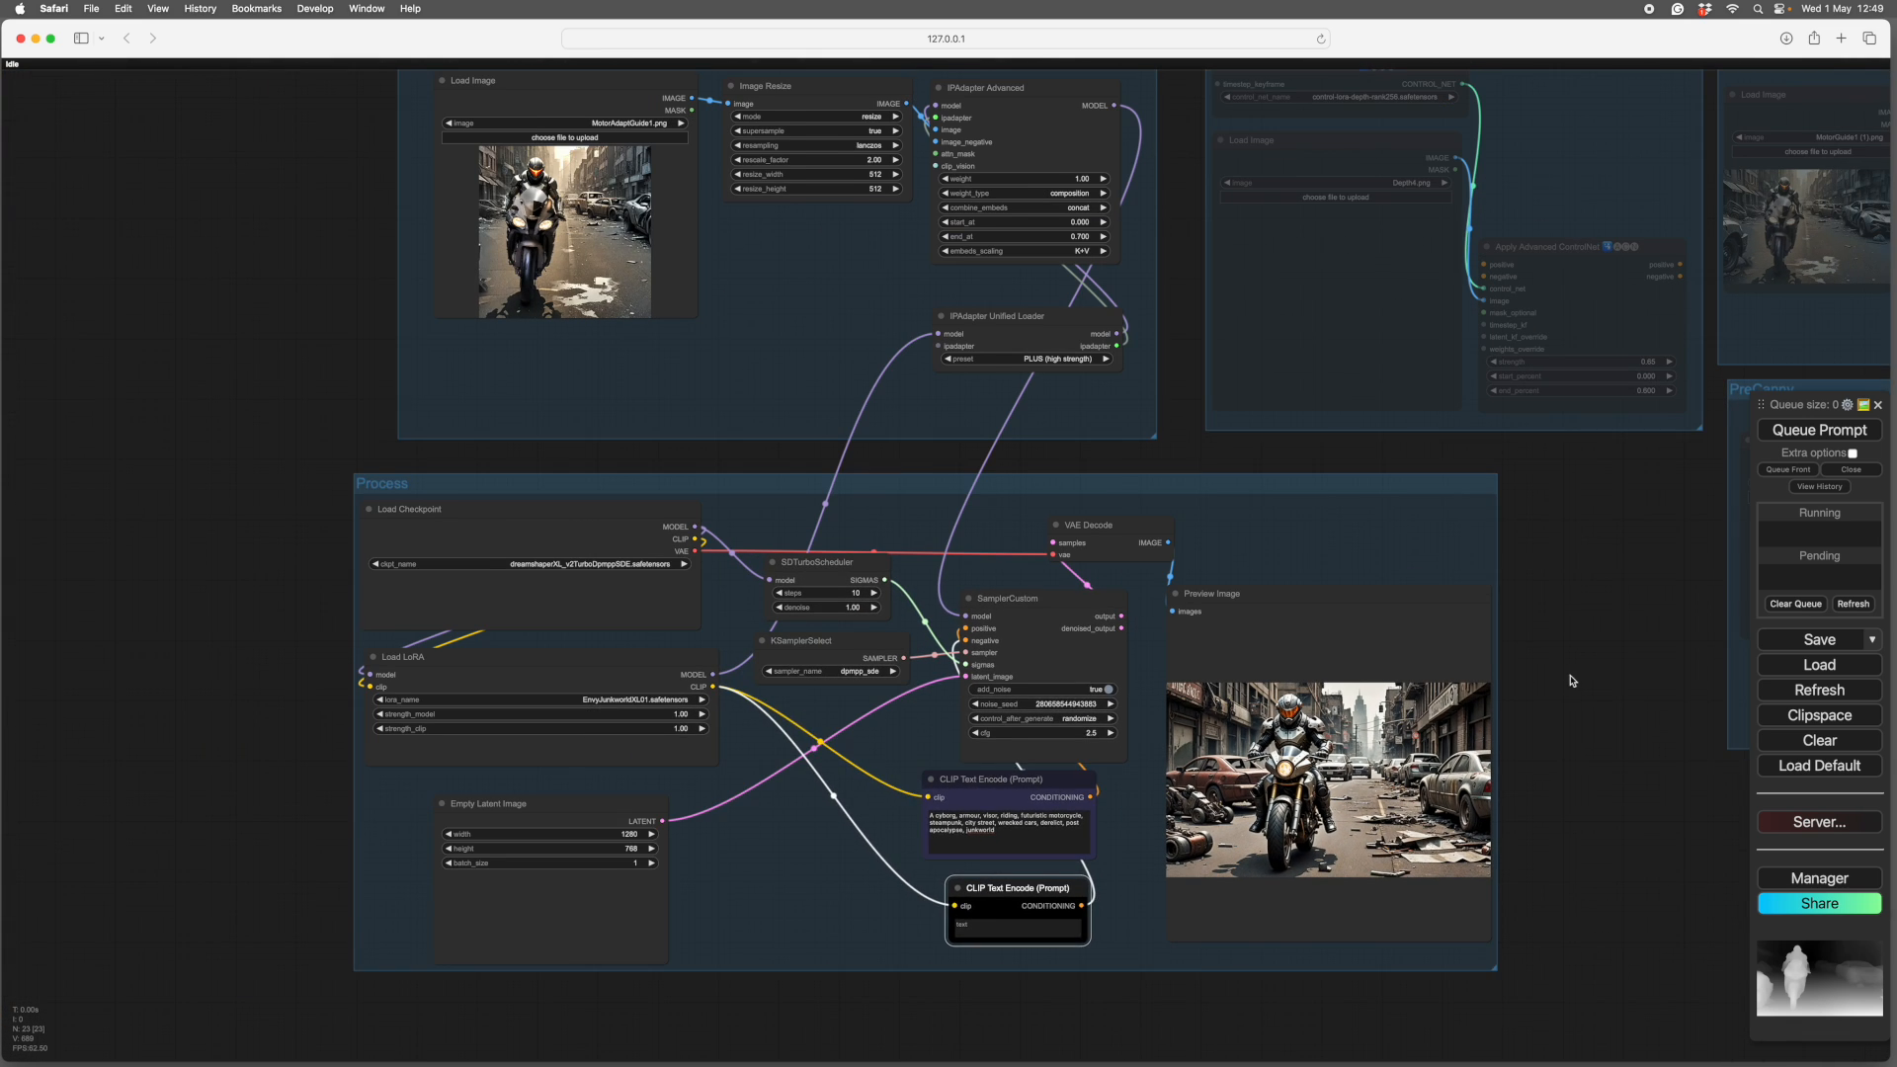
scroll(1572, 680, "right", 2)
scroll(1571, 680, "up", 1)
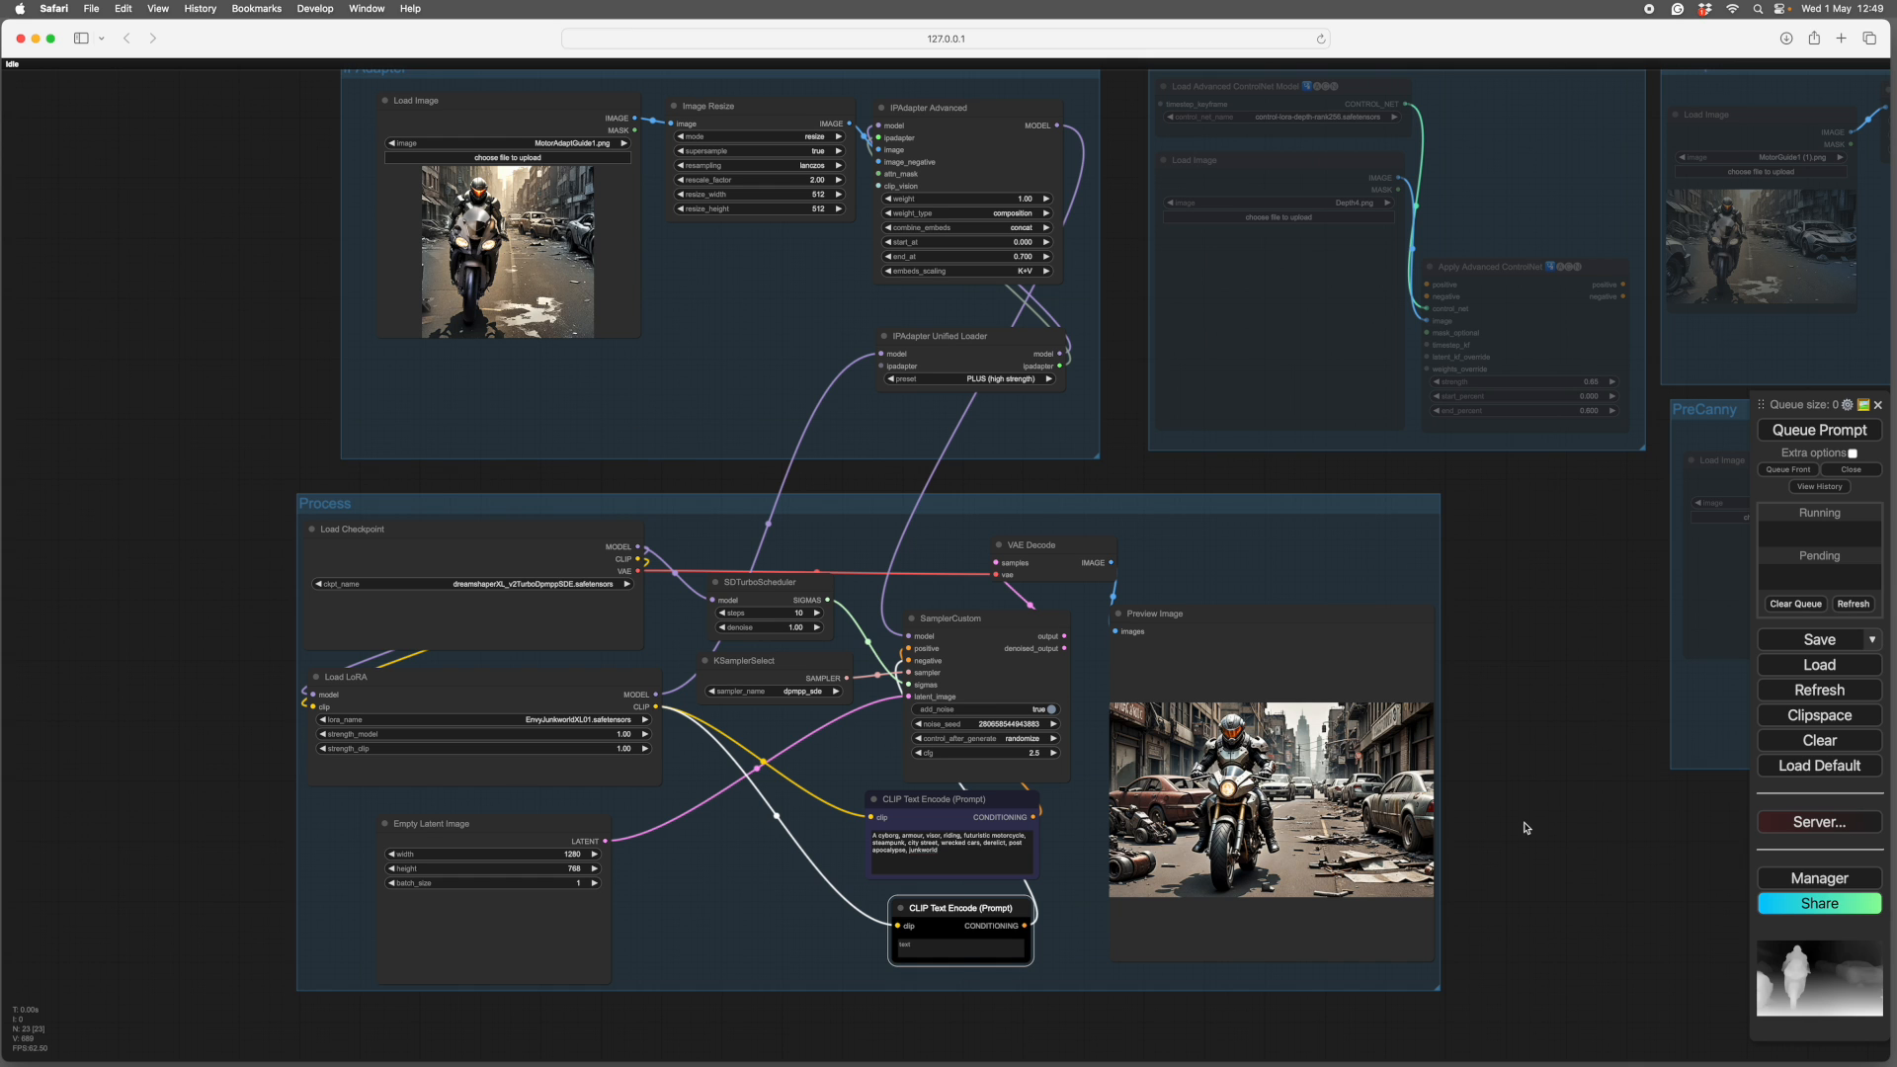
scroll(1511, 826, "down", 3)
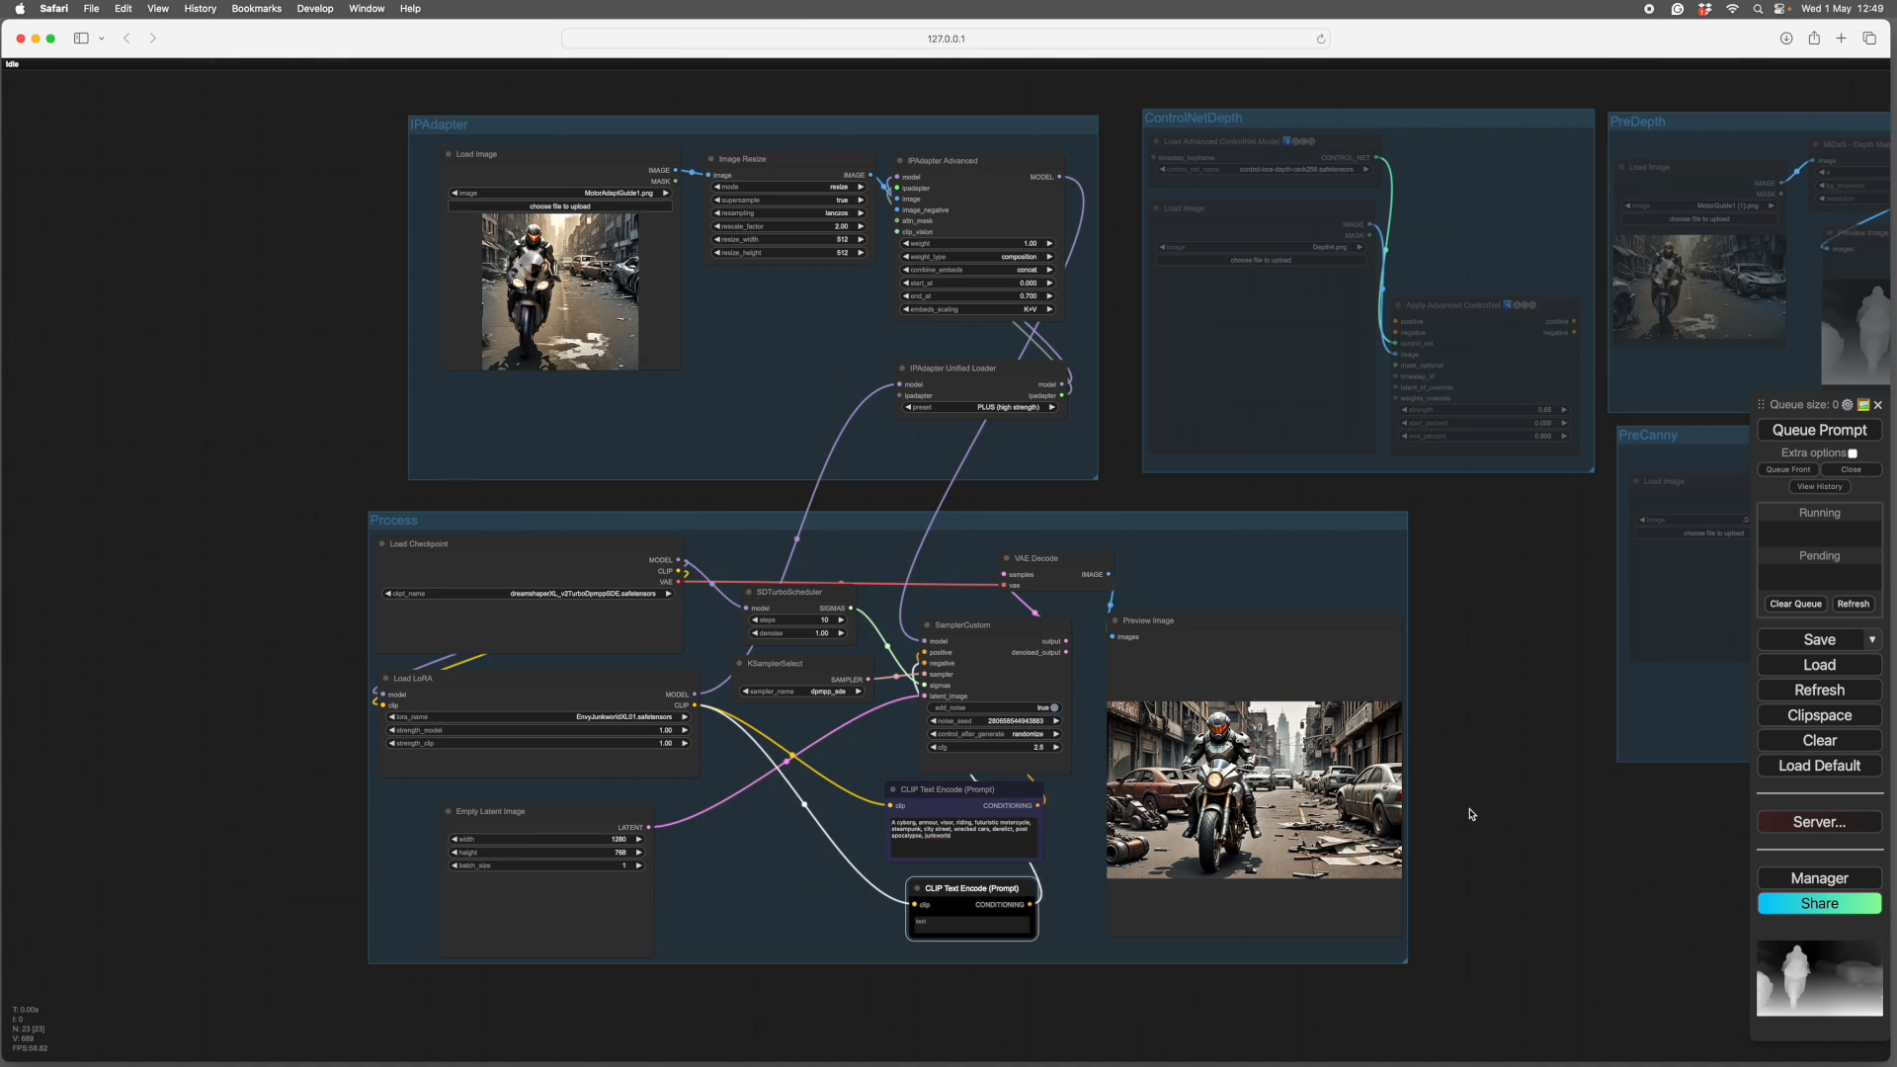
scroll(1471, 814, "up", 1)
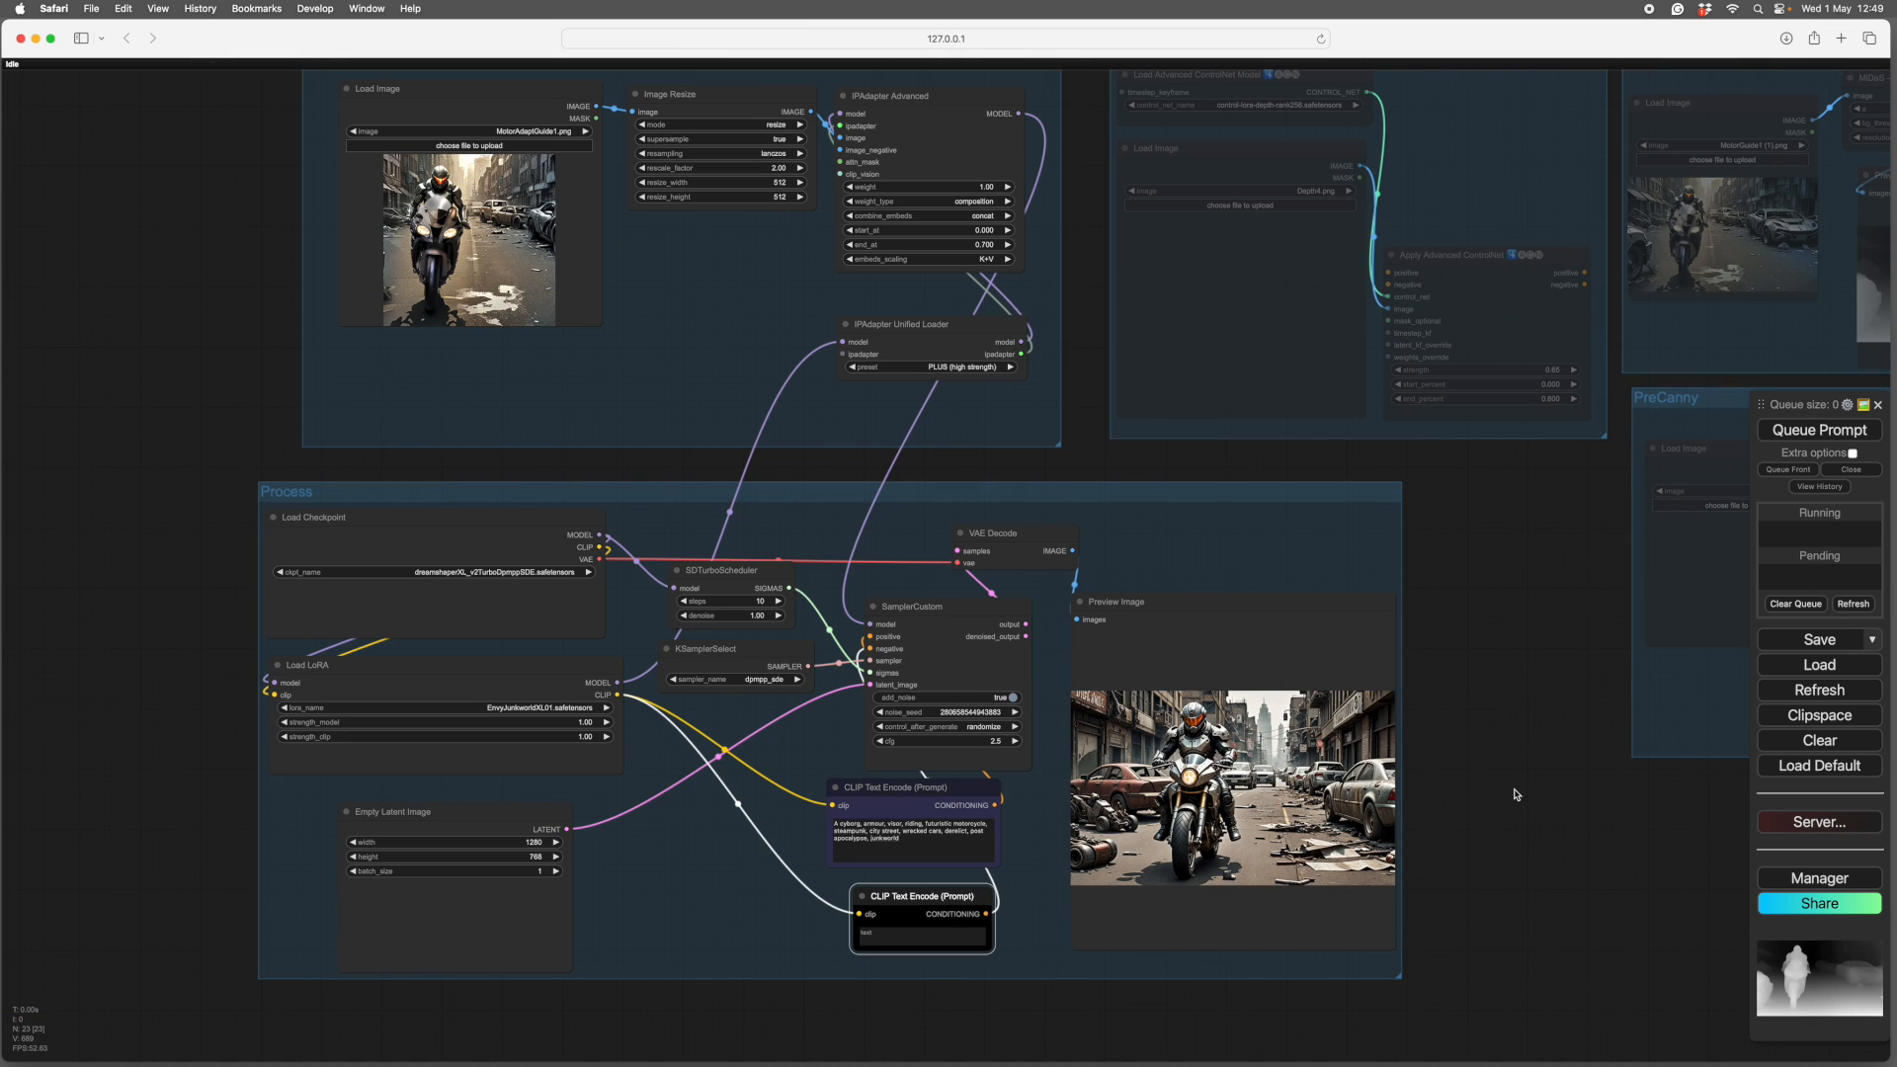
scroll(1447, 642, "down", 1)
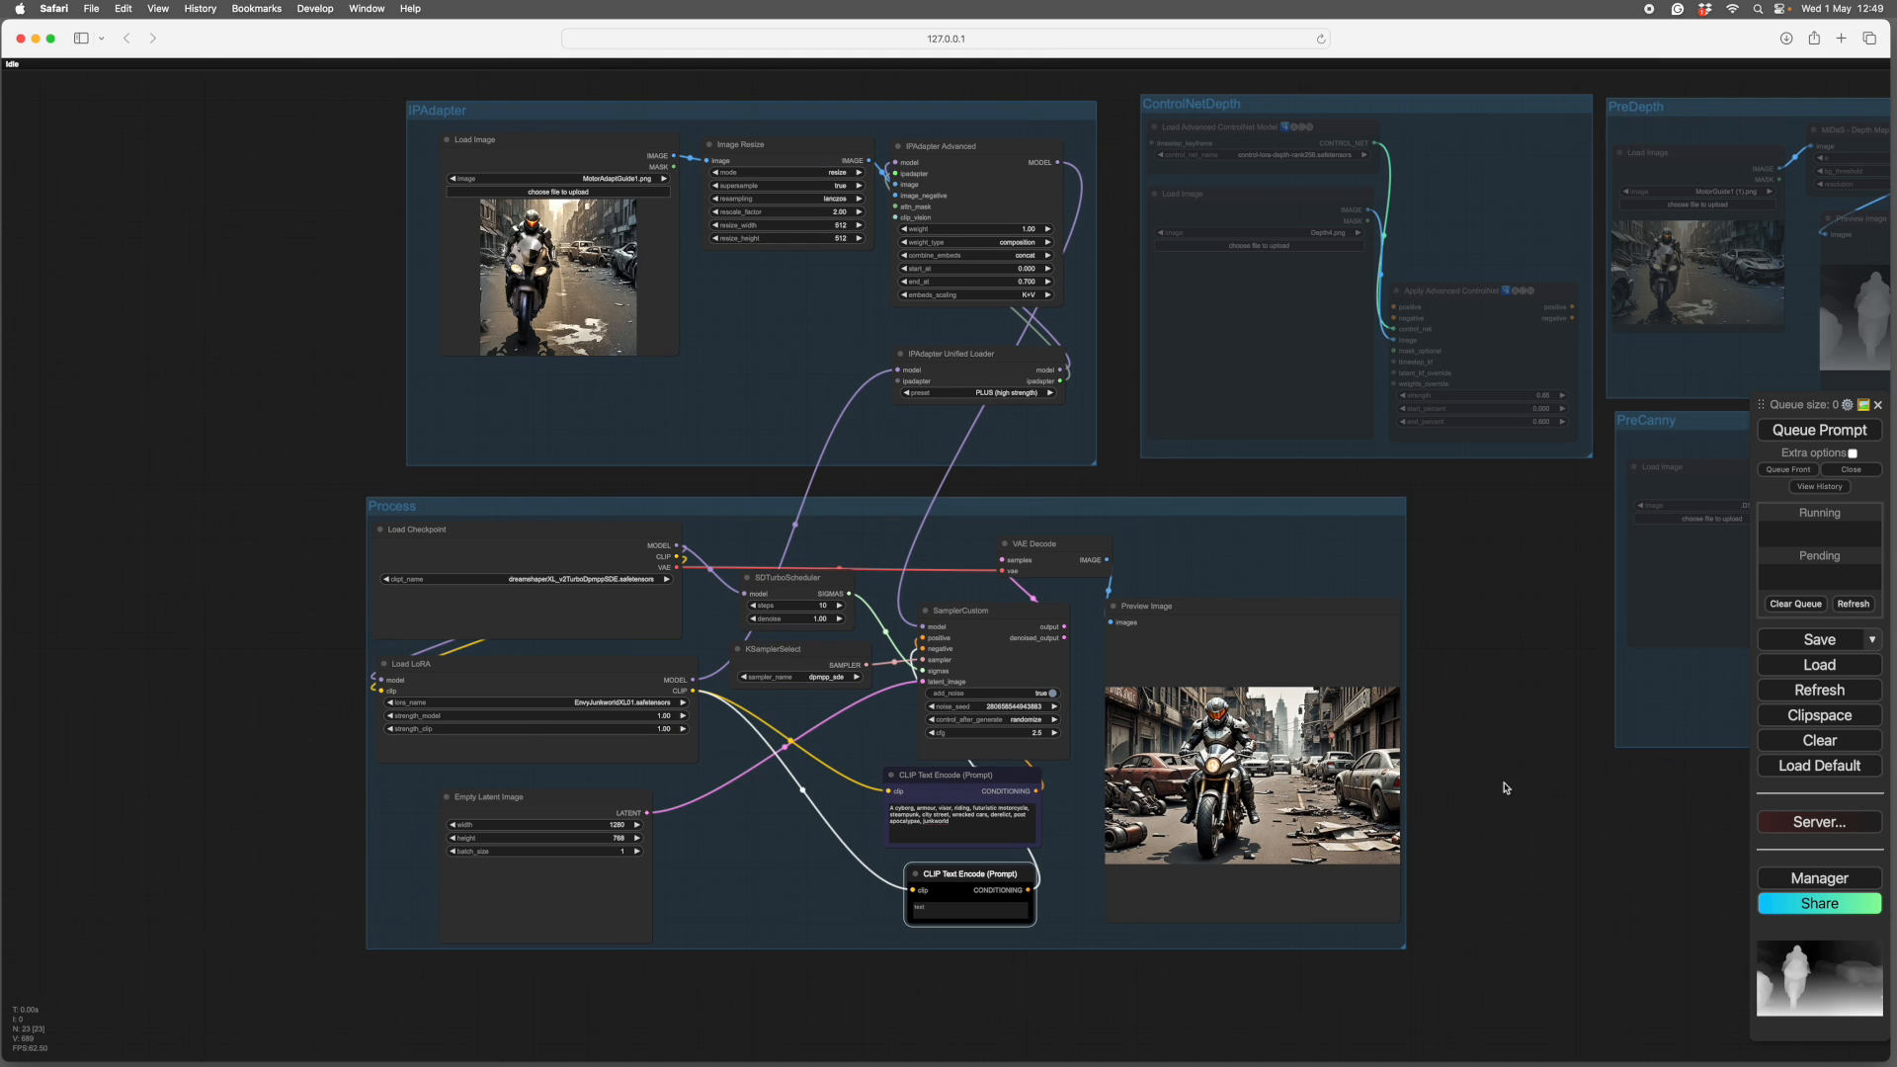
scroll(1388, 957, "up", 5)
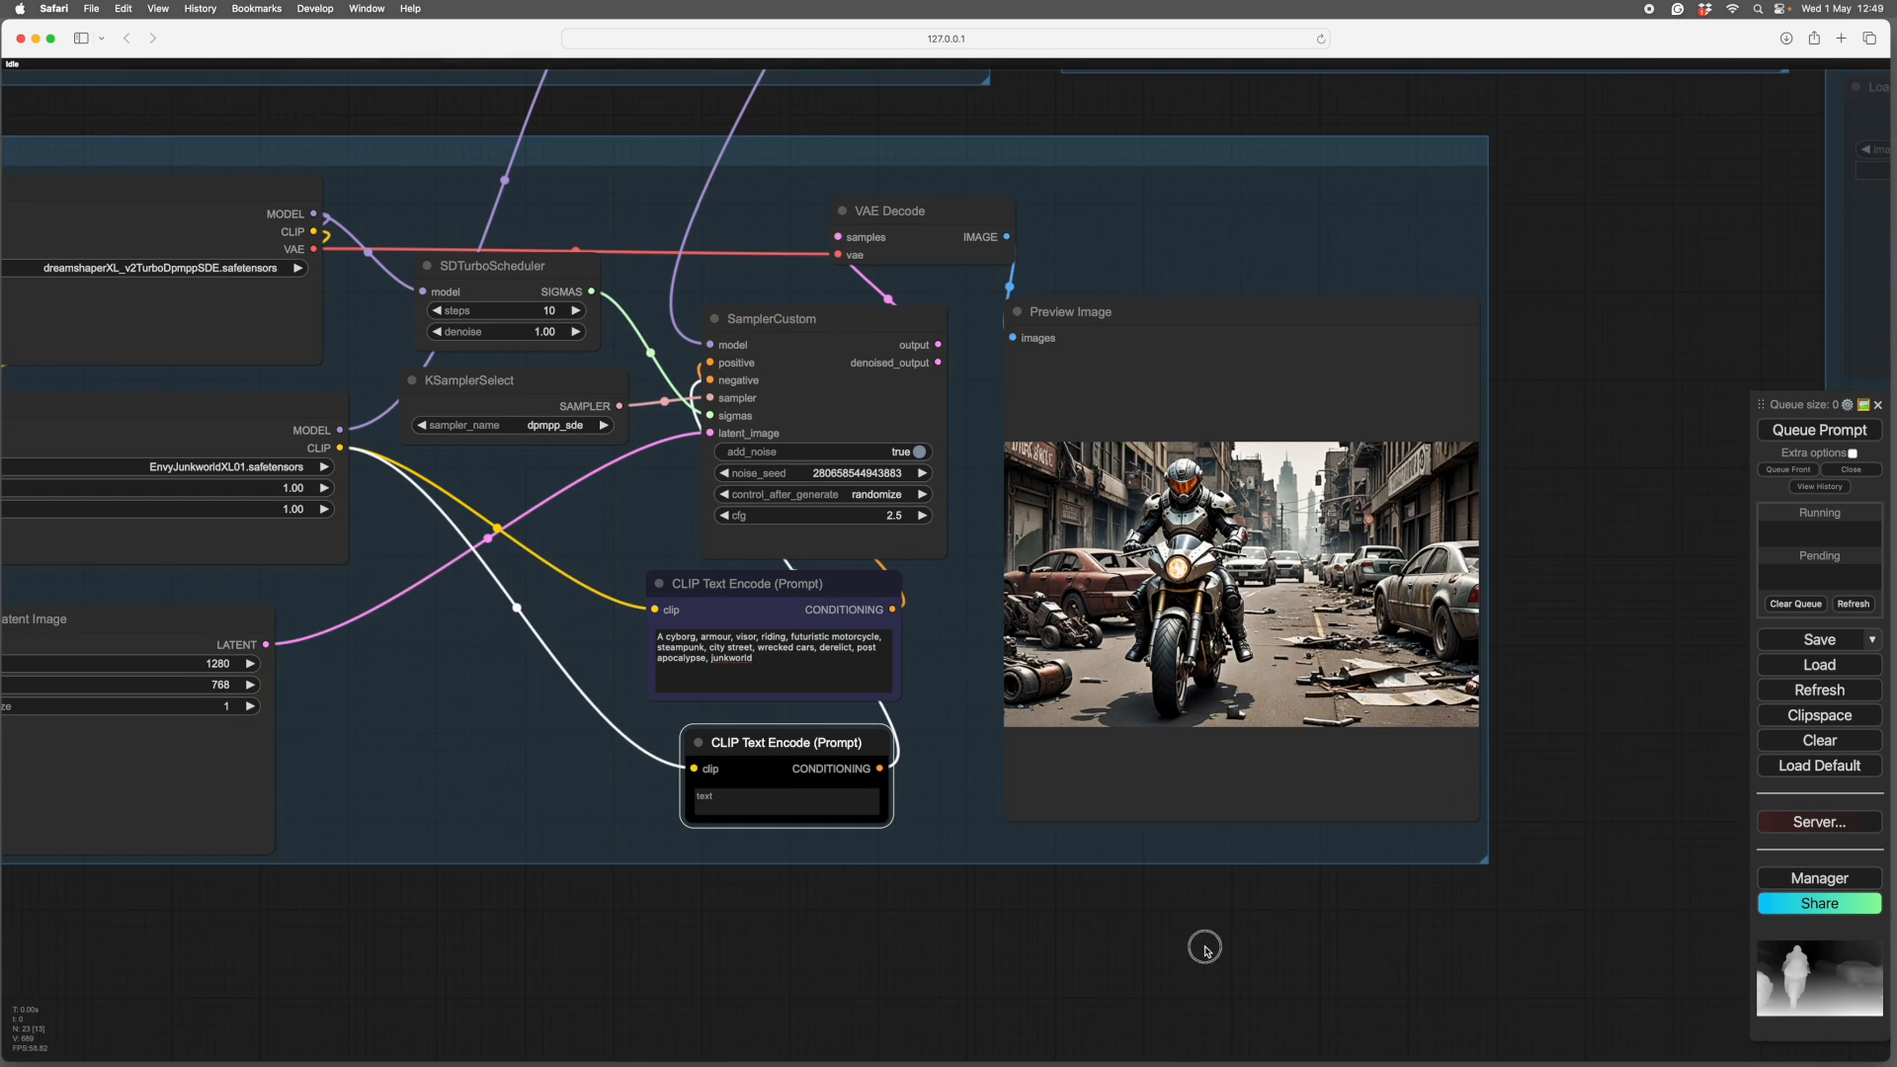
left_click_drag(1204, 949, 1329, 1023)
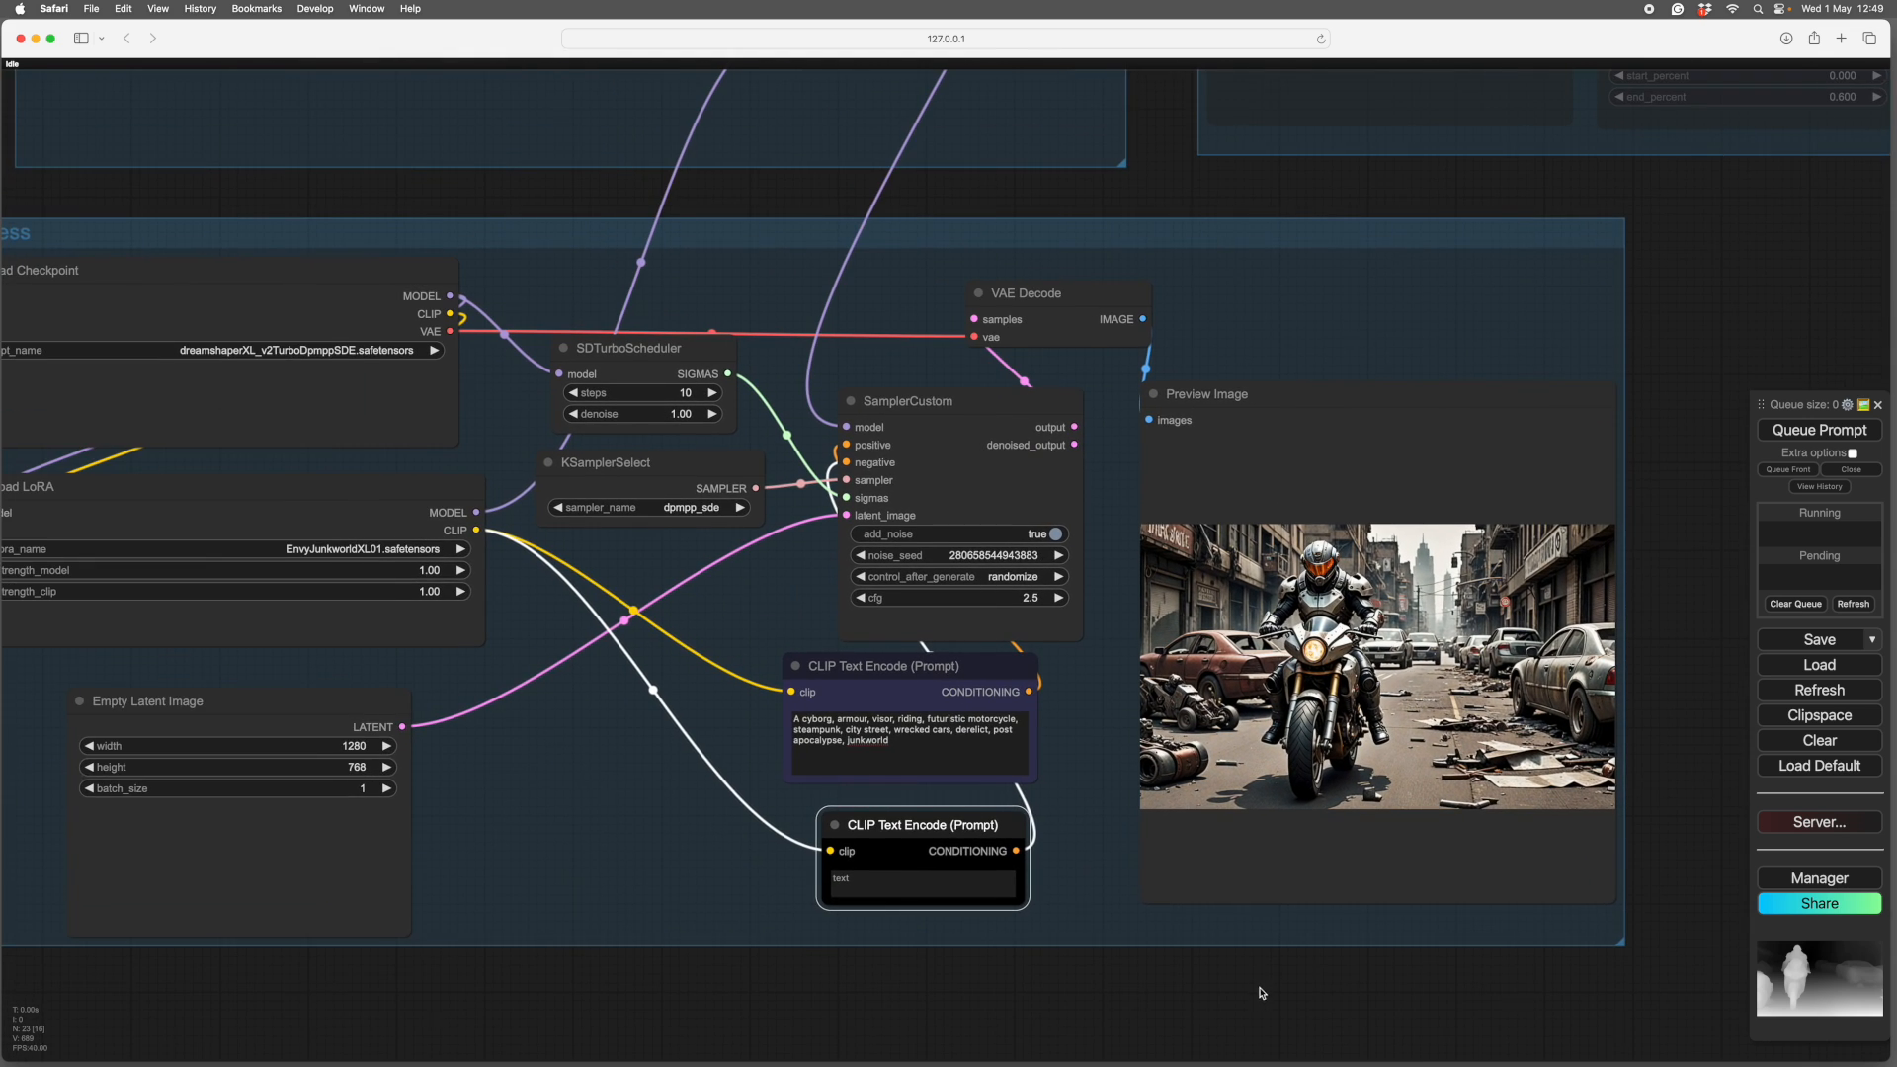
- Add "evening light, long shadows," before "junkworld" in the positive prompt and queue a new generation
scroll(1261, 992, "up", 3)
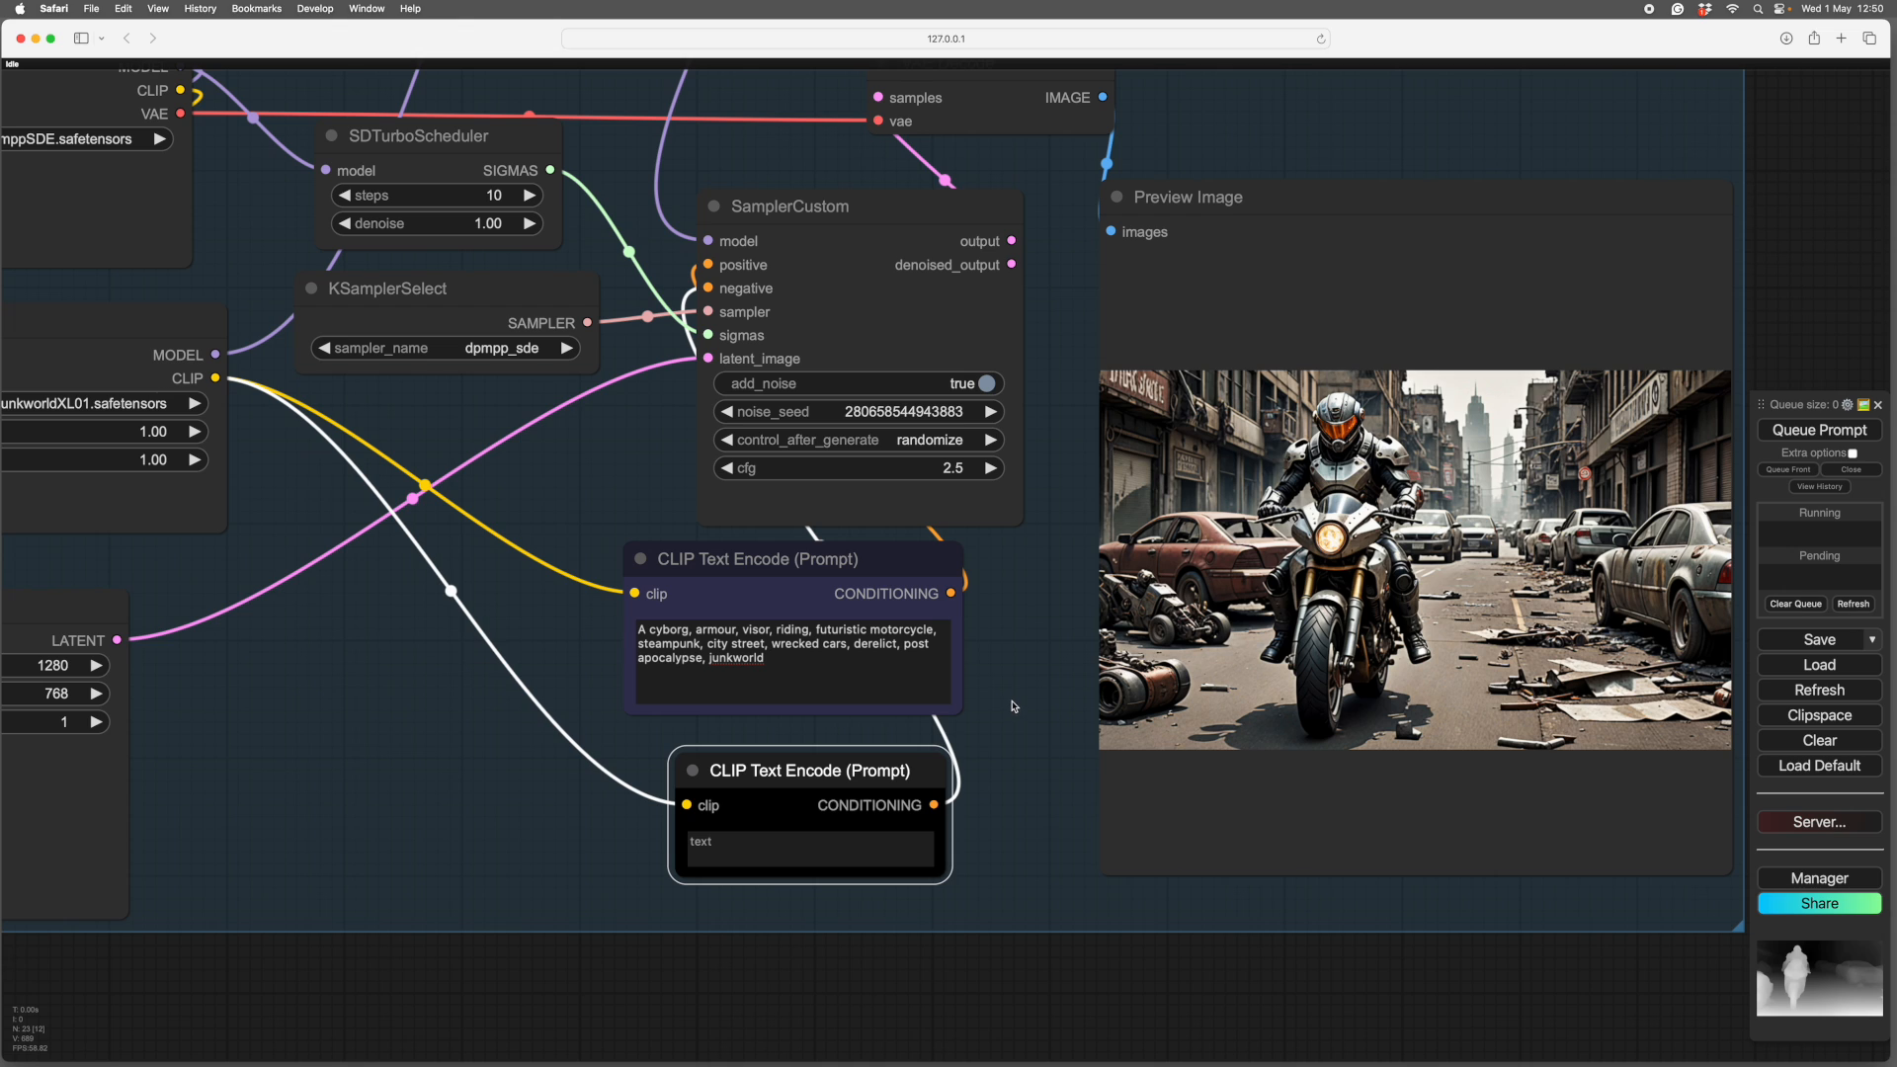
left_click(708, 658)
type("evening light, ")
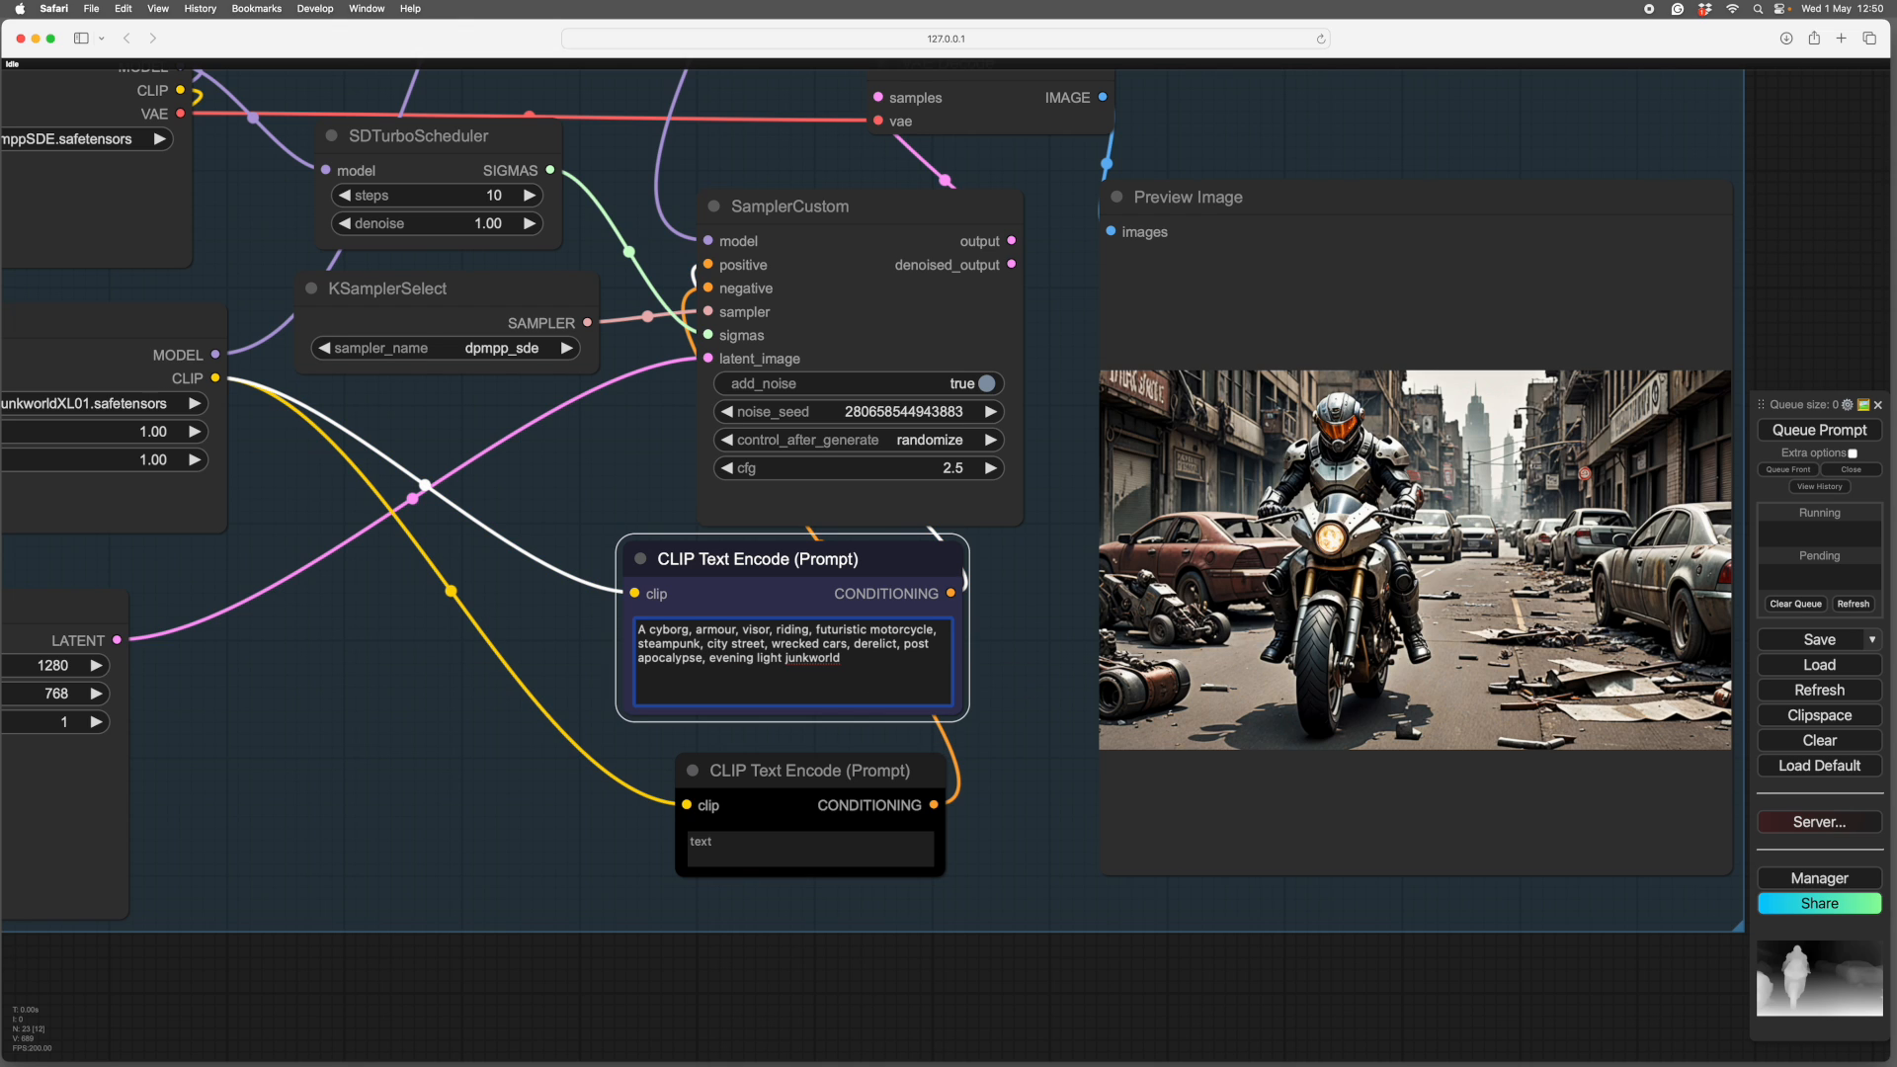
type("long shadows,")
scroll(1100, 753, "down", 3)
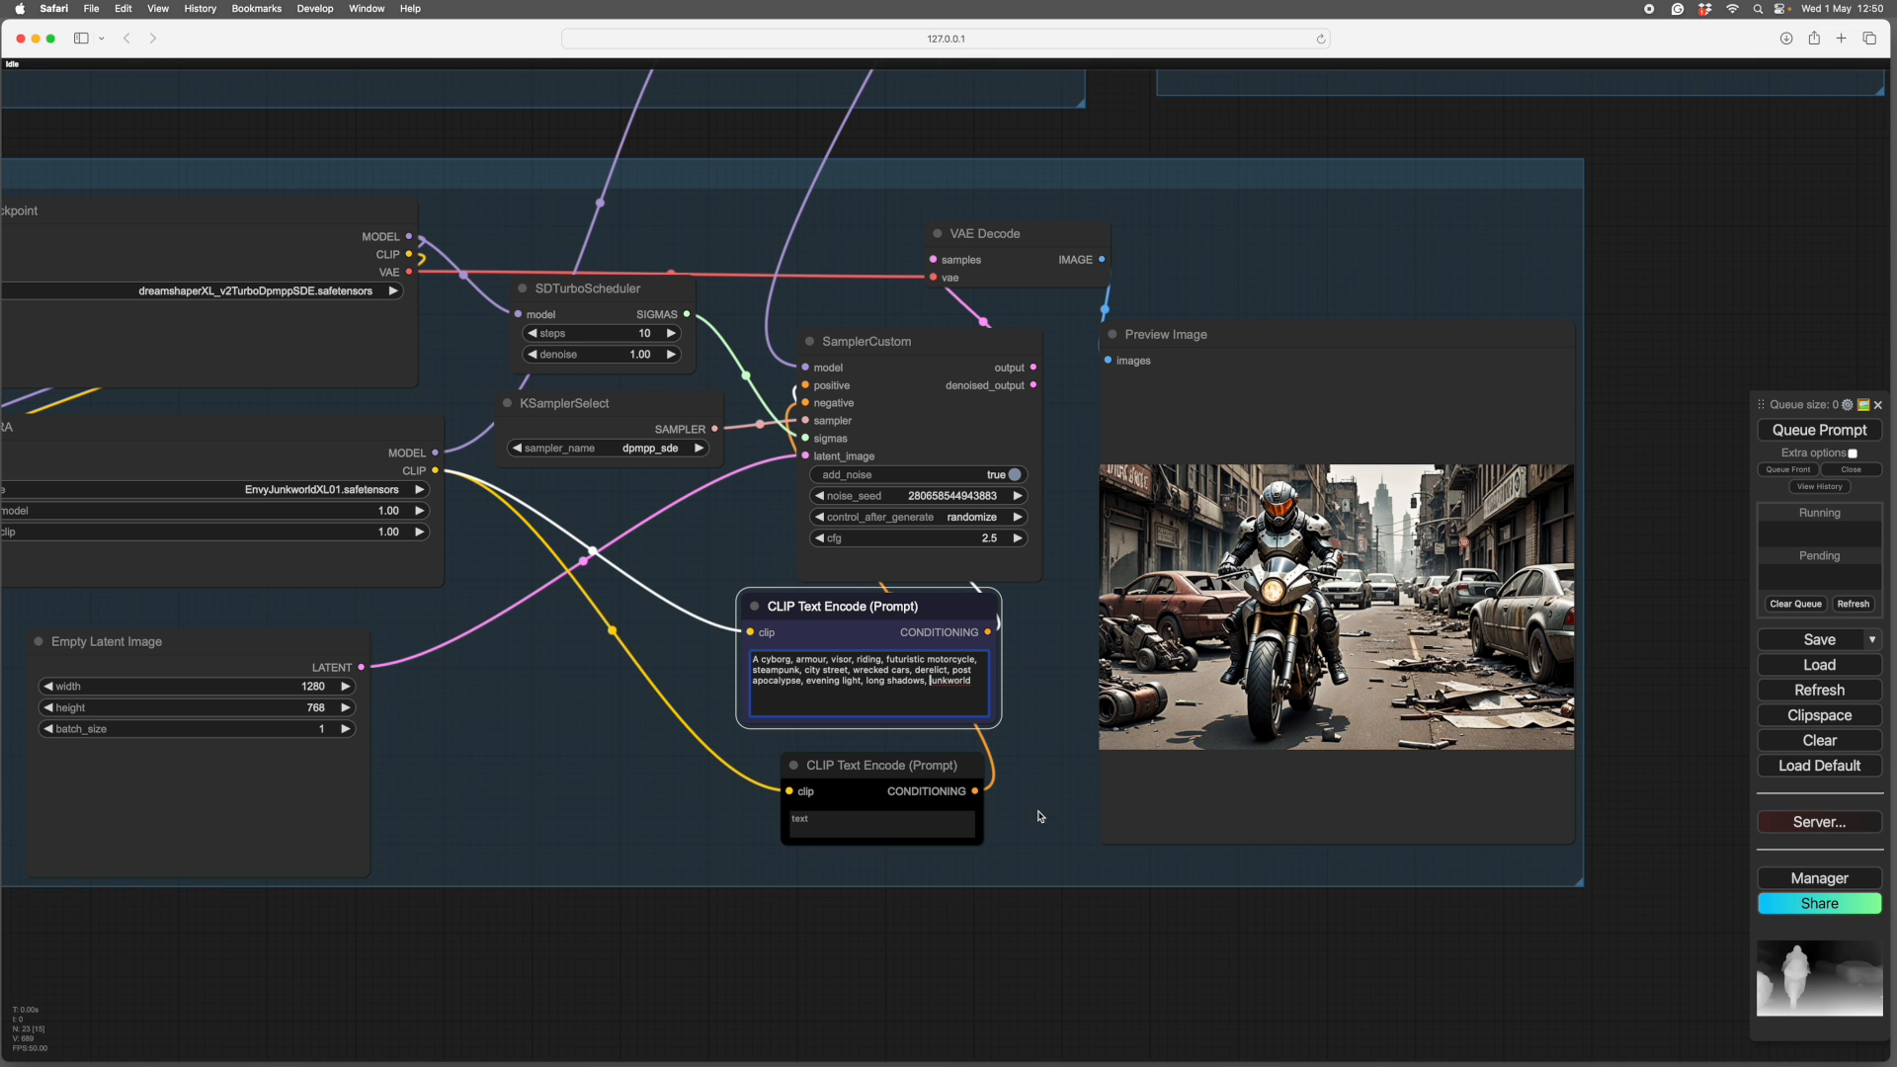
left_click_drag(1123, 938, 974, 936)
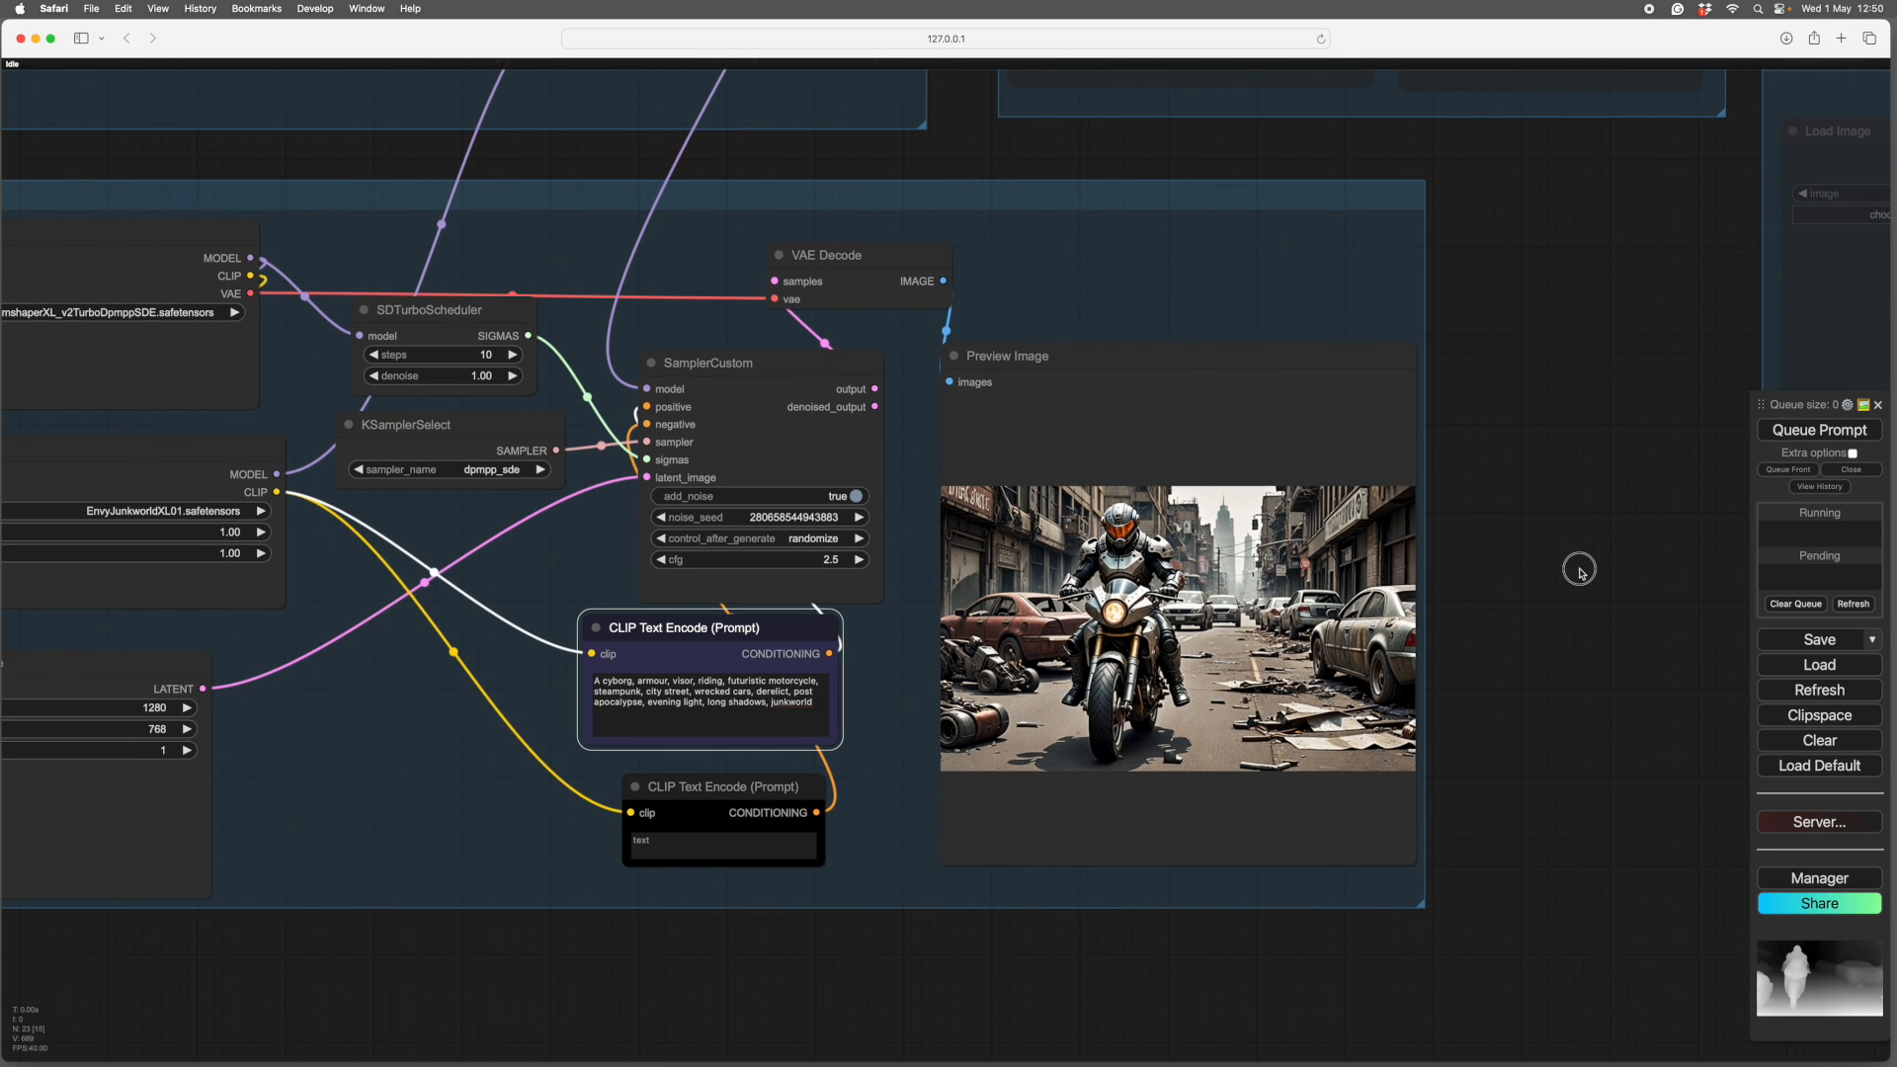
key("ctrl+Return")
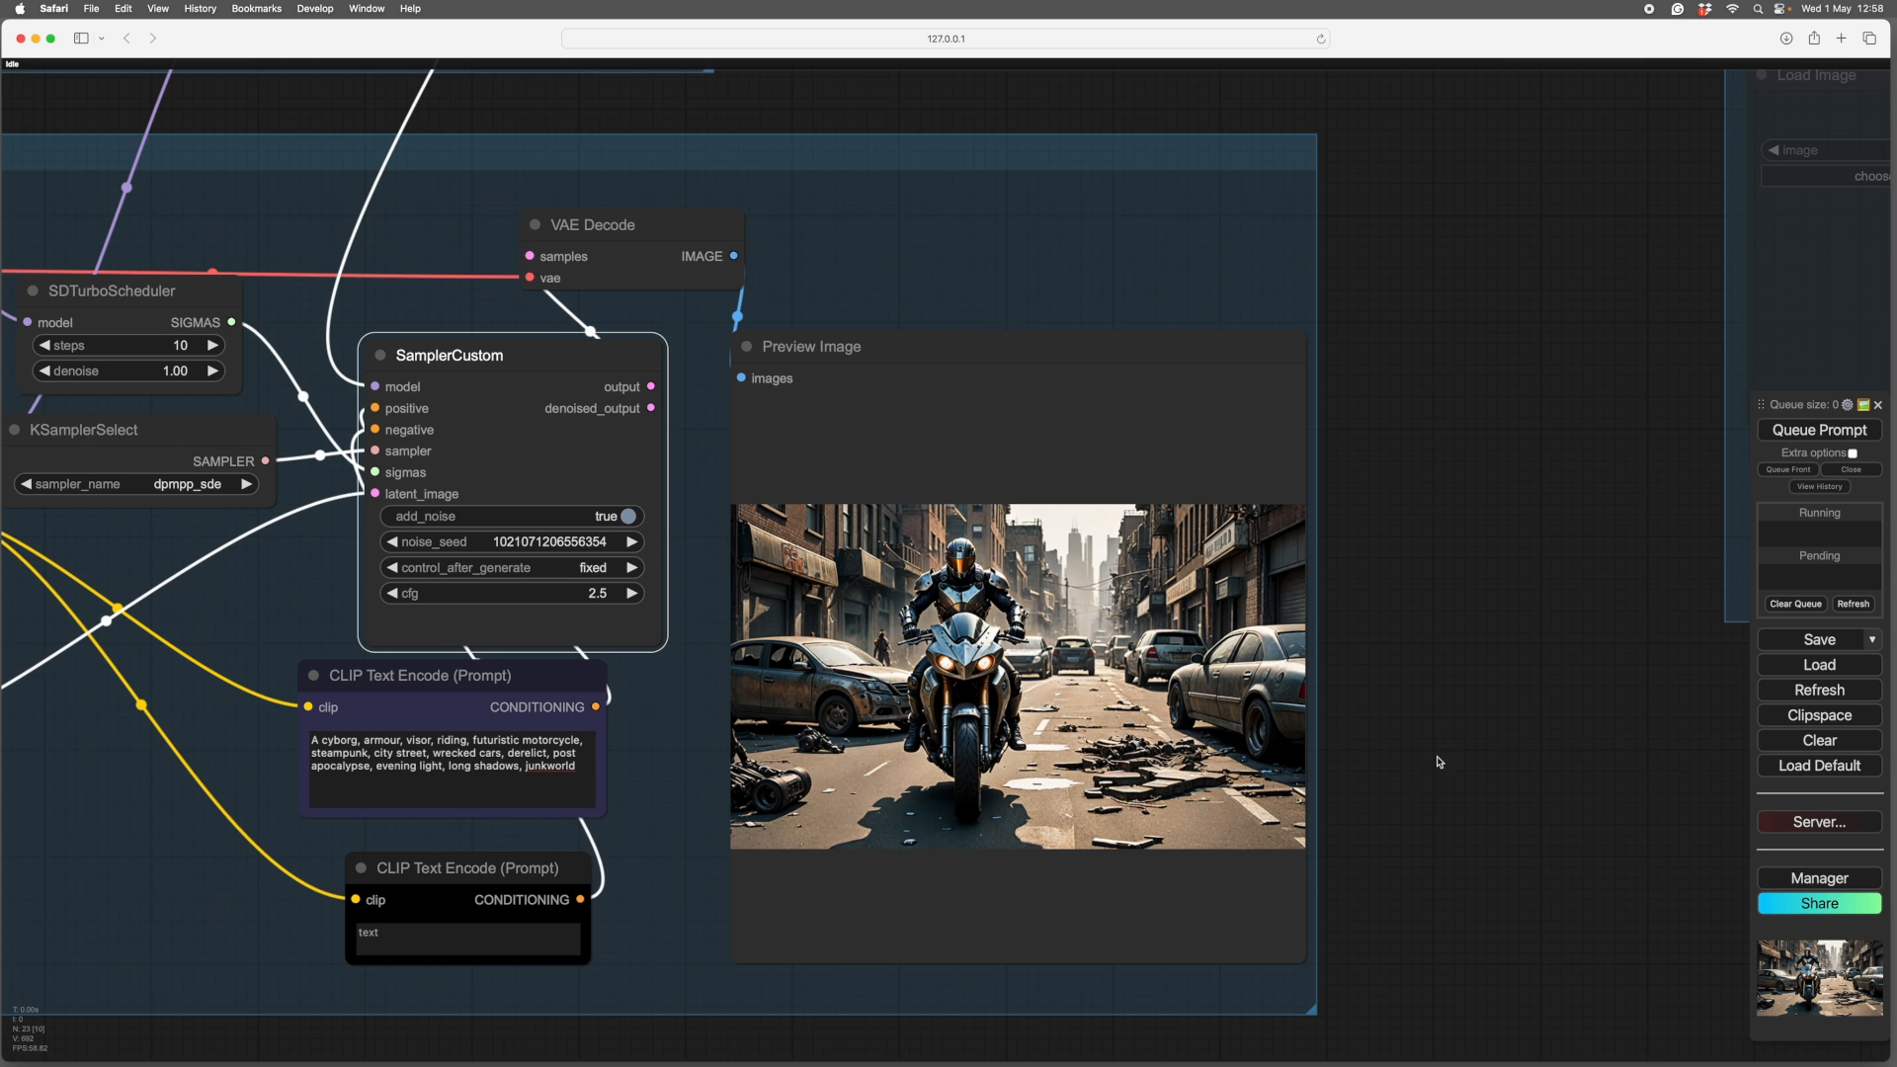
- Examine the newly generated rider image in Preview Image for its evening light, long shadows, rider and street details
left_click_drag(1388, 770, 1589, 692)
scroll(1522, 765, "up", 2)
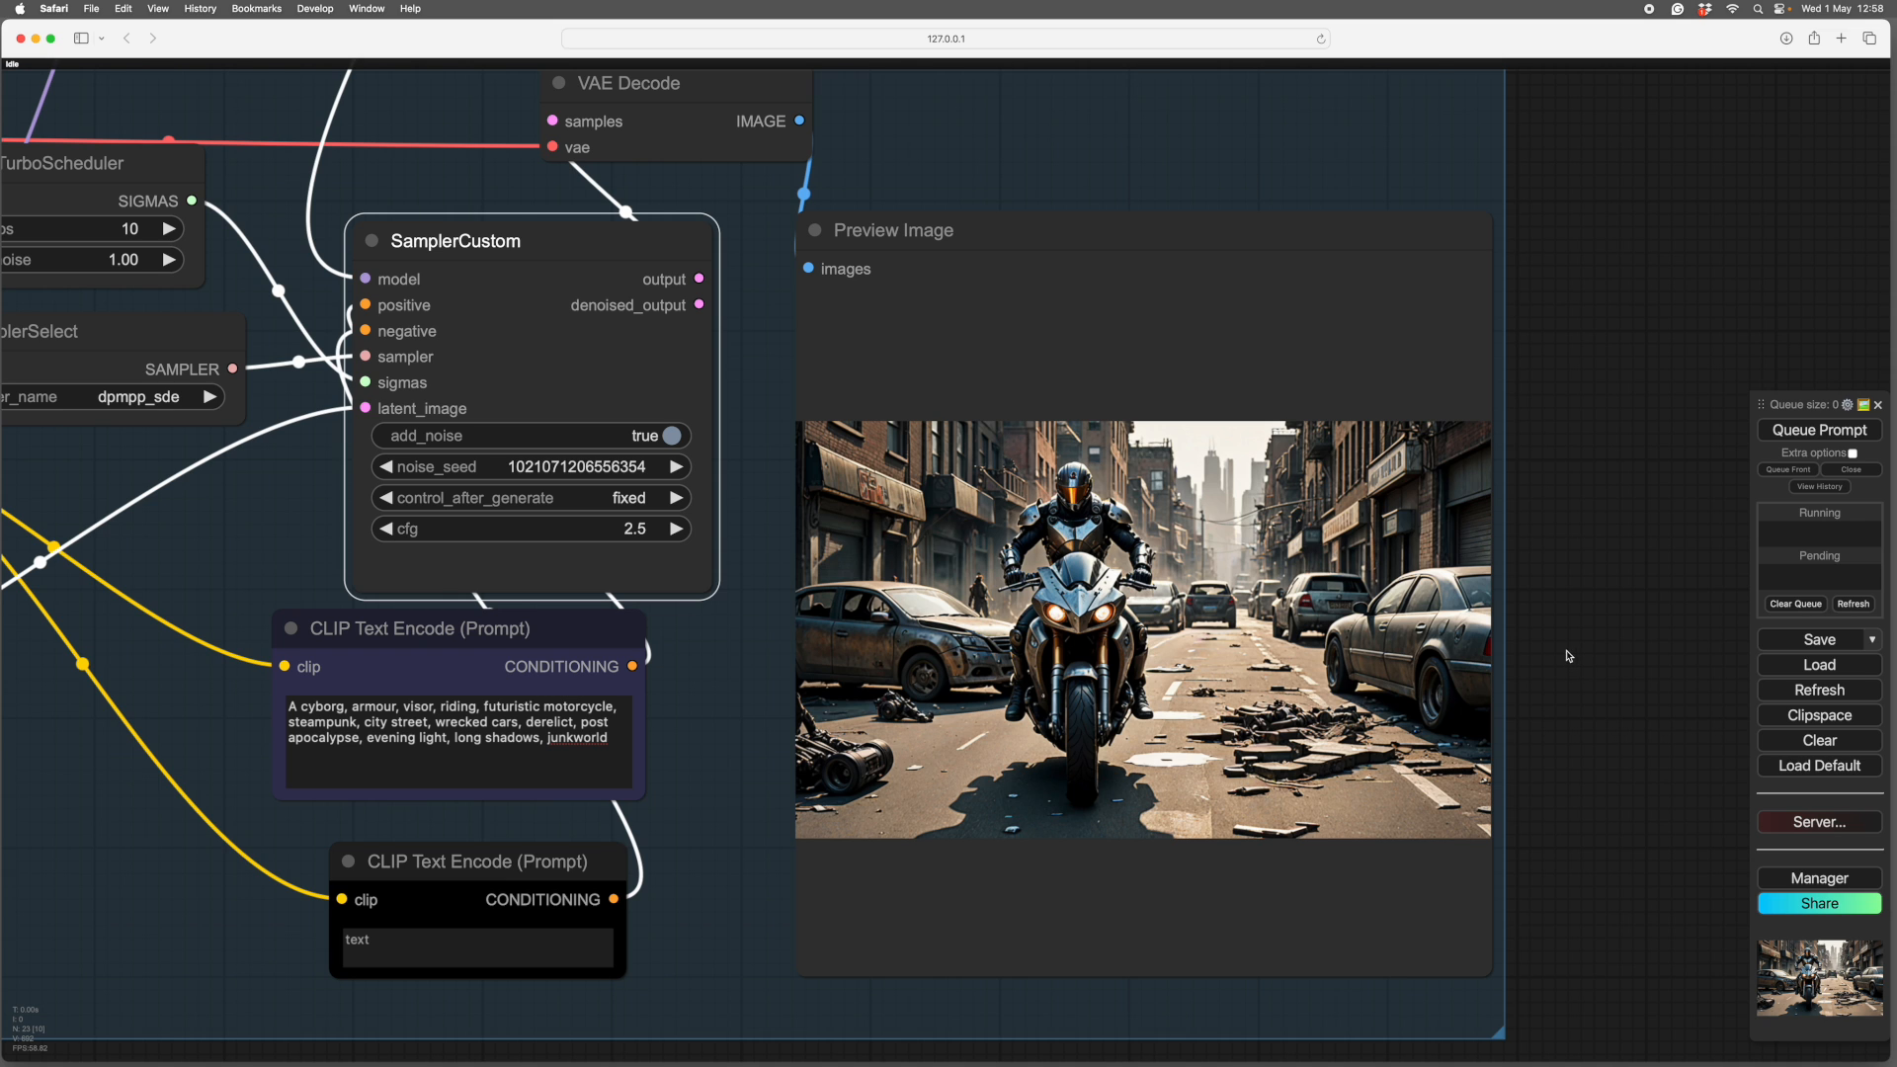
scroll(1554, 665, "down", 2)
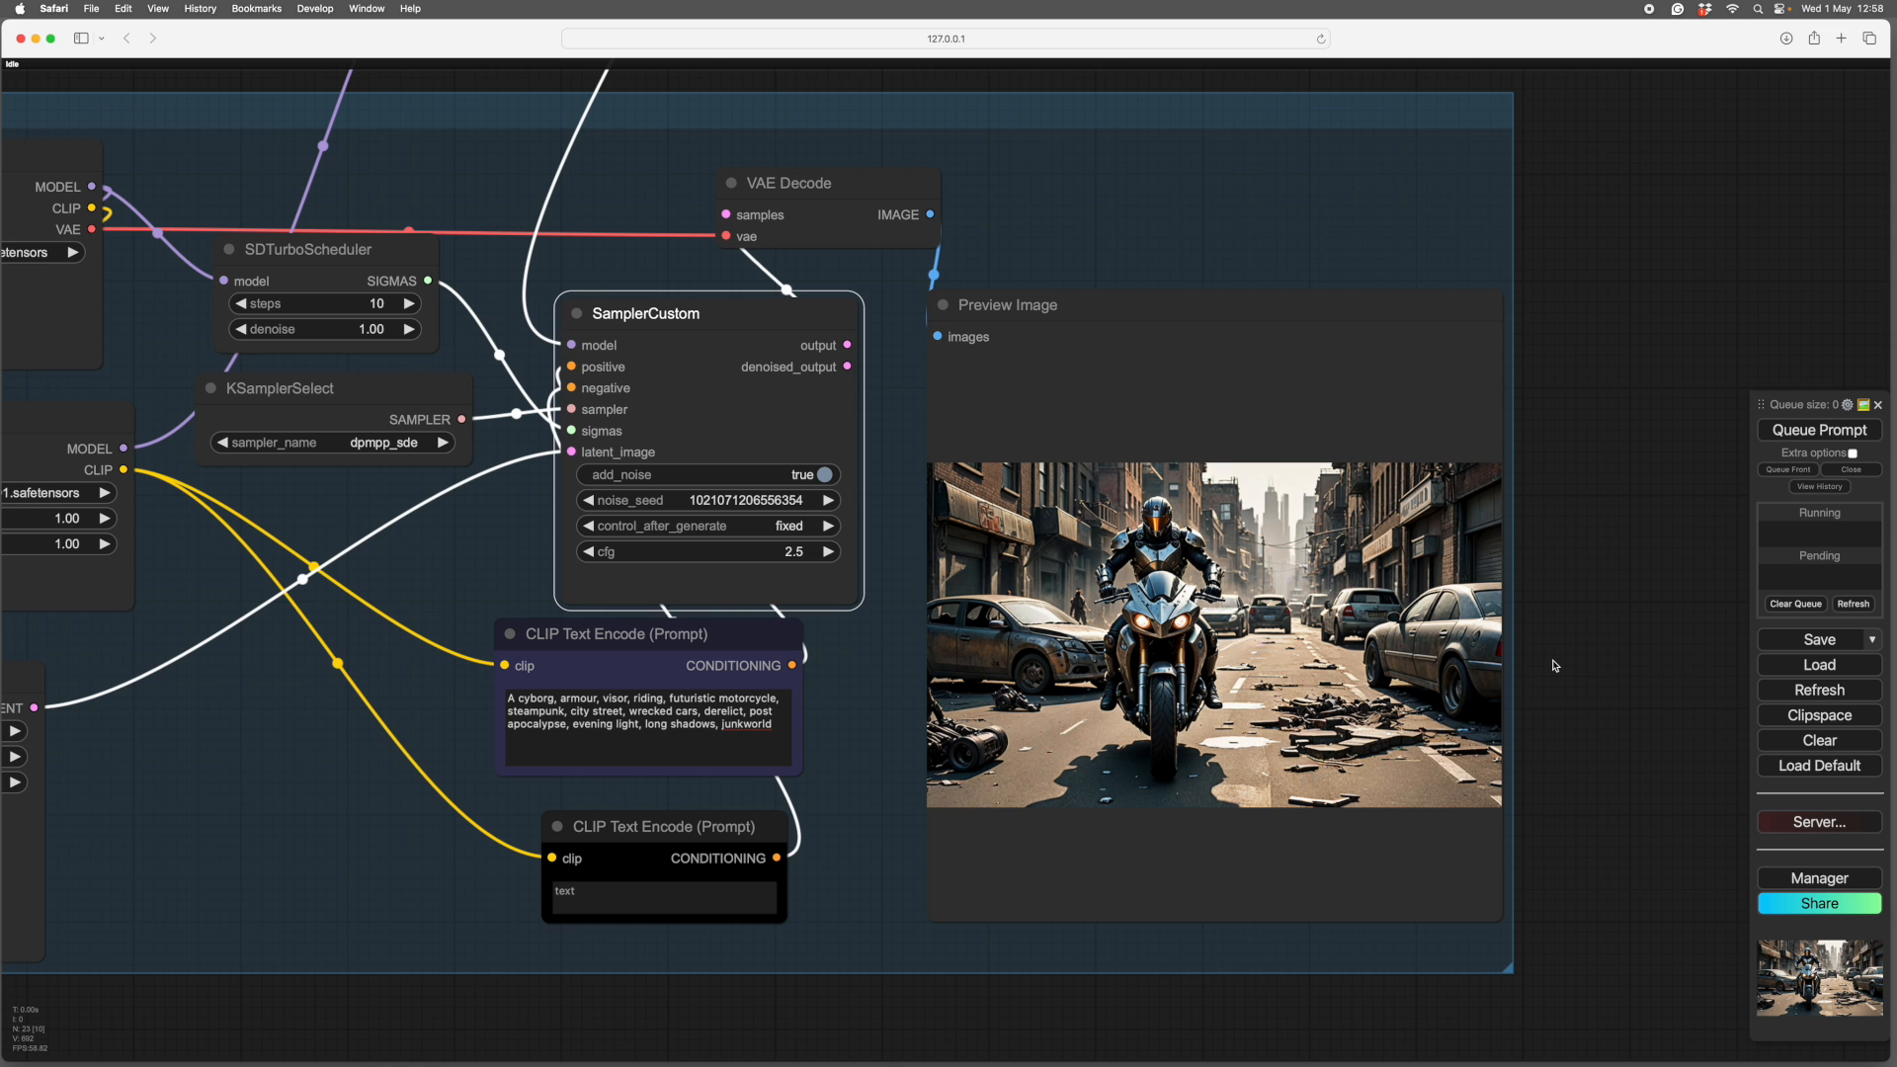
left_click(1554, 665)
scroll(1554, 665, "down", 2)
scroll(1551, 667, "up", 4)
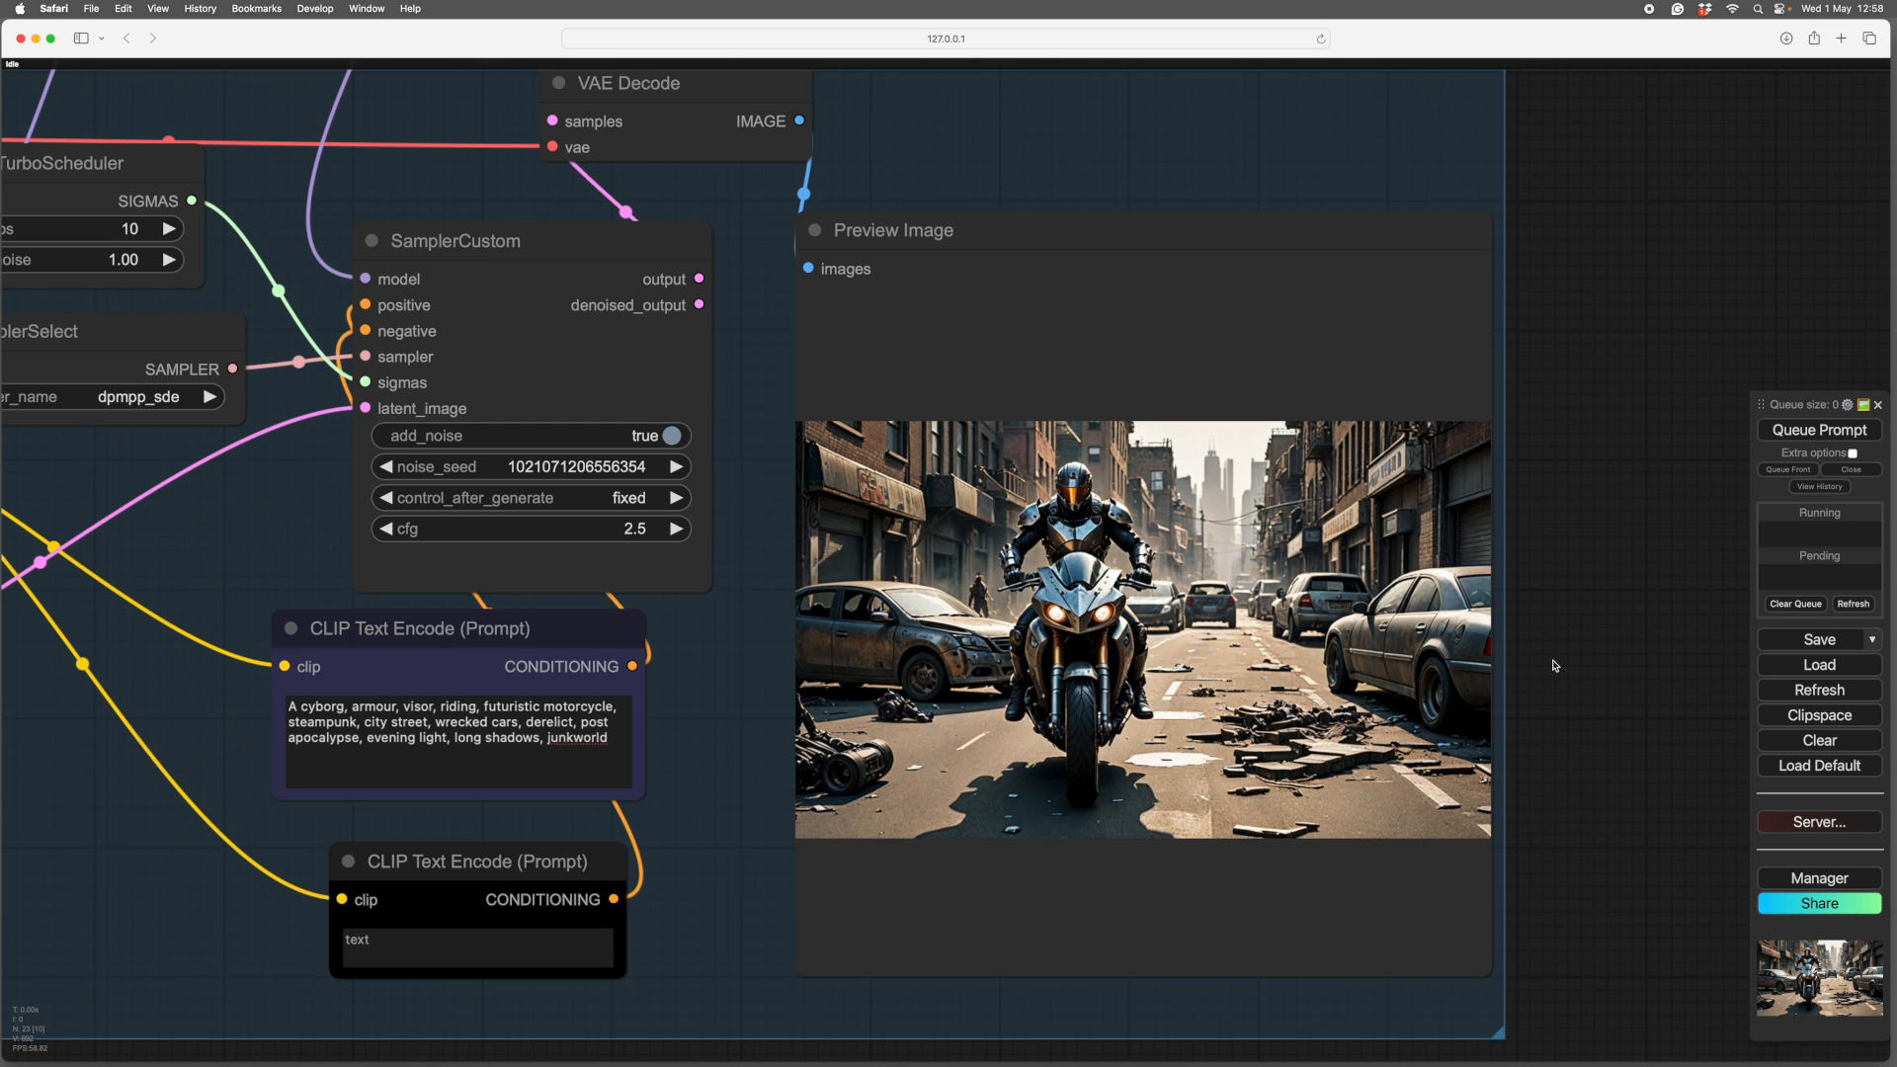
left_click_drag(1551, 682, 1598, 663)
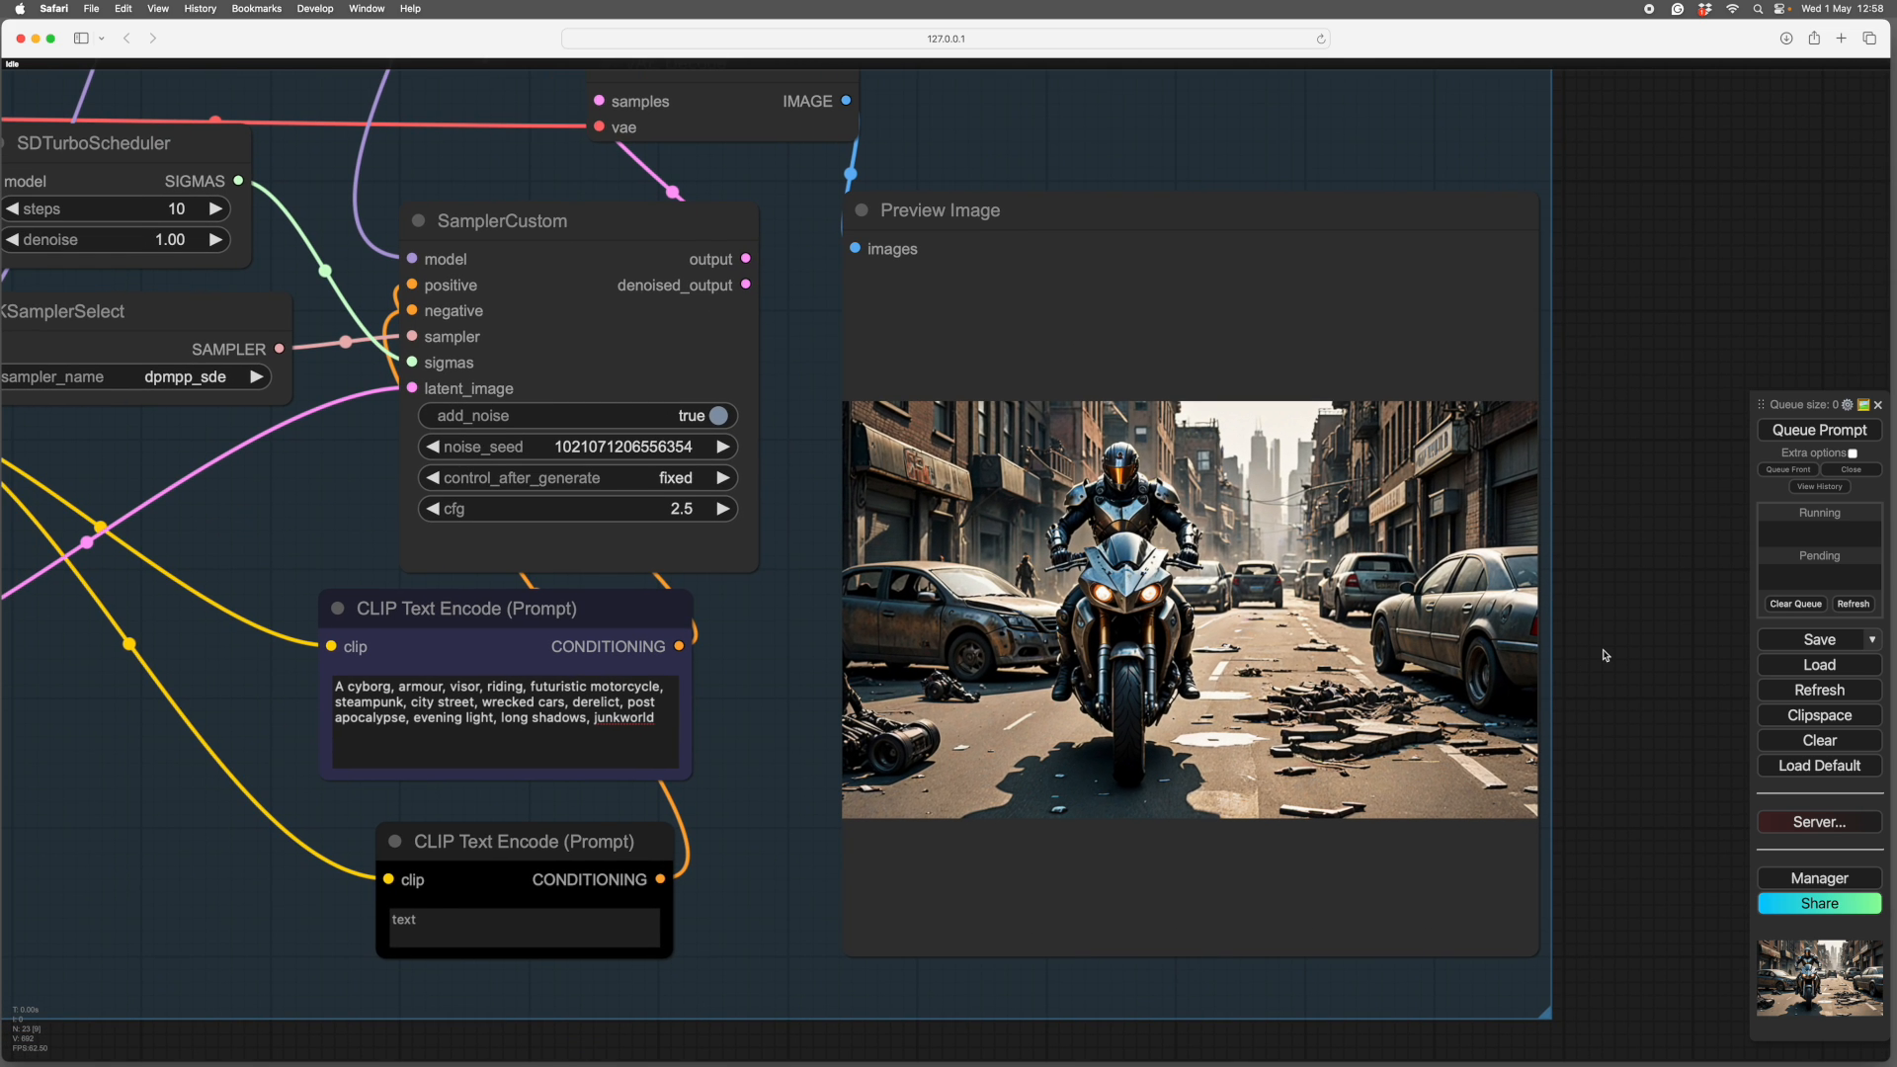
scroll(1603, 656, "down", 2)
scroll(1620, 659, "up", 1)
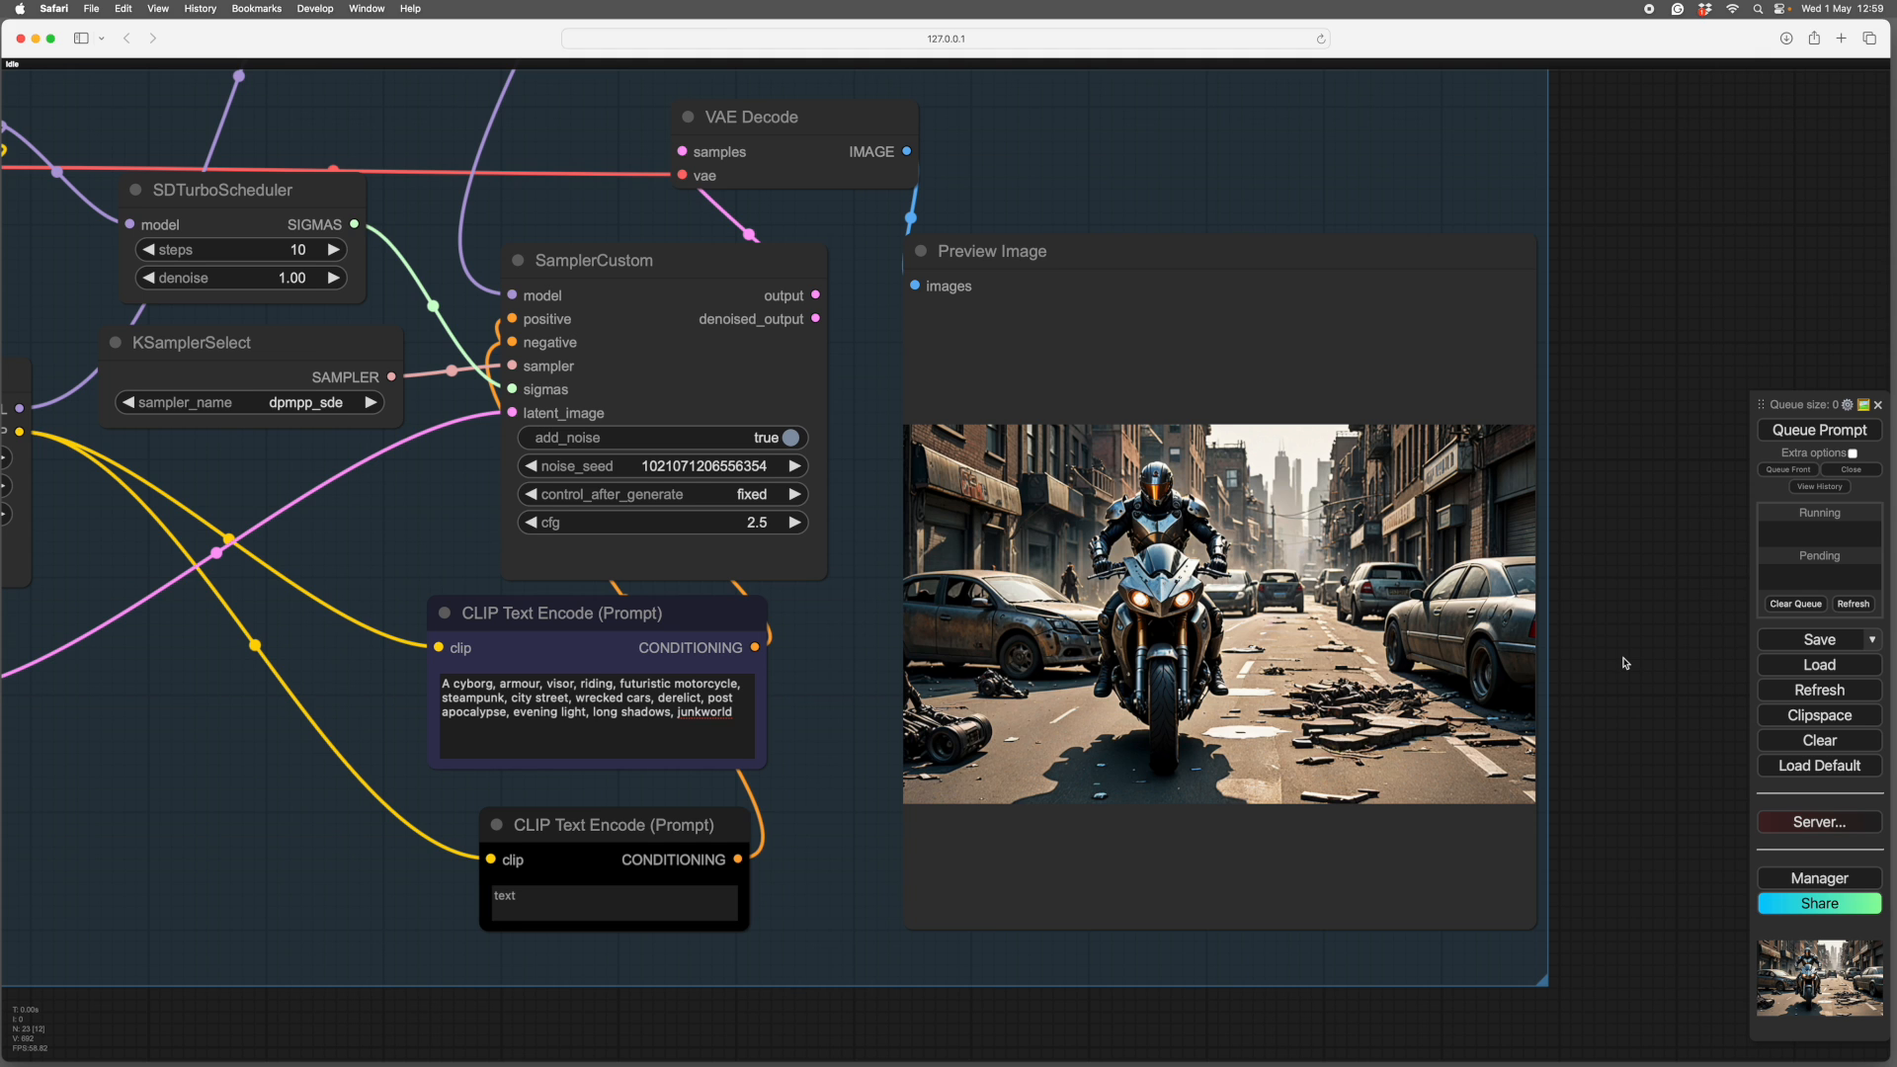
scroll(1610, 668, "up", 1)
scroll(1602, 745, "up", 1)
scroll(1607, 748, "down", 1)
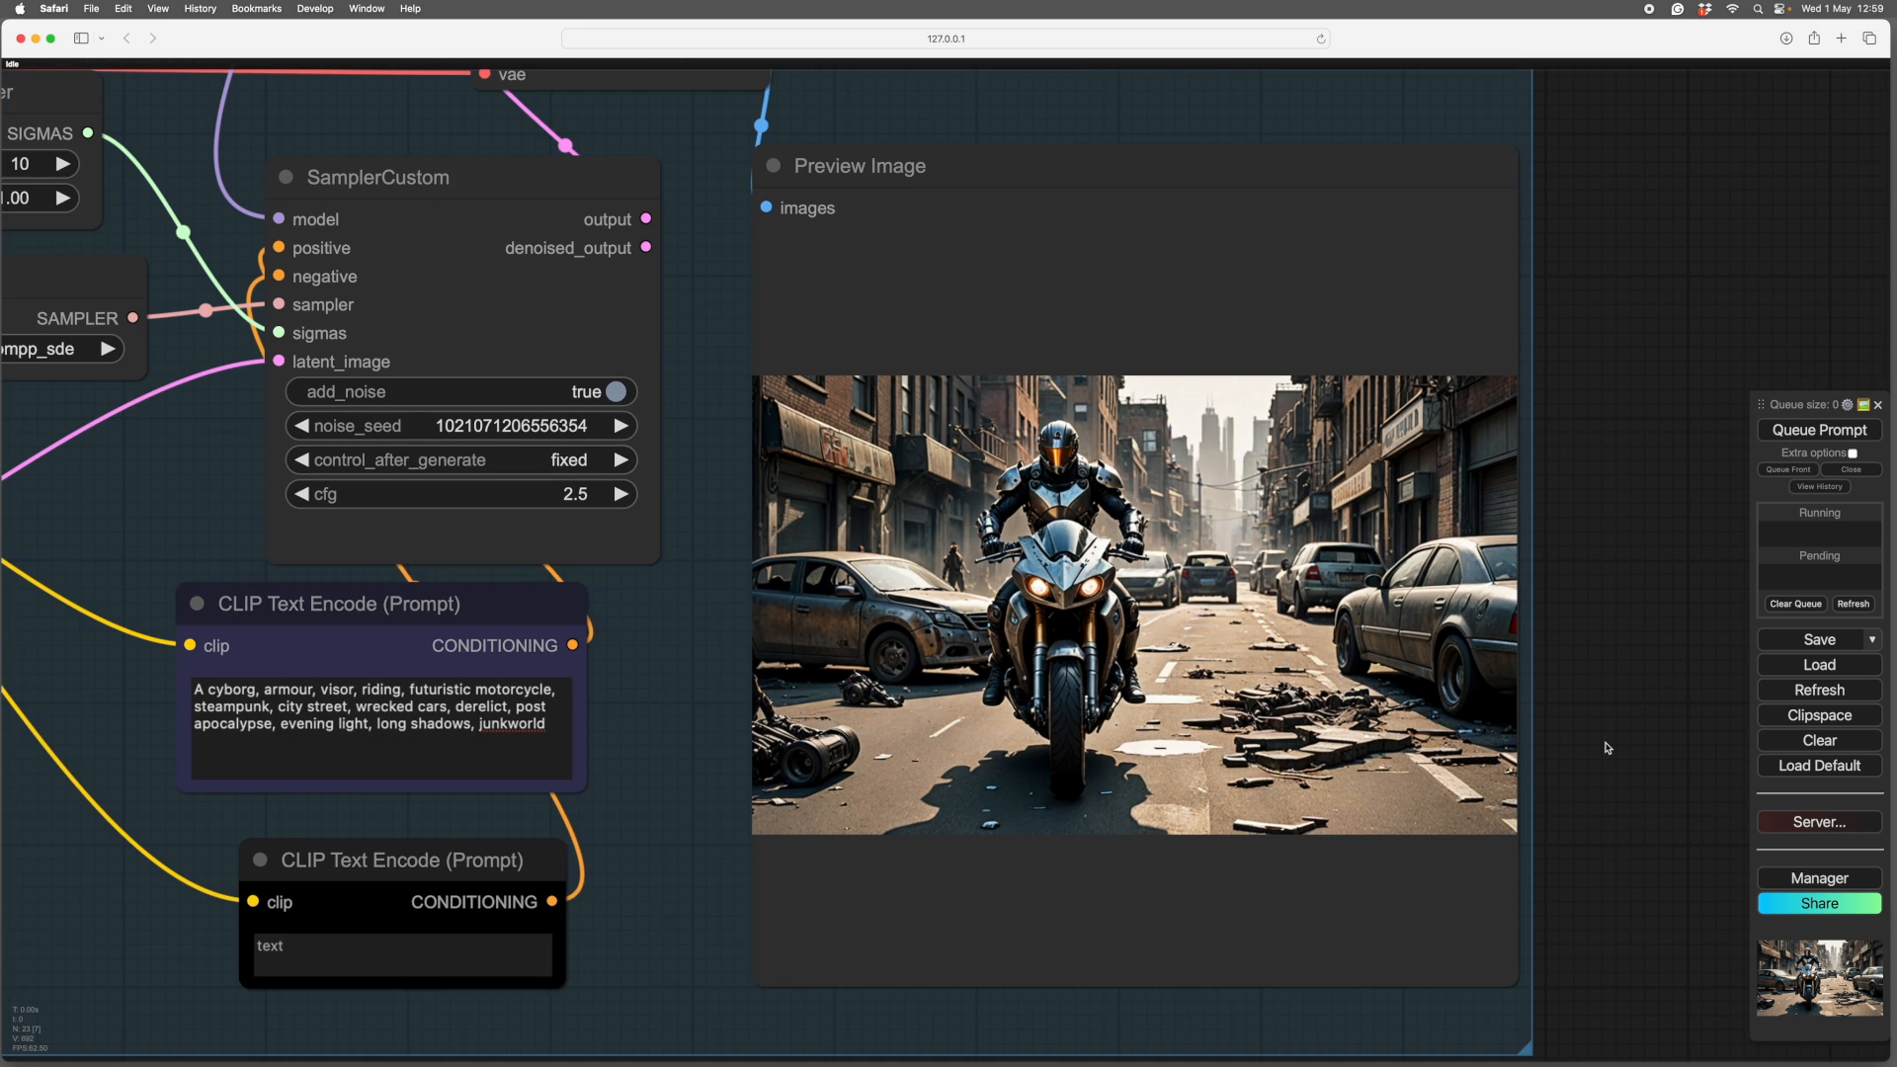
scroll(1607, 748, "down", 1)
- Review the new image alongside the IPAdapter composition settings and the Process group's nodes
scroll(1621, 749, "down", 1)
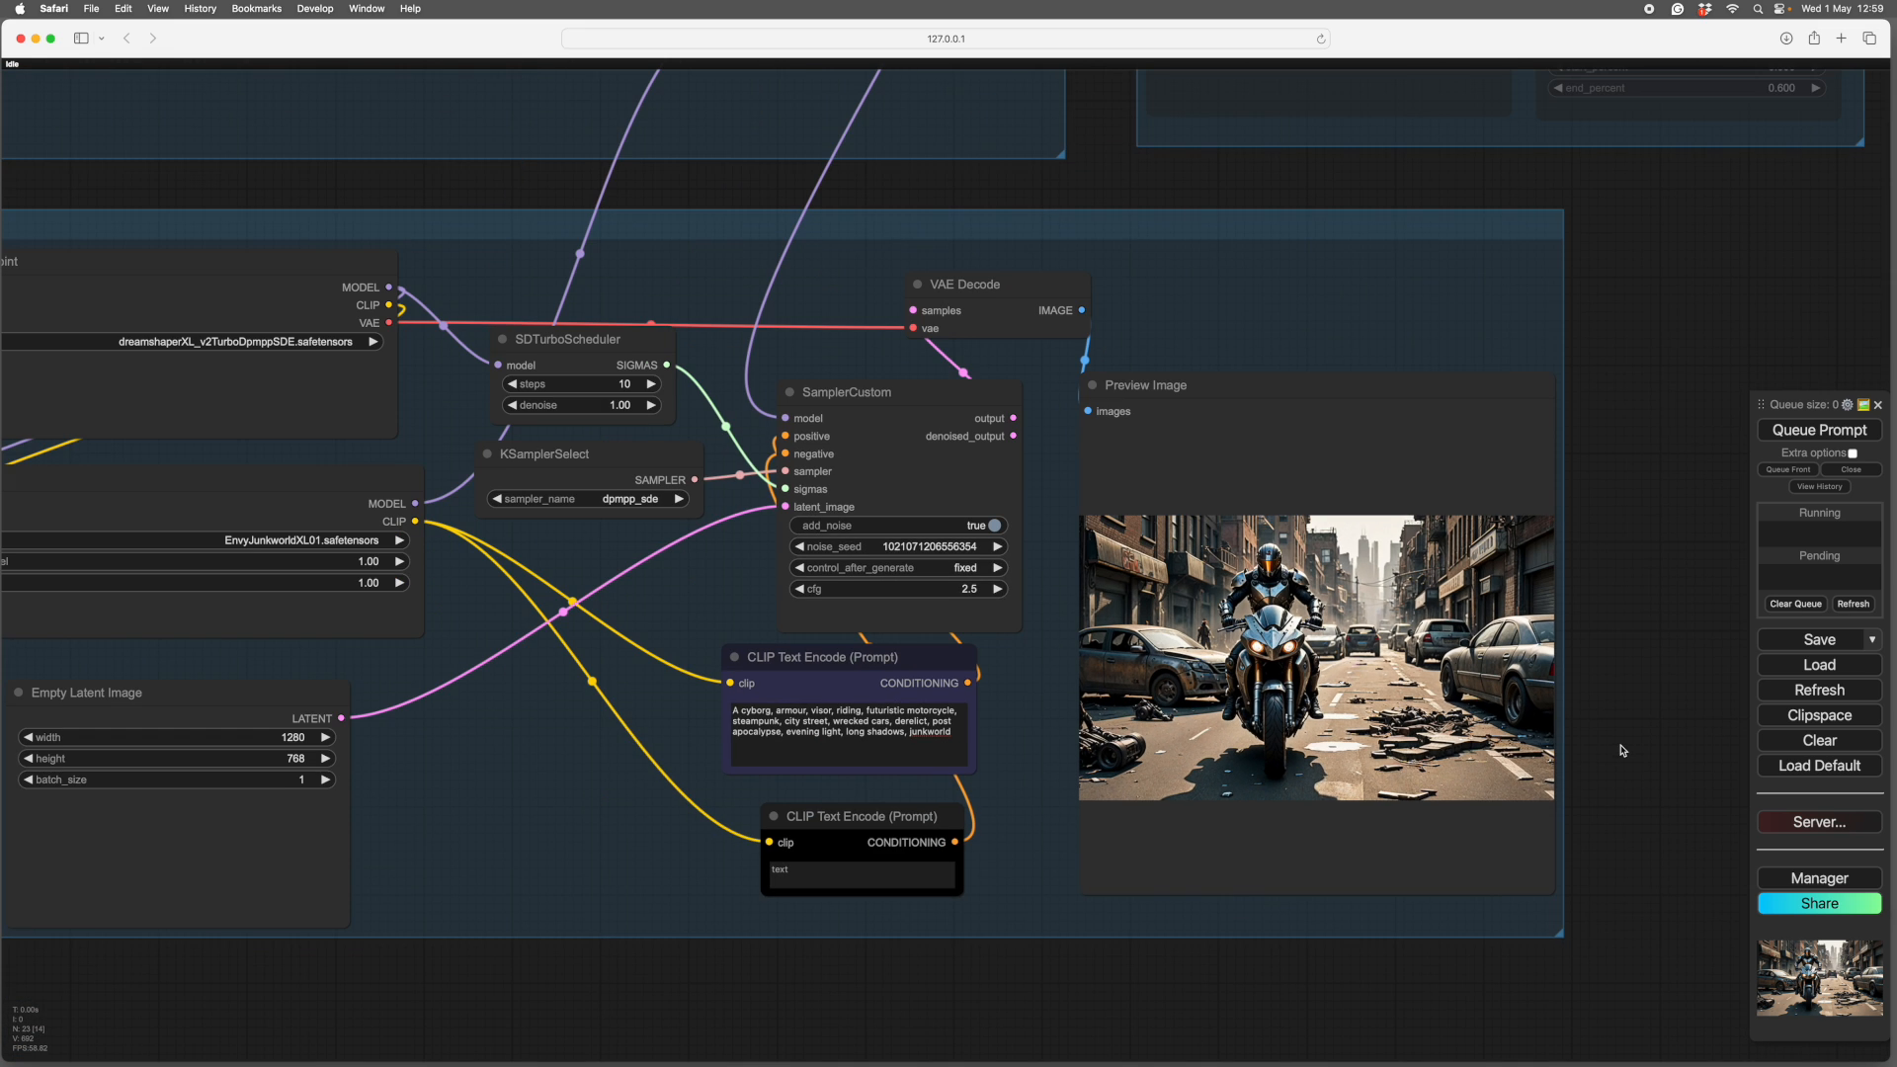
scroll(1640, 731, "down", 1)
scroll(1665, 755, "down", 1)
scroll(1669, 766, "up", 2)
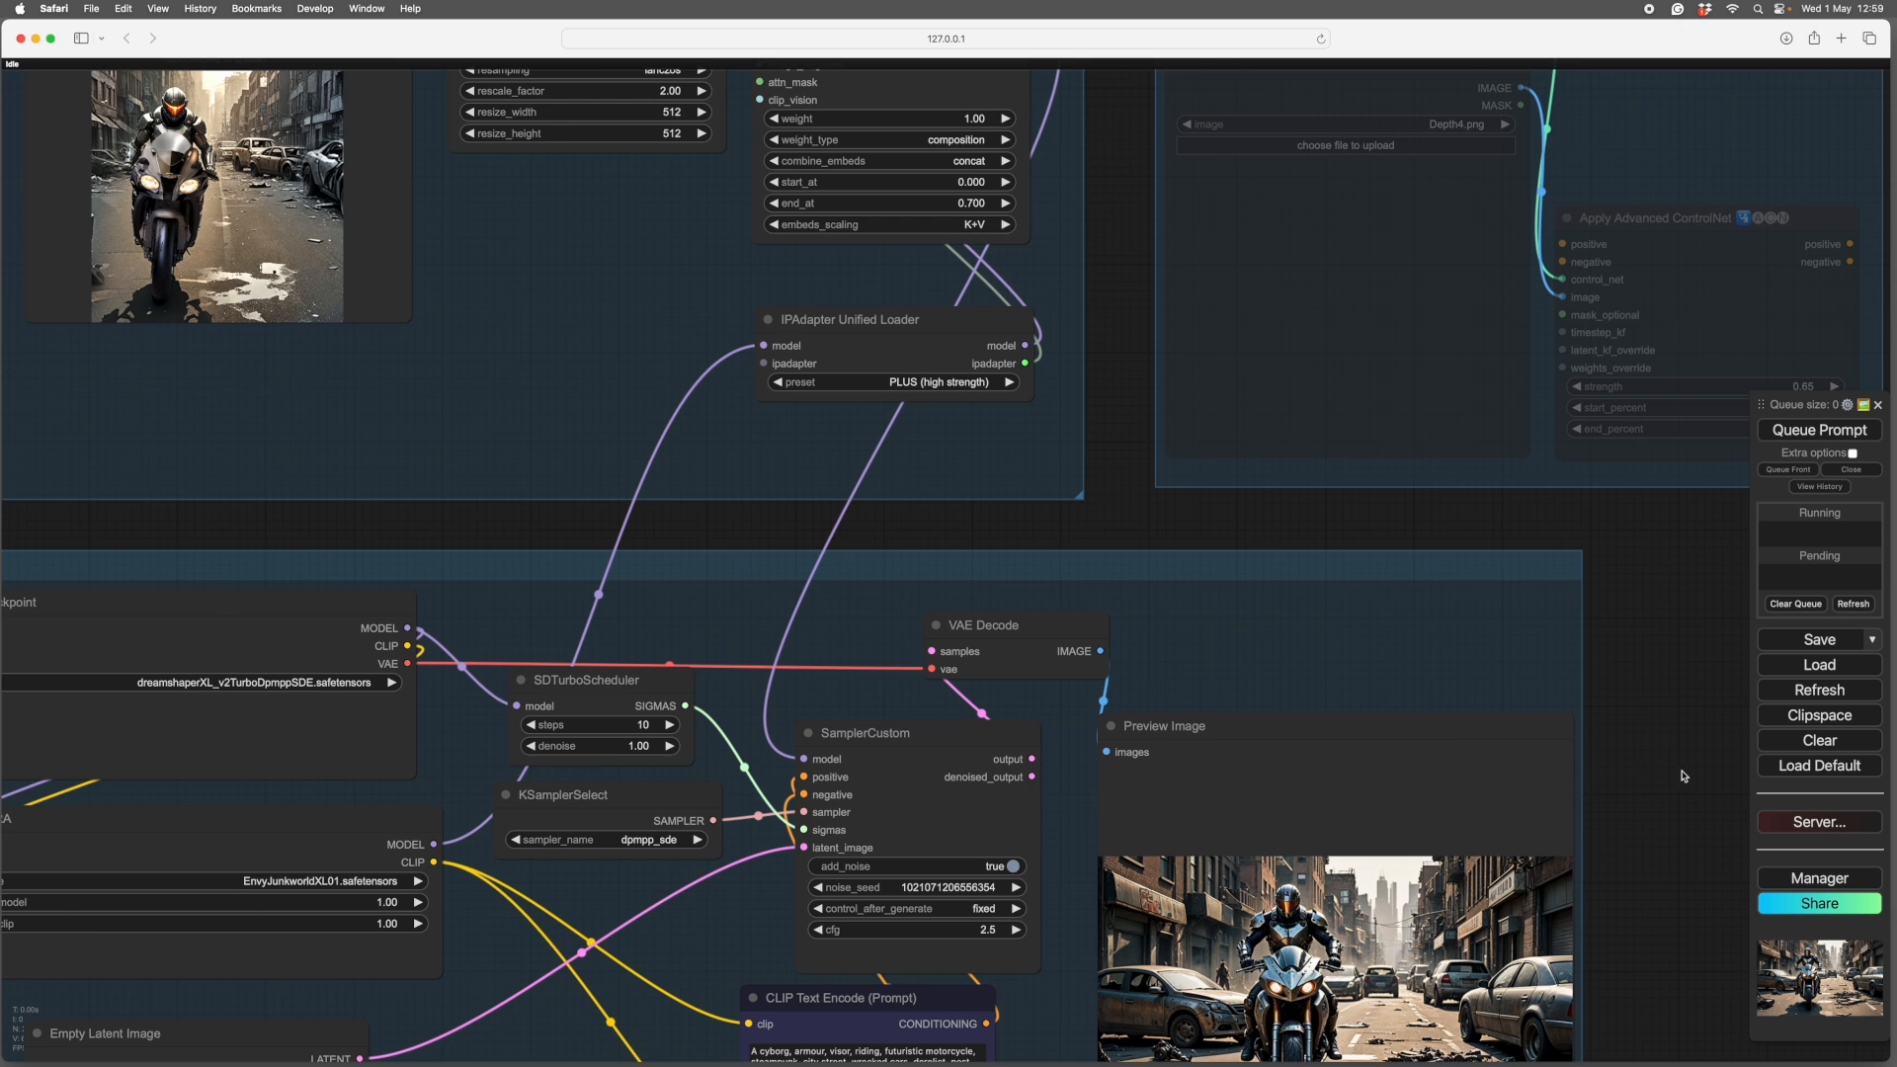
scroll(1680, 774, "up", 5)
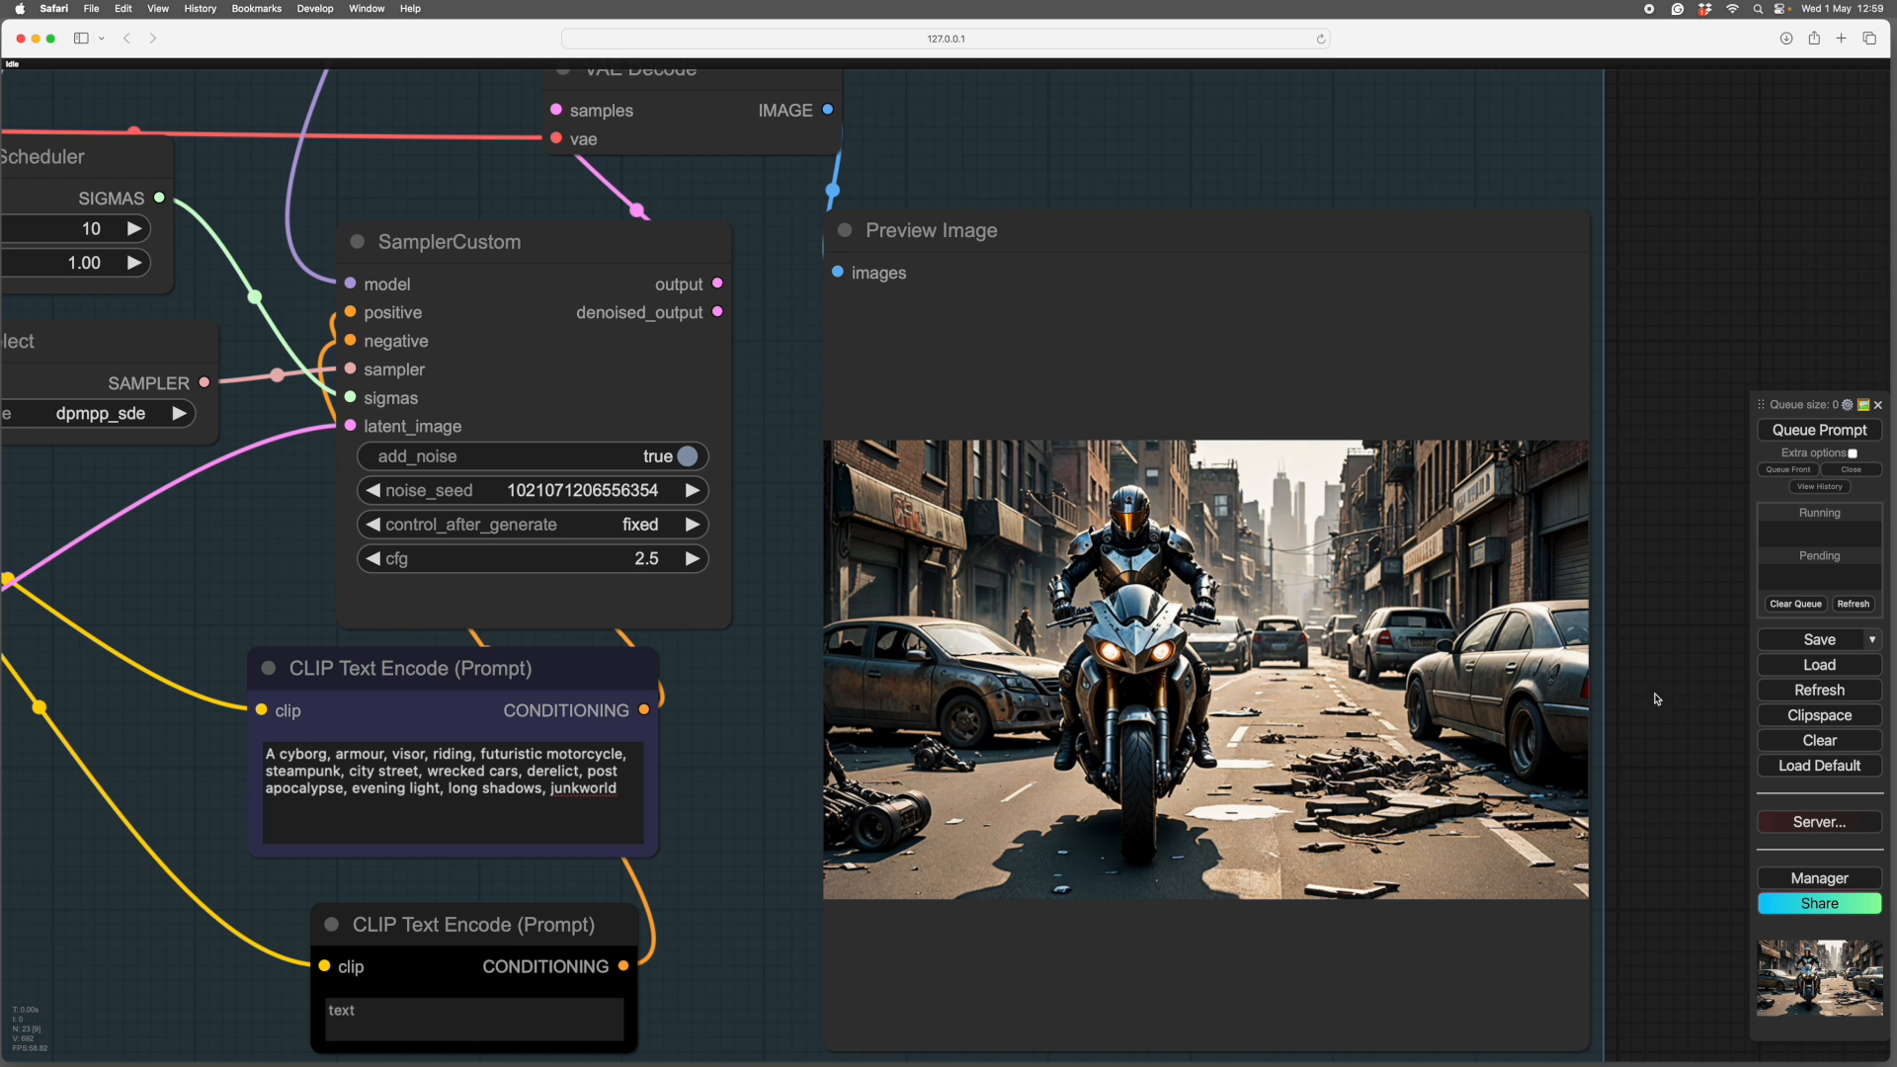
scroll(1658, 709, "down", 4)
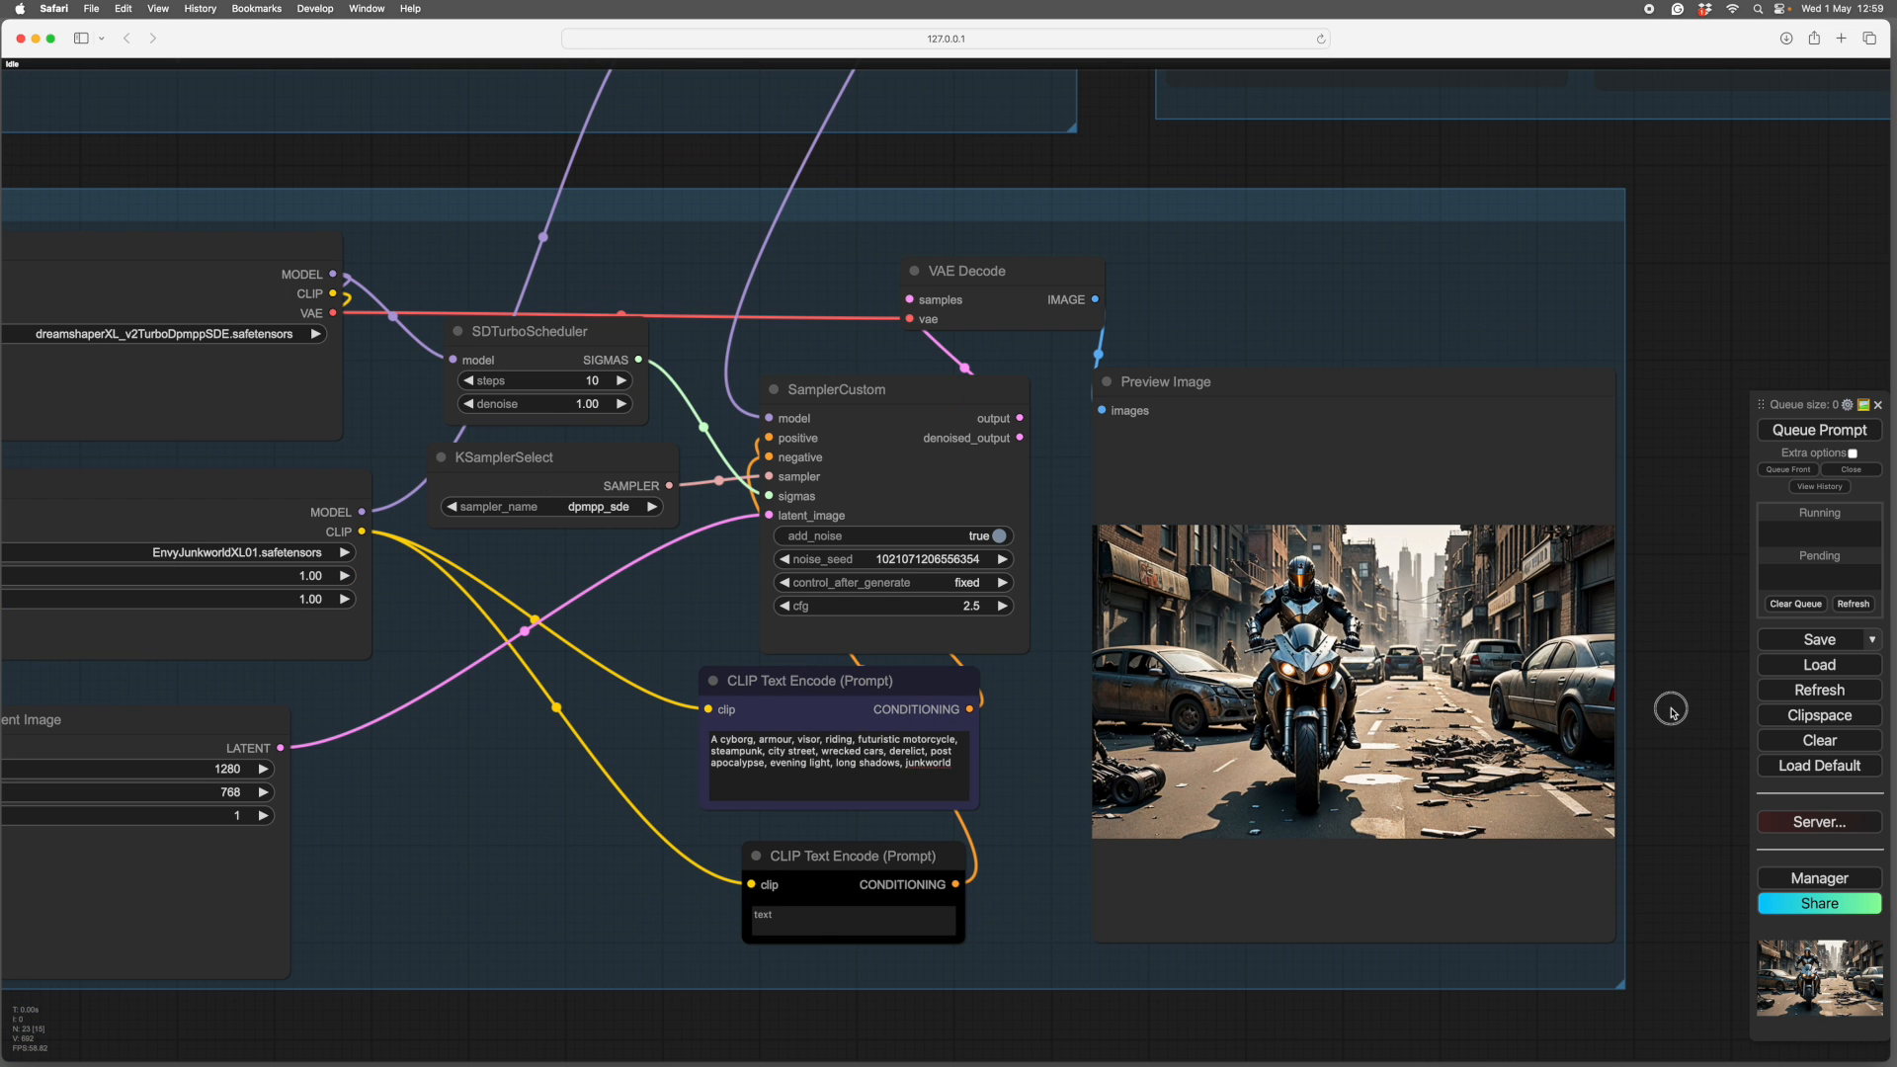
scroll(1670, 710, "down", 5)
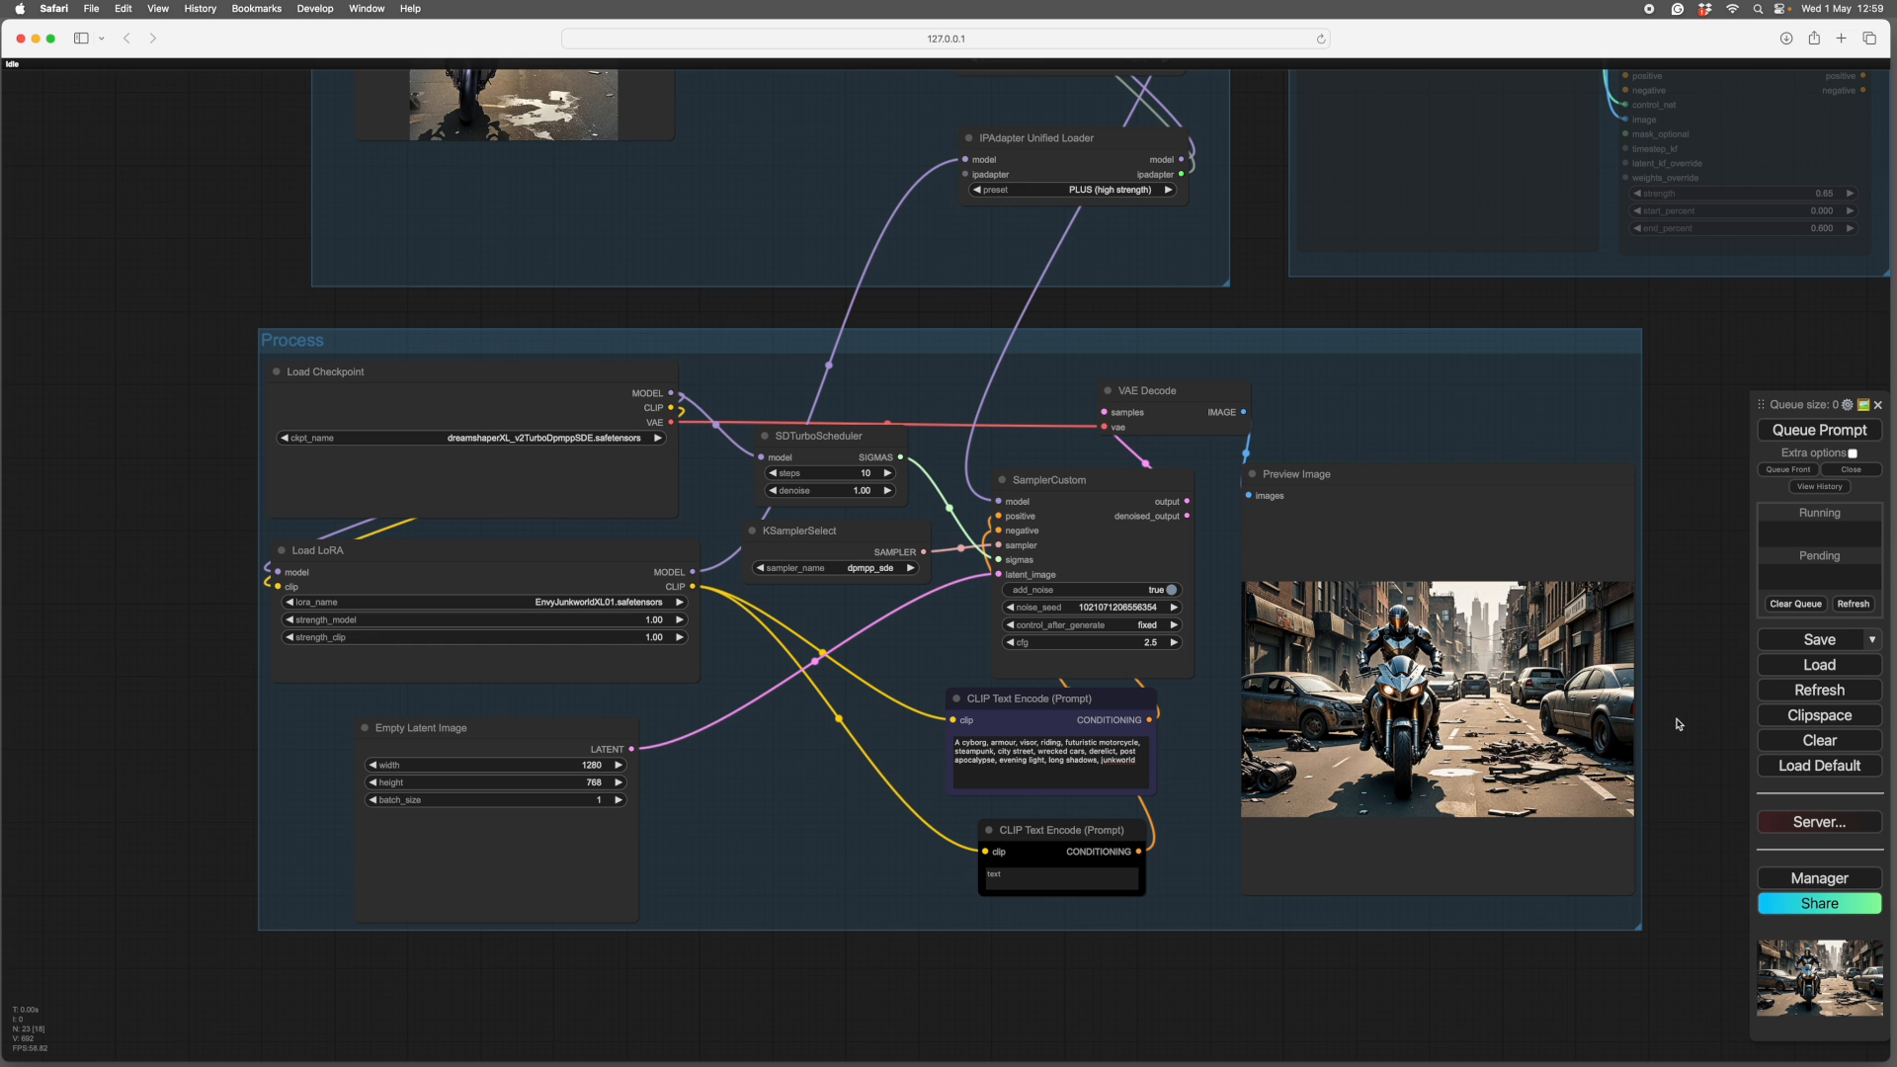
left_click_drag(1704, 574, 1700, 671)
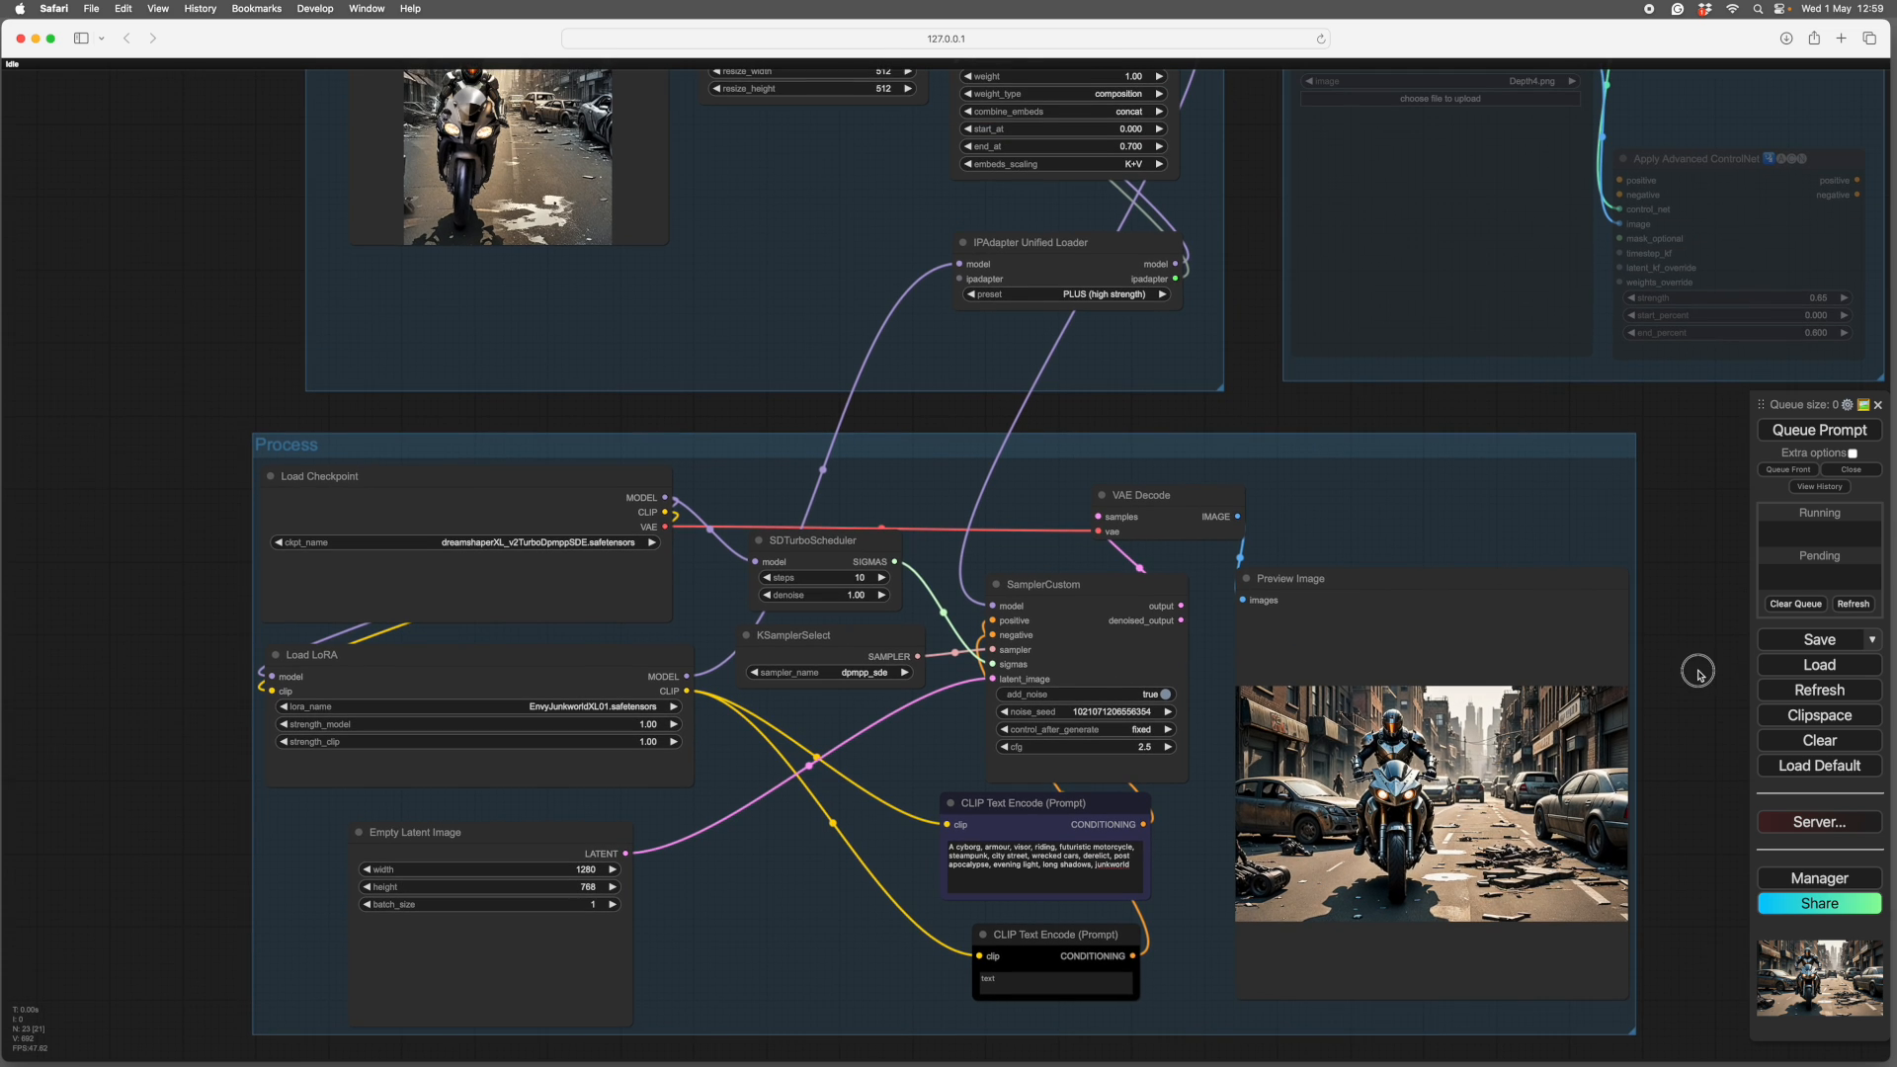
- Move the IPAdapter group to the left, farther away from the ControlNetDepth group
scroll(1699, 674, "down", 2)
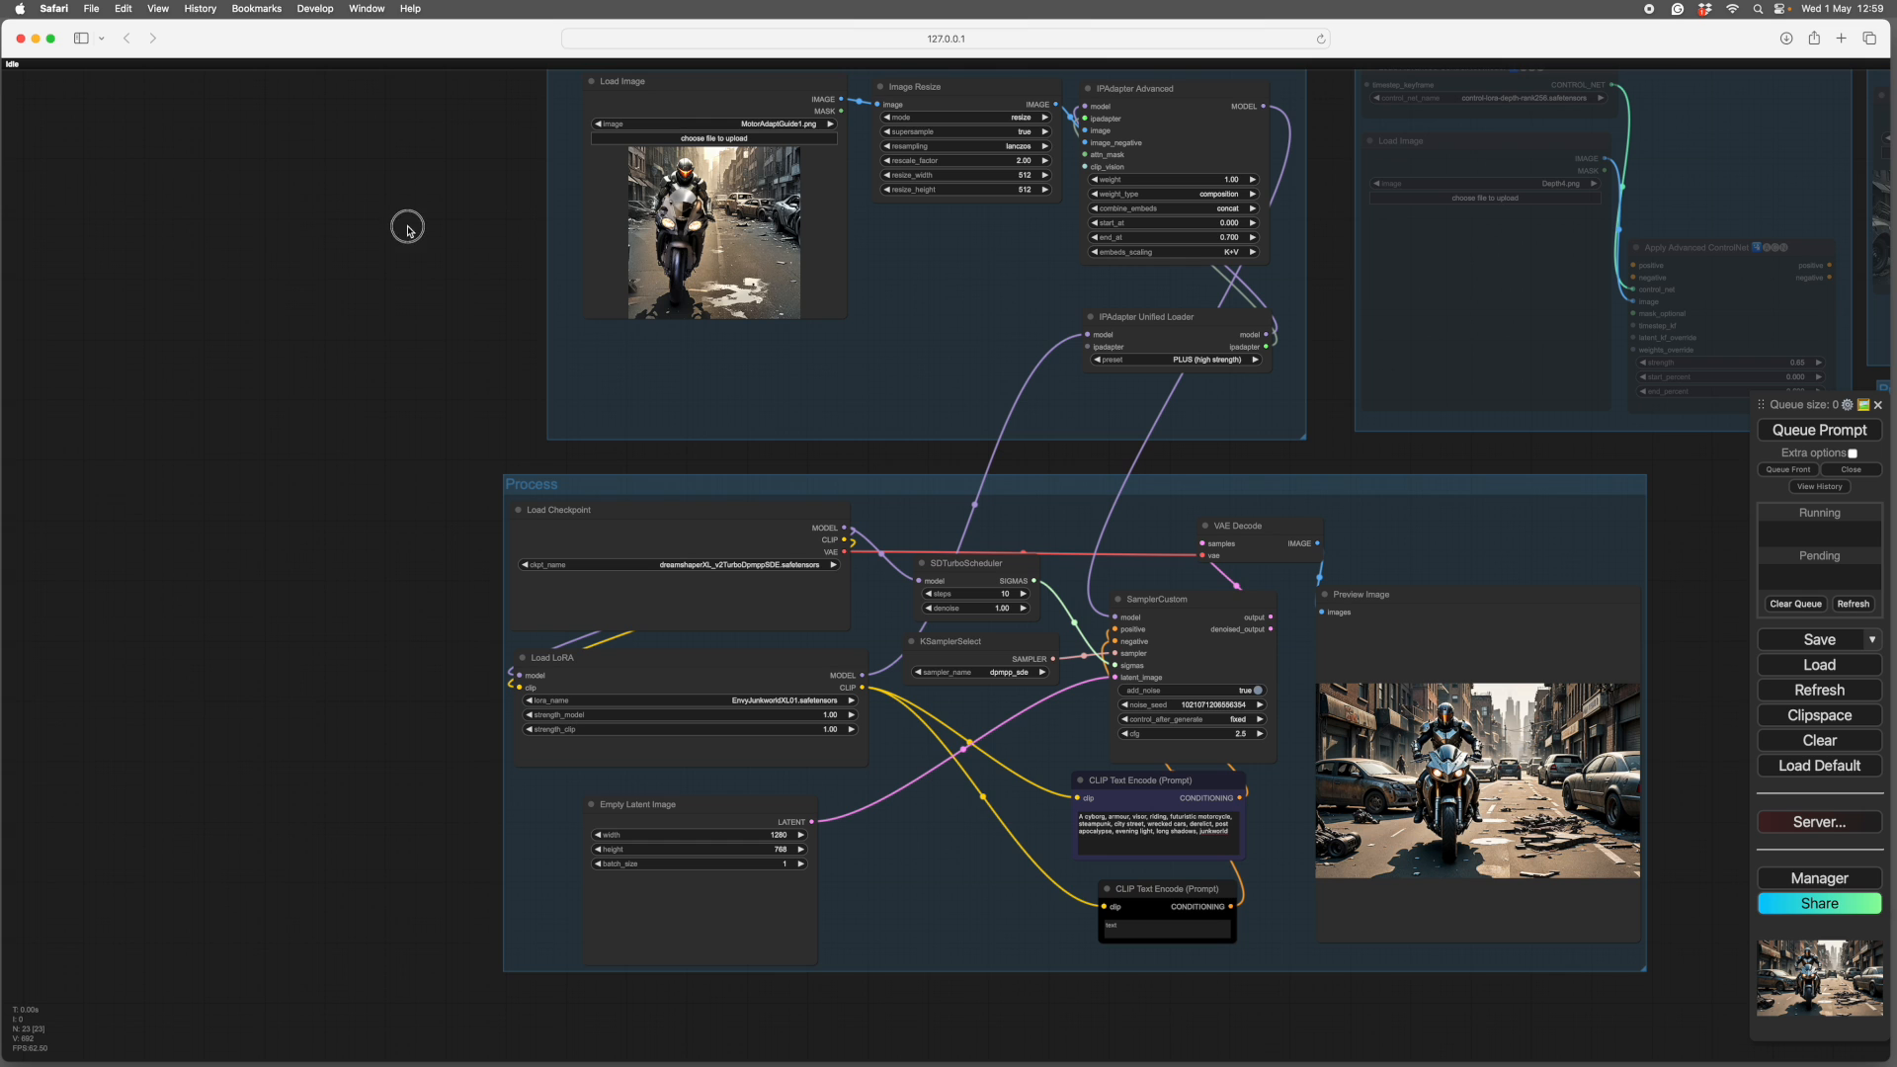
scroll(414, 247, "up", 3)
left_click_drag(700, 107, 525, 114)
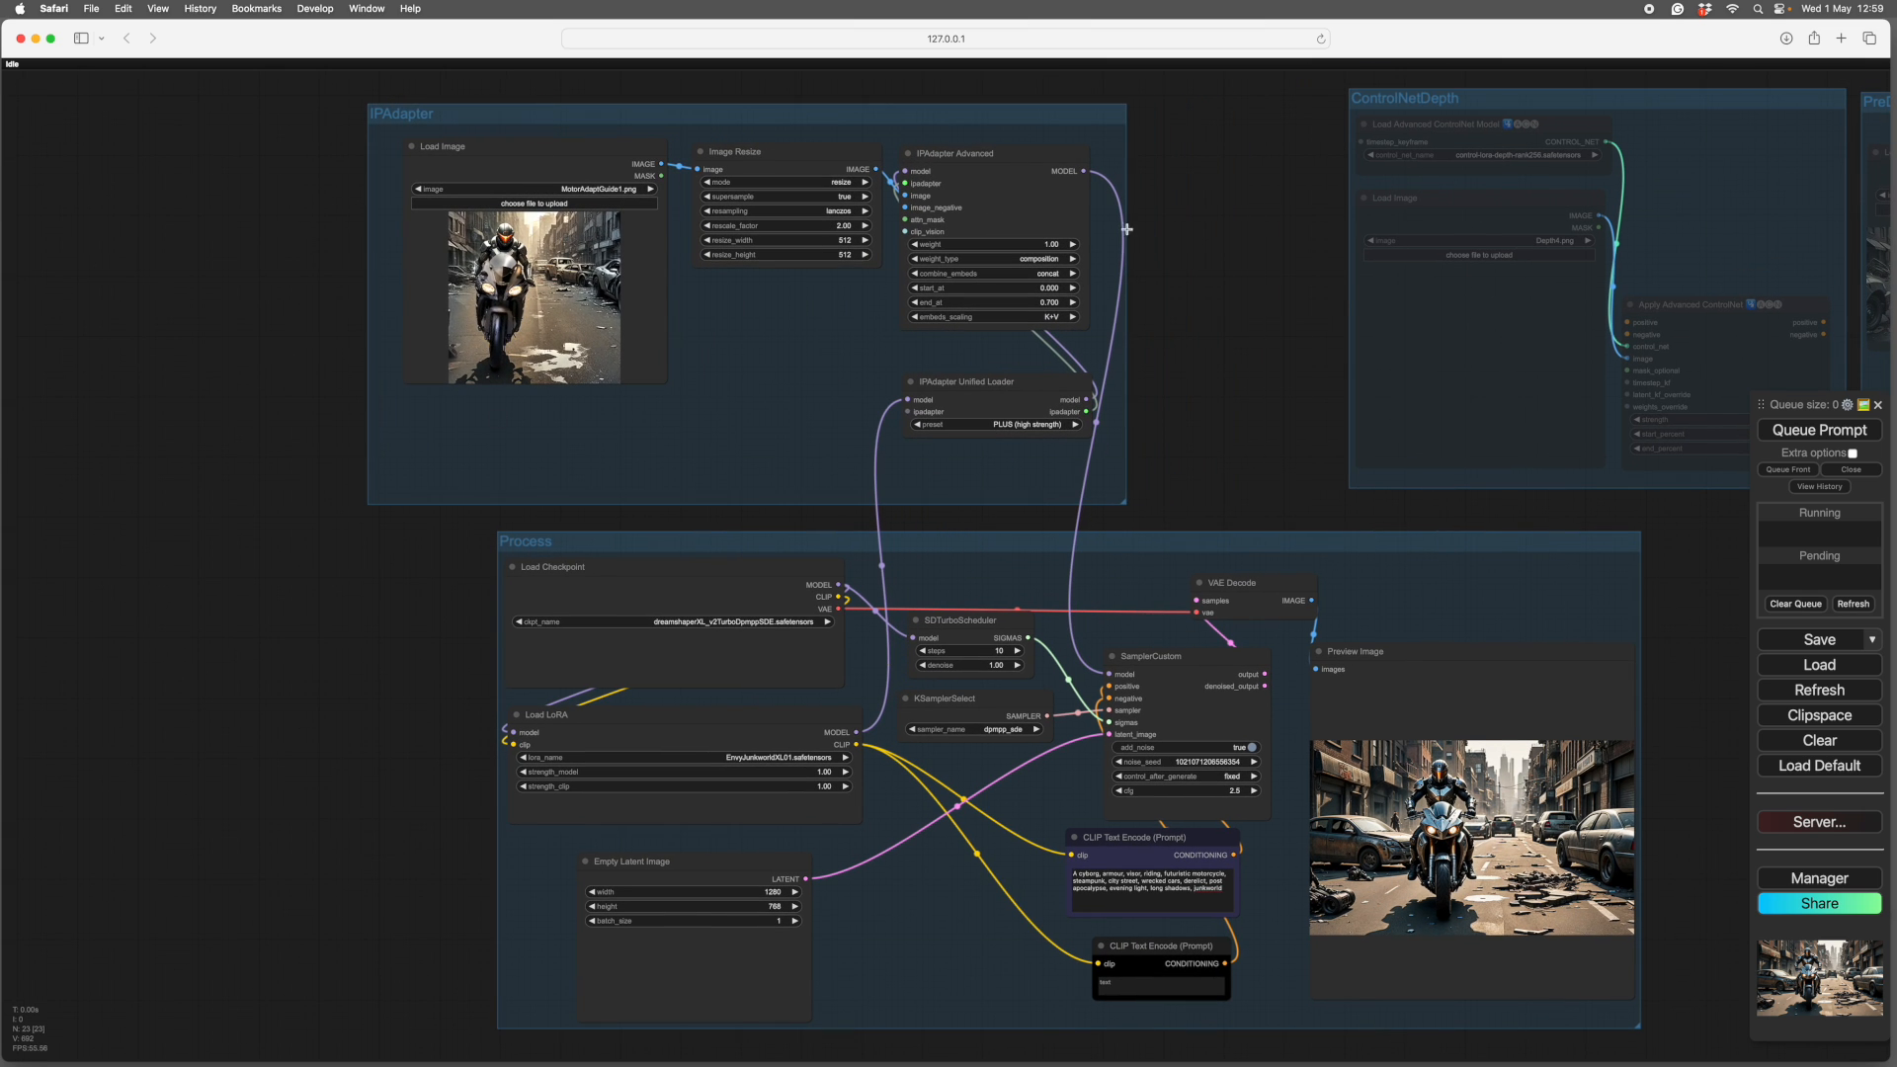
- Move the ControlNetDepth group left beside the IPAdapter group and set its nodes to Always
scroll(1164, 296, "right", 5)
left_click(1283, 108)
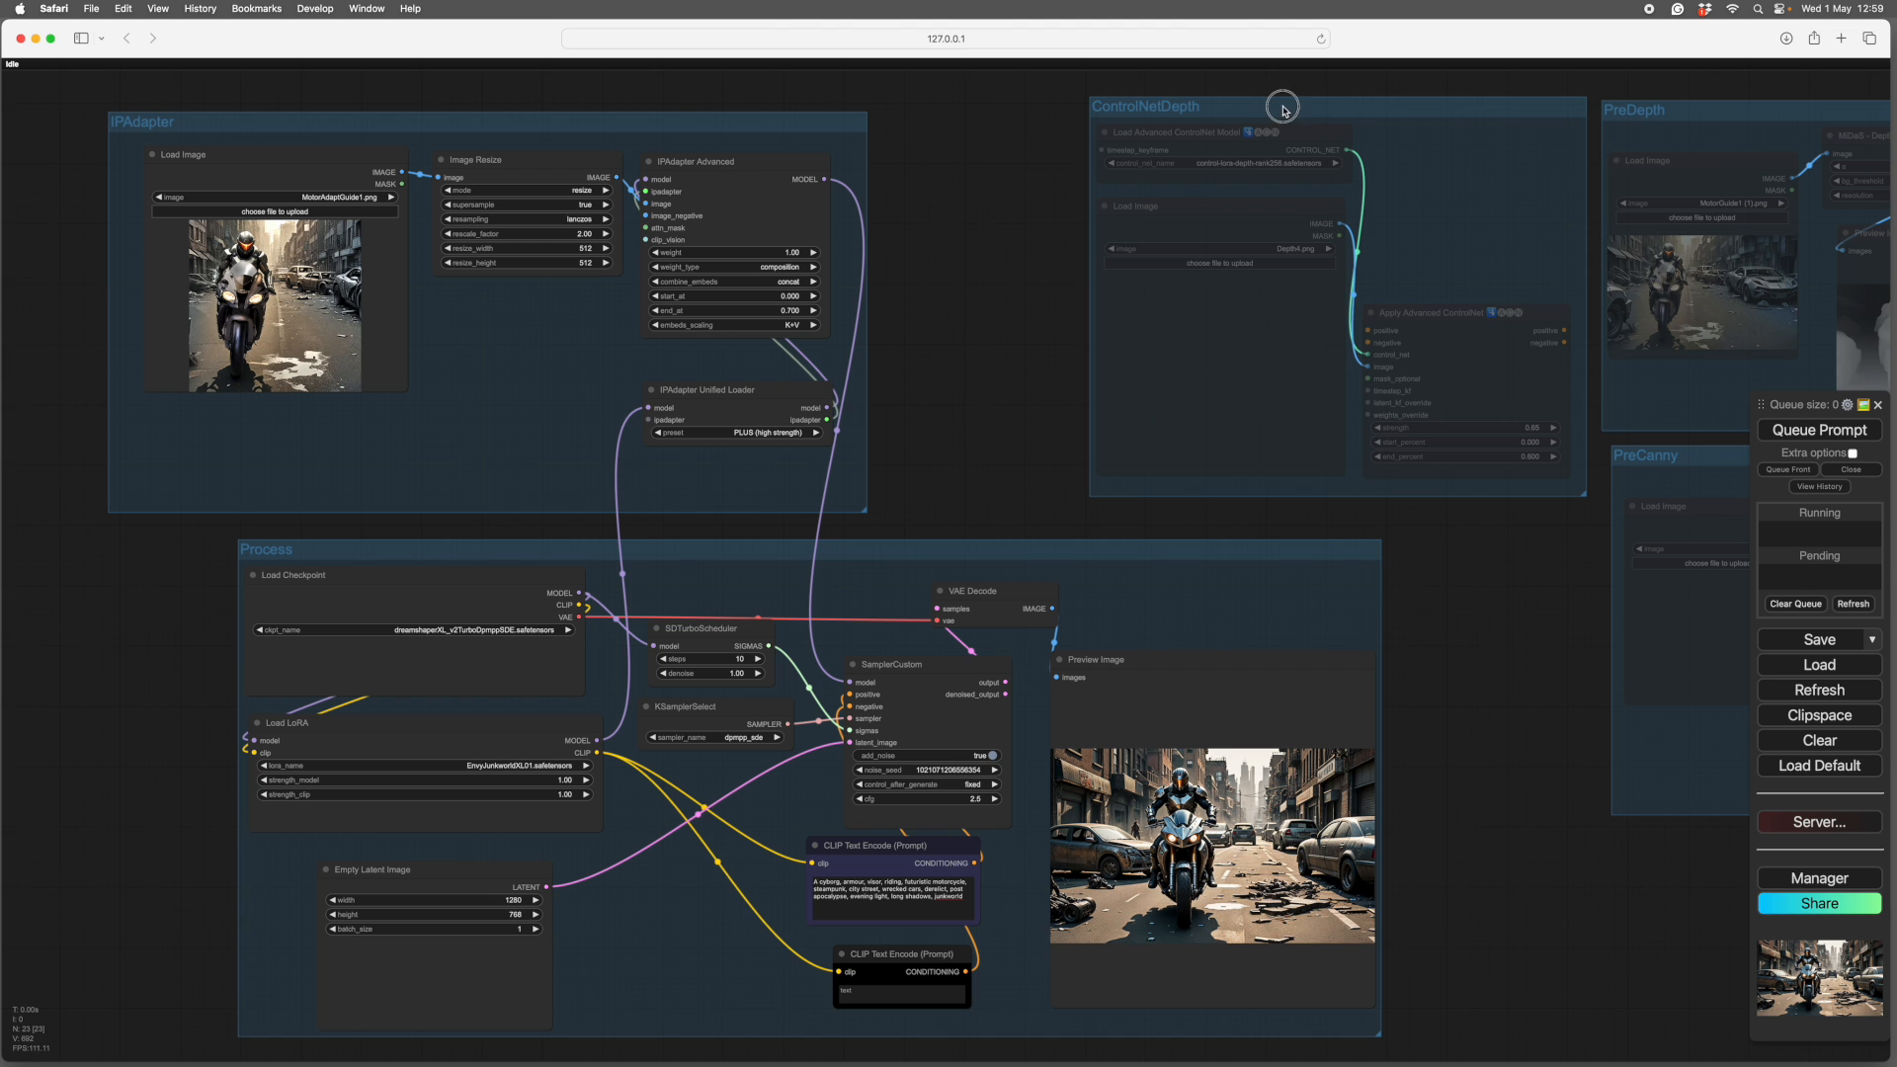
left_click_drag(1282, 108, 1084, 126)
scroll(1452, 640, "up", 3)
right_click(1175, 182)
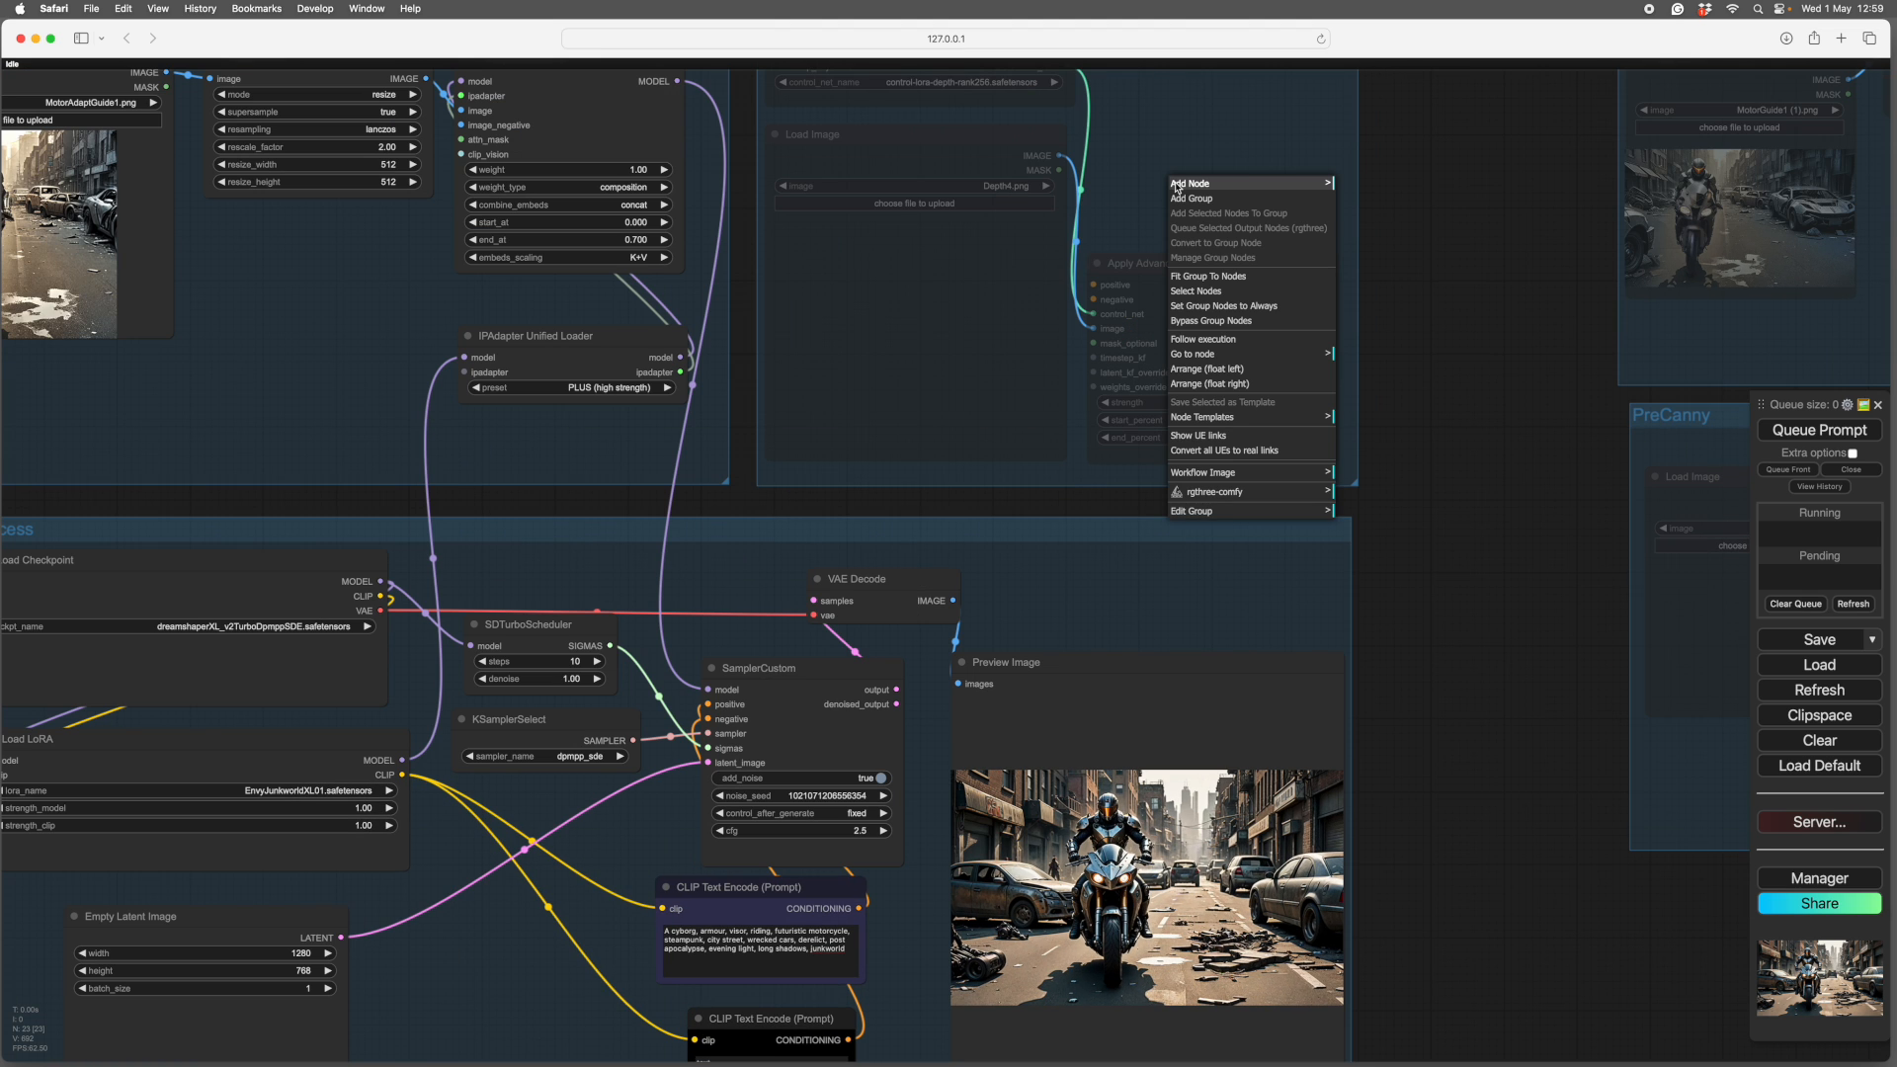
scroll(1475, 547, "down", 3)
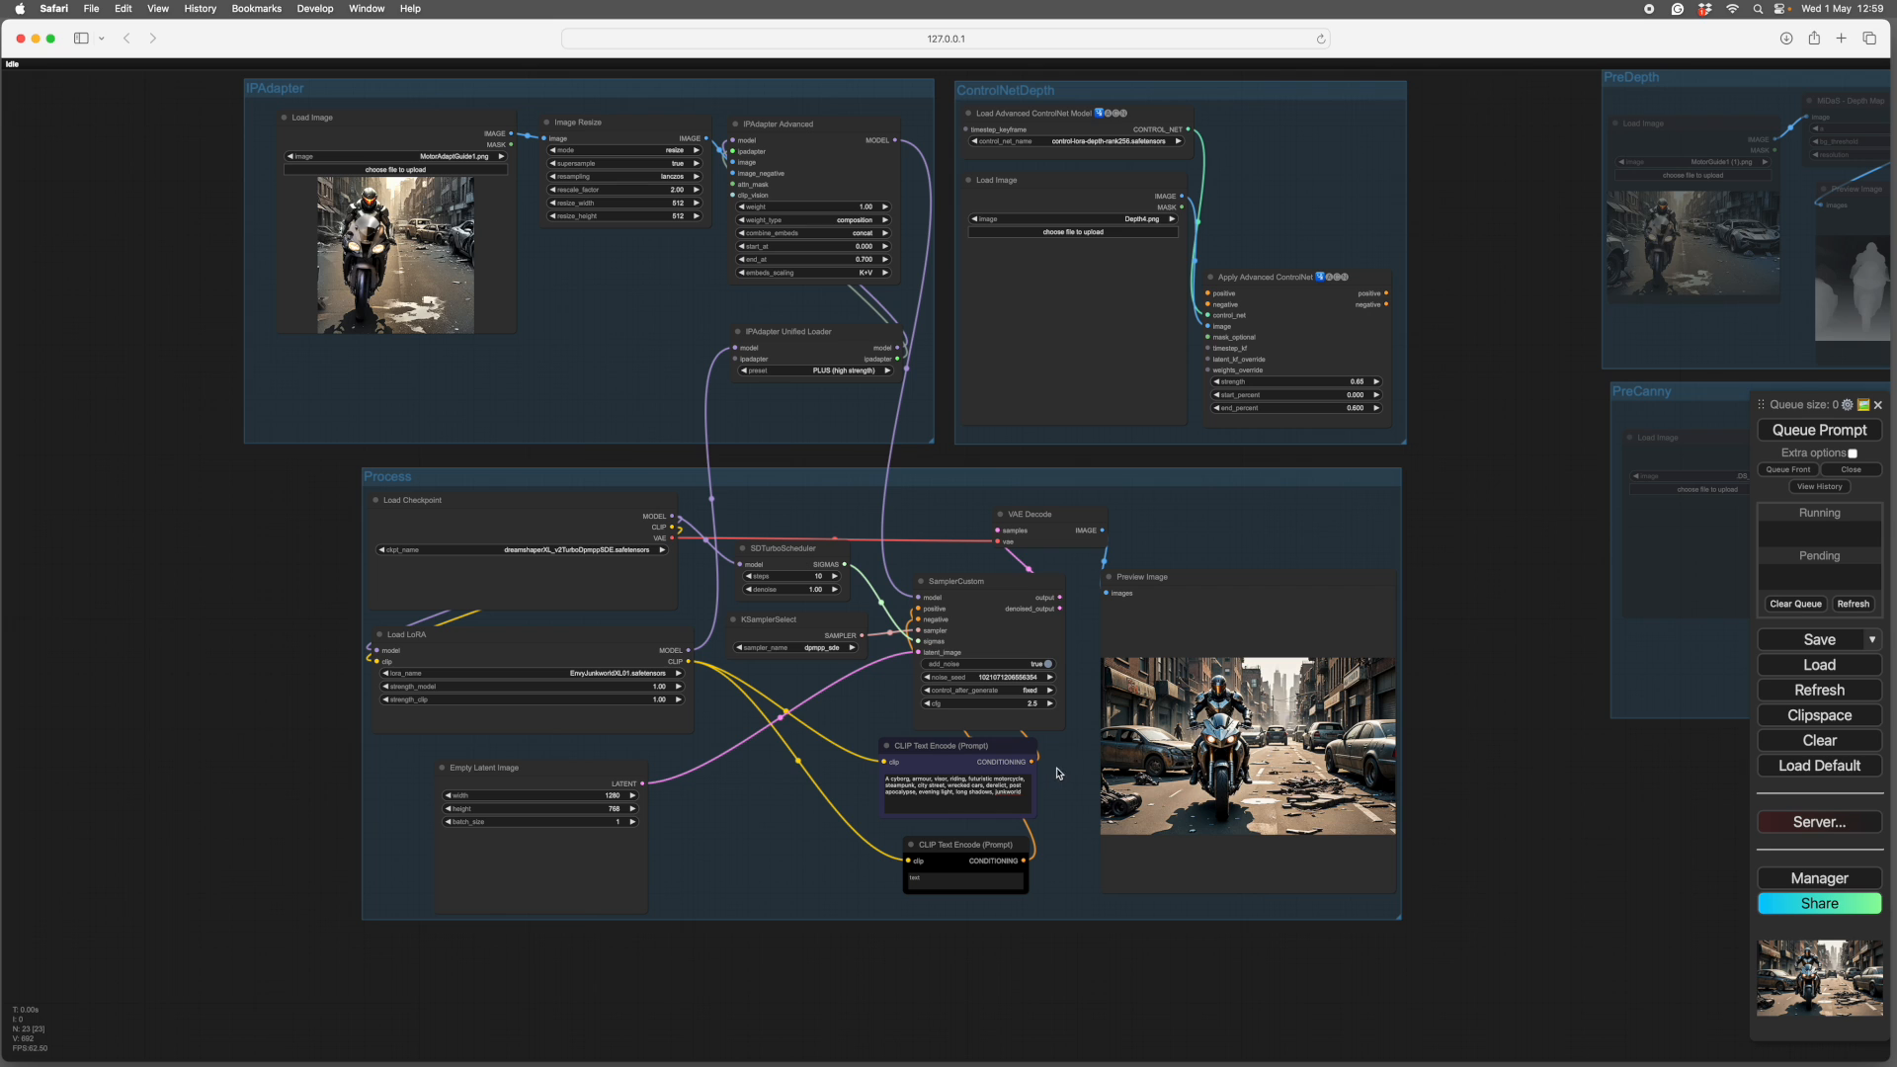
- Route both CLIP Text Encode conditionings into Apply Advanced ControlNet's positive and negative inputs, and its outputs into SamplerCustom's
left_click_drag(1031, 762, 1208, 293)
left_click_drag(1023, 860, 1209, 302)
left_click_drag(1386, 292, 920, 608)
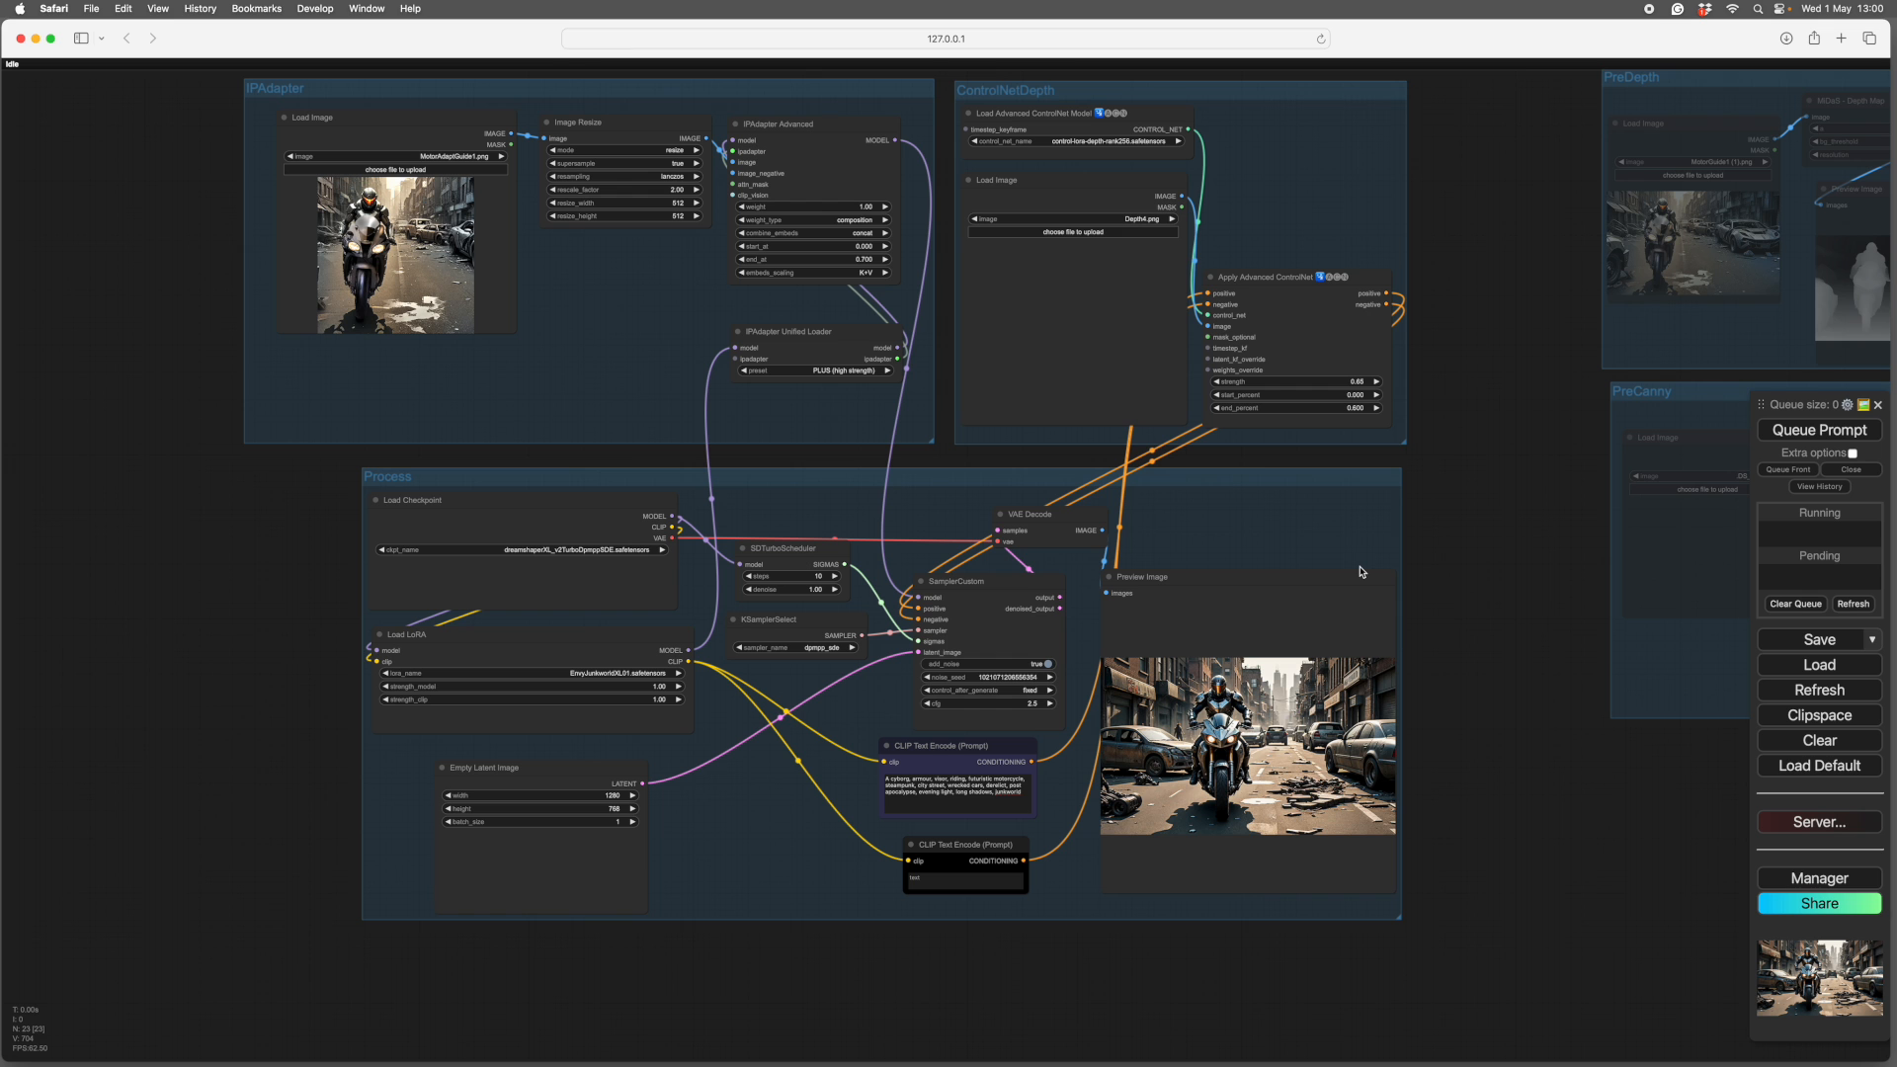
- Set the PreDepth group's nodes to Always and examine its MiDaS depth map preview
left_click_drag(1562, 517, 1246, 723)
scroll(1420, 286, "up", 7)
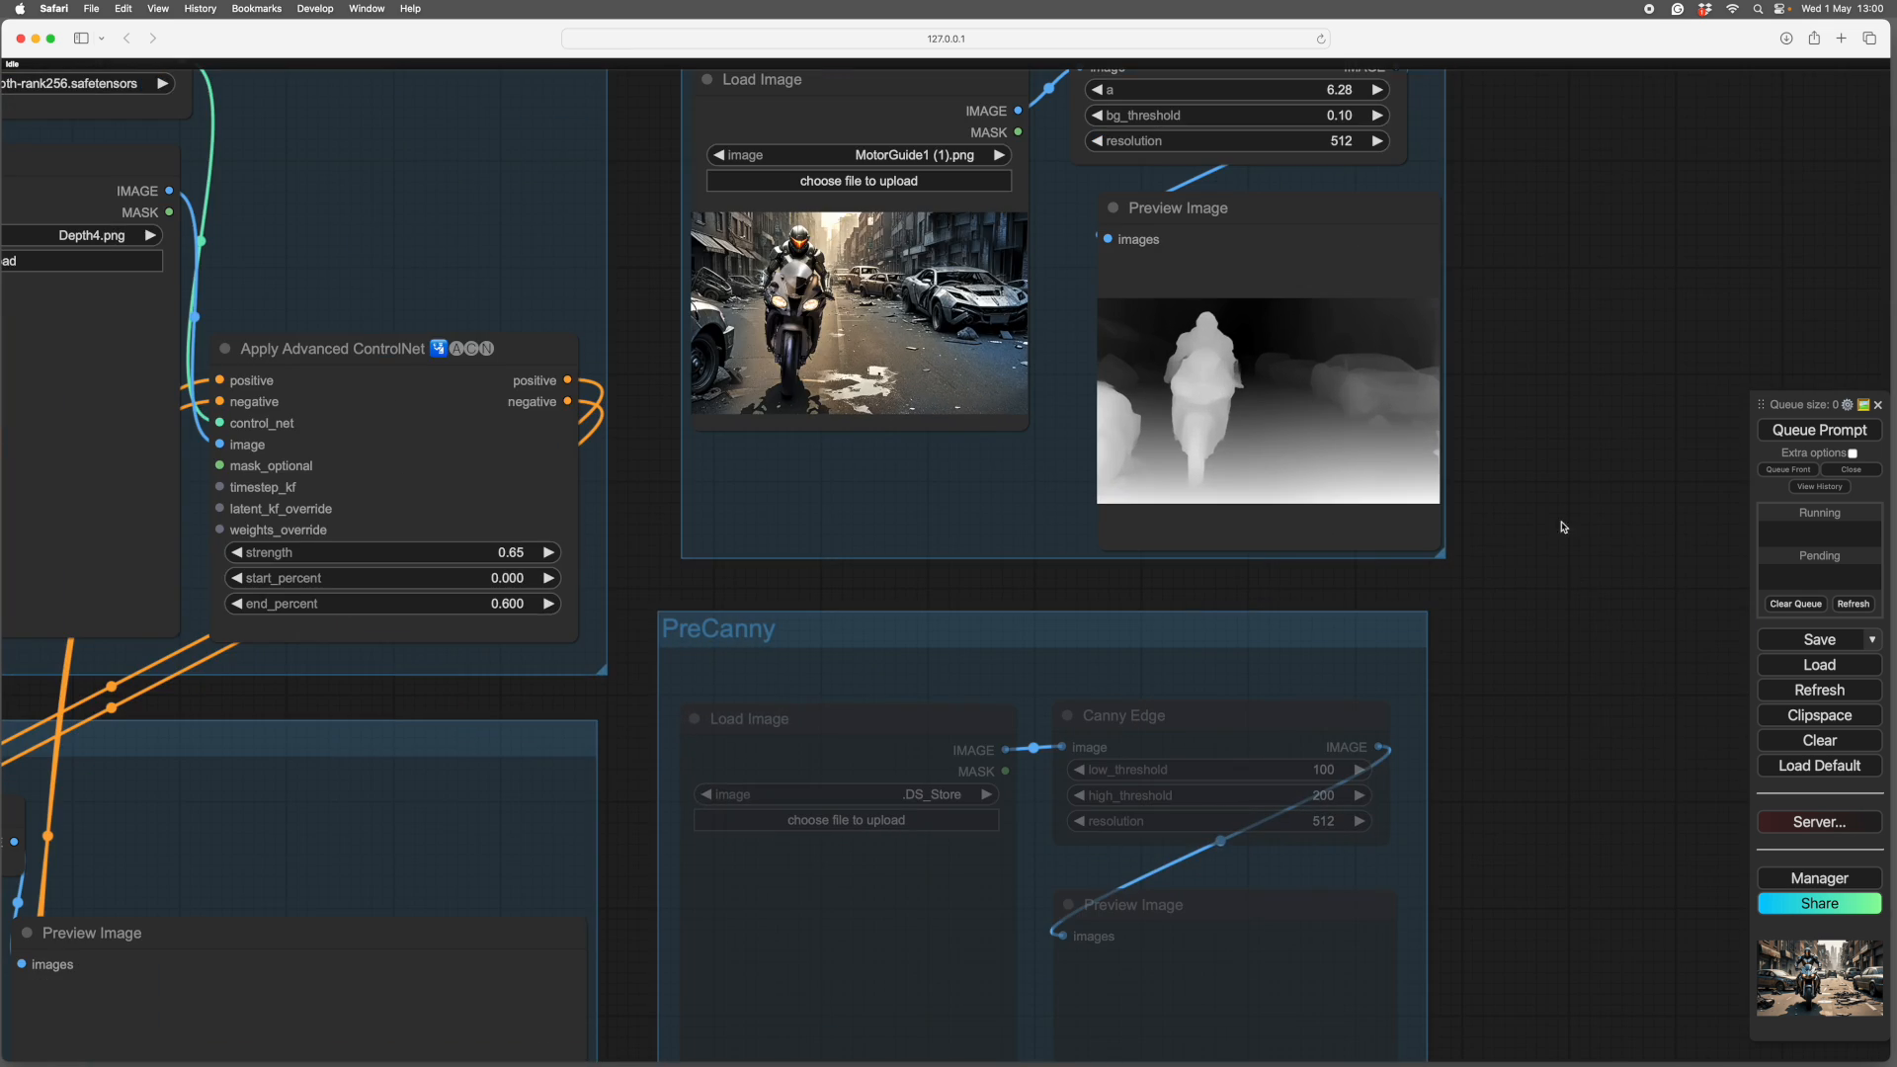
scroll(1566, 528, "down", 6)
scroll(1556, 669, "down", 4)
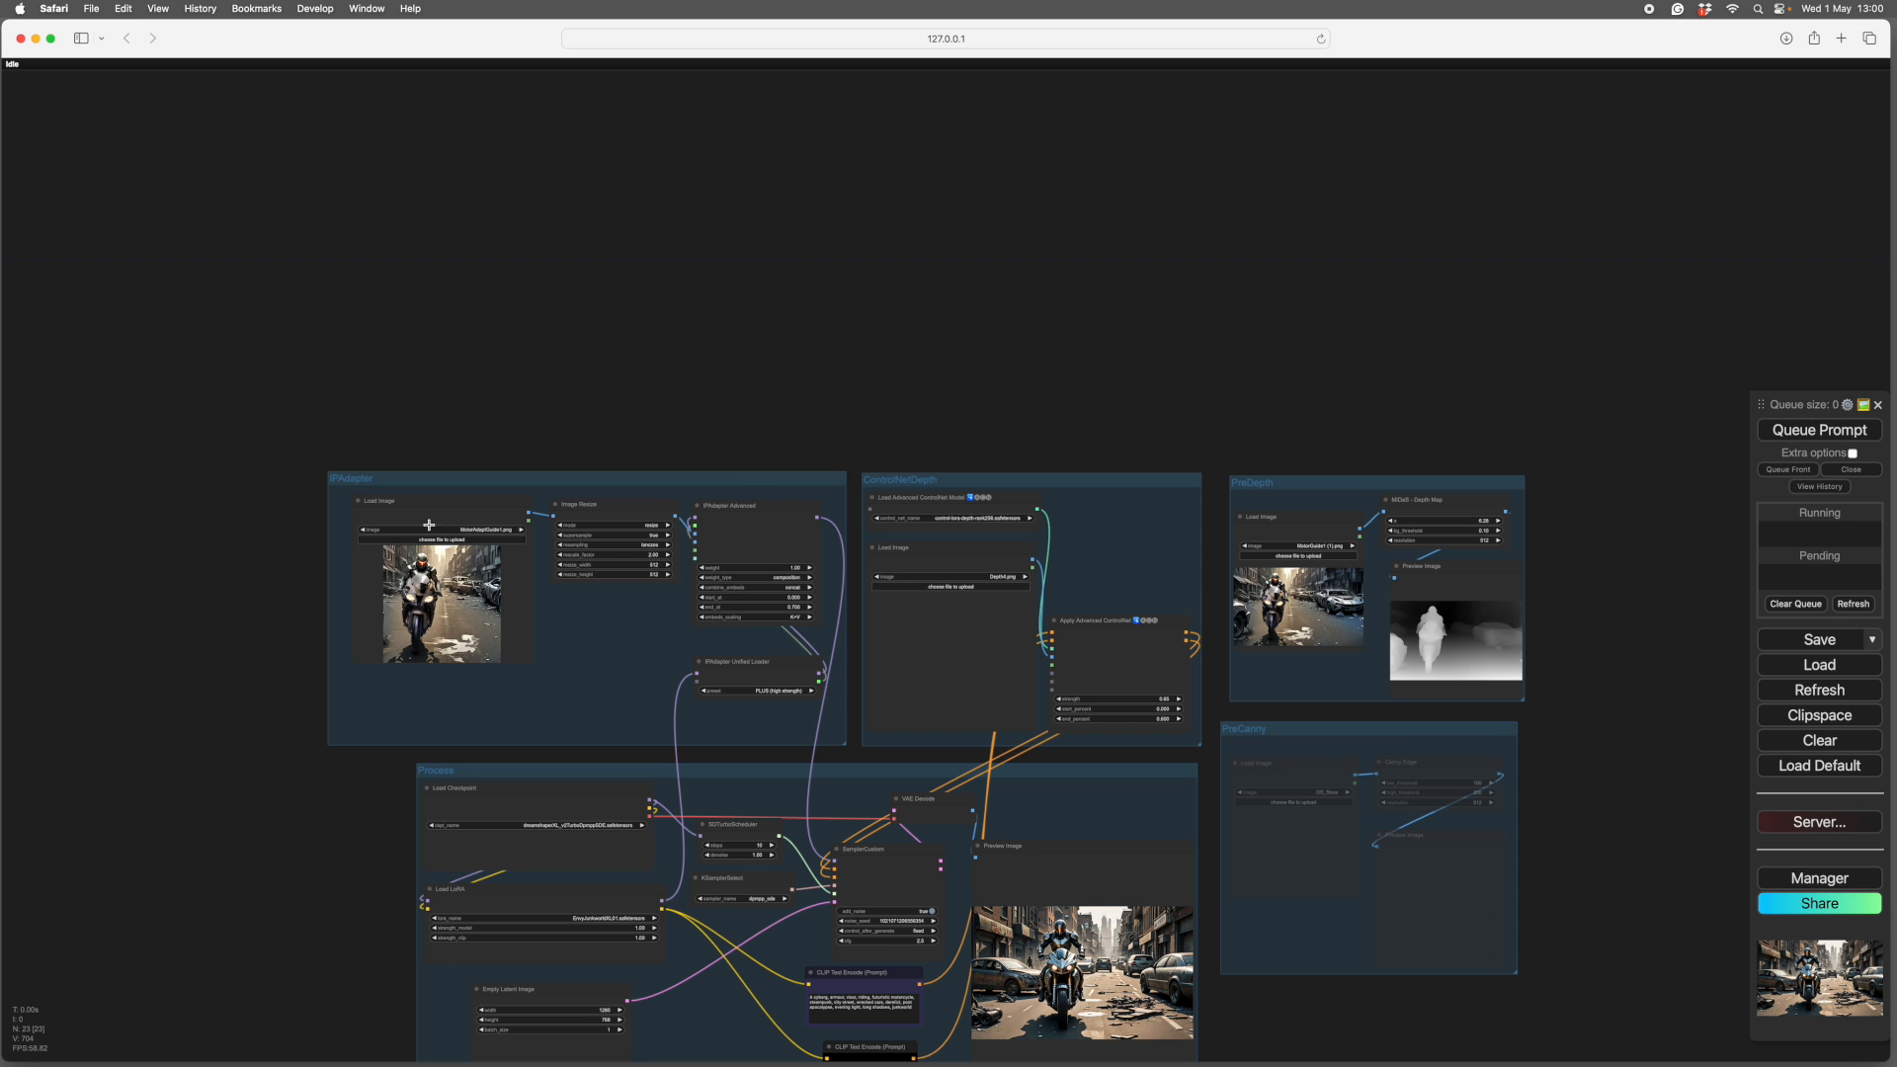
scroll(1617, 626, "up", 5)
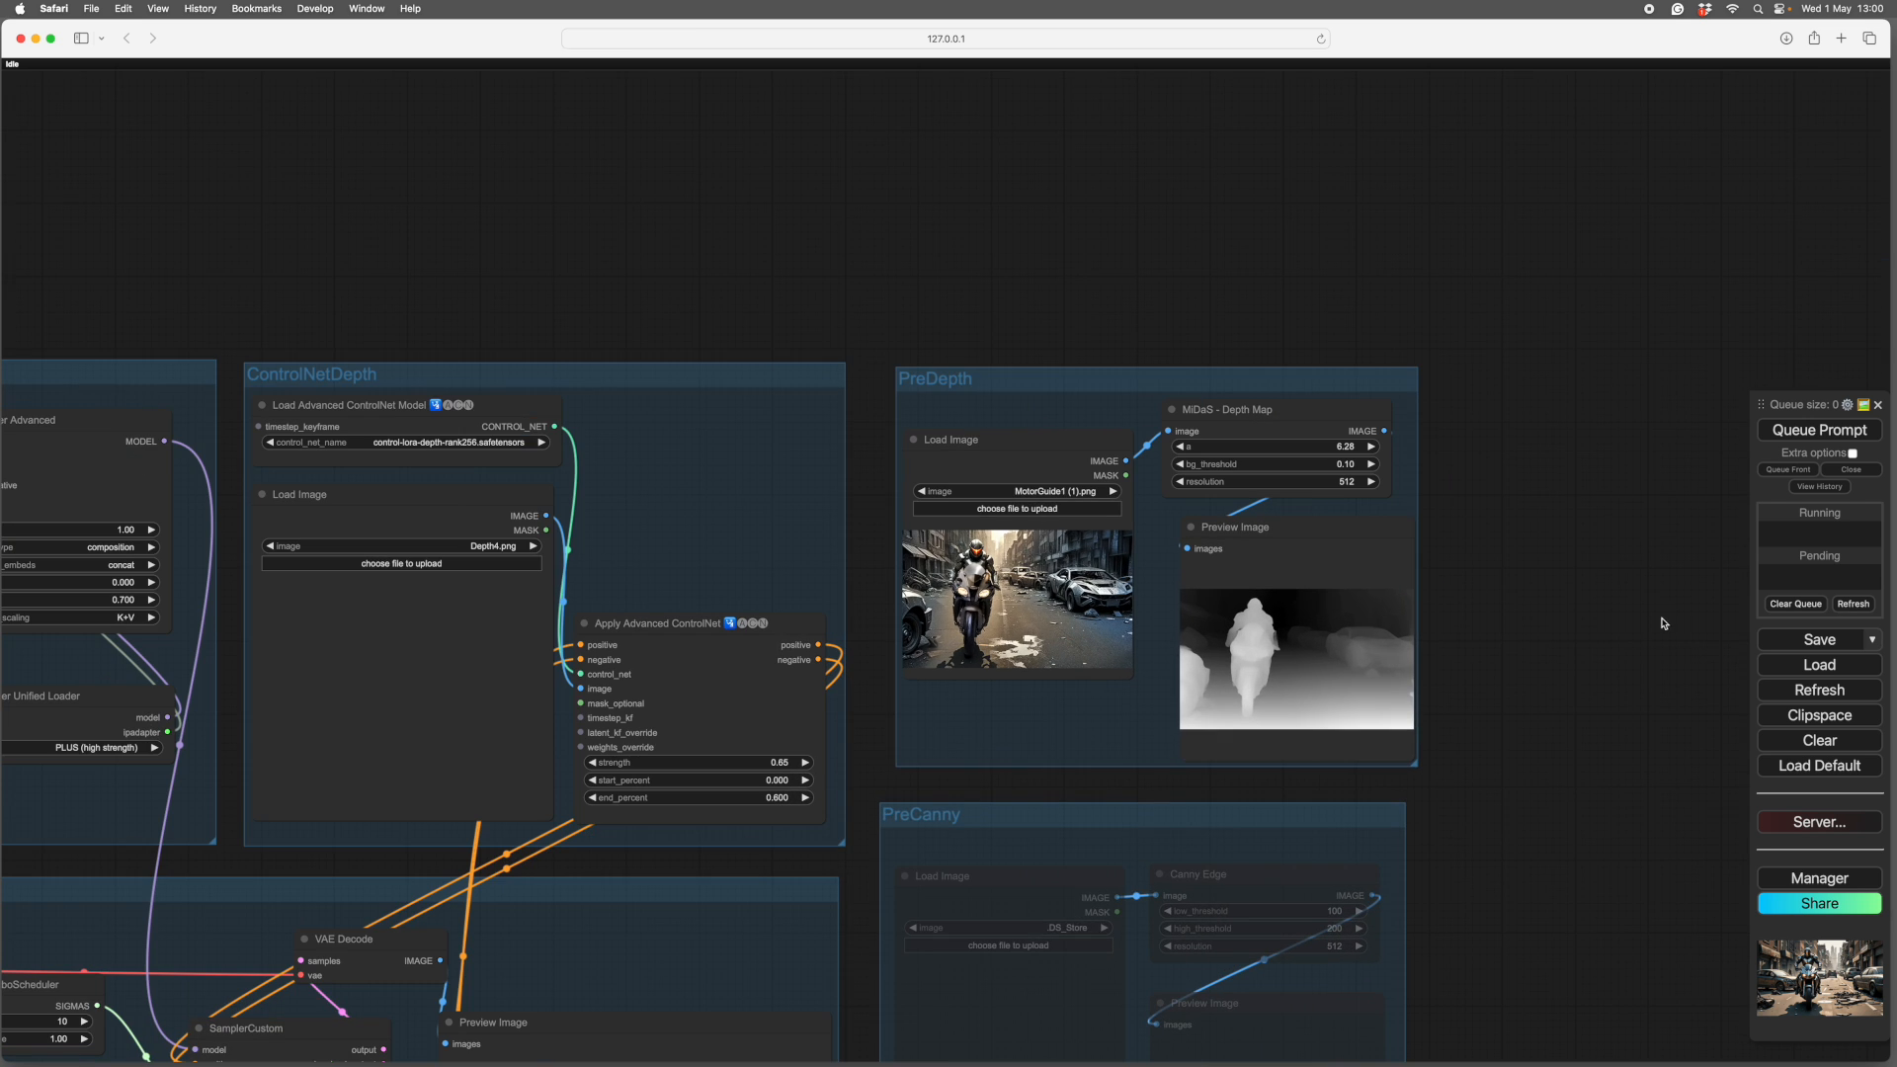
left_click_drag(1617, 626, 1626, 620)
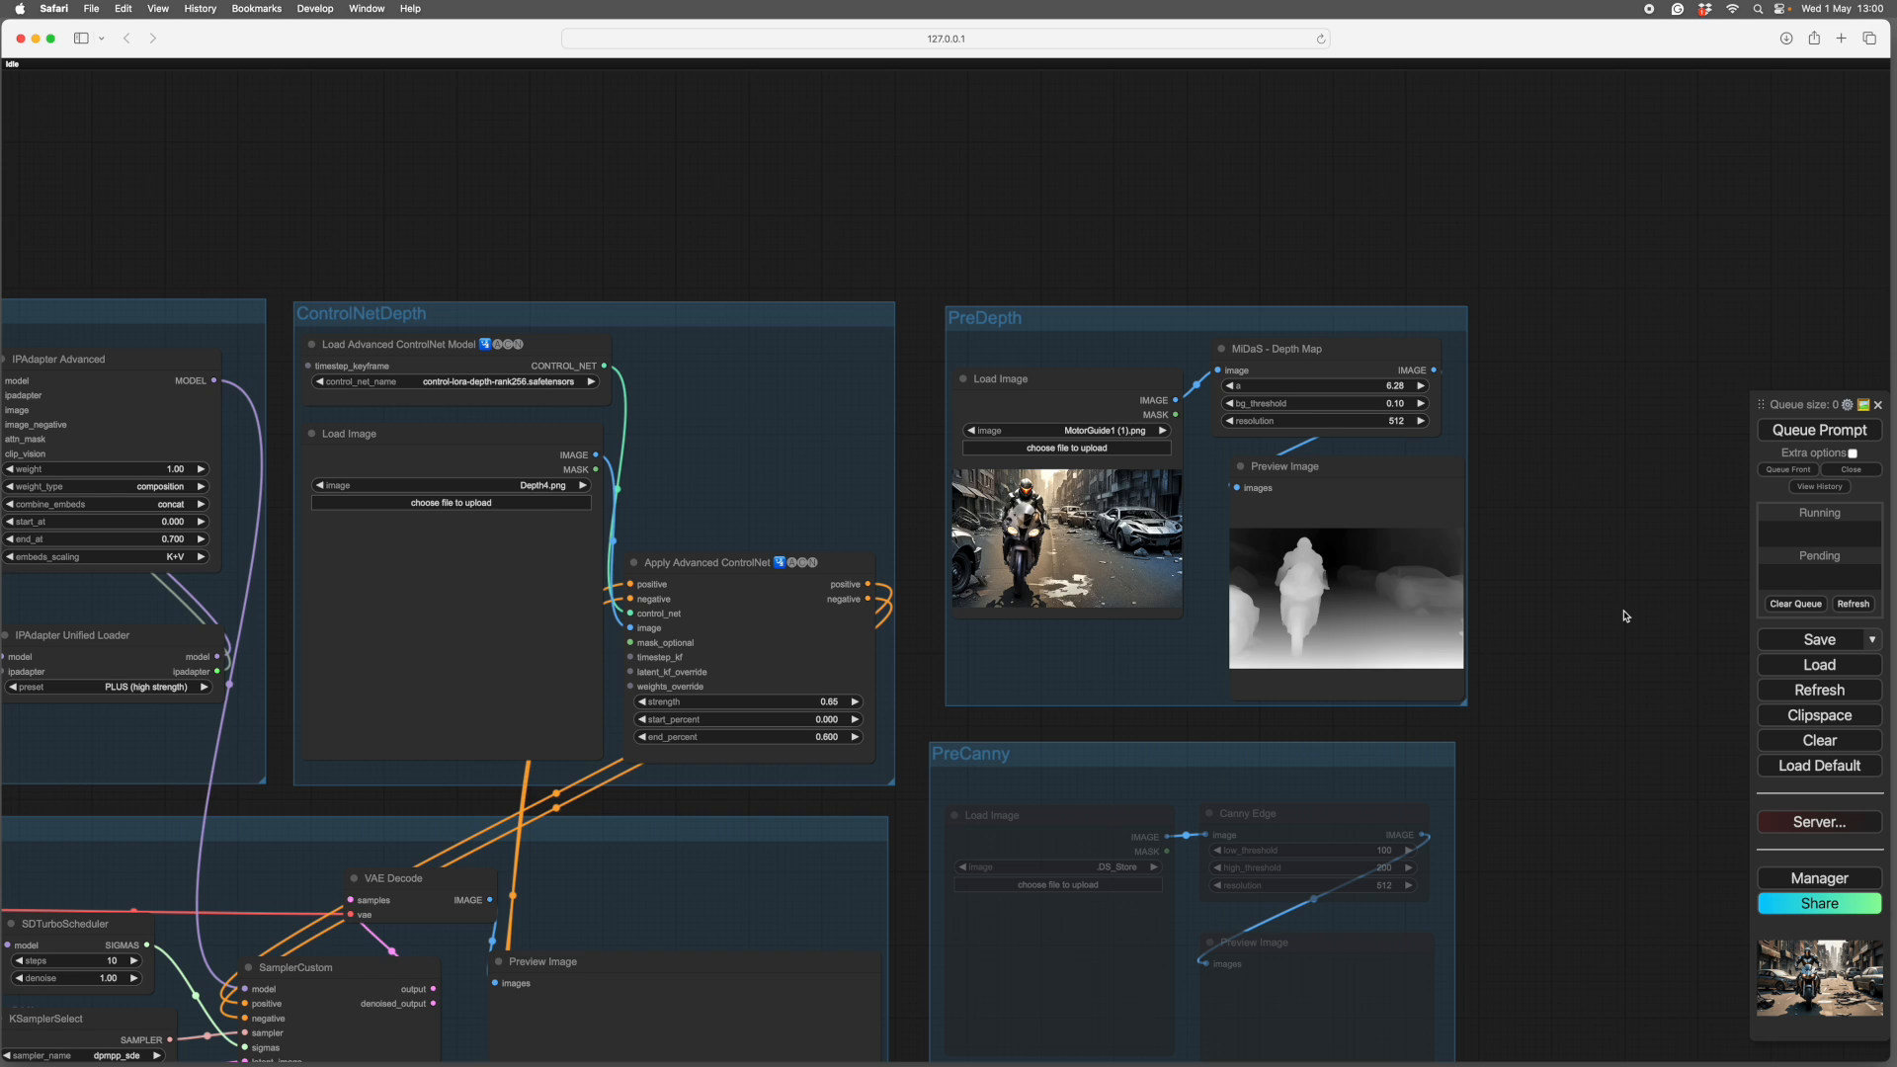
- Set the PreDepth group's nodes to Never
scroll(1625, 616, "down", 6)
right_click(1343, 644)
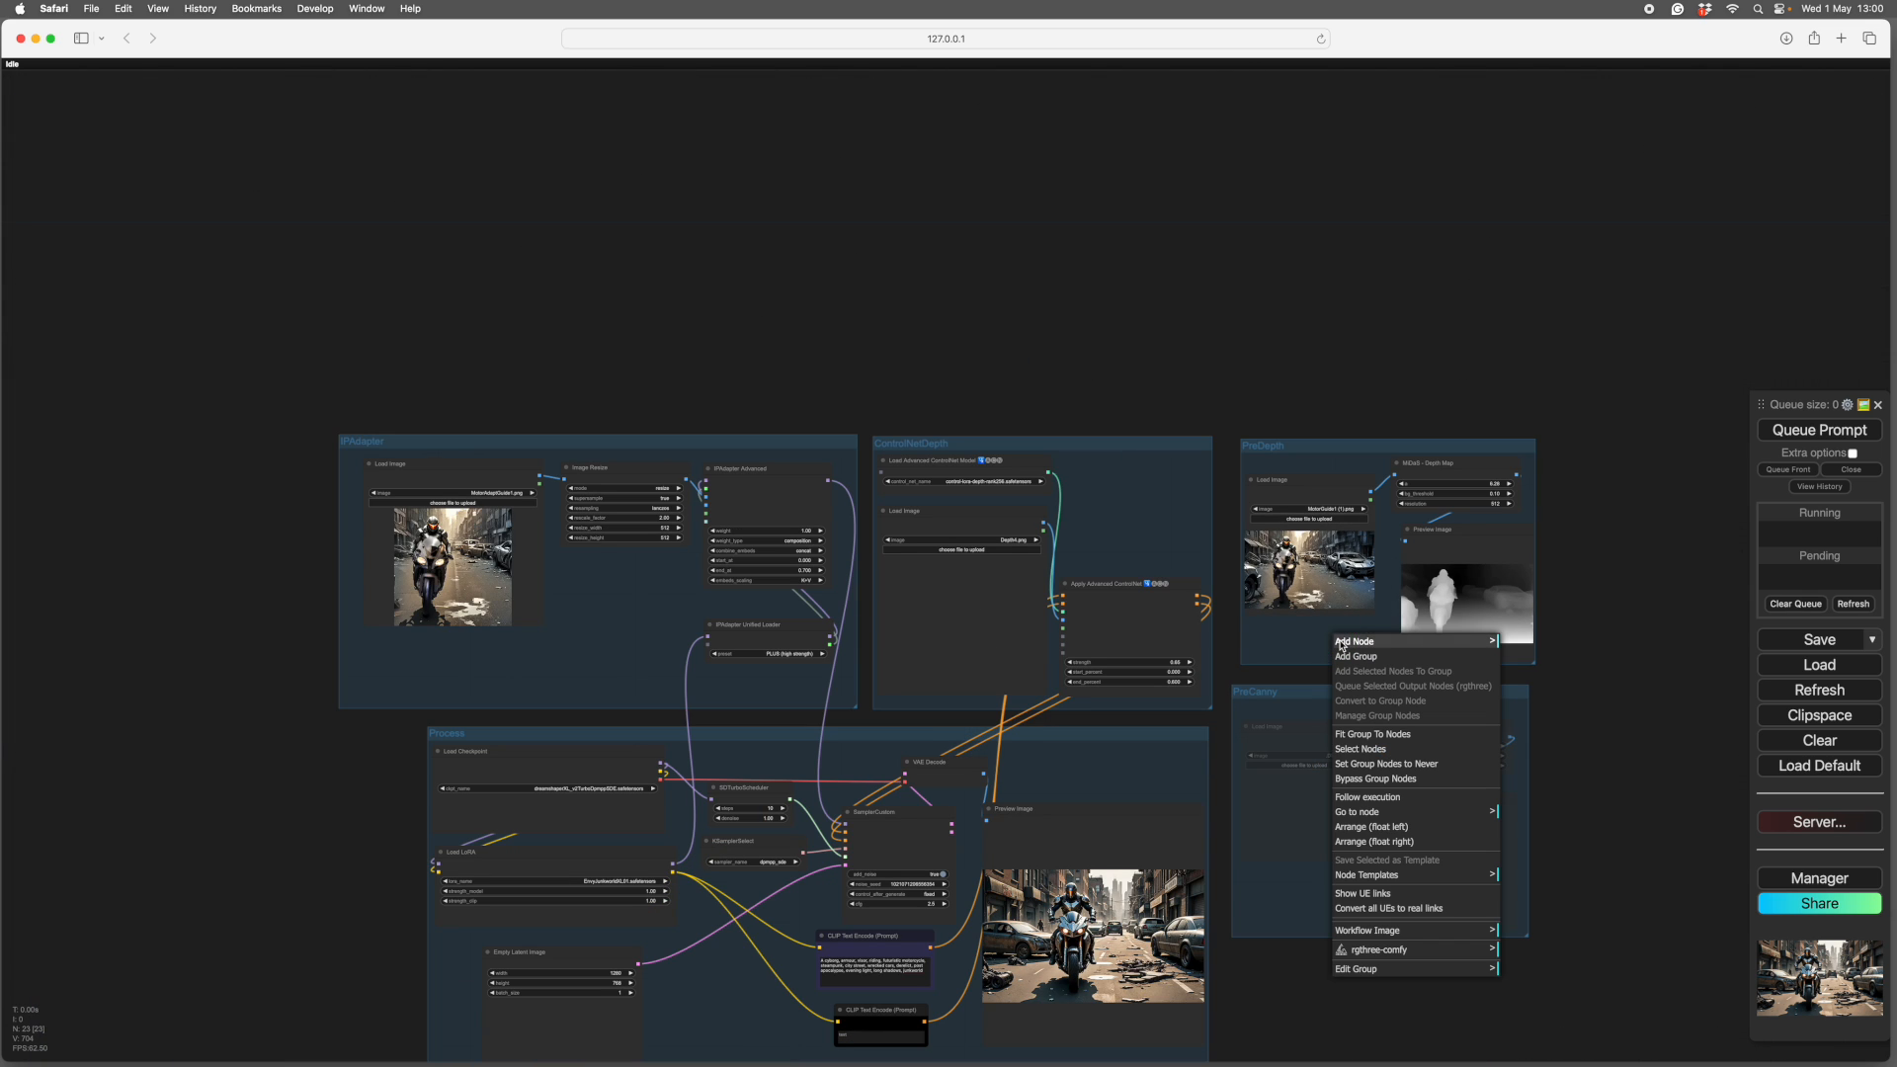
left_click(1372, 763)
- Upload the depth map ComfyUI_temp_zcnkh_00001_.png from ComfyUI's temp folder into the ControlNetDepth group's Load Image node
left_click_drag(1086, 537, 1114, 542)
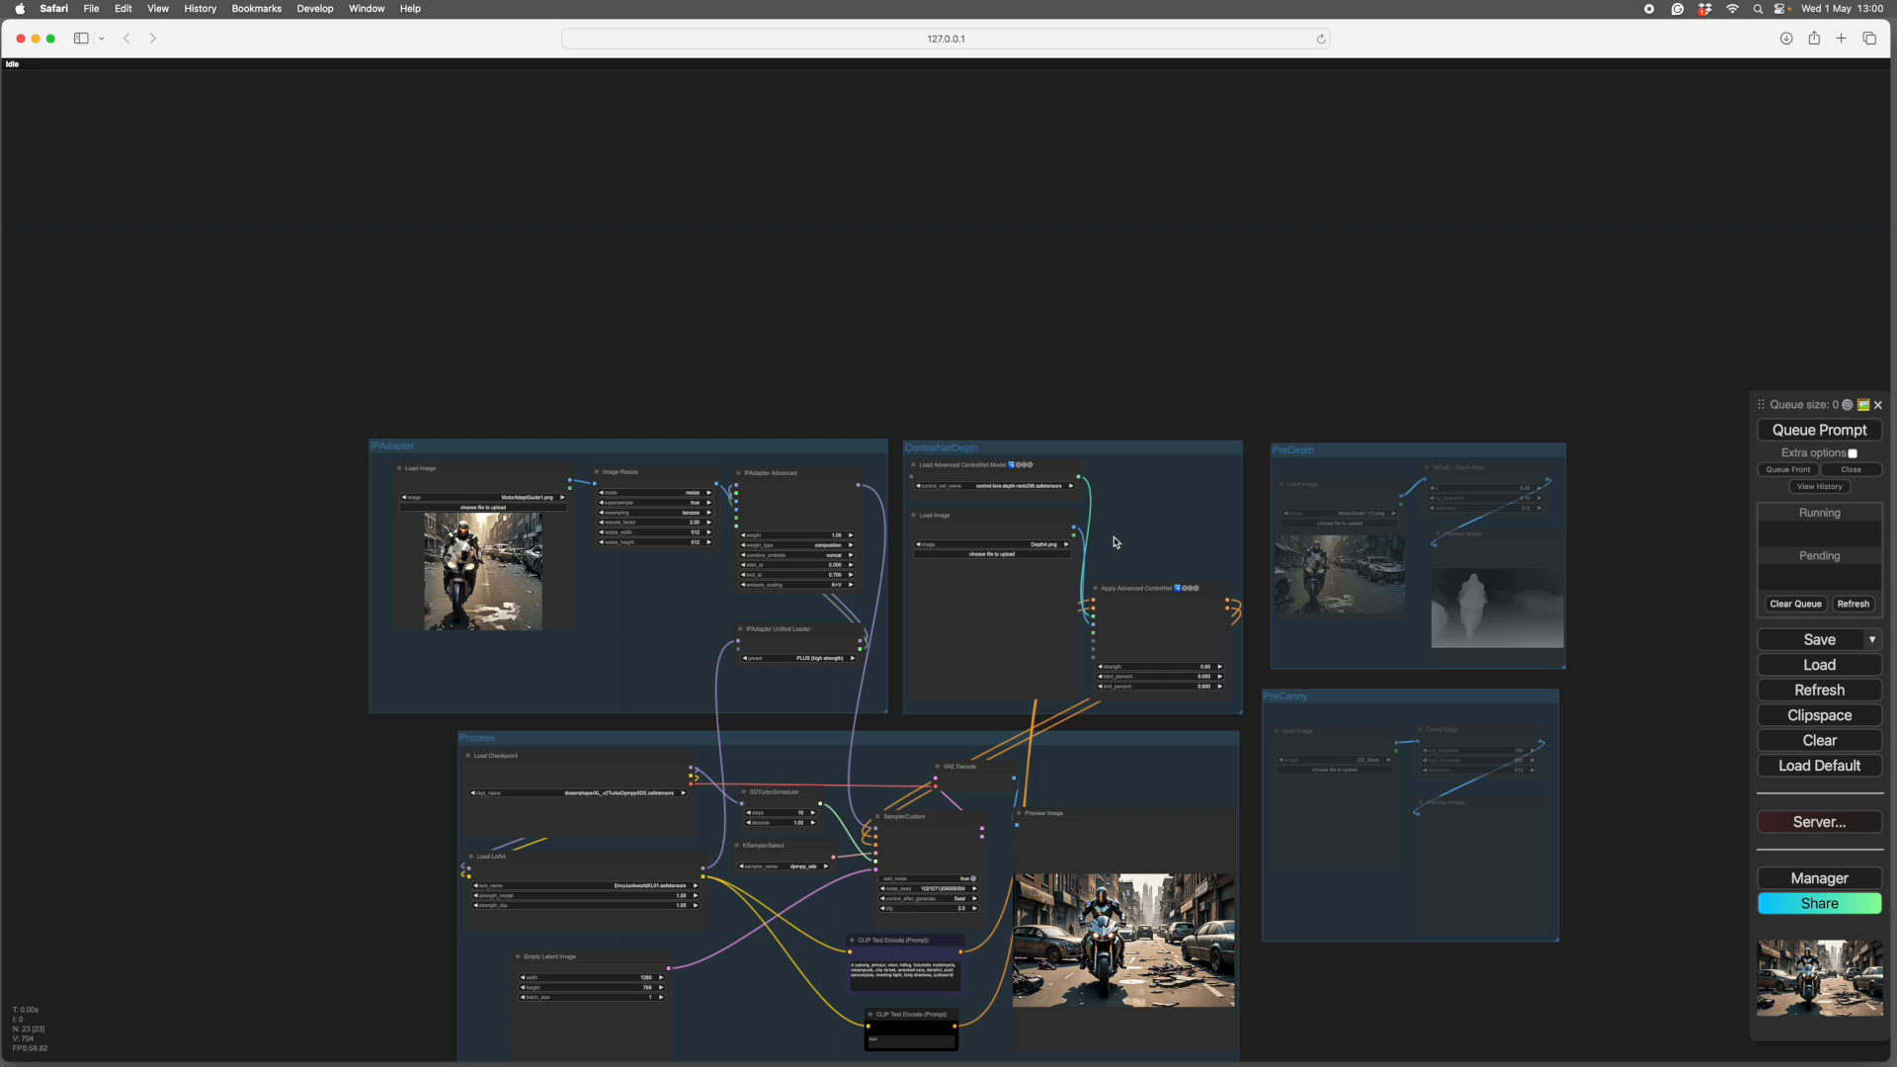
left_click(983, 556)
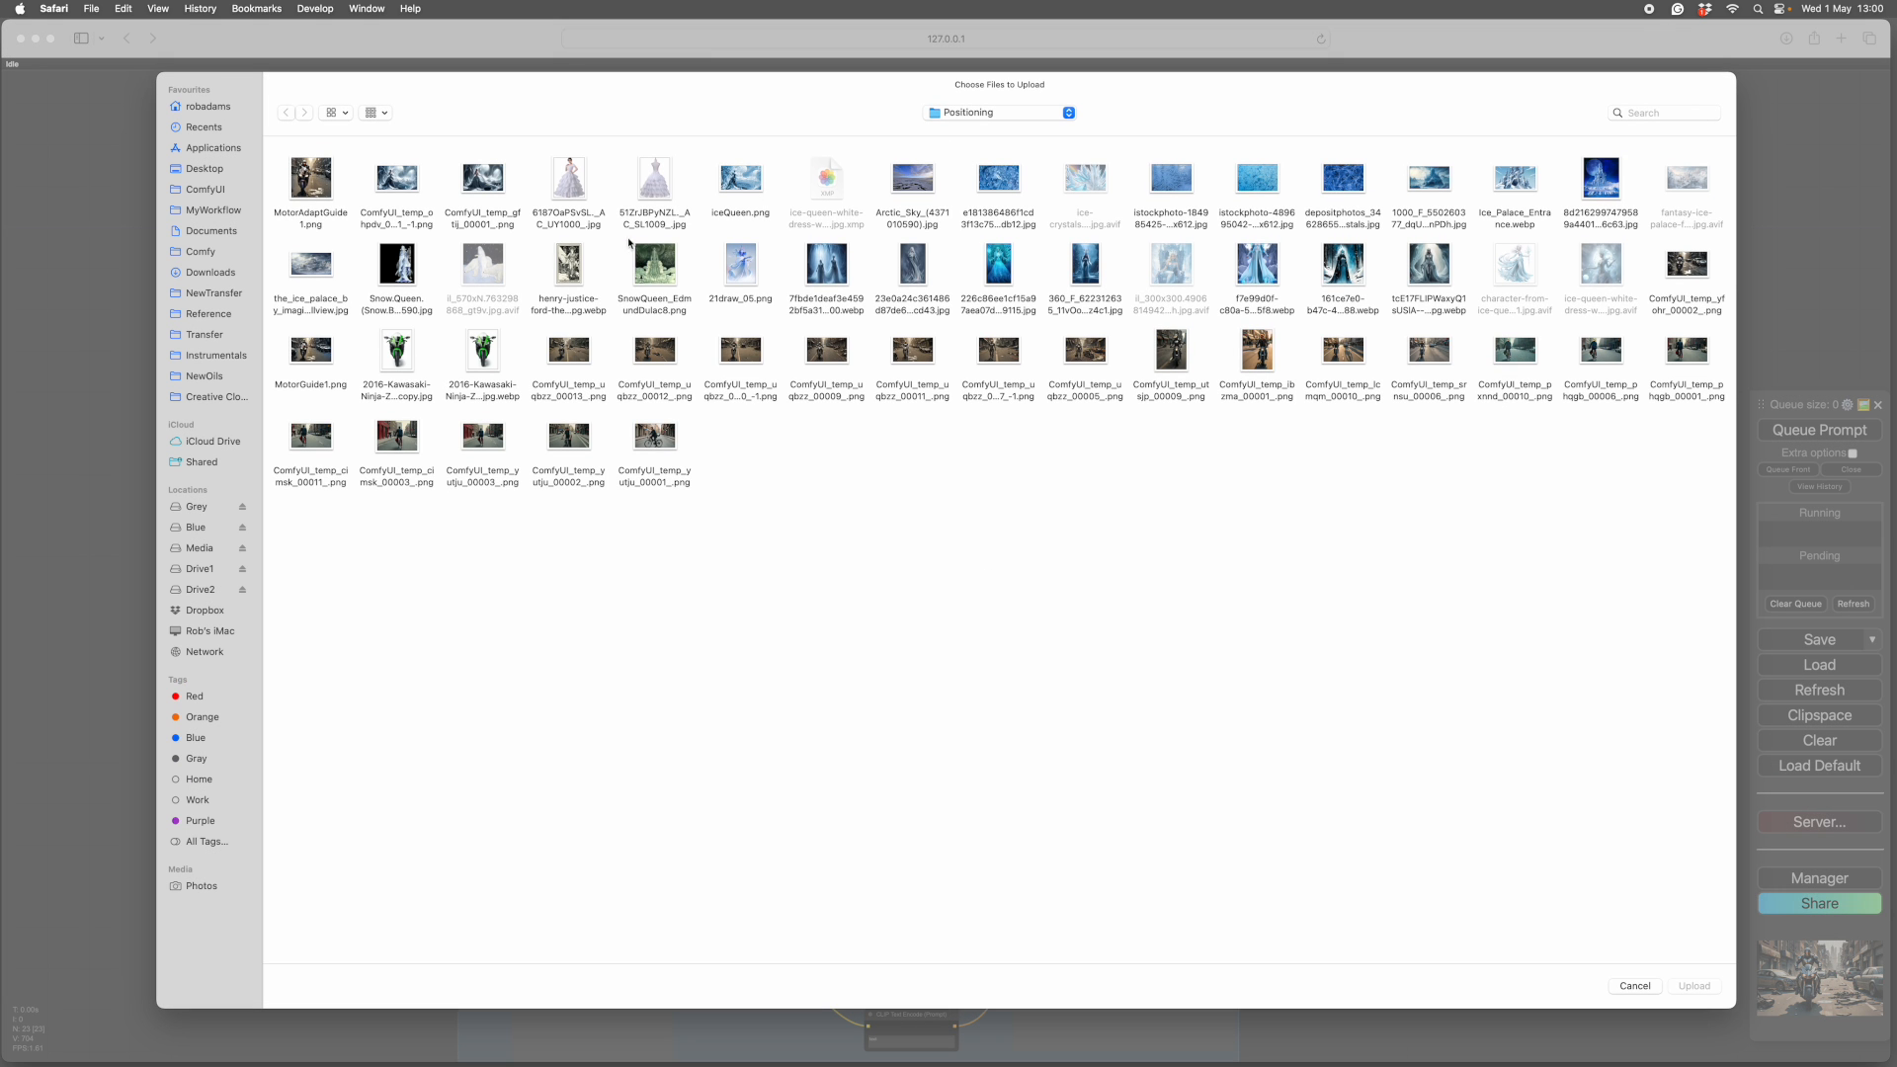
left_click(202, 190)
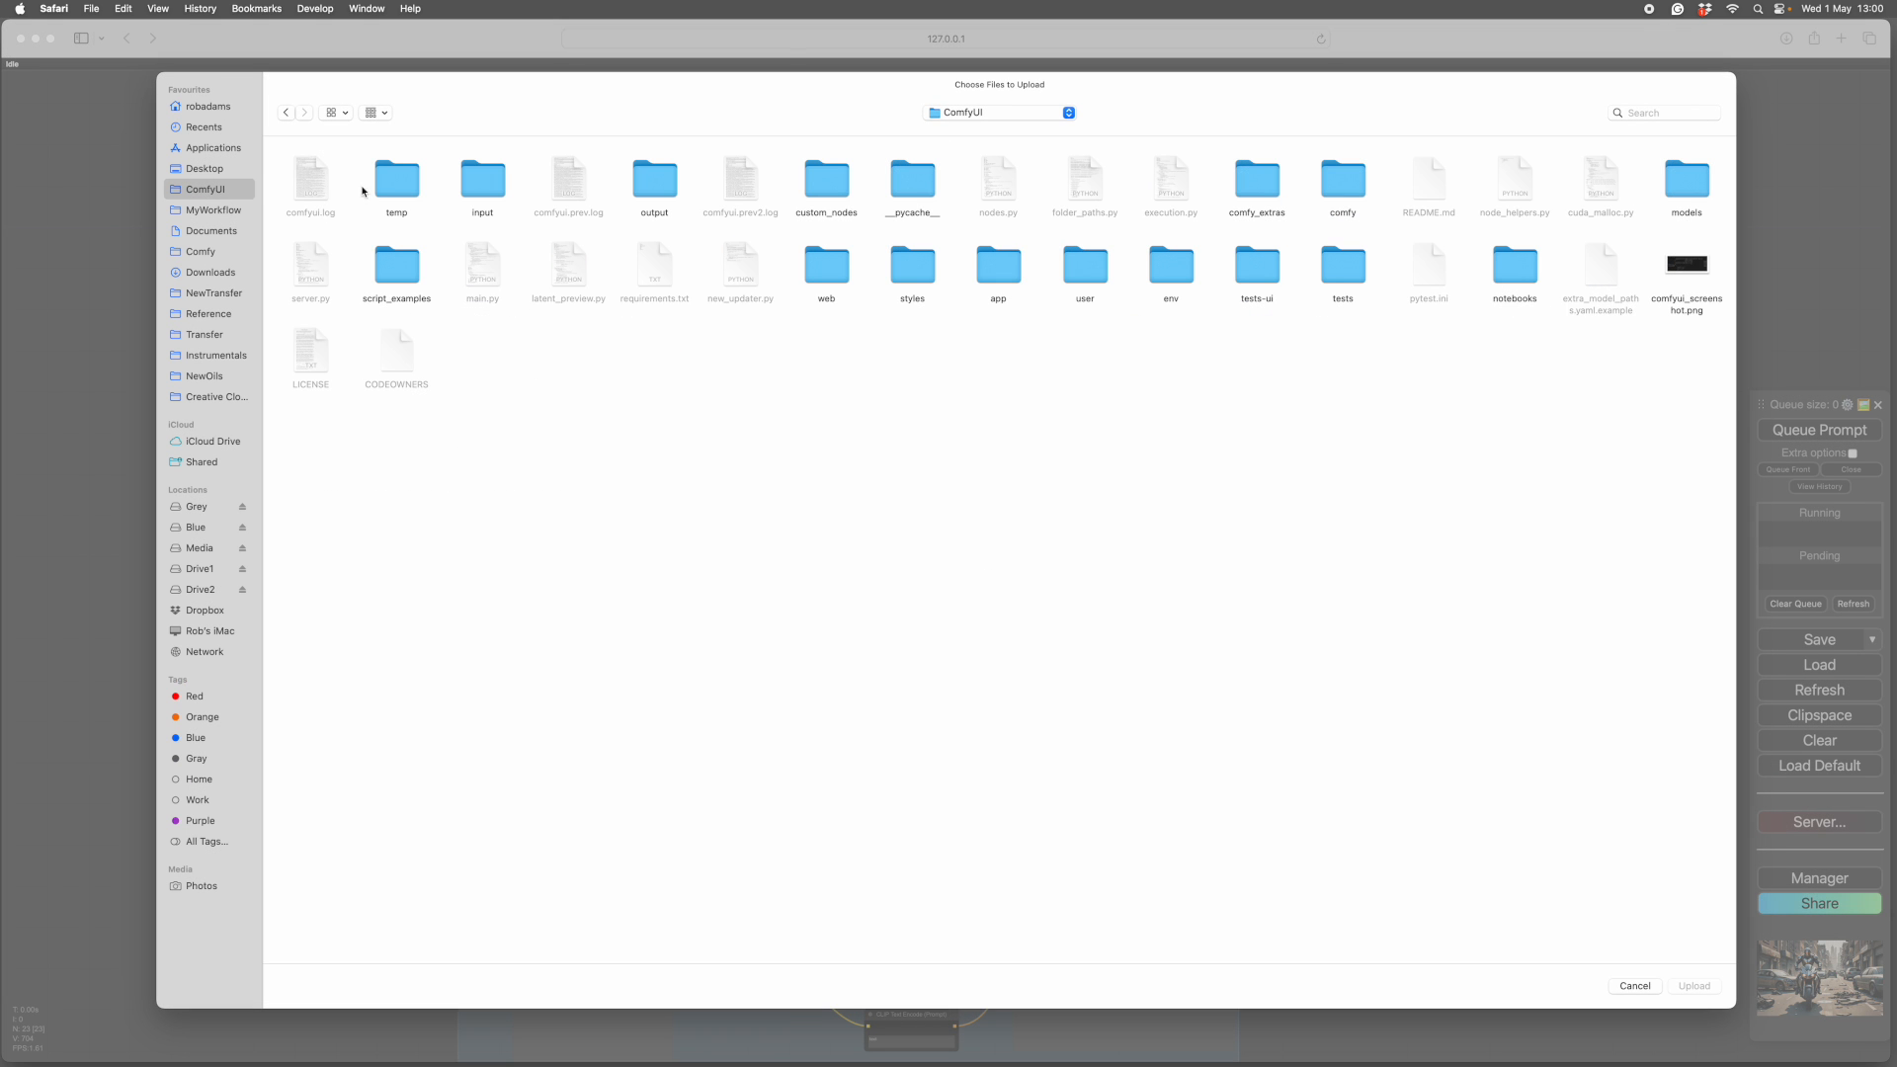
double_click(407, 187)
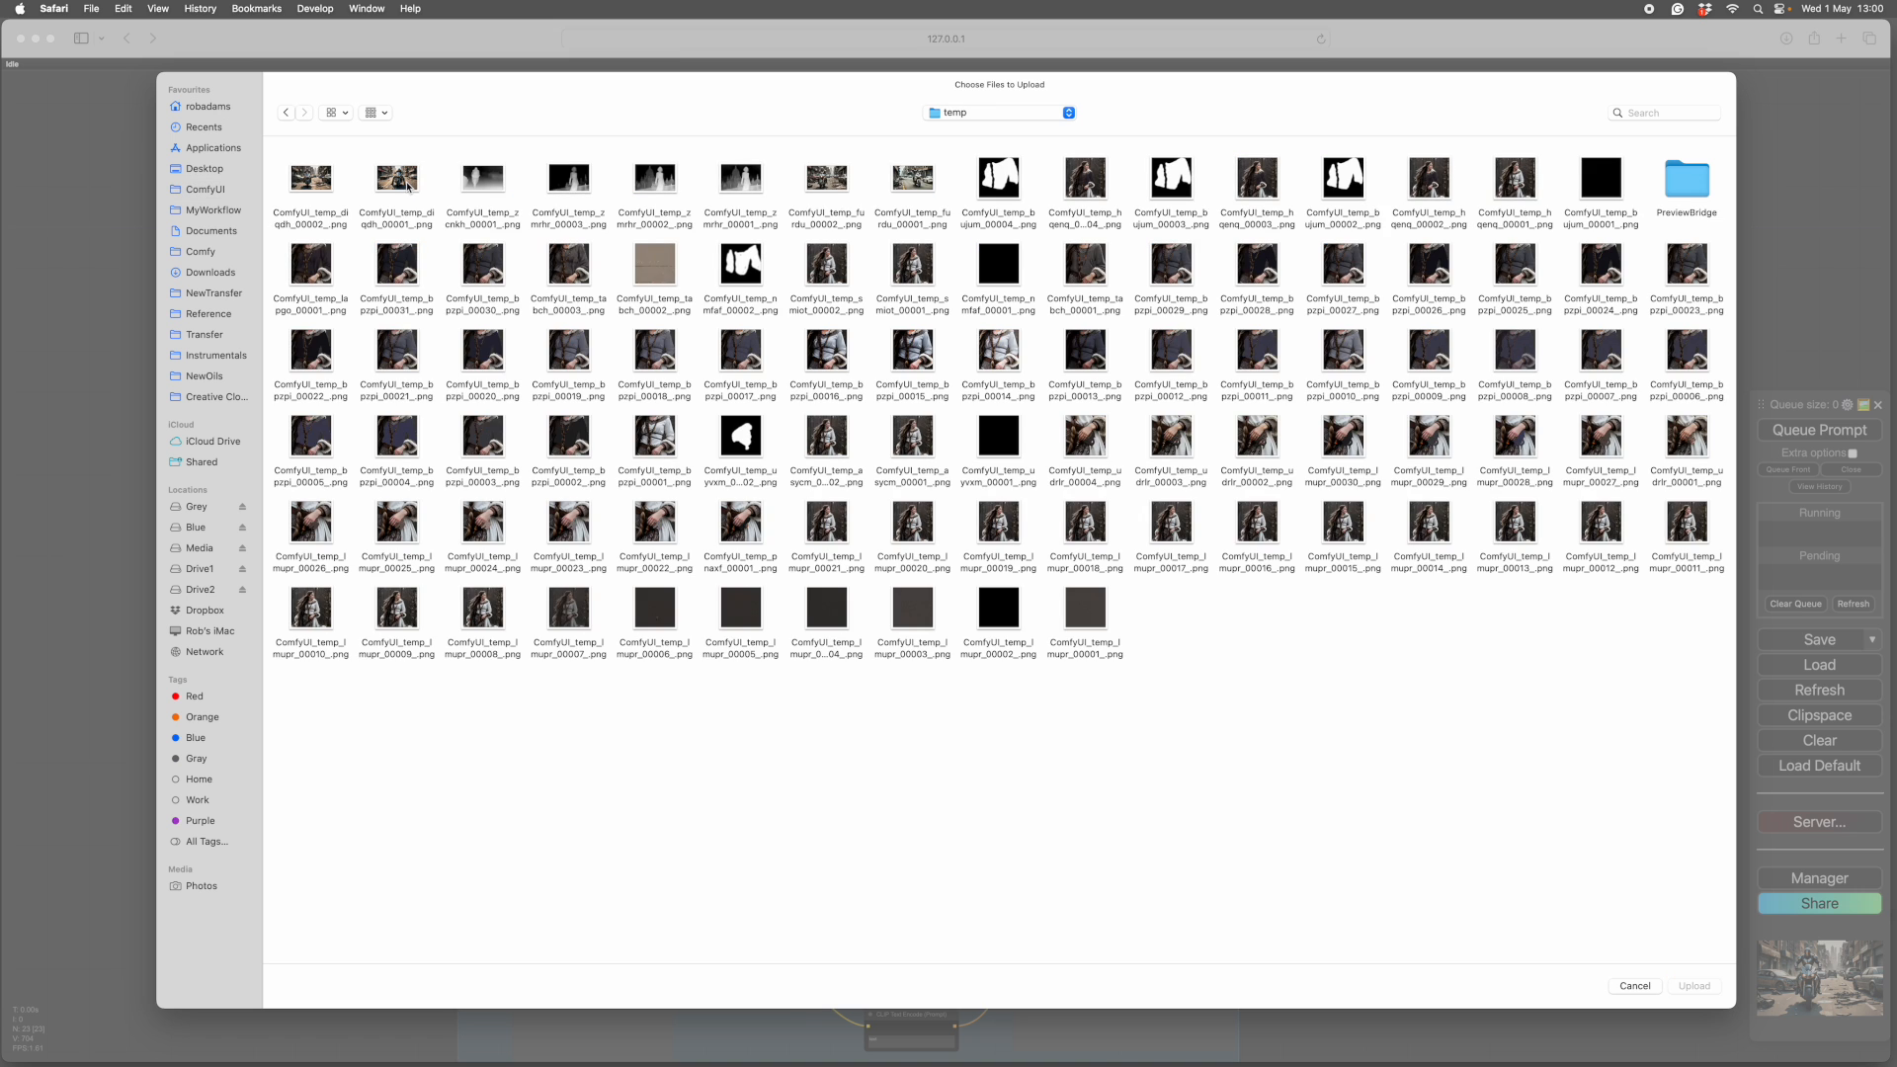
left_click(496, 189)
left_click(1693, 986)
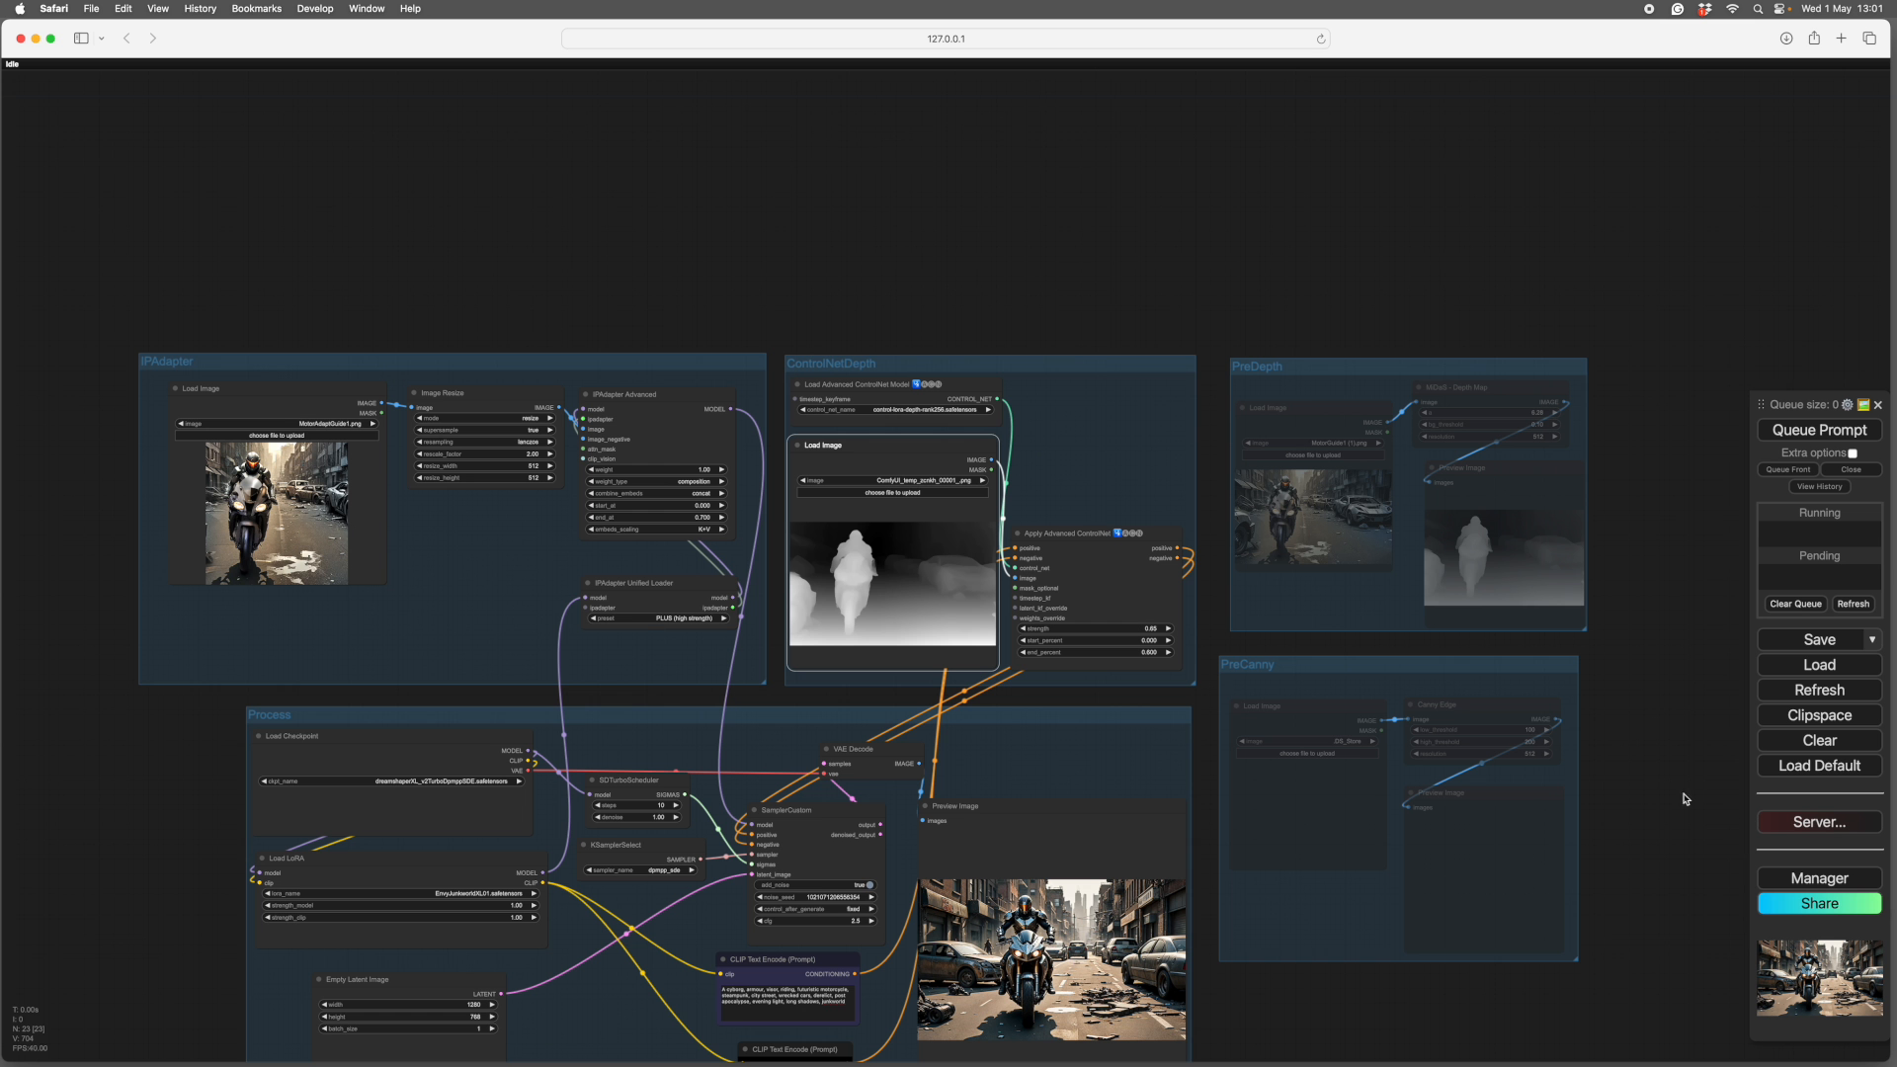
- Set the Apply Advanced ControlNet strength to 0.40
scroll(1081, 489, "up", 3)
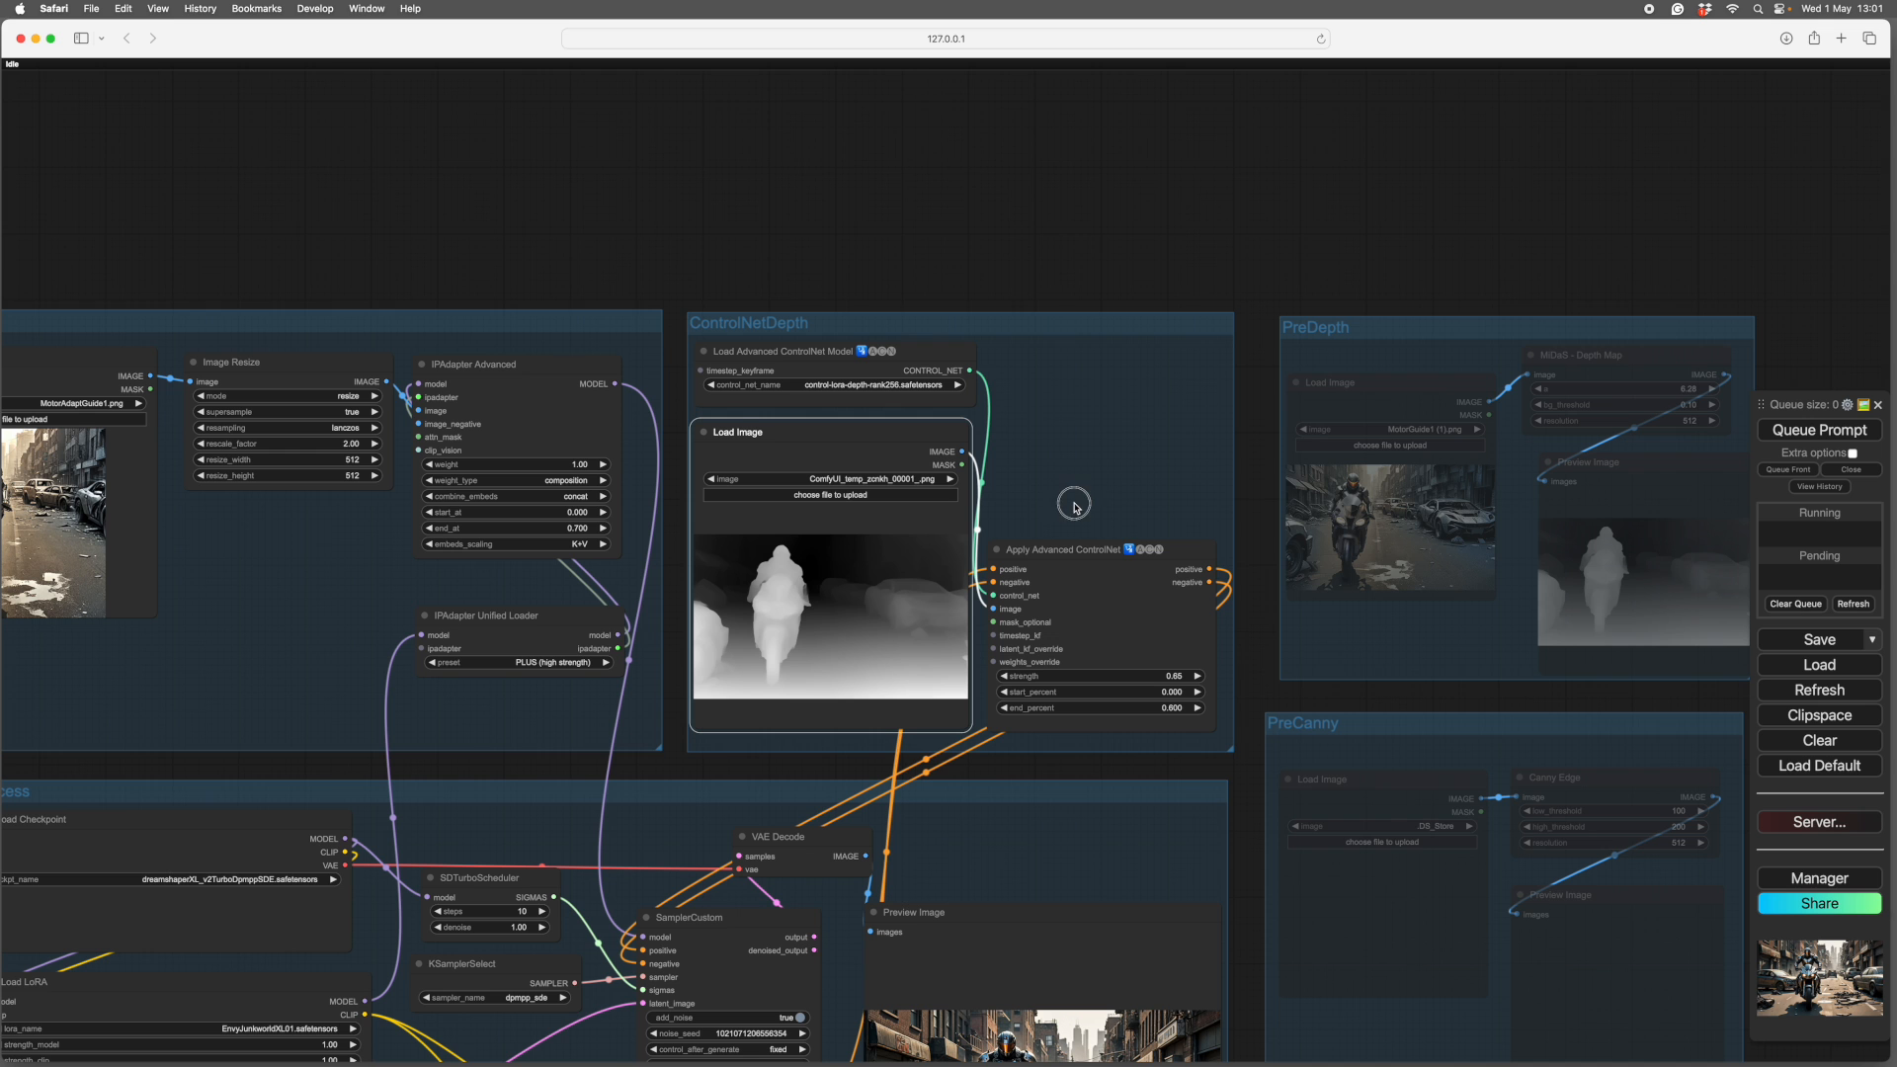
left_click_drag(1246, 701, 1270, 454)
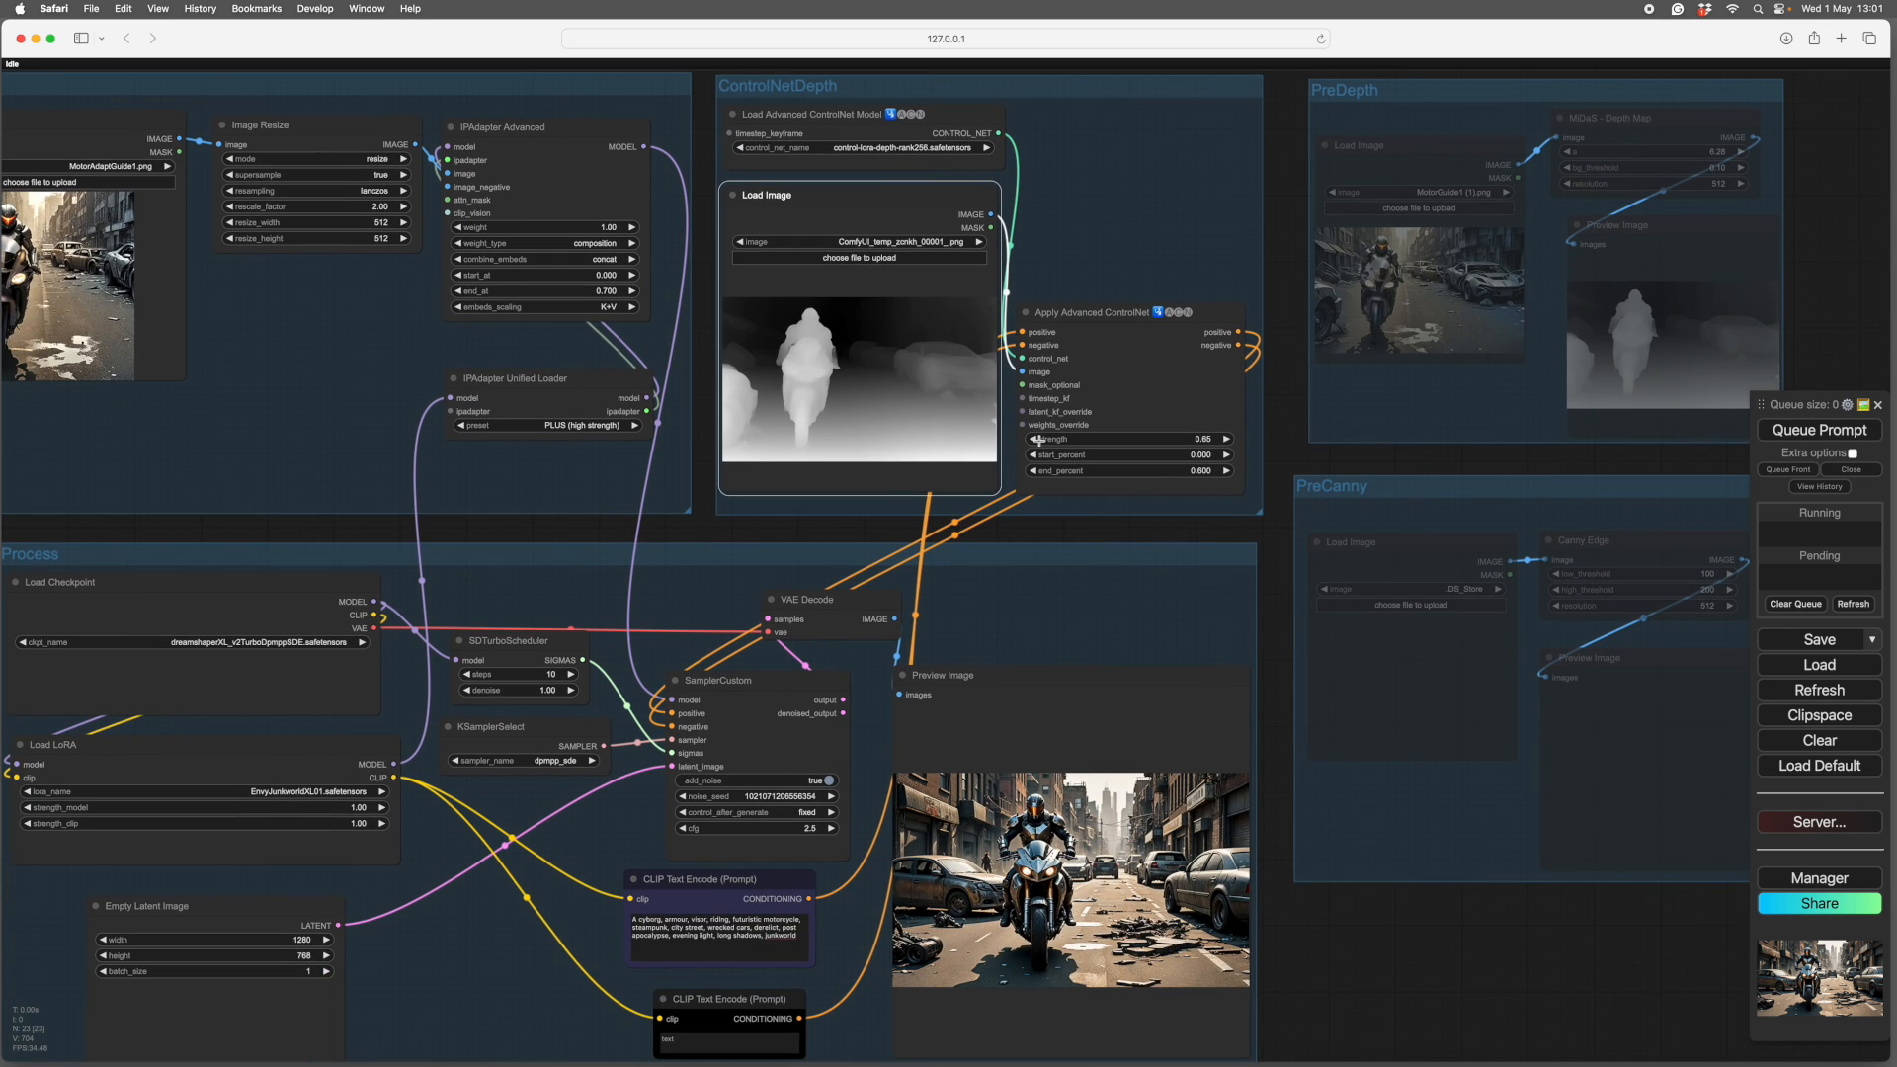
left_click_drag(1038, 440, 1033, 437)
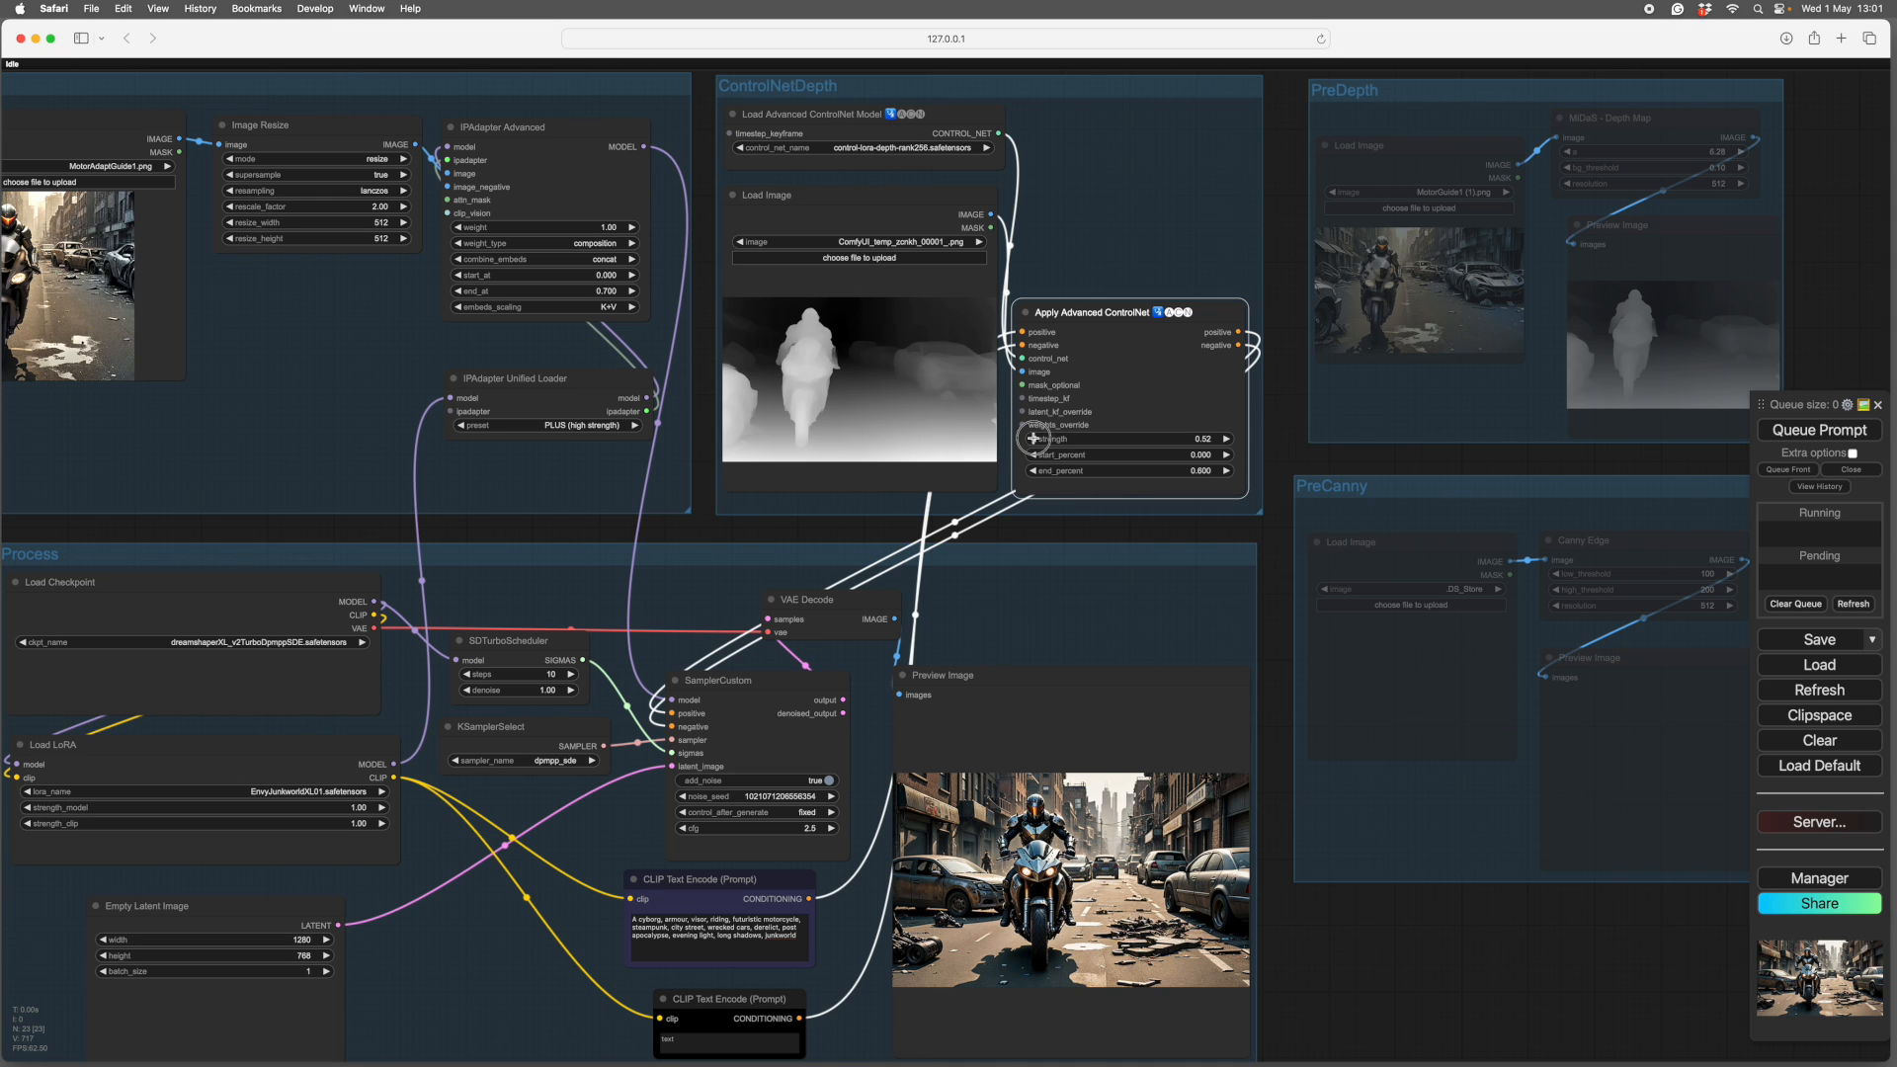
left_click(1034, 438)
left_click(1034, 438)
left_click(1033, 437)
left_click(1033, 437)
left_click(1033, 438)
left_click(1033, 438)
left_click(1033, 441)
scroll(1335, 669, "down", 3)
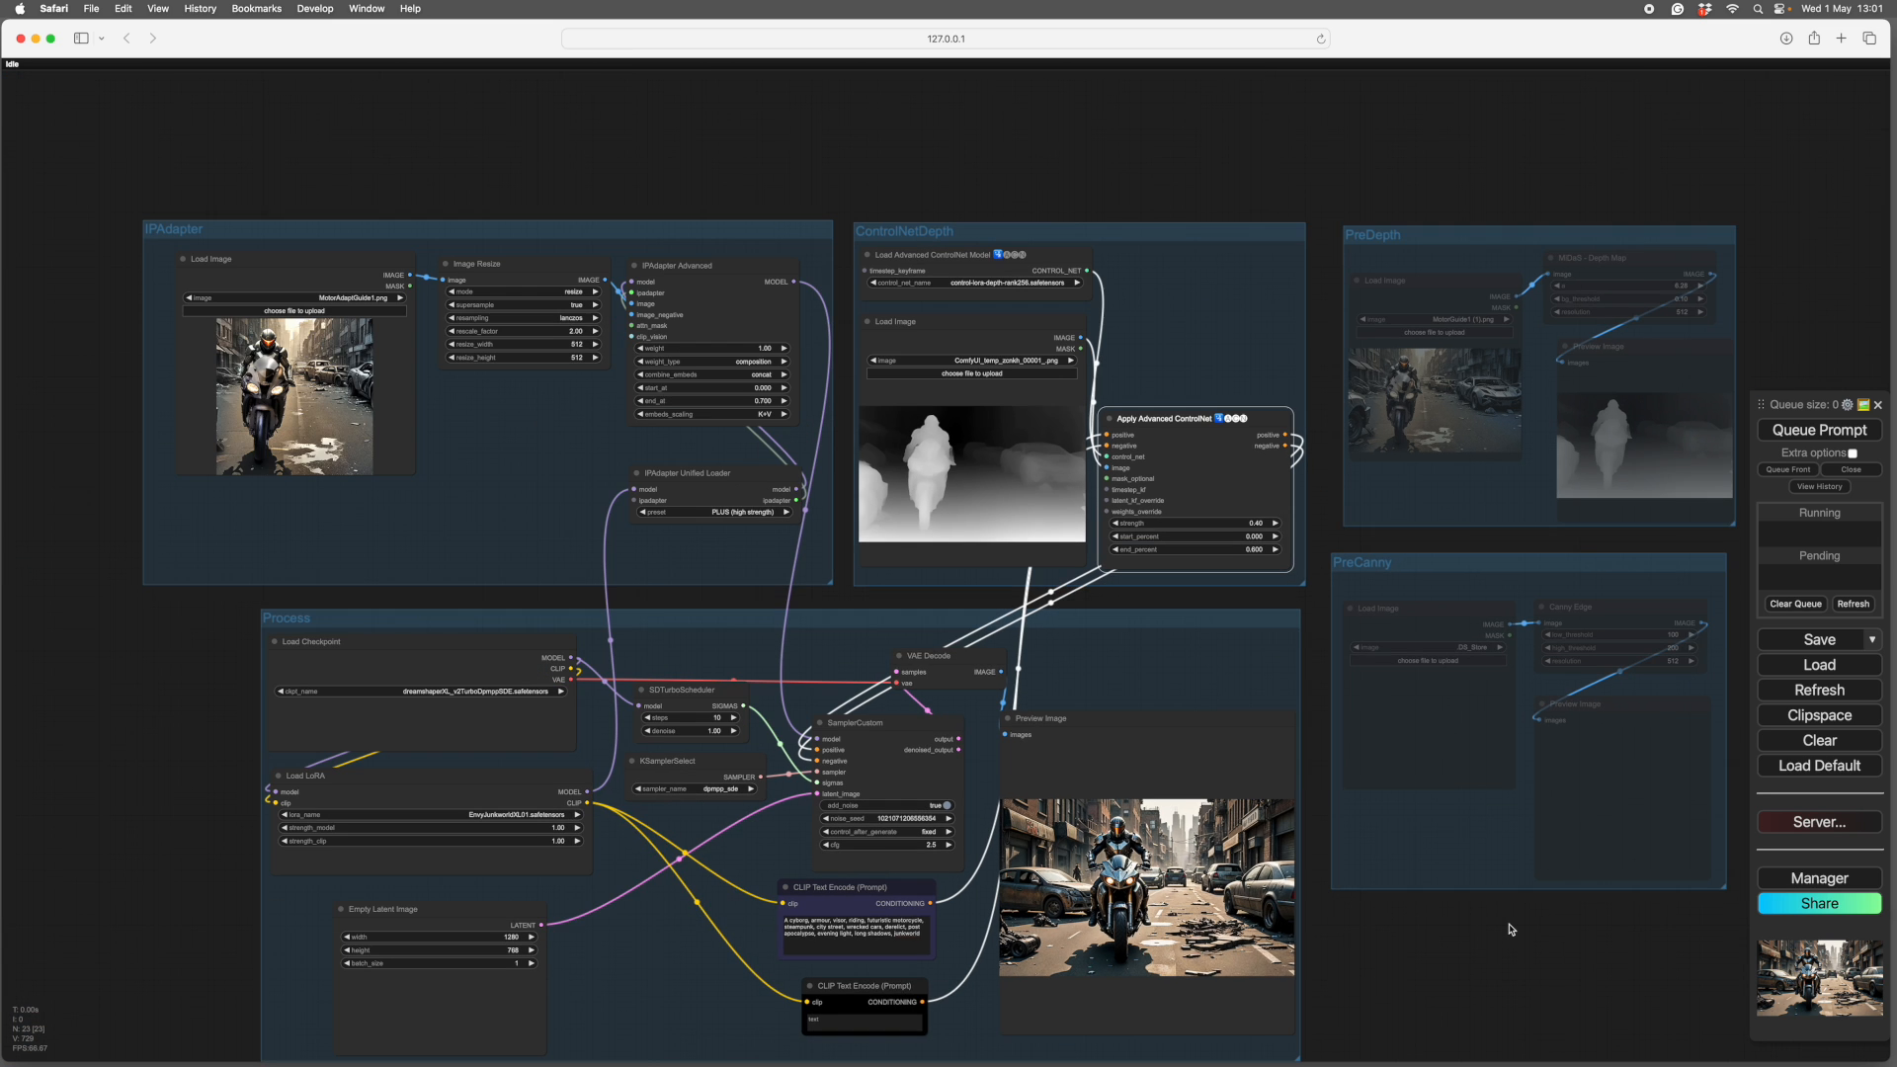
scroll(1515, 889, "down", 2)
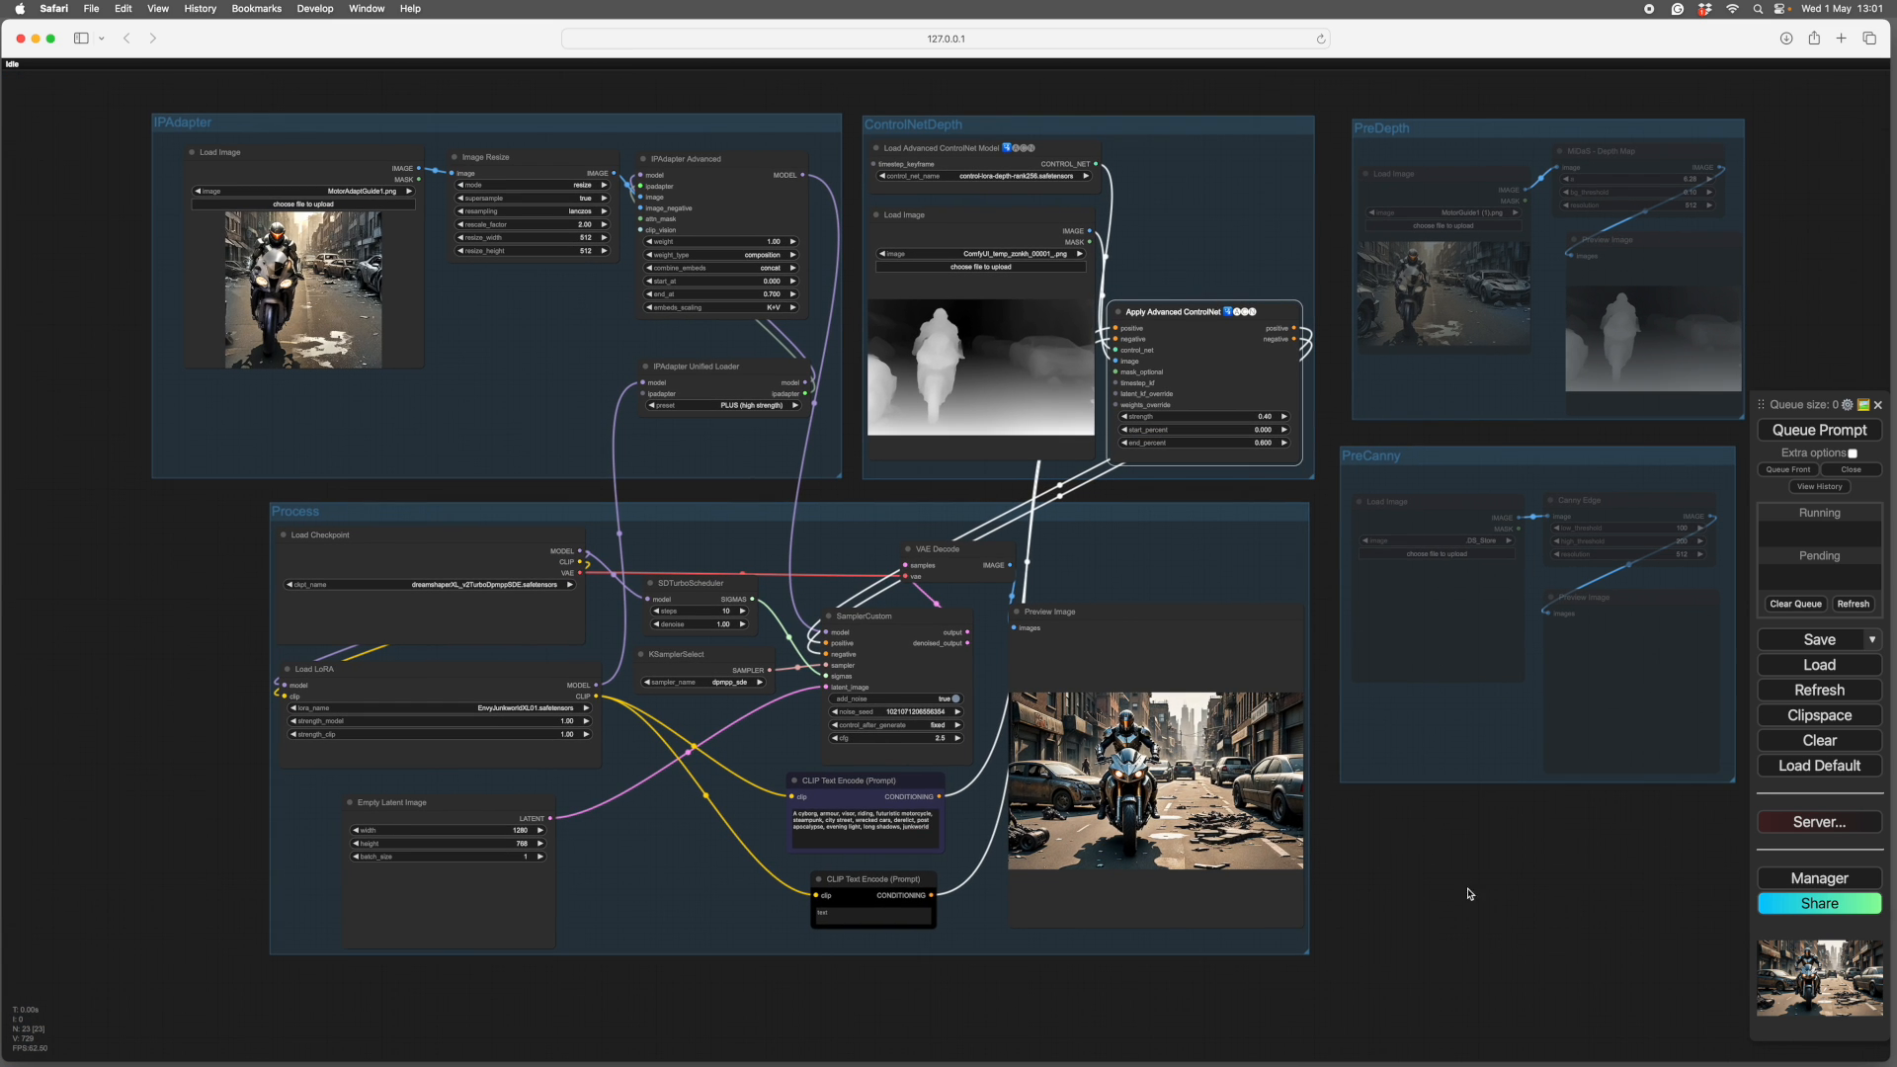
scroll(1511, 956, "up", 2)
scroll(1348, 593, "up", 3)
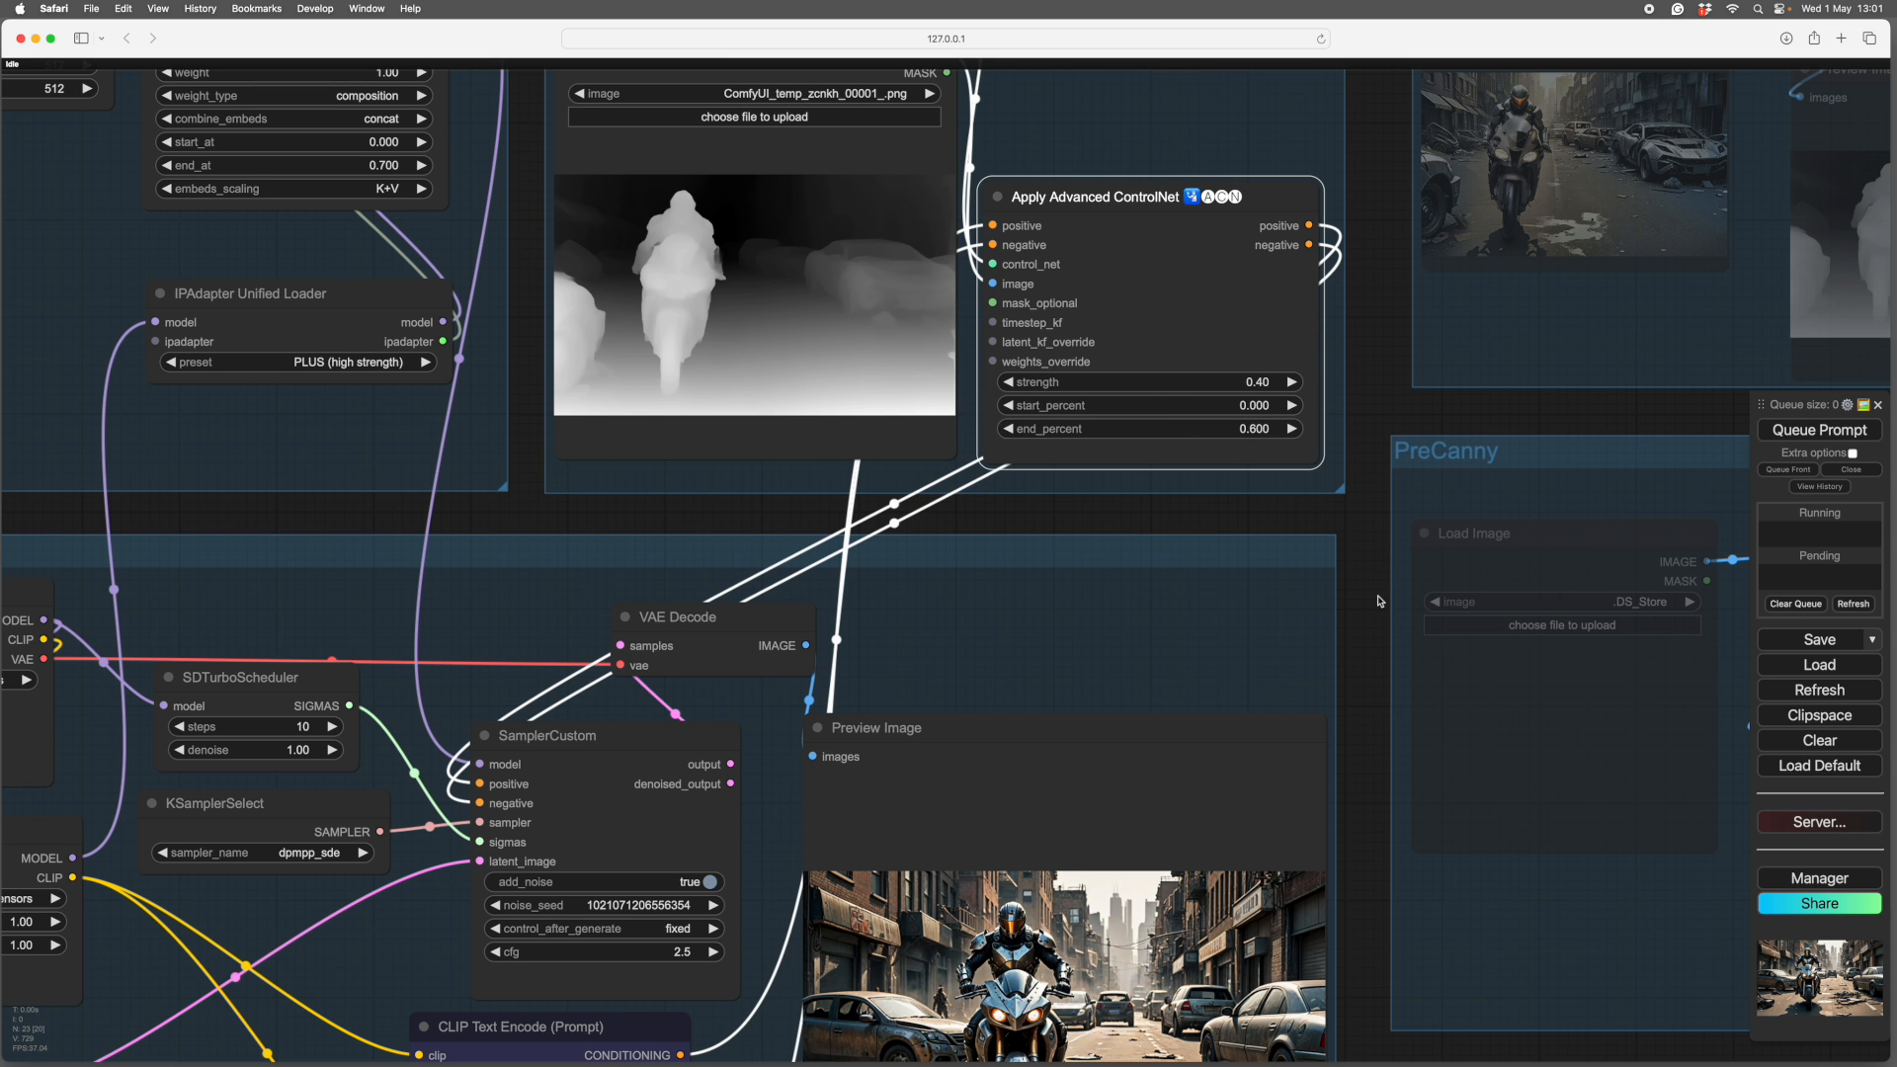
- Examine the new rider image in Preview Image for pose, evening light and street details
scroll(1380, 601, "down", 5)
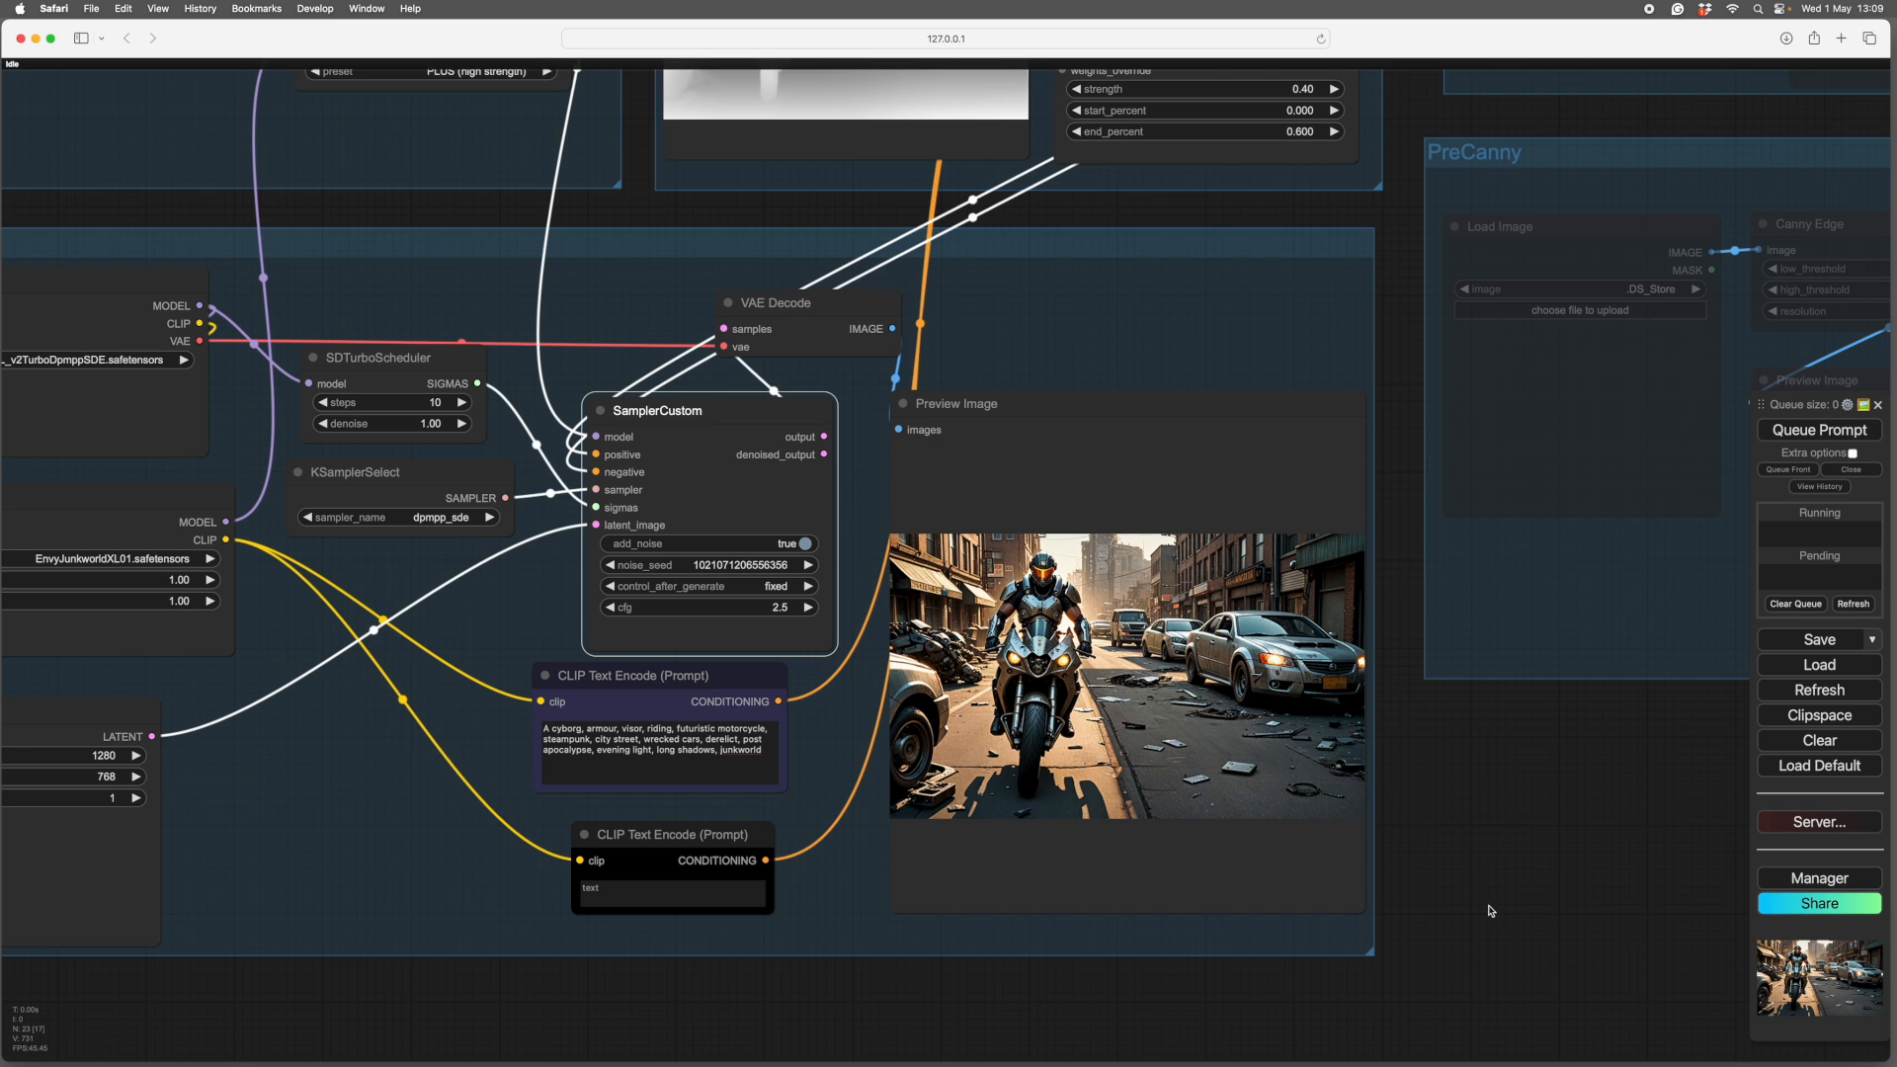
scroll(1489, 906, "up", 2)
left_click_drag(1490, 829, 1534, 818)
scroll(1608, 861, "down", 3)
scroll(1607, 859, "down", 2)
scroll(1632, 902, "down", 1)
scroll(1652, 892, "up", 3)
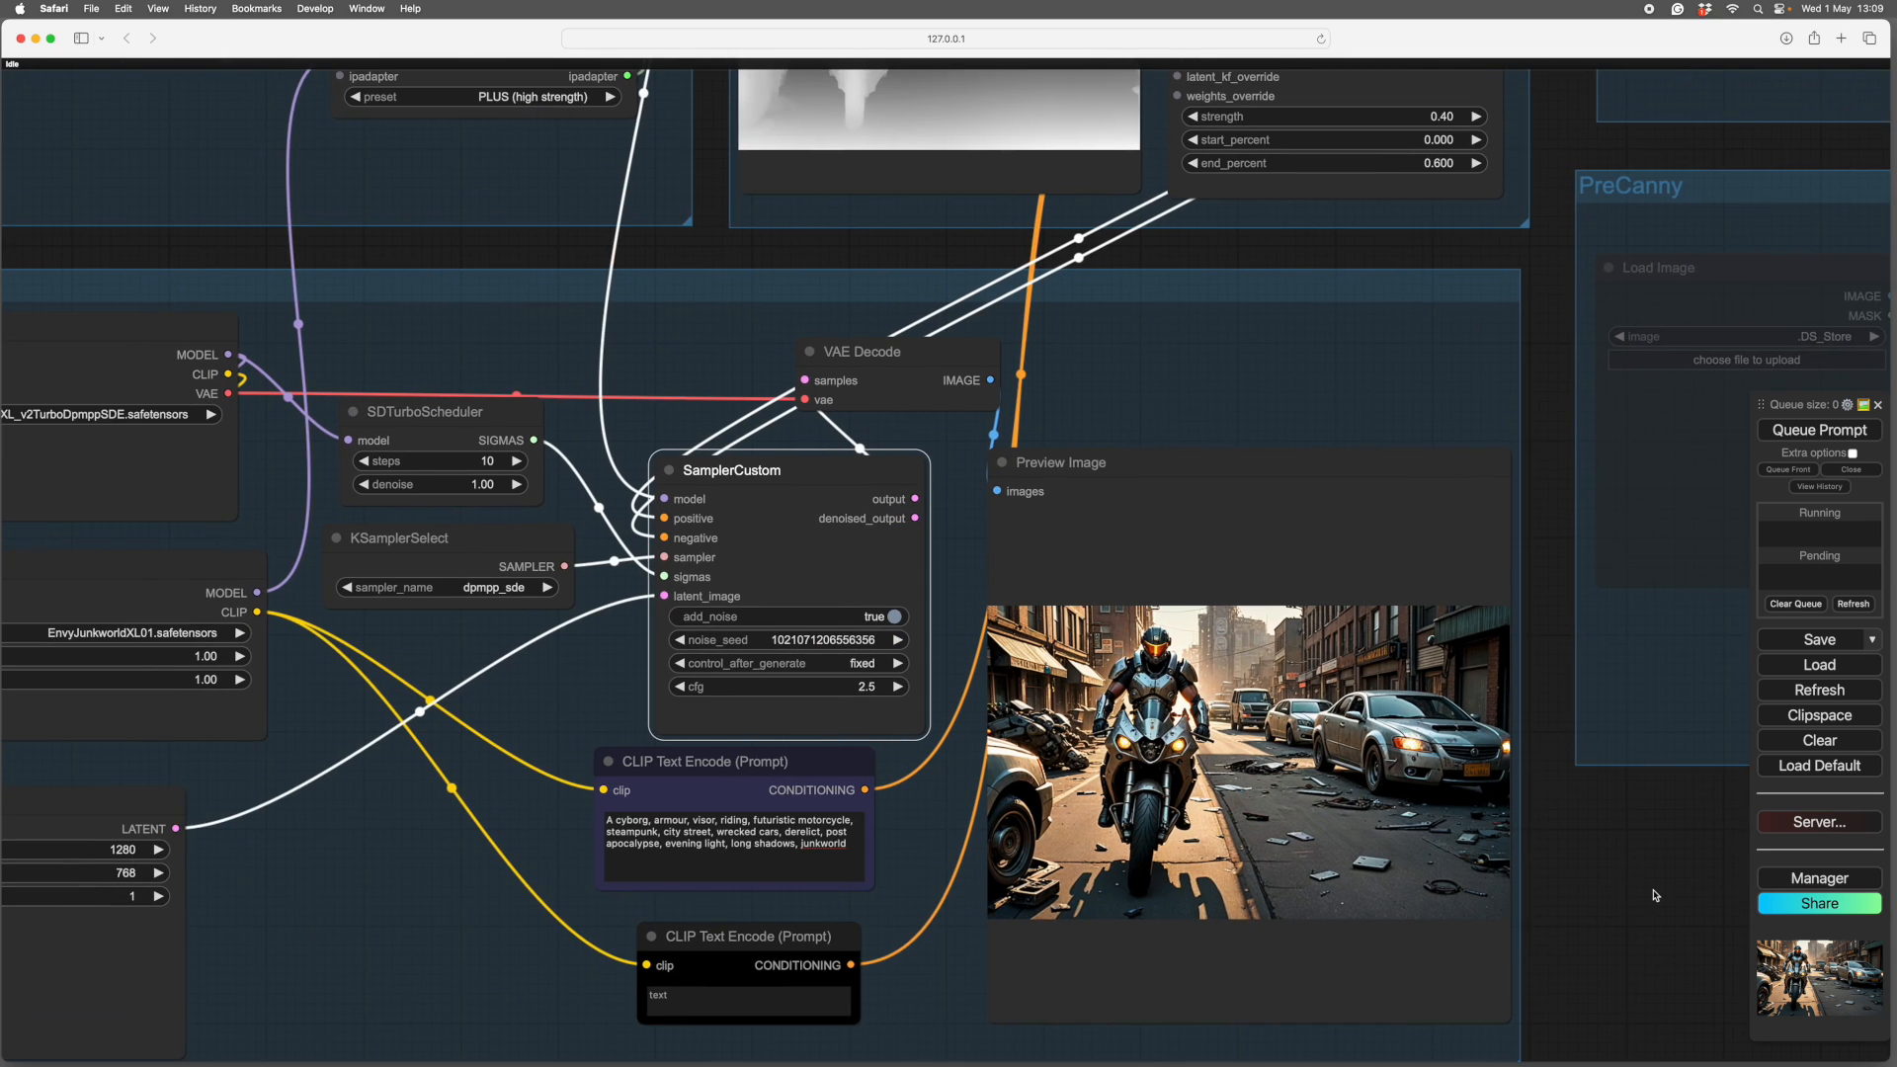
scroll(1534, 753, "up", 1)
- Compare the new preview with the IPAdapter guide image and the ControlNetDepth depth map
scroll(1534, 752, "down", 5)
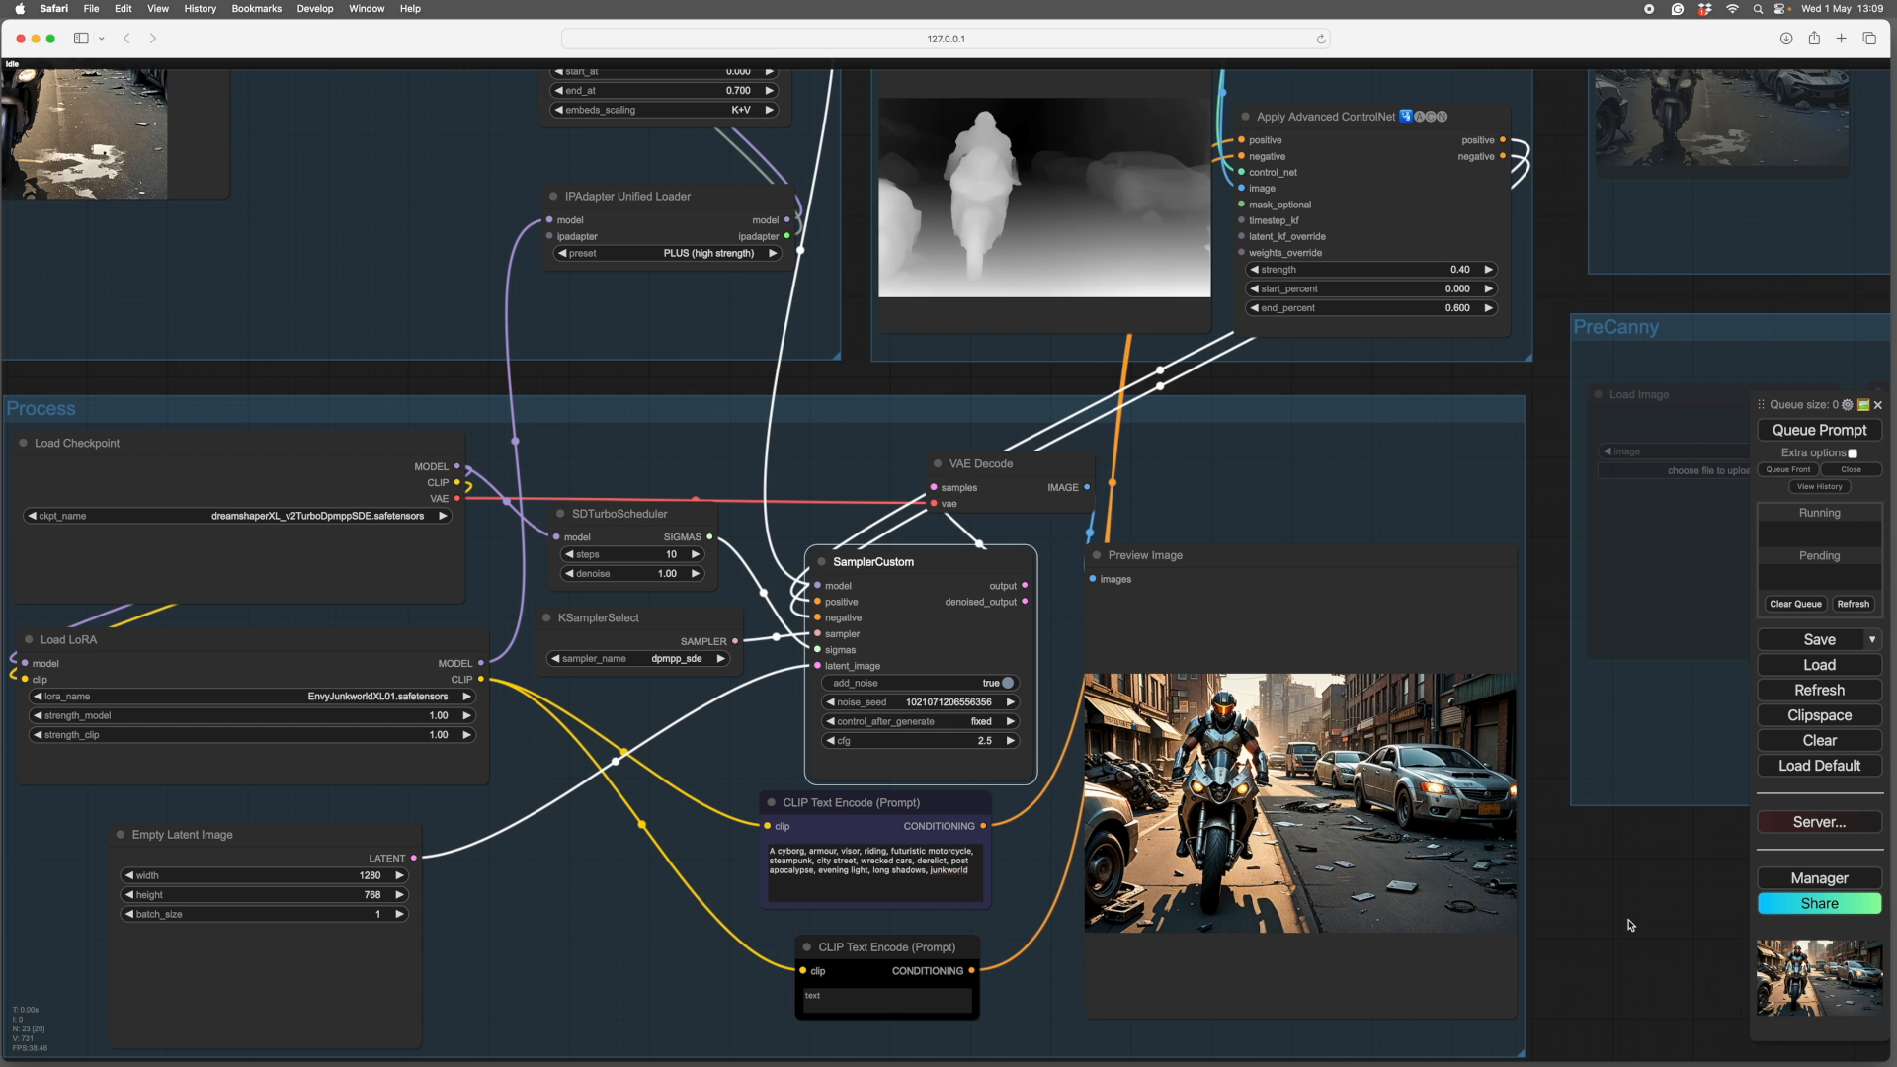
scroll(1630, 925, "down", 2)
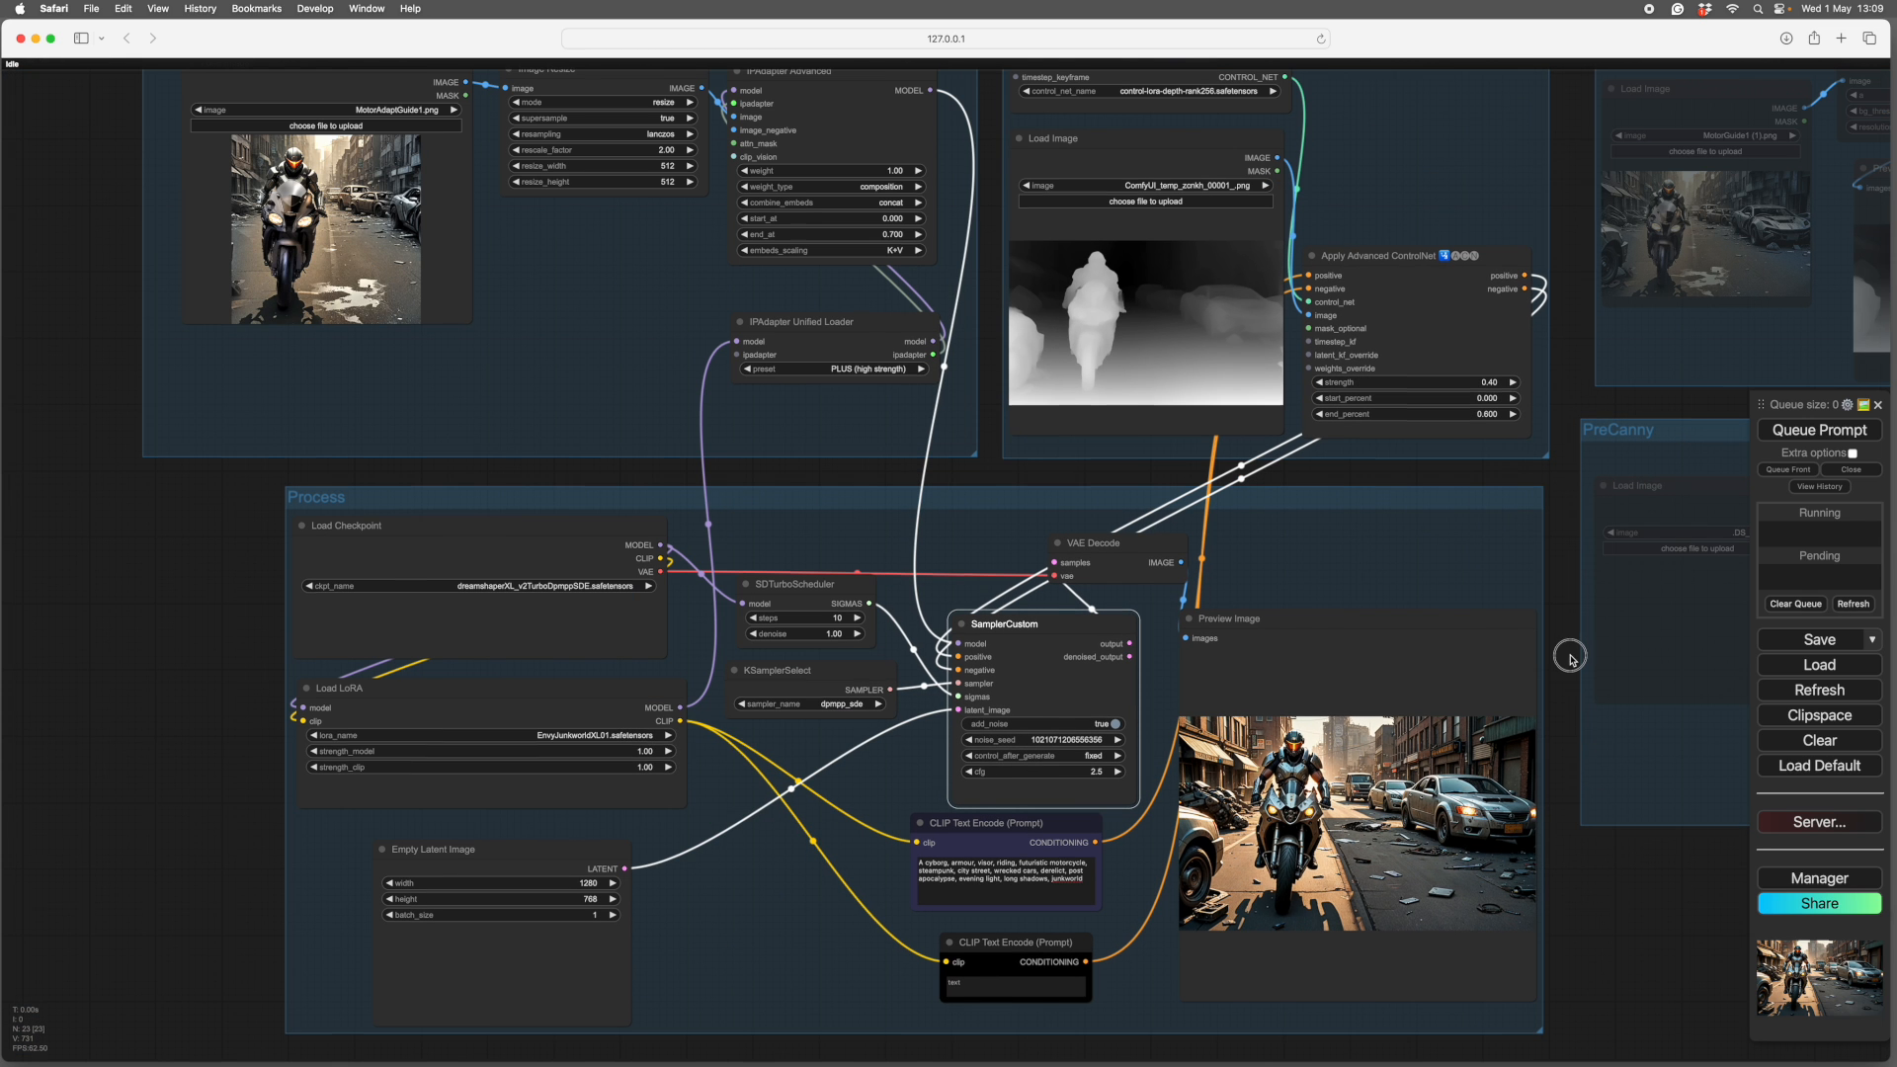
scroll(1566, 657, "up", 2)
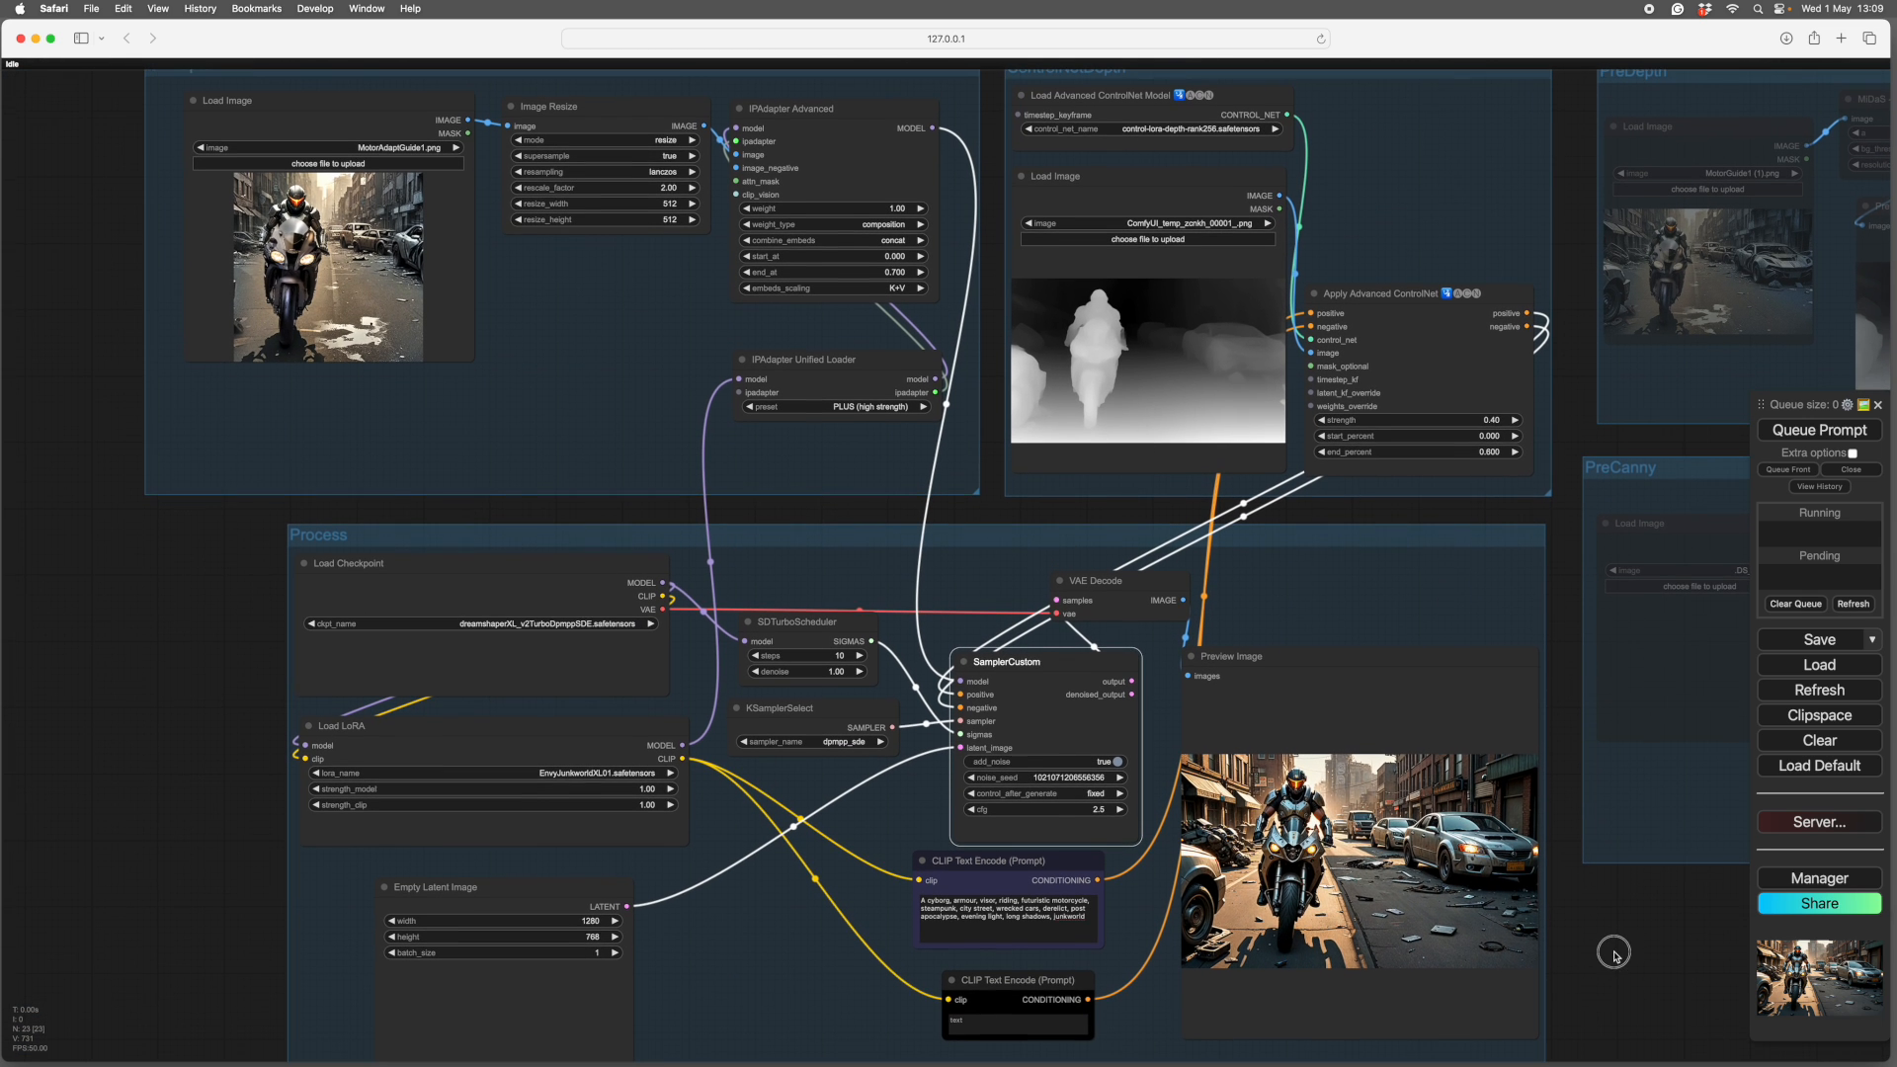
scroll(1609, 902, "down", 5)
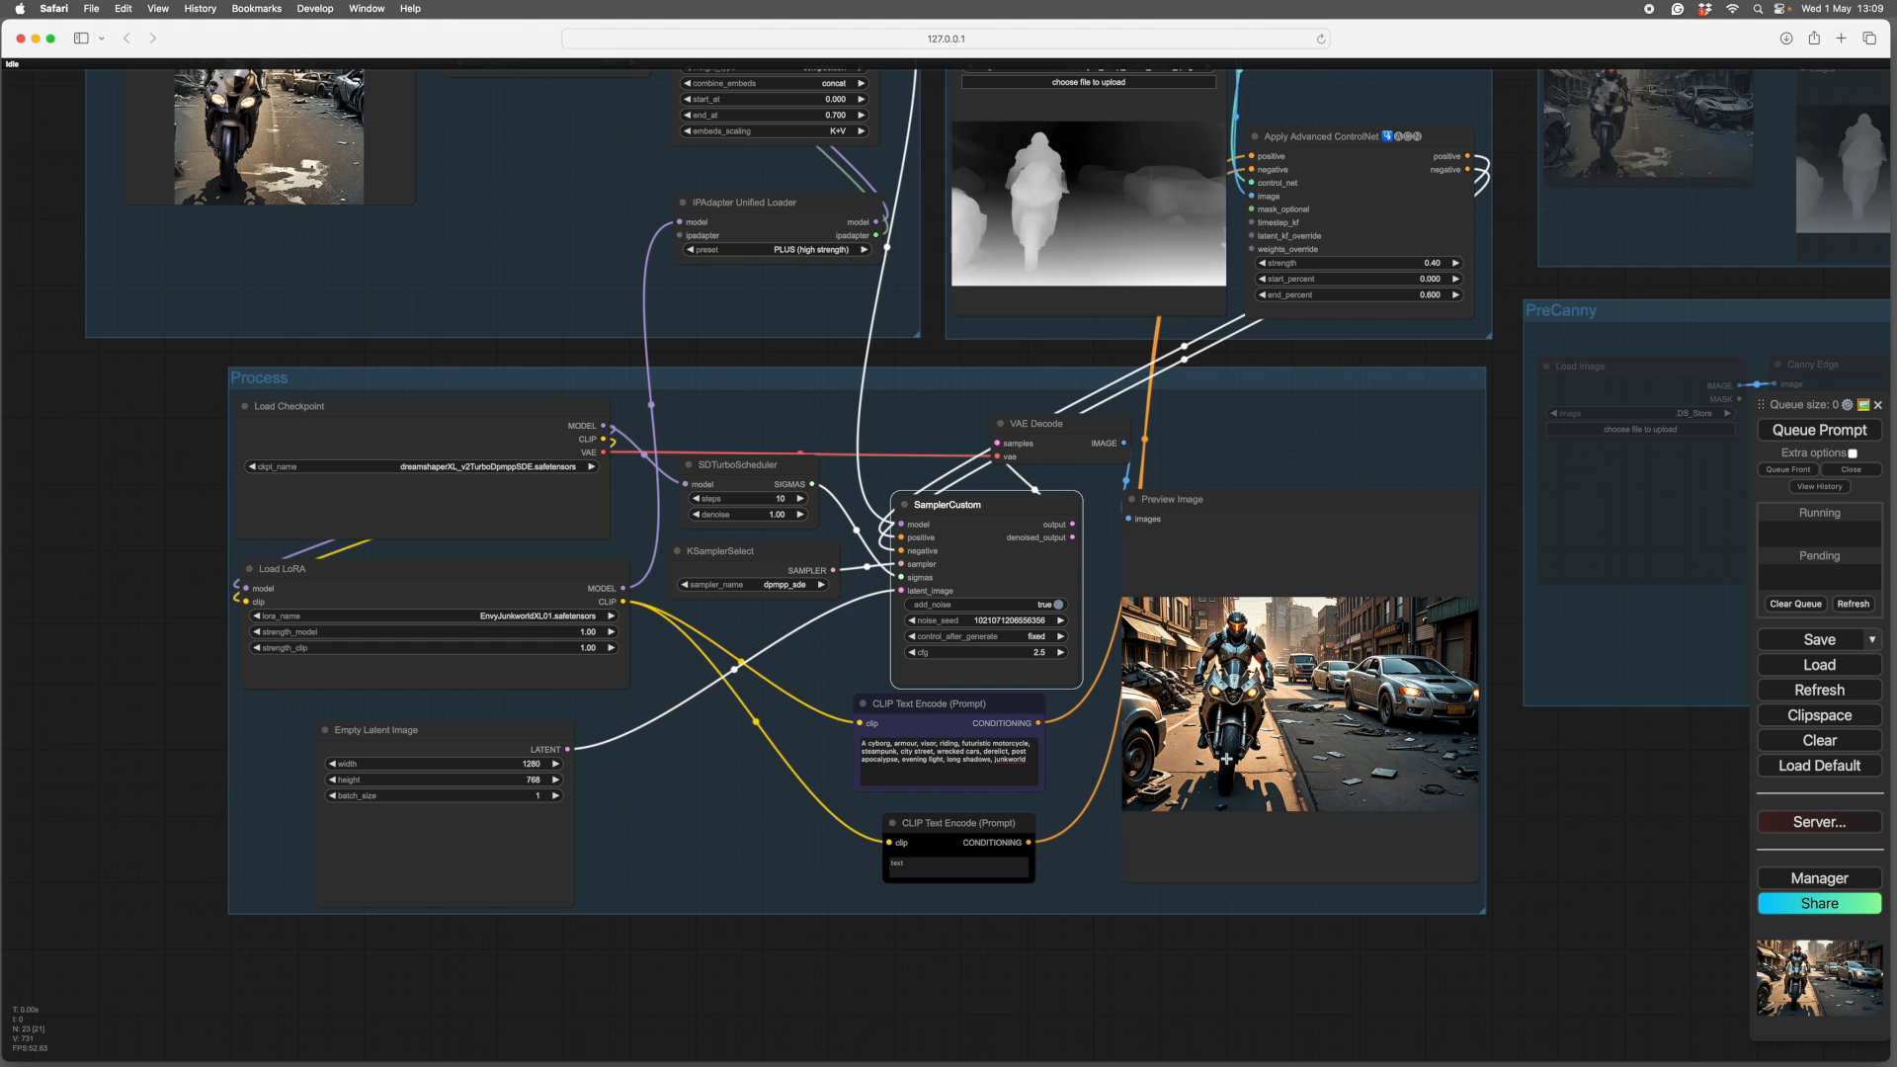
- Inspect the generated image up close, checking the rider, motorcycle, wrecked cars and long shadows
scroll(1591, 840, "up", 5)
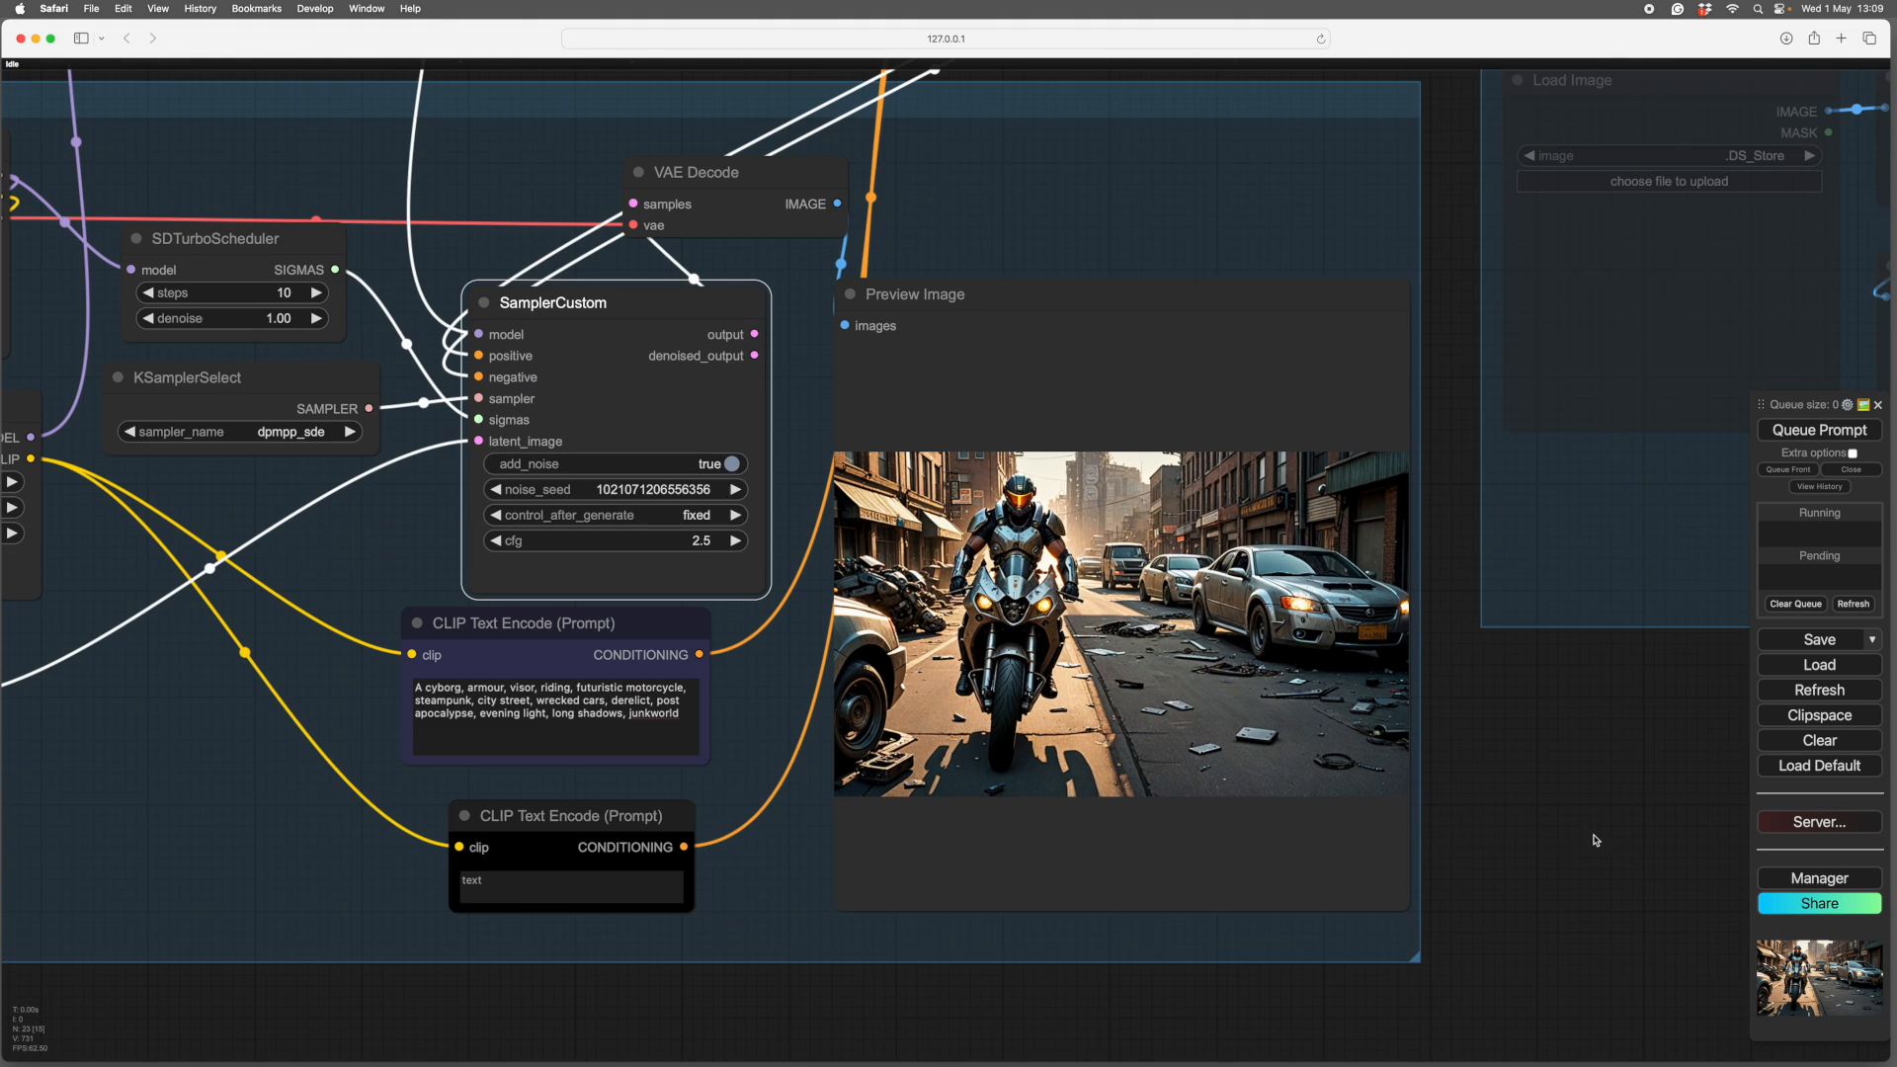
left_click_drag(1562, 792, 1676, 851)
scroll(1676, 866, "down", 6)
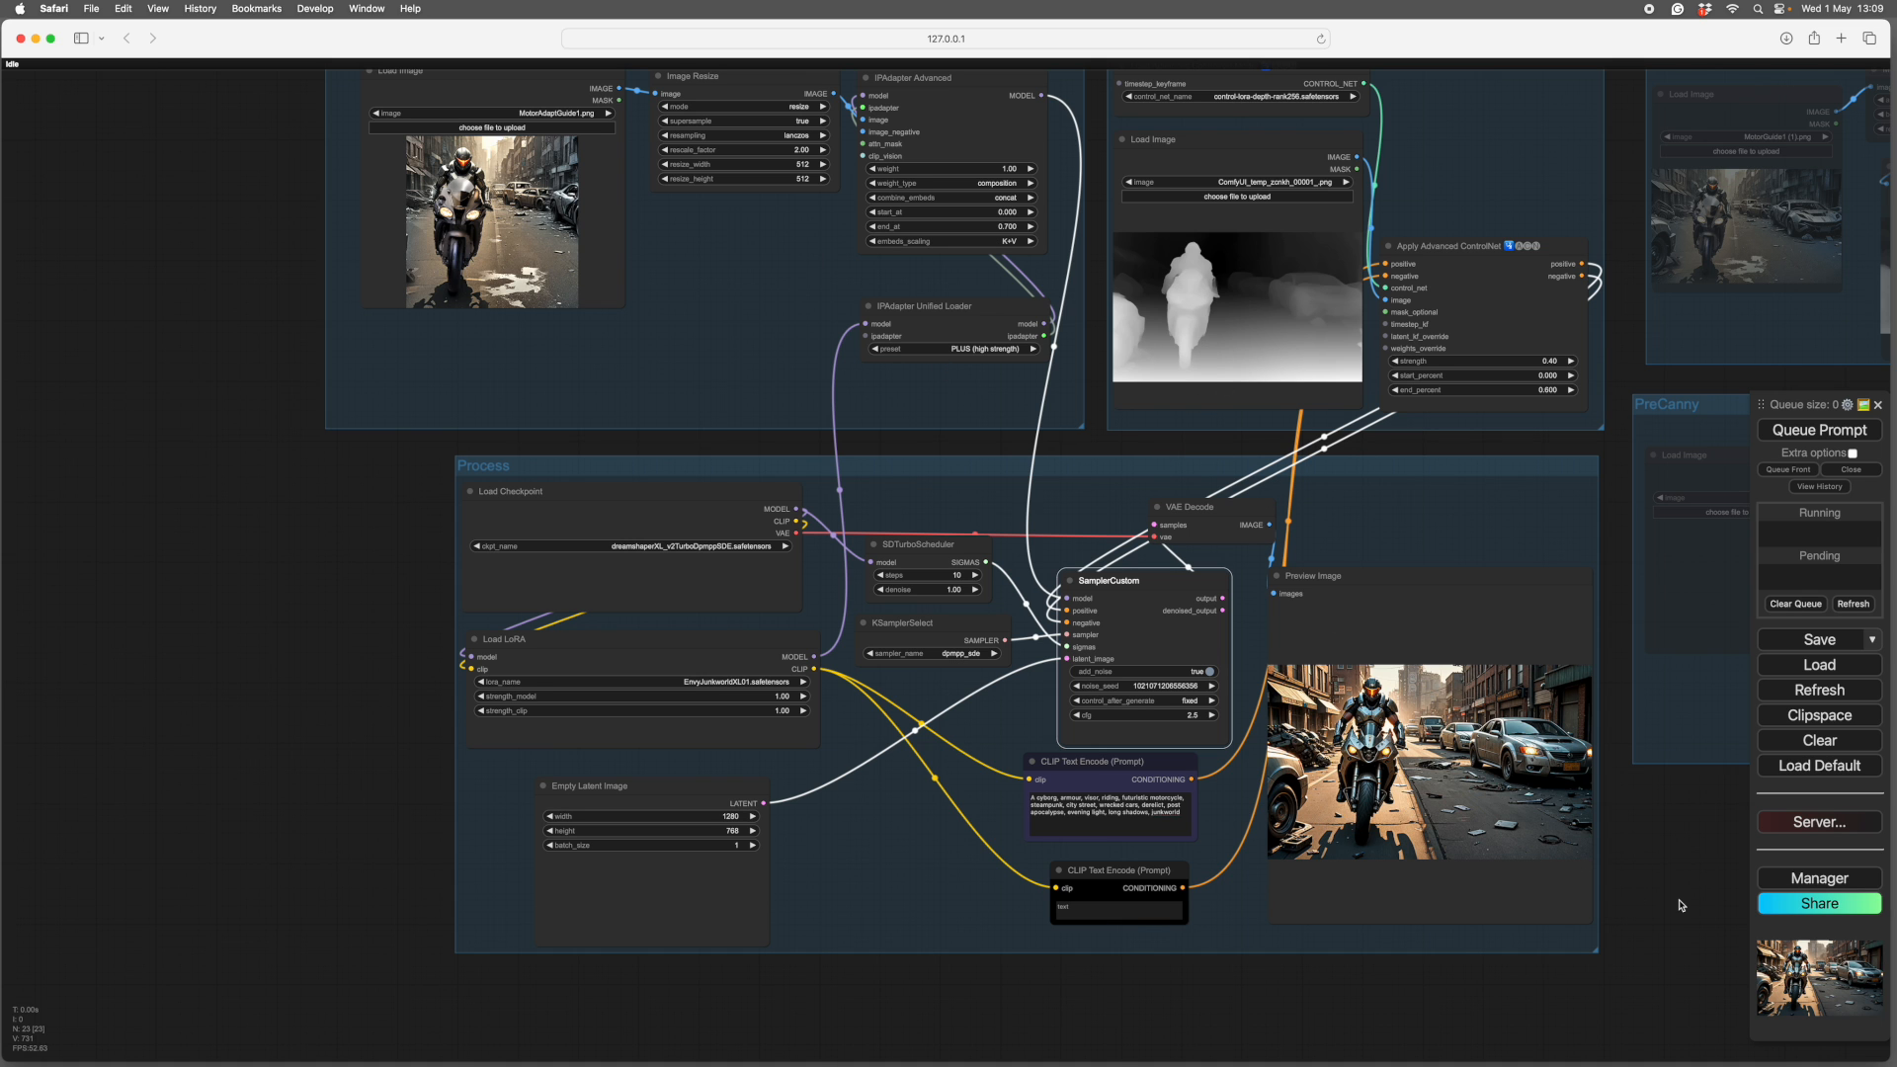
scroll(1680, 905, "up", 12)
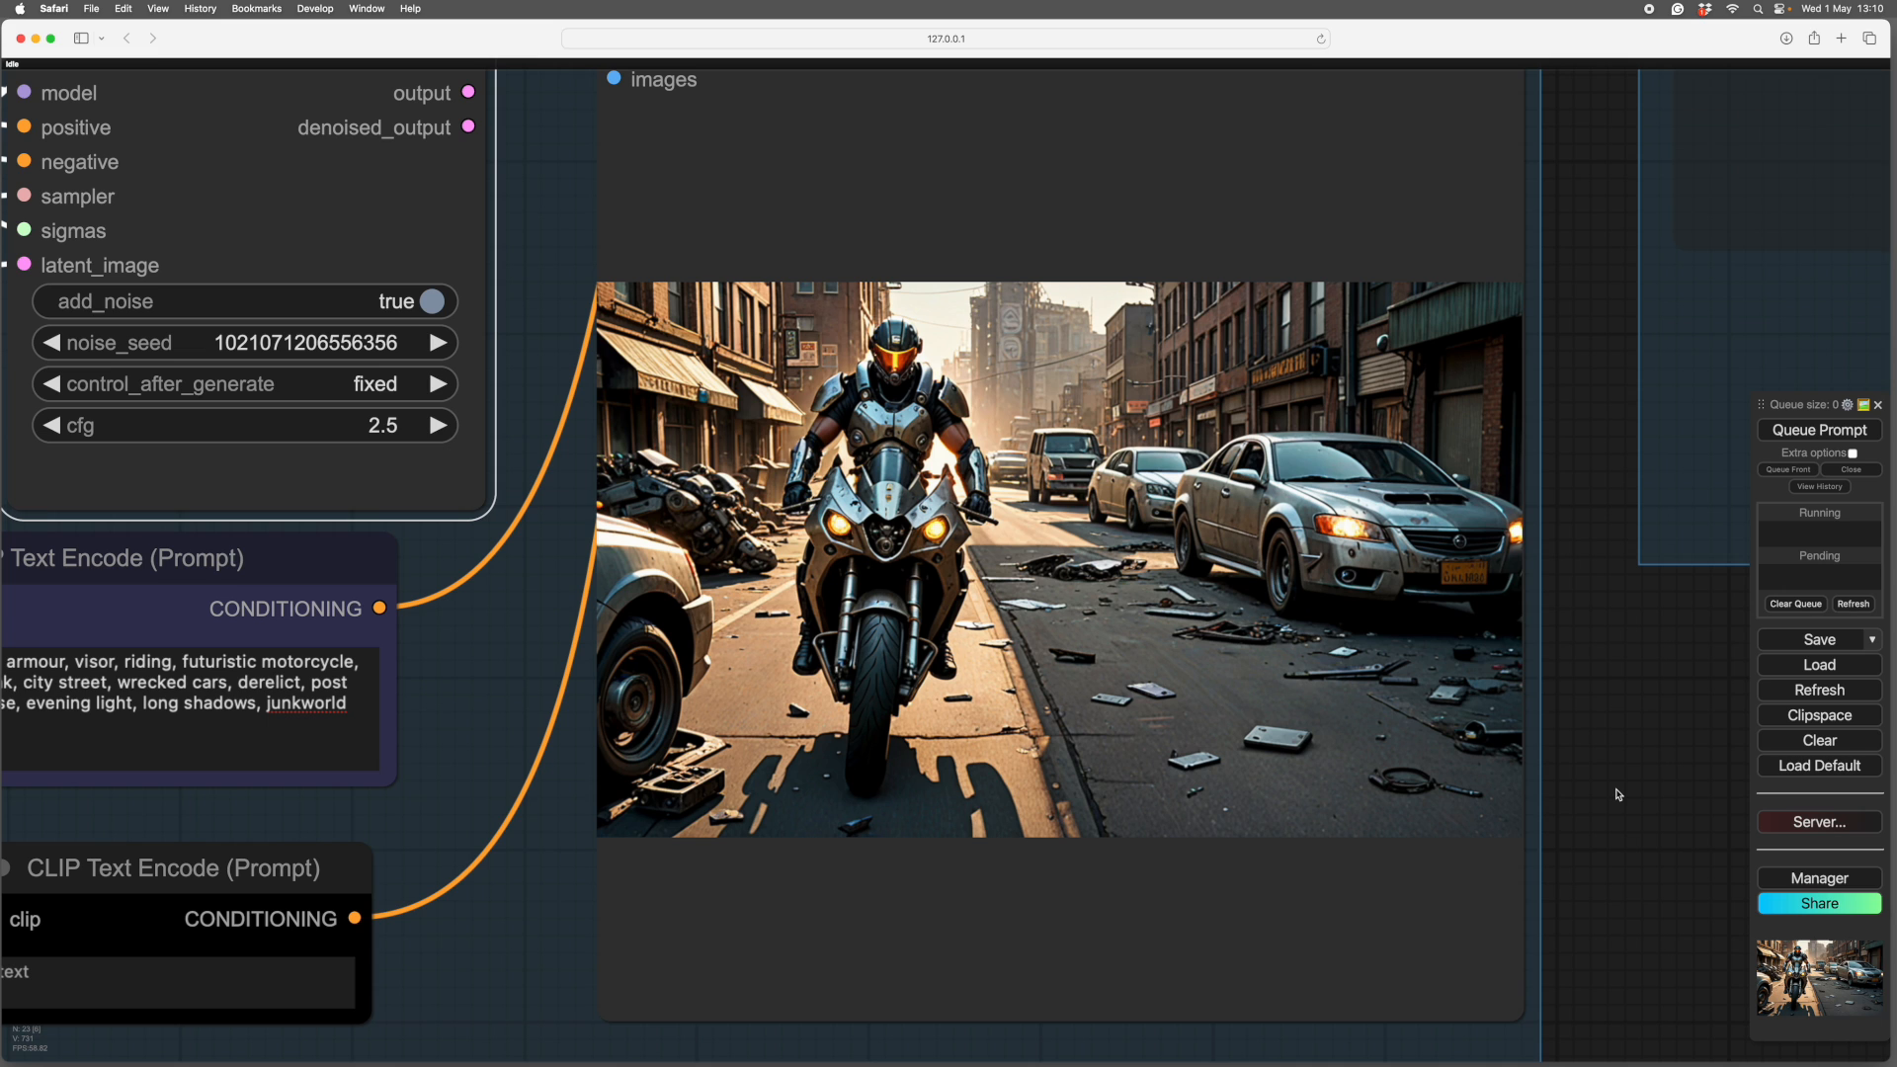
scroll(1618, 794, "down", 1)
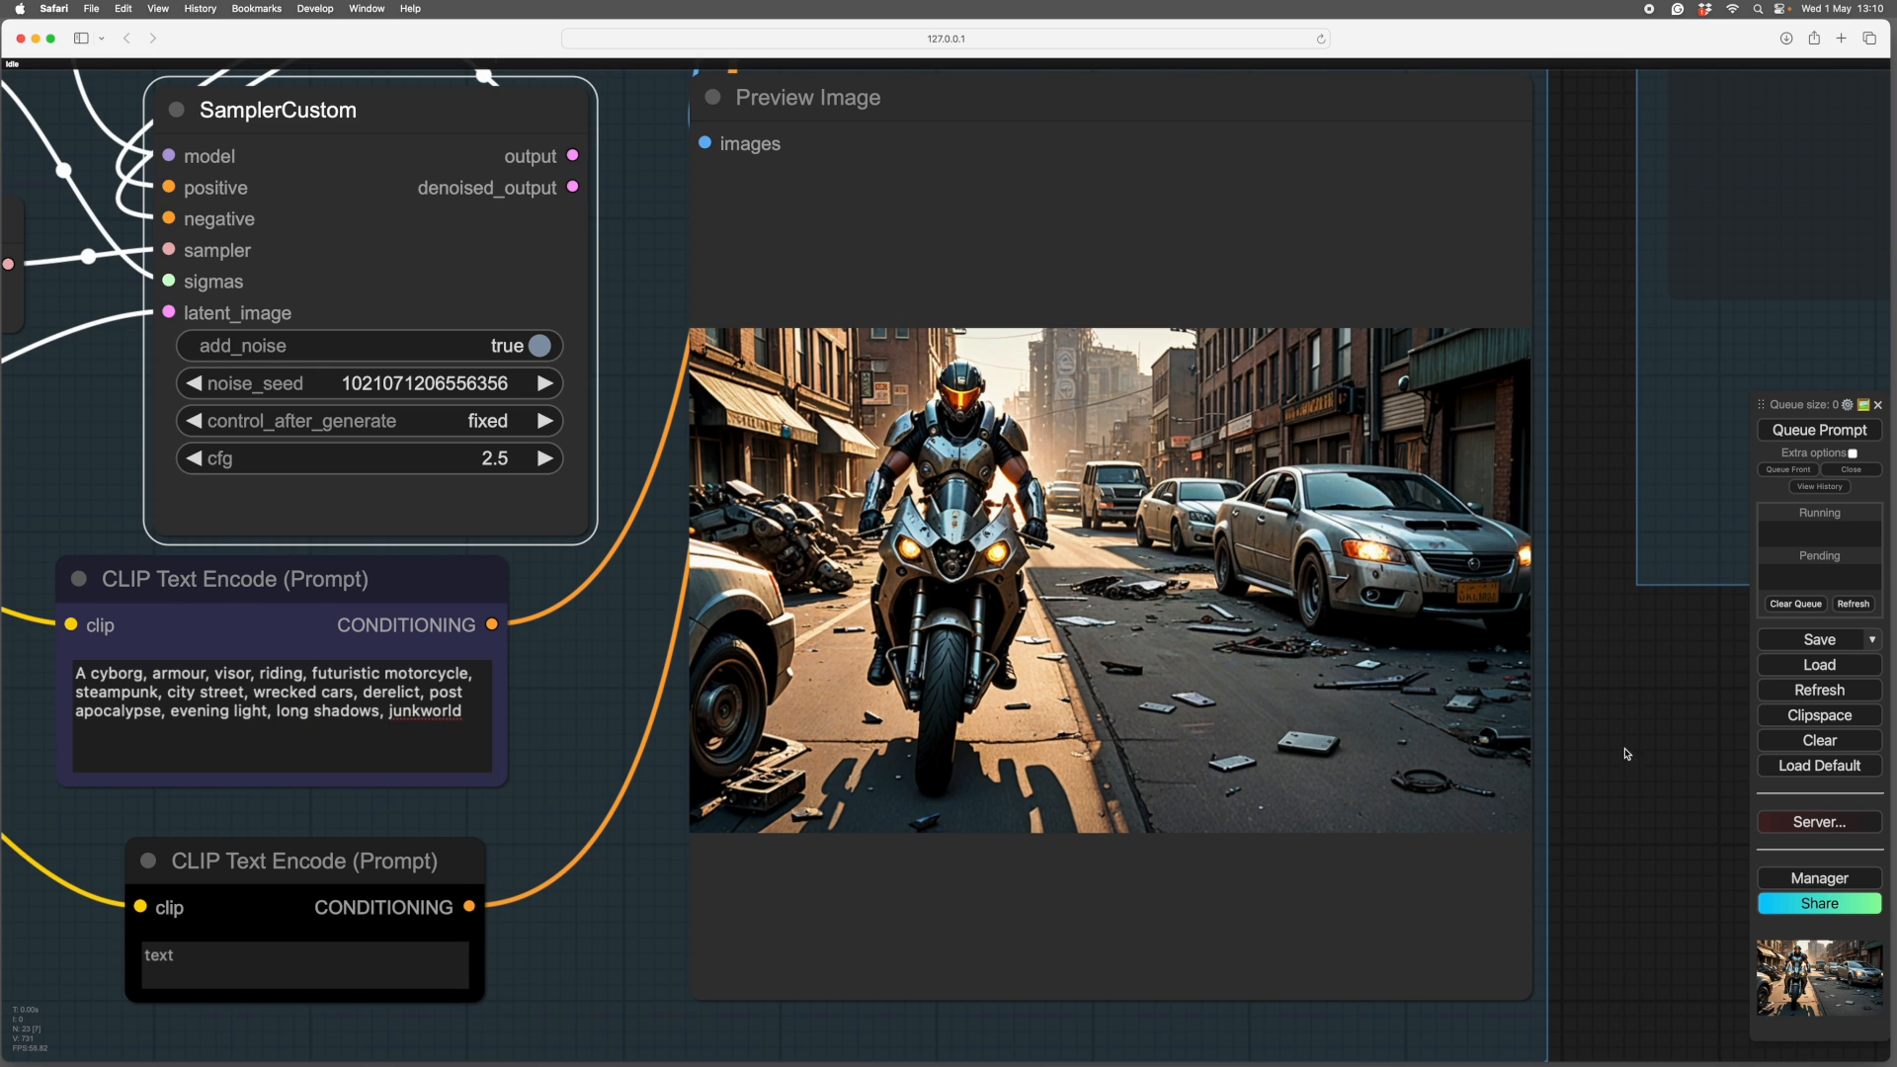
scroll(1646, 727, "down", 7)
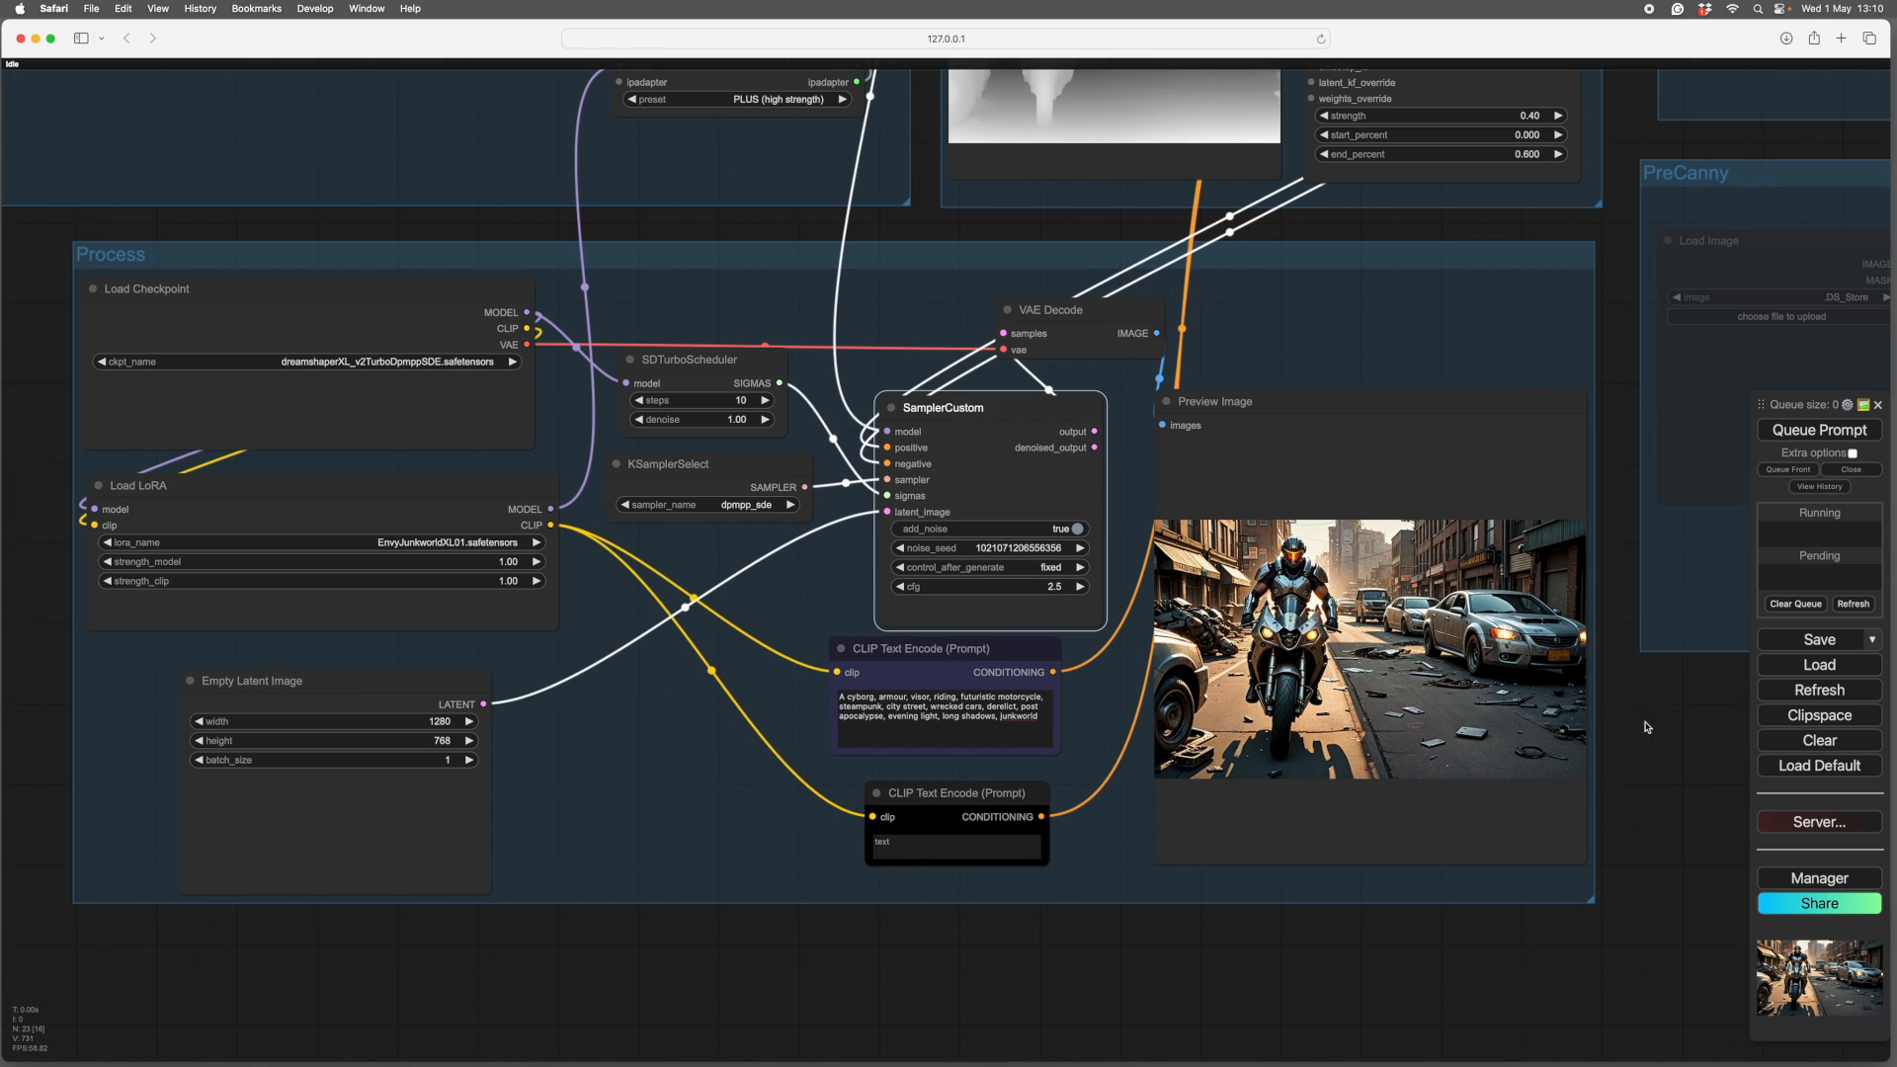
- Review the complete workflow layout with the IPAdapter, ControlNetDepth, Process, PreDepth and PreCanny groups
left_click_drag(1646, 727, 1448, 826)
scroll(1444, 718, "down", 1)
scroll(1444, 718, "down", 2)
scroll(1443, 826, "down", 3)
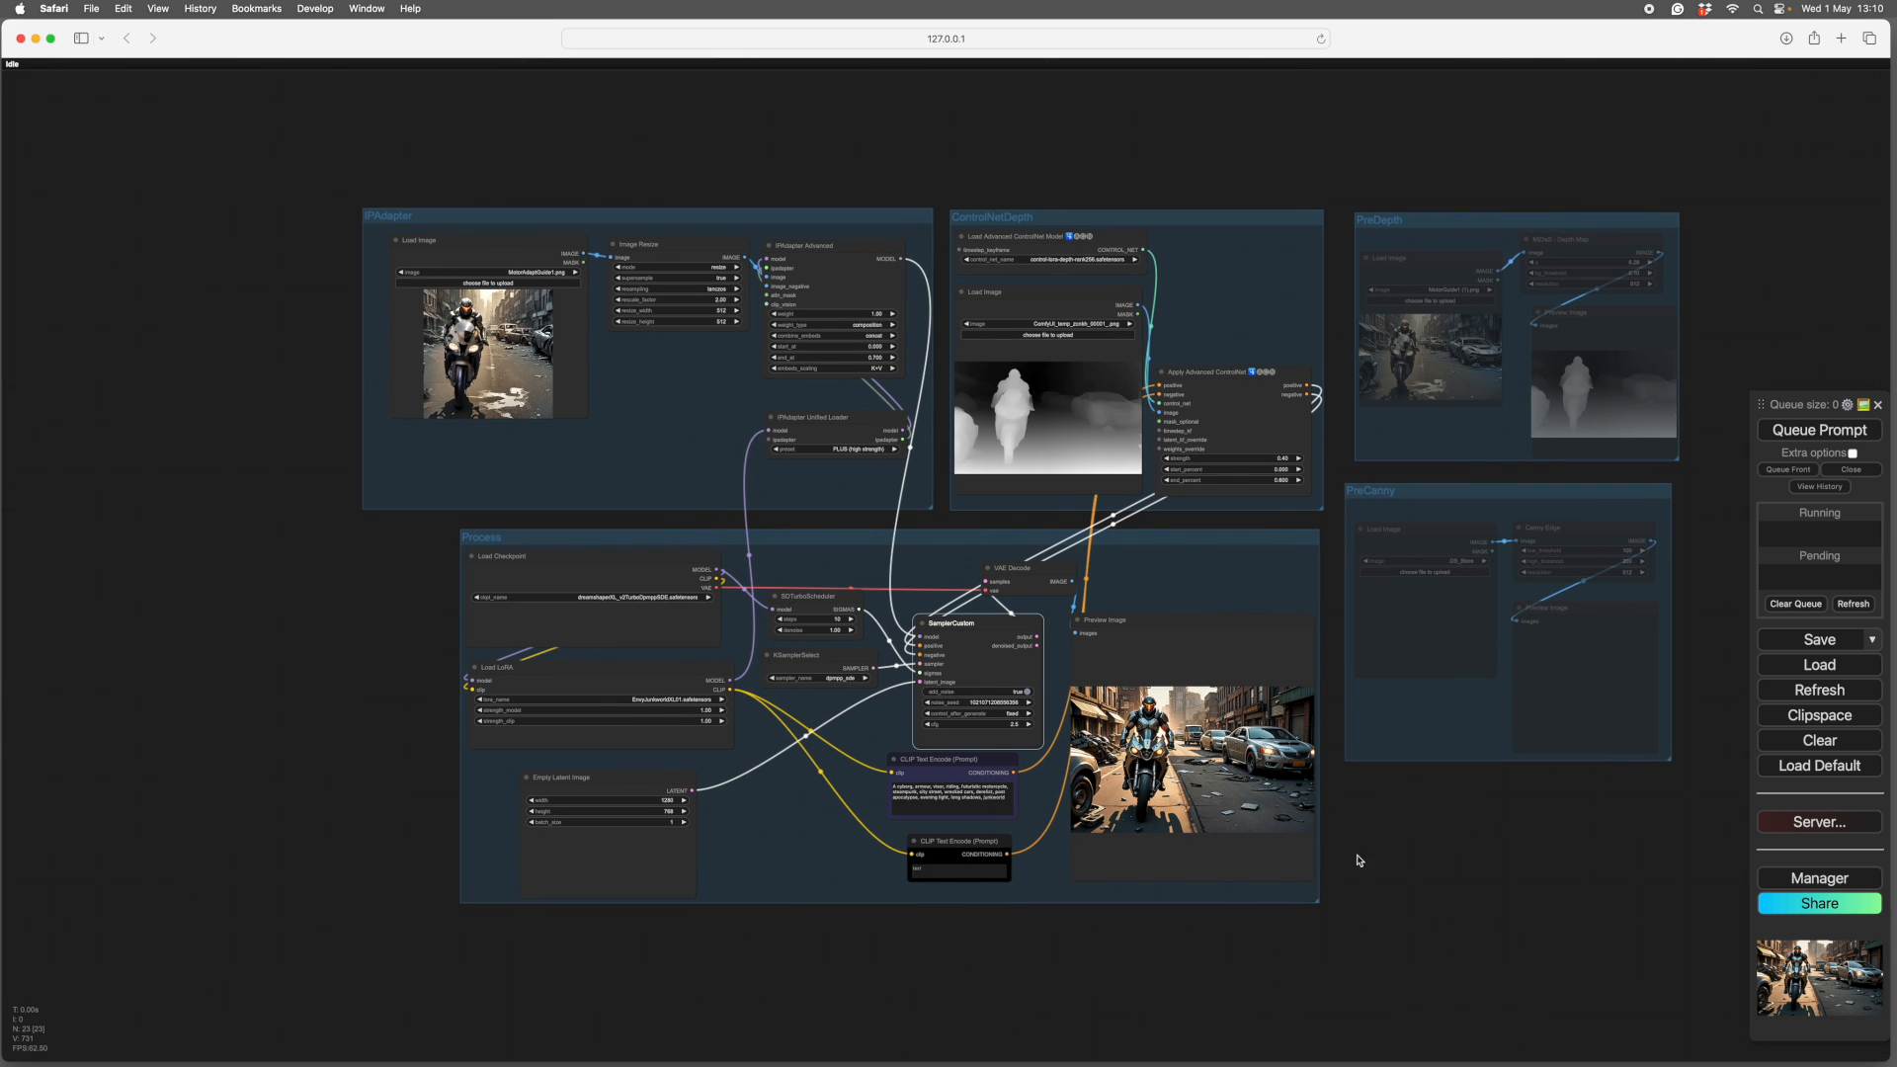
left_click_drag(1450, 866, 1425, 879)
scroll(1462, 853, "up", 1)
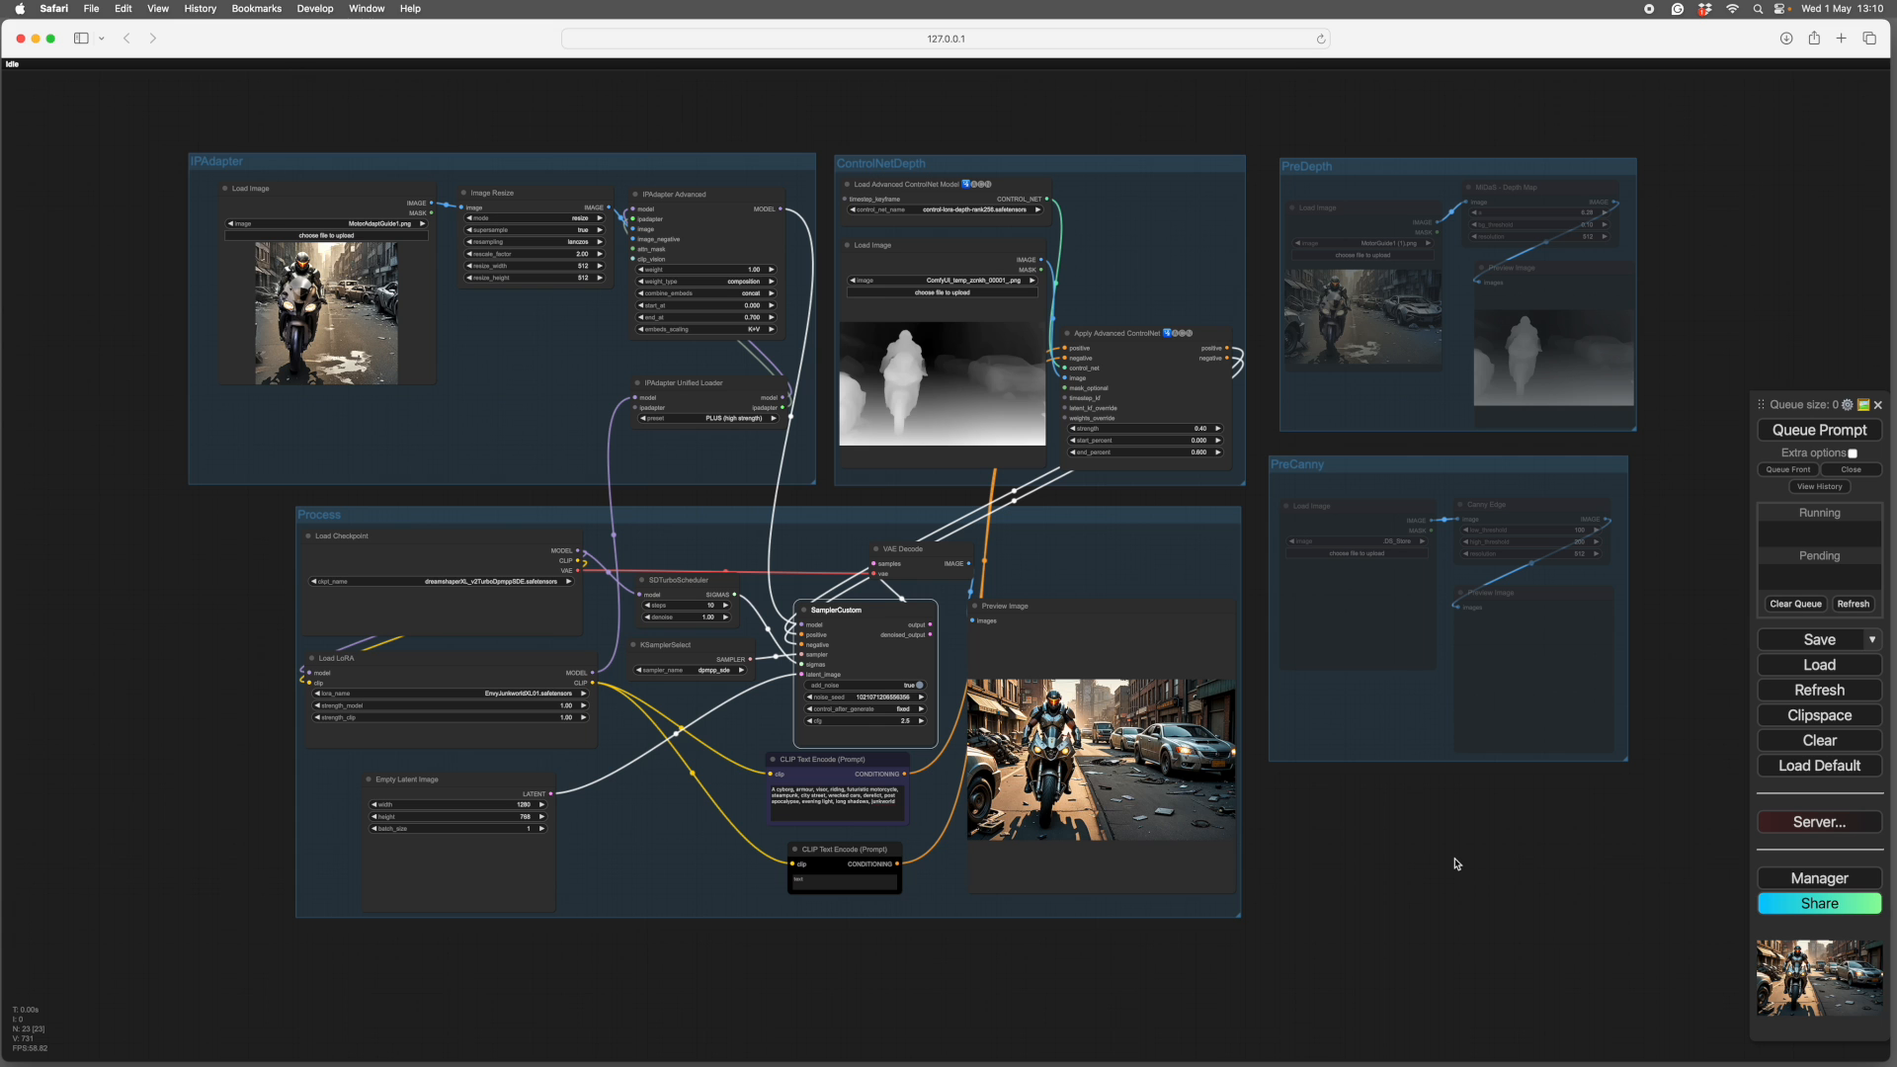
mouse_move(1456, 864)
left_mouse_down()
mouse_move(1449, 846)
mouse_move(1449, 871)
left_mouse_up()
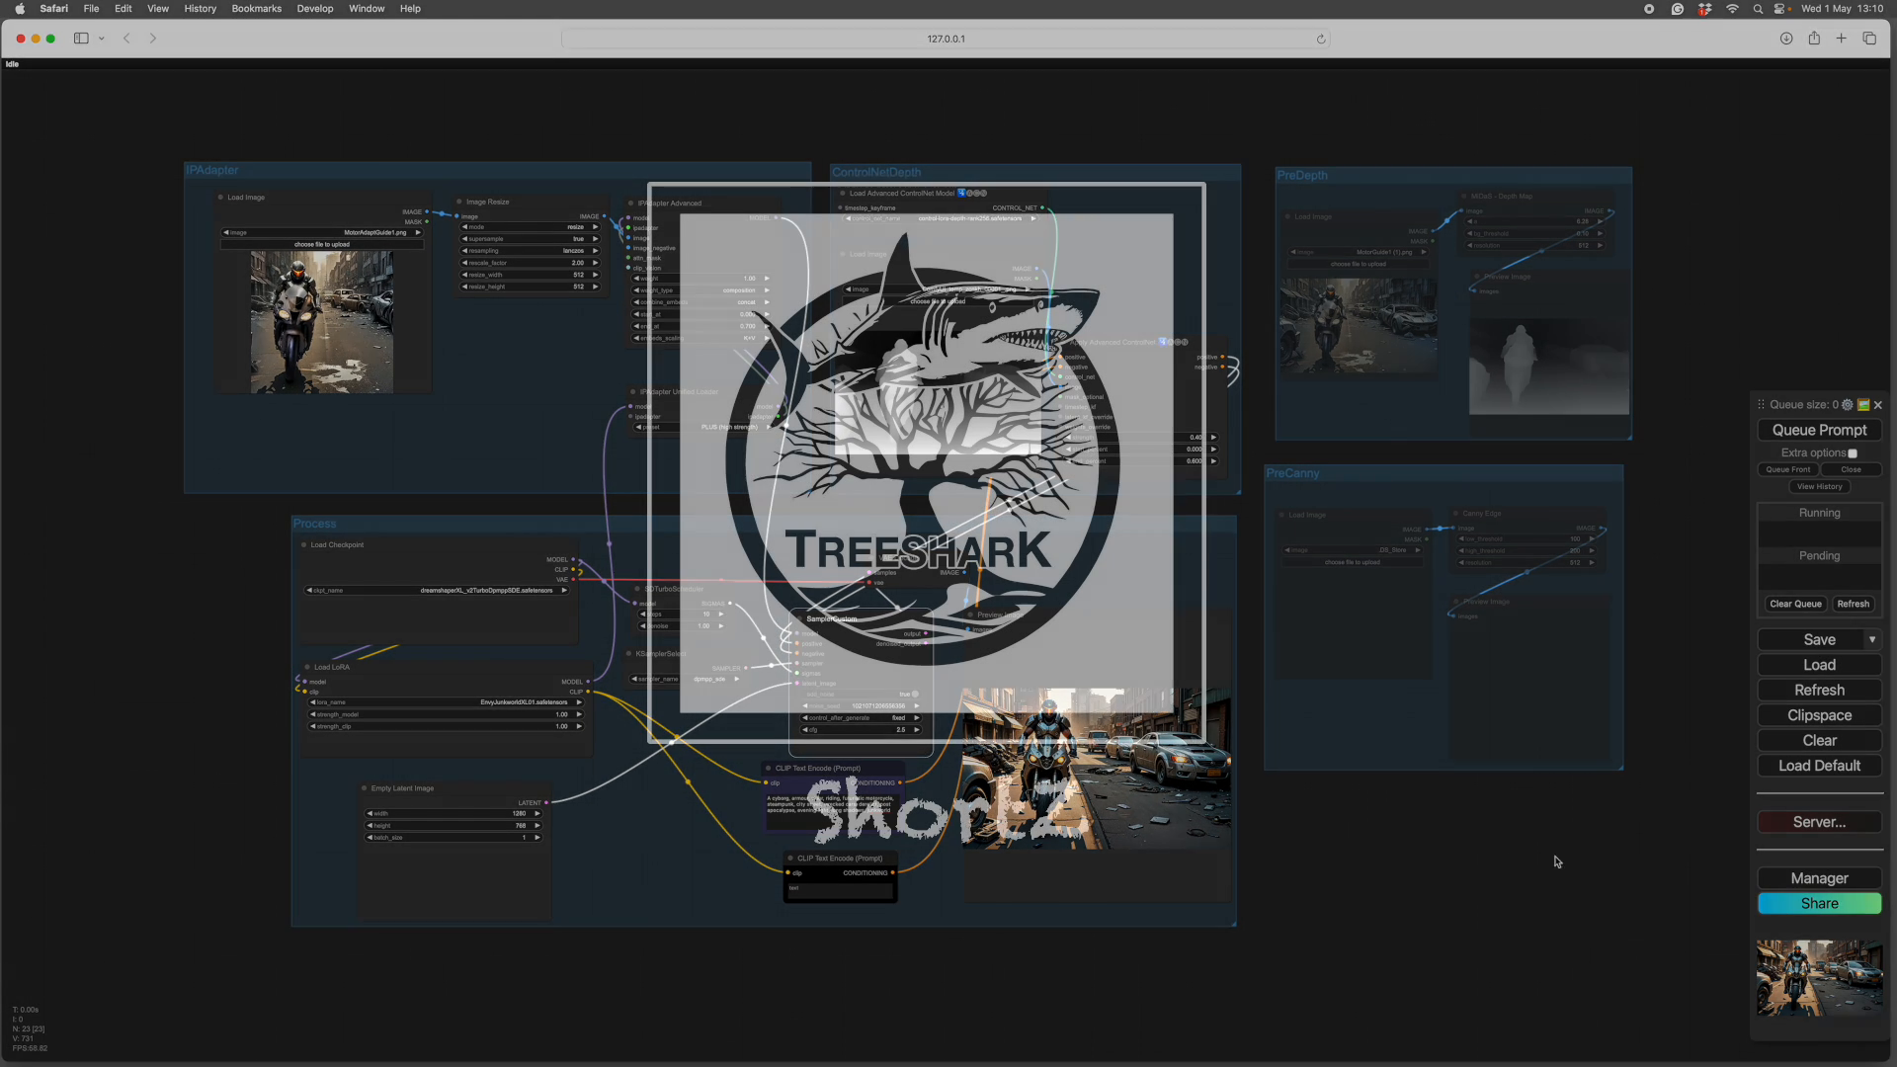